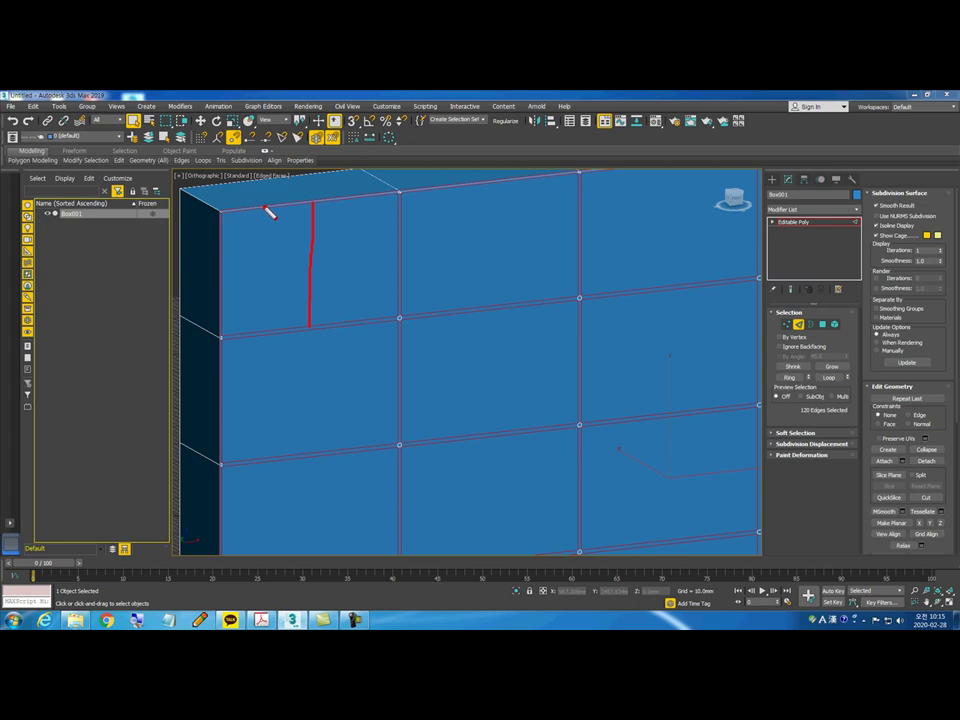
mouse_move(344, 195)
left_mouse_down()
mouse_move(404, 296)
mouse_move(220, 330)
mouse_move(232, 203)
left_mouse_up()
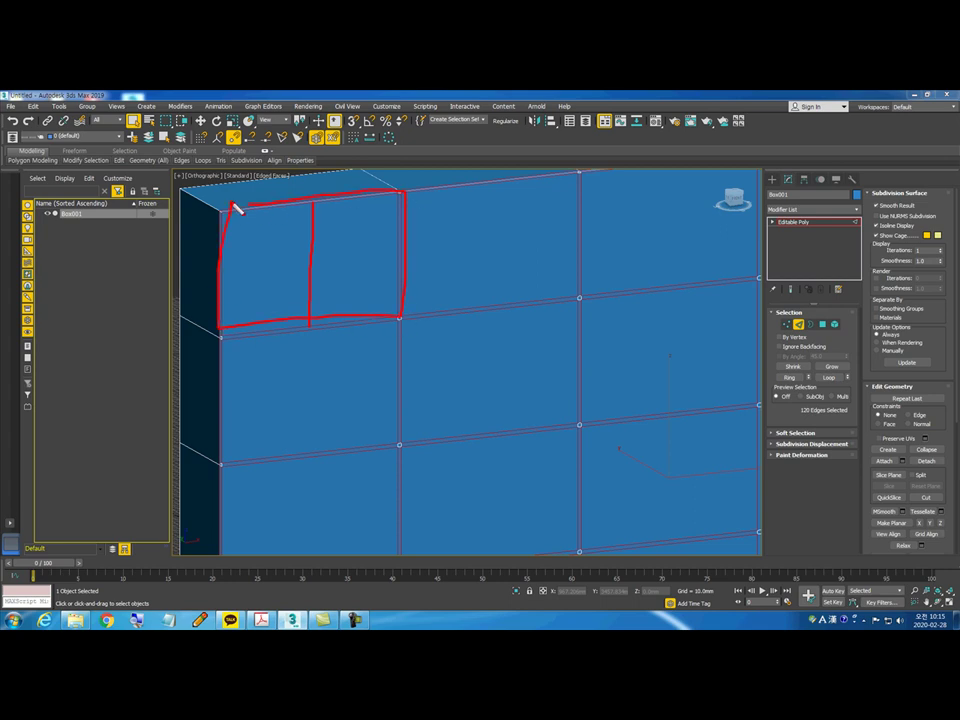
key("Escape")
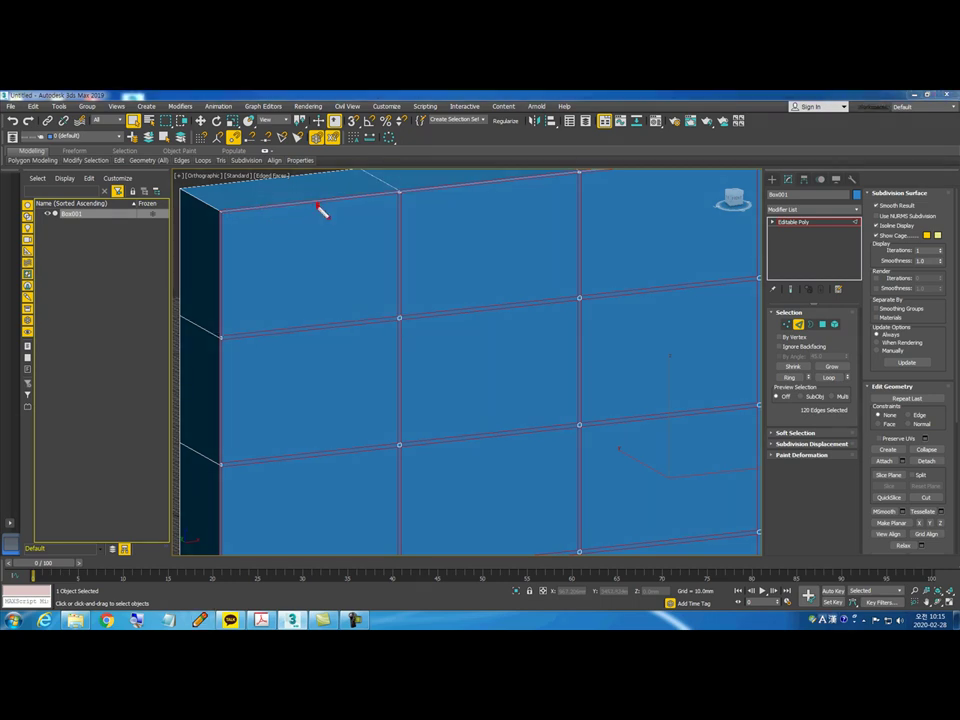
left_click_drag(312, 333, 402, 270)
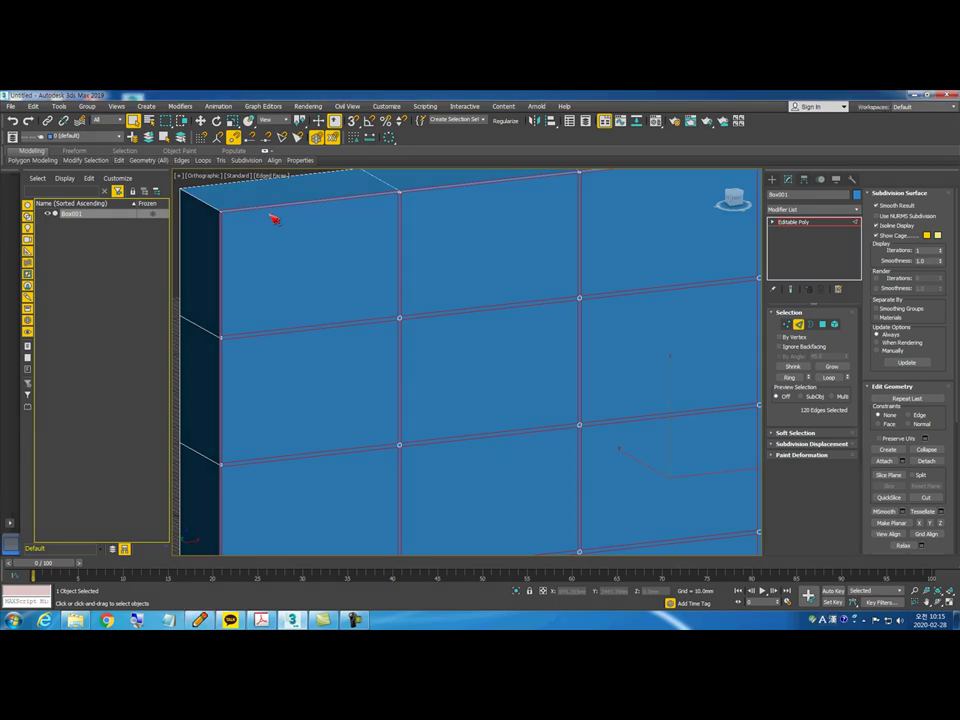
left_click_drag(222, 211, 399, 192)
left_click_drag(204, 344, 382, 322)
mouse_move(298, 330)
left_mouse_down()
mouse_move(300, 206)
mouse_move(296, 224)
left_mouse_up()
mouse_move(298, 385)
left_mouse_down()
mouse_move(306, 210)
mouse_move(317, 537)
left_mouse_up()
key("Escape")
left_click_drag(219, 226, 220, 322)
left_click_drag(407, 288, 400, 342)
mouse_move(216, 268)
left_mouse_down()
mouse_move(364, 274)
mouse_move(497, 263)
left_mouse_up()
key("Escape")
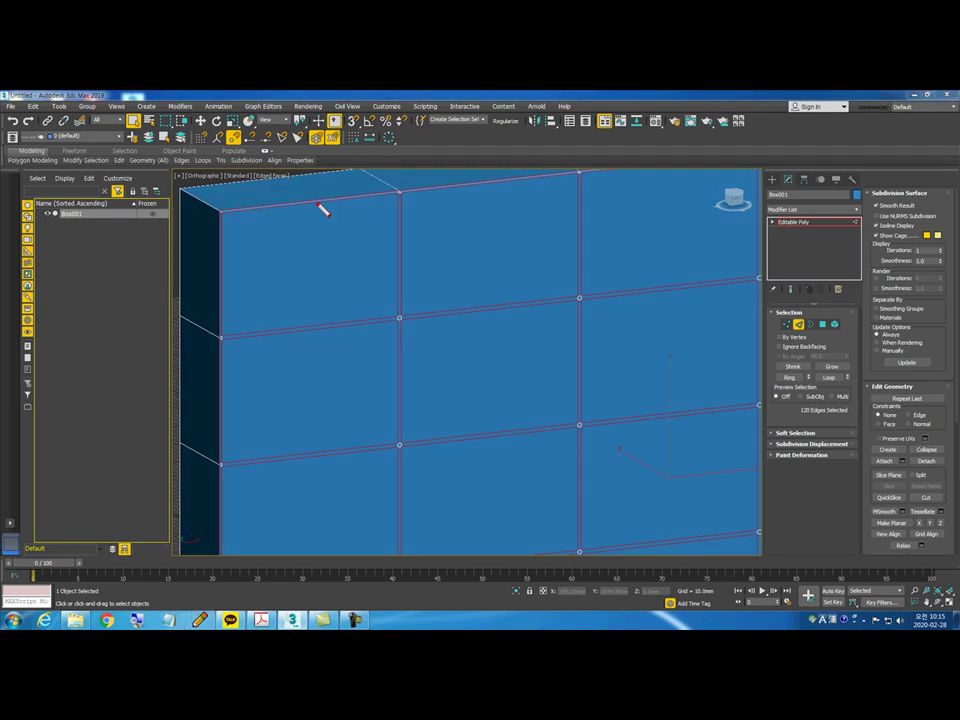
scroll(306, 221, "up", 3)
mouse_move(379, 210)
left_mouse_down()
mouse_move(269, 281)
mouse_move(341, 360)
left_mouse_up()
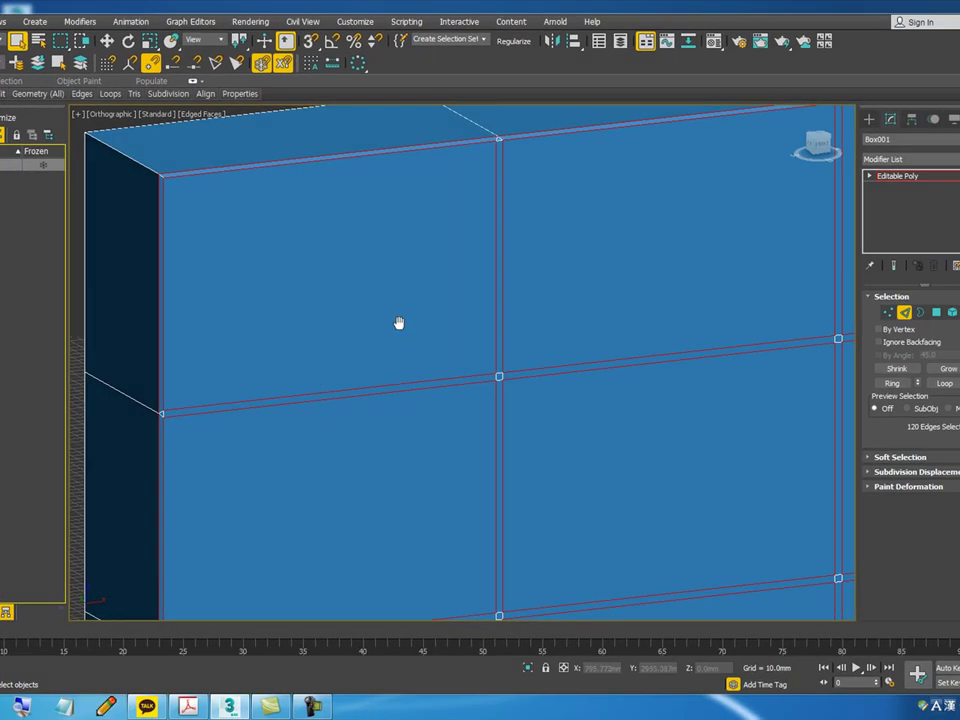
- Connect the selected grid edges on the panel's front face with 1 segment, pinch 0 and slide 0
scroll(318, 265, "down", 3)
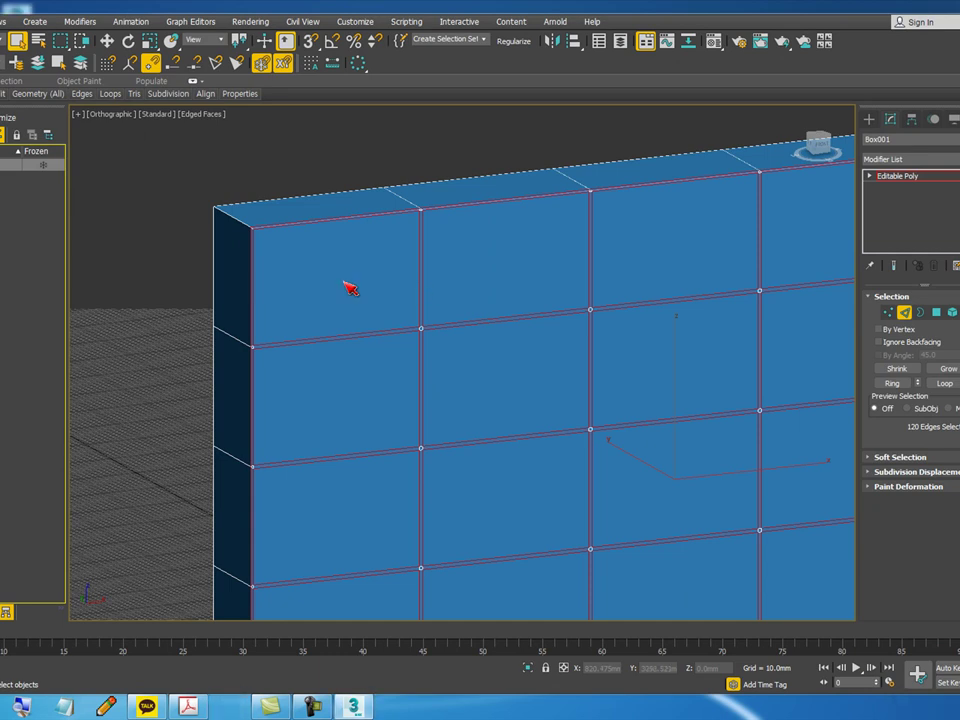
right_click(279, 264)
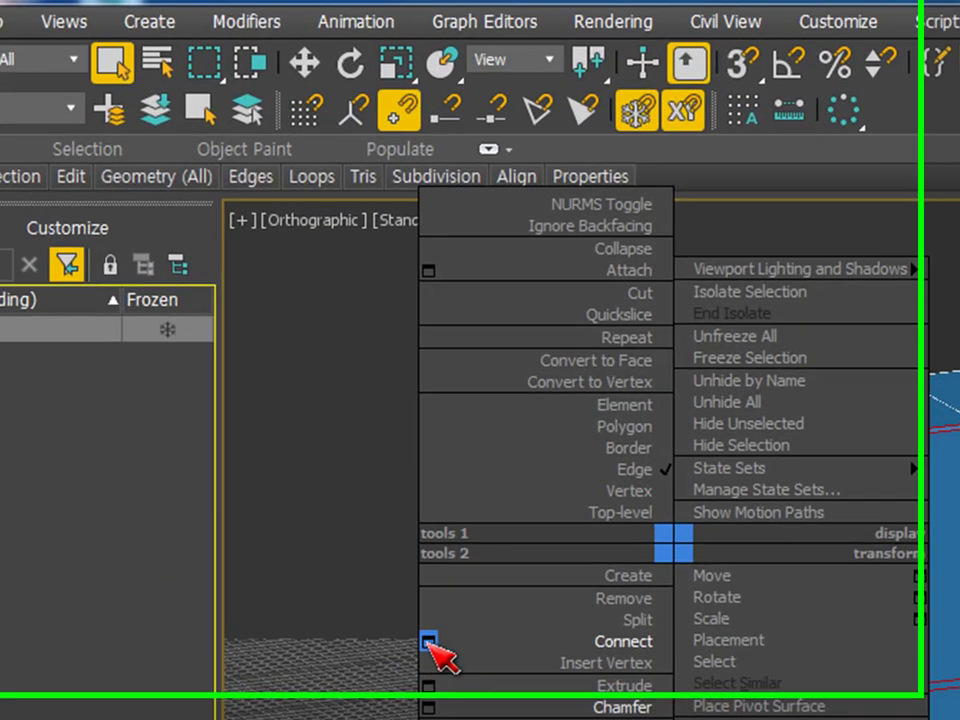
left_click(165, 309)
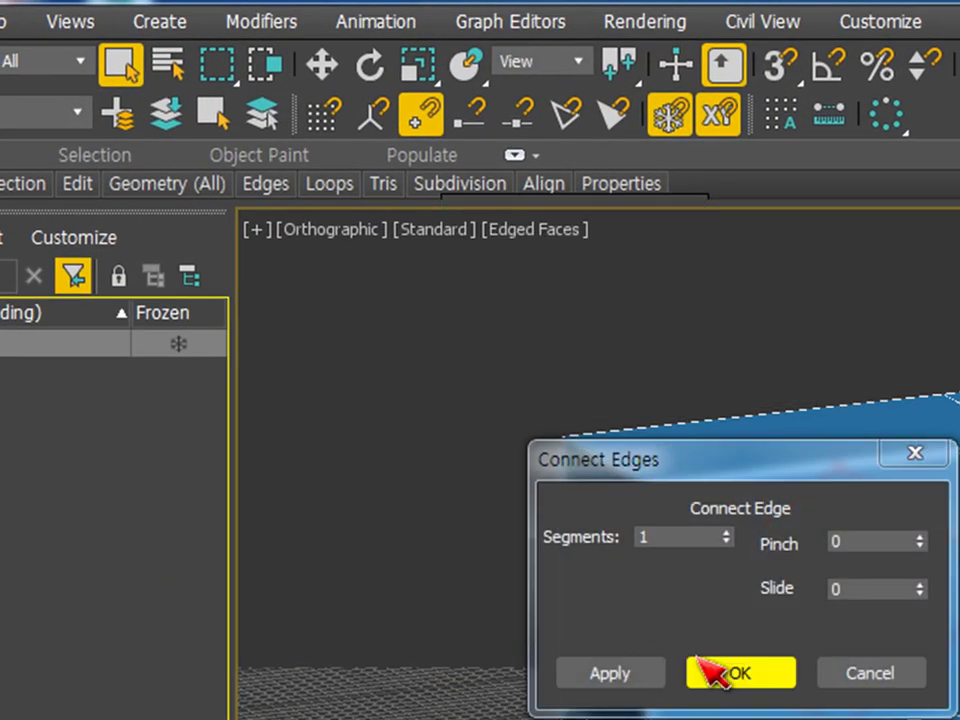
left_click(746, 676)
scroll(797, 600, "down", 5)
middle_click_drag(797, 600, 725, 635, "alt")
scroll(914, 661, "up", 2)
scroll(442, 344, "up", 2)
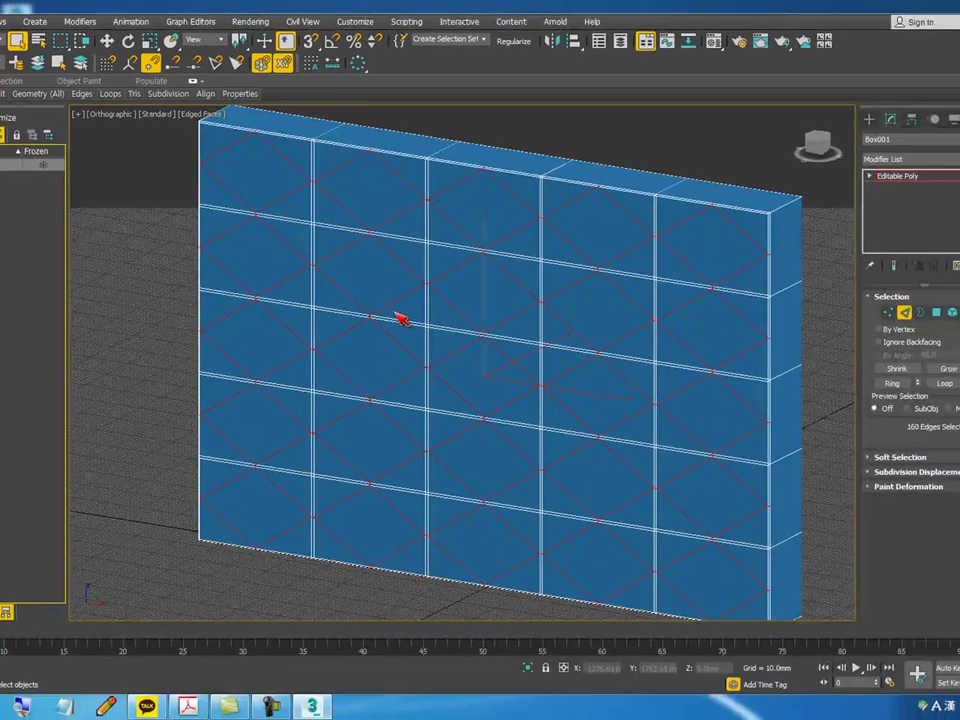
scroll(397, 318, "down", 2)
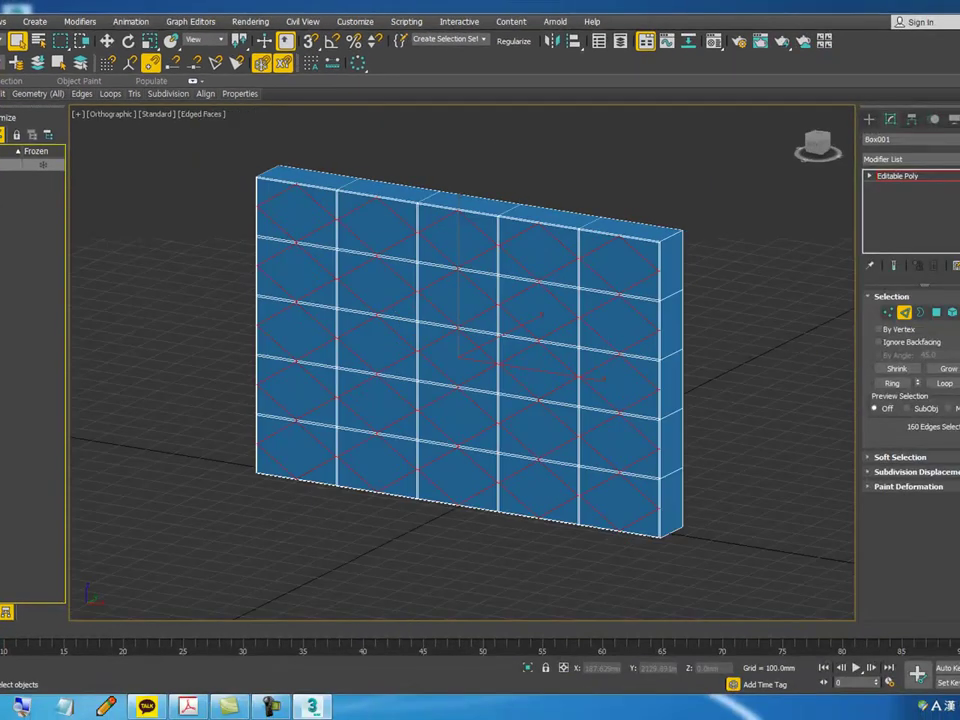
- Select the diamond polygon in a corner cell and all similar diamond polygons across the front face
left_click(937, 312)
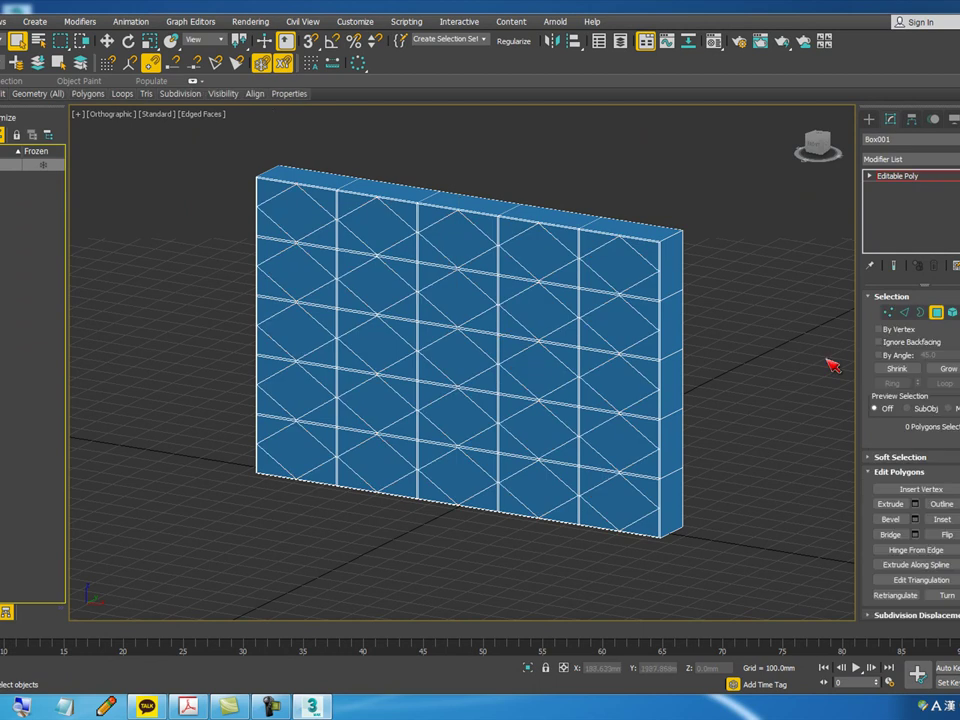
mouse_move(556, 380)
middle_mouse_down("alt")
mouse_move(606, 396)
mouse_move(566, 389)
middle_mouse_up("alt")
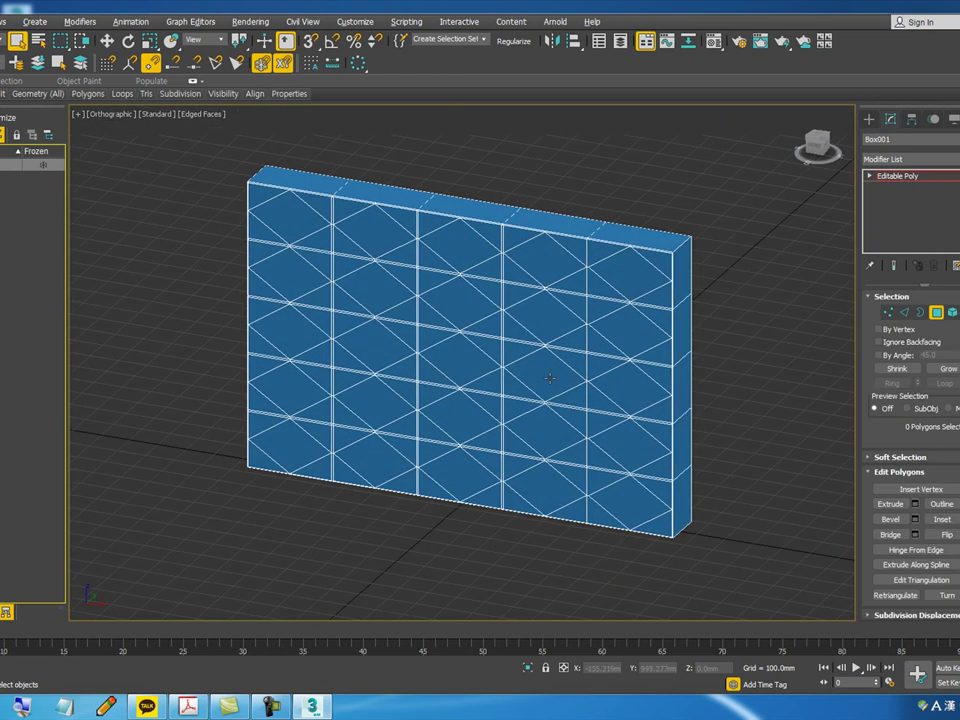
scroll(296, 202, "up", 2)
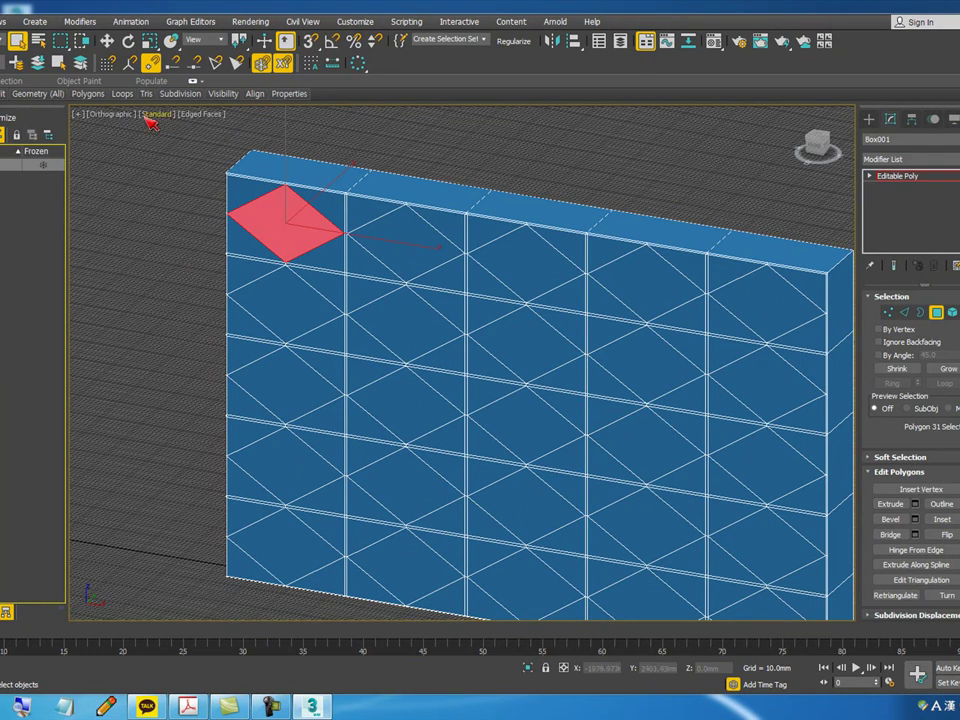
right_click(256, 217)
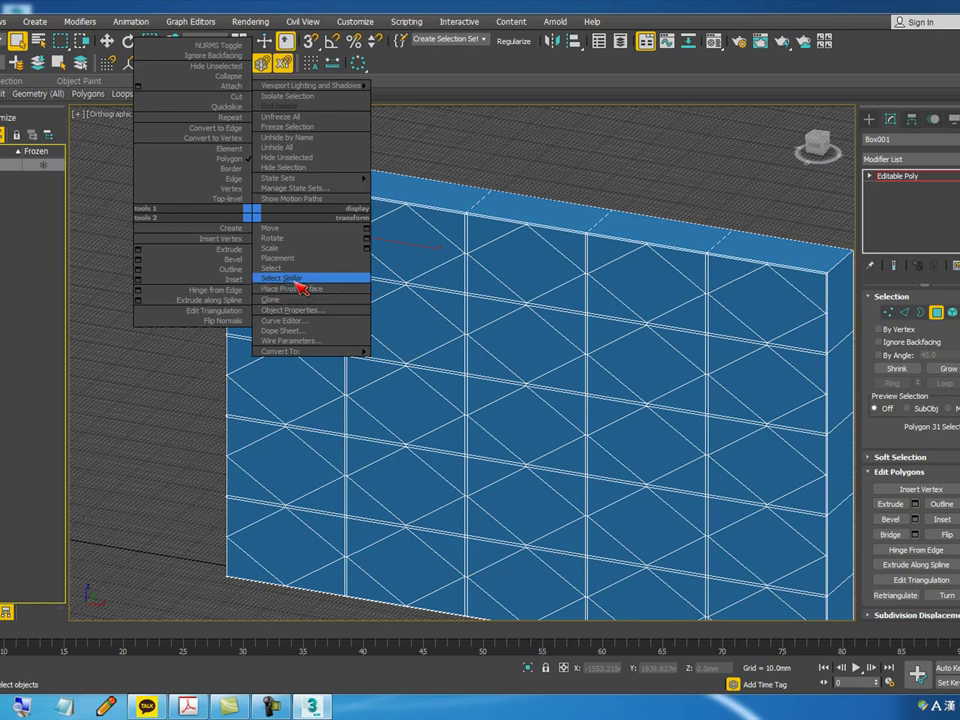
left_click(283, 278)
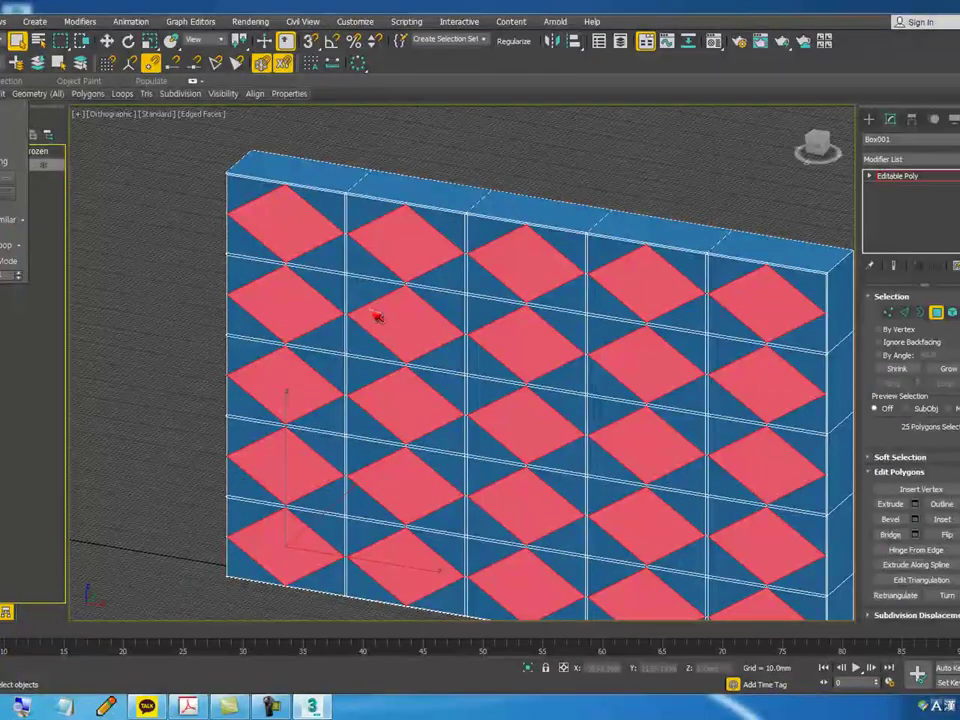
- Move the selected diamond polygons outward from the front face by about 57 mm along the Y axis
scroll(451, 307, "down", 4)
middle_click_drag(451, 307, 529, 415, "alt")
key("w")
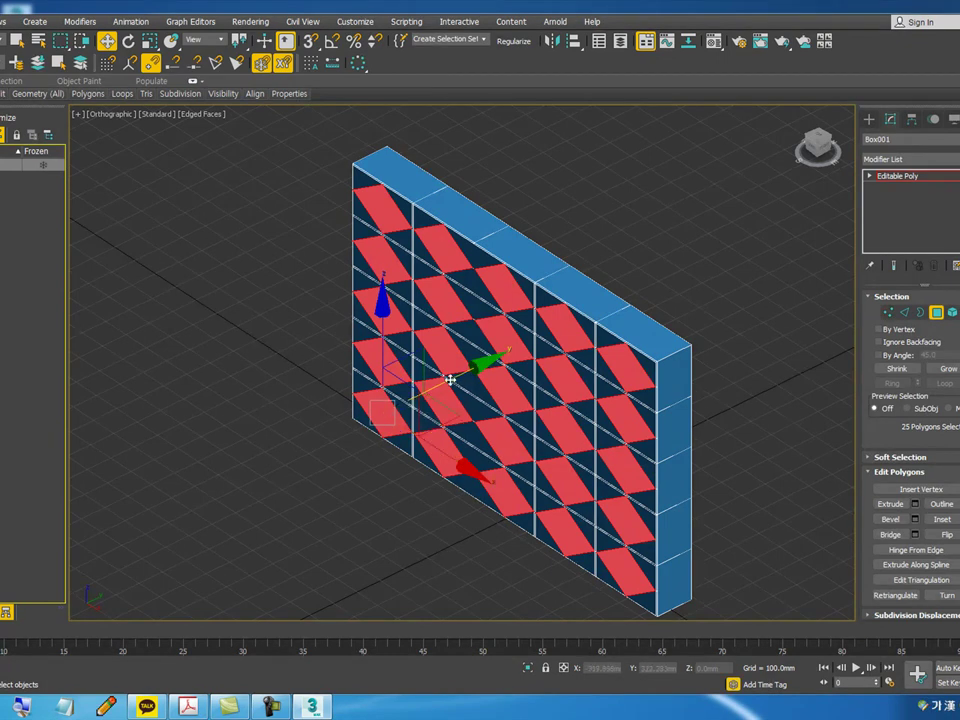
left_click_drag(459, 375, 446, 385)
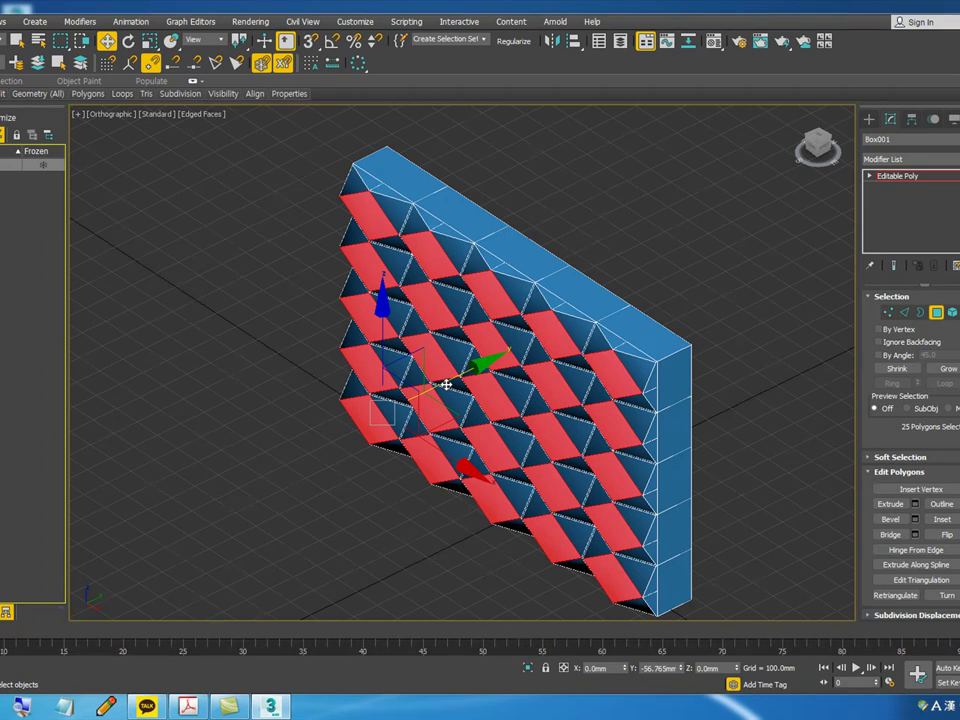
middle_click_drag(559, 439, 614, 417, "alt")
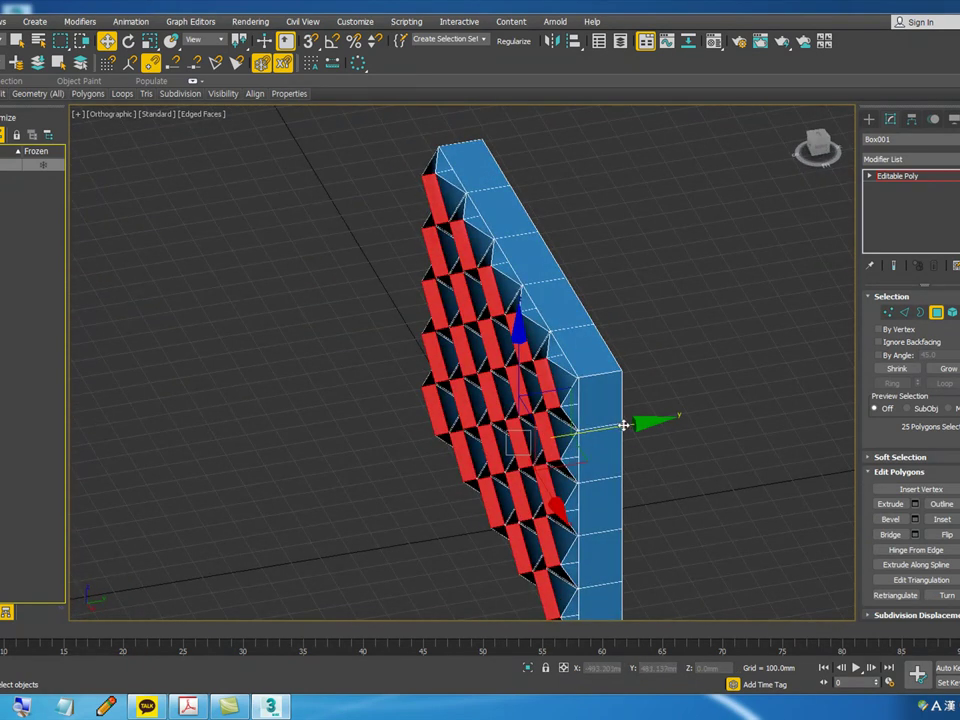
middle_click_drag(501, 446, 722, 396, "alt")
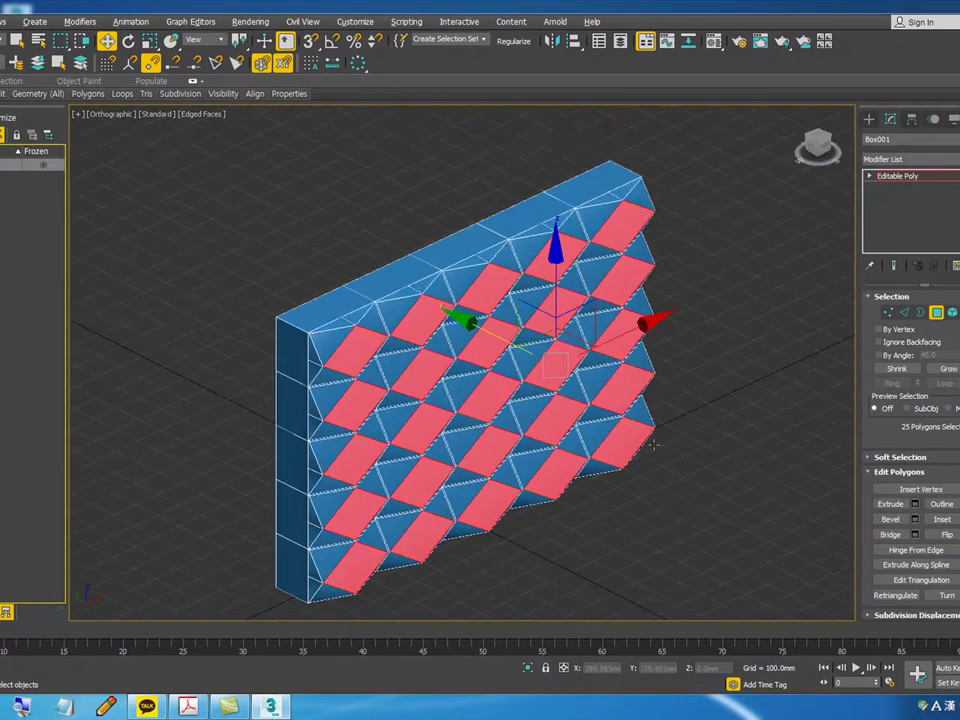
- Leave polygon editing and apply a TurboSmooth modifier to the whole panel
left_click(925, 180)
middle_click_drag(655, 482, 593, 469, "alt")
scroll(508, 405, "up", 5)
scroll(572, 420, "down", 4)
left_click(933, 161)
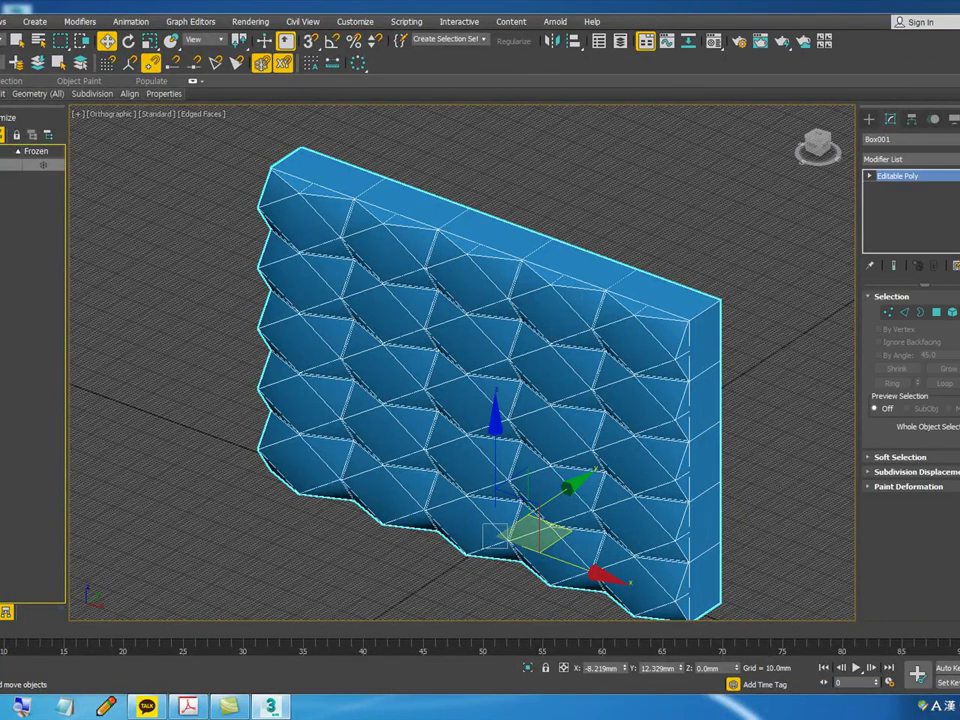
left_click(935, 160)
key("t")
key("t")
key("t")
key("t")
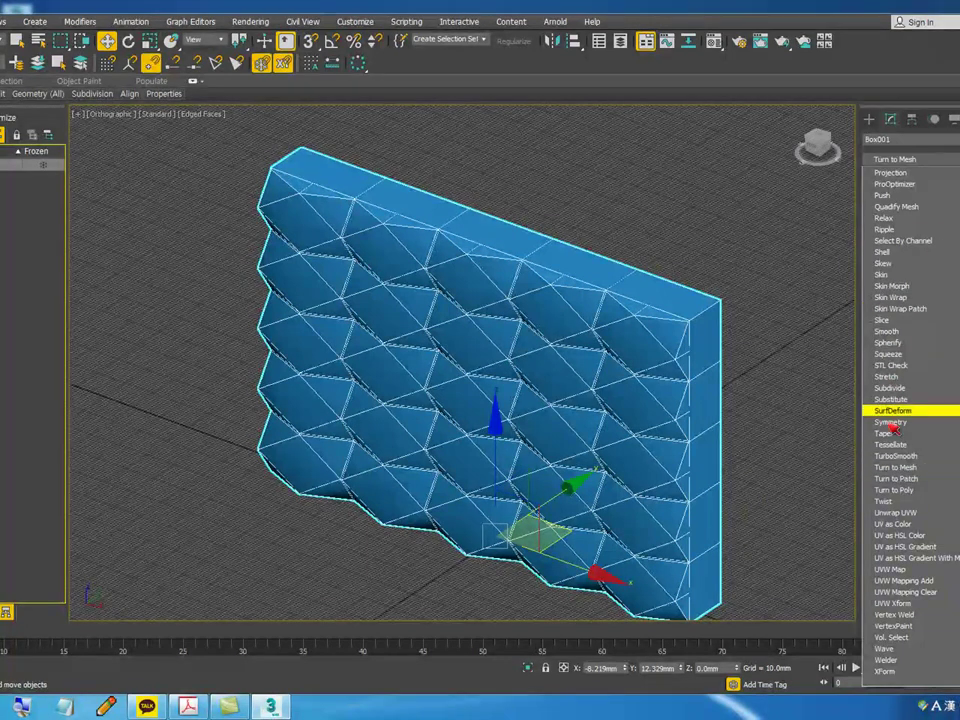
left_click(900, 456)
middle_click_drag(525, 441, 663, 379, "alt")
middle_click_drag(663, 379, 609, 368)
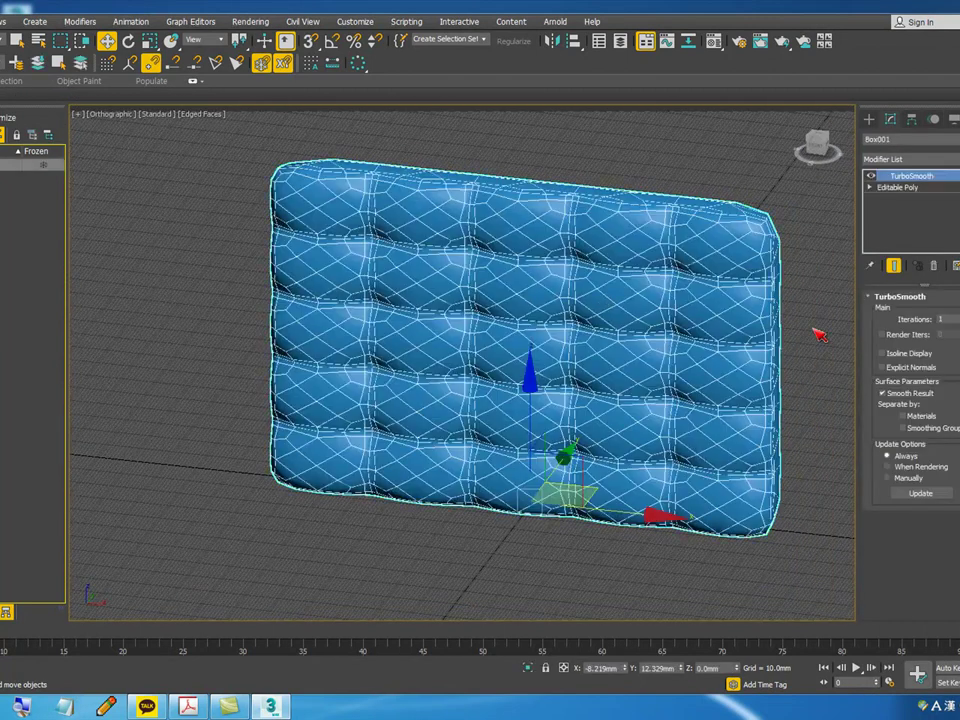
- Turn off the edged faces display and set the TurboSmooth iterations to 2
key("F4")
left_click(958, 317)
middle_click_drag(772, 345, 516, 311)
scroll(517, 315, "up", 5)
scroll(517, 315, "down", 8)
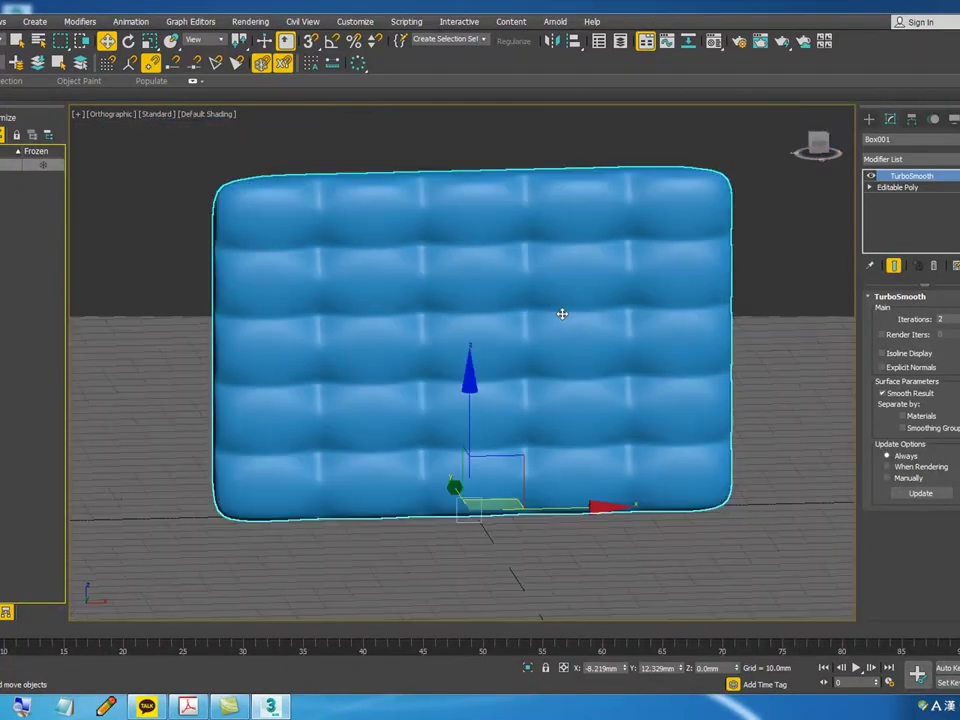
middle_click_drag(549, 379, 487, 414, "alt")
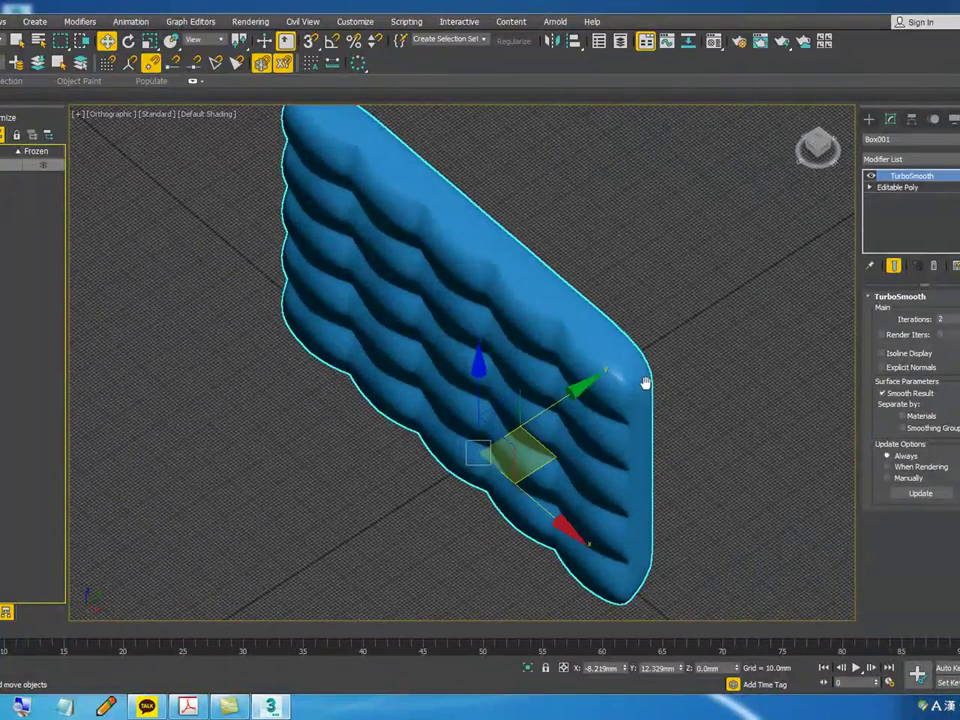
- Undo the last iterations change and delete the TurboSmooth modifier from the panel
scroll(645, 383, "up", 3)
key("ctrl+z")
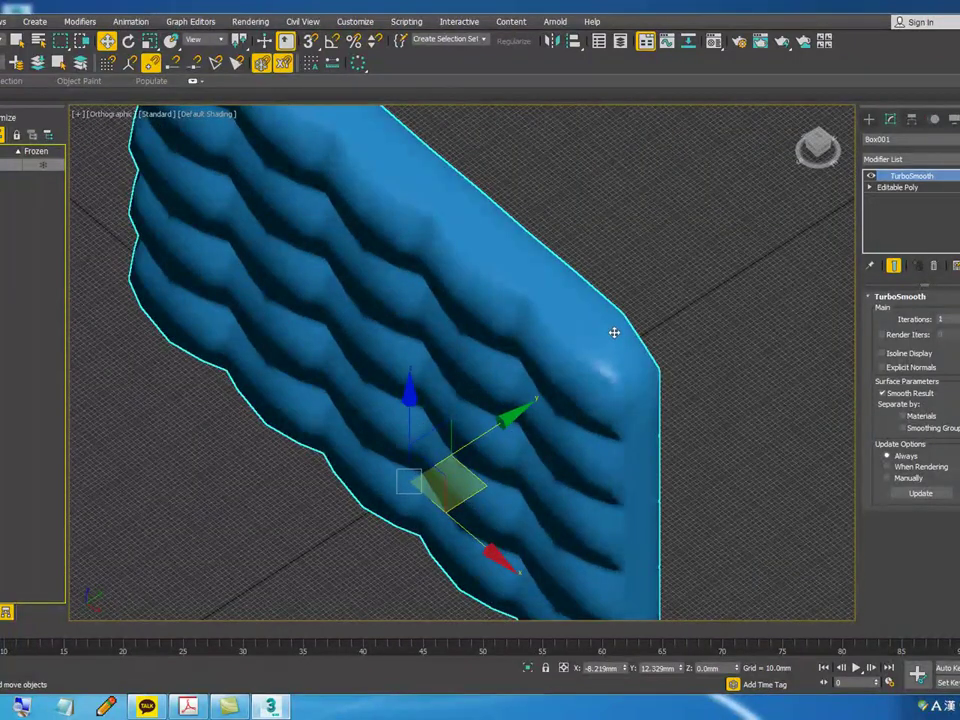
right_click(913, 177)
left_click(894, 215)
left_click(729, 235)
middle_click_drag(643, 286, 655, 320)
scroll(638, 298, "down", 4)
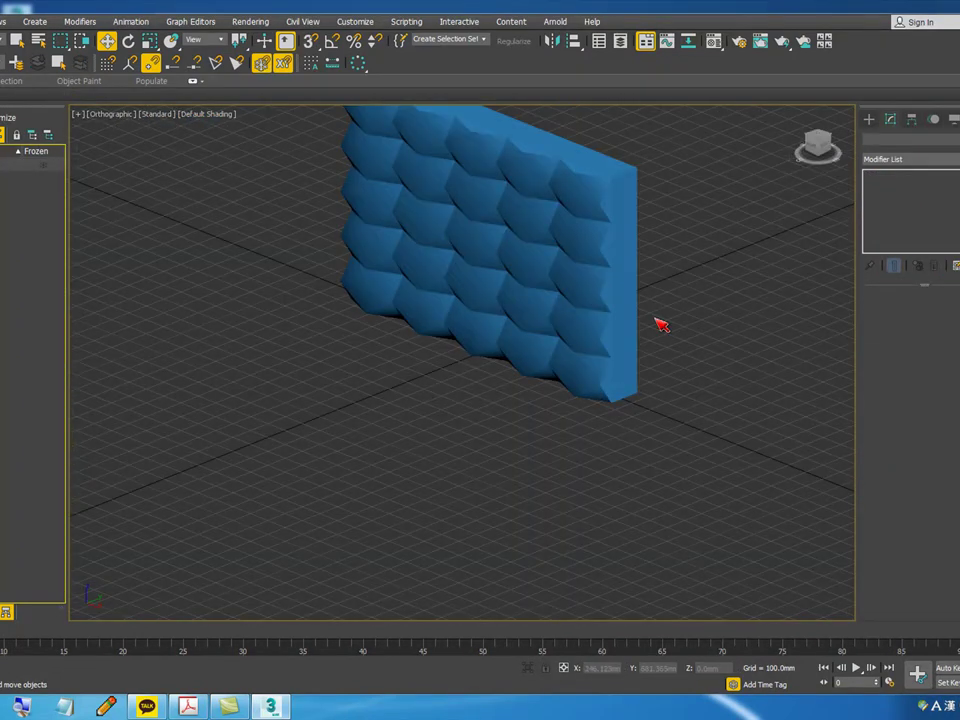
- Examine the unsmoothed panel's edges and depth from the side, front and left views
left_click(590, 280)
key("F4")
scroll(583, 283, "up", 8)
scroll(598, 275, "down", 8)
middle_click_drag(590, 320, 496, 338, "alt")
middle_click_drag(460, 259, 465, 317)
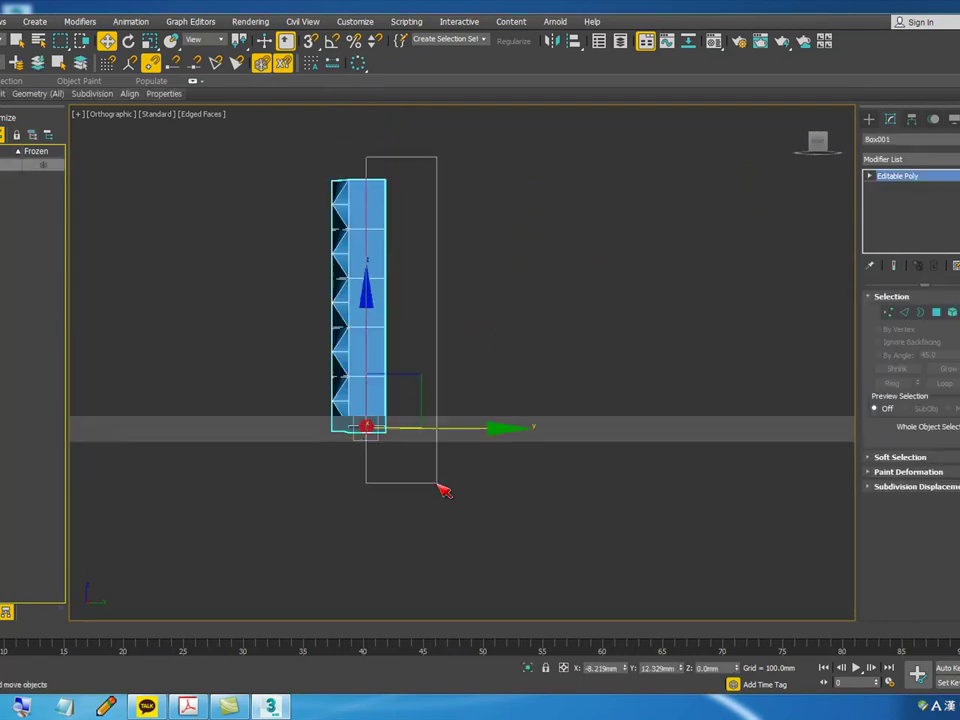
left_click(511, 369)
key("f")
key("F3")
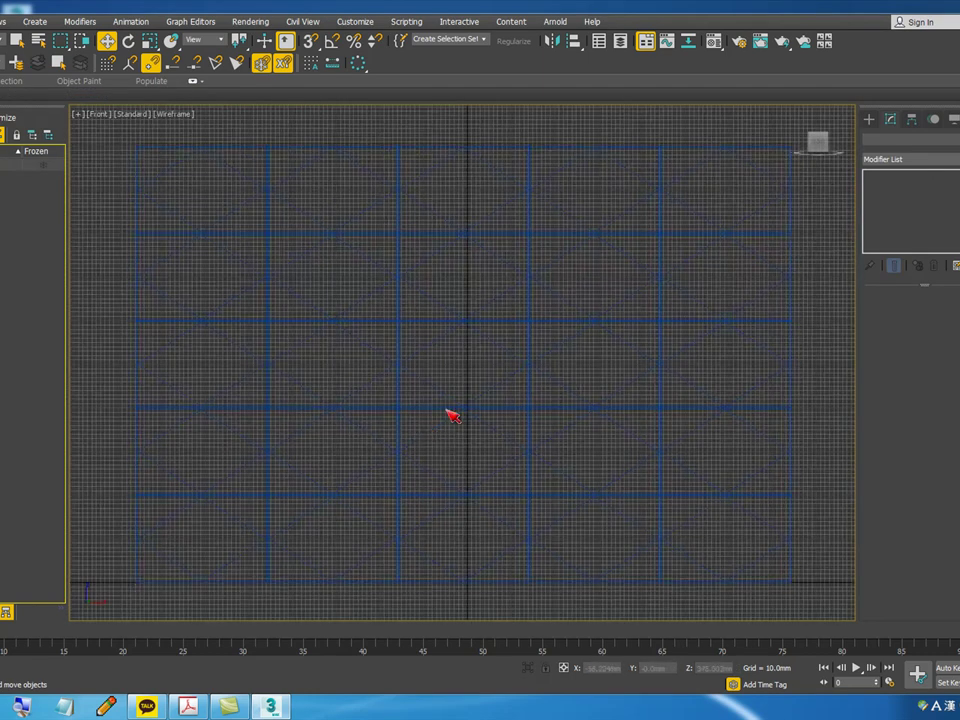
key("l")
key("F3")
- Select all the polygons on the panel's flat back face and delete them
mouse_move(452, 364)
middle_mouse_down("alt")
mouse_move(463, 278)
mouse_move(448, 236)
mouse_move(409, 264)
mouse_move(549, 289)
mouse_move(326, 360)
mouse_move(403, 369)
mouse_move(589, 339)
mouse_move(613, 444)
mouse_move(570, 448)
mouse_move(552, 434)
middle_mouse_up("alt")
left_click(574, 379)
key("4")
left_click_drag(400, 209, 562, 477)
middle_click_drag(562, 477, 612, 480, "alt")
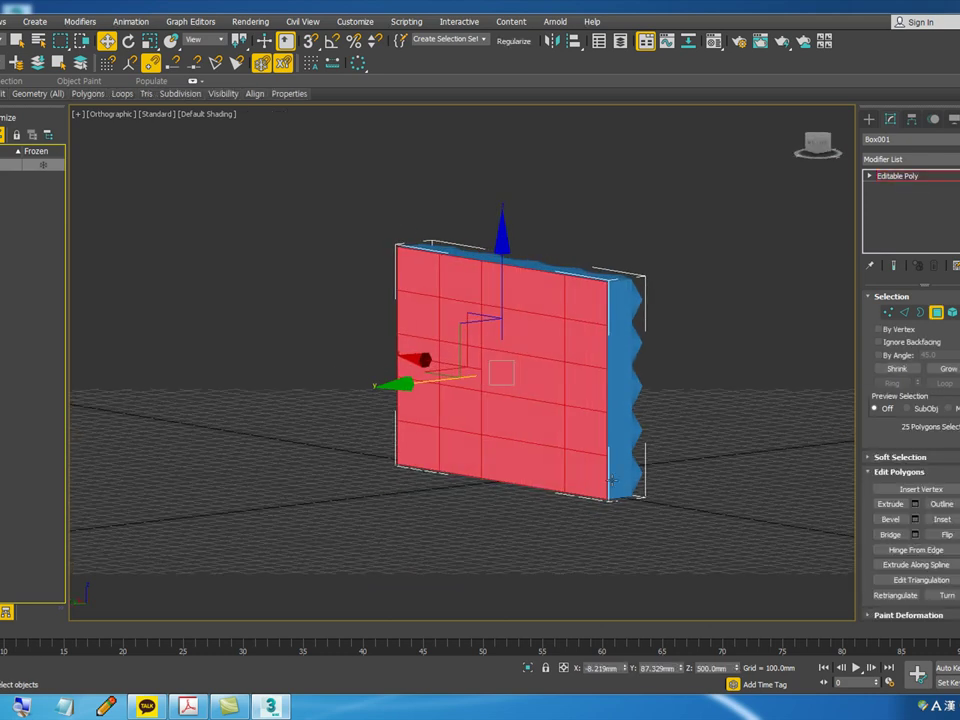
key("Delete")
- Apply a TurboSmooth modifier to the open-backed panel and check its smoothed shape
middle_click_drag(706, 377, 659, 326, "alt")
left_click(956, 175)
left_click(953, 159)
key("t")
key("t")
key("t")
key("t")
left_click(939, 456)
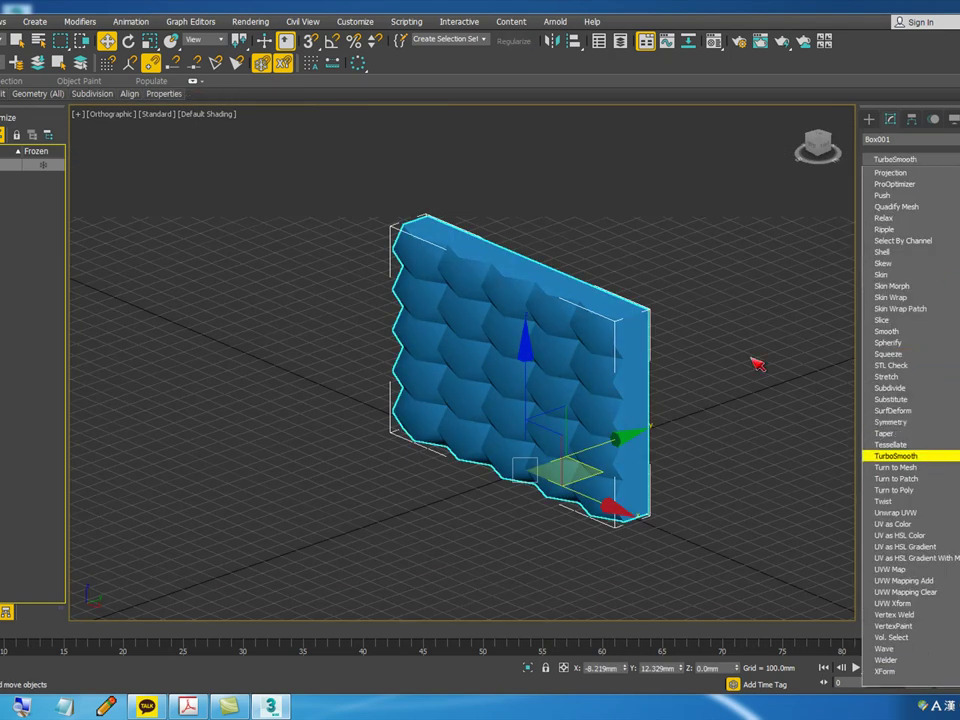
left_click(740, 393)
middle_click_drag(612, 430, 718, 382, "alt")
middle_click_drag(718, 382, 641, 377)
scroll(725, 296, "up", 4)
scroll(731, 302, "down", 5)
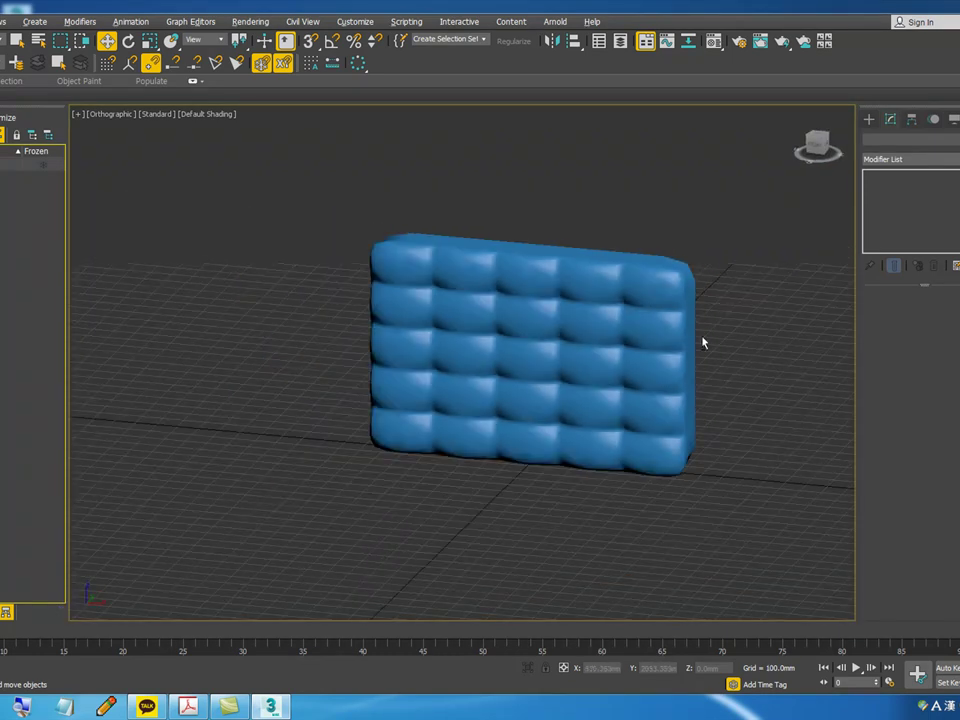
- Inspect the rounded corner of the smoothed panel and undo the TurboSmooth modifier
middle_click_drag(711, 304, 654, 360, "alt")
scroll(443, 319, "up", 6)
mouse_move(400, 315)
left_mouse_down()
mouse_move(430, 398)
mouse_move(425, 319)
mouse_move(417, 386)
left_mouse_up()
key("Escape")
key("ctrl+z")
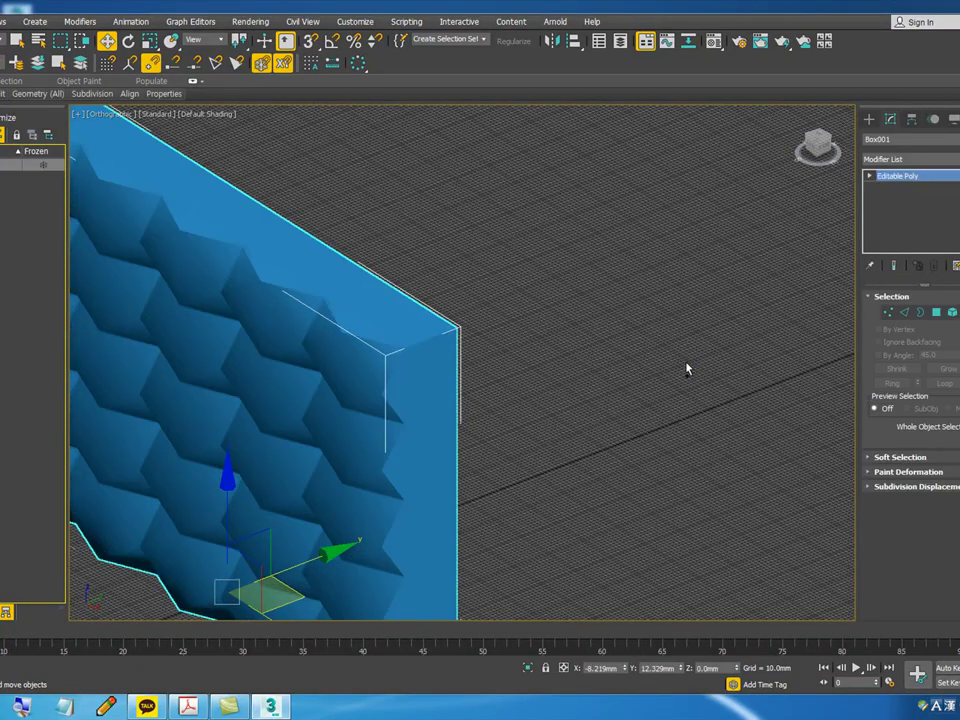
- Select the four short depth edges at the outer corners of the unsmoothed panel
left_click(904, 312)
left_click(450, 318)
scroll(491, 335, "down", 5)
middle_click_drag(491, 335, 618, 358)
scroll(460, 288, "up", 6)
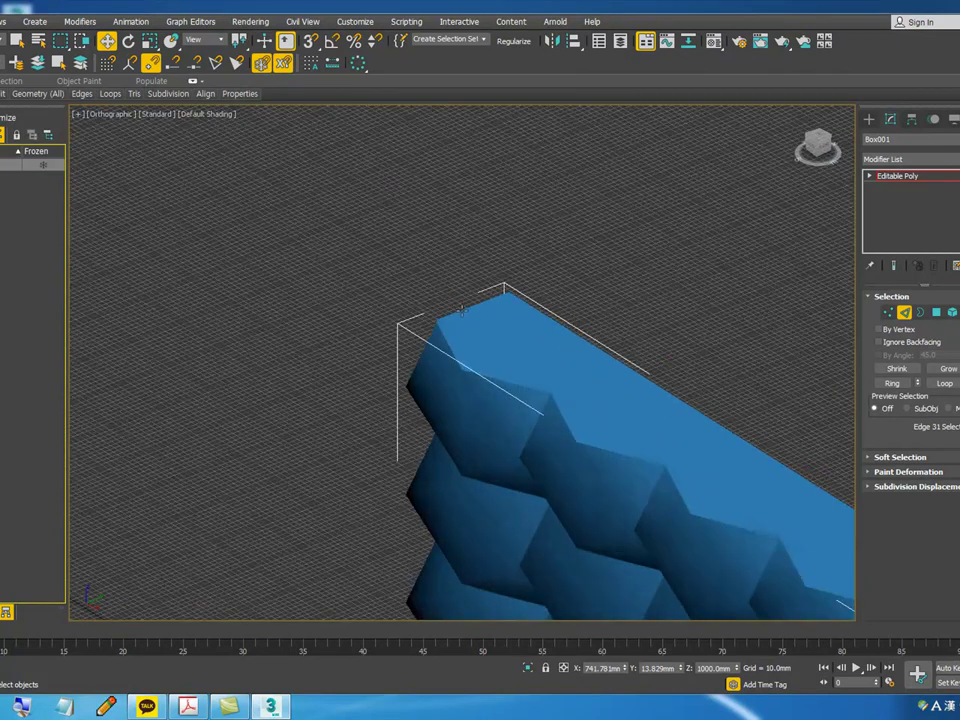
left_click(461, 310, "ctrl")
scroll(420, 229, "down", 7)
middle_click_drag(569, 436, 575, 388, "alt")
scroll(581, 411, "up", 5)
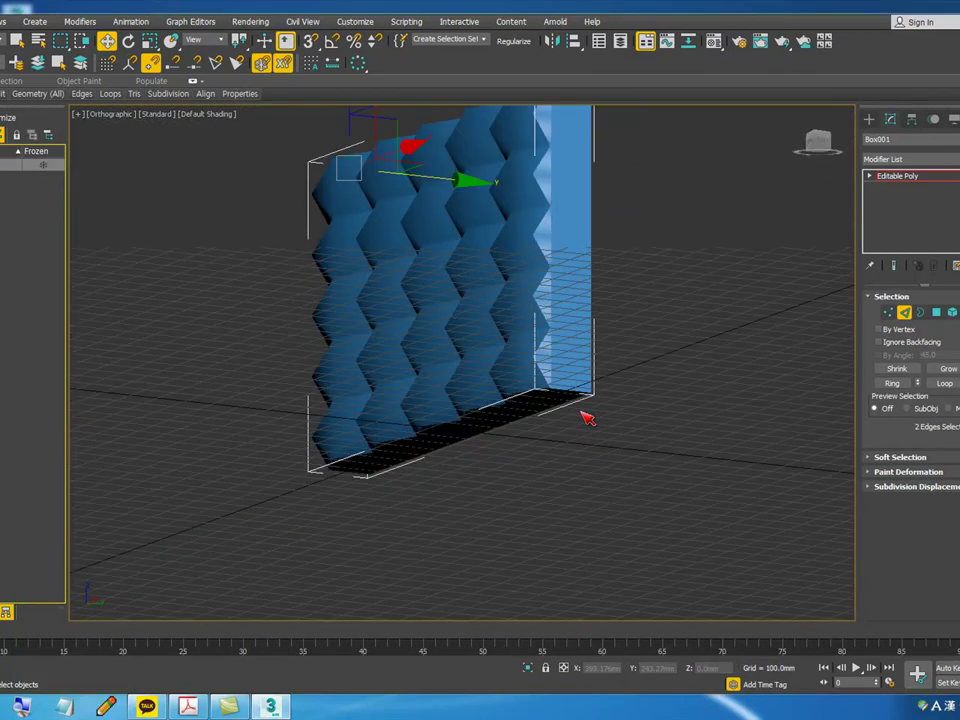
scroll(588, 418, "up", 5)
left_click(568, 384, "ctrl")
scroll(568, 384, "down", 5)
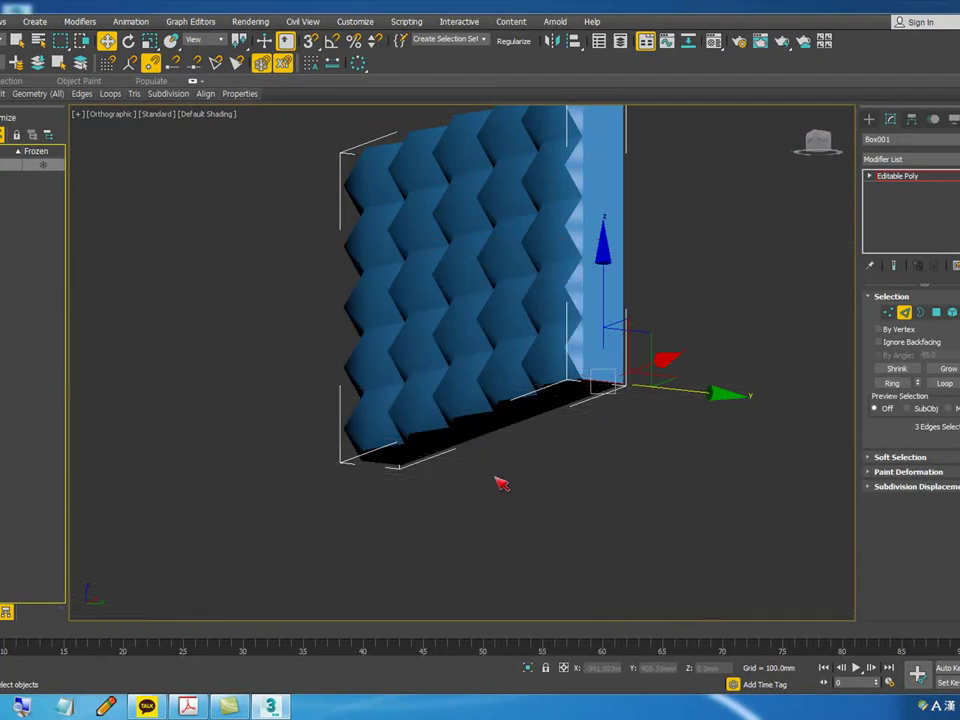
scroll(372, 471, "up", 3)
left_click(388, 463, "ctrl")
- Chamfer the four selected corner edges by 3 mm with one segment, using a standard chamfer
scroll(415, 453, "down", 5)
middle_click_drag(520, 361, 525, 411, "alt")
scroll(550, 385, "up", 5)
scroll(541, 268, "up", 3)
middle_click_drag(580, 280, 250, 398, "alt")
scroll(250, 398, "down", 3)
scroll(460, 214, "up", 4)
mouse_move(445, 192)
middle_mouse_down()
mouse_move(454, 219)
mouse_move(488, 227)
middle_mouse_up()
key("F4")
middle_click_drag(473, 302, 504, 312)
scroll(534, 326, "down", 4)
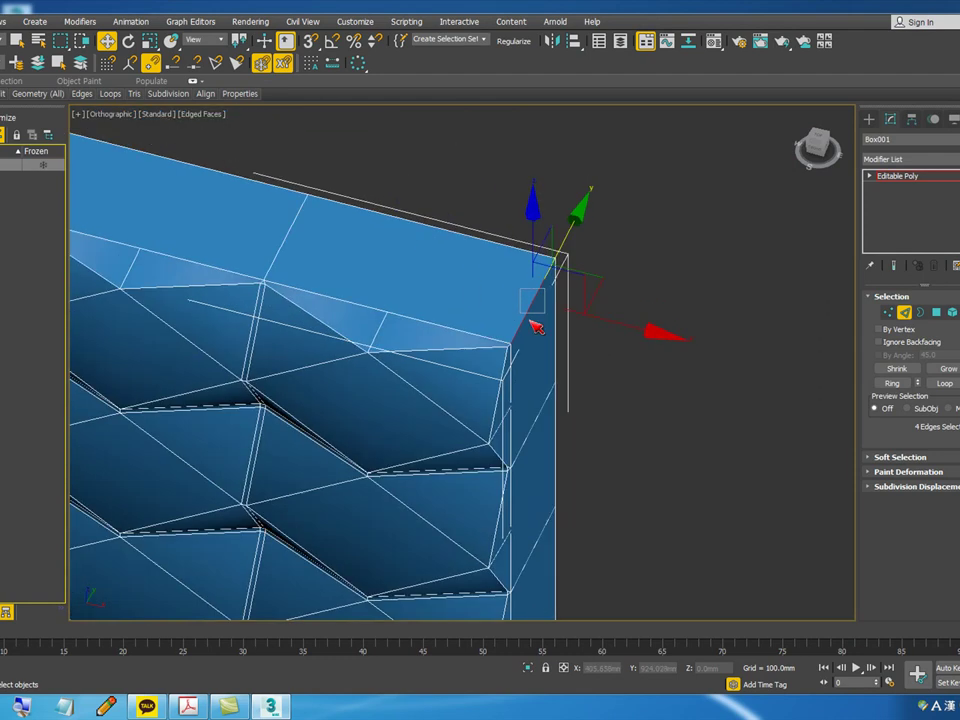
scroll(482, 334, "up", 4)
scroll(576, 258, "up", 1)
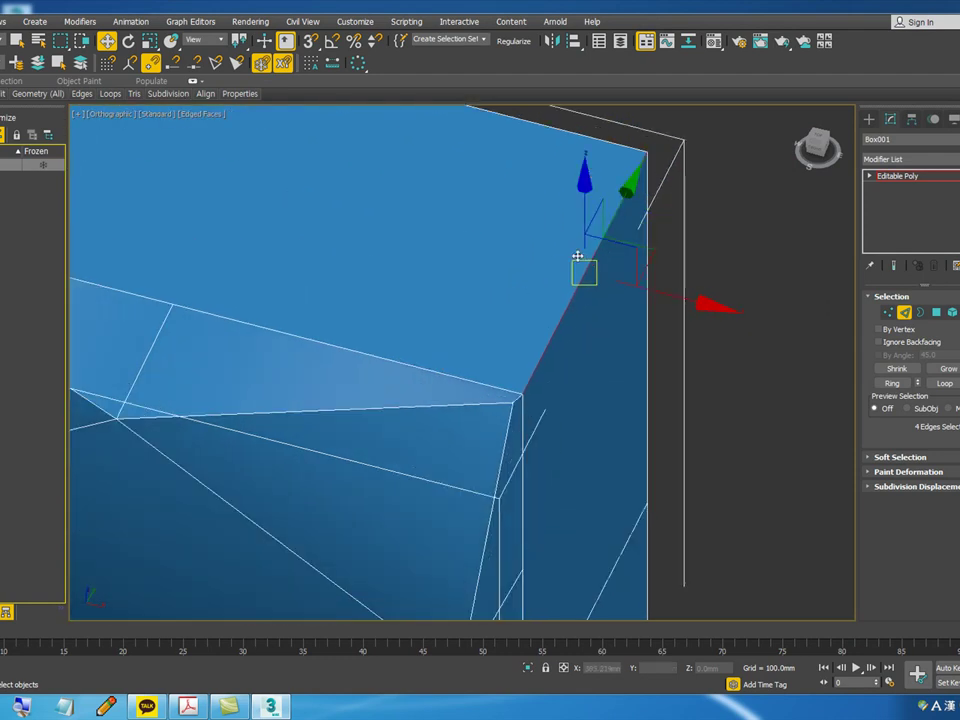
scroll(556, 325, "up", 2)
right_click(540, 328)
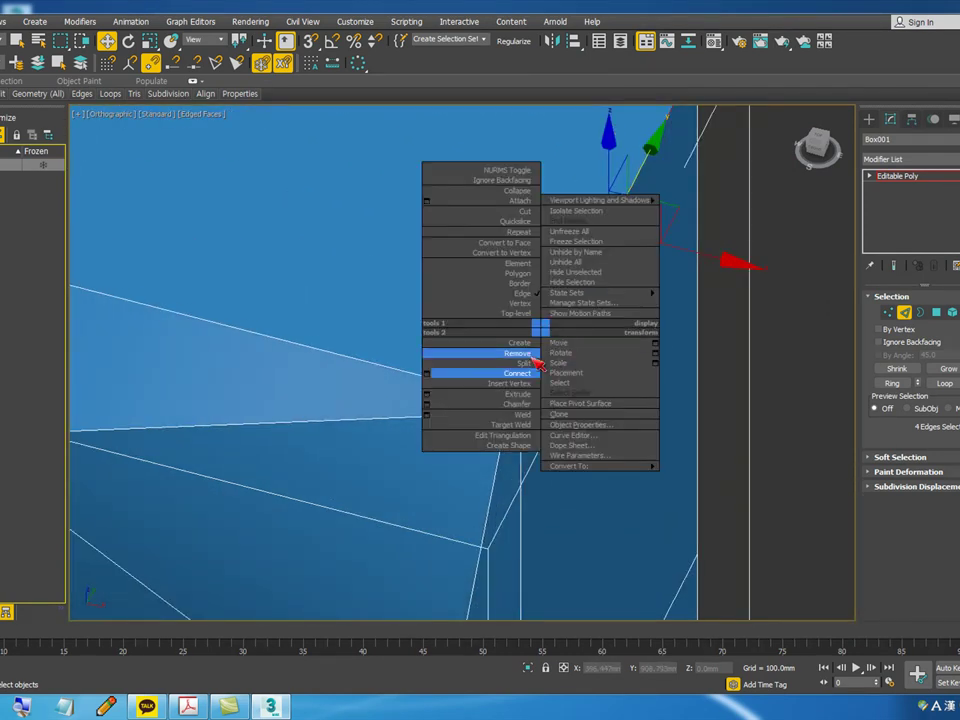
left_click(427, 405)
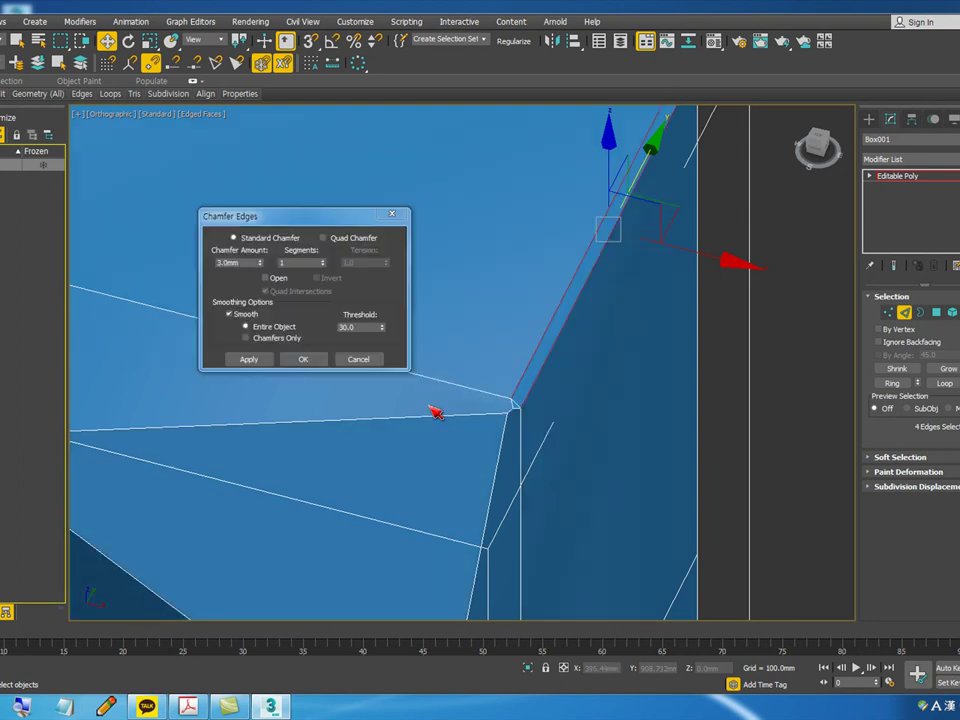
left_click(303, 359)
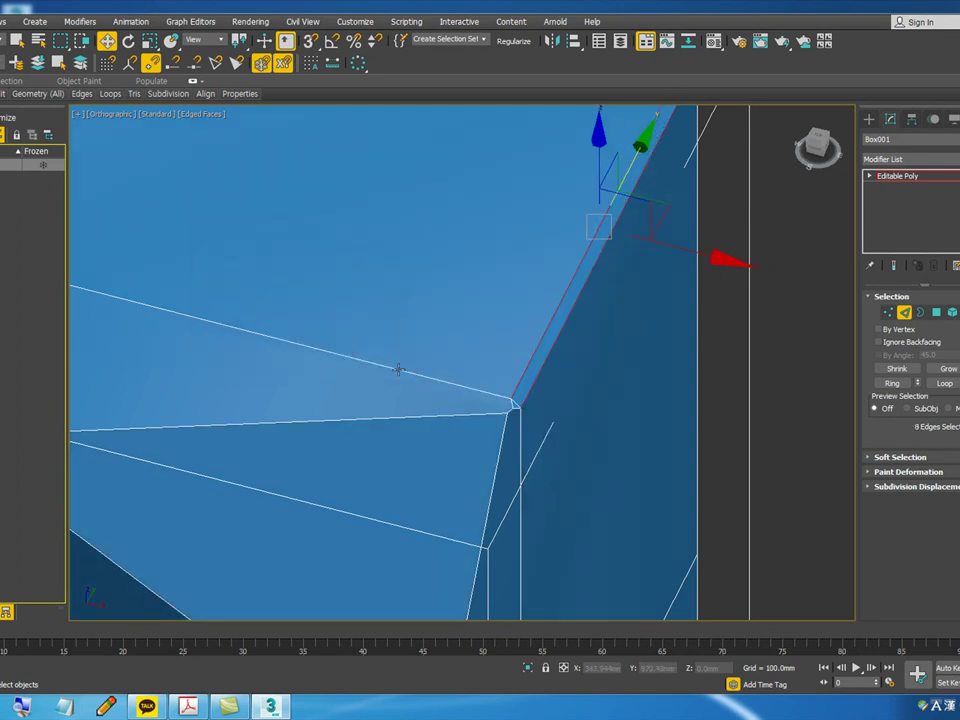
- Apply a TurboSmooth modifier to the corner-chamfered panel and turn off the edged faces display
scroll(446, 371, "down", 3)
scroll(406, 424, "down", 3)
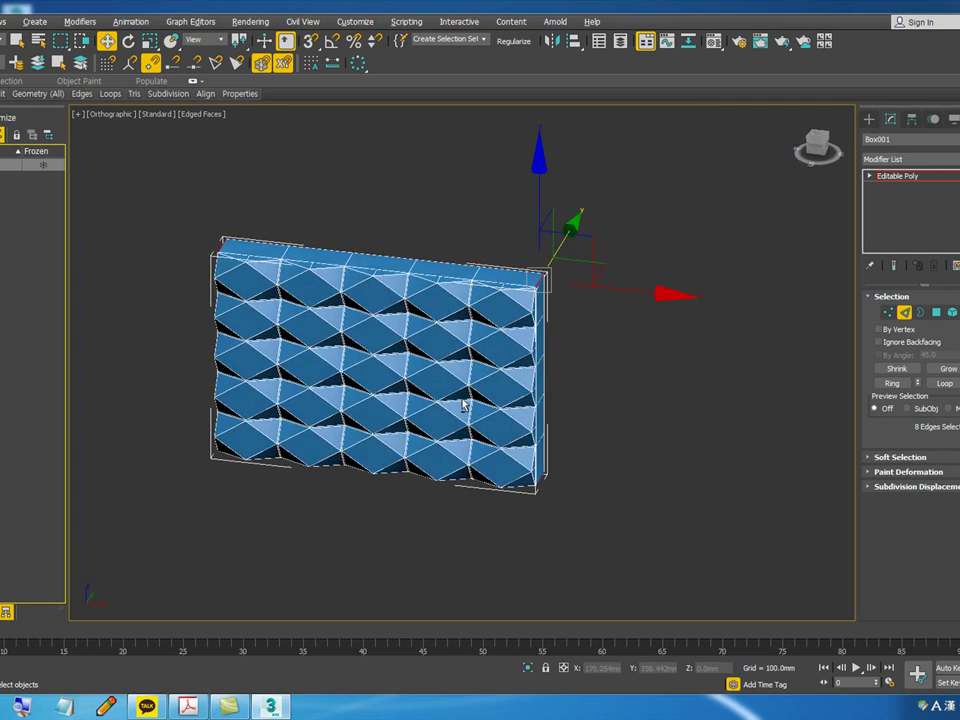
left_click(922, 176)
left_click(926, 160)
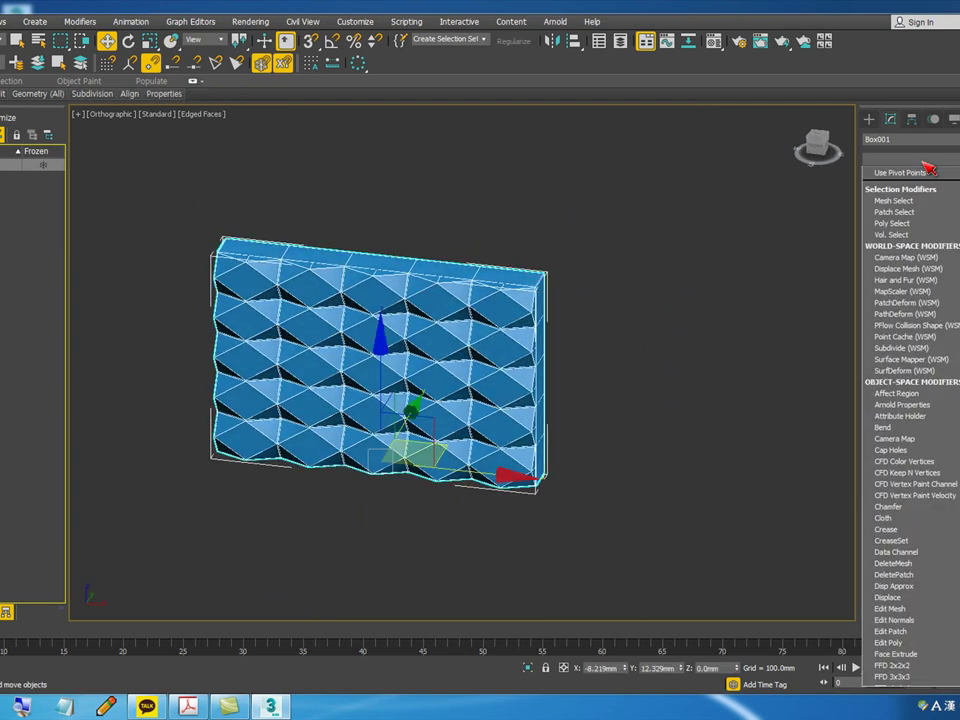
type("tu")
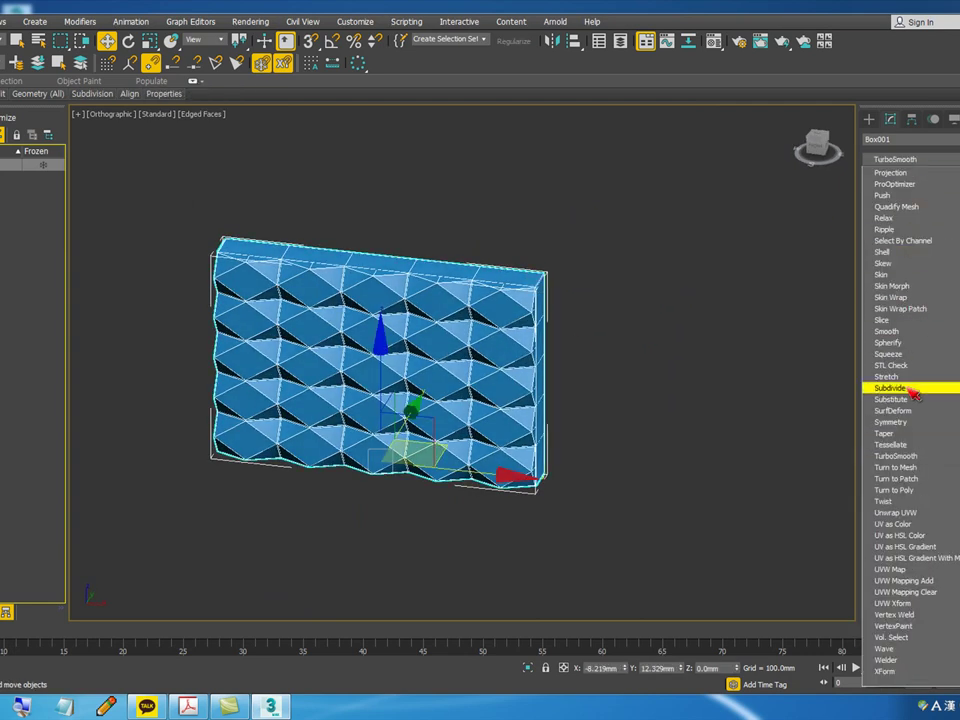
left_click(913, 457)
left_click(686, 407)
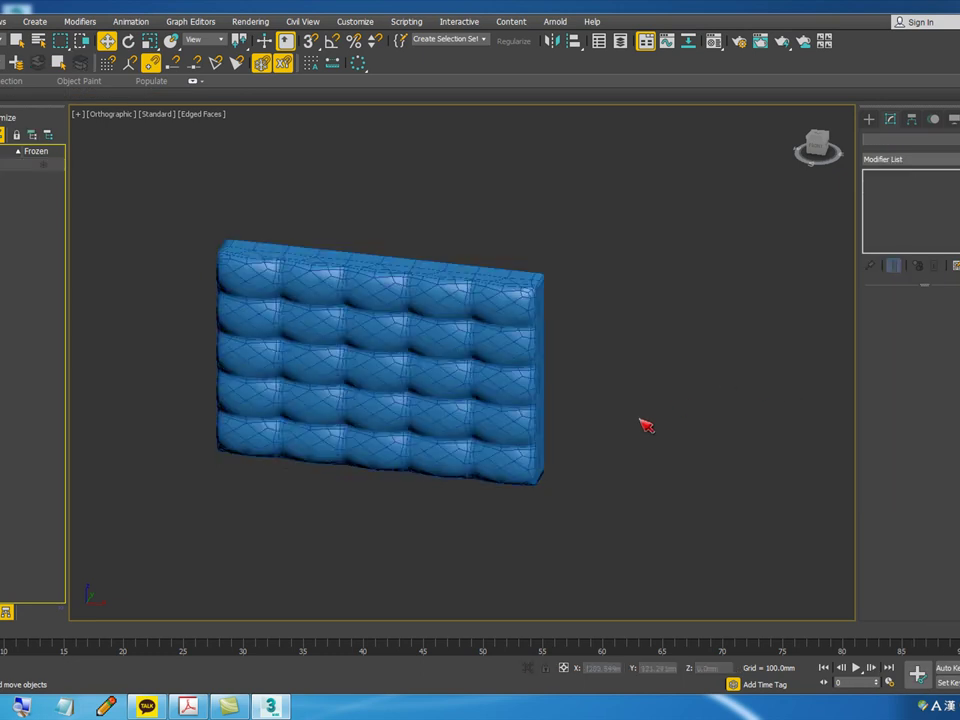
middle_click_drag(484, 427, 482, 413, "alt")
key("F4")
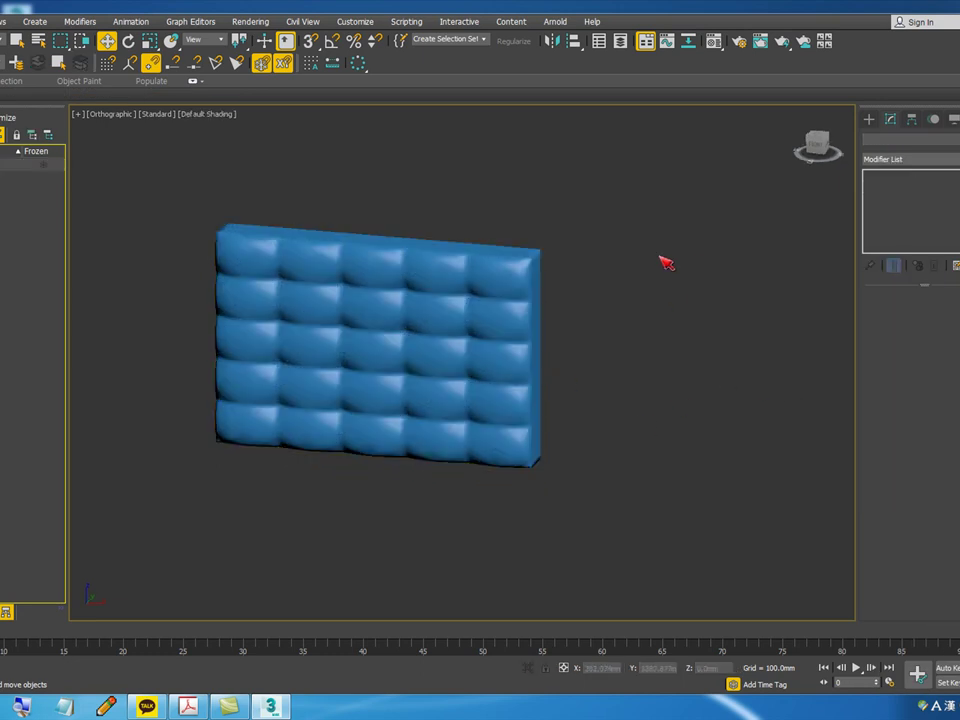
- Set the panel's TurboSmooth iterations to 2 and inspect the smoothed cushions and corners
scroll(529, 261, "up", 5)
left_click(546, 274)
key("z")
left_click(959, 317)
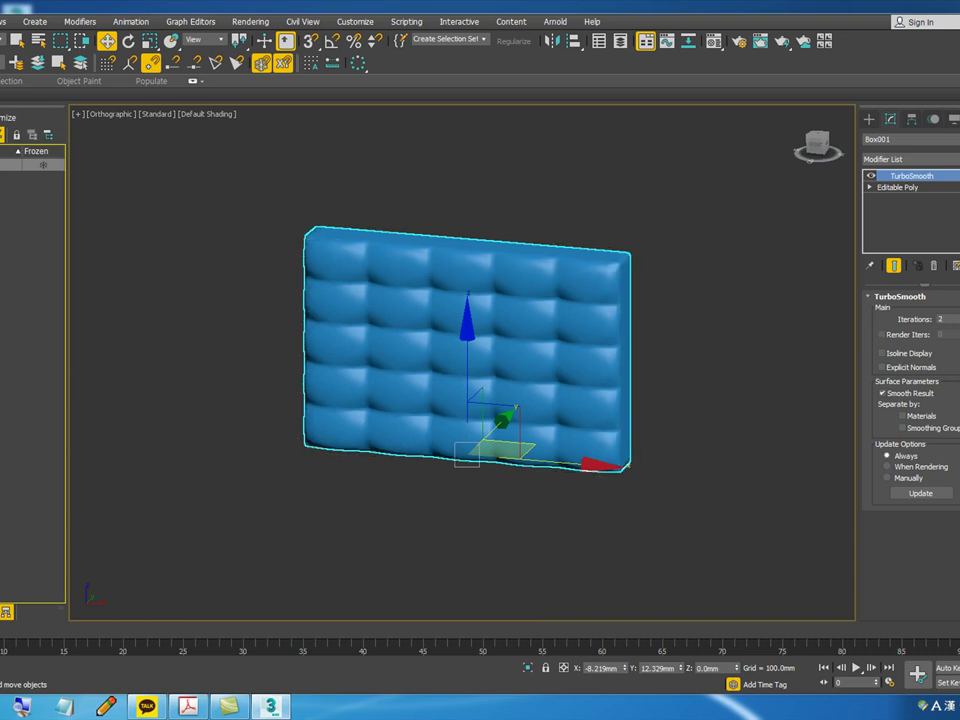
left_click(731, 394)
scroll(554, 337, "up", 4)
left_click(551, 335)
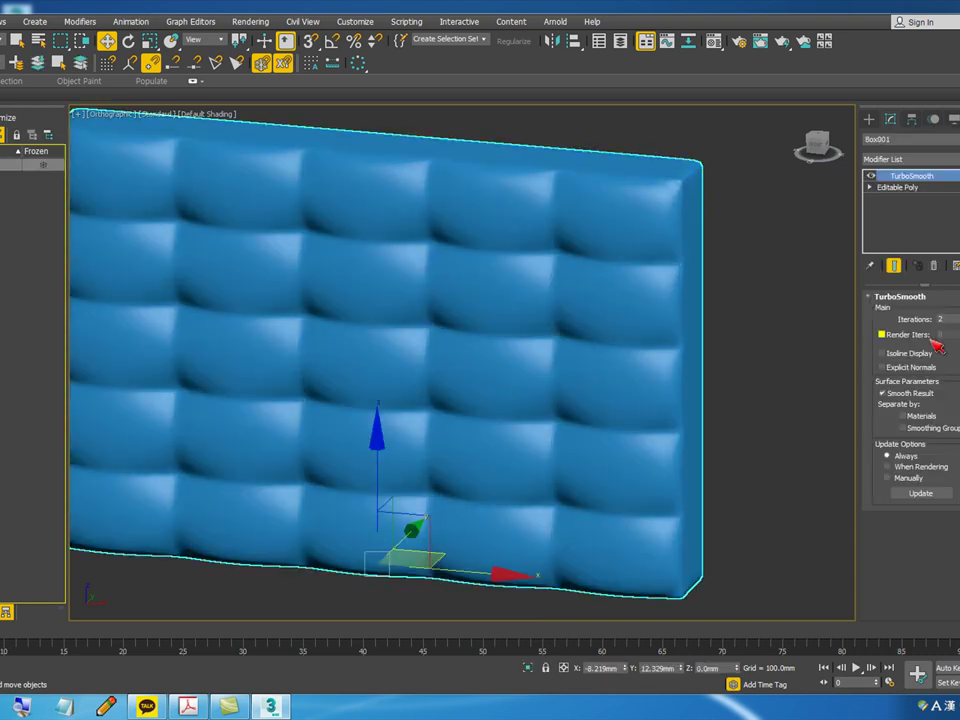
scroll(463, 396, "down", 4)
middle_click_drag(463, 396, 469, 468, "alt")
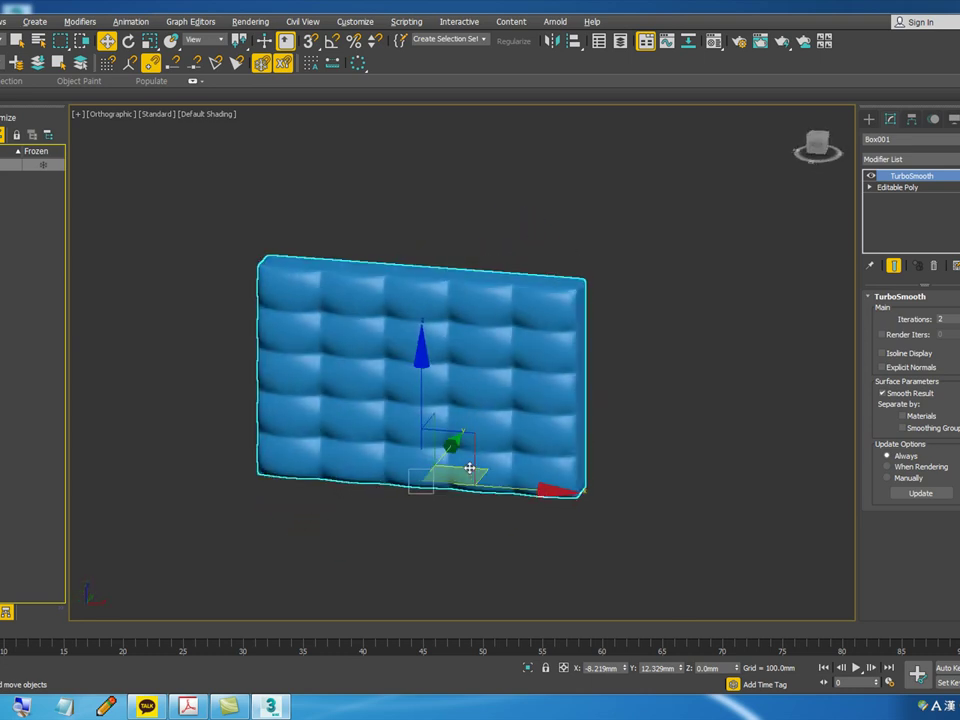
scroll(487, 463, "up", 2)
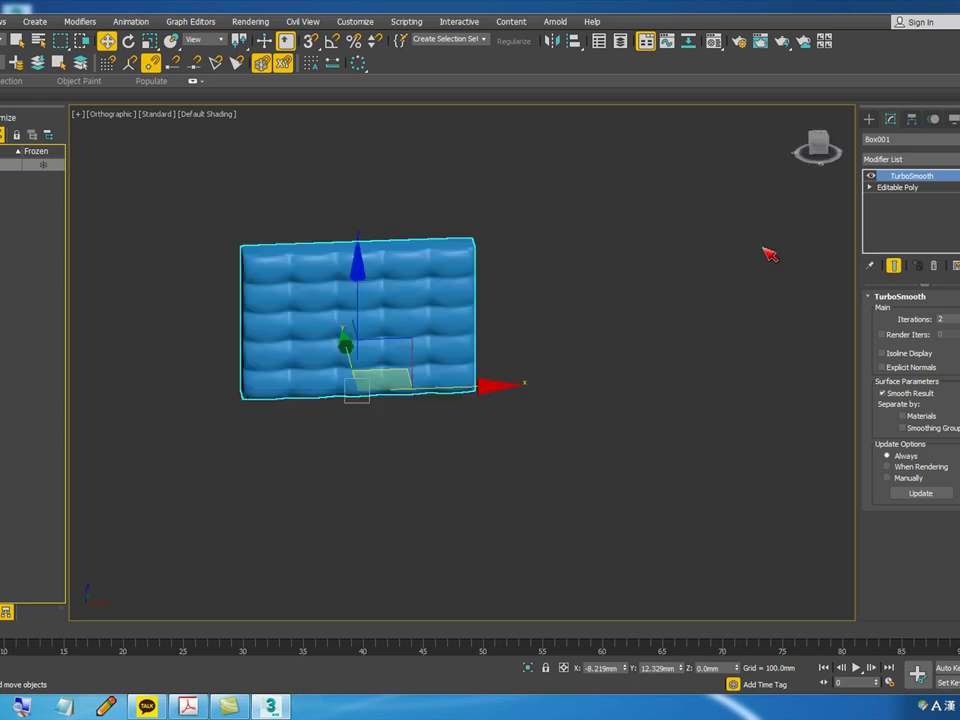
- Create a second box beside the quilted panel, about 354 mm long, 1352 mm wide and 941 mm high
left_click(869, 119)
left_click(896, 200)
left_click_drag(567, 358, 783, 370)
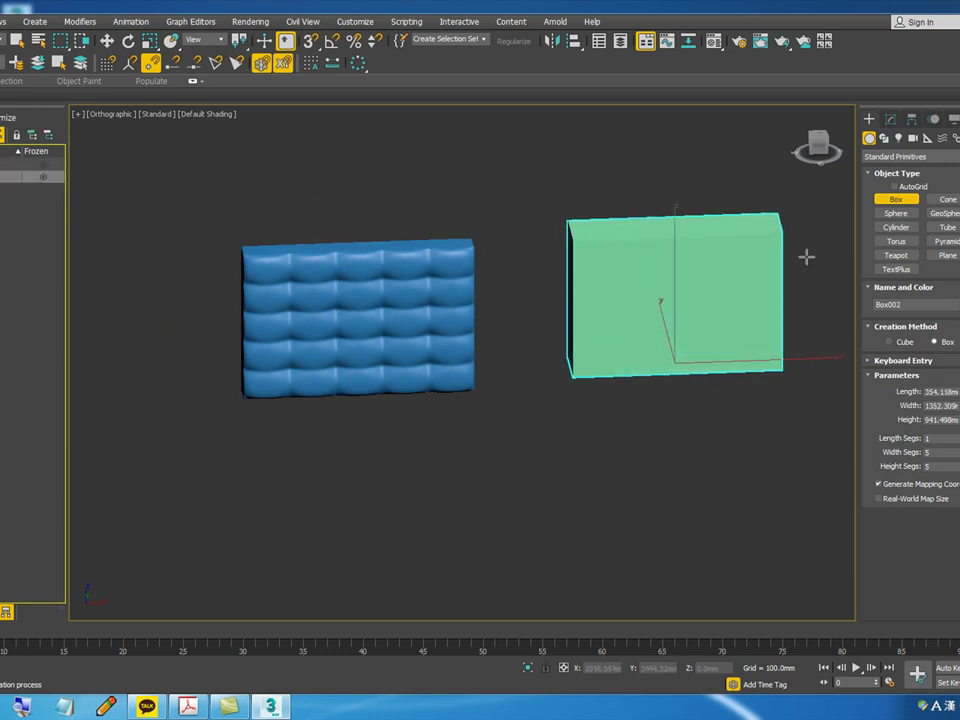
left_click(782, 216)
- Set the new box's length to 150 mm, width to 1500 mm and height to 1000 mm
double_click(949, 392)
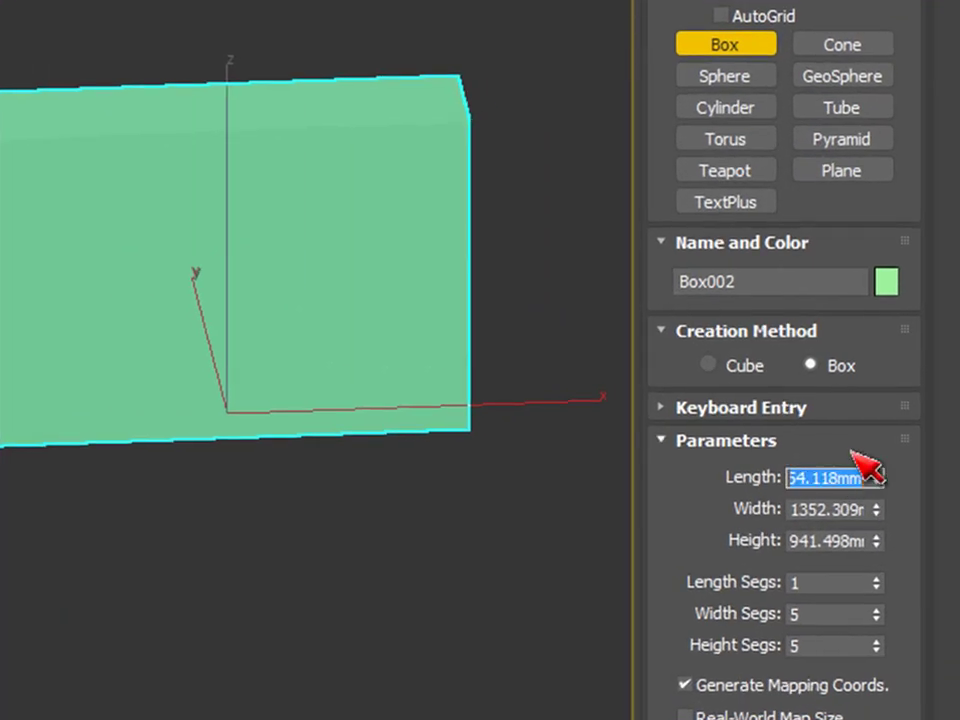
type("150")
key("Tab")
type("1500")
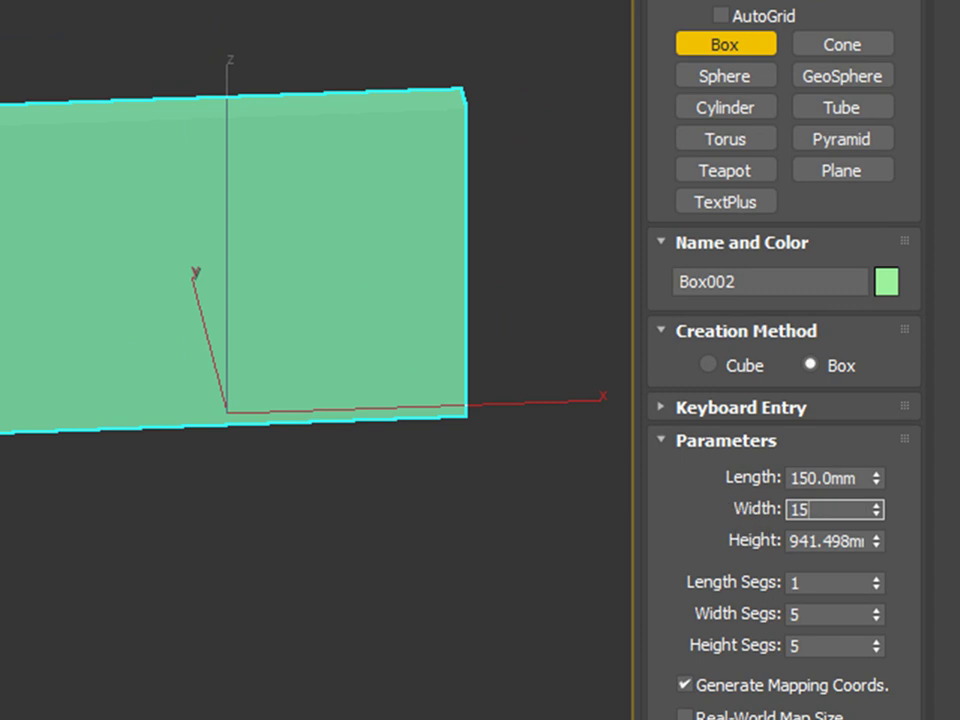
key("Tab")
type("1000")
key("Return")
key("Tab")
key("Tab")
- Finish creating the box and bring up its modifiable parameters with edged faces displayed
middle_click_drag(29, 154, 0, 301)
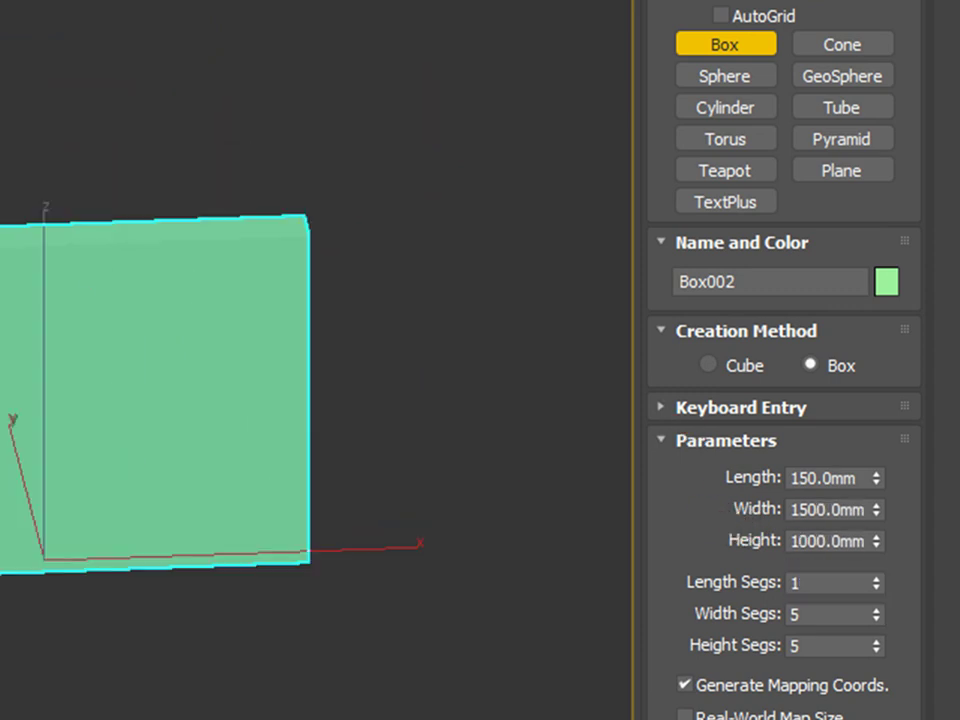
scroll(2, 257, "up", 3)
scroll(132, 318, "down", 2)
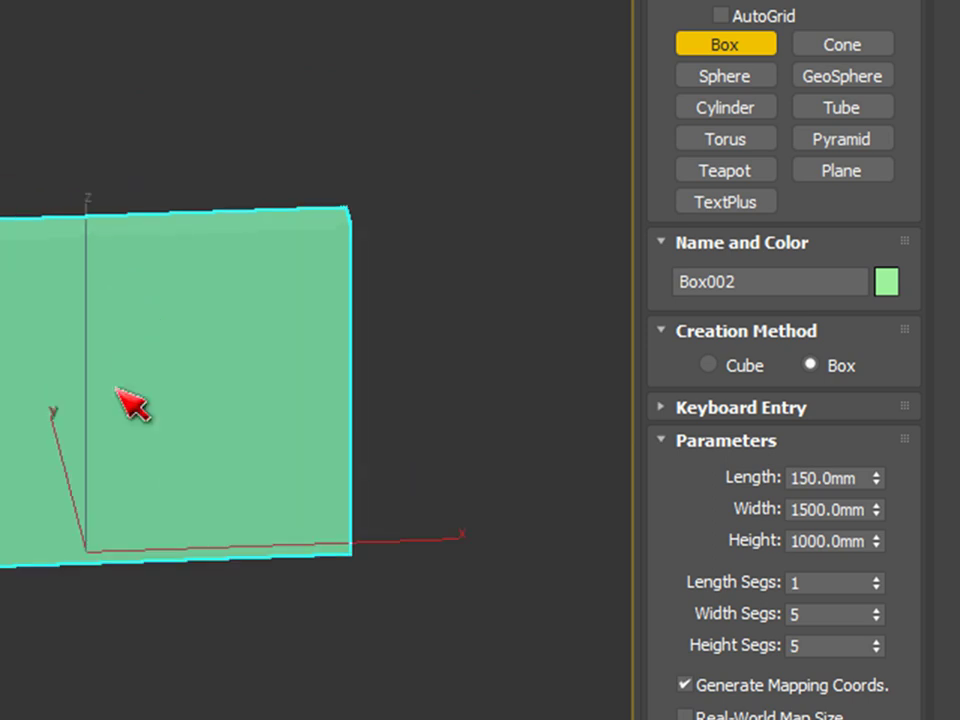
key("w")
left_click_drag(58, 454, 74, 498)
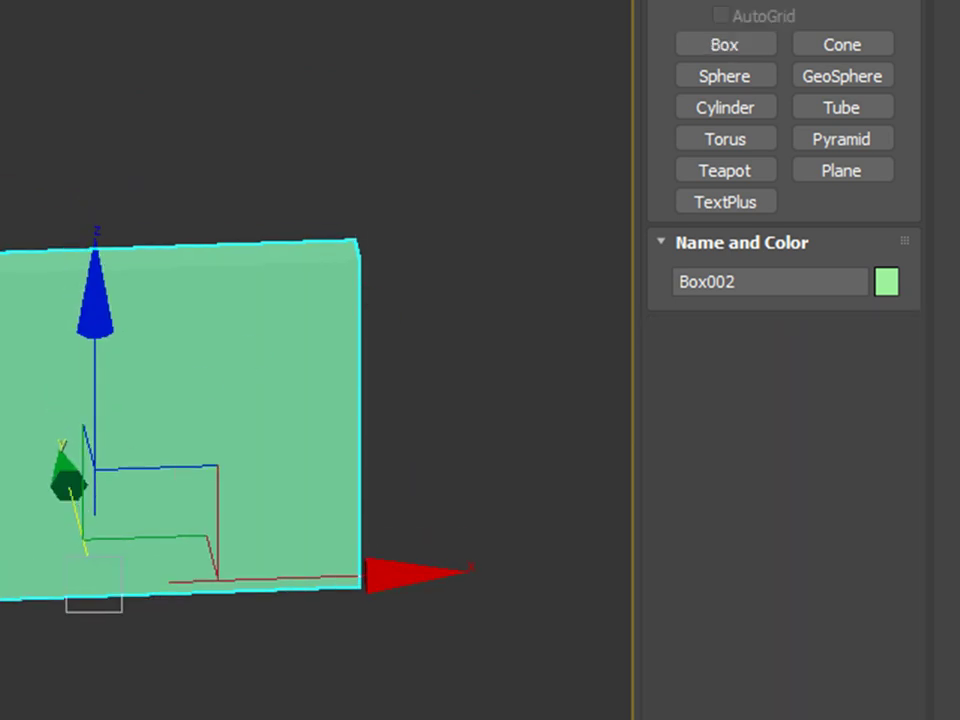
left_click(711, 2)
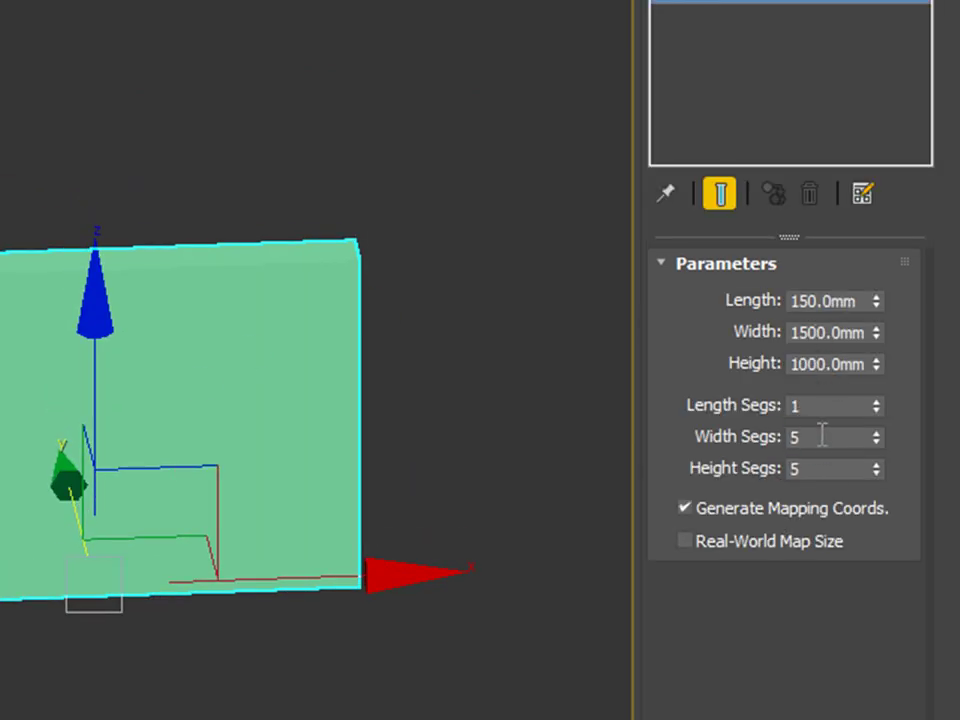
key("F4")
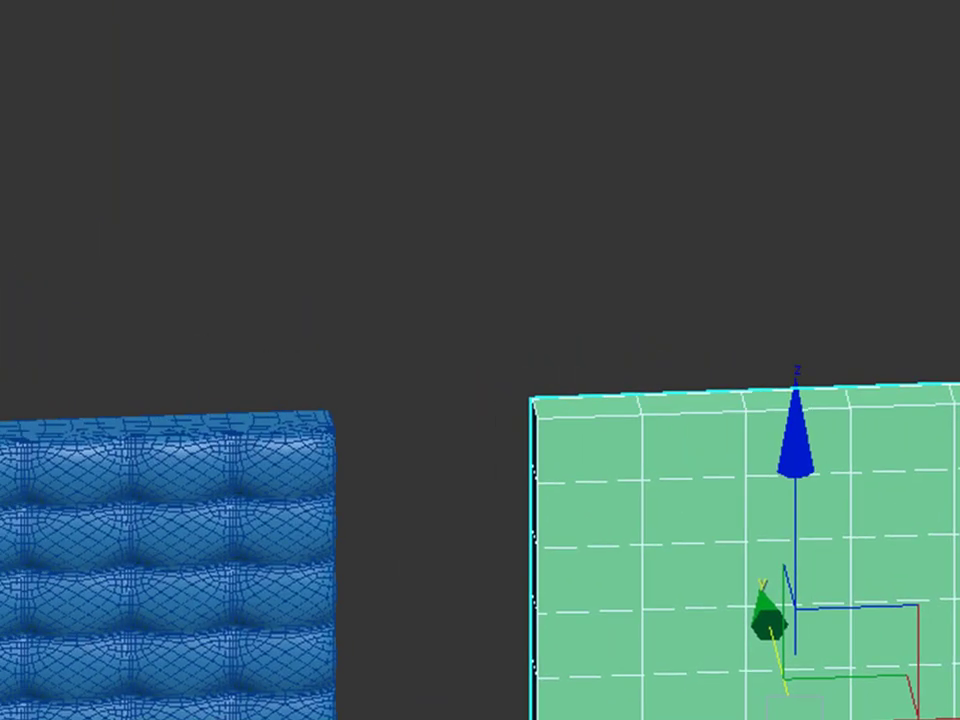
- Change the new box's object color to the dark orange-brown swatch of the 3ds Max palette
left_click(957, 200)
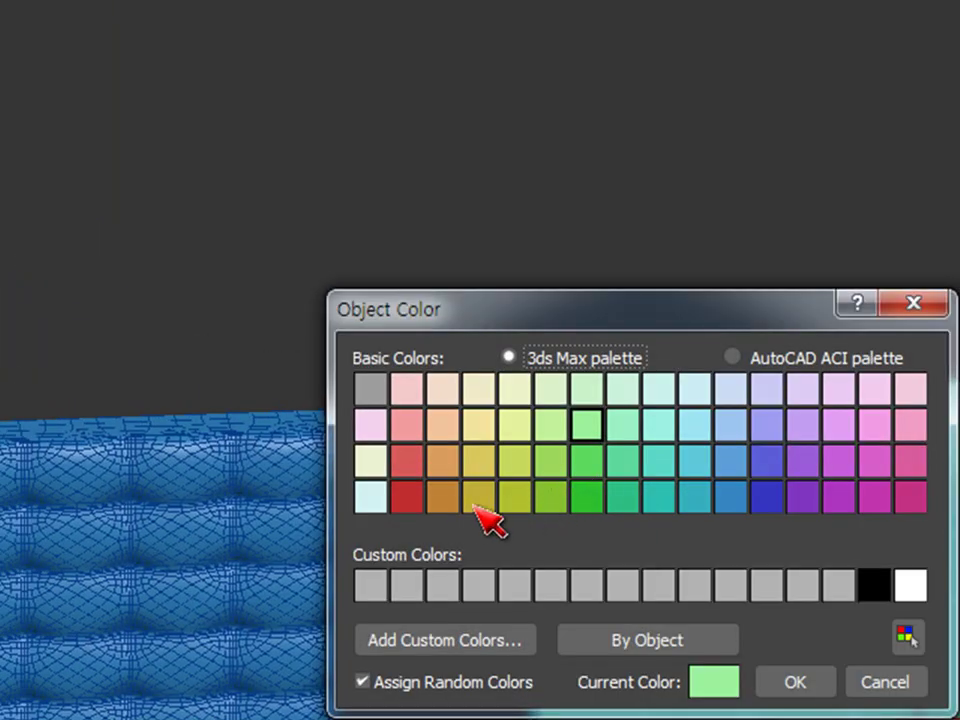
left_click(442, 496)
left_click(812, 683)
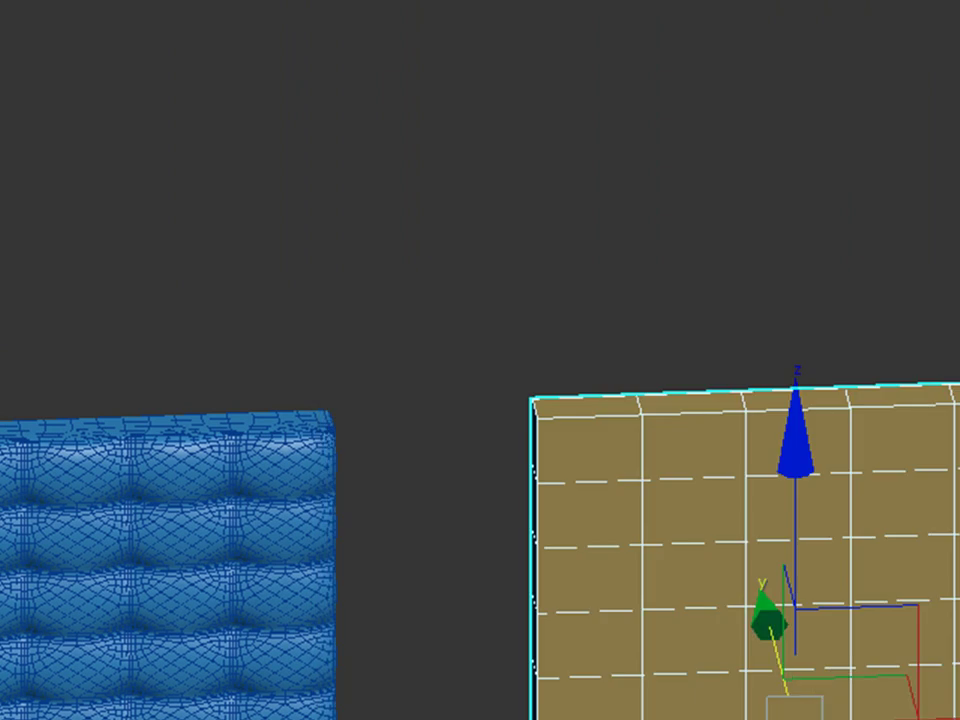
scroll(814, 576, "up", 4)
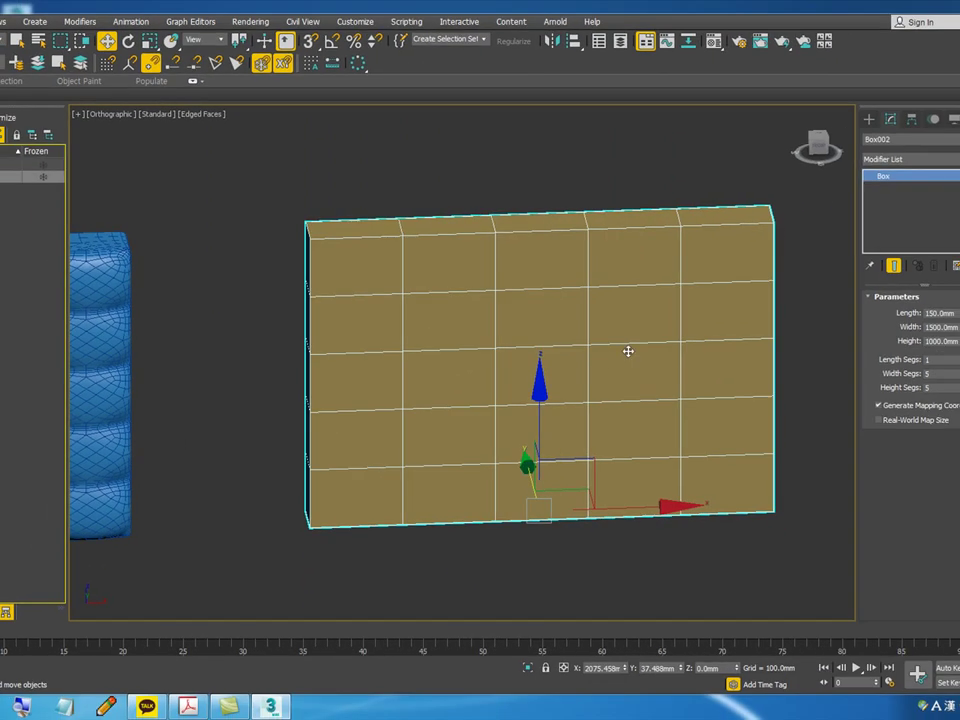
- Convert the brown box to an Editable Poly
middle_click_drag(740, 403, 590, 365)
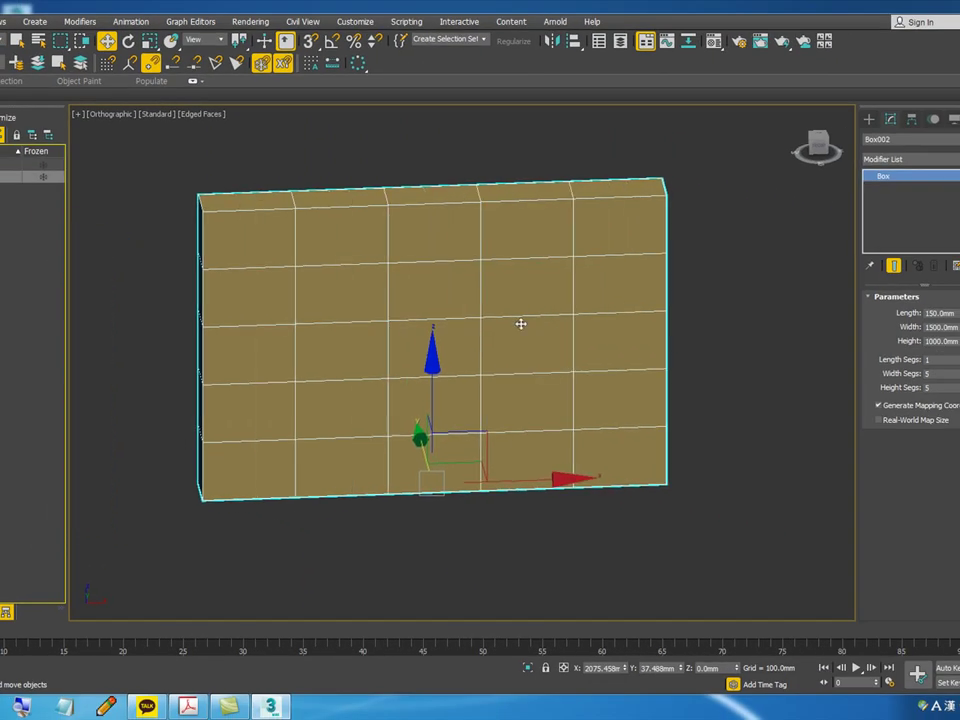
right_click(430, 269)
mouse_move(536, 405)
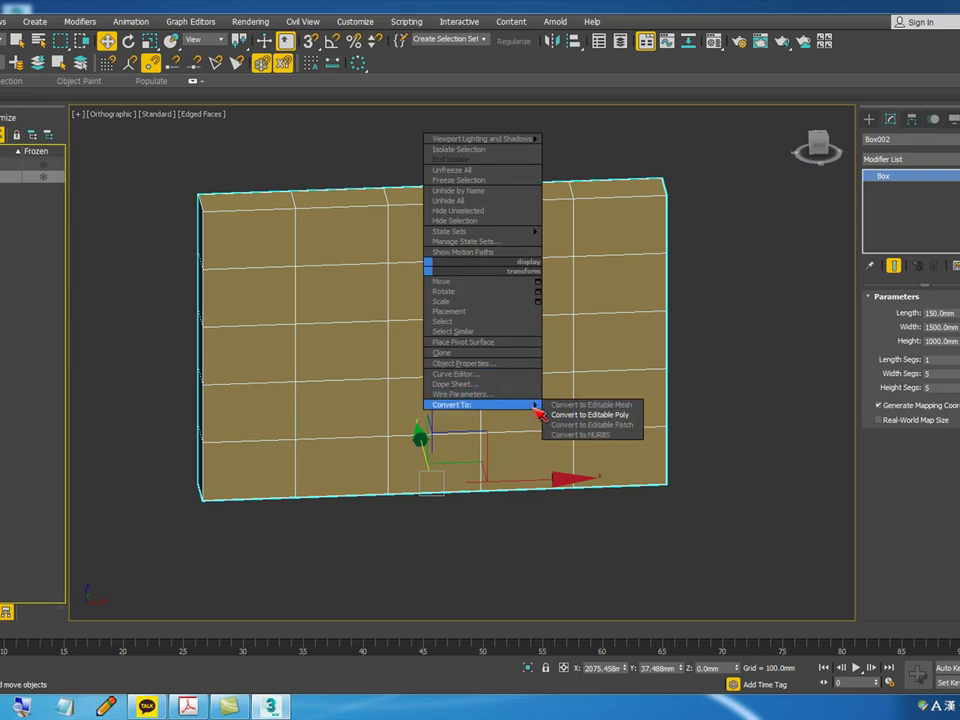
left_click(594, 416)
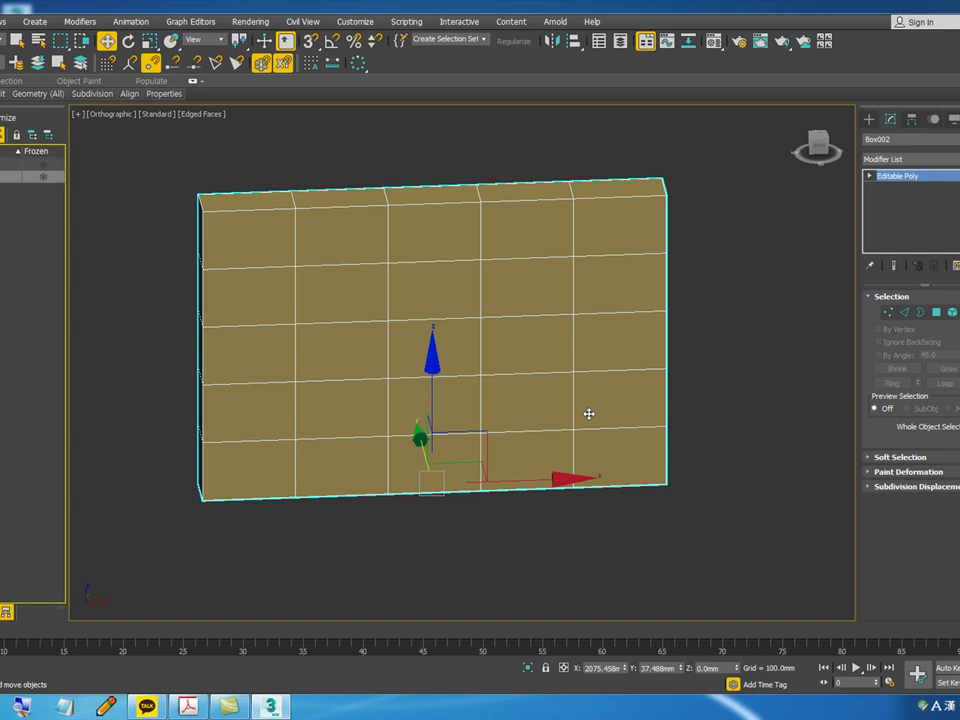
- Enter polygon sub-object editing on the brown box and frame its gridded front face
left_click(886, 312)
left_click(919, 313)
left_click(936, 312)
scroll(544, 415, "down", 3)
middle_click_drag(432, 394, 503, 396)
scroll(509, 397, "down", 2)
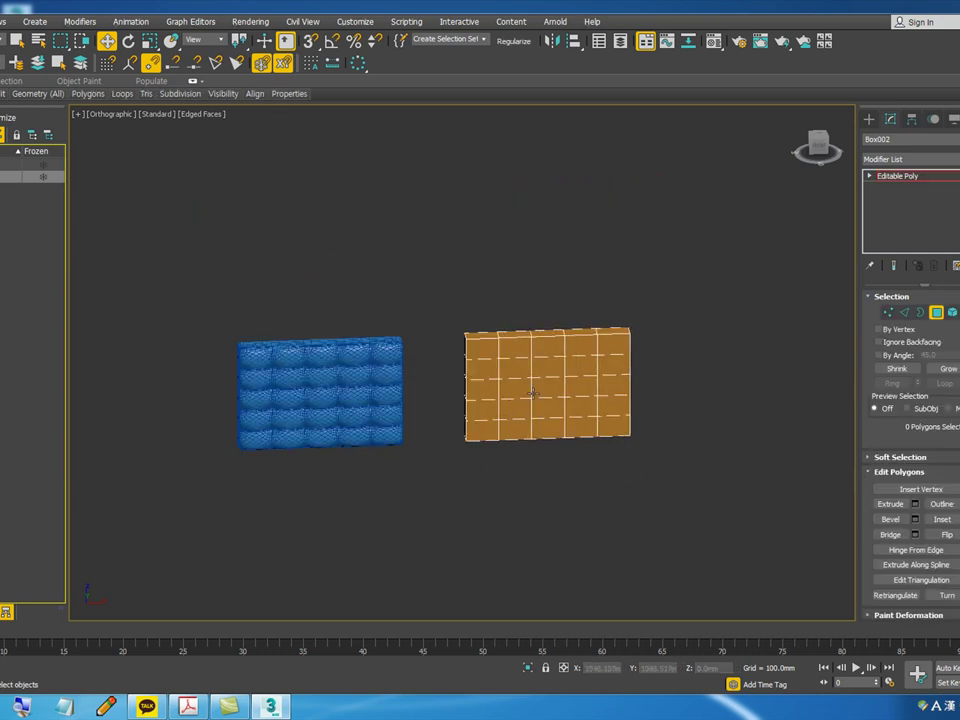
key("z")
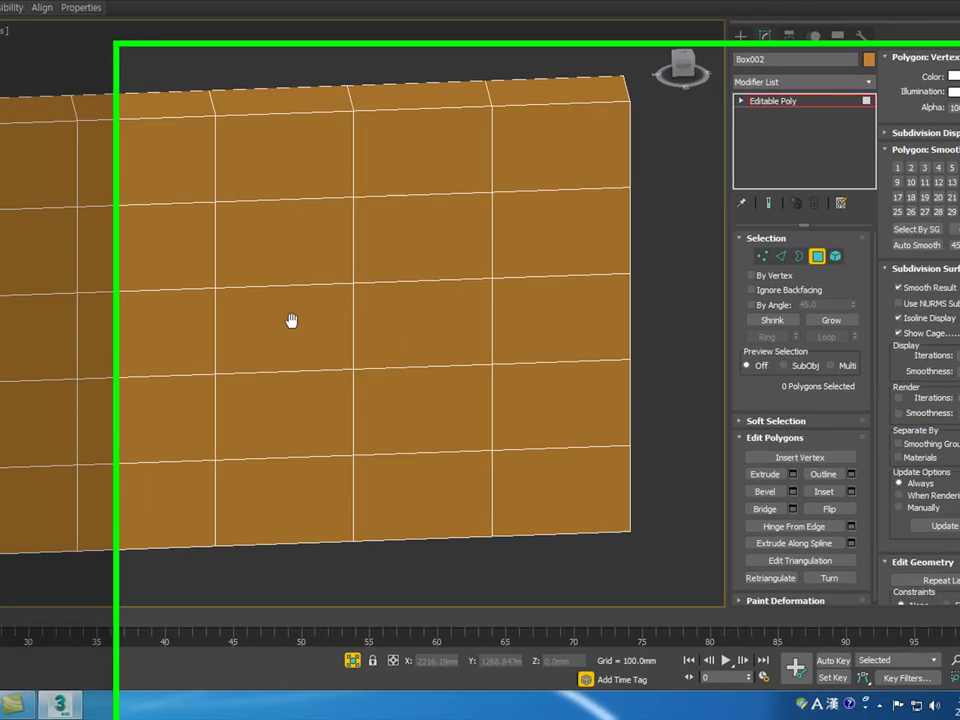
scroll(213, 302, "down", 2)
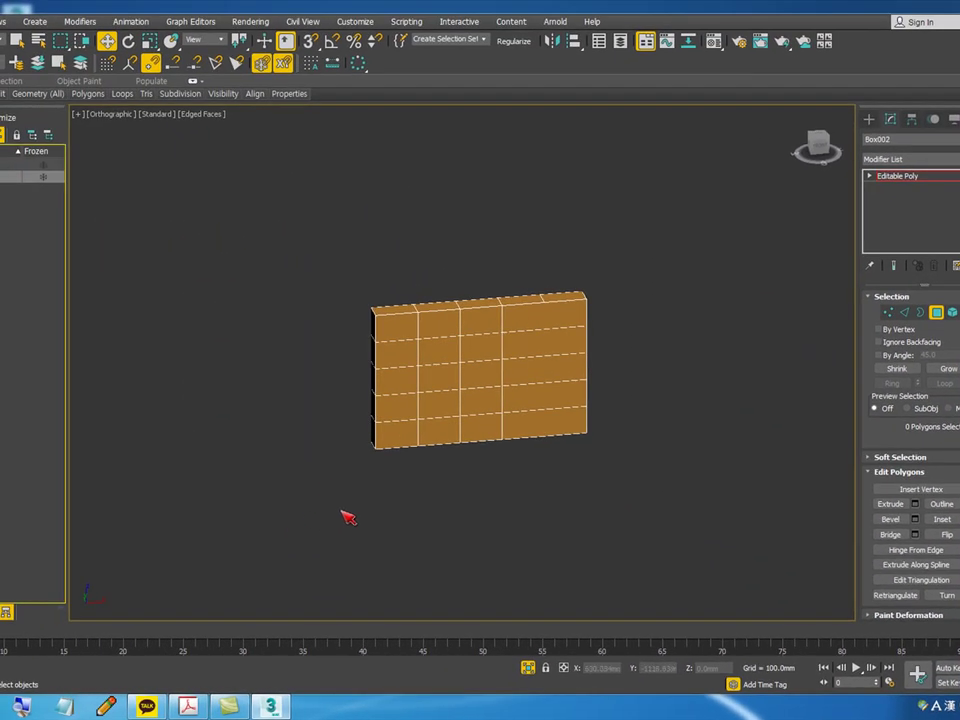
middle_click_drag(412, 449, 351, 474)
scroll(376, 452, "up", 2)
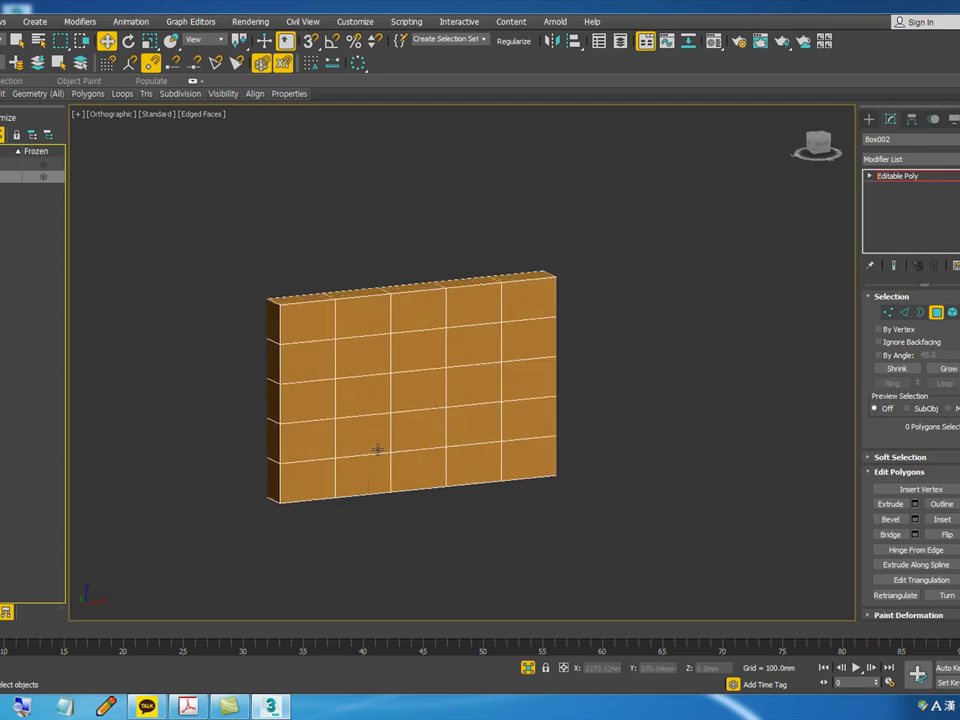
- Select the 25 polygons on the panel's back side and delete them
scroll(396, 438, "up", 2)
middle_click_drag(429, 417, 437, 418, "alt")
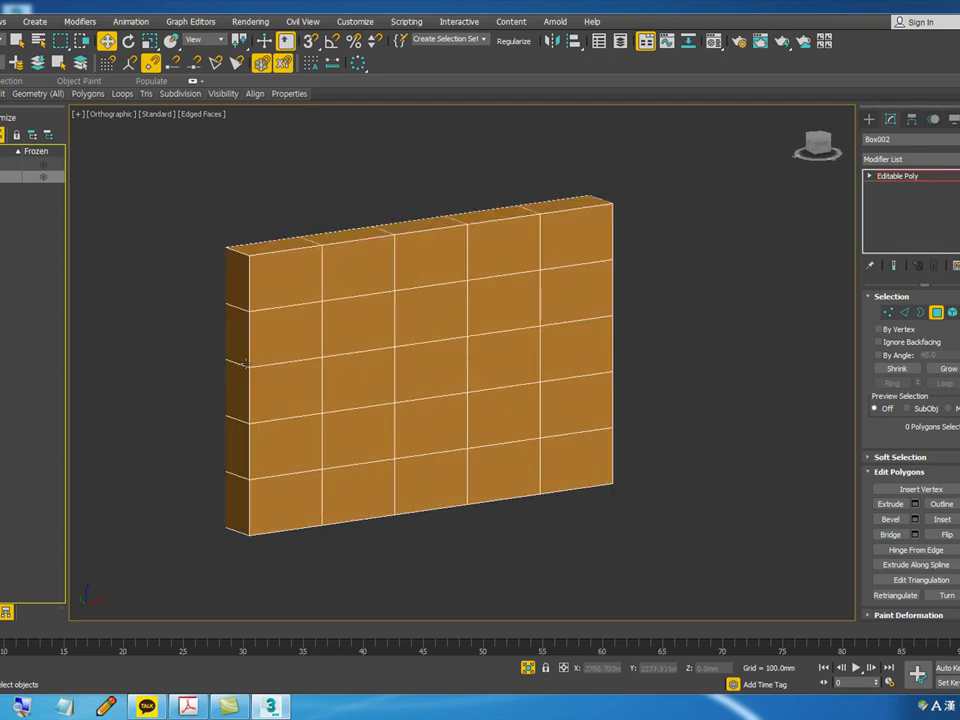
middle_click_drag(336, 386, 407, 358, "alt")
left_click_drag(345, 199, 476, 495)
middle_click_drag(476, 495, 416, 498, "alt")
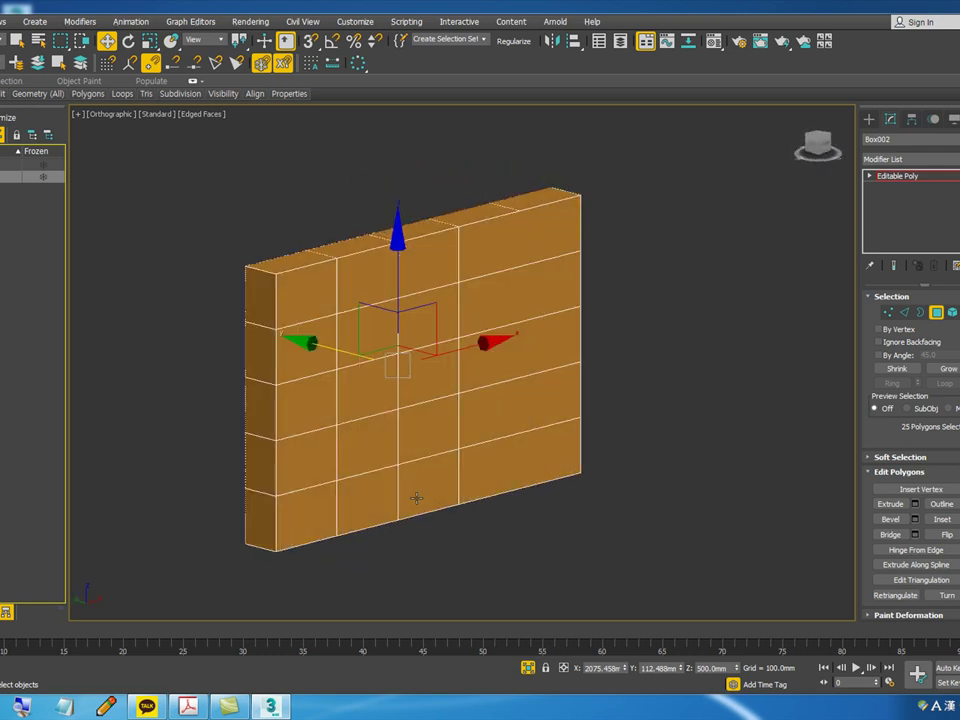
middle_click_drag(295, 306, 396, 360, "alt")
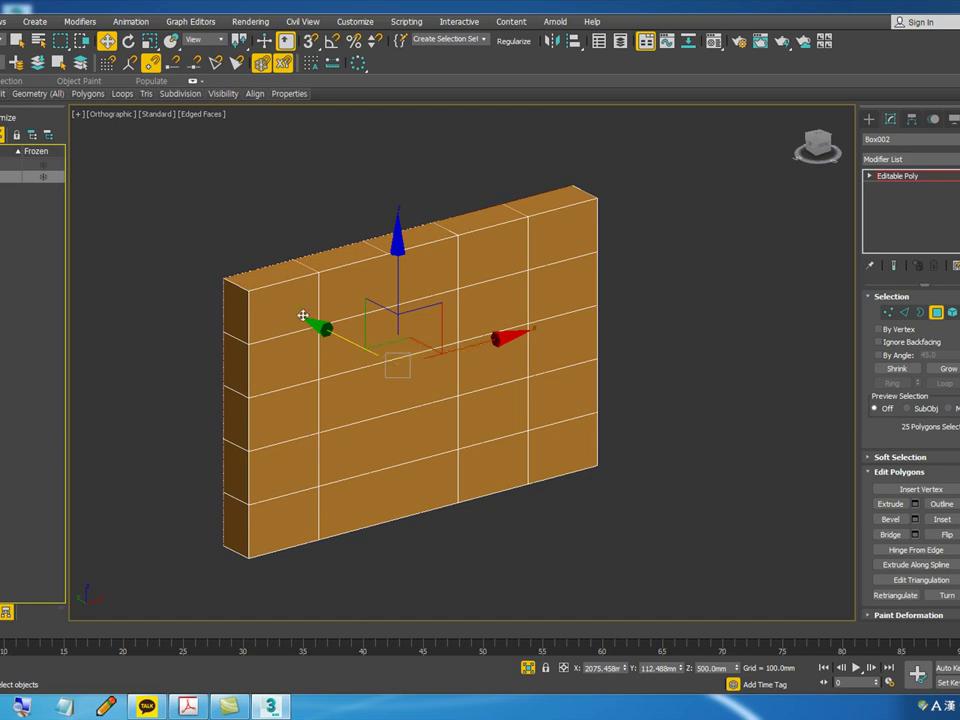
middle_click_drag(300, 318, 379, 323, "alt")
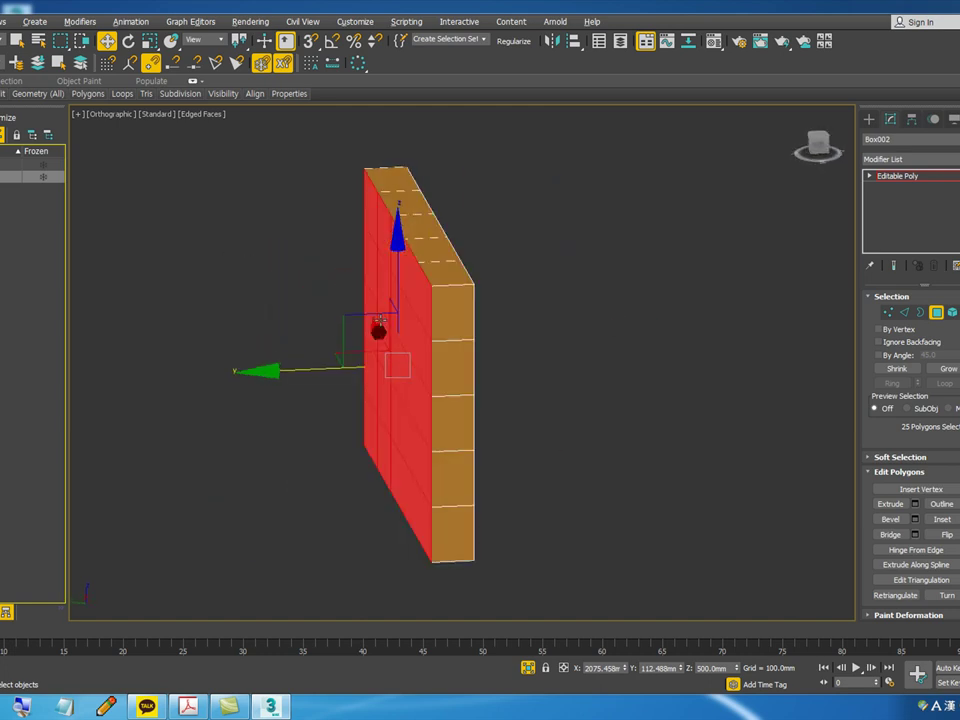
key("Delete")
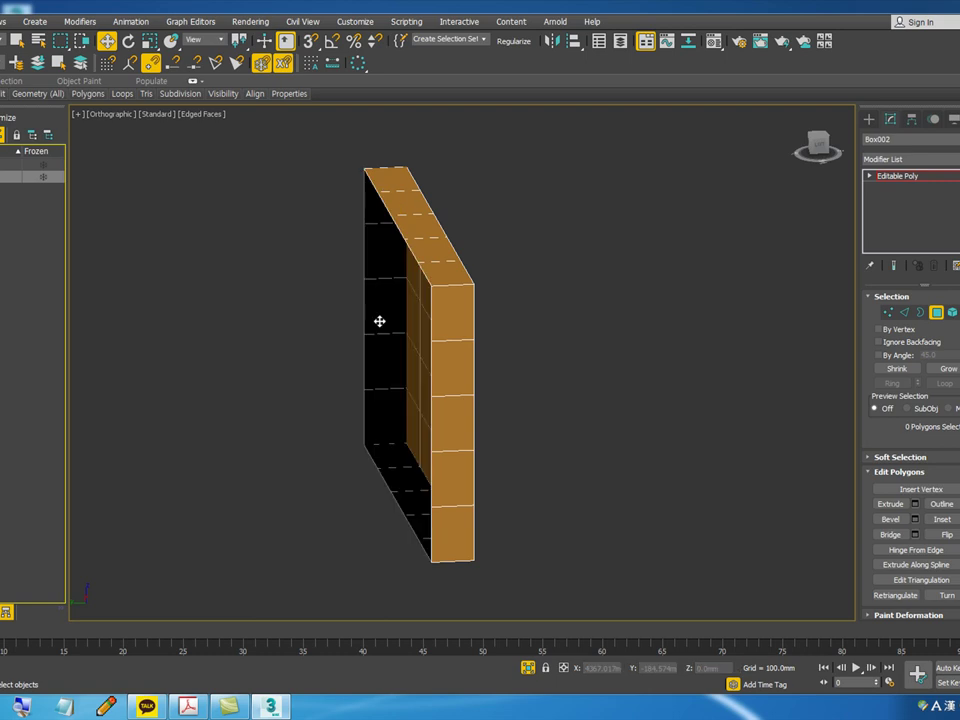
- Switch to edge sub-object editing and select the four short edges running through the panel's thickness at its corners
middle_click_drag(381, 324, 509, 433, "alt")
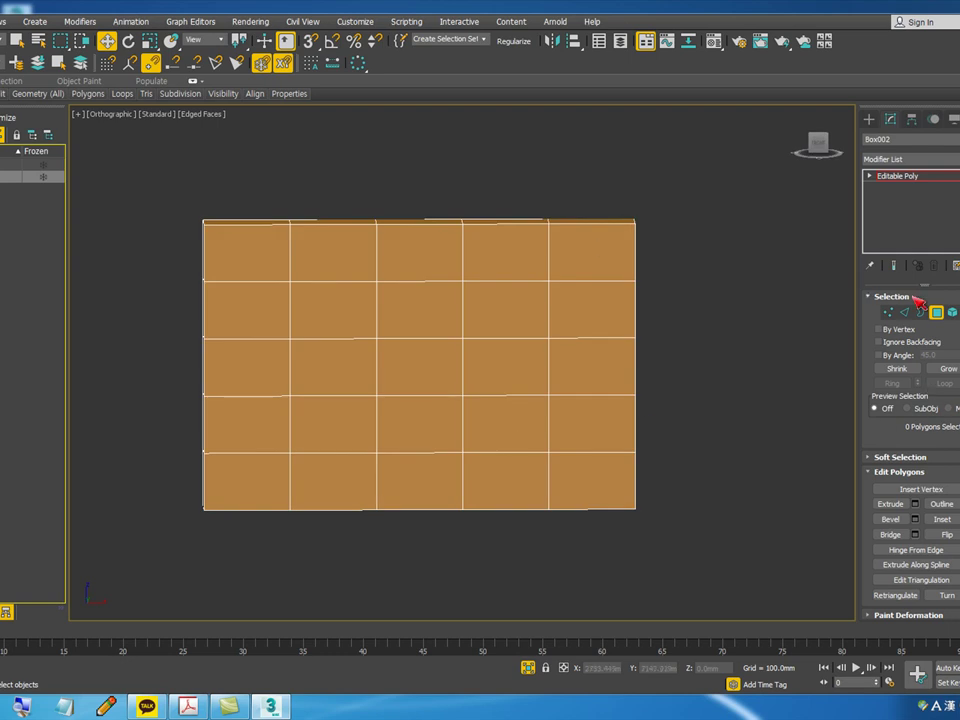
left_click(905, 312)
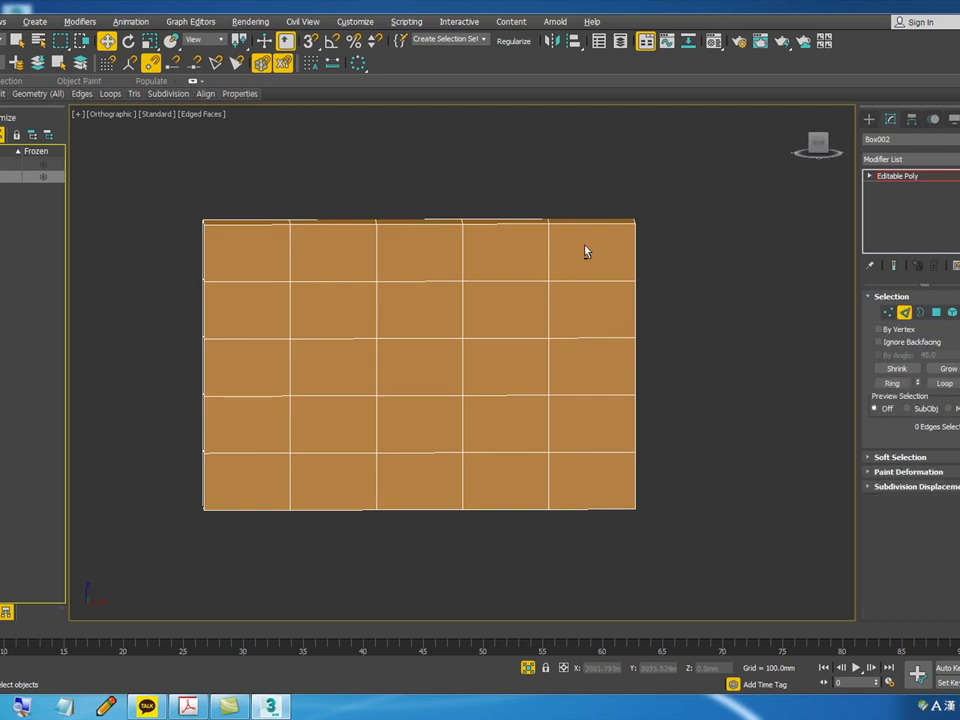
middle_click_drag(586, 251, 589, 264, "alt")
left_click(610, 238)
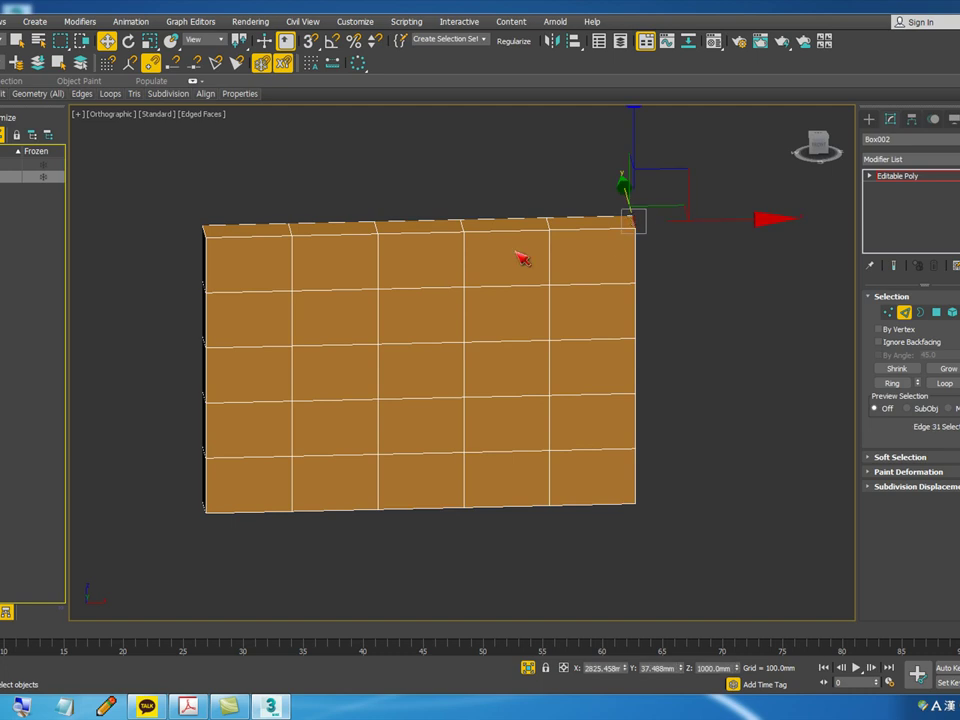
left_click(212, 434, "ctrl")
middle_click_drag(214, 434, 264, 430, "alt")
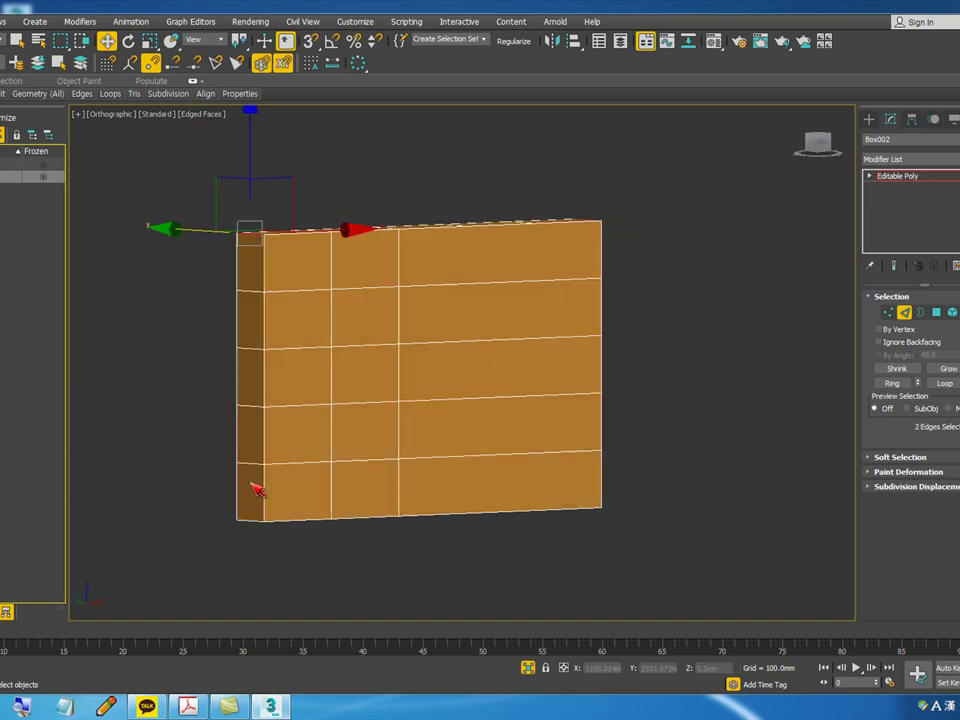
left_click(245, 520, "ctrl")
middle_click_drag(514, 439, 620, 562, "alt")
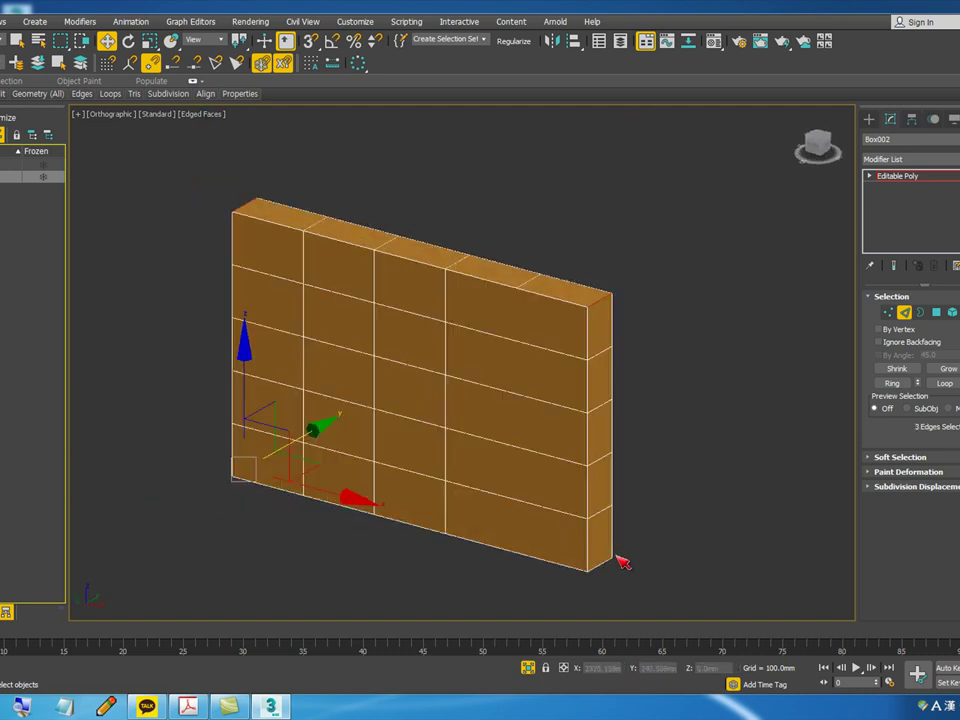
left_click(605, 562, "ctrl")
middle_click_drag(619, 441, 613, 366, "alt")
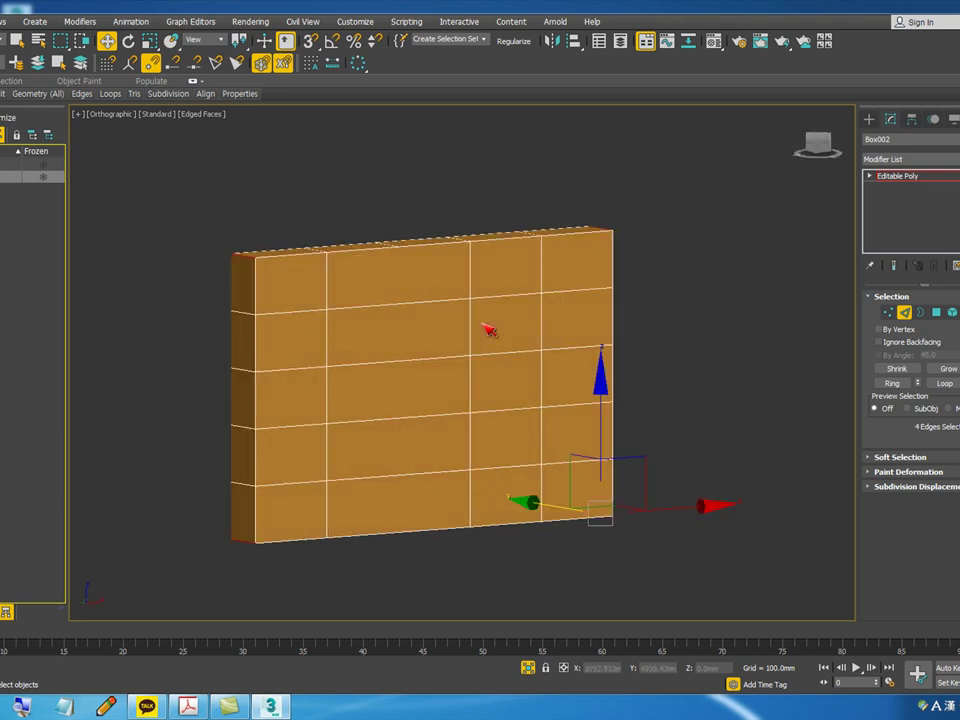
- Examine the selected thickness edges at the panel's corners from several sides
left_click(254, 257)
mouse_move(265, 257)
left_mouse_down()
mouse_move(452, 246)
mouse_move(647, 268)
mouse_move(636, 510)
mouse_move(295, 535)
mouse_move(289, 249)
left_mouse_up()
key("Escape")
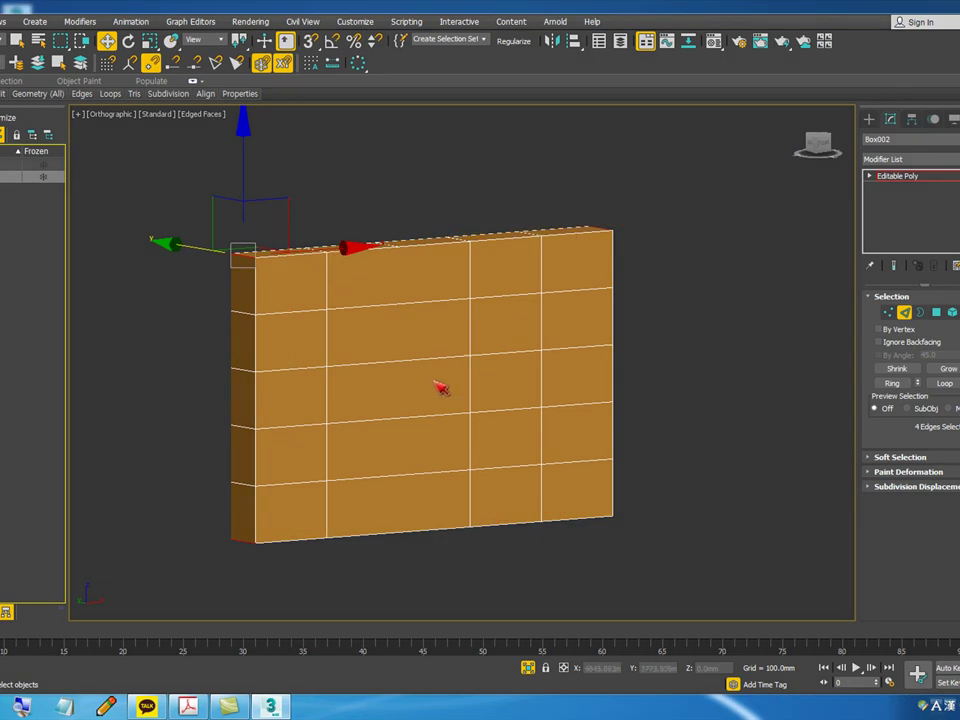
middle_click_drag(443, 387, 422, 386, "alt")
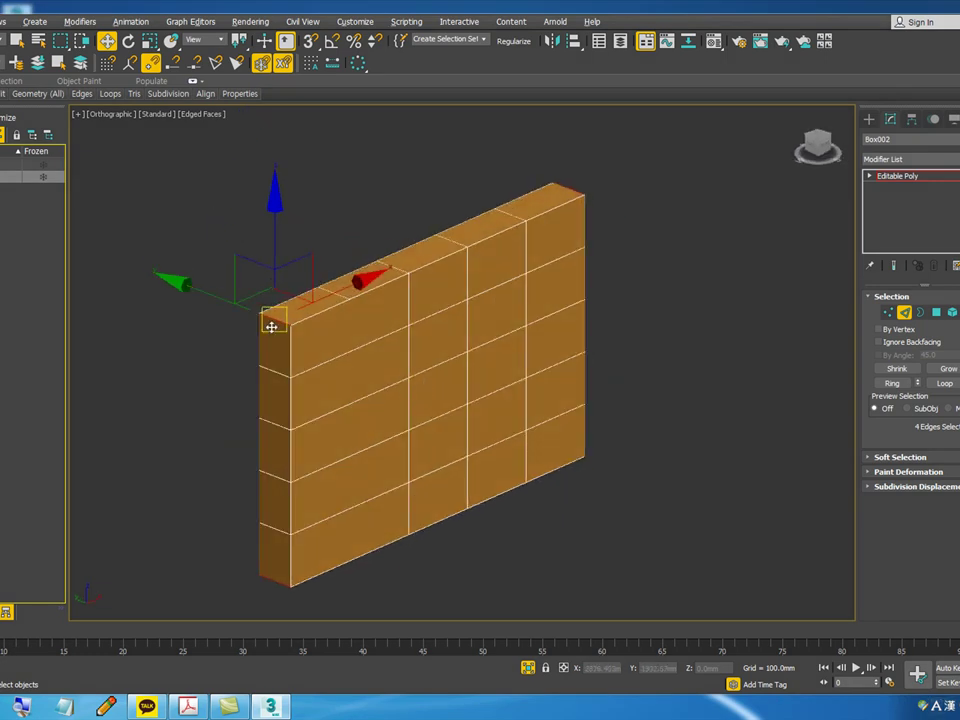
middle_click_drag(422, 437, 431, 407, "alt")
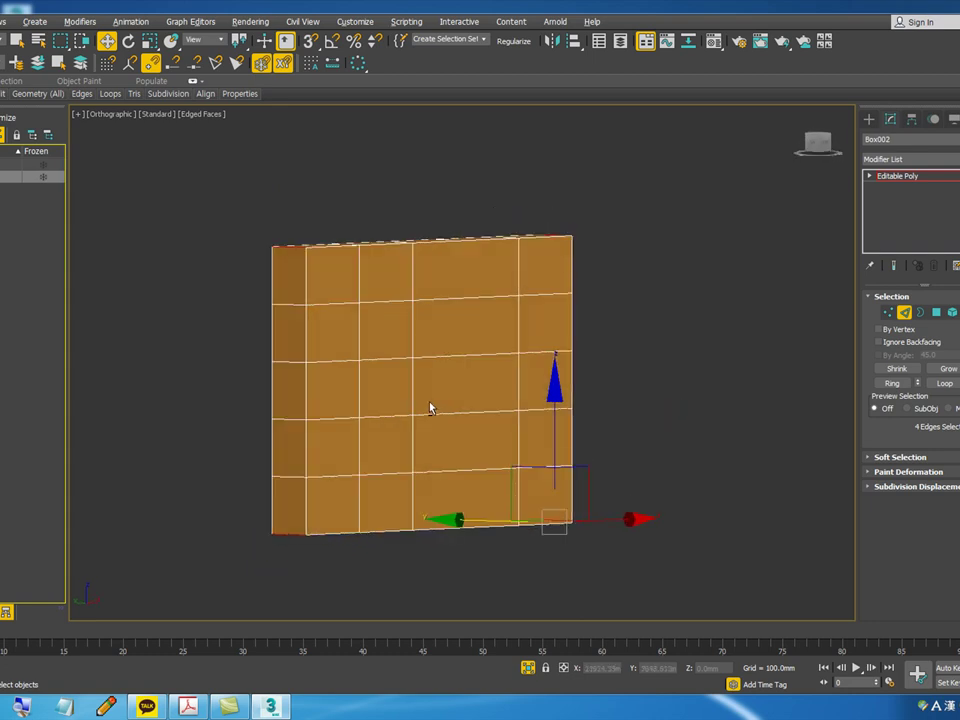
left_click(570, 519)
middle_click_drag(613, 506, 476, 540, "alt")
scroll(551, 392, "up", 3)
left_click(564, 321)
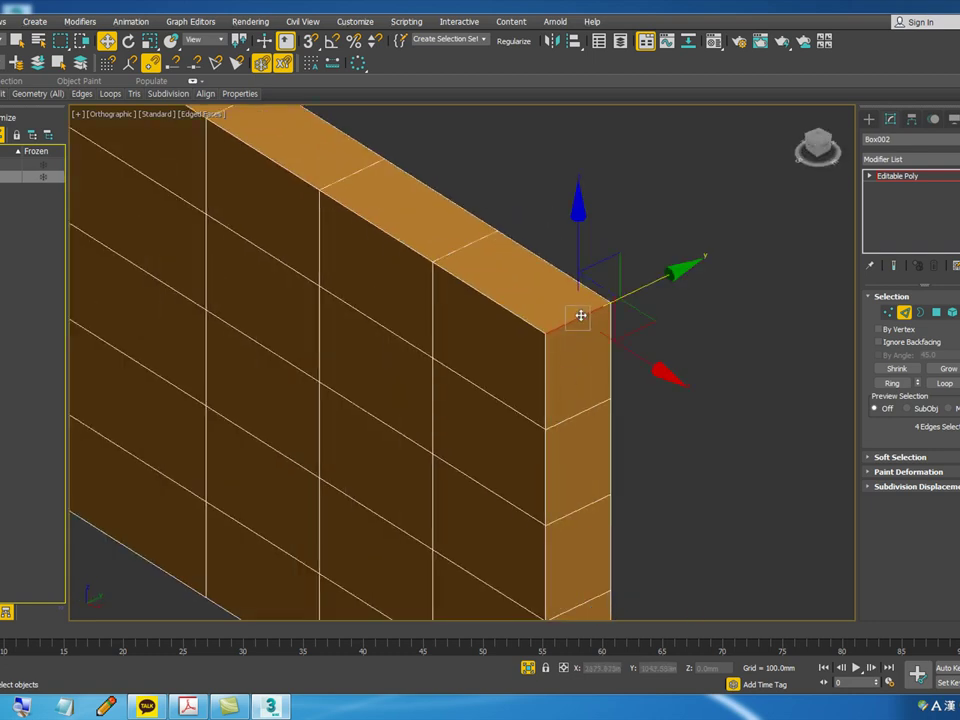
- Add all front-face edges to the corner edge selection, and deselect the interior grid edges so only the perimeter and corner edges remain
scroll(561, 332, "down", 6)
middle_click_drag(546, 332, 624, 309, "alt")
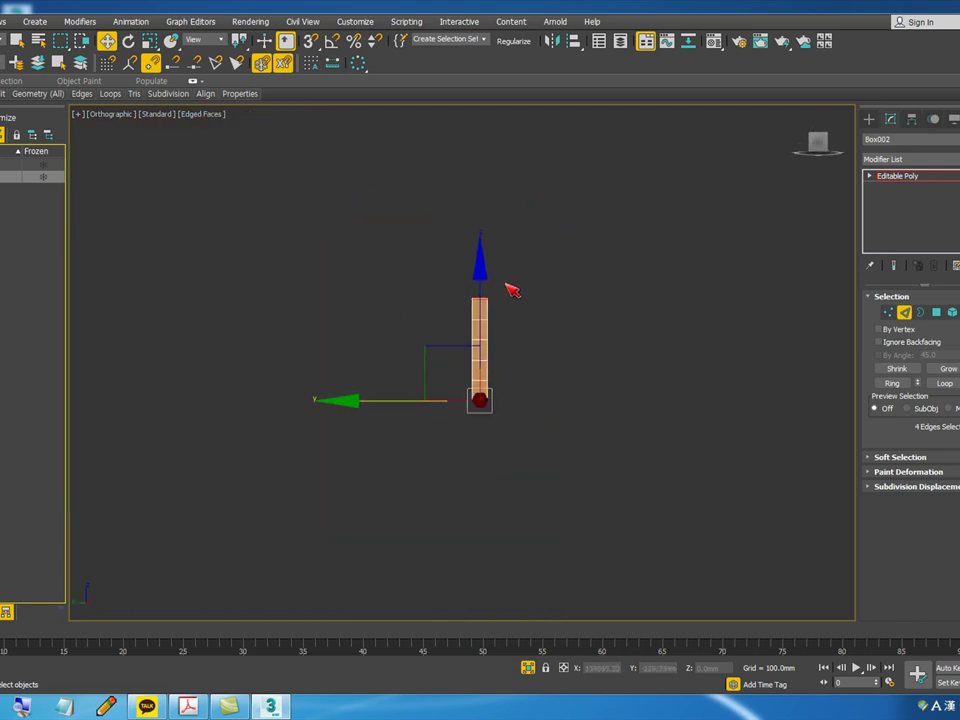
scroll(497, 298, "up", 5)
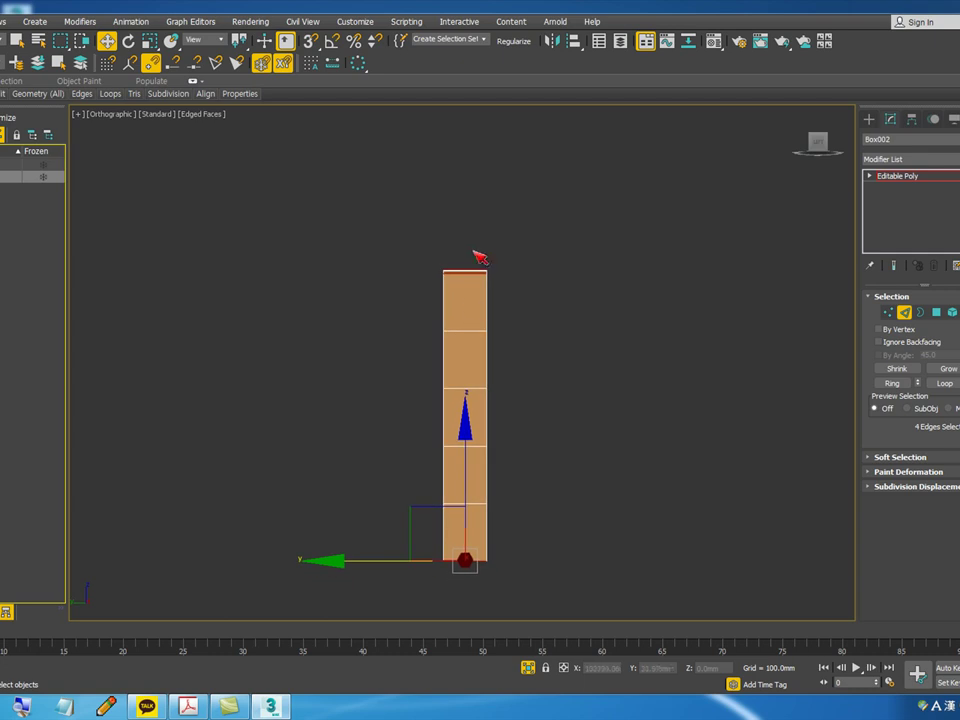
left_click_drag(472, 238, 593, 601)
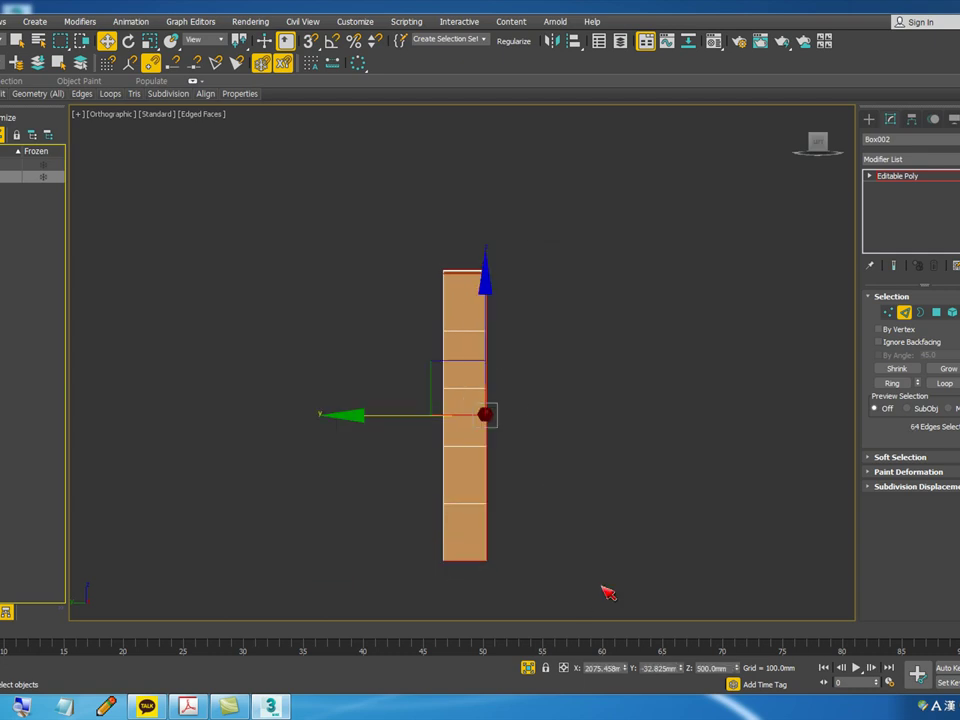
middle_click_drag(678, 477, 523, 480, "alt")
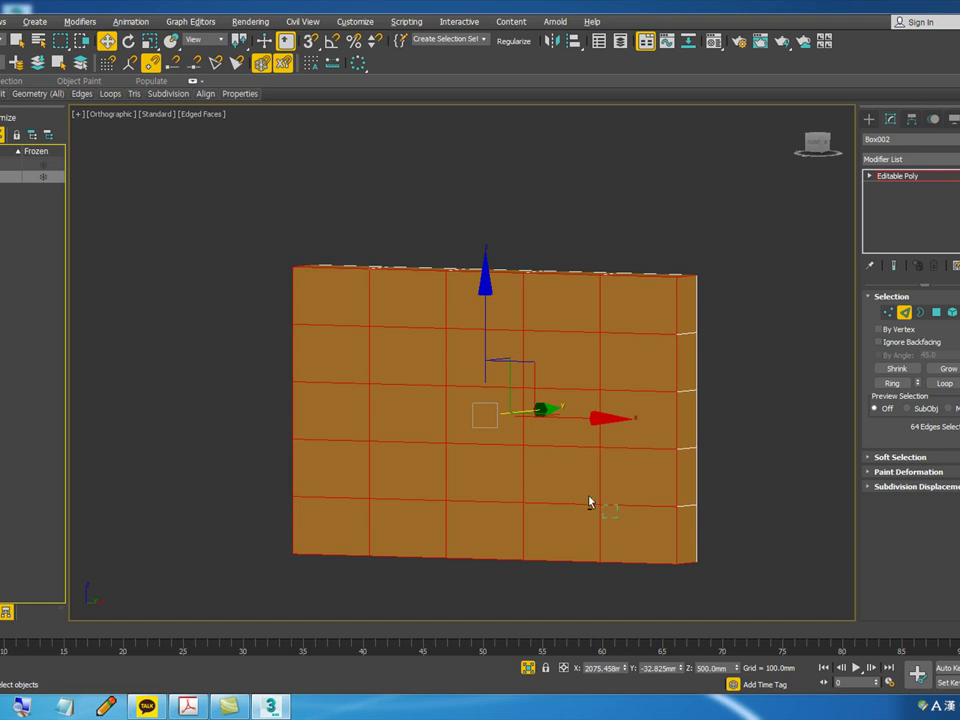
left_click_drag(368, 336, 346, 320, "alt")
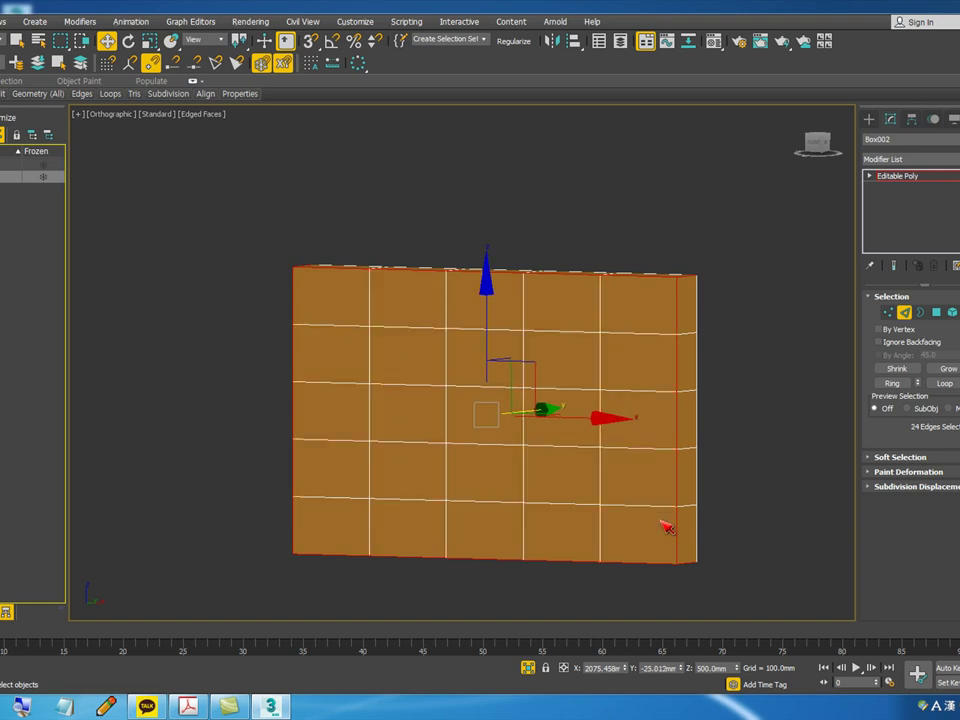
middle_click_drag(565, 502, 674, 505, "alt")
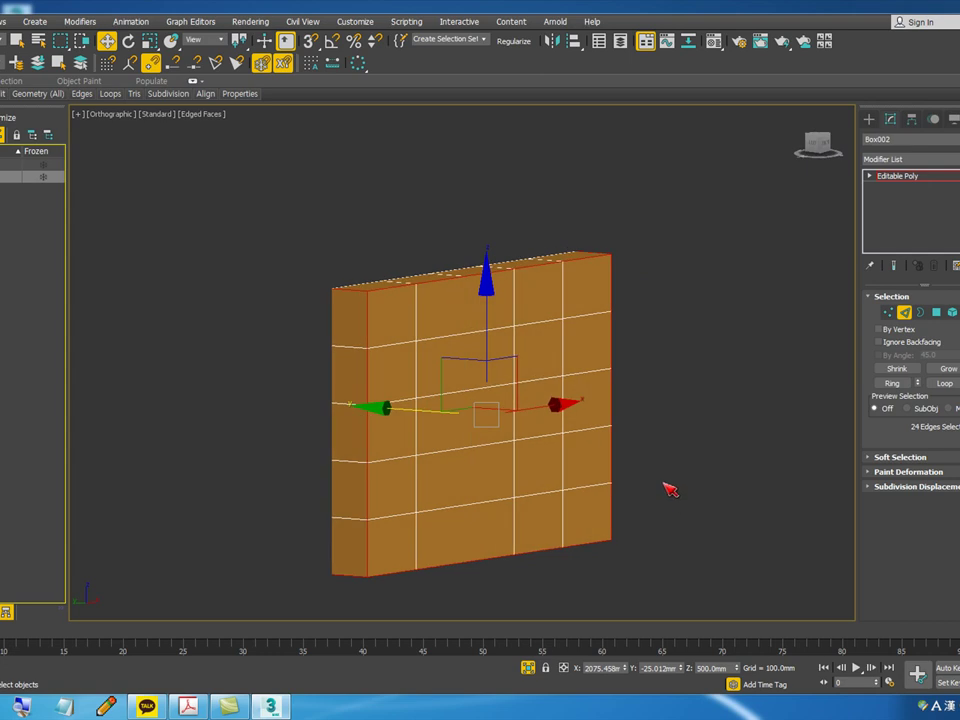
- From the left view, add the front-face edges to the selection again and remove the interior grid edges from it
key("f")
key("l")
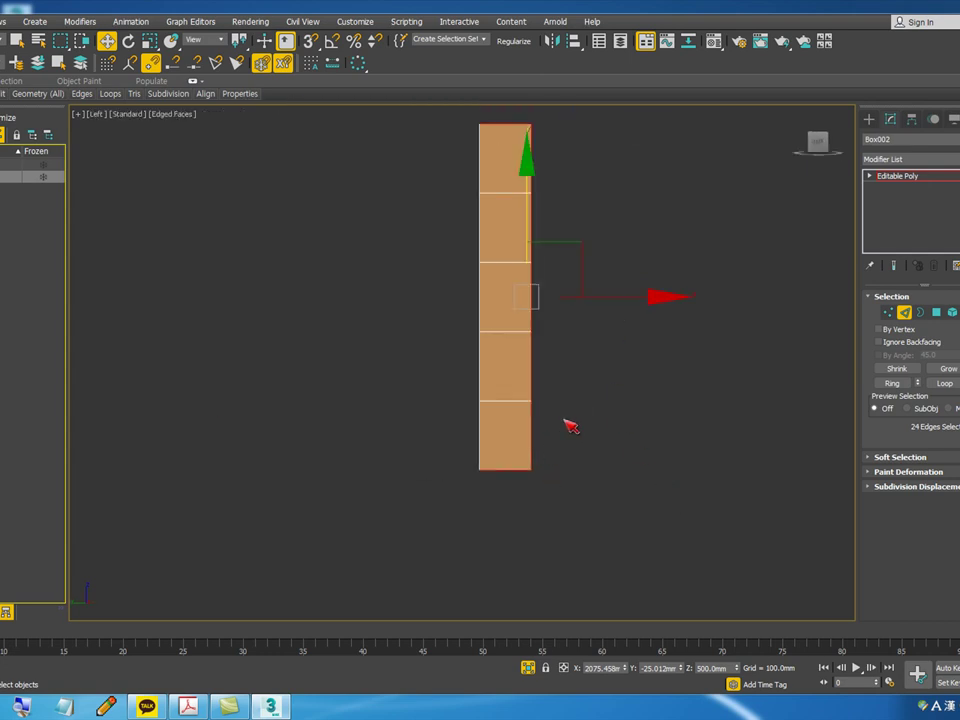
middle_click_drag(607, 249, 570, 306)
left_click_drag(480, 162, 580, 564)
middle_click_drag(645, 477, 532, 481, "alt")
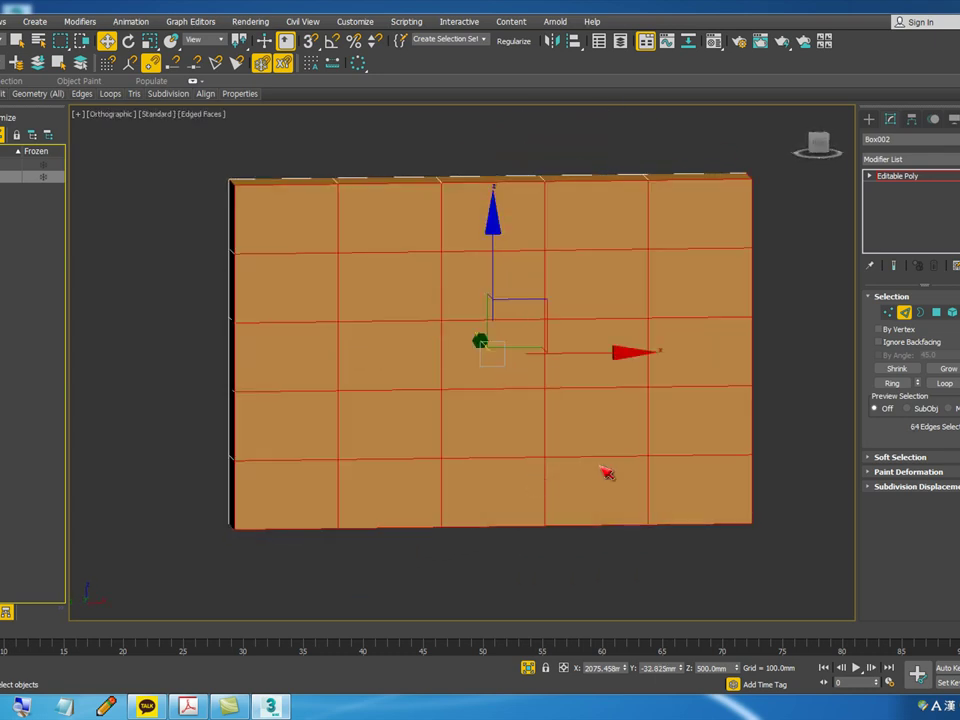
left_click_drag(341, 230, 323, 251, "alt")
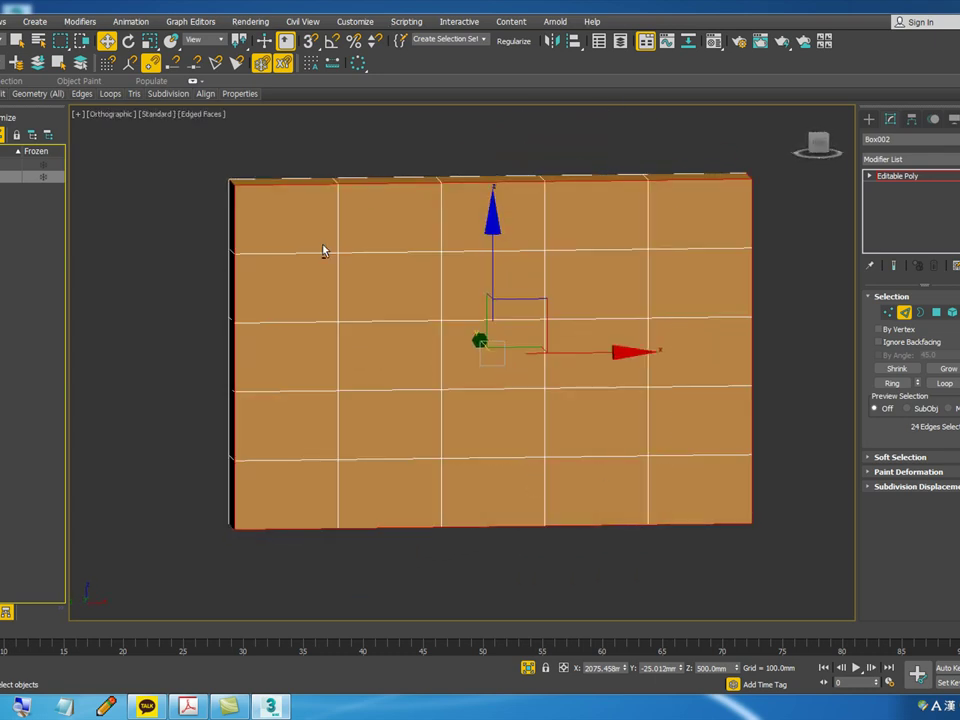
- Chamfer the selected perimeter and corner edges by 5 mm with 1 segment, and inspect the chamfered corners
middle_click_drag(259, 174, 261, 232, "alt")
scroll(240, 224, "up", 3)
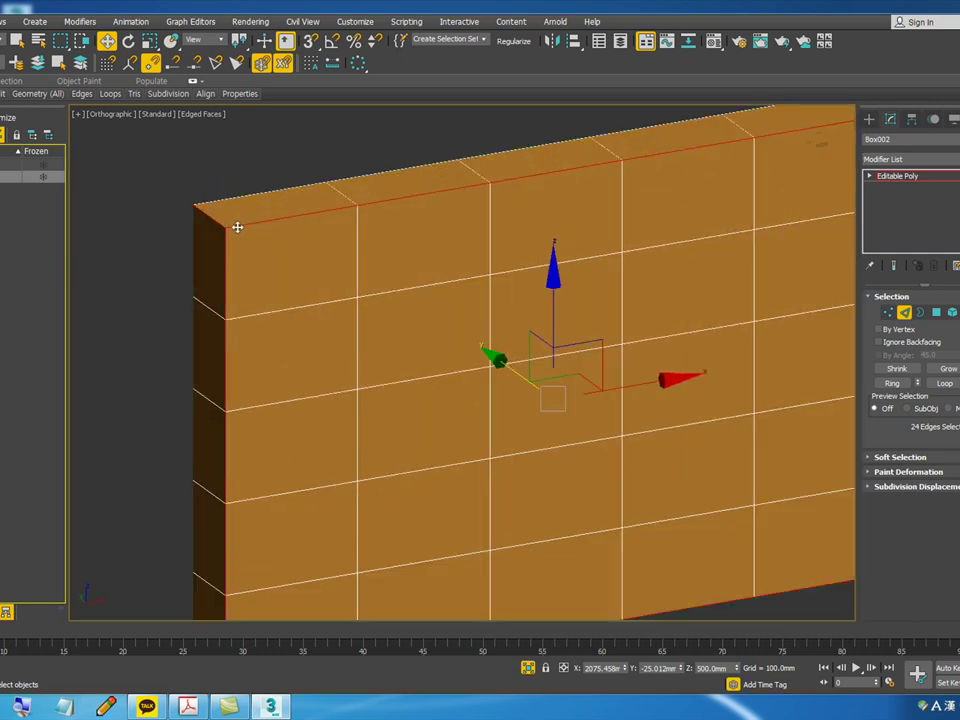
right_click(242, 216)
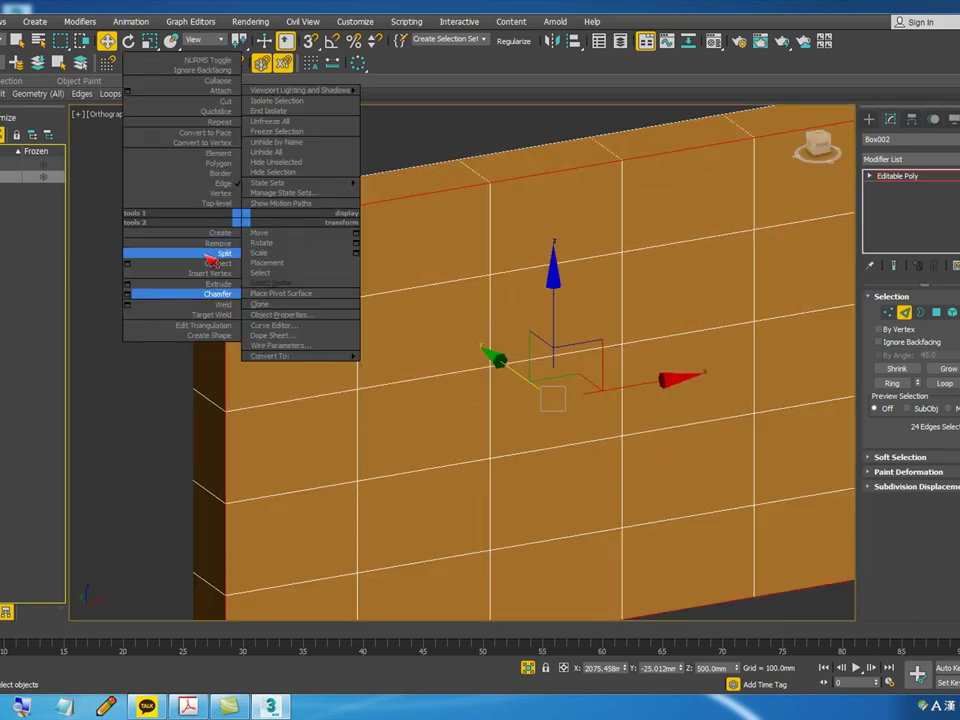
left_click(128, 294)
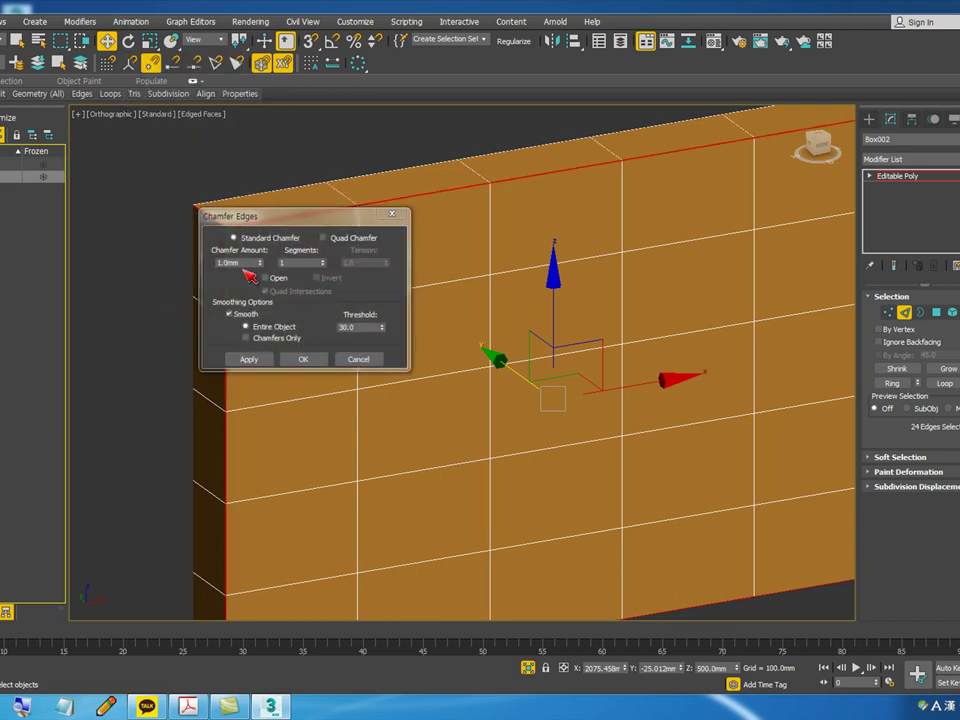
type("5")
key("Return")
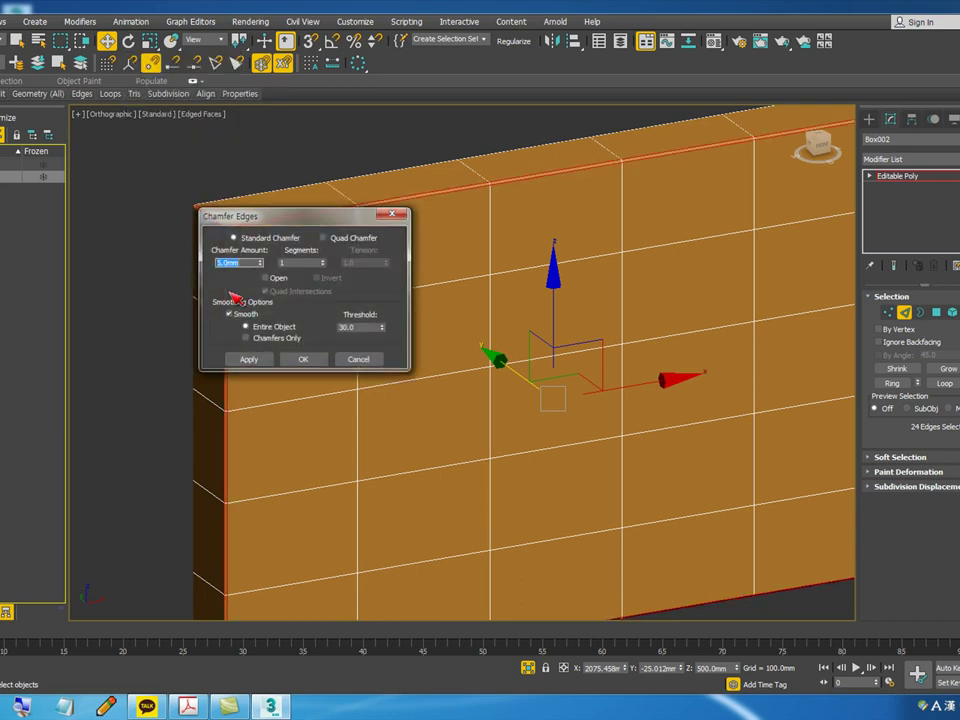
left_click(305, 359)
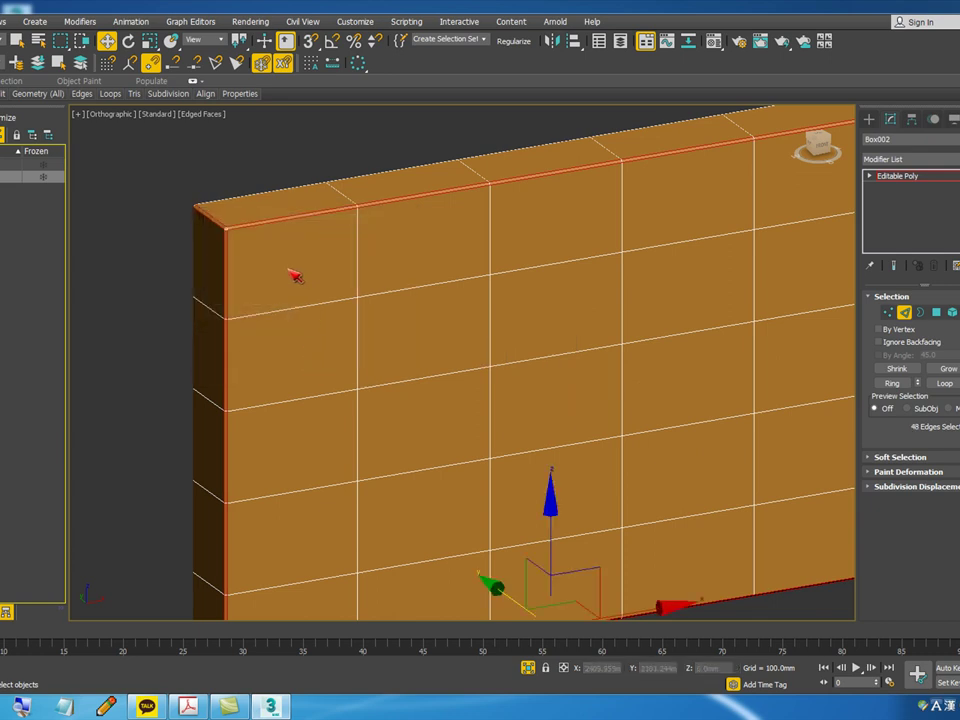
scroll(268, 270, "up", 5)
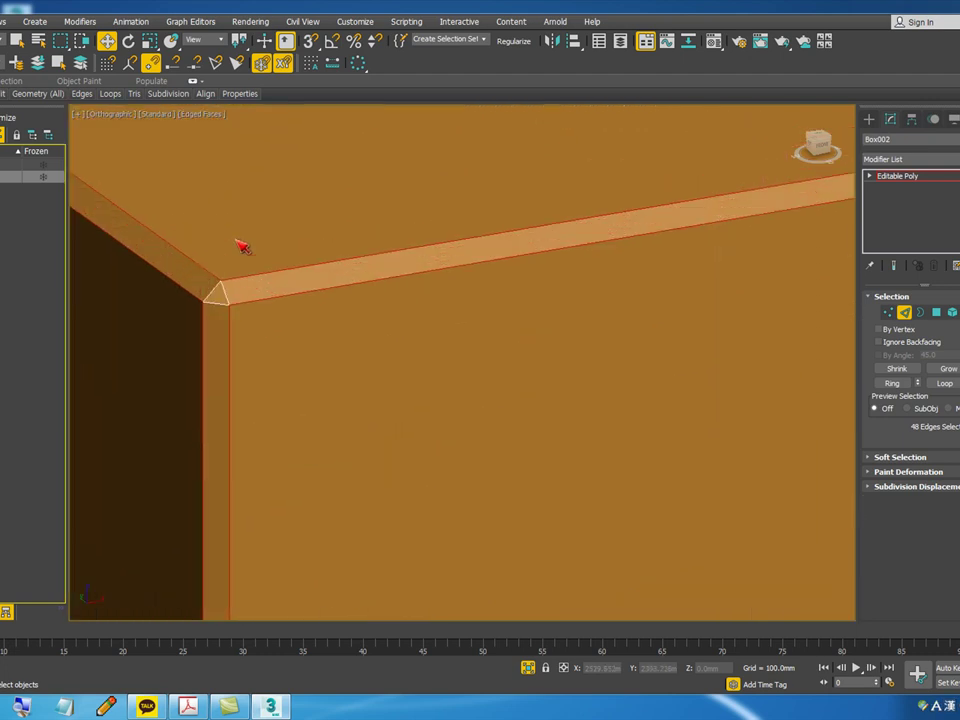
scroll(242, 246, "down", 2)
scroll(318, 255, "down", 6)
middle_click_drag(690, 303, 568, 295, "alt")
scroll(640, 243, "up", 6)
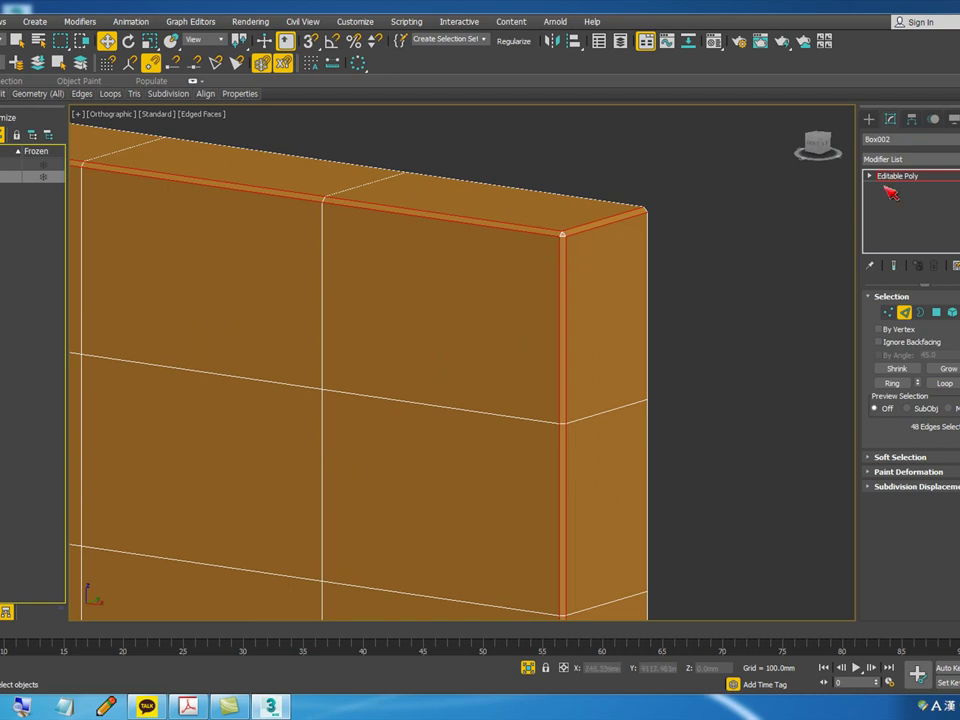
- Leave edge editing, switch to vertex sub-object editing and select the 16 interior grid vertices on the panel's front face
left_click(918, 180)
scroll(654, 236, "down", 6)
middle_click_drag(664, 240, 634, 291, "alt")
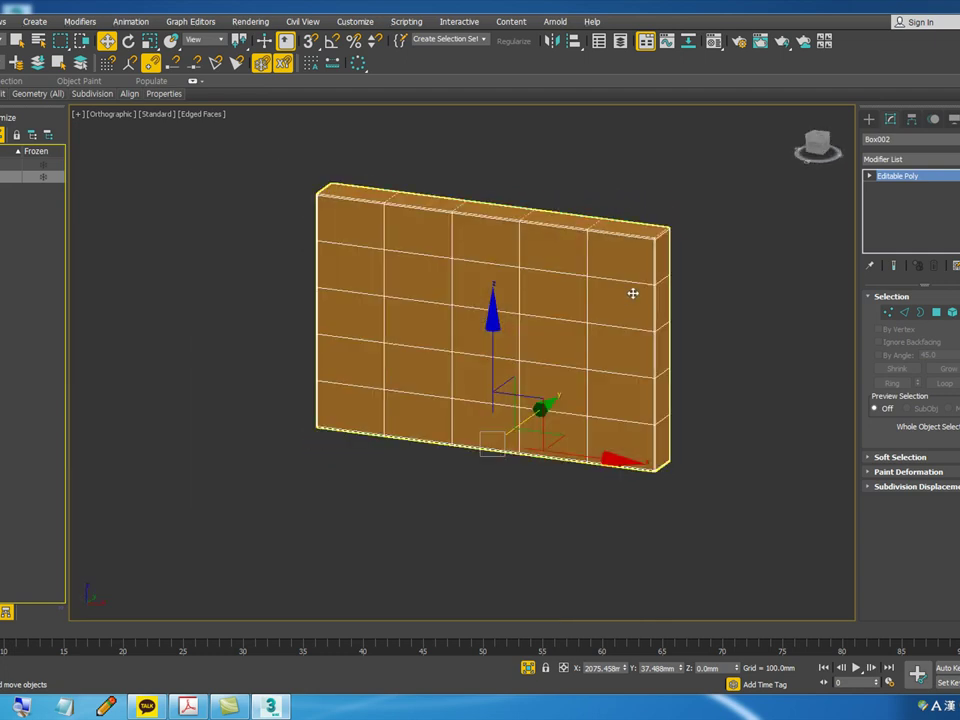
key("1")
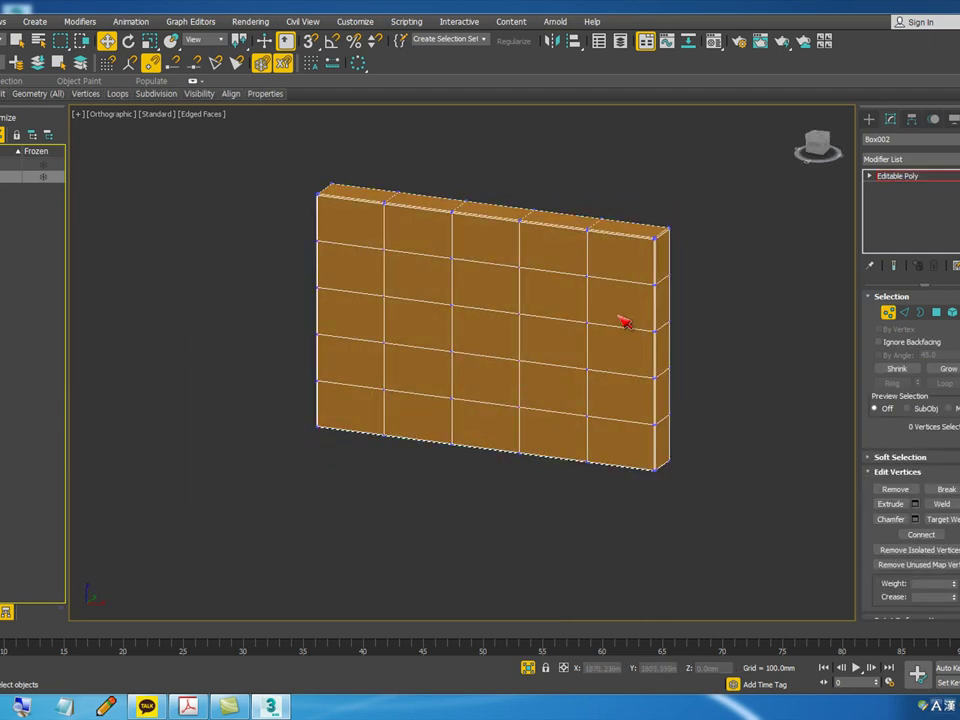
middle_click_drag(597, 355, 641, 355, "alt")
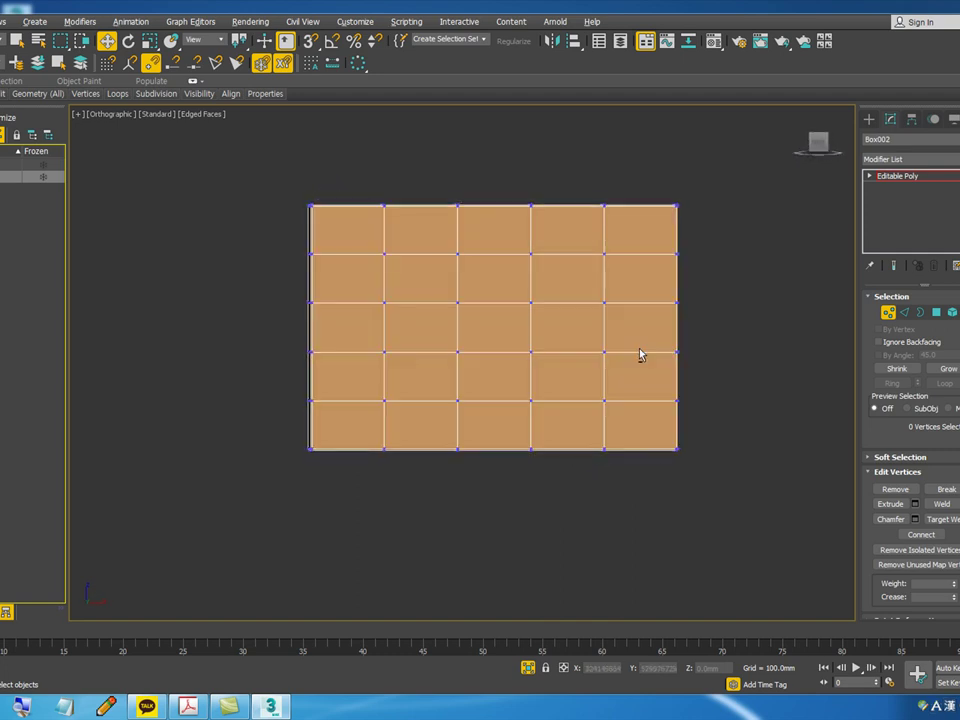
left_click_drag(625, 403, 363, 246)
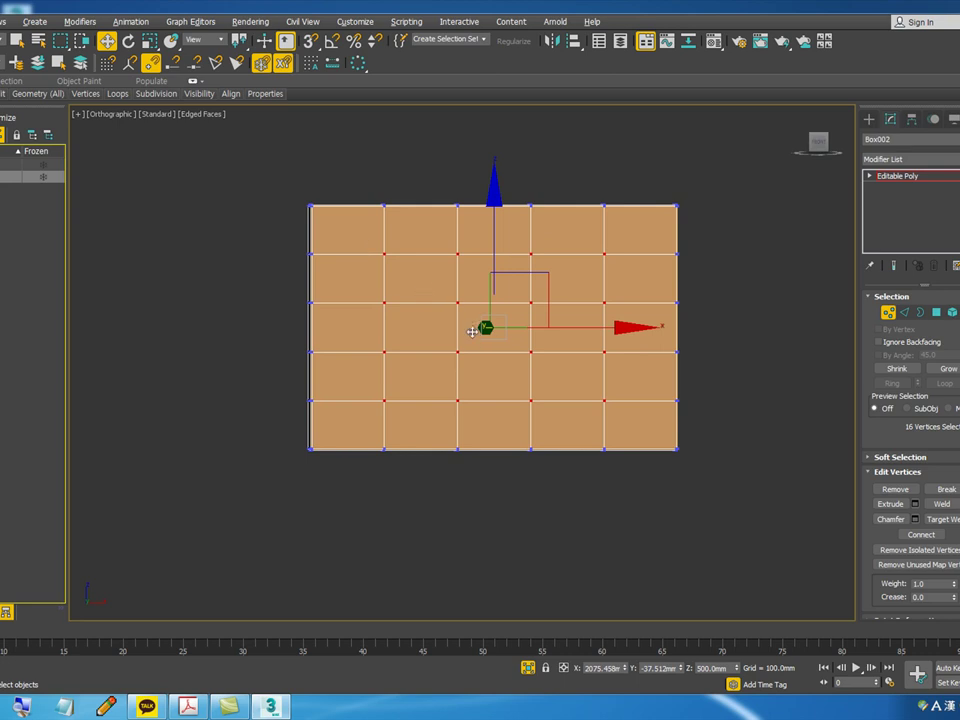
- Window-select the 16 interior grid vertices on the panel's front face again, using the front view for orientation
left_click(617, 396)
left_click_drag(618, 410, 369, 253)
scroll(464, 252, "up", 2)
key("f")
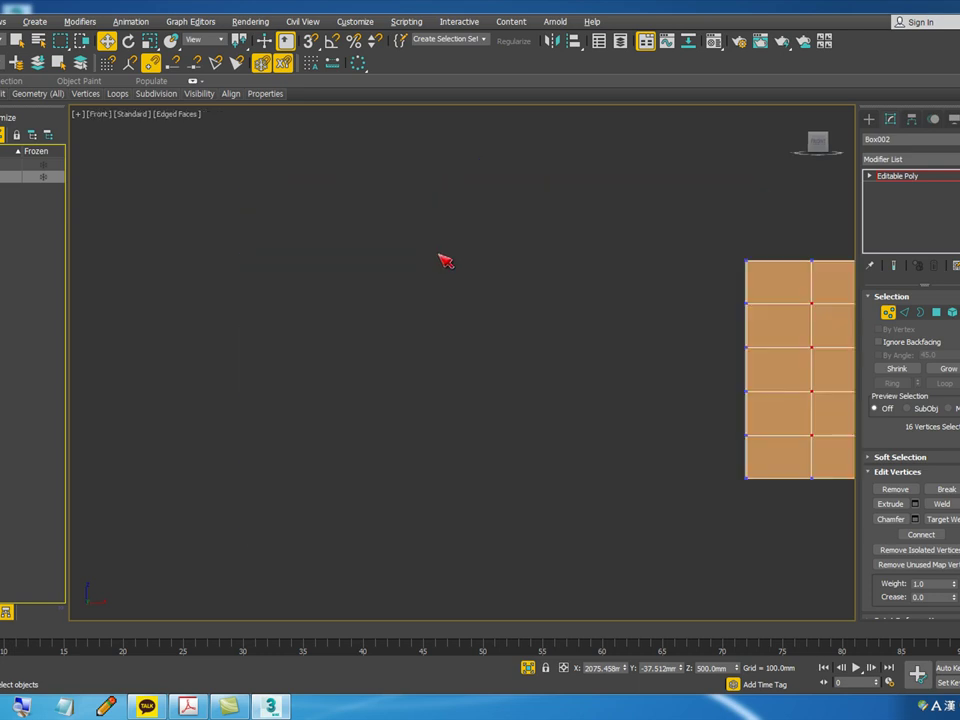
middle_click_drag(668, 333, 122, 289)
scroll(340, 291, "up", 4)
middle_click_drag(388, 305, 504, 283)
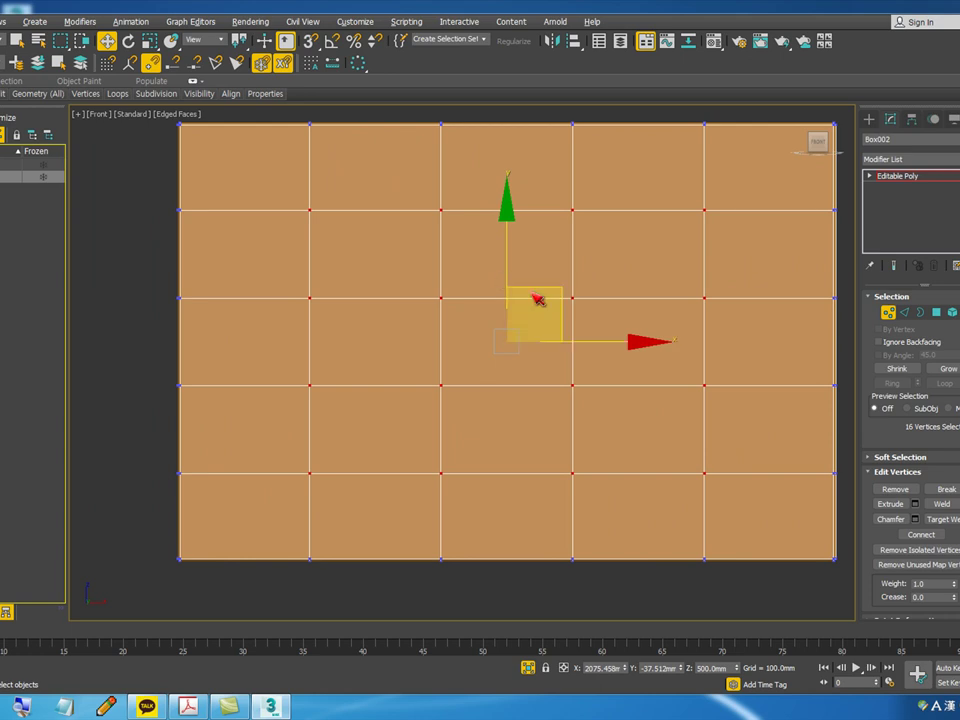
middle_click_drag(631, 425, 706, 447, "alt")
left_click_drag(739, 506, 300, 178)
middle_click_drag(327, 245, 287, 285)
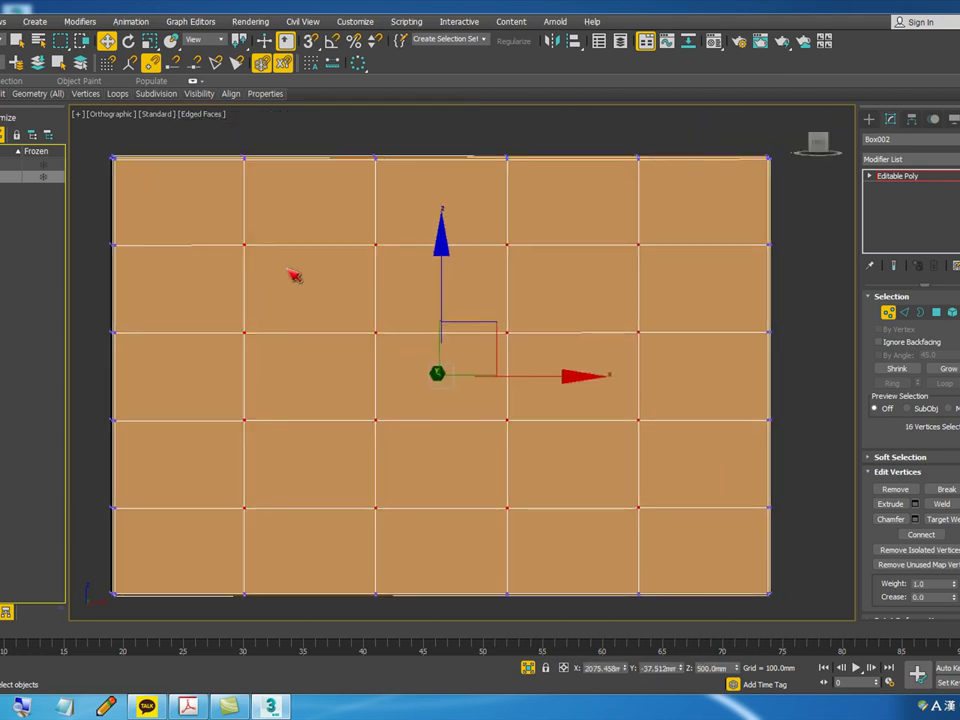
- Extrude the 16 selected interior vertices with a height of -70 mm and a base width of 30 mm
middle_click_drag(726, 474, 533, 428, "alt")
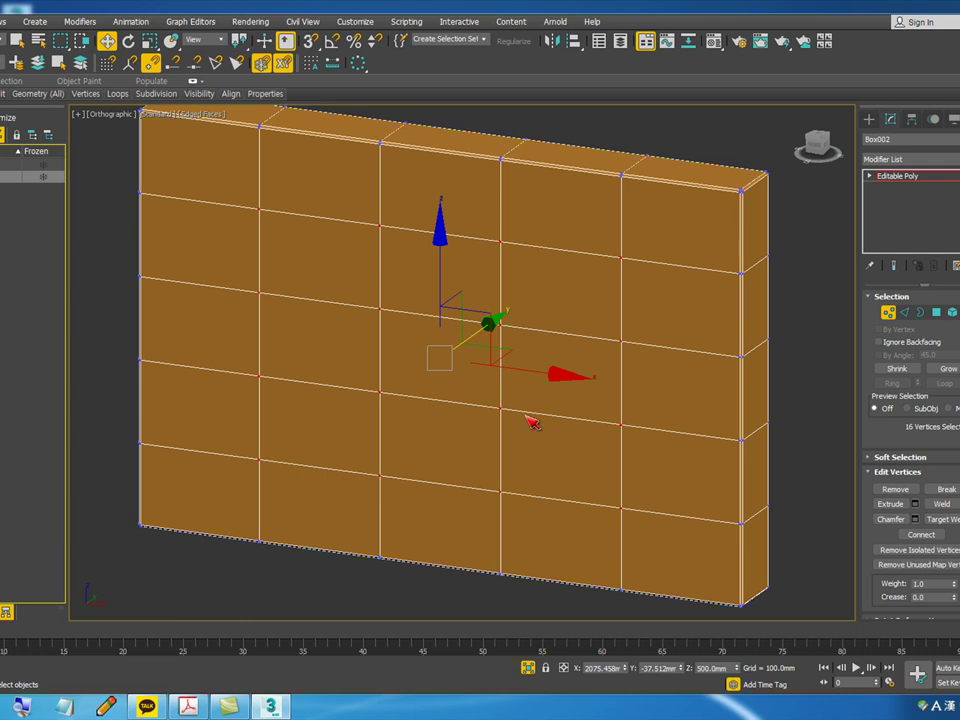
middle_click_drag(531, 421, 527, 407)
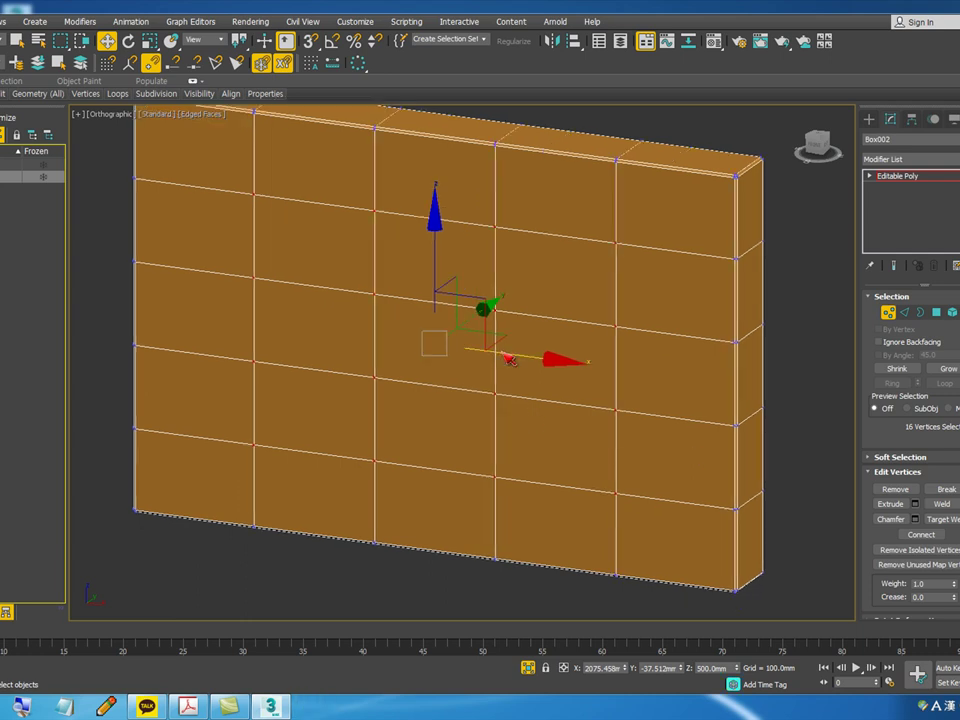
right_click(497, 347)
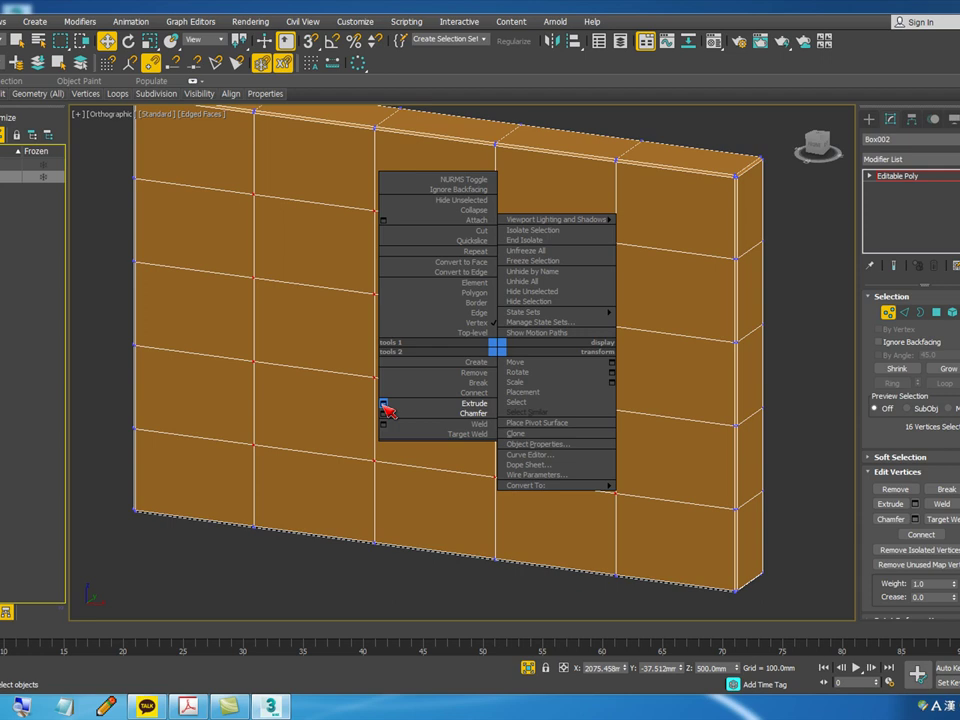
left_click(384, 405)
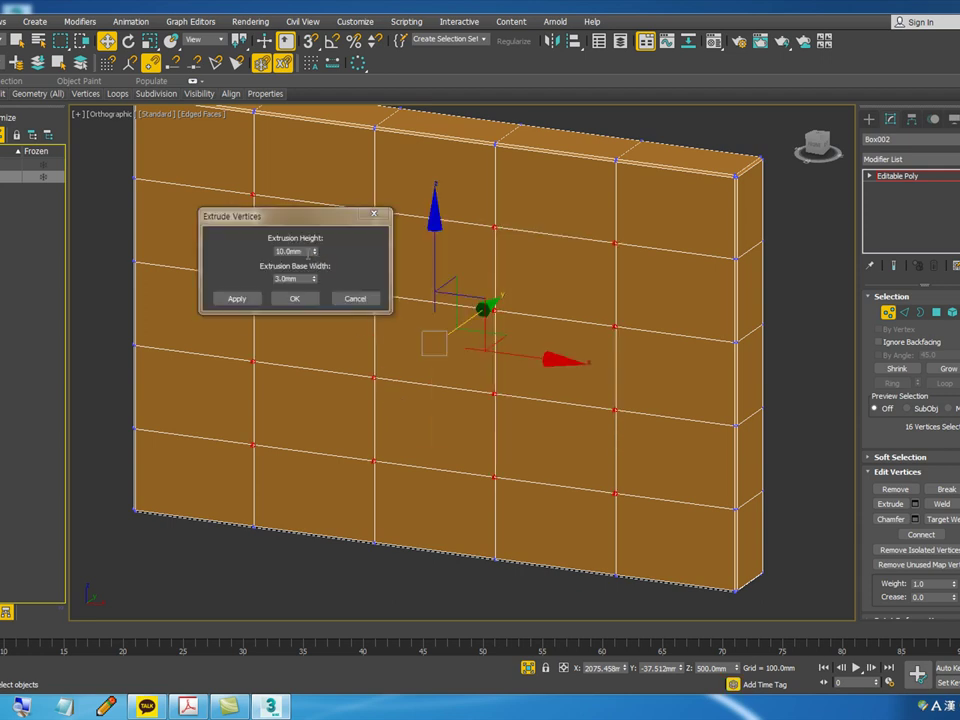
type("-70")
key("Tab")
type("30")
key("Return")
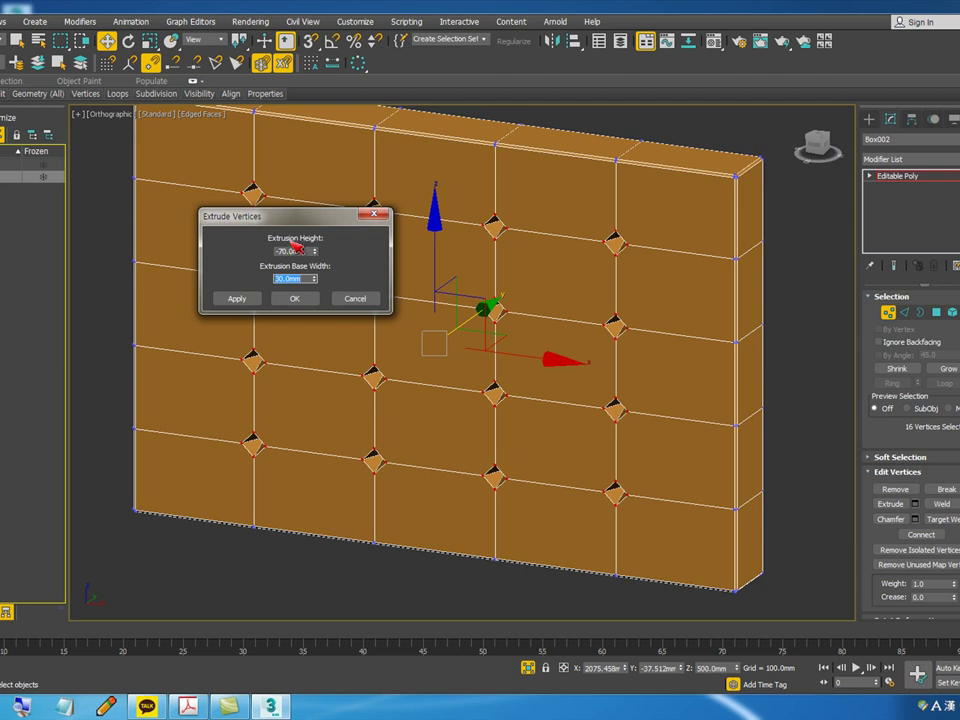
mouse_move(560, 400)
middle_mouse_down("alt")
mouse_move(617, 444)
mouse_move(645, 433)
mouse_move(621, 418)
mouse_move(538, 253)
mouse_move(509, 306)
middle_mouse_up("alt")
scroll(537, 253, "up", 5)
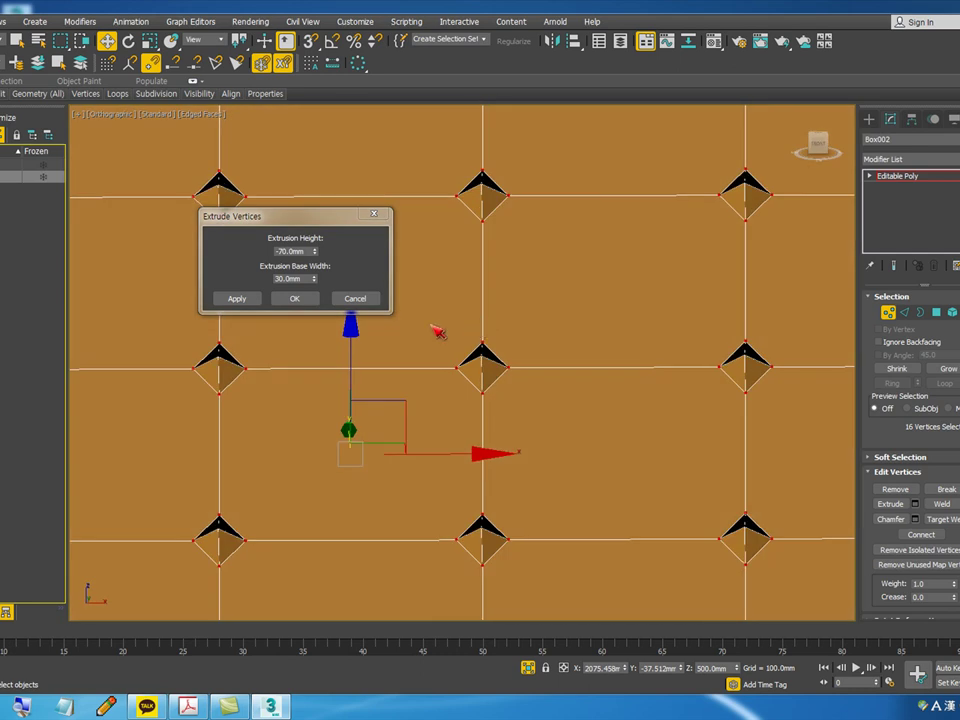
left_click(302, 300)
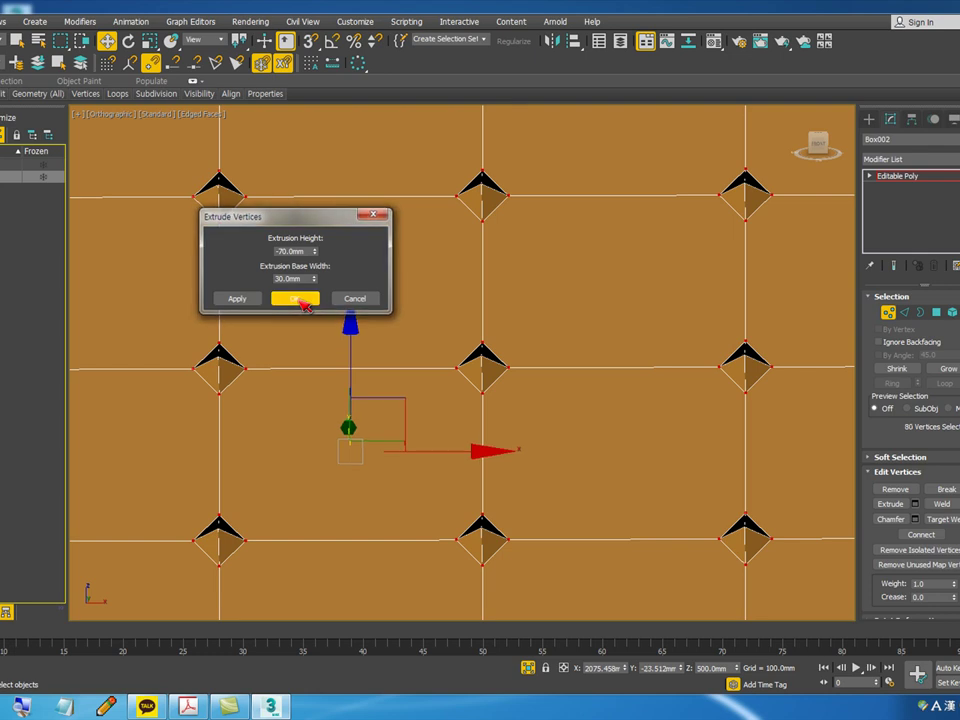
- Examine the extruded pyramid recesses on the panel from an angled view, close up and from the front
scroll(394, 296, "down", 6)
middle_click_drag(410, 343, 316, 287, "alt")
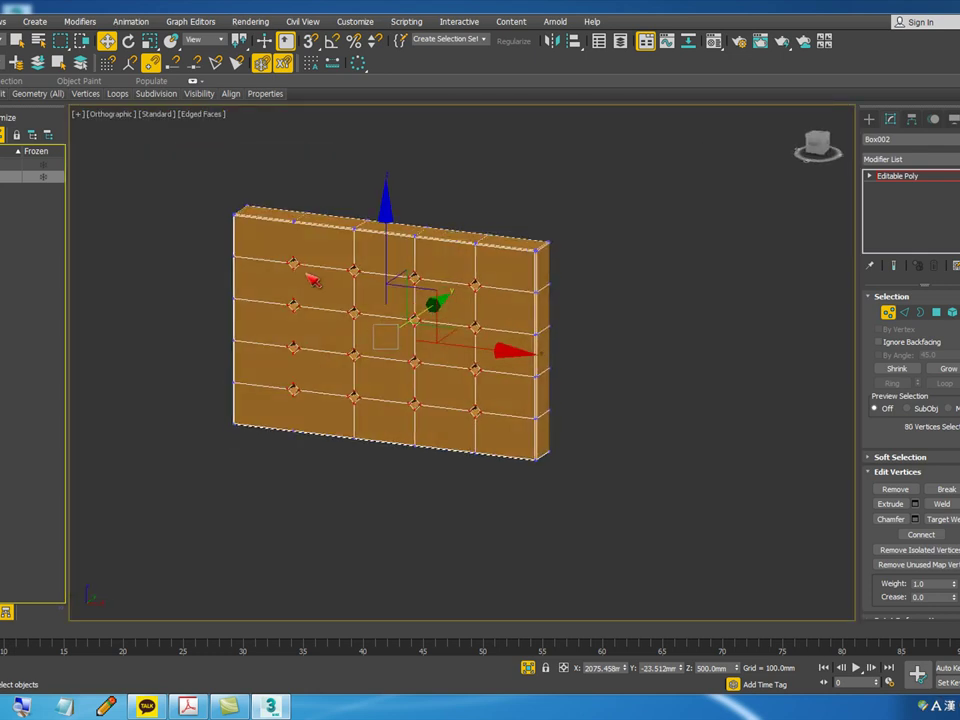
scroll(377, 299, "up", 3)
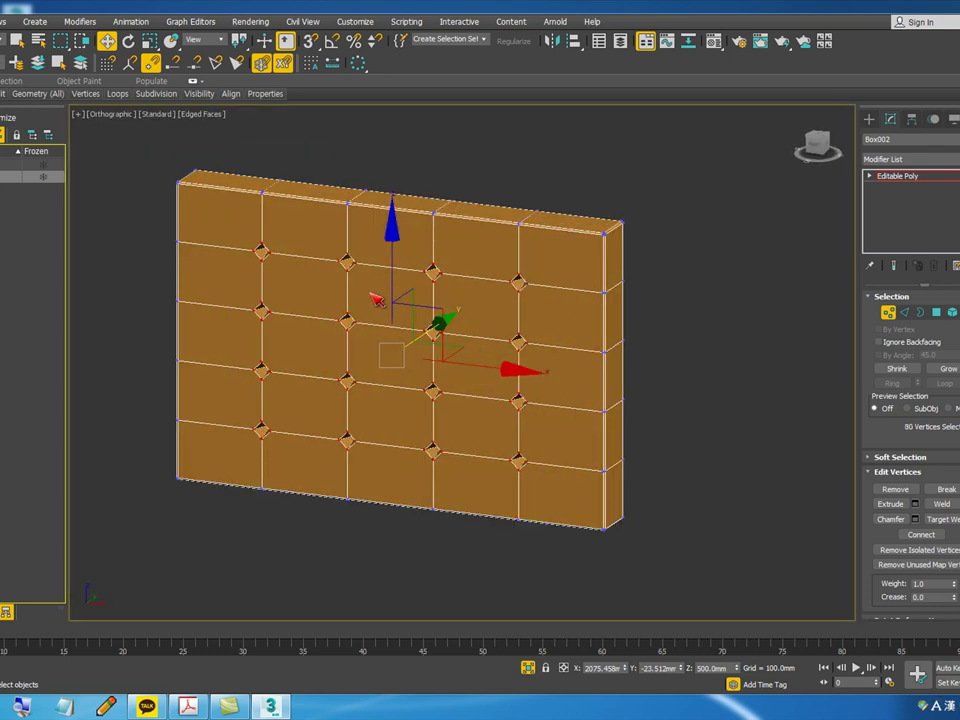
scroll(316, 268, "up", 8)
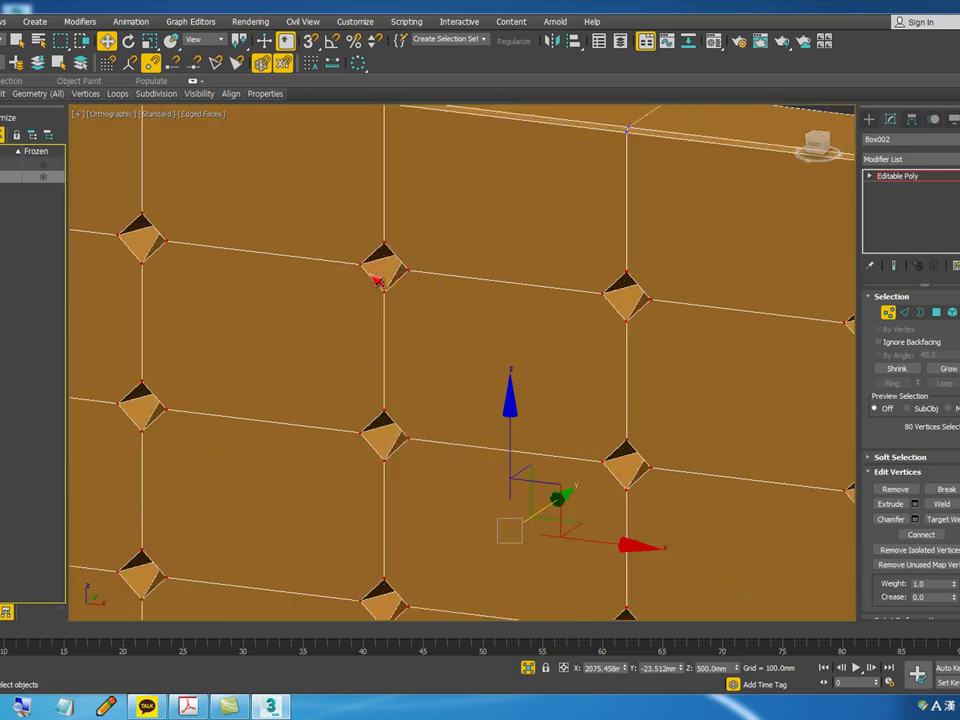
scroll(392, 255, "down", 5)
middle_click_drag(428, 332, 508, 327, "alt")
middle_click_drag(521, 469, 522, 446)
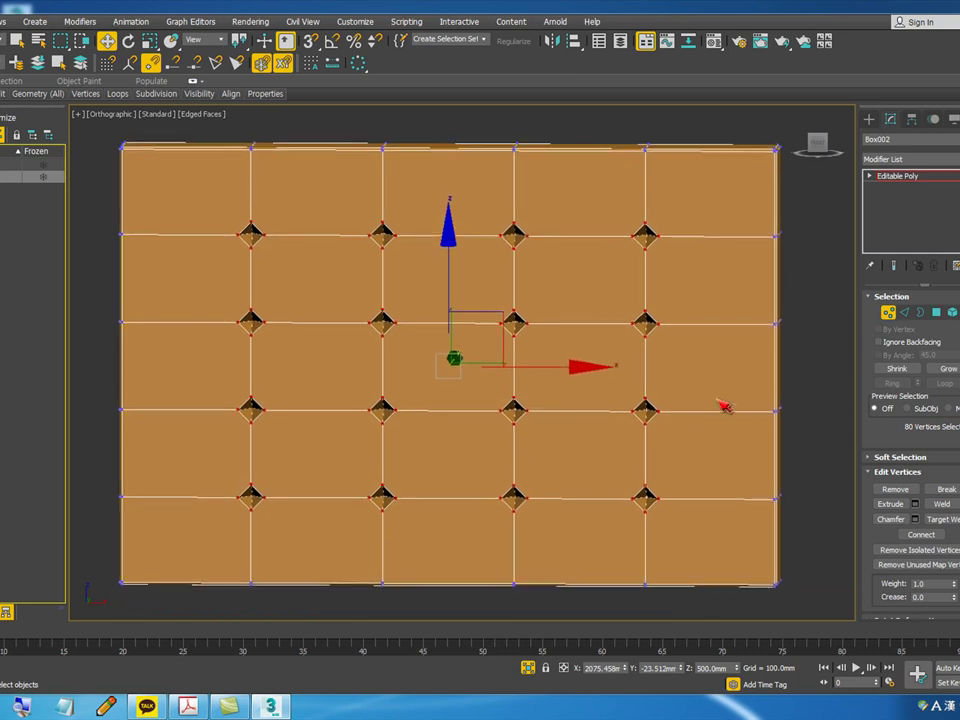
- Switch to edge sub-object editing and select the four inner edges that meet at the tip of one pyramid recess
key("2")
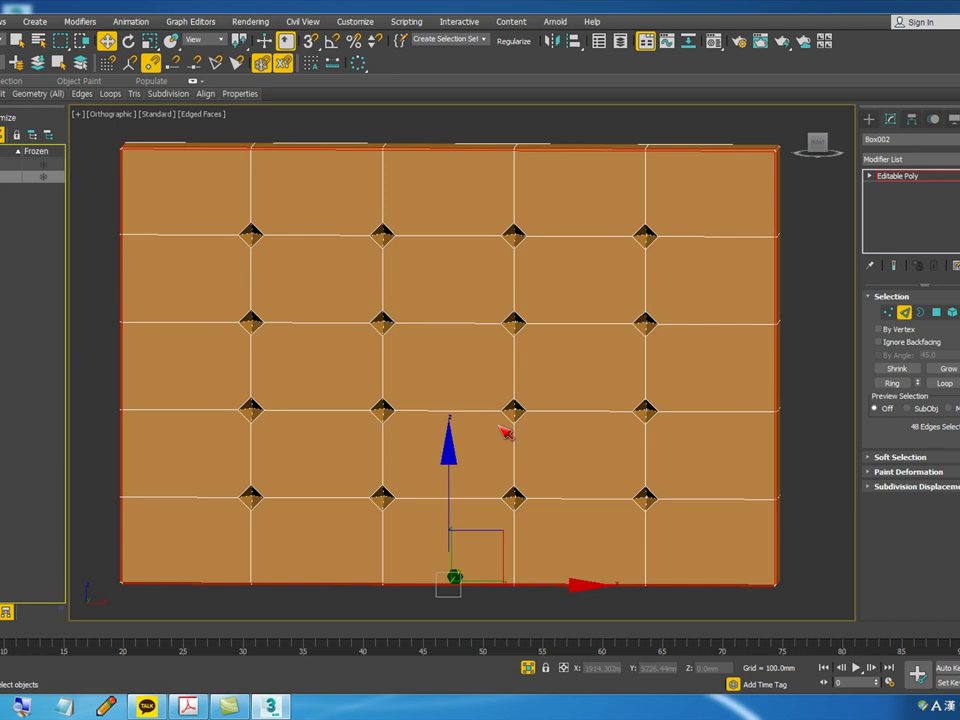
scroll(505, 417, "up", 10)
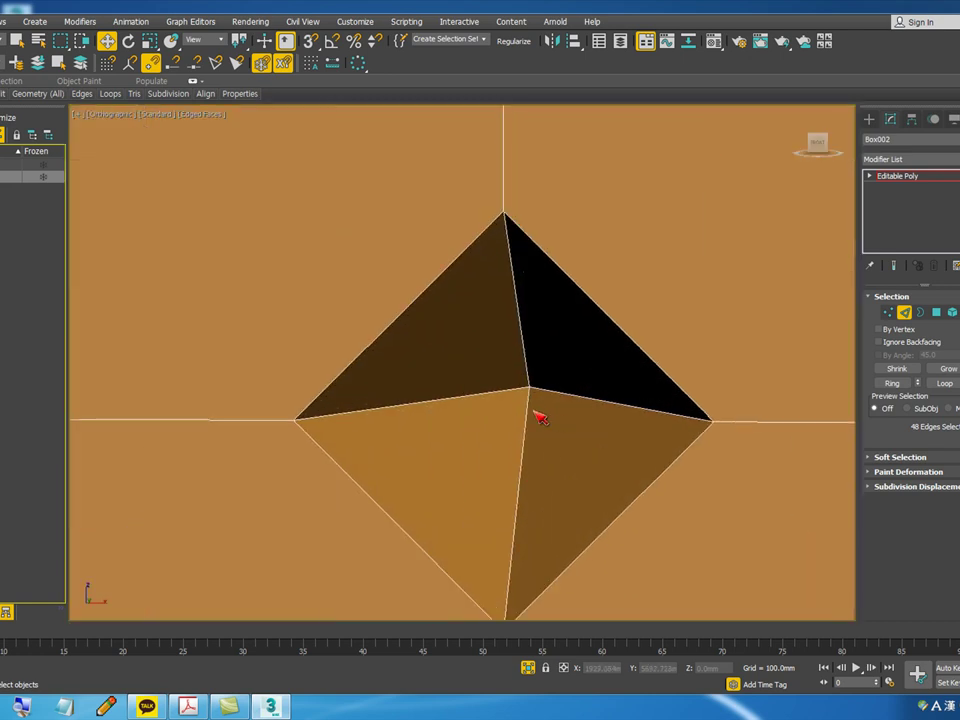
left_click_drag(520, 387, 514, 377)
scroll(487, 284, "down", 3)
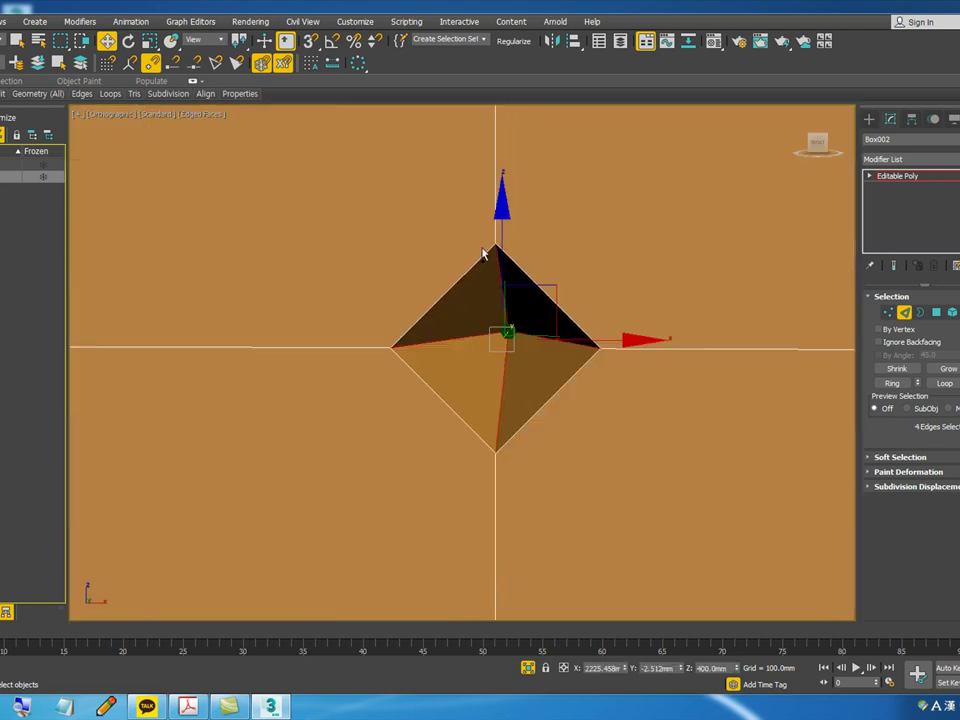
key("ctrl+shift+3")
mouse_move(499, 246)
left_mouse_down()
mouse_move(407, 335)
mouse_move(579, 403)
mouse_move(492, 224)
left_mouse_up()
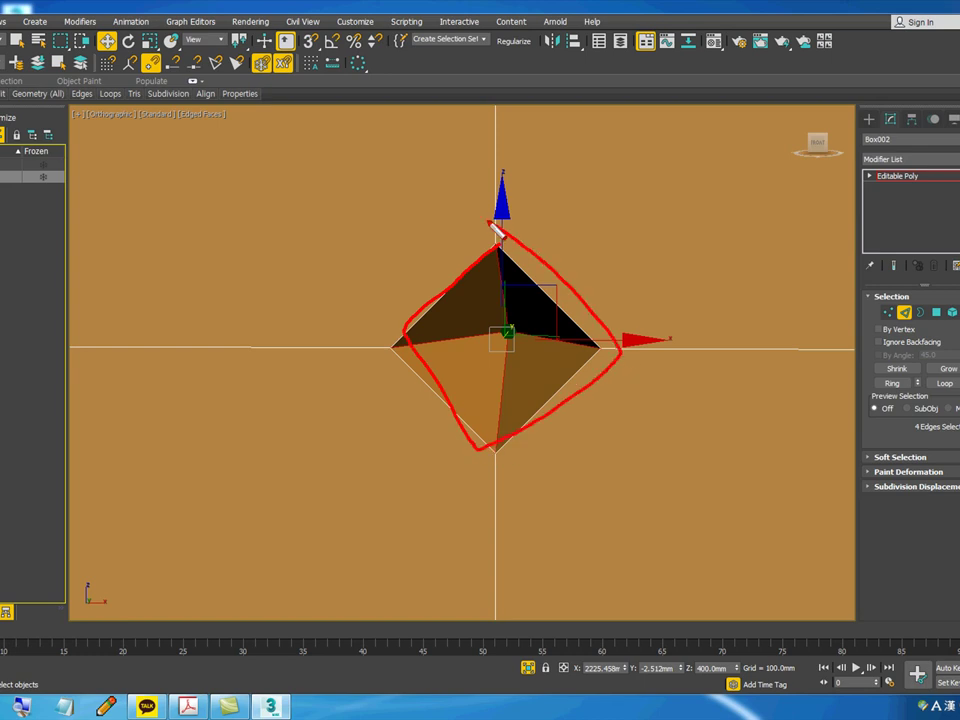
key("Escape")
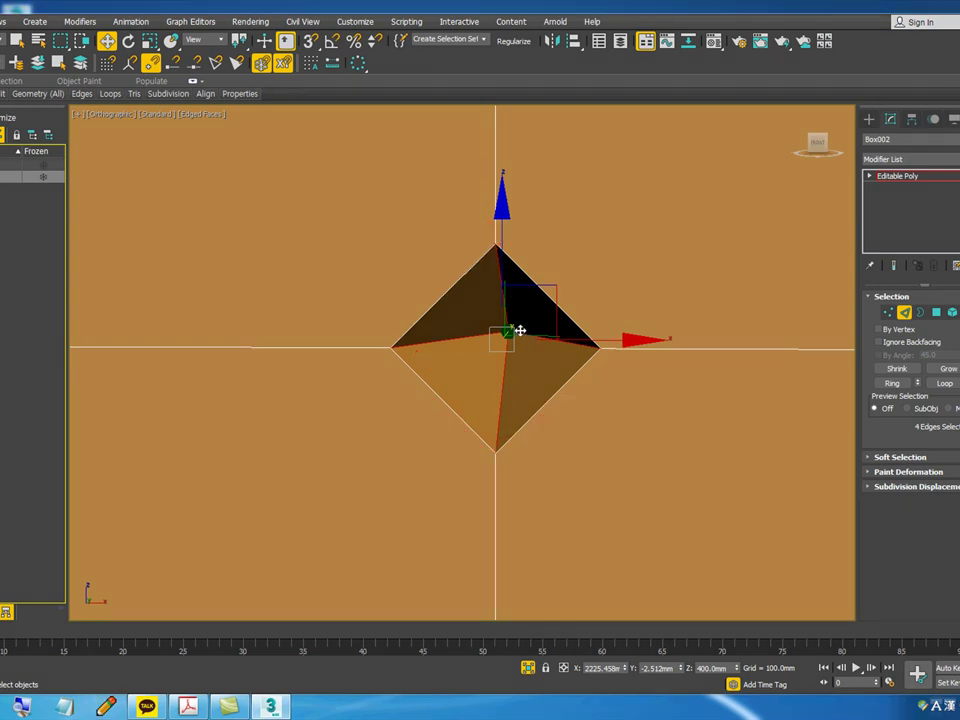
scroll(512, 333, "down", 5)
scroll(512, 333, "down", 3)
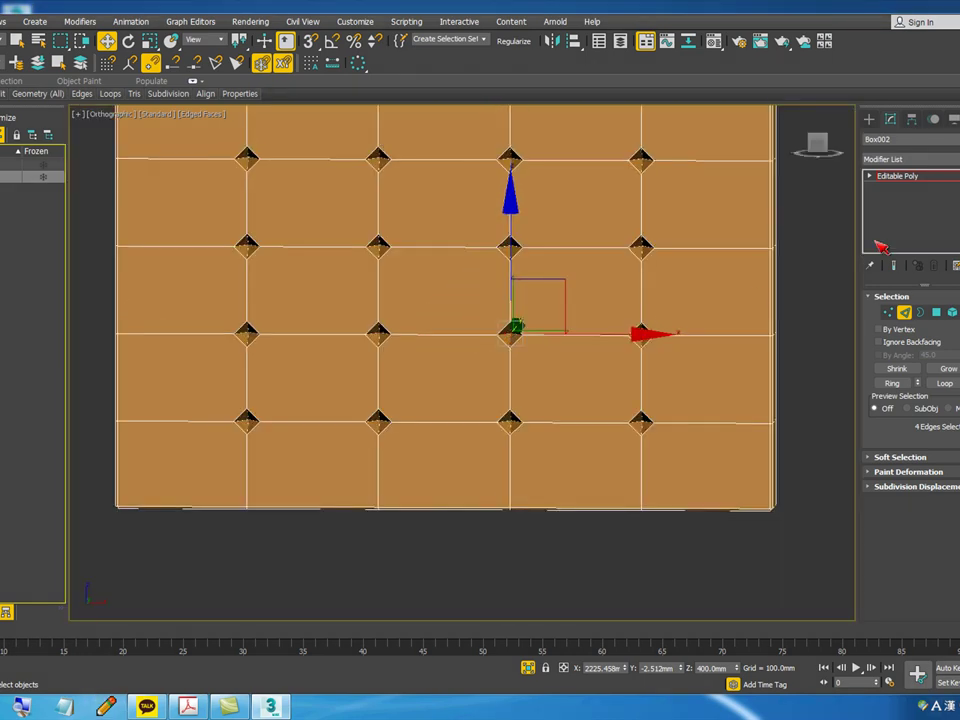
- Add a MeshSmooth modifier to the panel with 2 iterations, and turn off the edged-faces display
scroll(617, 403, "down", 3)
middle_click_drag(617, 403, 605, 110, "alt")
left_click(922, 168)
key("m")
key("m")
key("m")
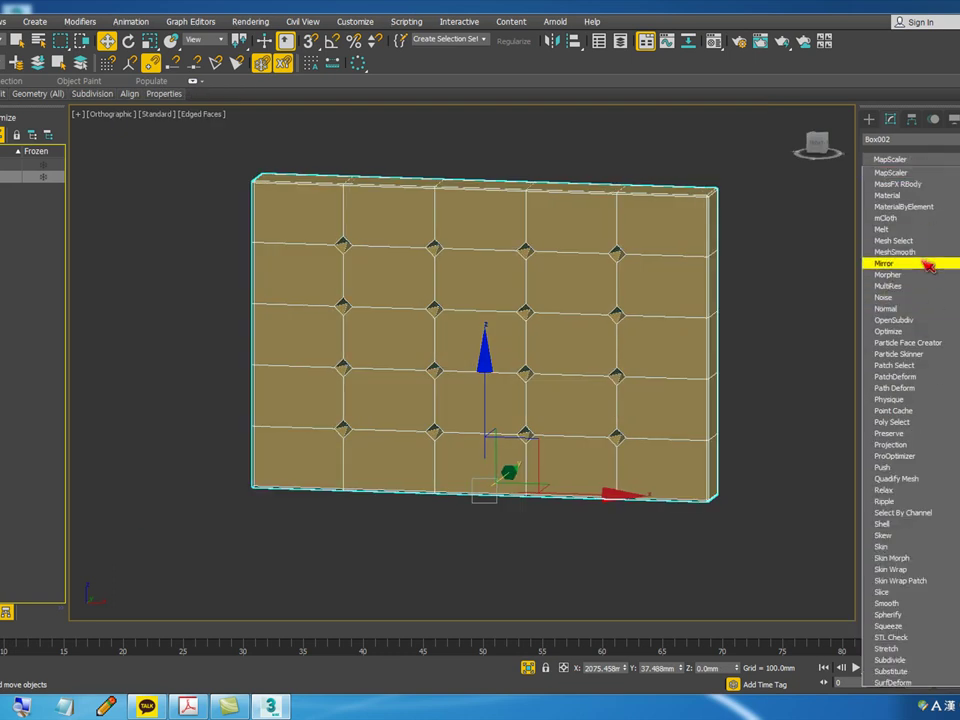
left_click(895, 251)
left_click(799, 397)
key("F4")
scroll(570, 344, "up", 3)
left_click(574, 339)
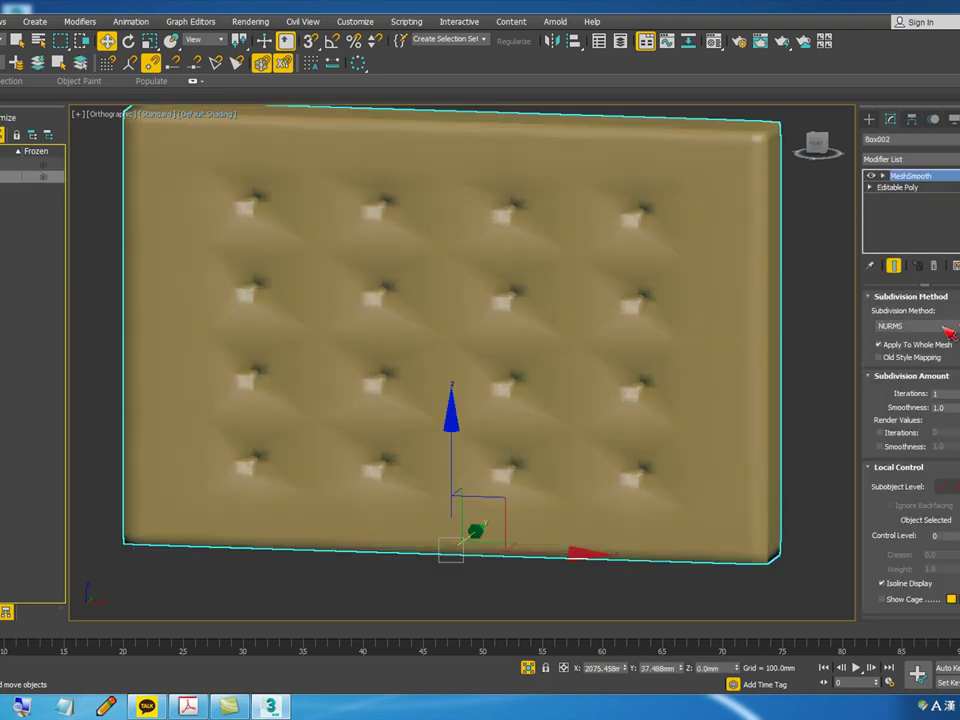
left_click(958, 391)
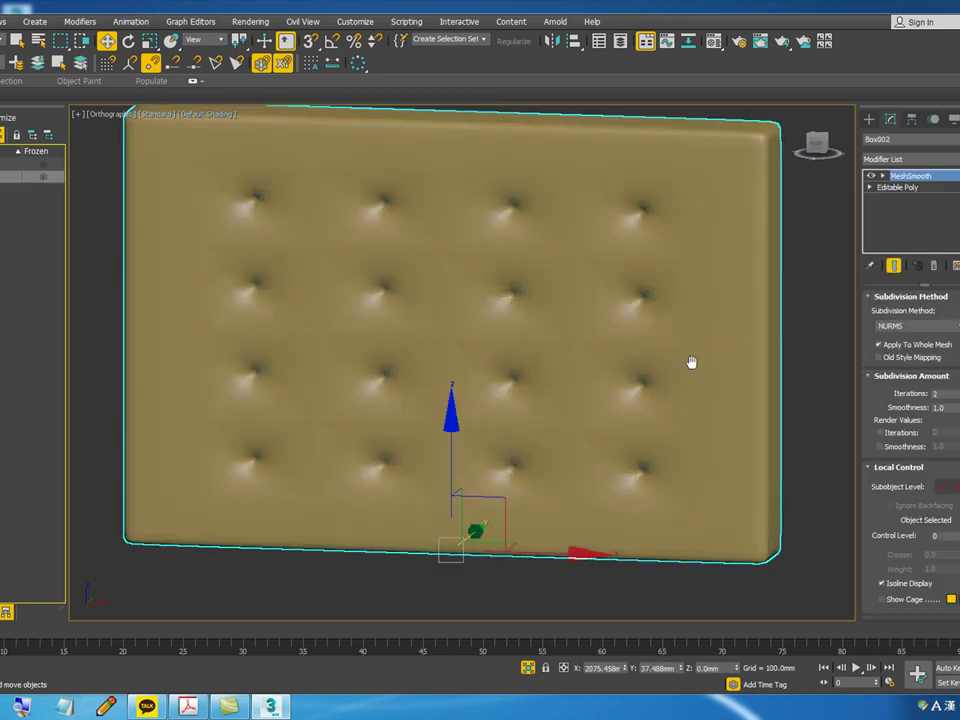
middle_click_drag(702, 364, 648, 356)
- With nothing selected, choose the pale cream swatch from the 3ds Max palette as the active object color
left_click(801, 358)
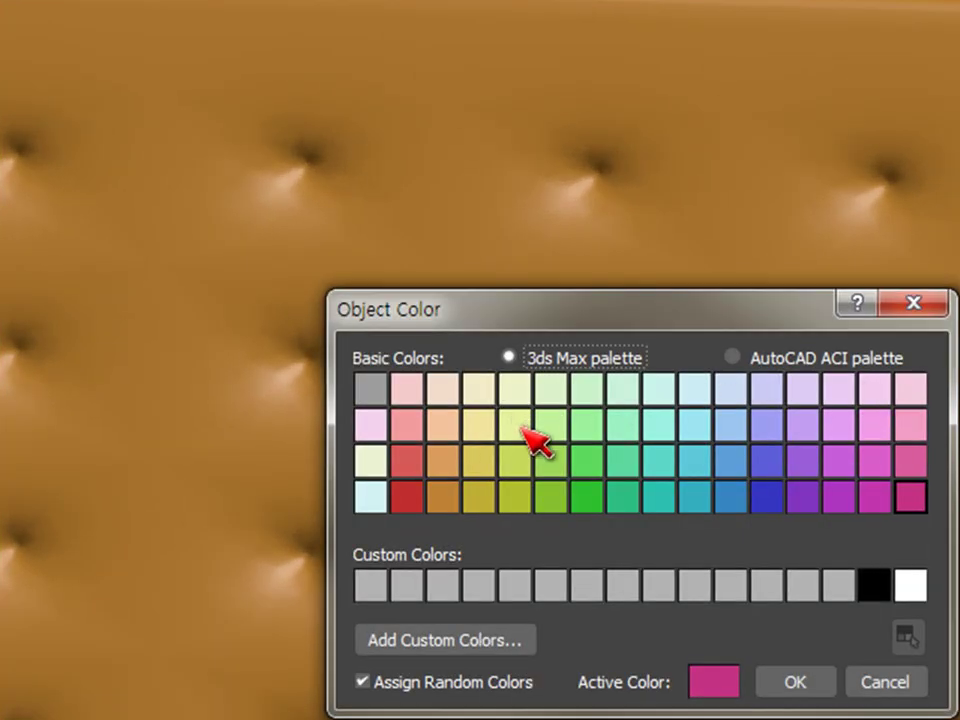
left_click(508, 425)
left_click(480, 389)
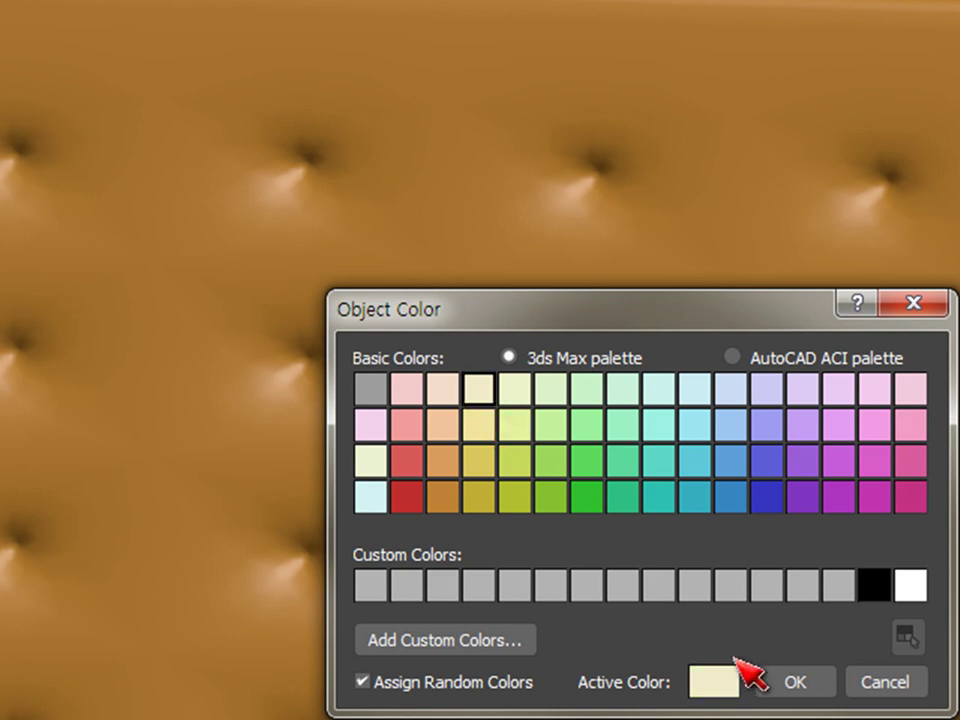
left_click(804, 680)
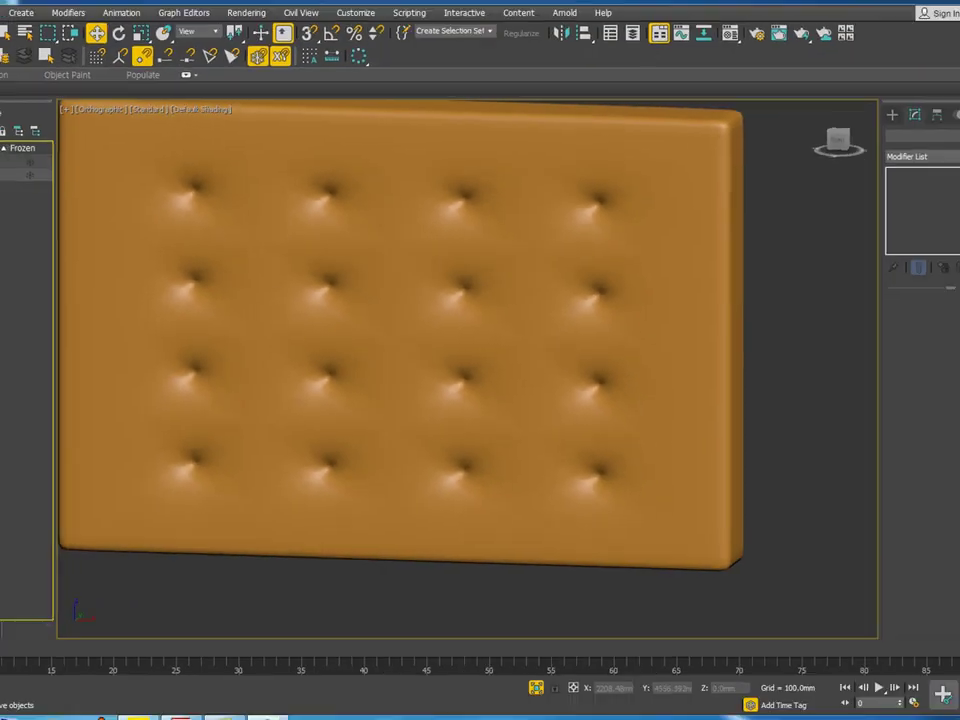
- Select the smoothed panel, set its object color to pale cream, and deselect it to check the look
left_click(956, 140)
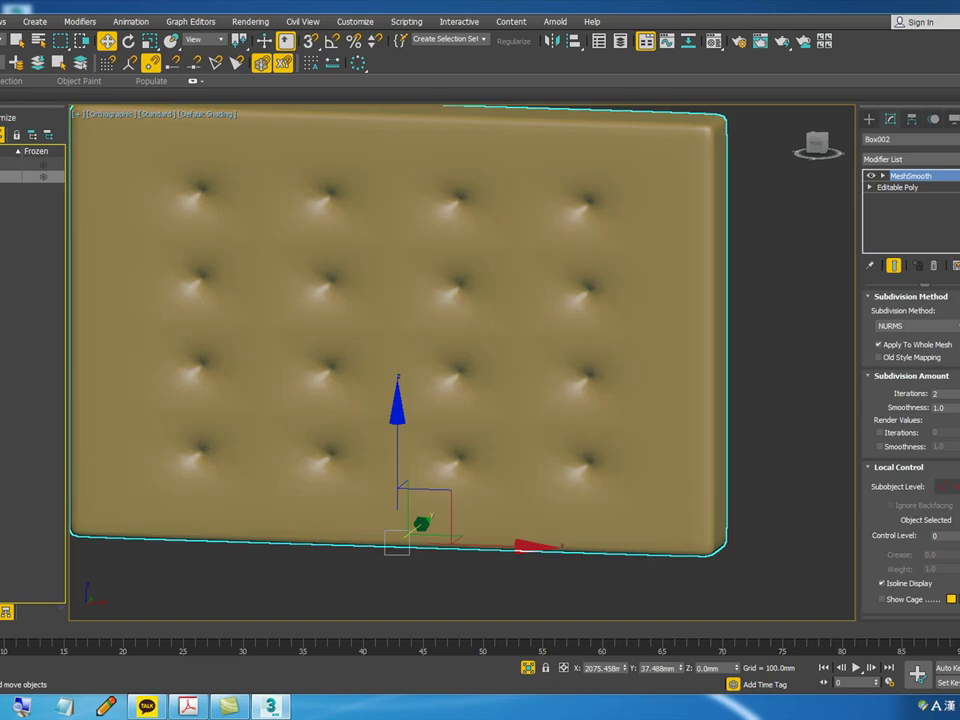
left_click(957, 140)
left_click(404, 298)
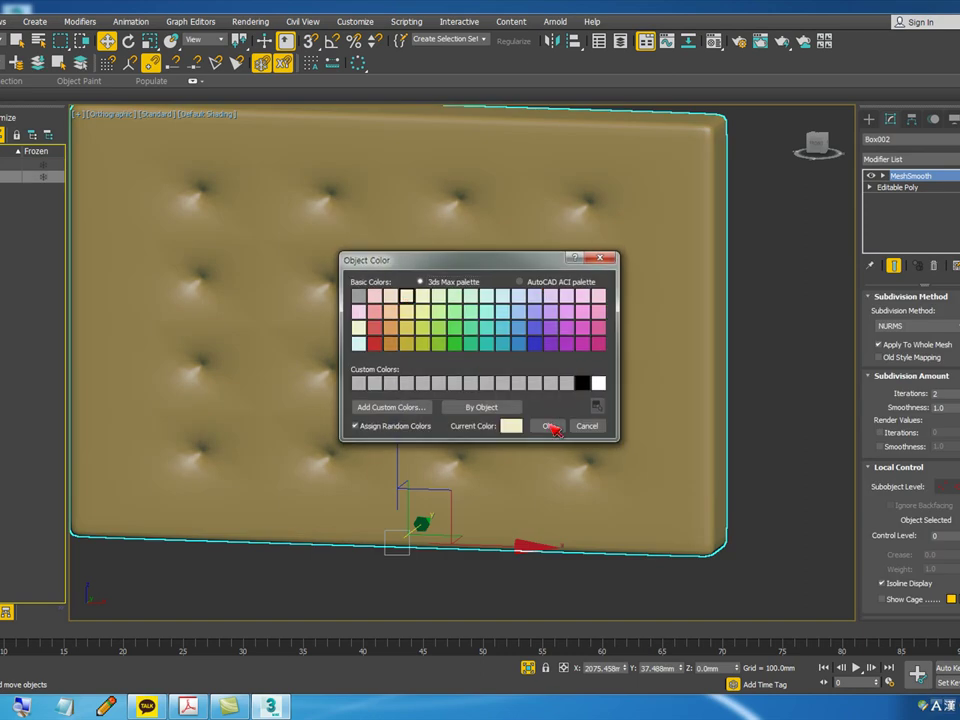
left_click(546, 425)
left_click(746, 450)
scroll(754, 456, "down", 5)
scroll(760, 456, "up", 3)
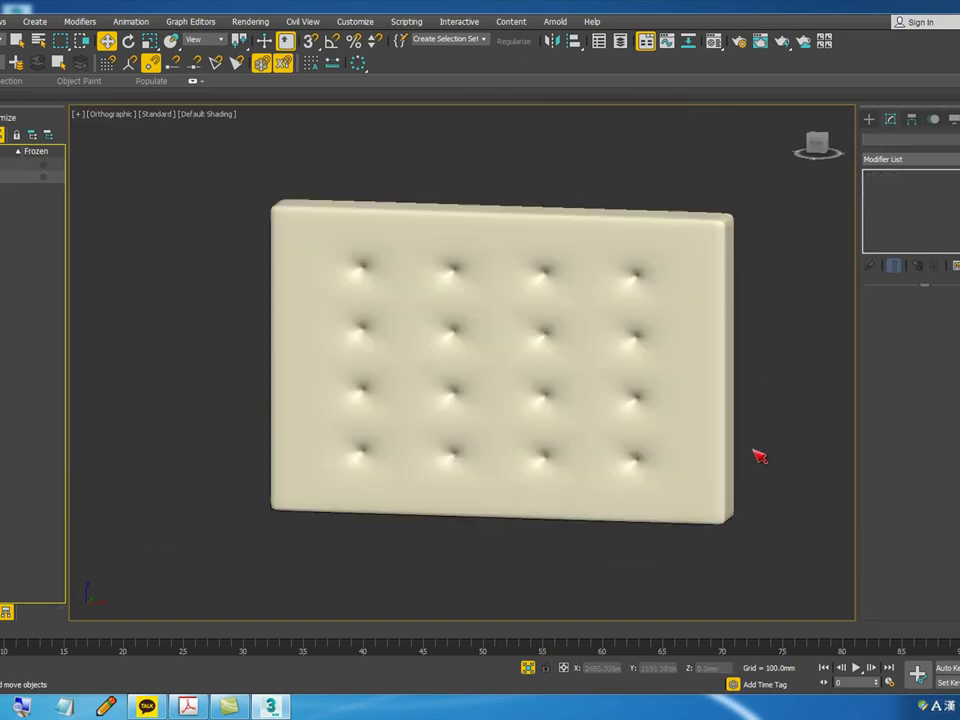
- Set the panel's object color to the light yellow swatch in the palette's second row, and deselect it
left_click(718, 251)
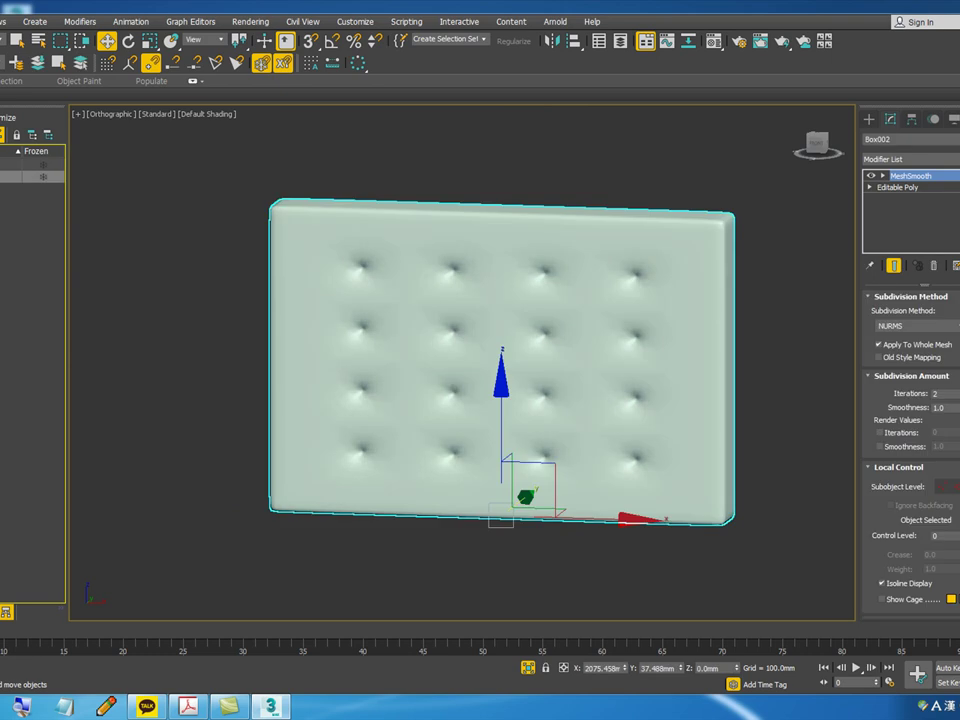
left_click(957, 140)
left_click(406, 311)
left_click(548, 426)
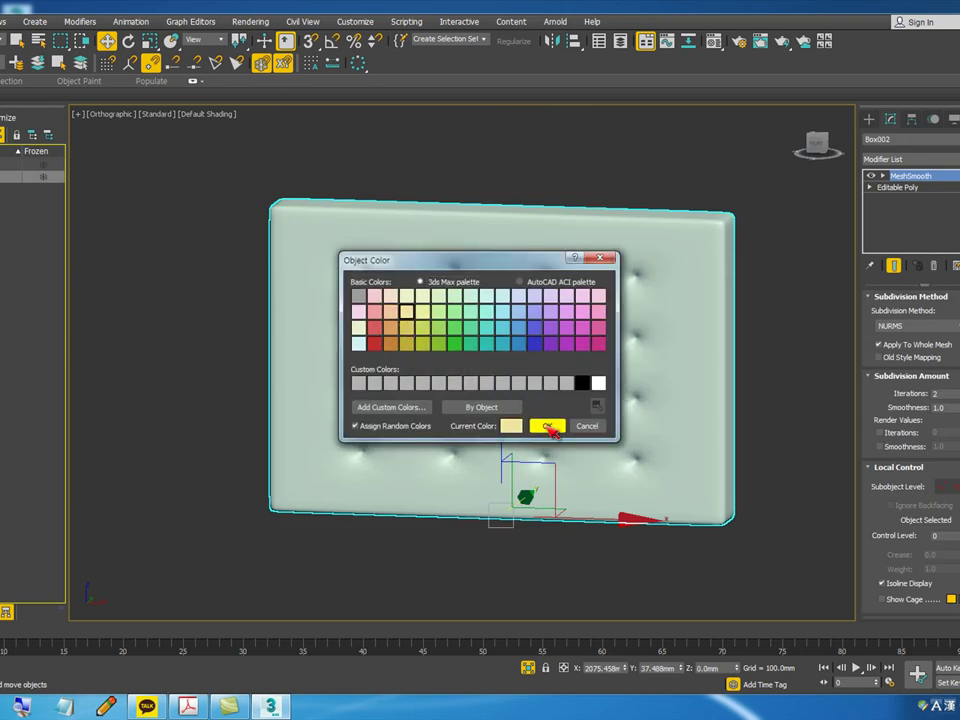
left_click(792, 371)
middle_click_drag(700, 413, 653, 397)
scroll(440, 348, "up", 3)
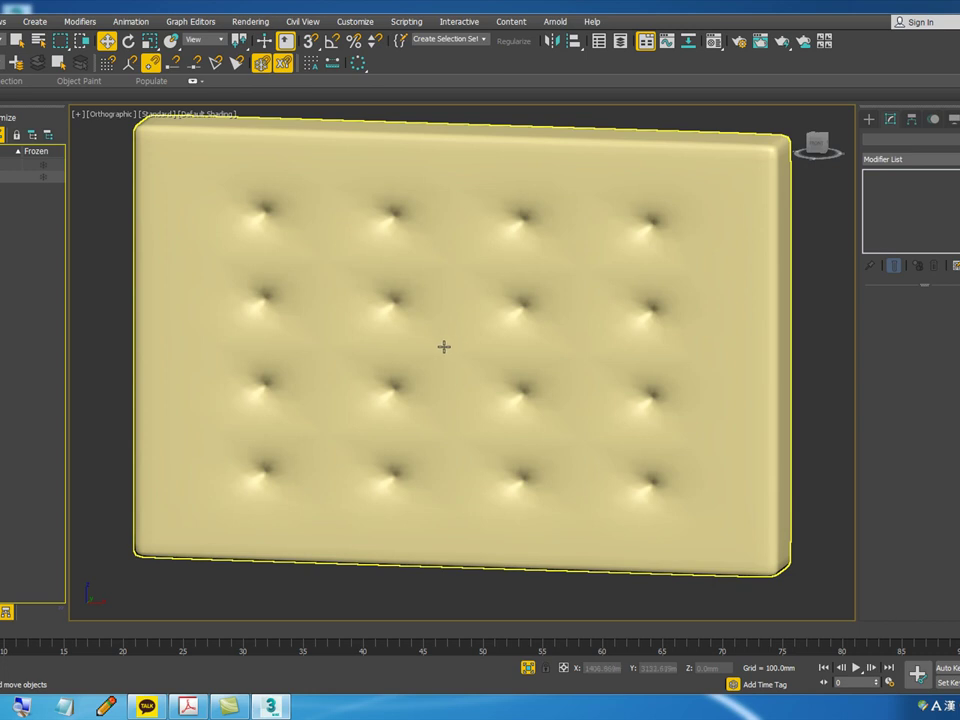
- Undo the iteration change and the MeshSmooth modifier on the panel, and show its edged faces again
left_click(441, 345)
key("ctrl+z")
key("ctrl+z")
key("ctrl+z")
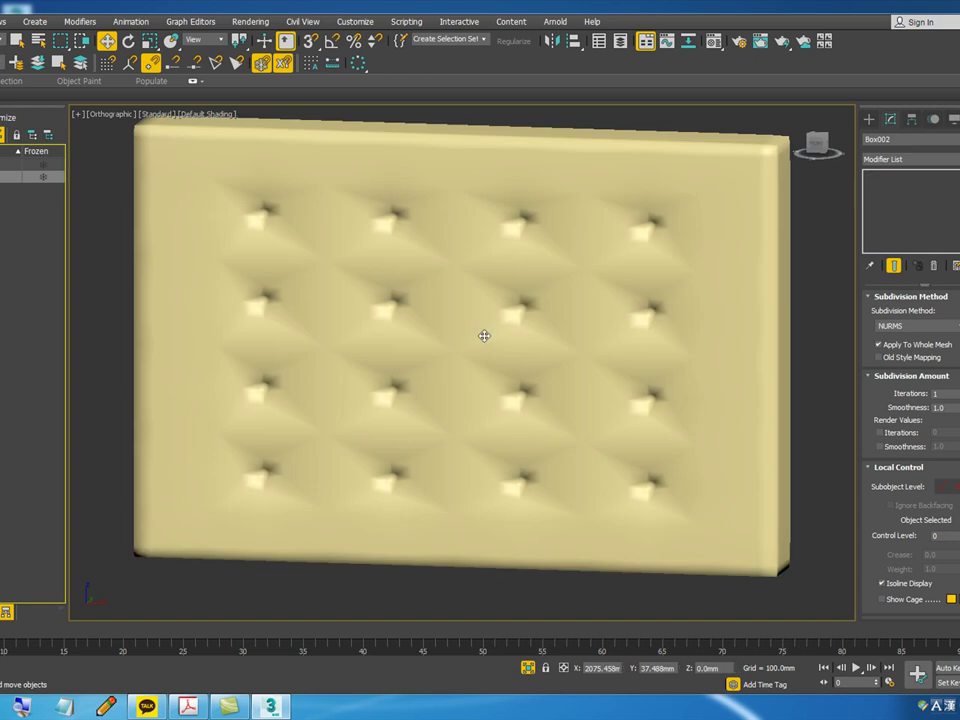
key("ctrl+z")
key("ctrl+z")
key("F4")
- Select the four inner edges of one button recess and extend the selection to the similar edges in all recesses
left_click(903, 313)
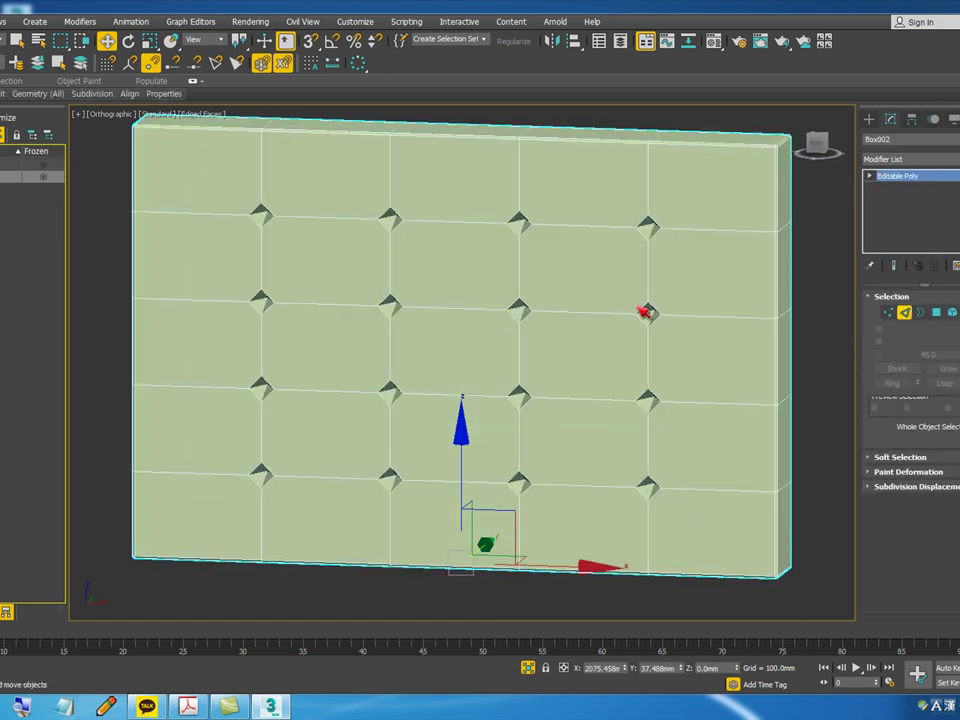
scroll(544, 306, "up", 4)
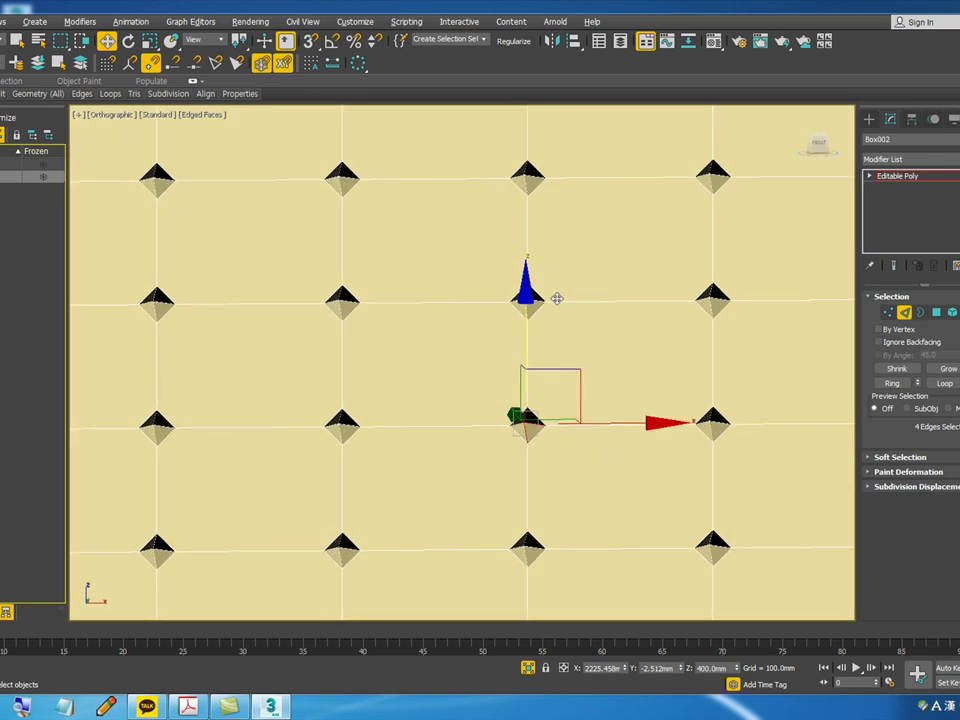
scroll(348, 298, "up", 5)
left_click_drag(331, 318, 303, 300)
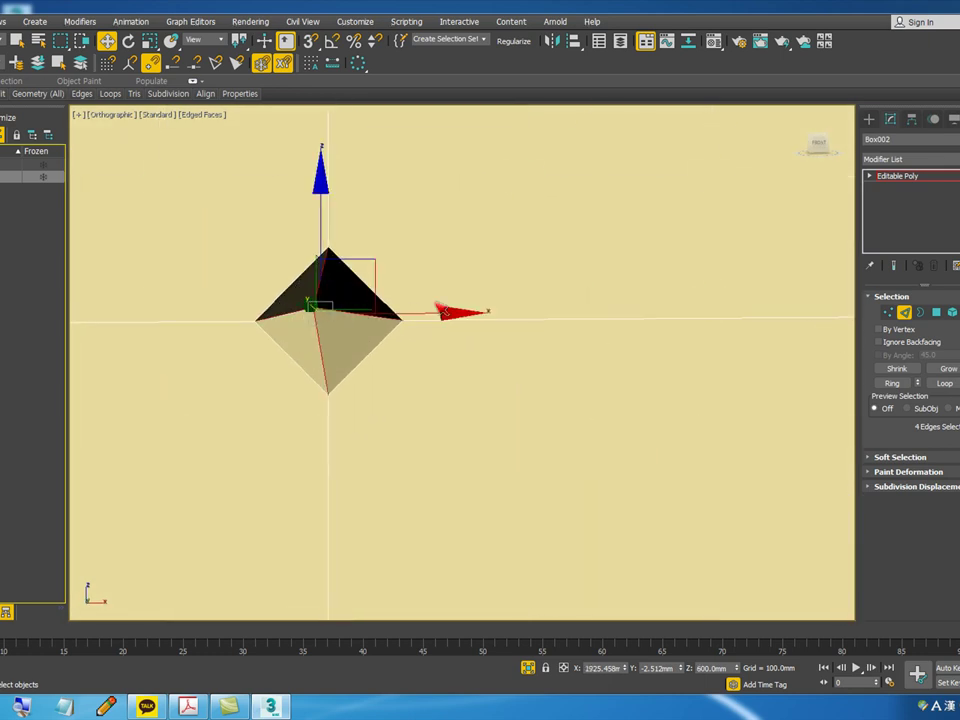
scroll(429, 310, "down", 7)
middle_click_drag(459, 326, 450, 341, "alt")
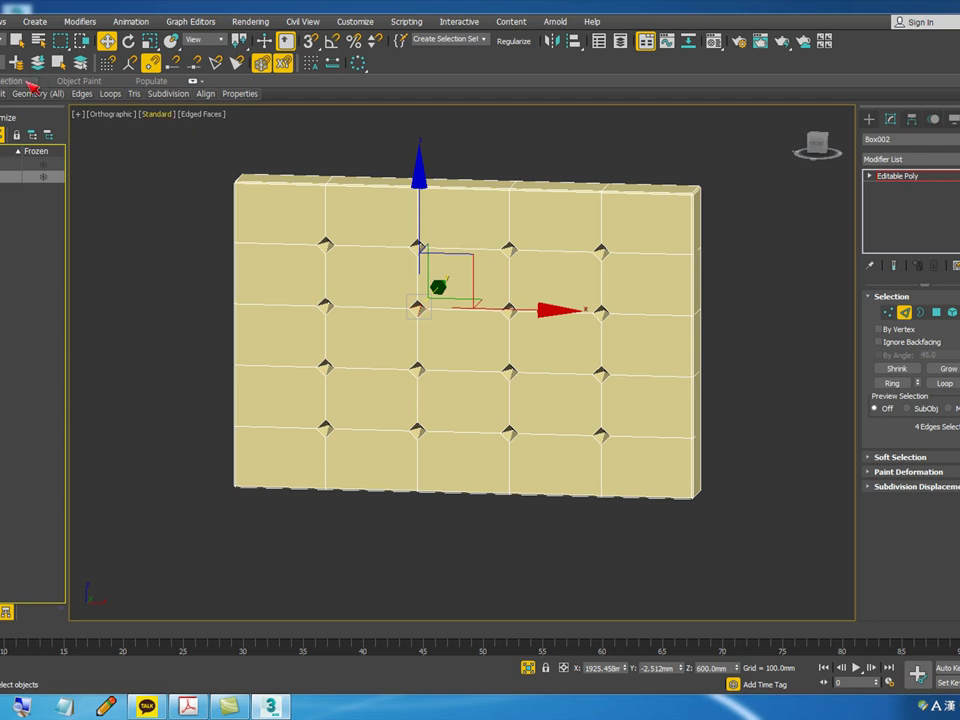
mouse_move(0, 94)
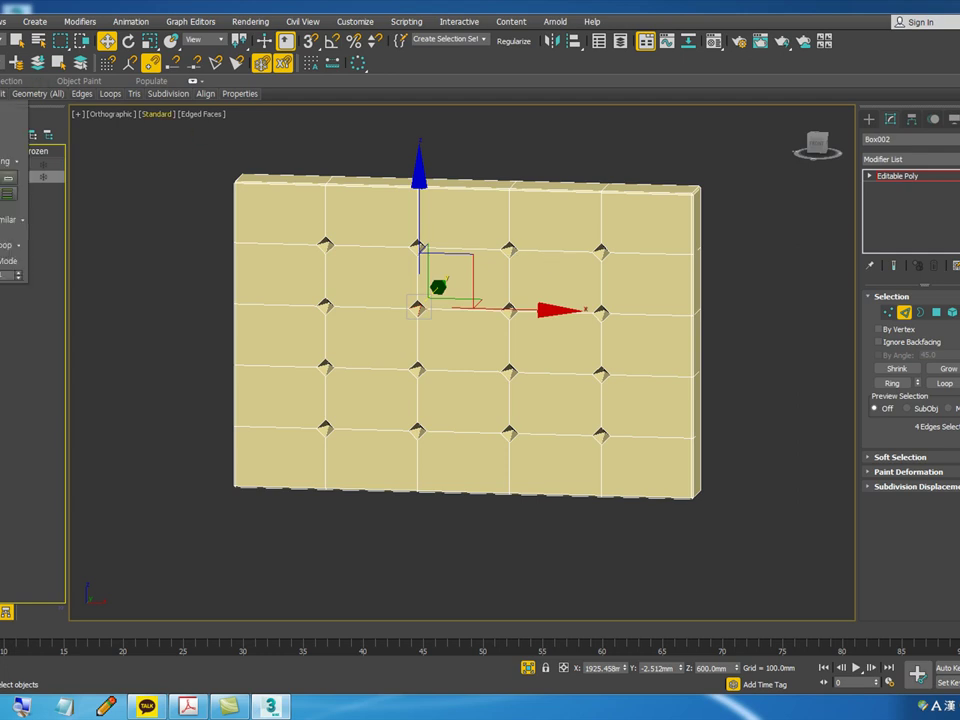
left_click(3, 225)
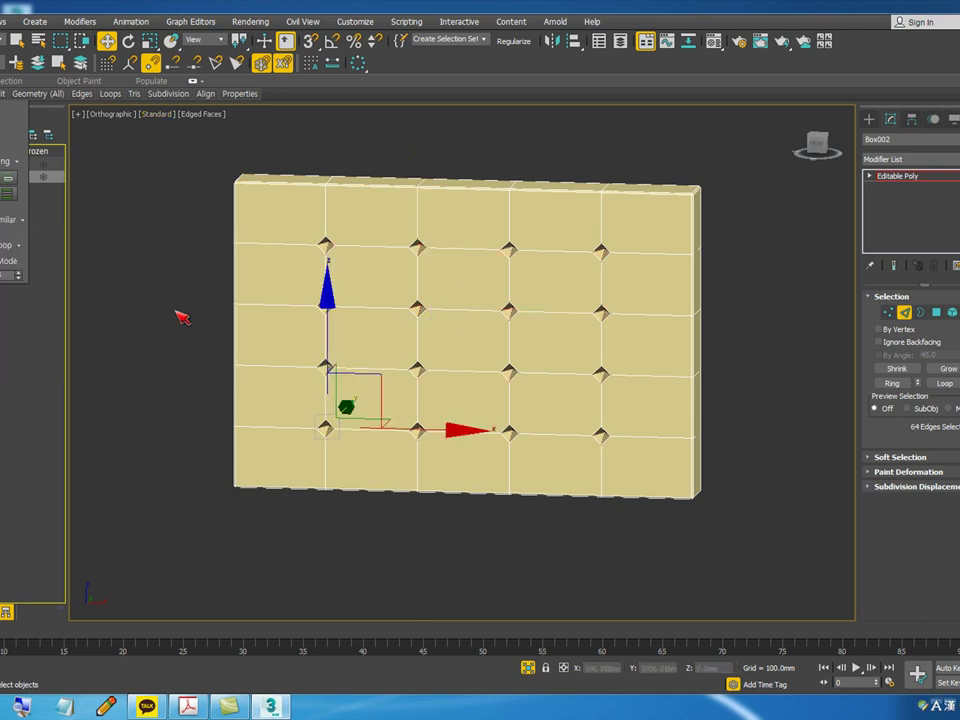
- Examine the recesses across the panel to check that their inner edges are all selected
scroll(328, 432, "up", 5)
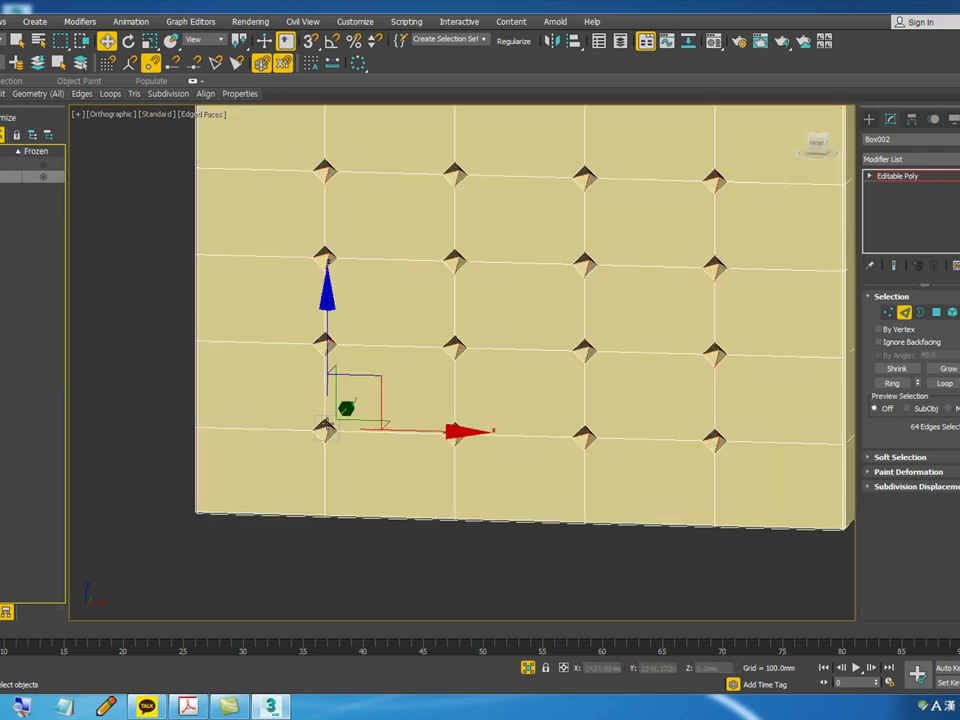
scroll(331, 444, "up", 2)
scroll(340, 442, "down", 5)
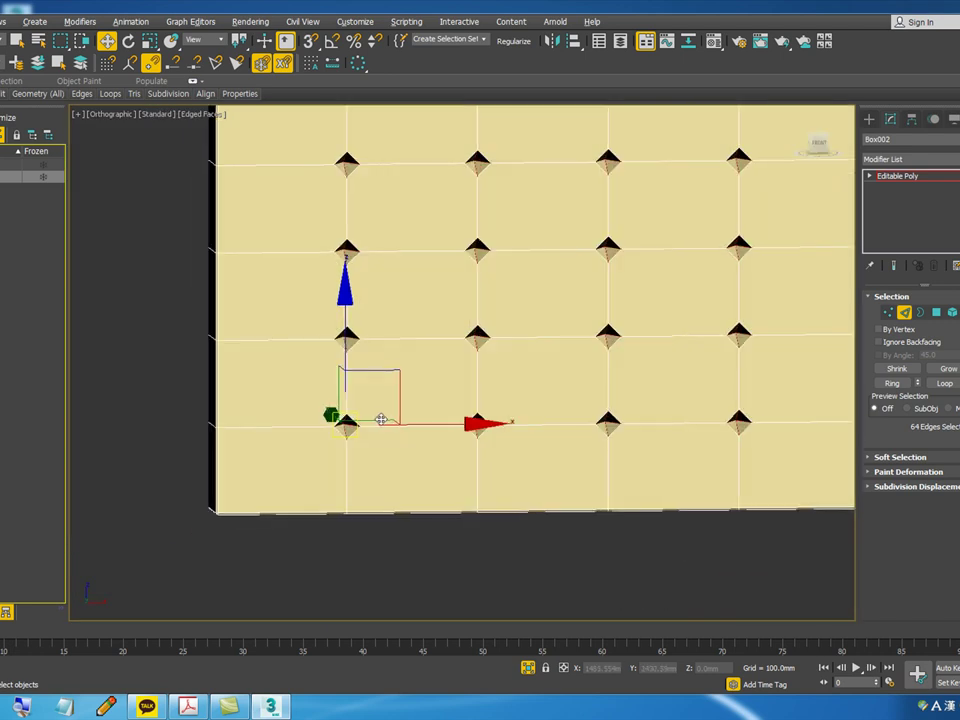
scroll(358, 423, "up", 5)
scroll(358, 423, "down", 7)
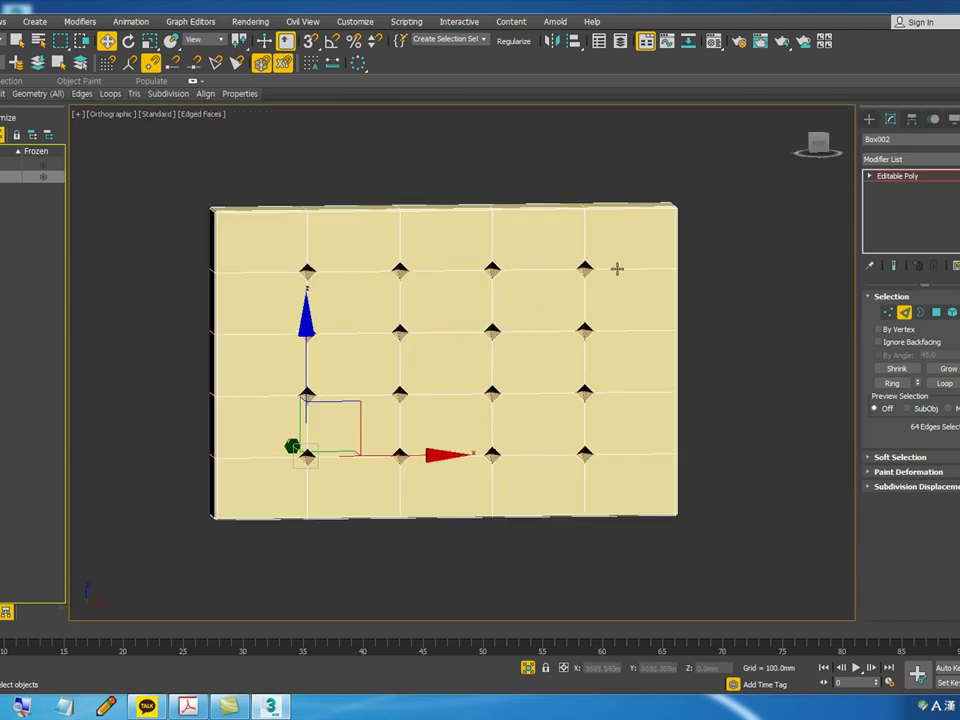
left_click(585, 392)
left_click(307, 330)
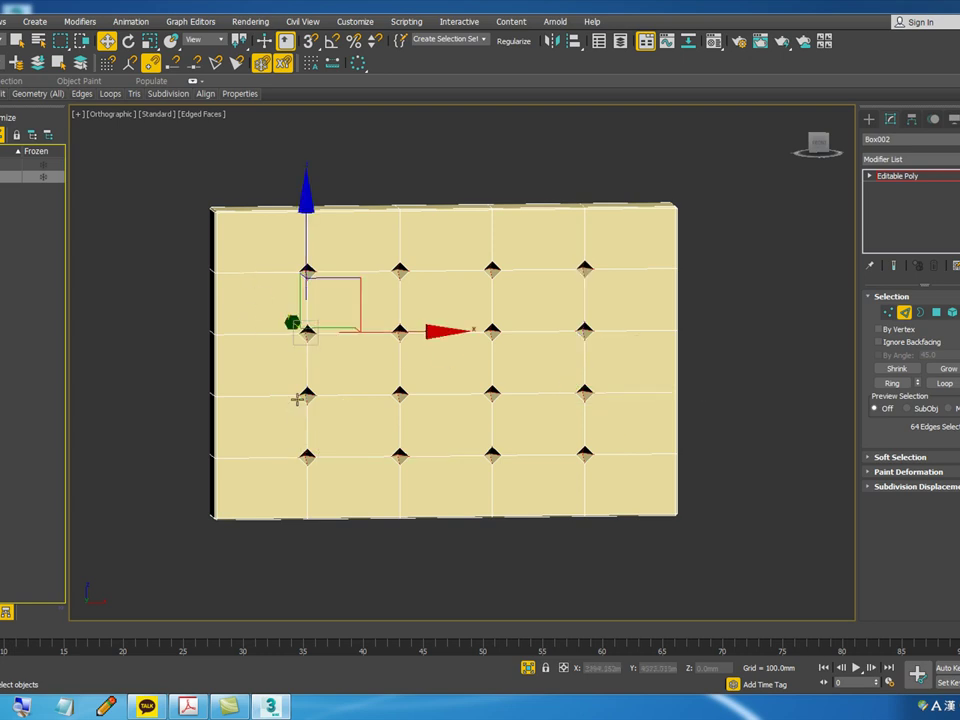
left_click(400, 330)
left_click(492, 392)
scroll(283, 417, "up", 2)
scroll(283, 417, "up", 2)
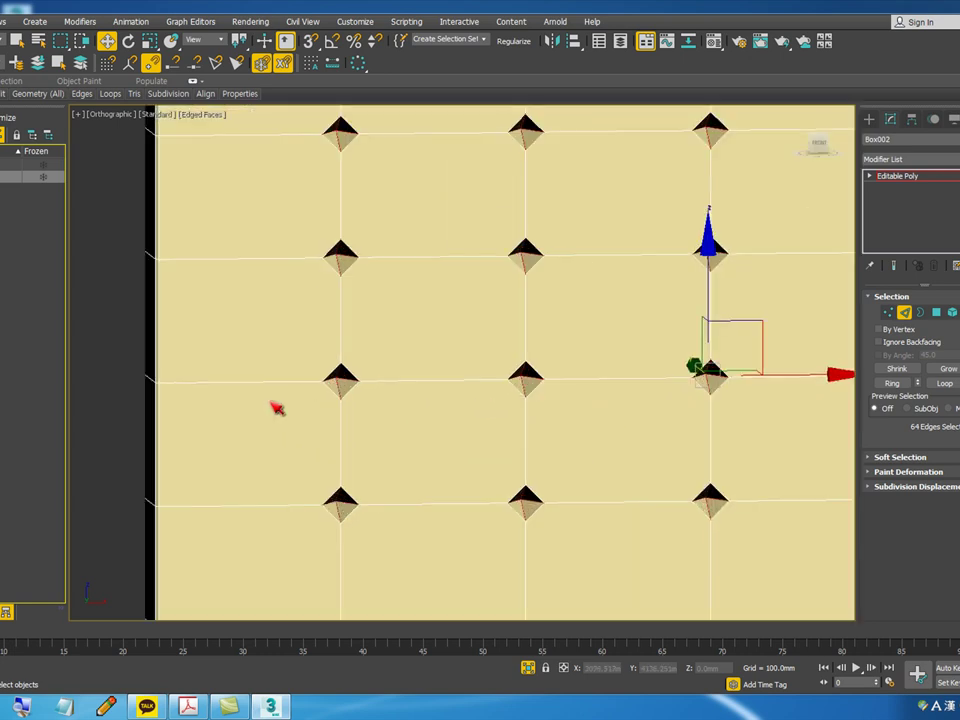
- In the front view, add the horizontal grid edges of the first four columns, counted from the left, to the edge selection
left_click(265, 383, "ctrl")
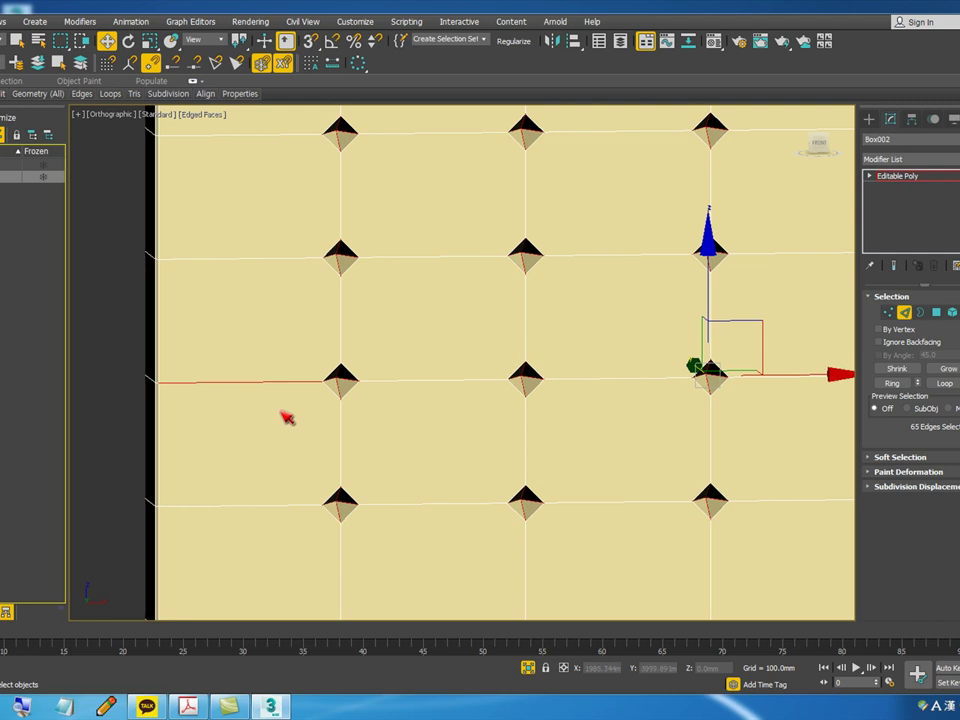
scroll(287, 417, "down", 3)
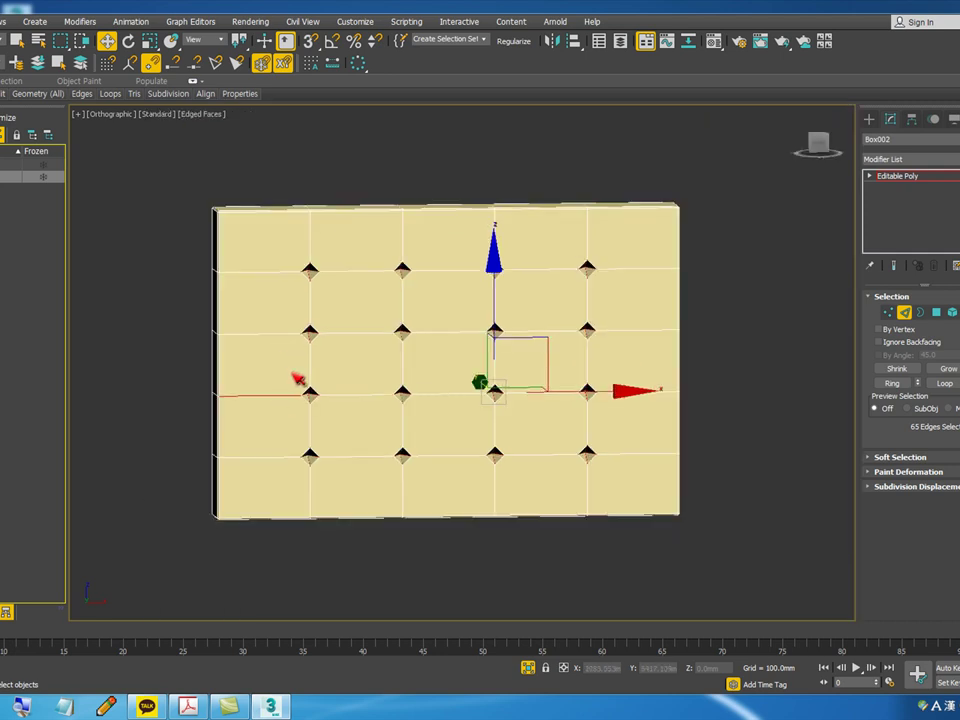
key("f")
middle_click_drag(471, 399, 462, 340)
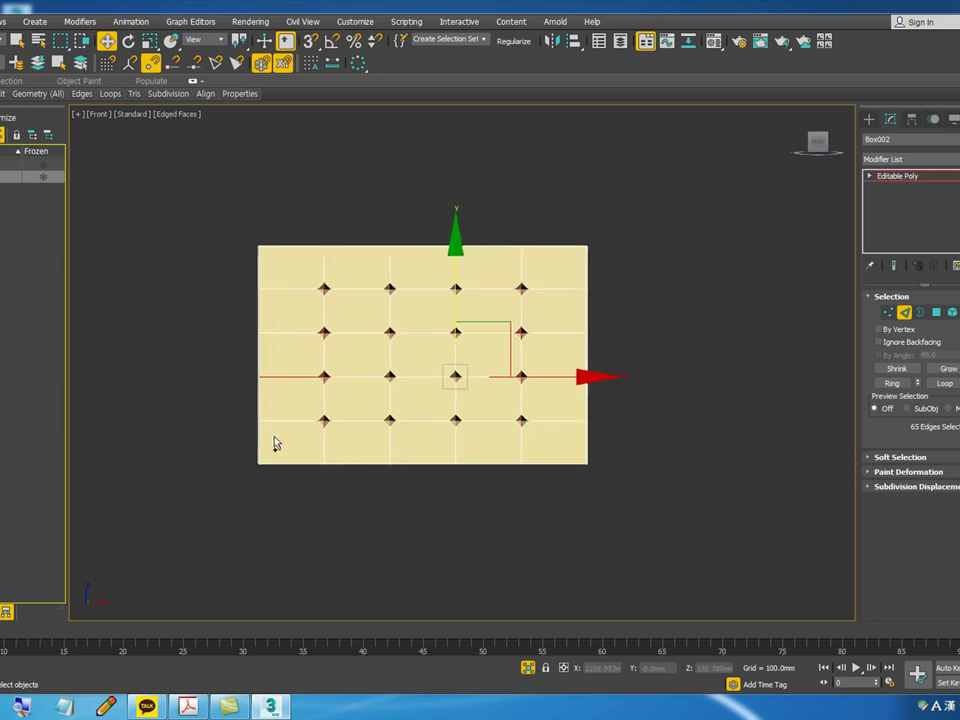
left_click_drag(291, 291, 290, 287, "ctrl")
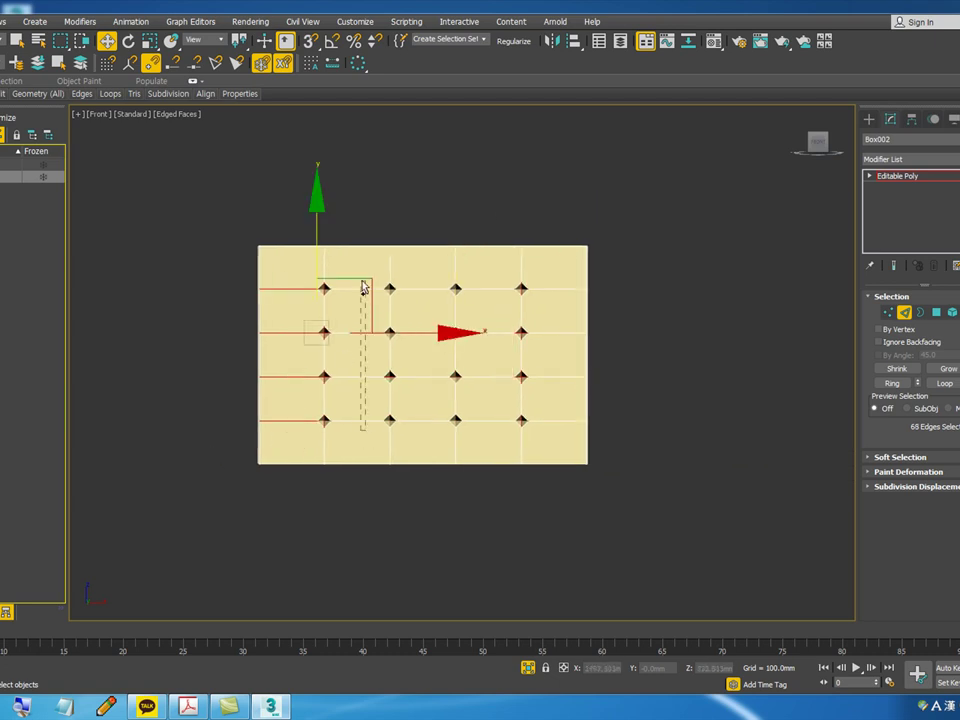
left_click_drag(364, 305, 365, 283, "ctrl")
left_click_drag(434, 432, 424, 276, "ctrl")
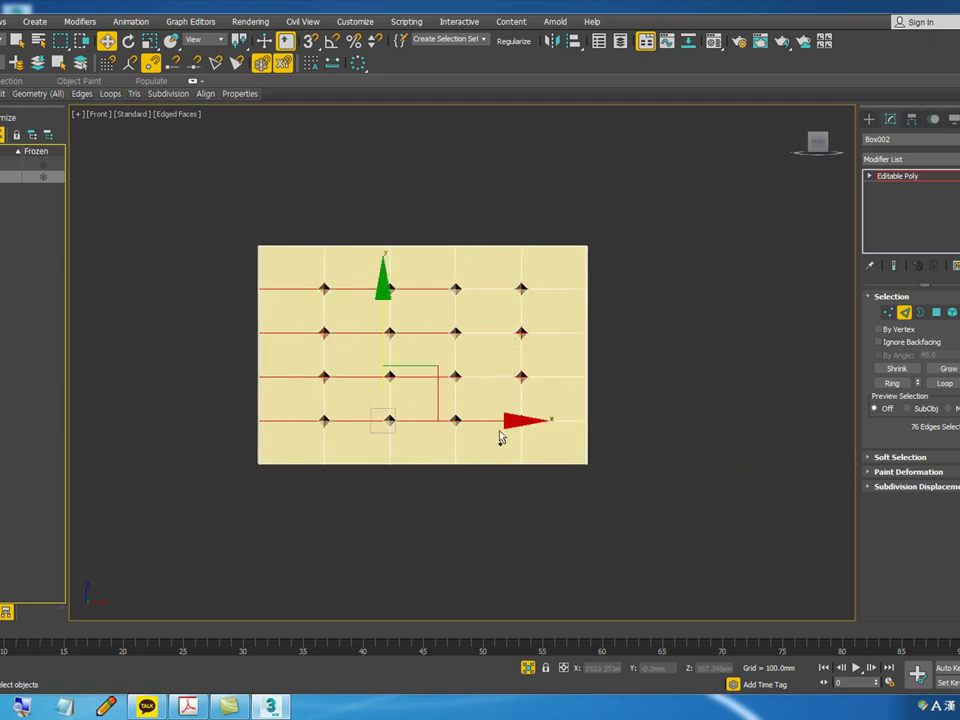
left_click_drag(484, 289, 484, 284, "ctrl")
- Add the last column's horizontal grid edges and all vertical grid edges from the top row to the bottom row to the selection
left_click_drag(563, 434, 305, 261, "ctrl")
left_click_drag(541, 309, 313, 311, "ctrl")
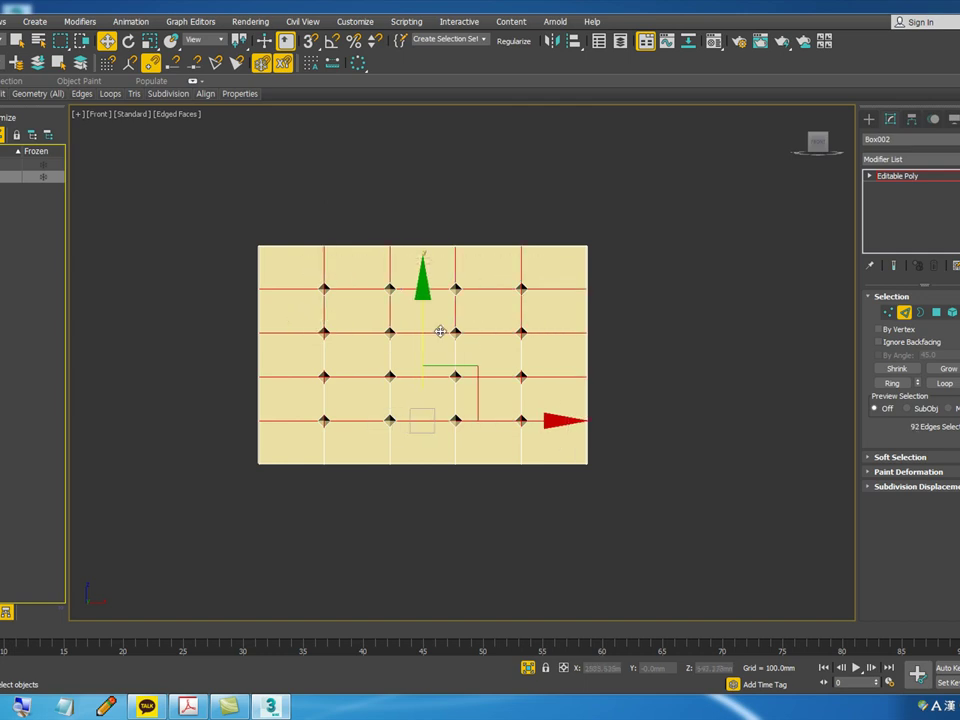
left_click_drag(536, 364, 315, 337, "ctrl")
left_click_drag(535, 436, 308, 450, "ctrl")
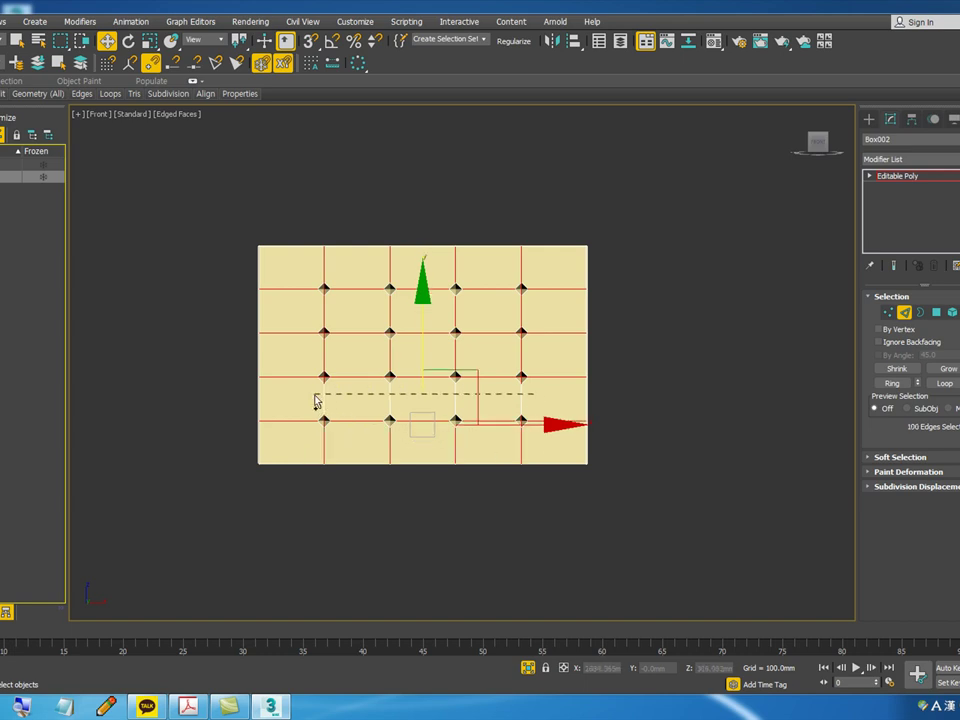
left_click_drag(316, 401, 316, 401, "ctrl")
scroll(480, 366, "up", 2)
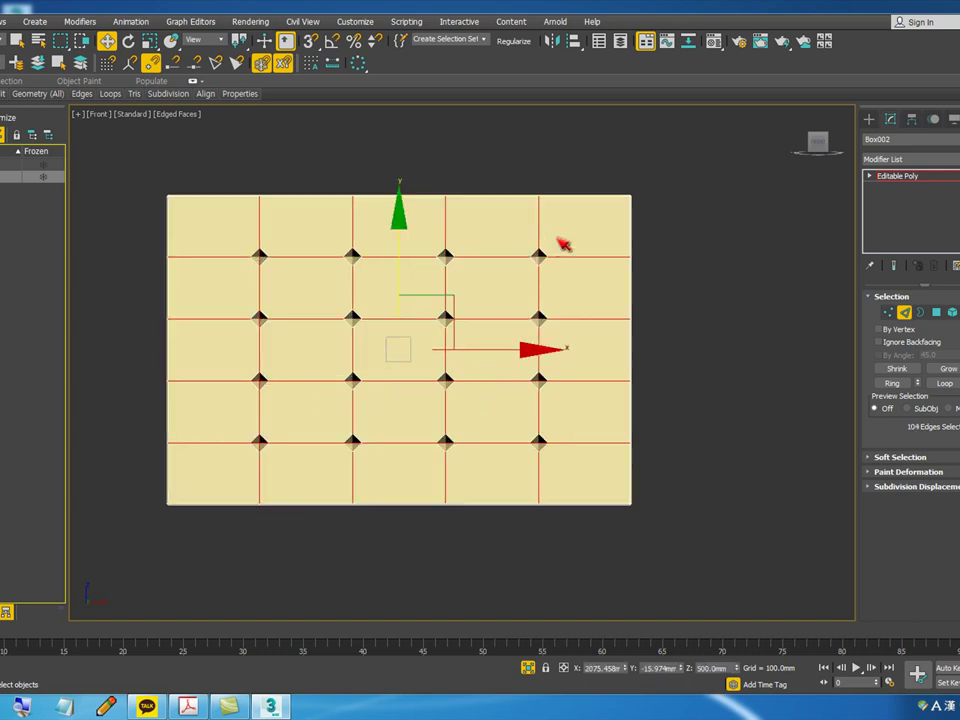
left_click_drag(555, 217, 305, 226, "ctrl")
- Examine where the selected grid edges meet the narrow border strip along the panel's right side
scroll(145, 305, "up", 2)
scroll(255, 372, "down", 2)
scroll(257, 372, "down", 2)
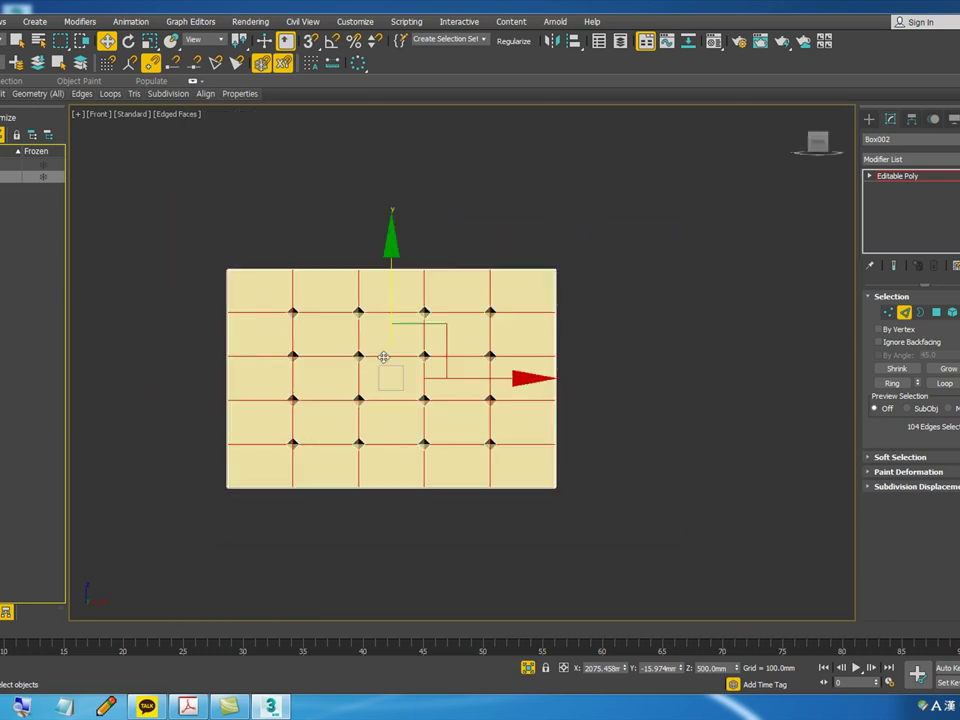
scroll(381, 356, "up", 2)
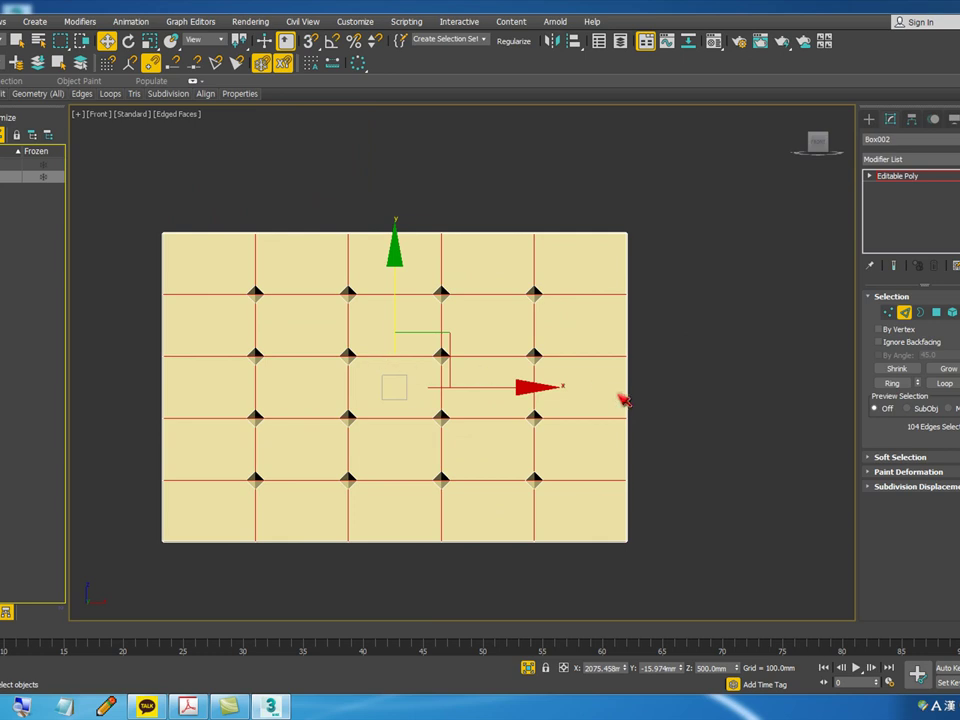
scroll(624, 391, "up", 3)
scroll(652, 348, "up", 1)
middle_click_drag(647, 350, 666, 362, "alt")
scroll(588, 350, "up", 4)
scroll(617, 357, "down", 2)
scroll(617, 357, "up", 2)
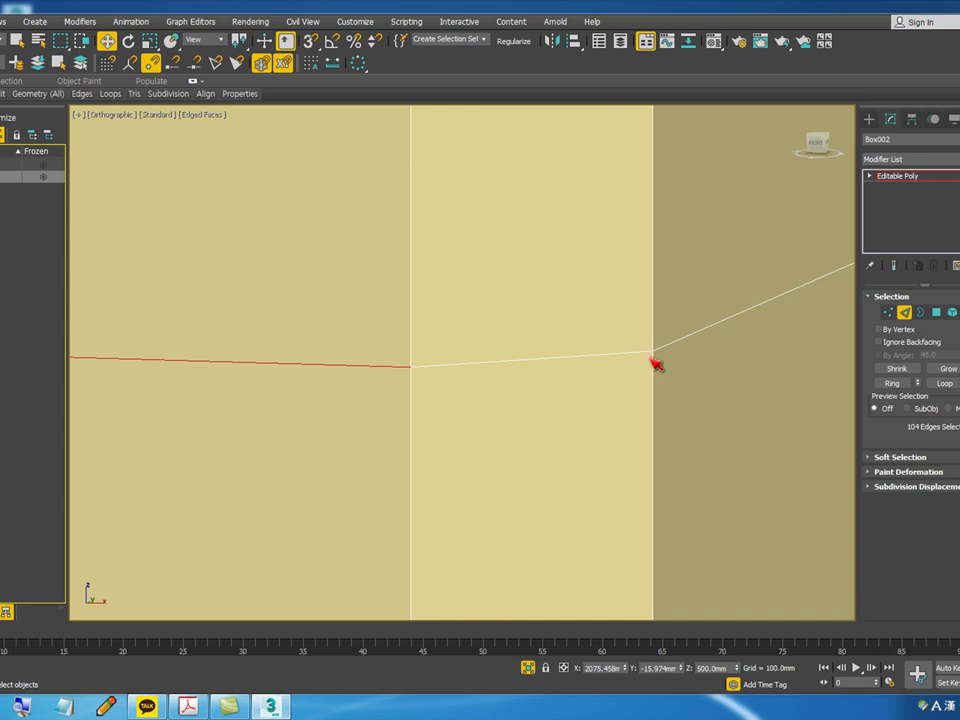
middle_click_drag(666, 354, 655, 345, "alt")
scroll(655, 345, "down", 2)
scroll(634, 343, "up", 2)
scroll(662, 343, "down", 2)
scroll(640, 355, "up", 2)
scroll(617, 339, "up", 1)
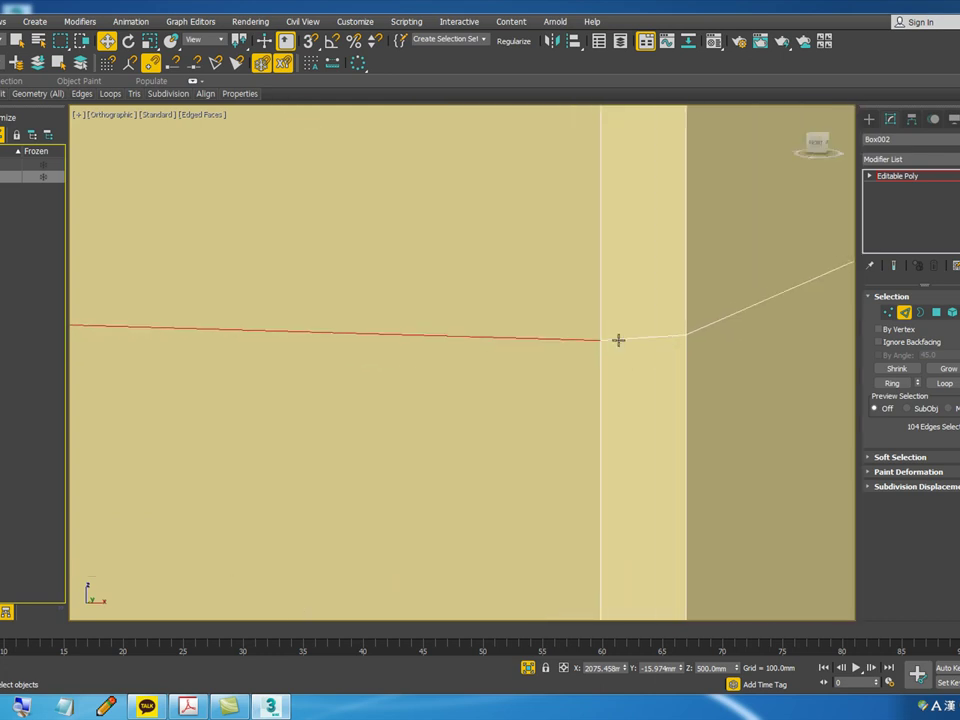
scroll(600, 339, "down", 3)
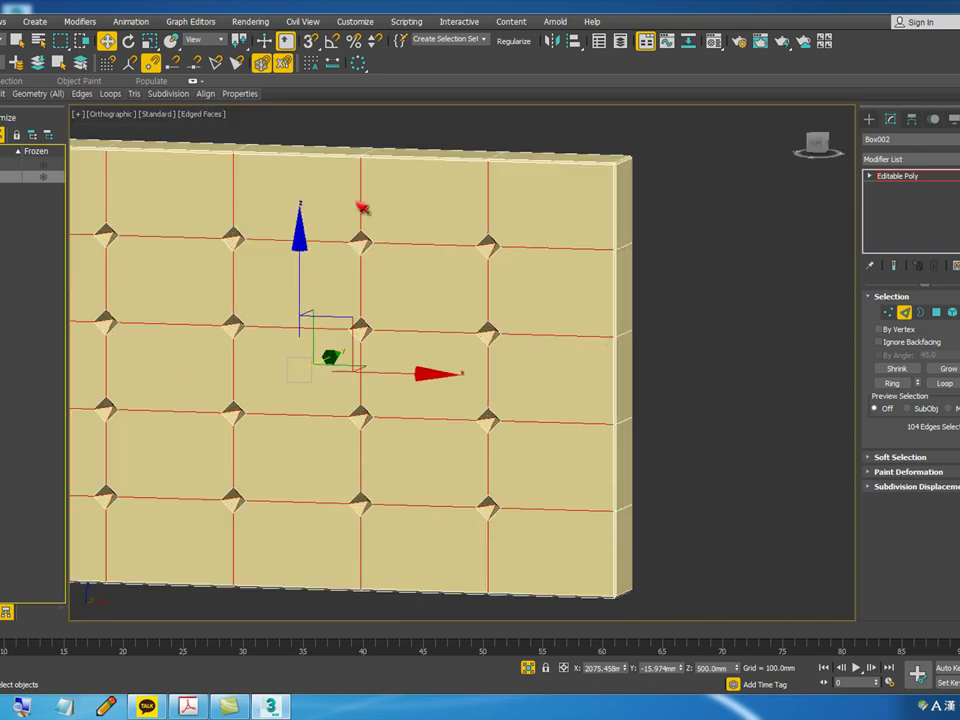
middle_click_drag(374, 337, 411, 313)
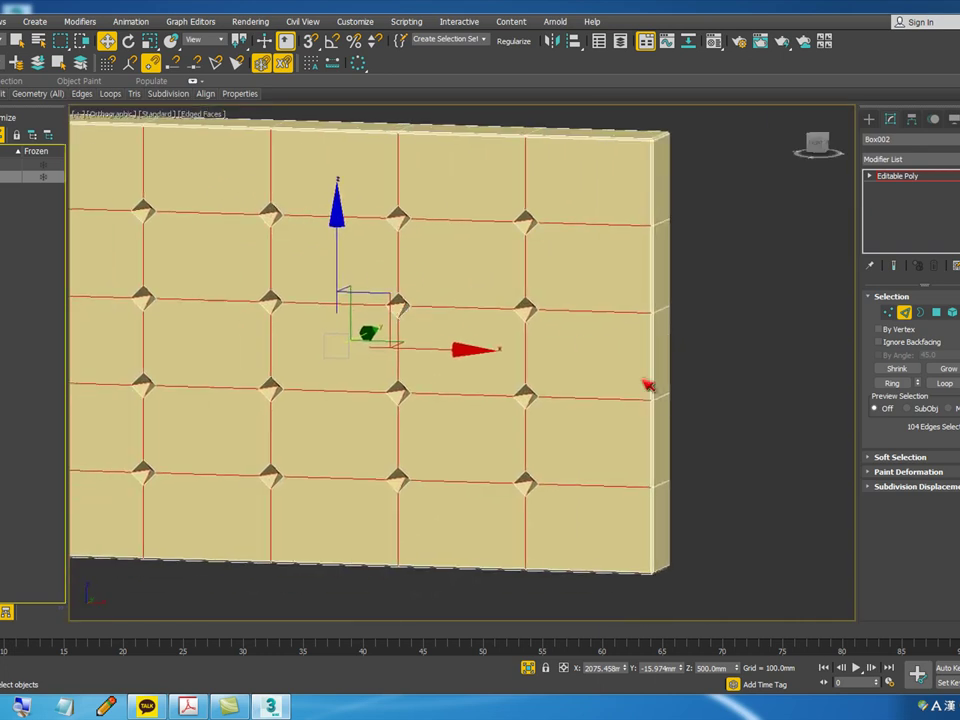
scroll(664, 401, "up", 6)
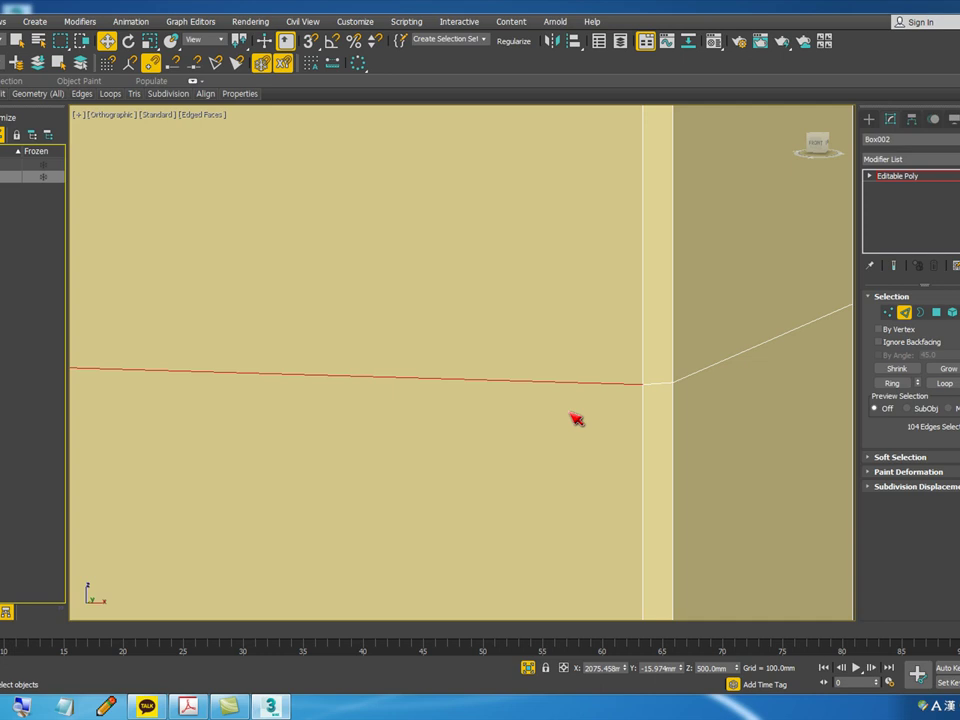
scroll(506, 452, "down", 10)
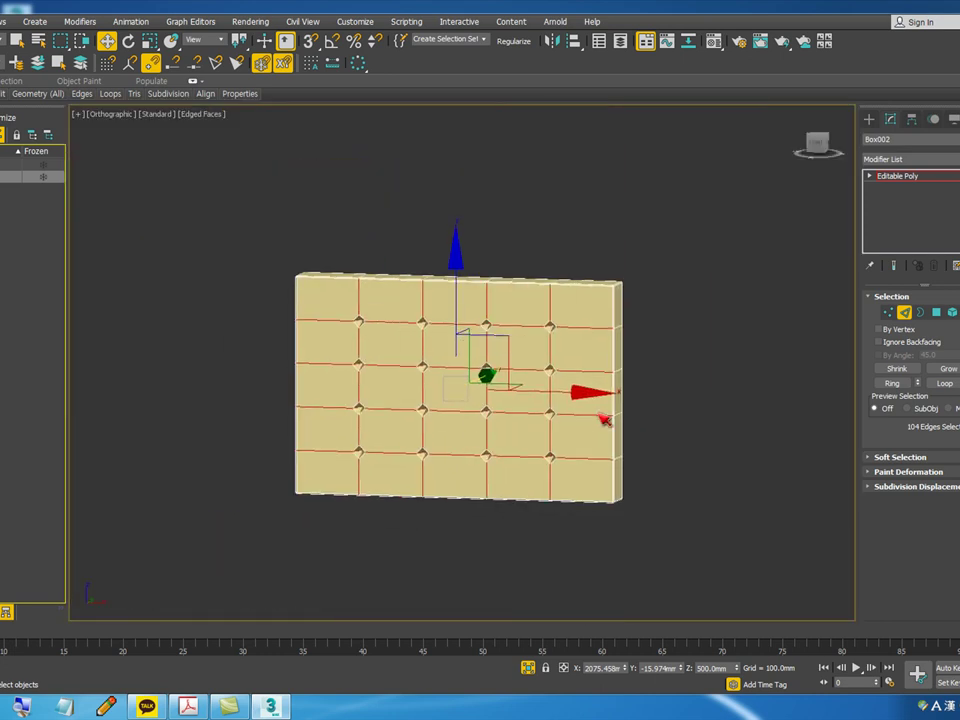
- Start an edge extrusion on the selected grid and recess edges with an extrusion height of -20 mm
scroll(604, 419, "up", 10)
scroll(672, 483, "up", 5)
right_click(617, 417)
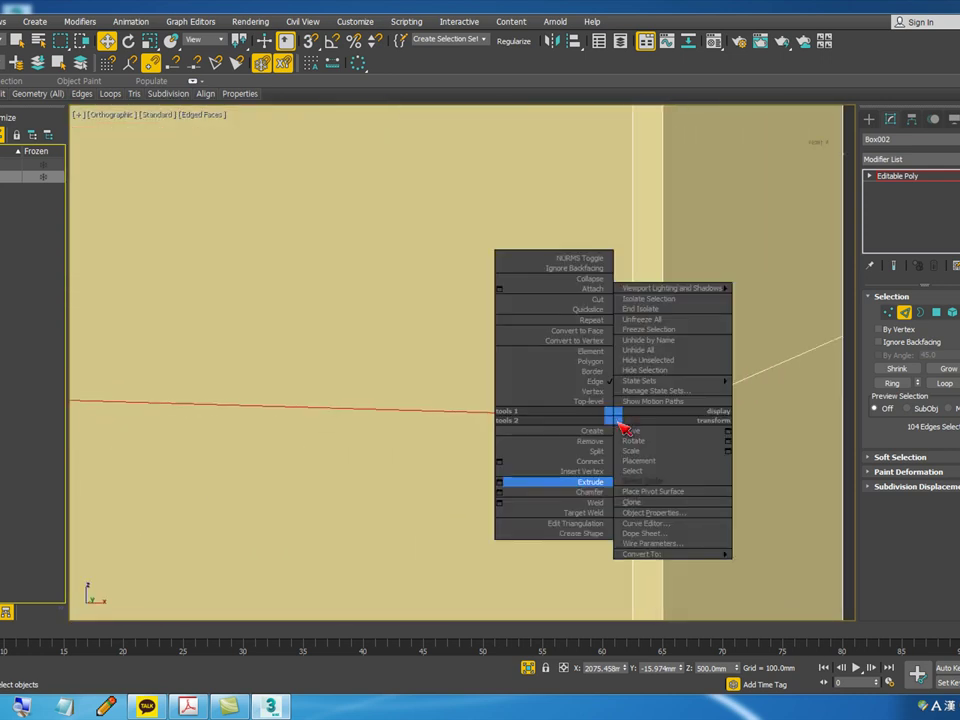
left_click(499, 482)
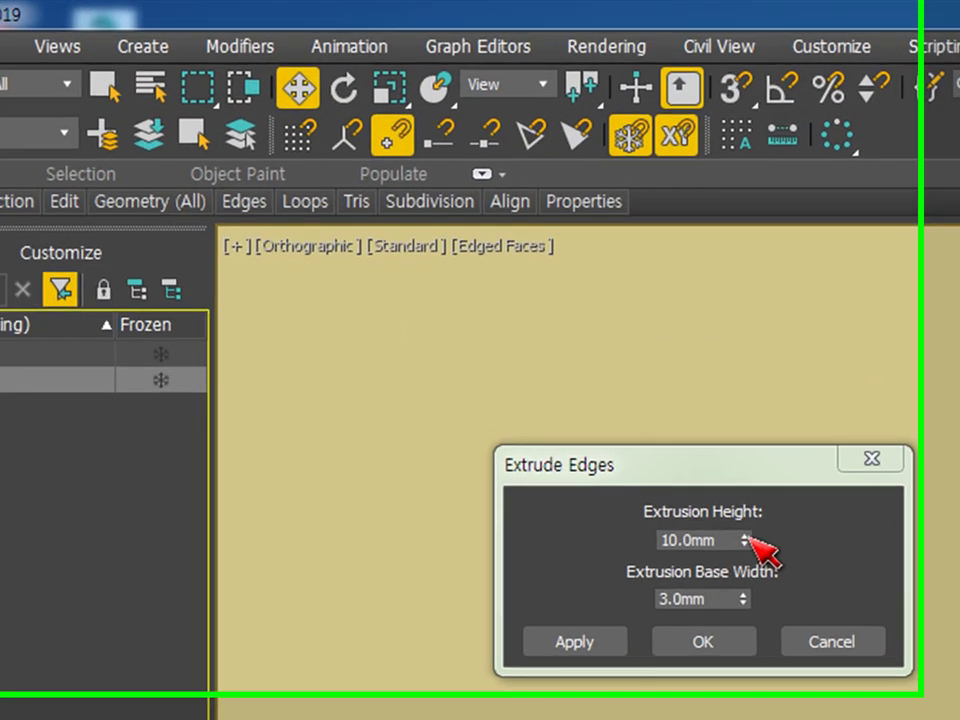
left_click(316, 250)
left_click_drag(790, 563, 760, 568)
double_click(760, 568)
type("-")
type("0")
key("Return")
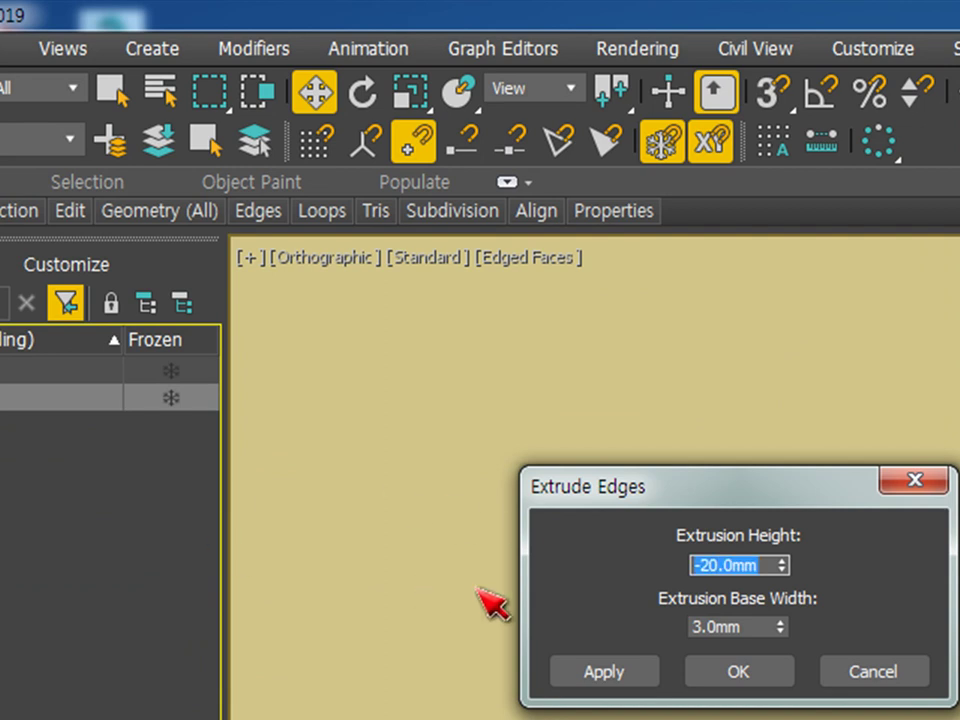
- Try extrusion base widths between about 3.1 and 4.9 mm, comparing the groove's end with the border strip
left_click_drag(783, 625, 750, 583)
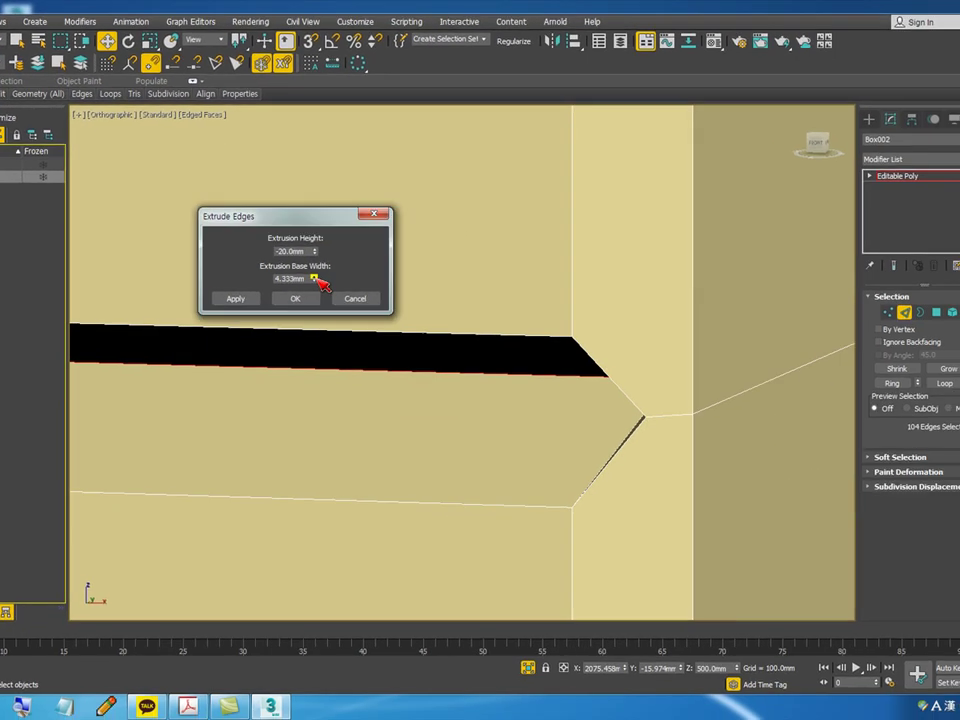
left_click_drag(778, 626, 801, 559)
left_click_drag(325, 249, 343, 298)
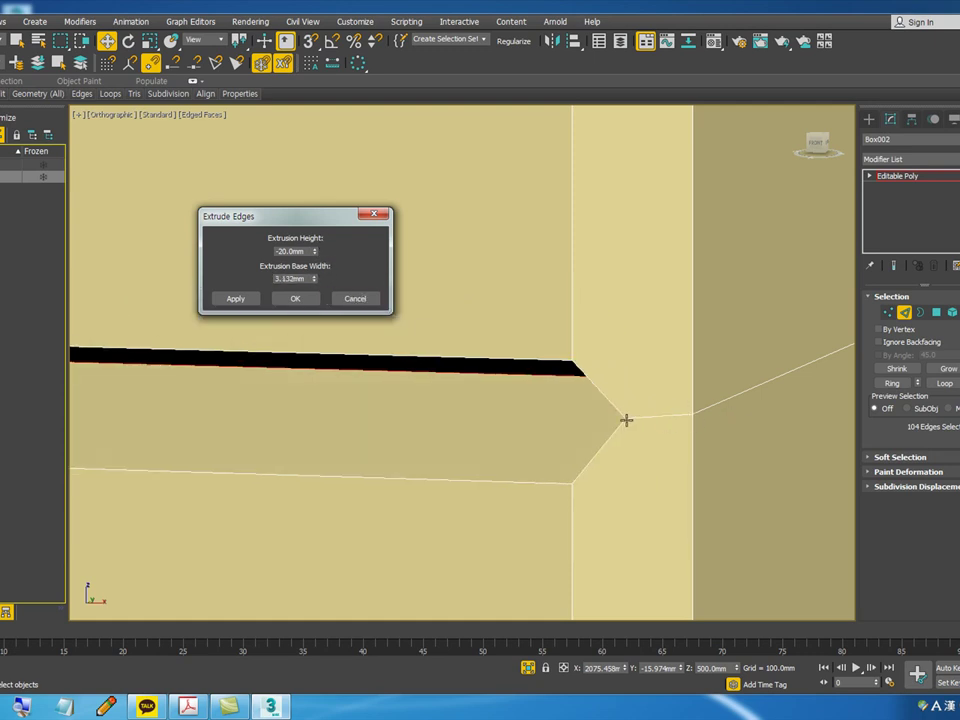
key("ctrl+2")
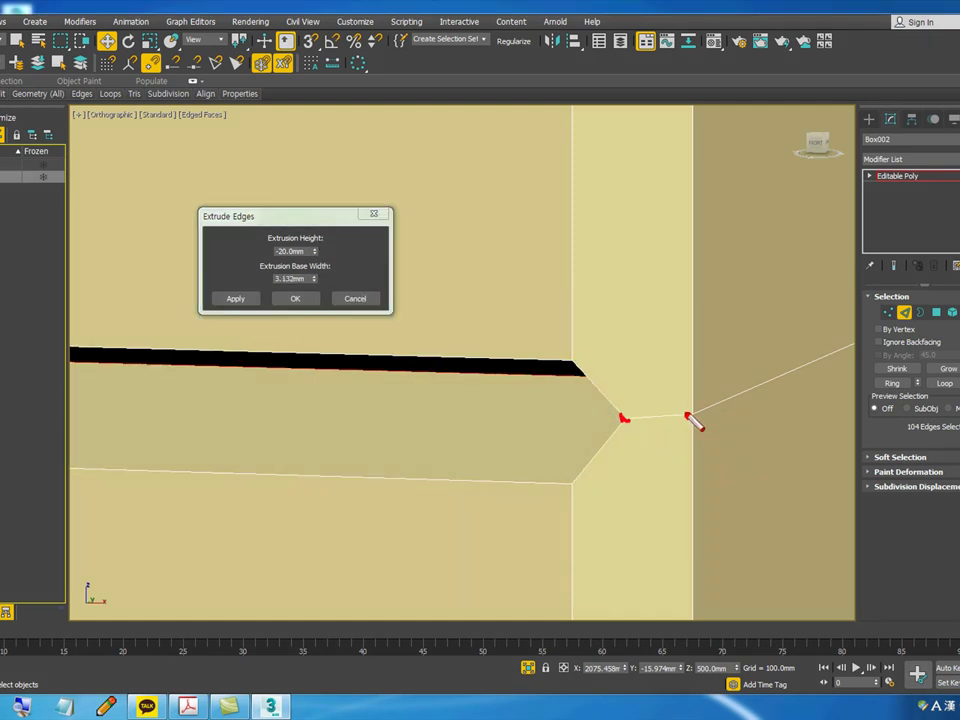
left_click_drag(314, 279, 325, 240)
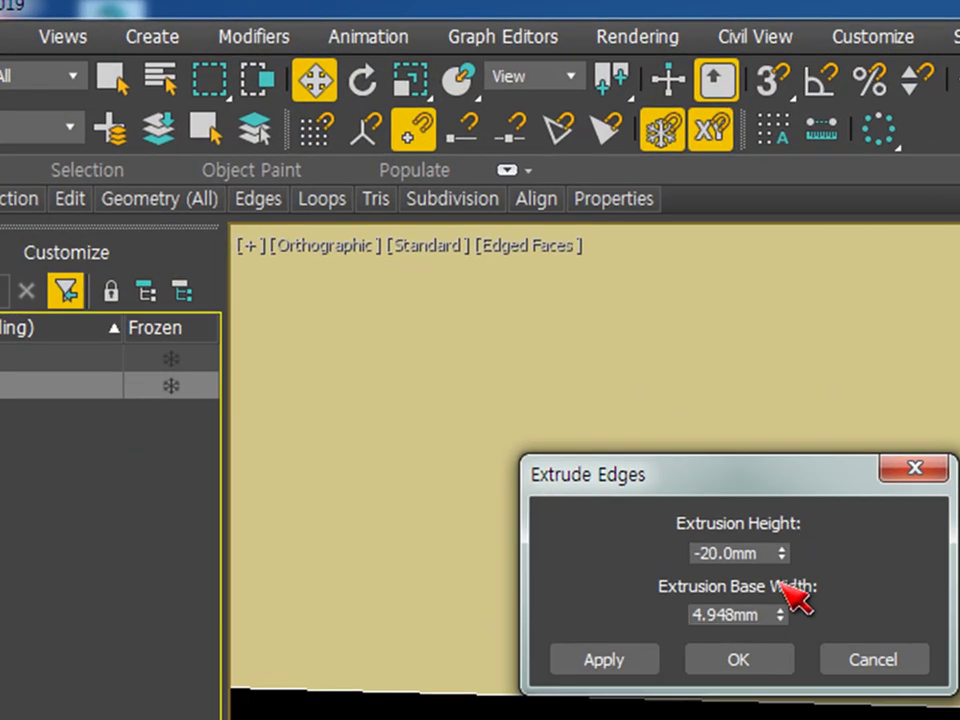
- Set the extrusion base width to 5 mm and apply the edge extrusion
double_click(750, 615)
type("5")
key("Return")
left_click(744, 666)
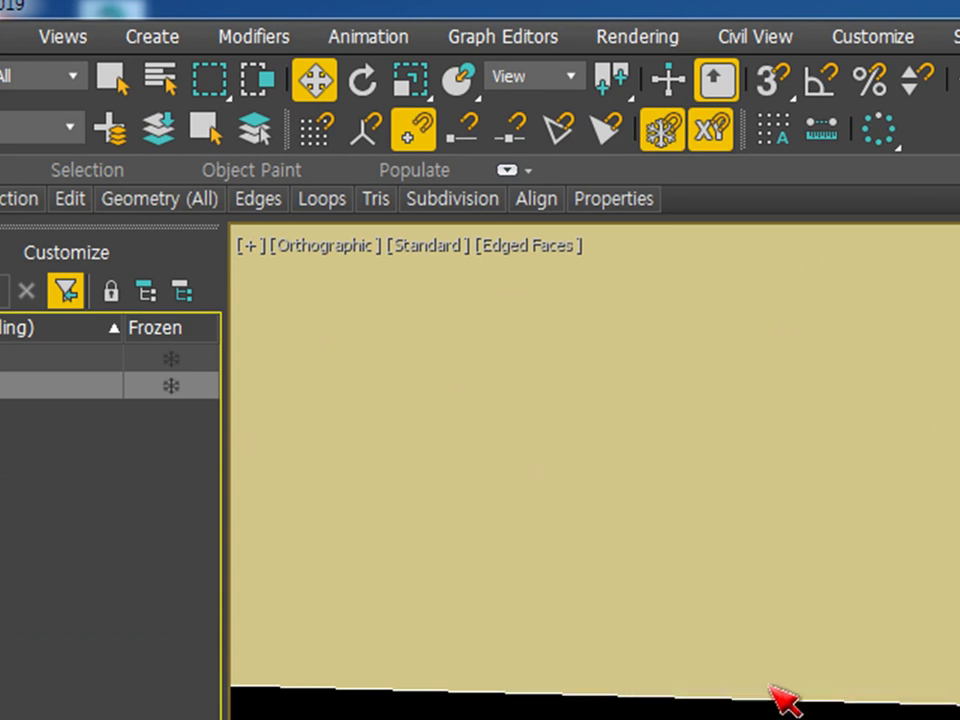
- Apply MeshSmooth with 2 iterations to the second panel and display it shaded without edges
scroll(434, 469, "down", 2)
middle_click_drag(434, 469, 651, 469)
scroll(651, 469, "down", 2)
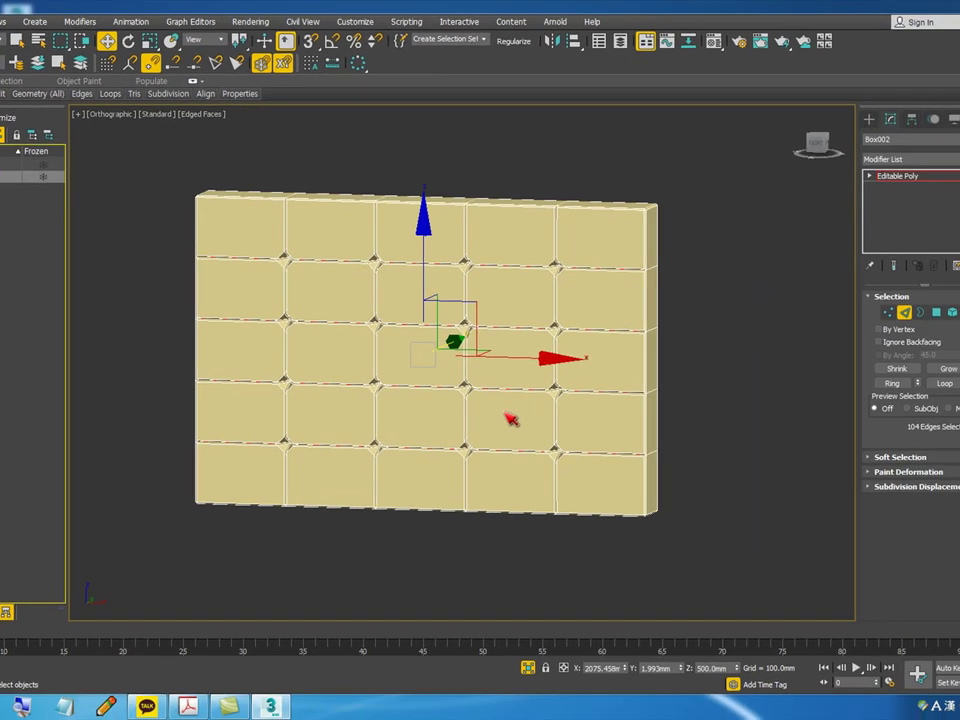
left_click(941, 180)
left_click(944, 160)
scroll(900, 300, "down", 10)
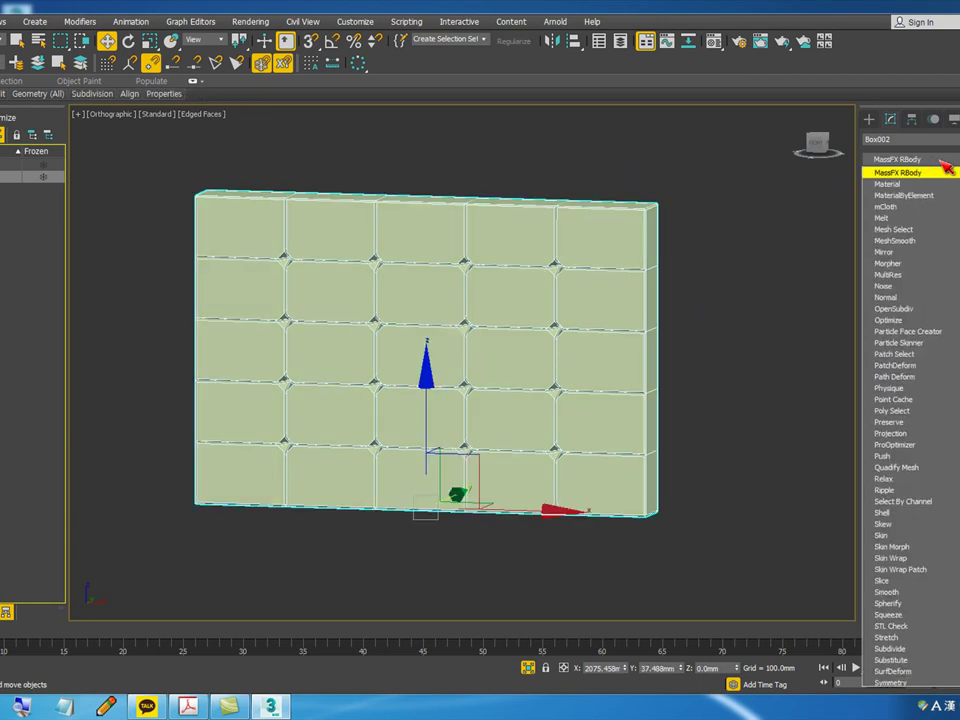
left_click(890, 243)
scroll(690, 311, "up", 2)
left_click(540, 317)
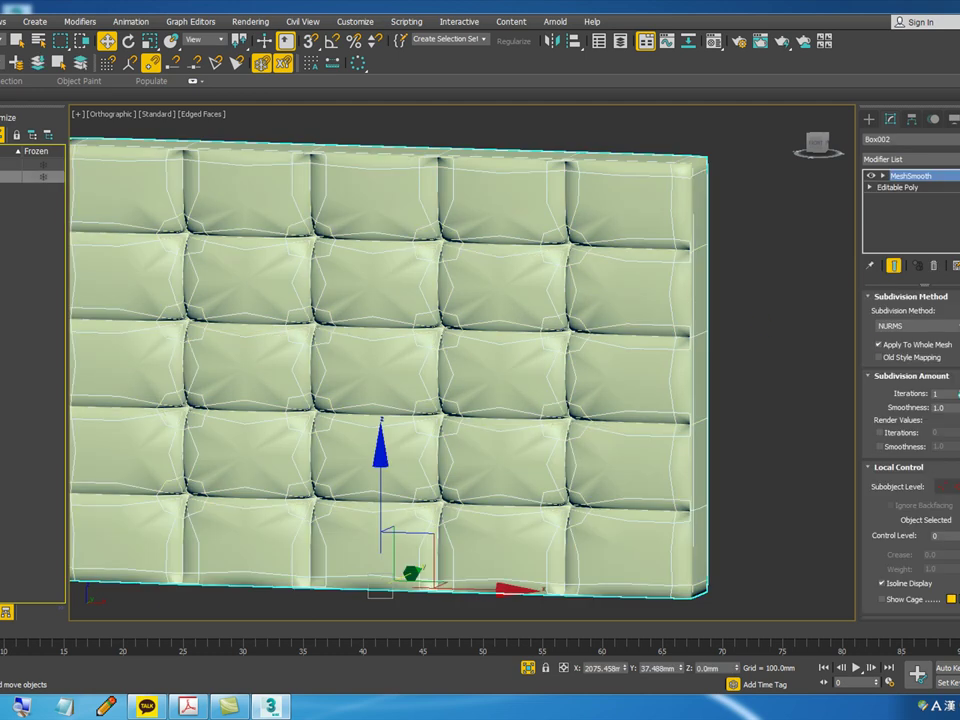
left_click(958, 391)
key("F4")
scroll(727, 334, "down", 2)
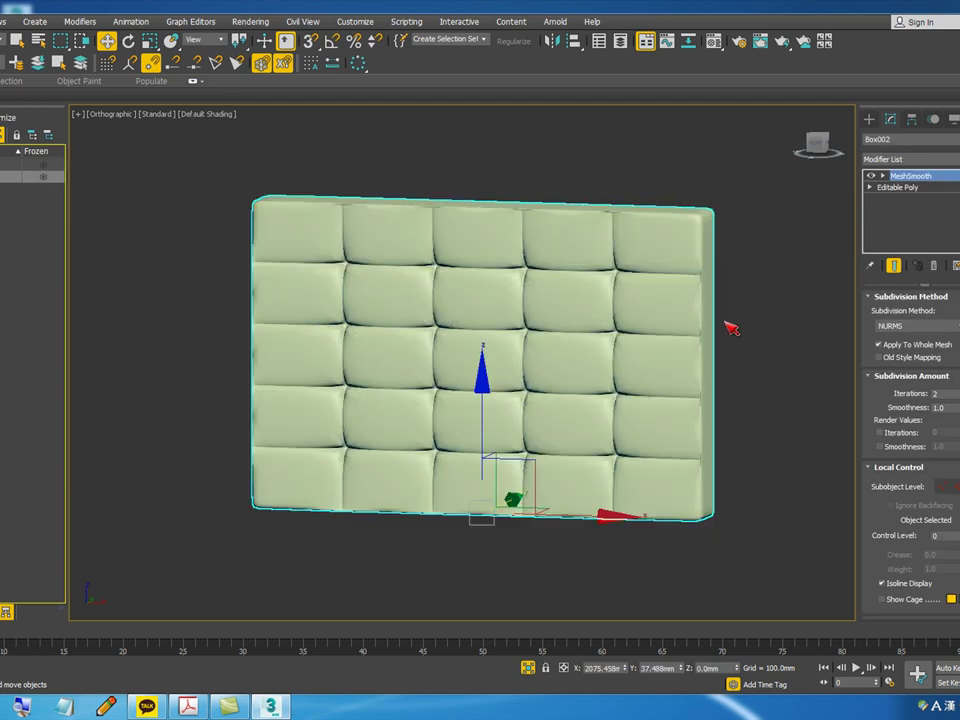
- Examine how the smoothed seams end at the panel's right and upper borders
scroll(711, 284, "up", 5)
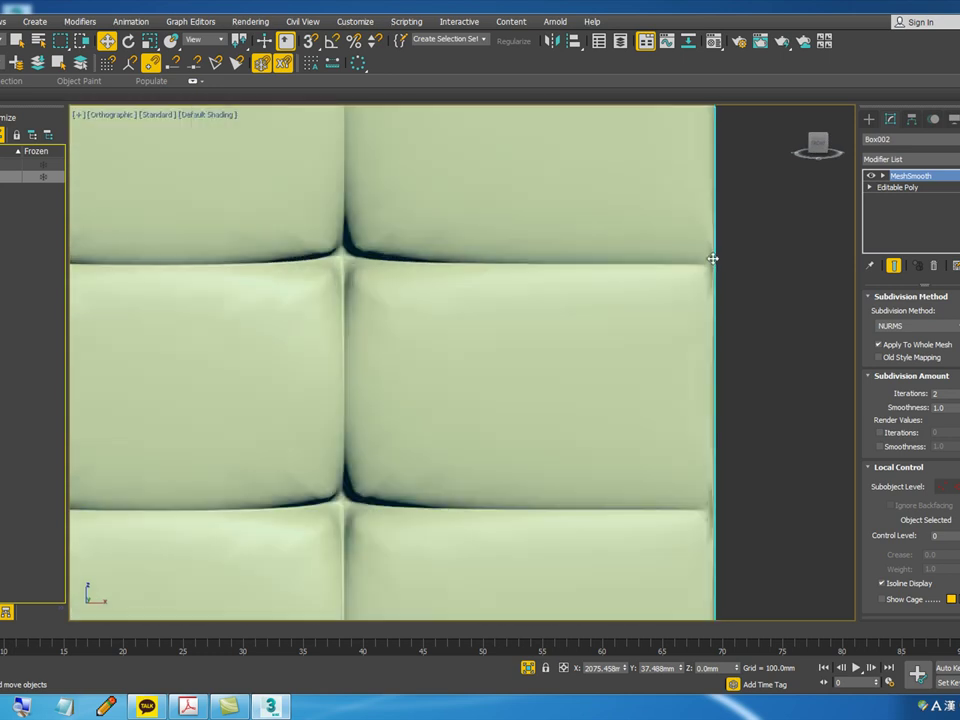
scroll(688, 270, "down", 5)
scroll(685, 254, "up", 5)
scroll(688, 280, "down", 5)
middle_click_drag(683, 310, 420, 206, "alt")
scroll(379, 214, "up", 5)
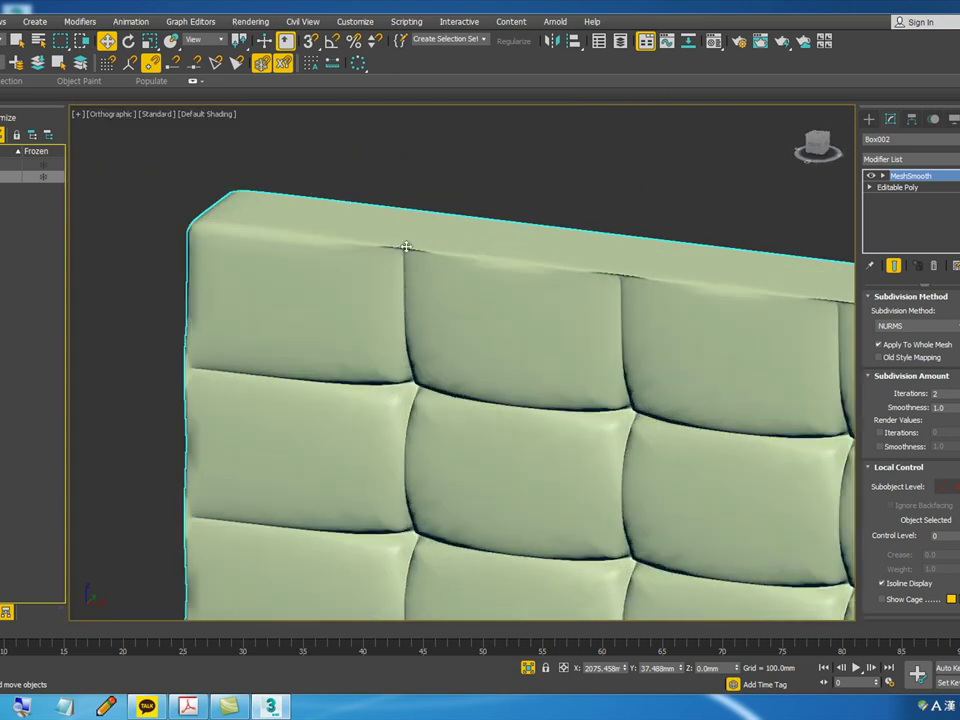
scroll(406, 244, "up", 3)
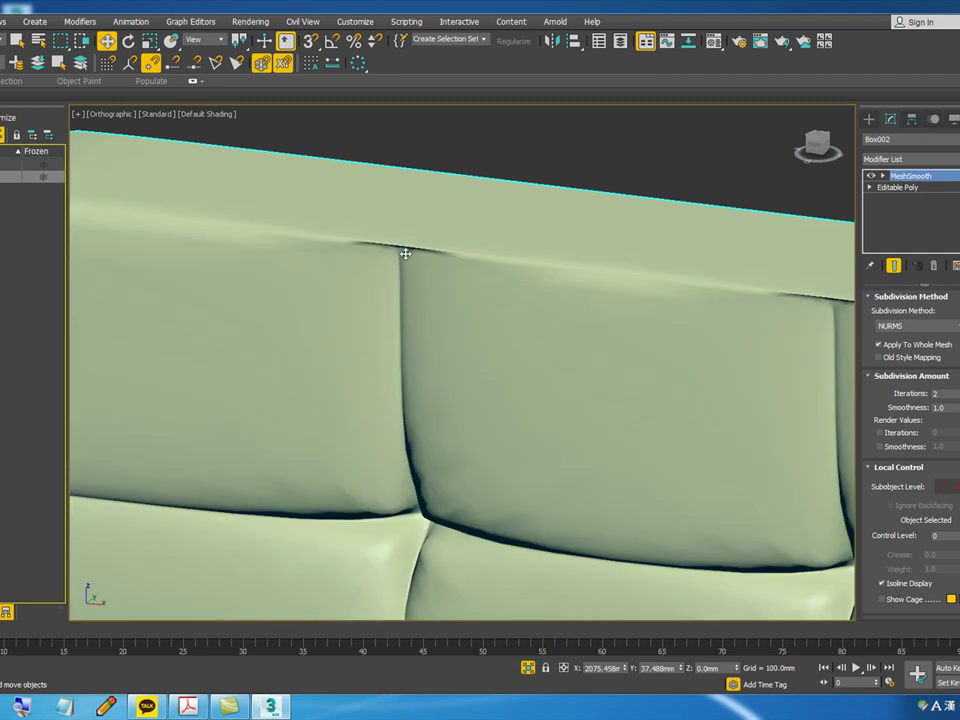
- Undo the MeshSmooth modifier and its iteration change on the second panel
key("ctrl+z")
key("ctrl+z")
key("ctrl+z")
key("ctrl+z")
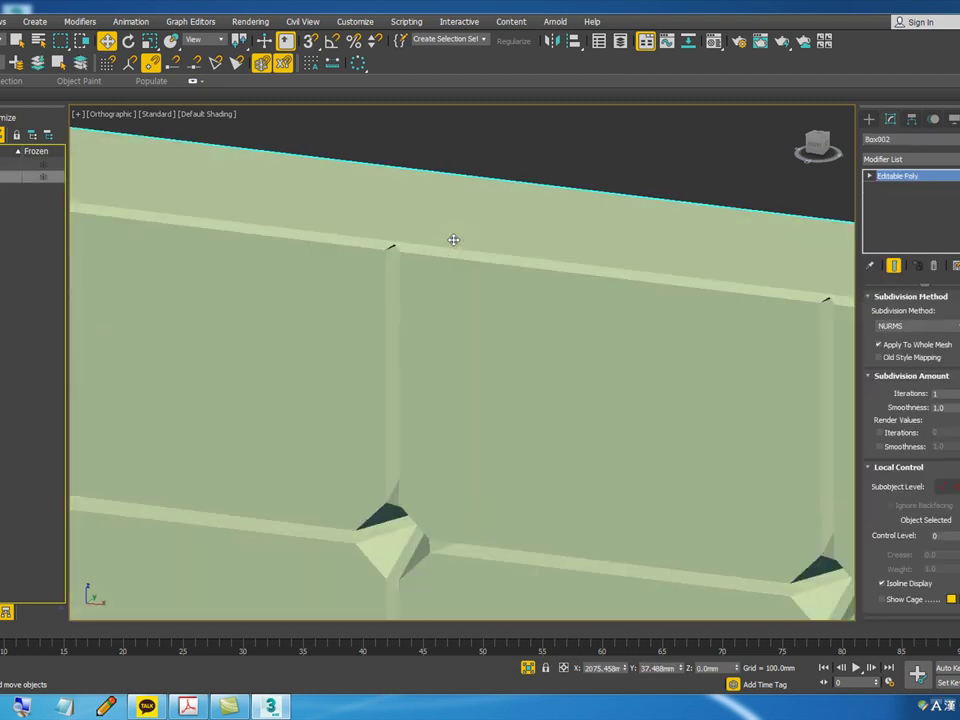
- Switch the panel to vertex editing with edged faces shown, and examine a horizontal groove's end at the right border
scroll(513, 236, "down", 6)
scroll(630, 395, "up", 10)
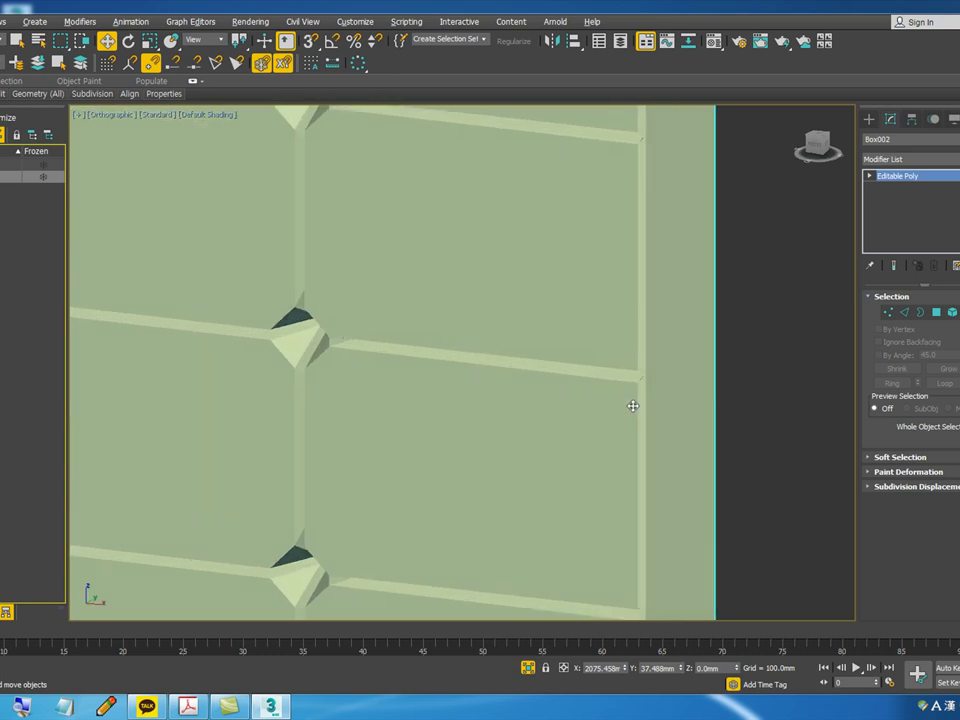
scroll(628, 370, "up", 4)
key("1")
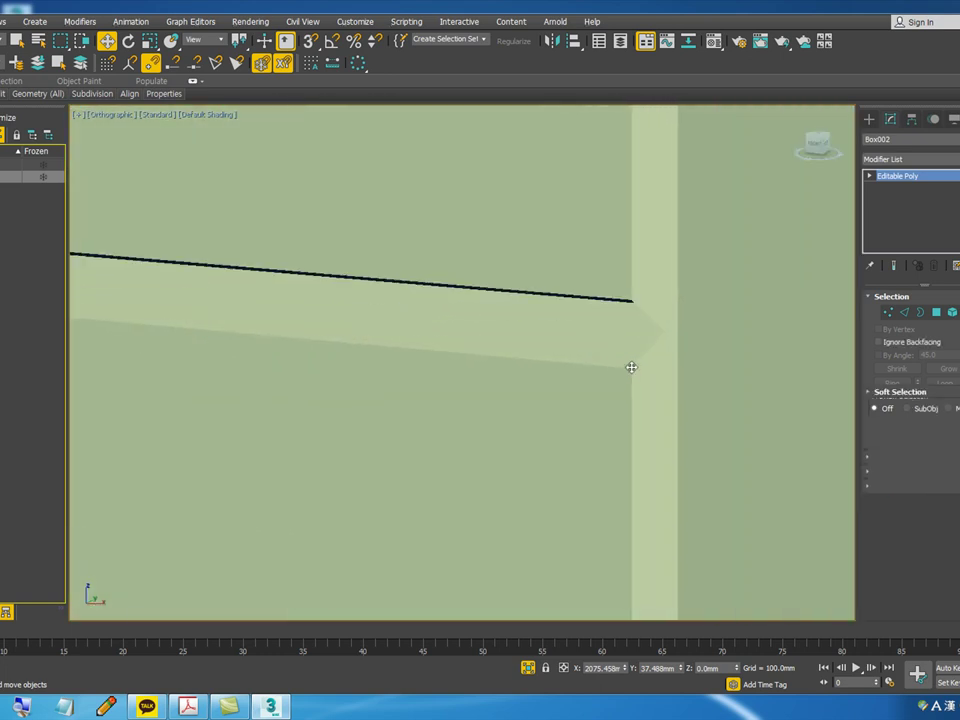
middle_click_drag(657, 354, 697, 276, "alt")
scroll(635, 351, "down", 3)
key("F4")
scroll(627, 353, "up", 2)
scroll(518, 262, "down", 3)
scroll(524, 252, "up", 5)
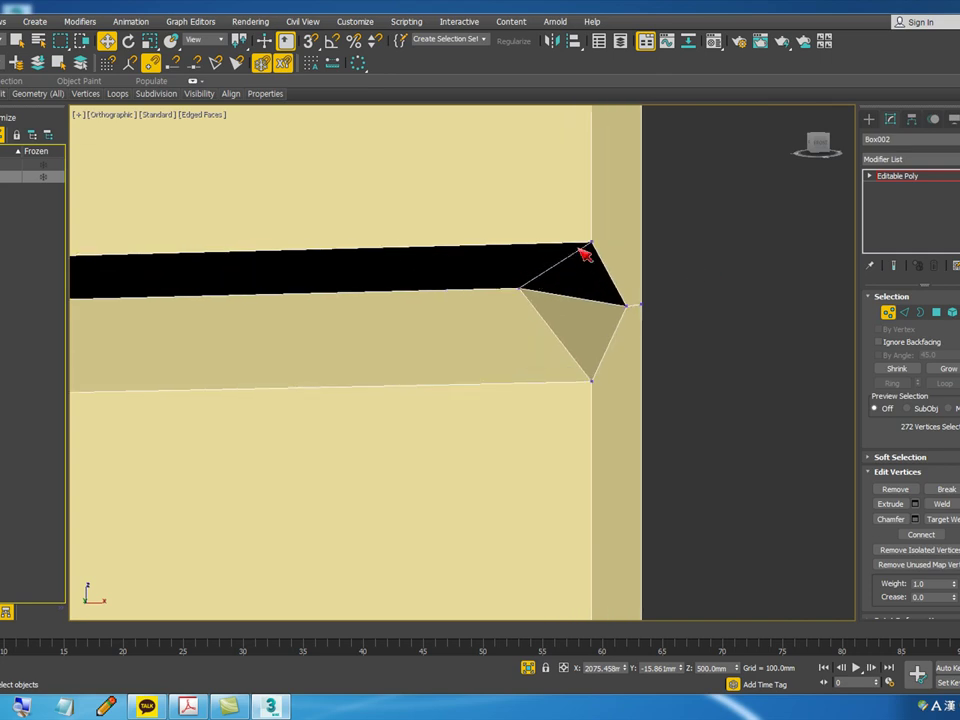
- Select the four vertices at the end of one horizontal groove beside the right border strip
scroll(687, 328, "down", 5)
middle_click_drag(684, 355, 654, 359, "alt")
scroll(722, 426, "up", 2)
scroll(728, 432, "up", 2)
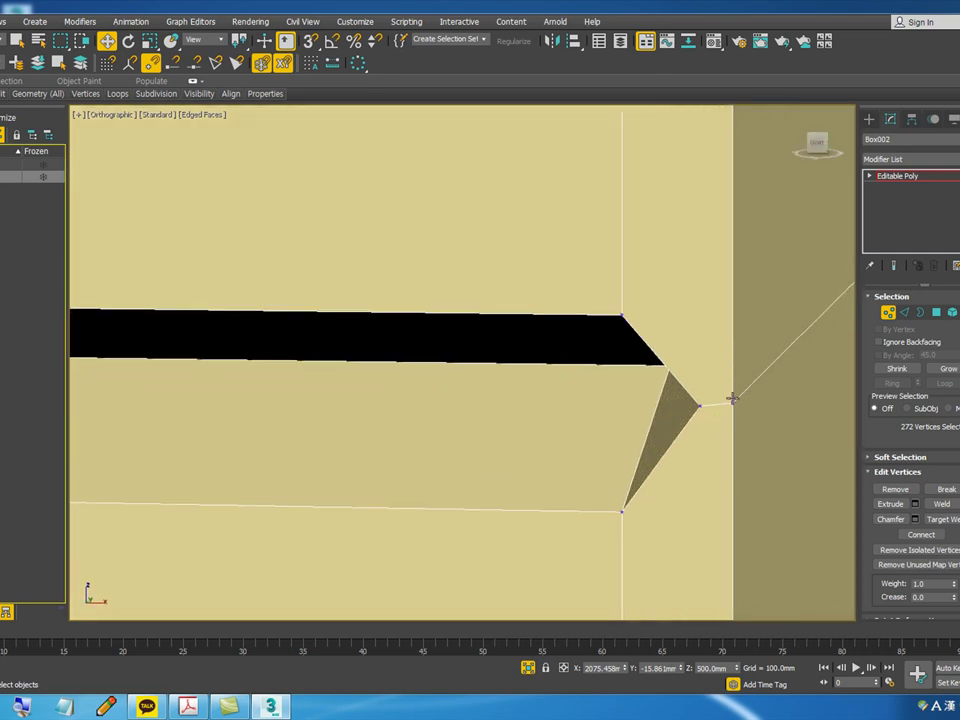
middle_click_drag(731, 398, 636, 343)
scroll(640, 346, "up", 2)
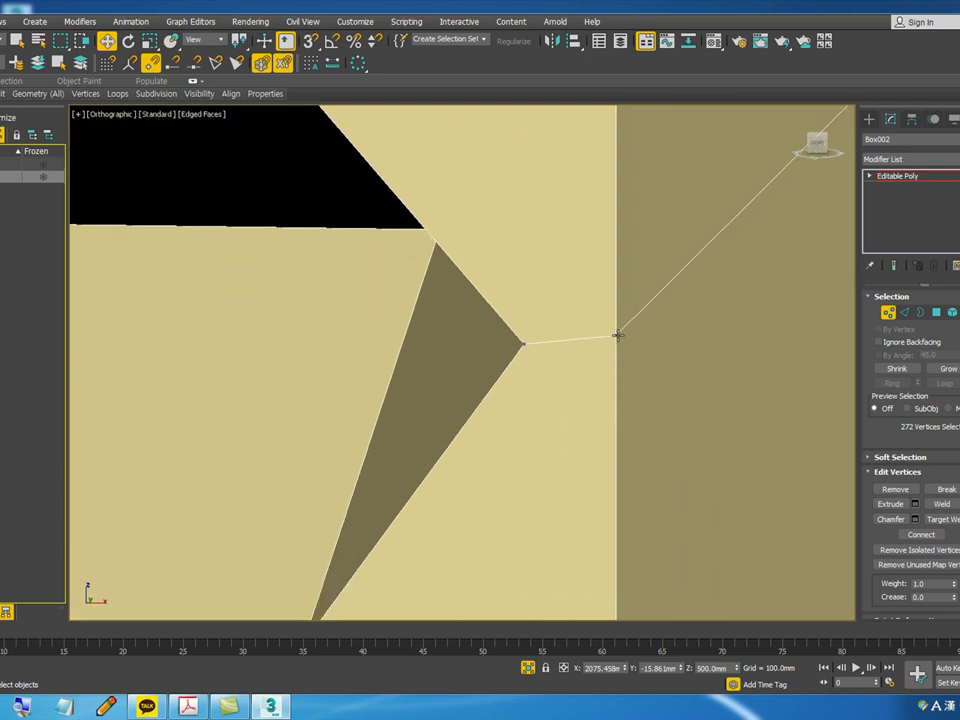
scroll(620, 340, "down", 5)
scroll(615, 347, "up", 3)
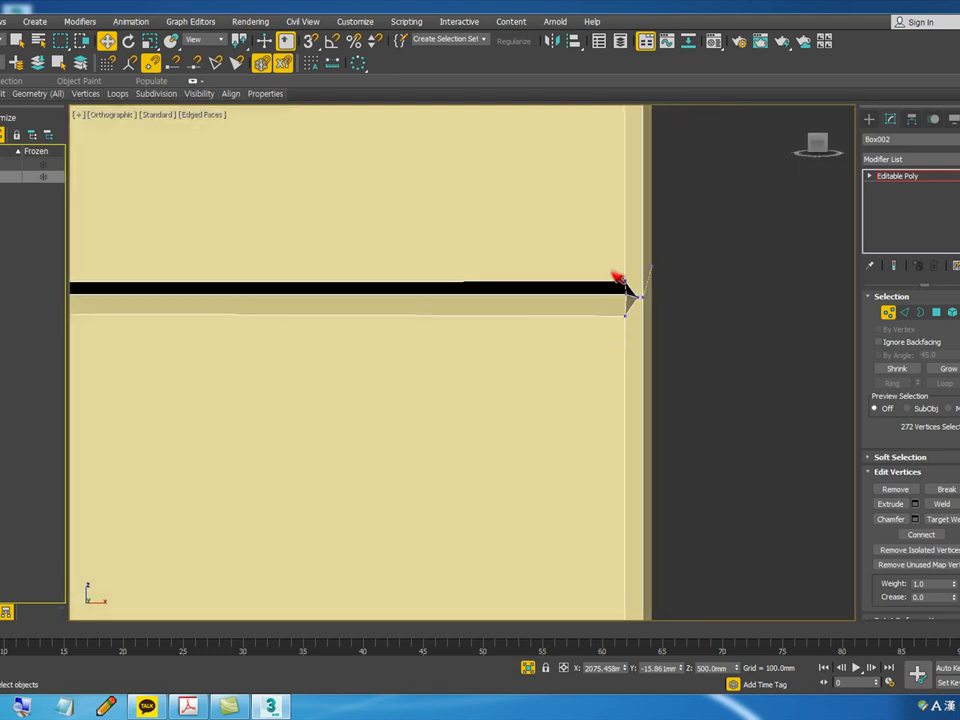
left_click_drag(608, 281, 677, 388)
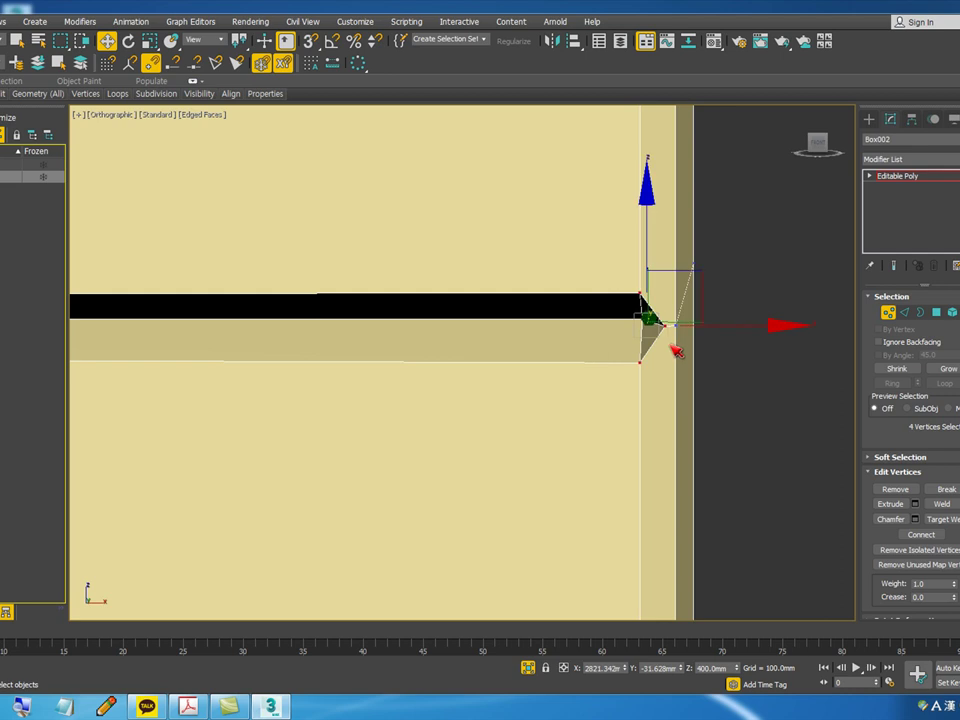
- Extend the selection to all similar groove-end vertices around the panel's perimeter
scroll(664, 318, "up", 2)
scroll(664, 318, "up", 2)
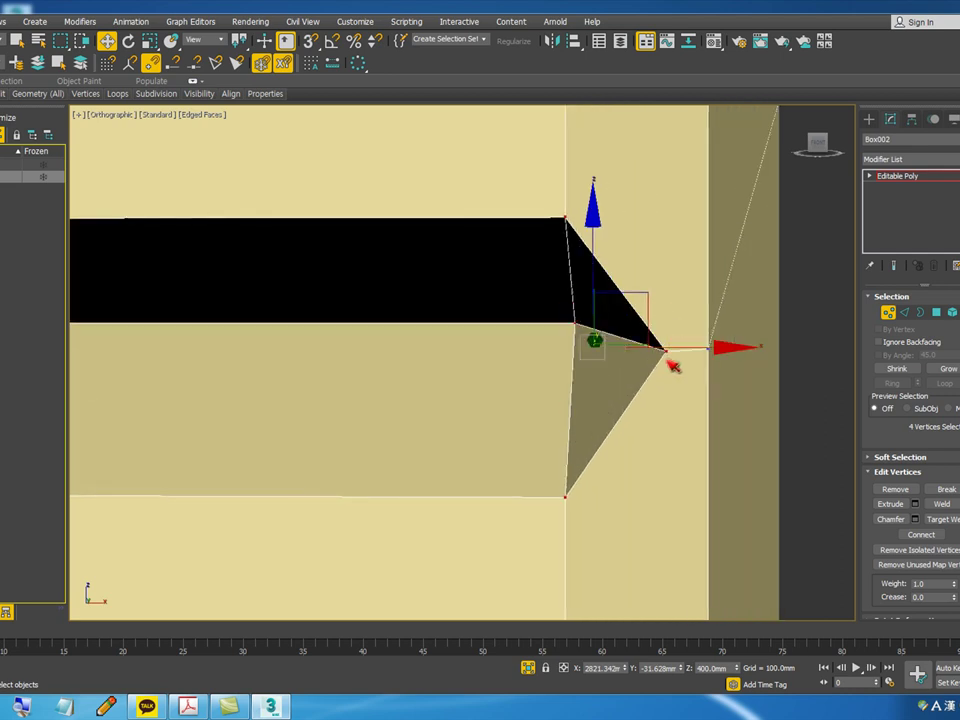
scroll(671, 364, "down", 6)
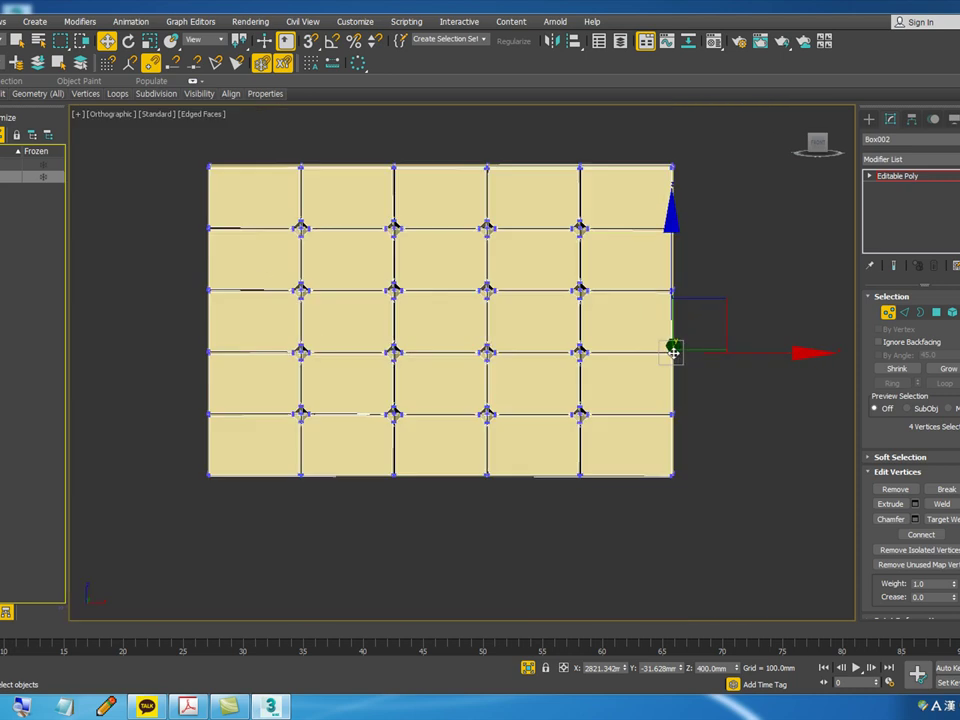
scroll(672, 354, "up", 4)
scroll(672, 354, "up", 3)
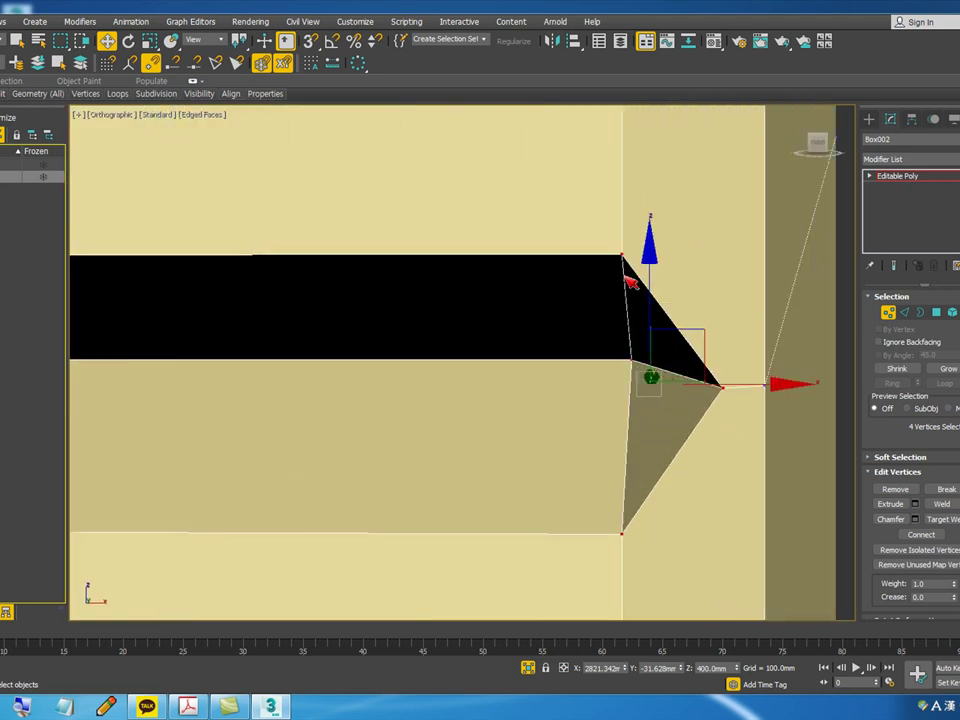
scroll(649, 334, "down", 4)
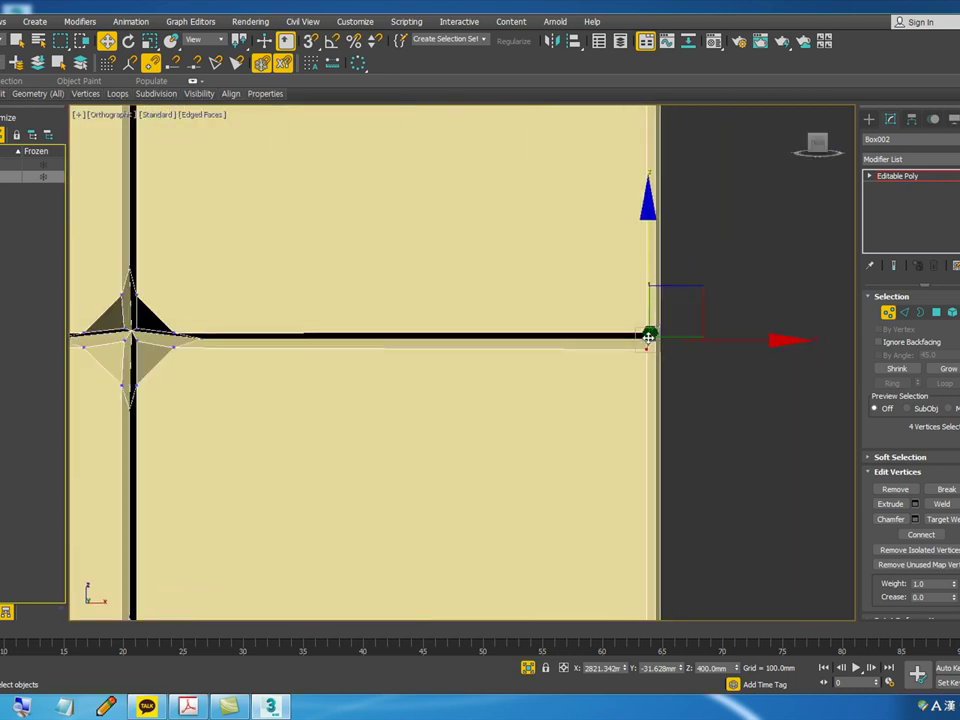
scroll(649, 334, "up", 3)
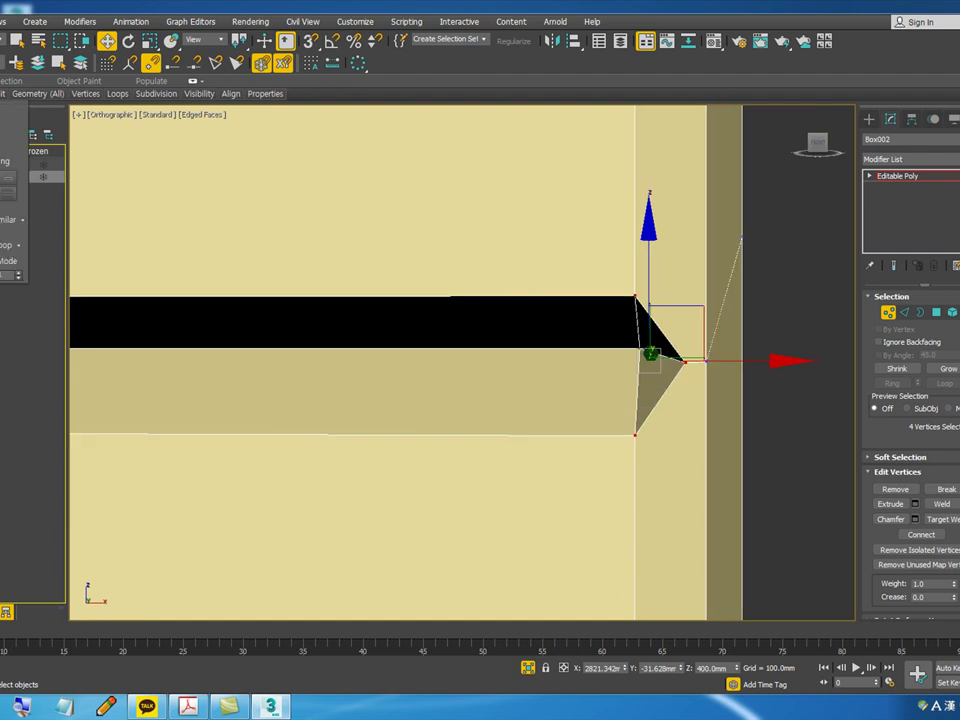
left_click(4, 224)
- Check the selected groove-end vertices along all four sides of the panel
scroll(545, 332, "down", 9)
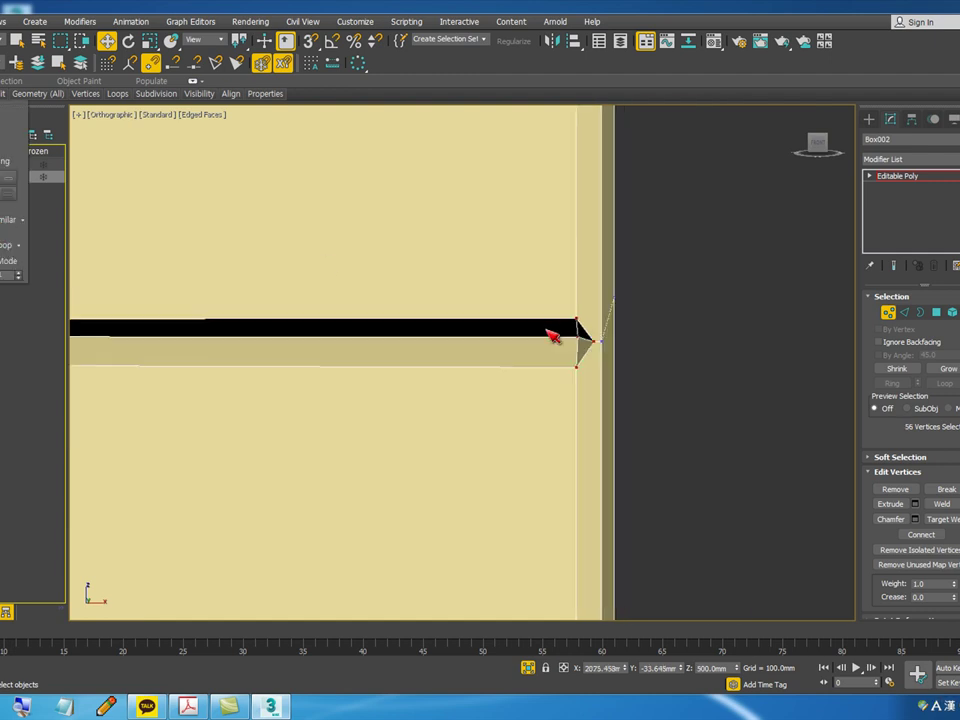
middle_click_drag(542, 238, 580, 380)
middle_click_drag(458, 303, 756, 281)
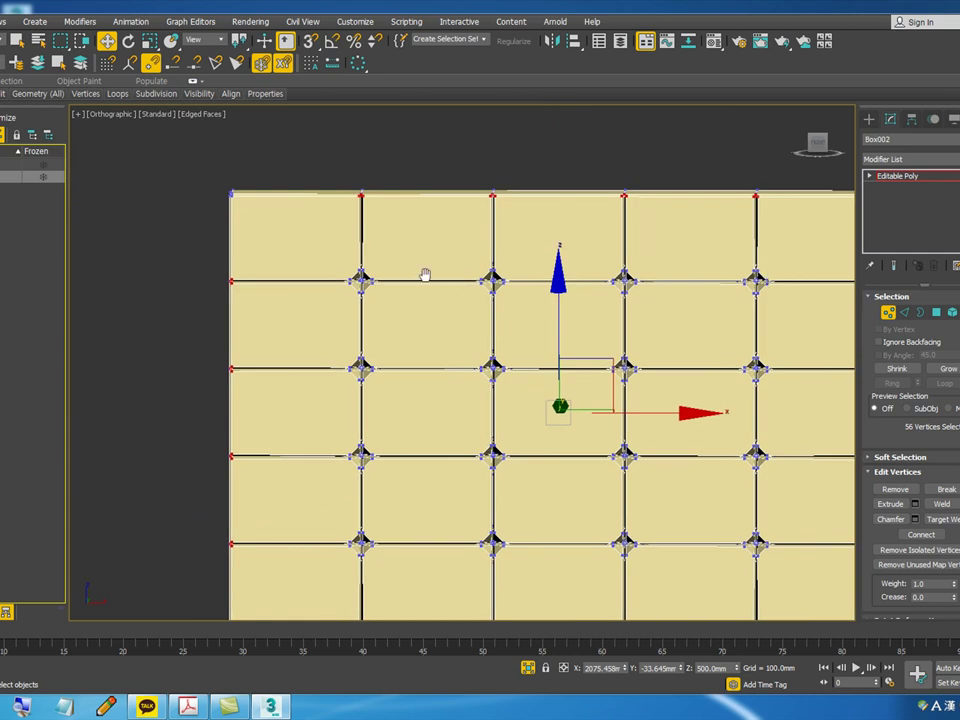
middle_click_drag(427, 277, 484, 185)
middle_click_drag(461, 396, 342, 237)
middle_click_drag(673, 361, 596, 387)
middle_click_drag(723, 367, 608, 424)
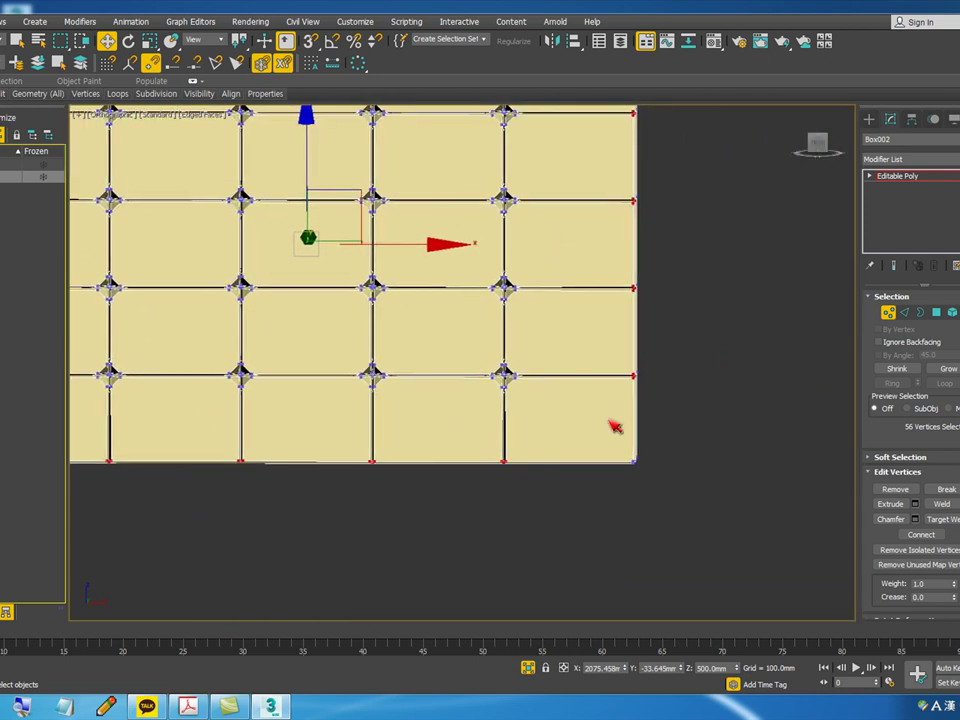
- Weld the selected groove-end vertices with a raised weld threshold so each seam closes to a point, and check the upper border
scroll(653, 285, "up", 9)
scroll(604, 312, "up", 1)
right_click(600, 262)
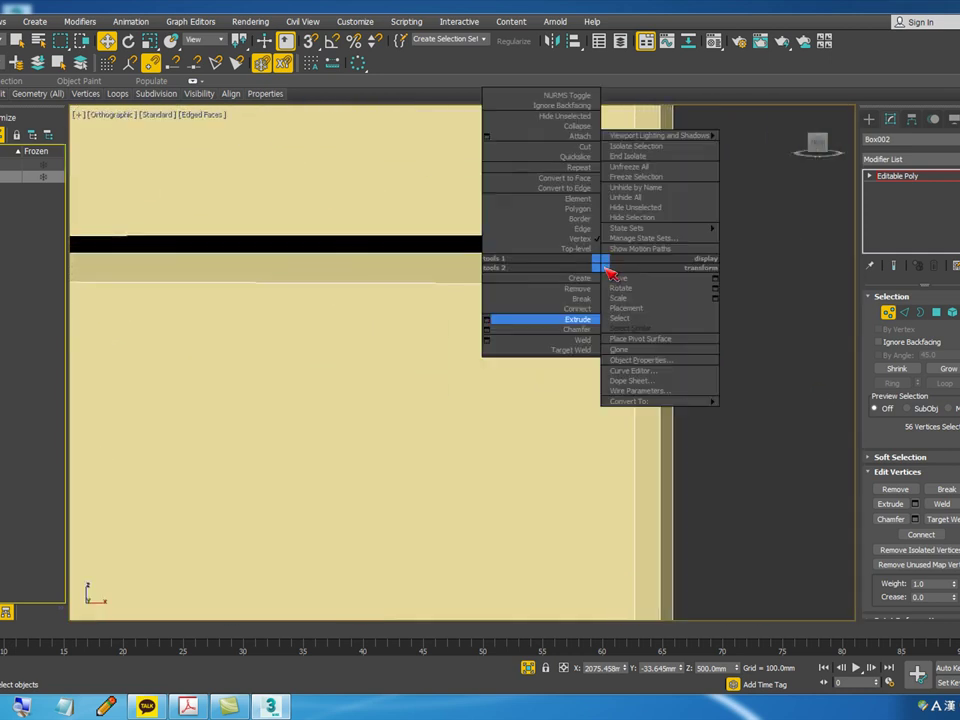
left_click(487, 340)
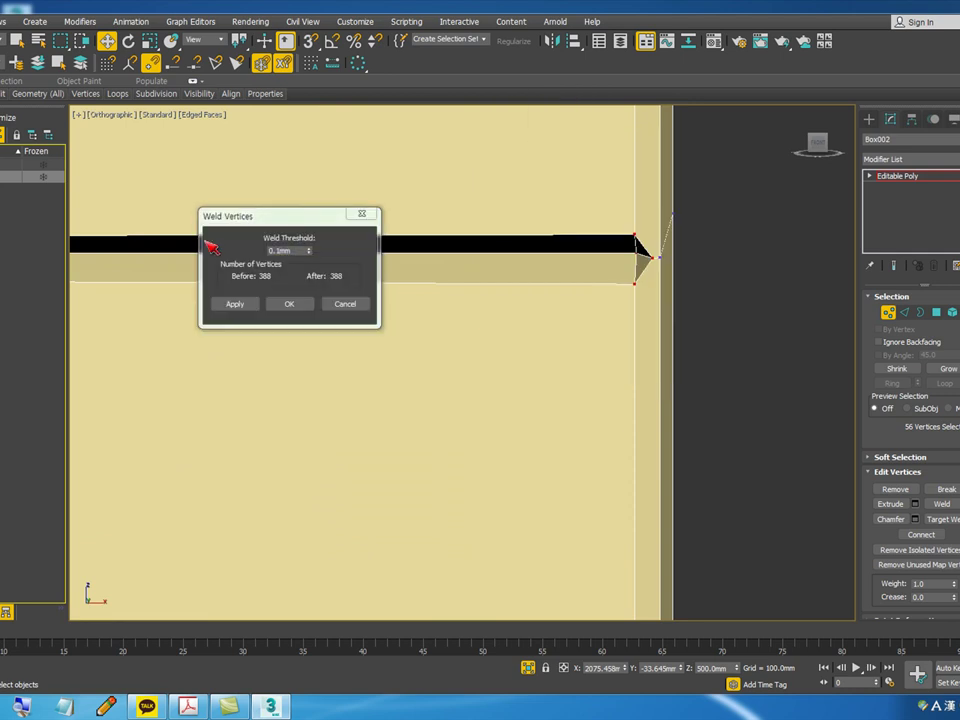
left_click(310, 252)
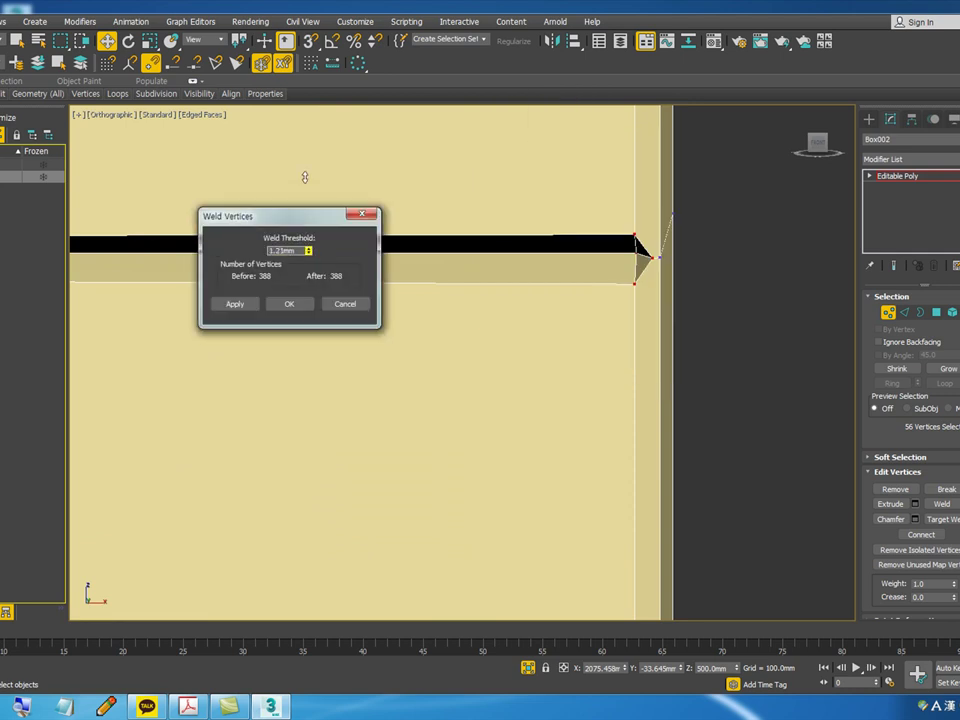
left_click_drag(318, 535, 356, 470)
left_click(286, 305)
scroll(536, 420, "down", 8)
middle_click_drag(490, 459, 482, 482, "alt")
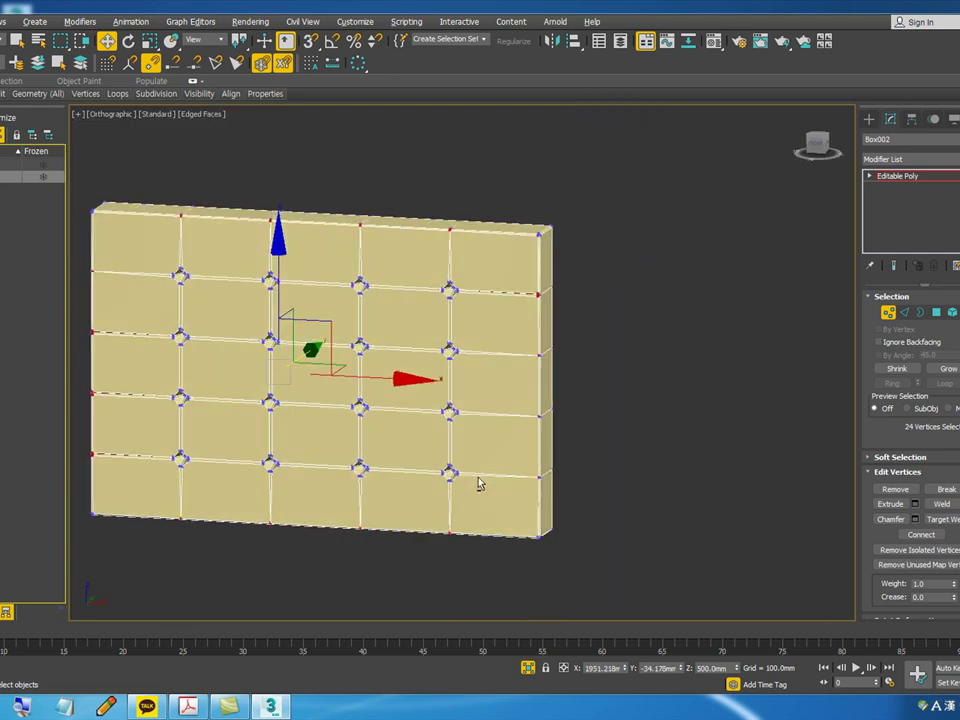
scroll(448, 222, "up", 10)
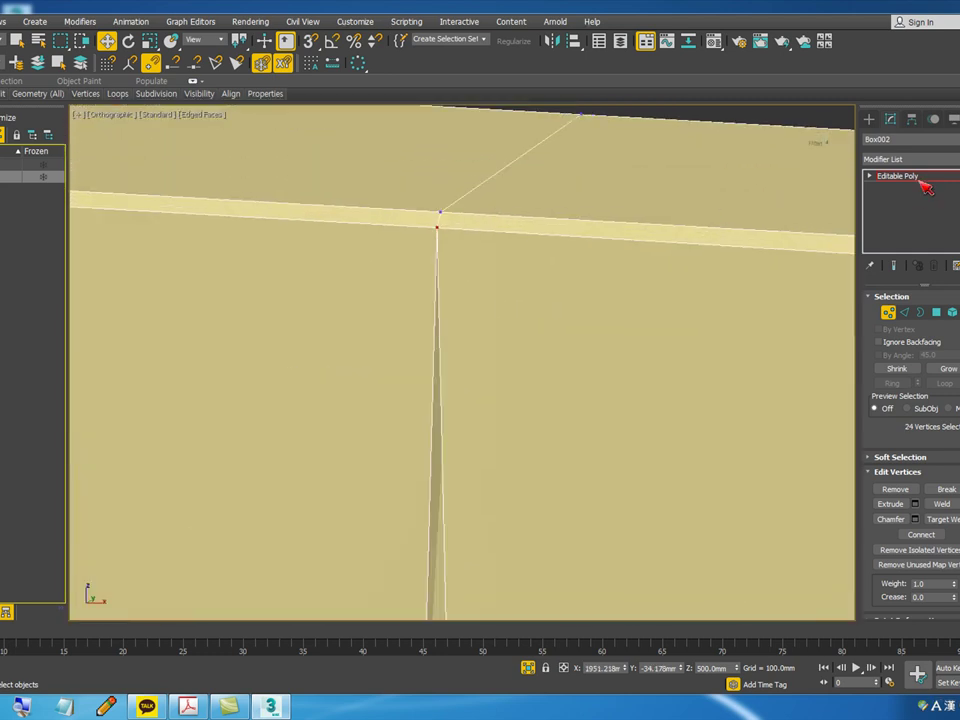
- Apply MeshSmooth with 2 iterations to the welded panel, hide the edge display and deselect the panel
left_click(915, 177)
left_click(905, 159)
scroll(930, 250, "down", 10)
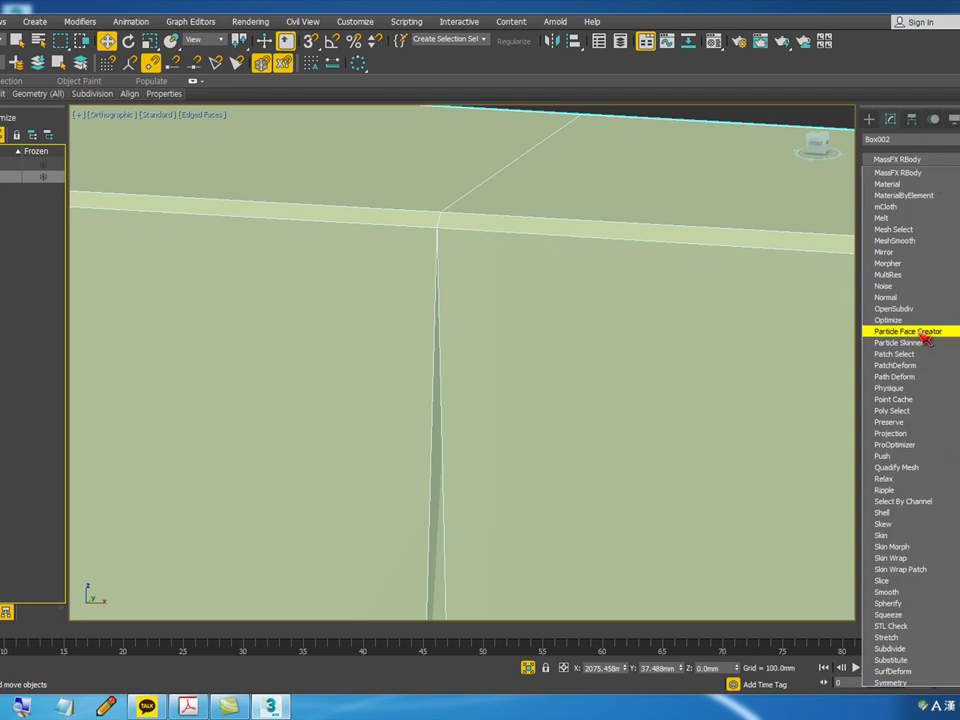
left_click(905, 241)
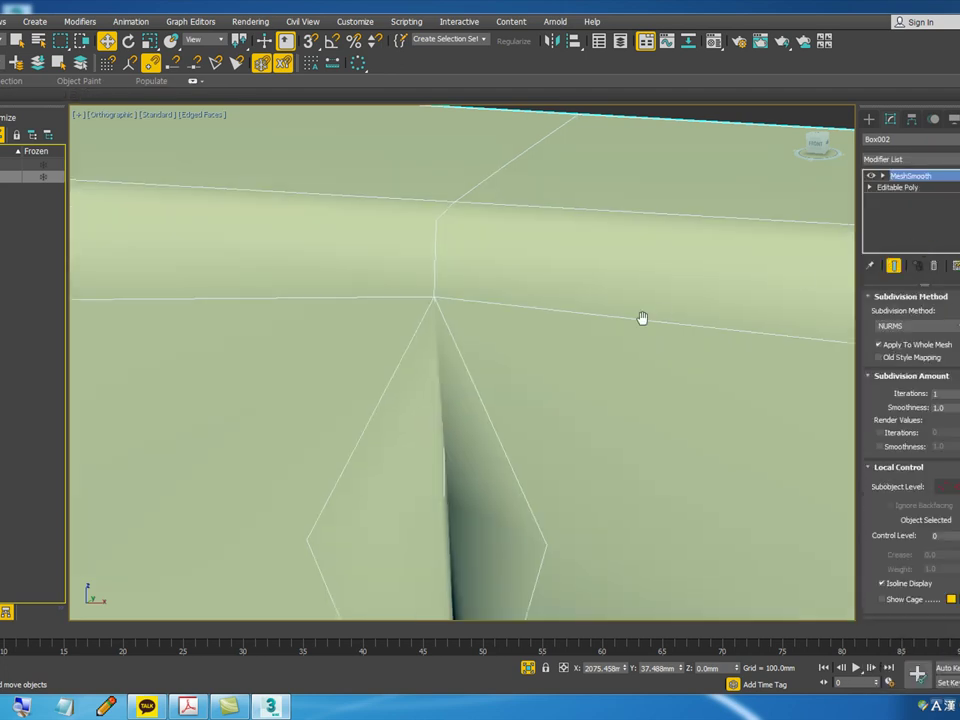
scroll(628, 290, "down", 10)
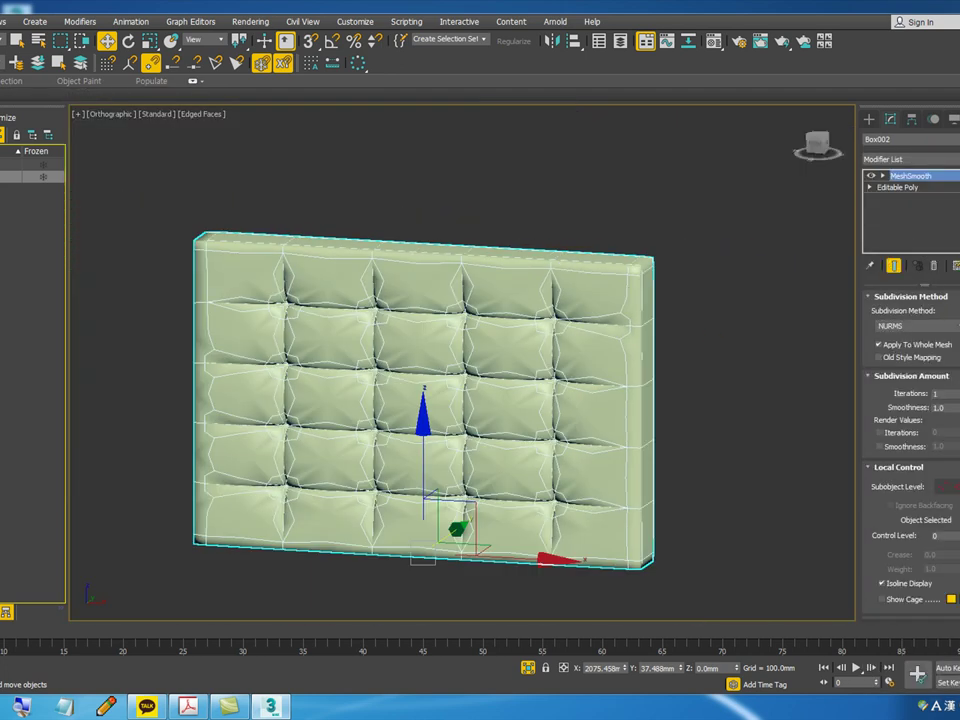
key("F4")
left_click(778, 418)
- Examine the smoothed panel's tapered seams near the borders and reselect the panel
scroll(401, 422, "up", 3)
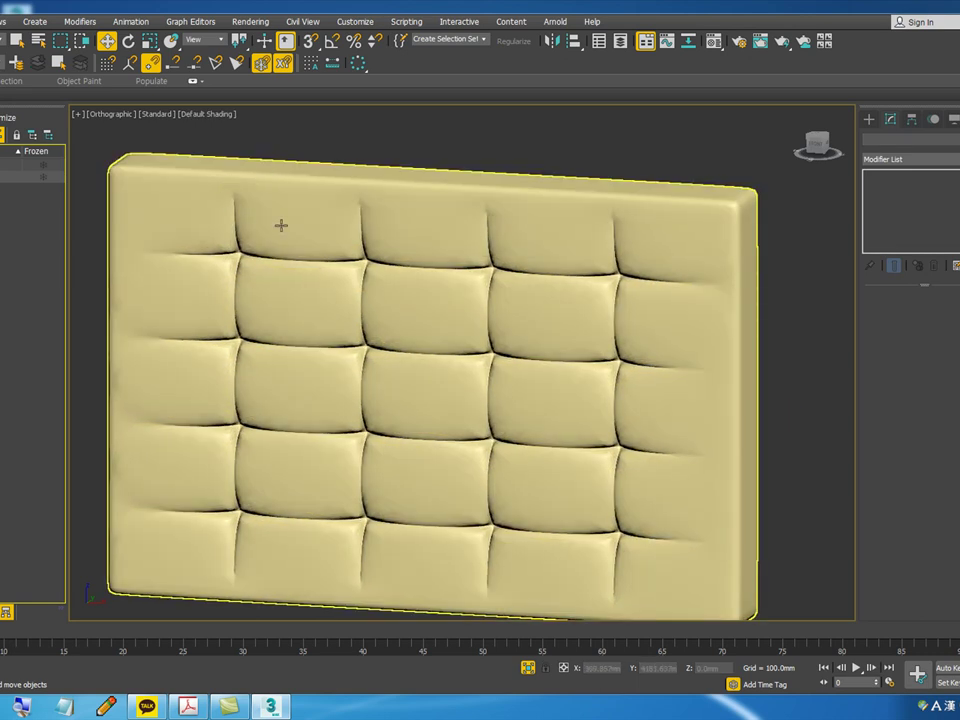
scroll(365, 307, "down", 2)
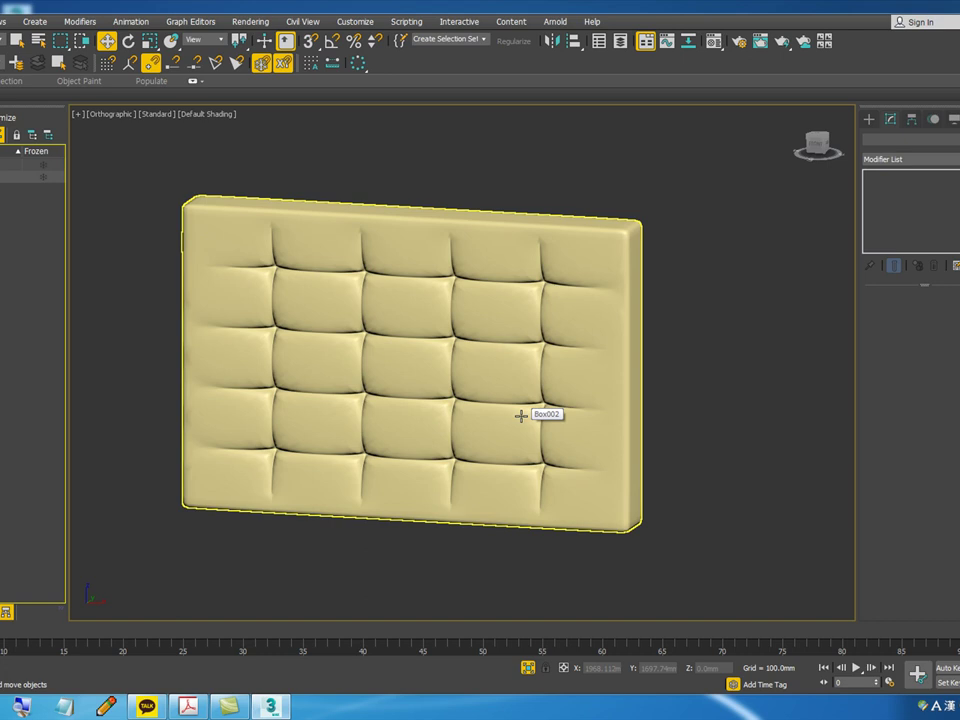
left_click(725, 458)
scroll(727, 458, "down", 2)
scroll(718, 456, "up", 2)
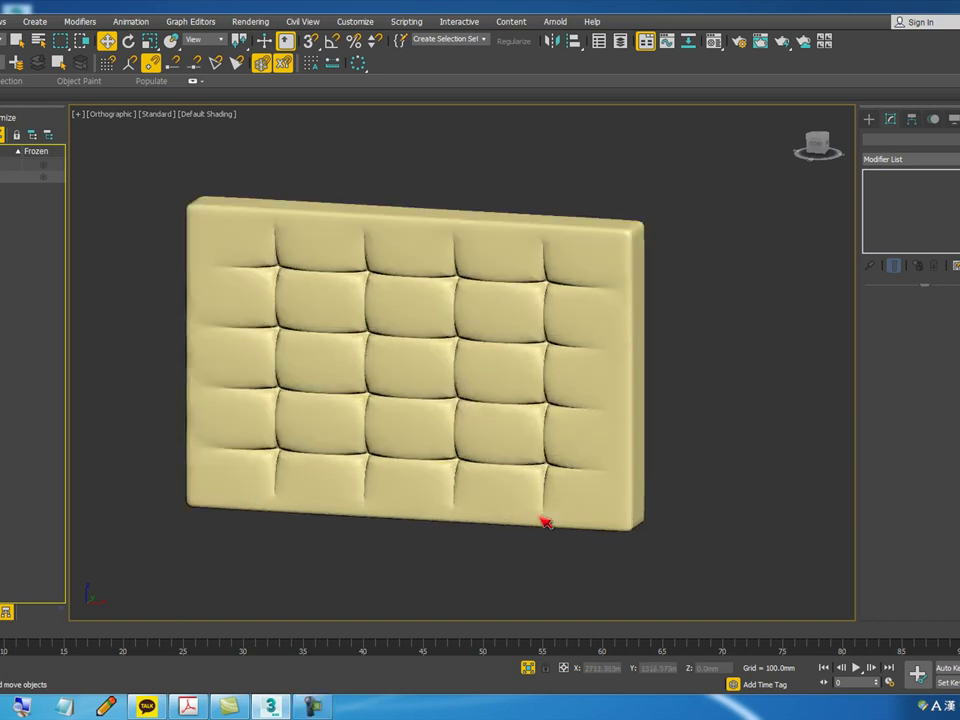
left_click(598, 305)
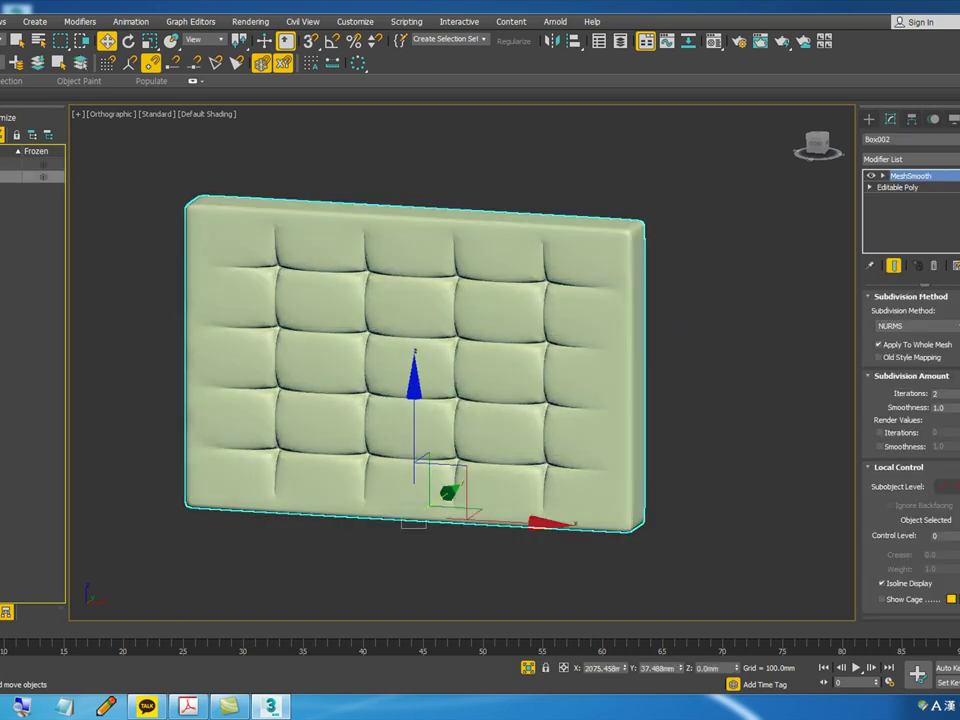
- Check the smoothed cushions up close, and turn off the MeshSmooth effect on the panel
left_click(958, 396)
left_click(788, 397)
scroll(472, 320, "up", 4)
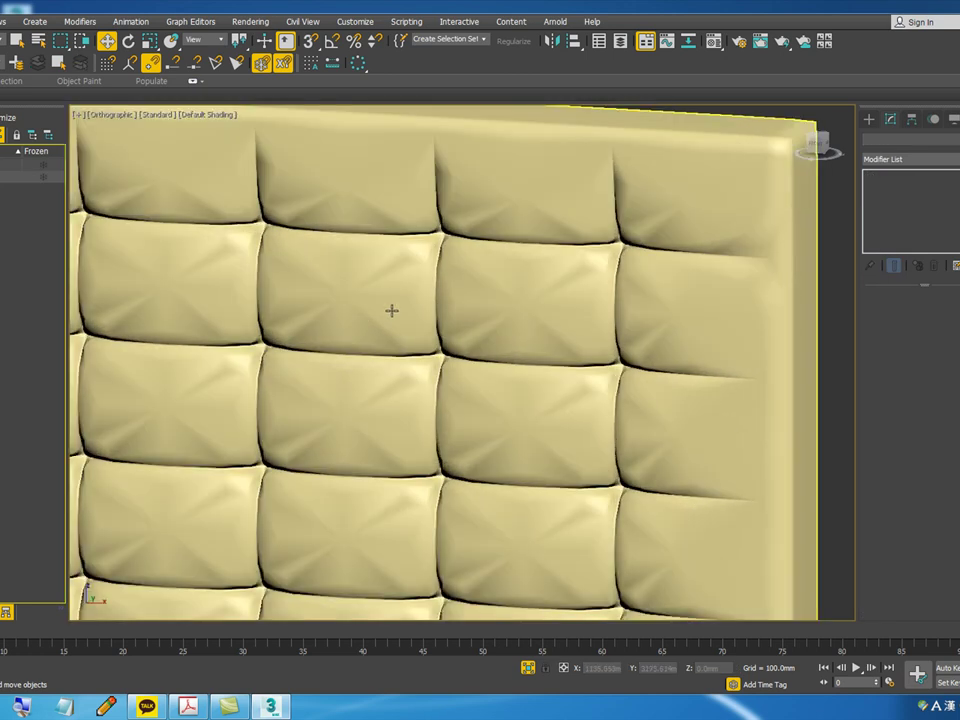
left_click(372, 293)
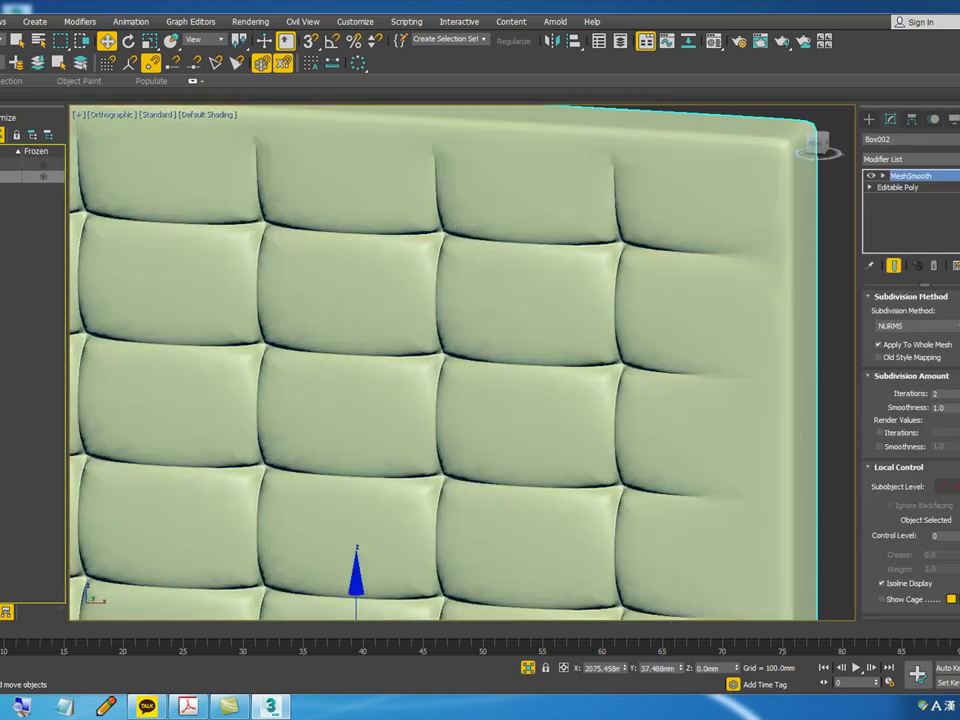
scroll(510, 328, "down", 3)
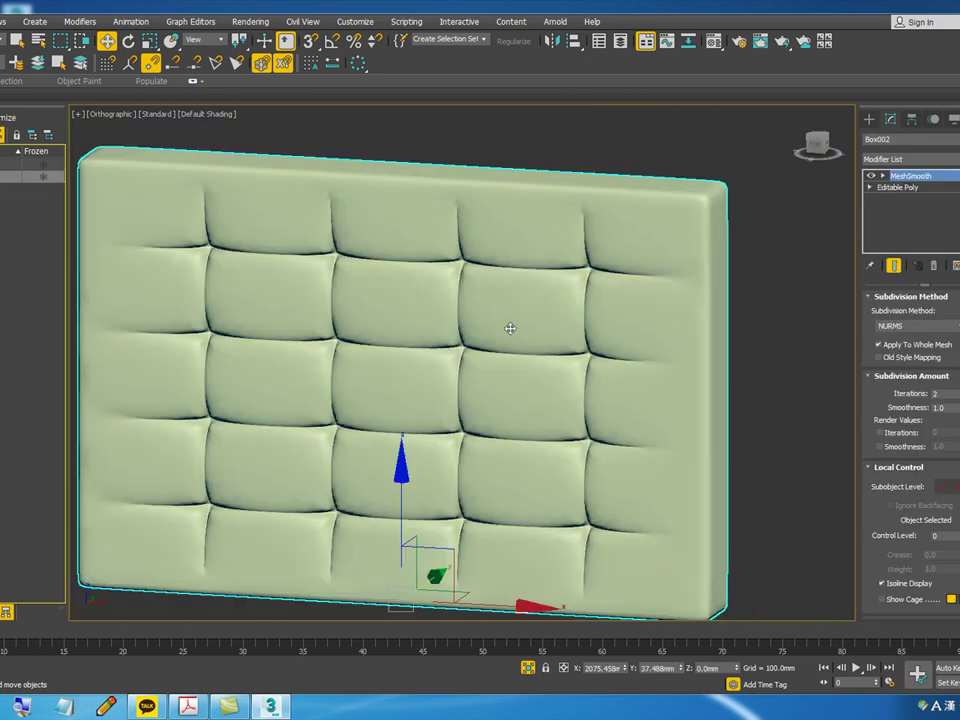
right_click(914, 180)
left_click(873, 177)
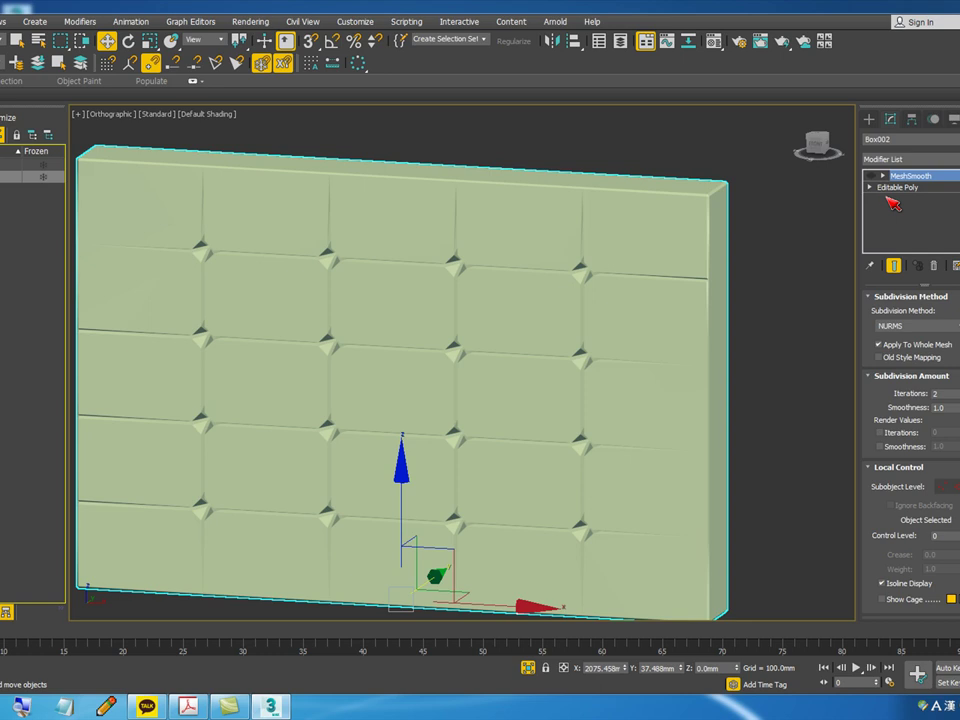
- Show the panel as a wireframe in the Left view and enter vertex editing on its Editable Poly level
scroll(524, 418, "down", 3)
key("l")
middle_click_drag(512, 375, 594, 513)
key("F3")
scroll(563, 413, "down", 3)
scroll(632, 388, "down", 1)
scroll(615, 304, "up", 1)
middle_click_drag(615, 304, 531, 310)
scroll(531, 310, "down", 2)
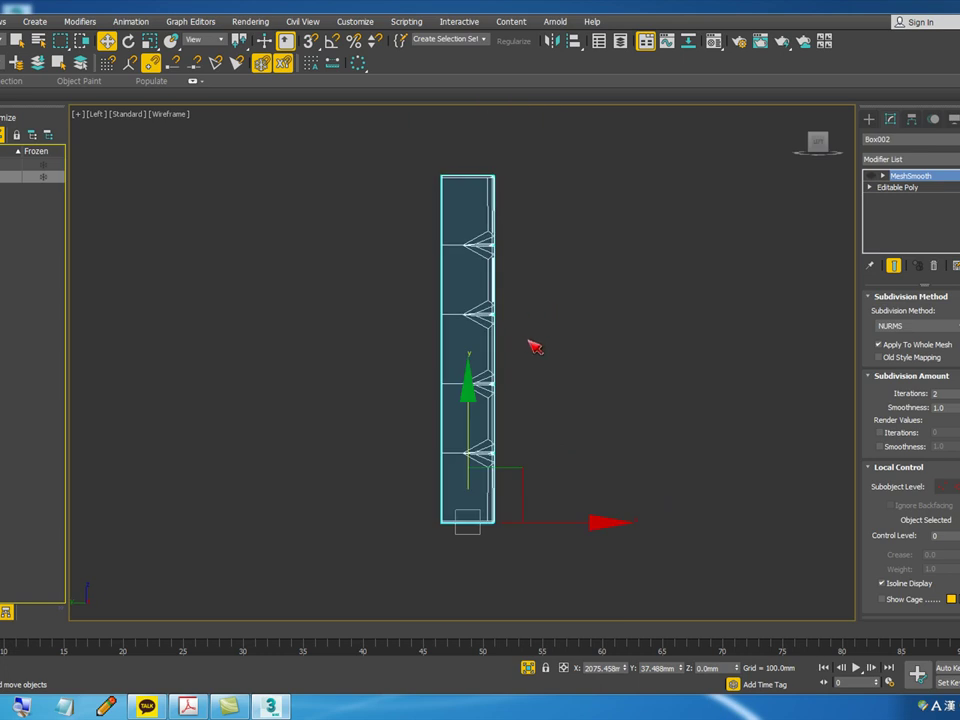
left_click(870, 187)
left_click(895, 199)
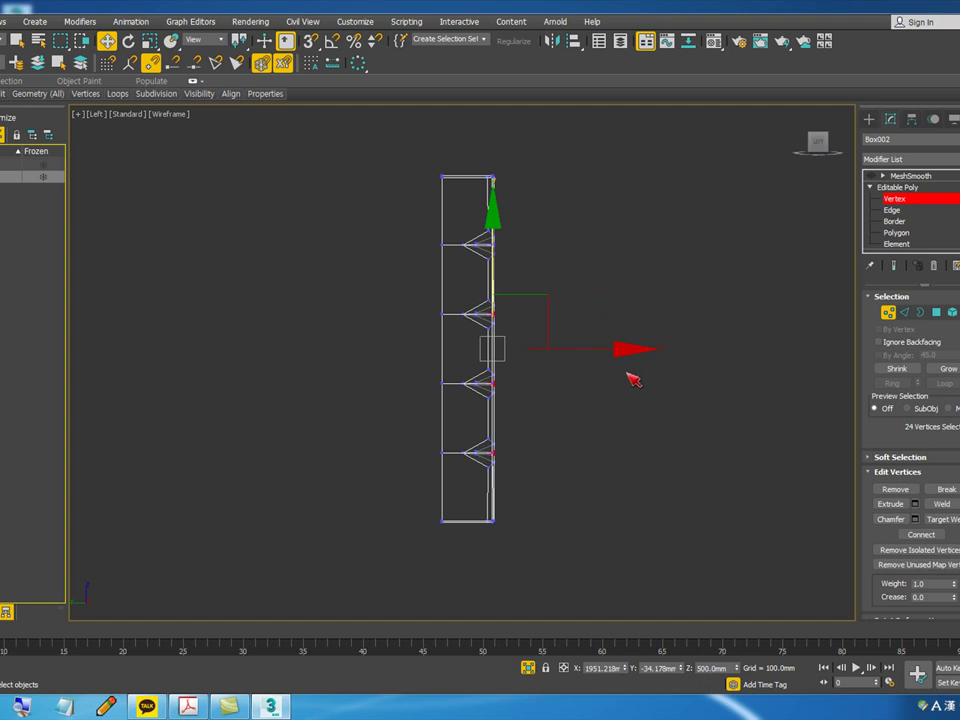
- Clear the vertex selection and select only the innermost dimple vertices of the uppermost seam row in the Left view
left_click(490, 233)
scroll(490, 233, "up", 5)
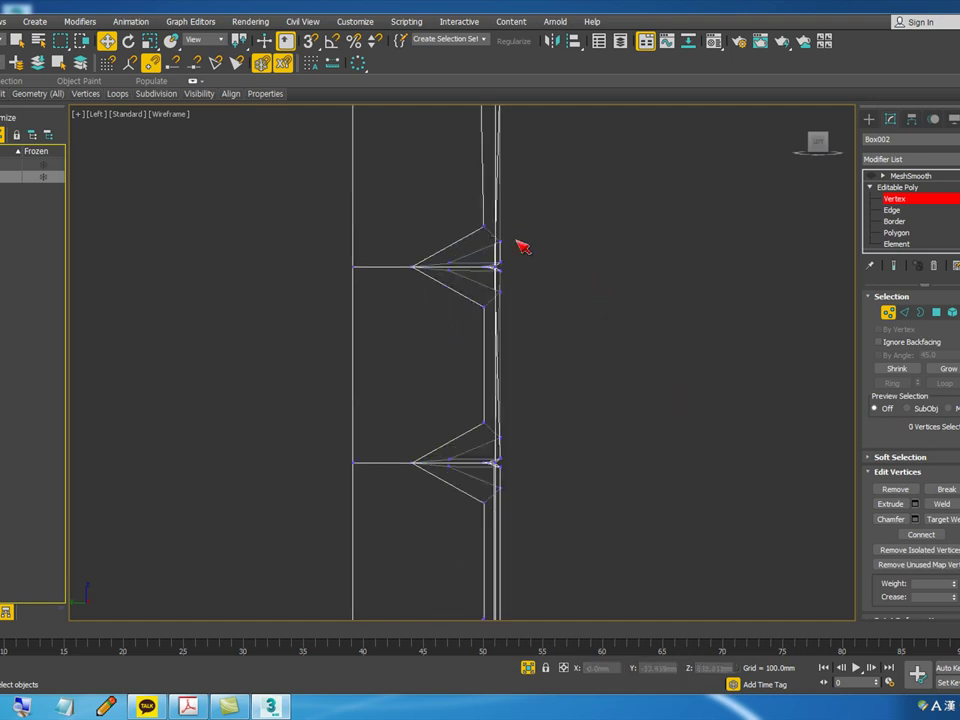
scroll(550, 234, "down", 5)
scroll(568, 270, "up", 2)
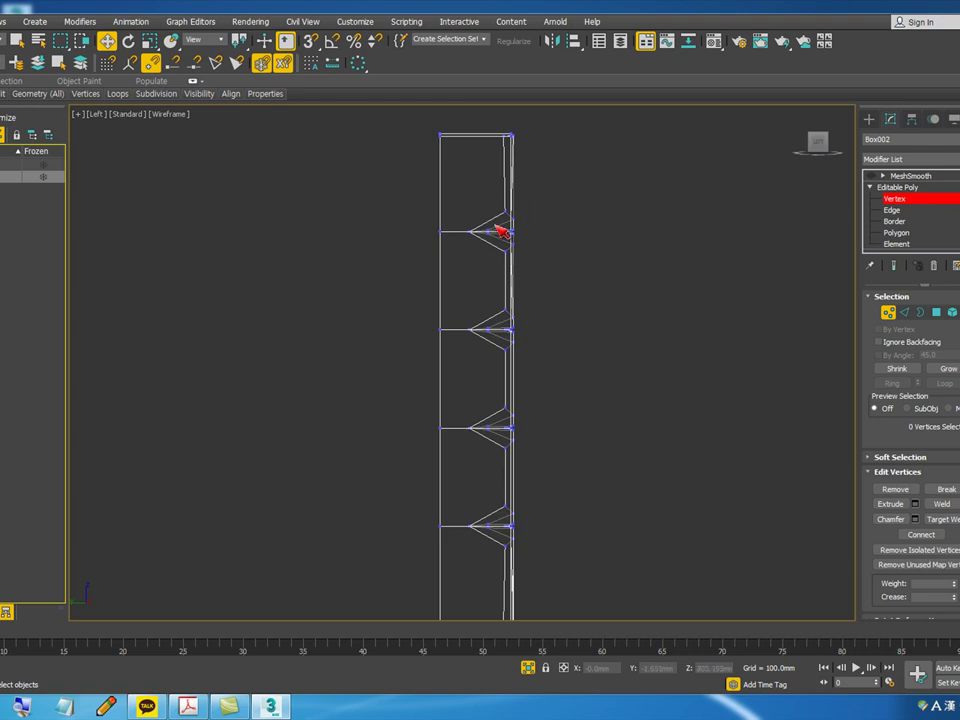
scroll(511, 224, "up", 8)
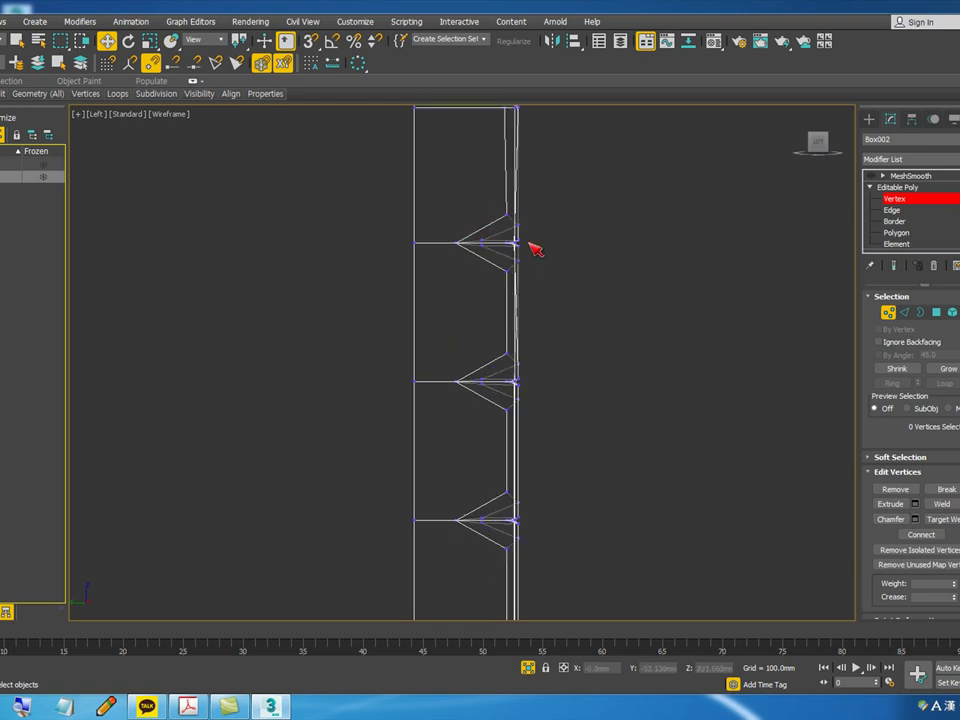
scroll(470, 390, "down", 8)
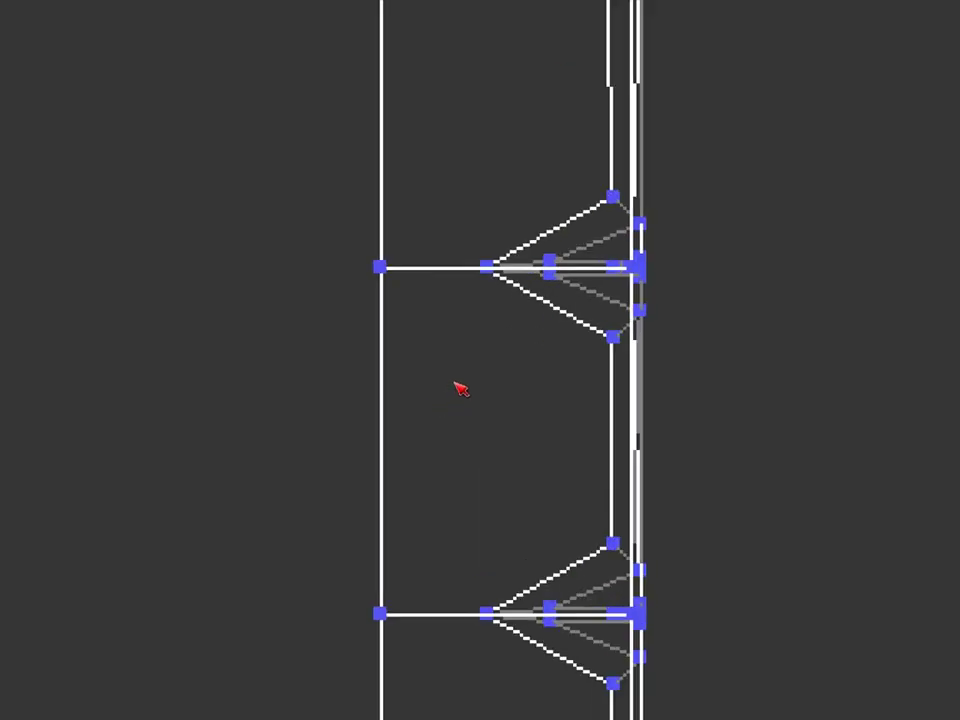
left_click_drag(581, 165, 680, 403)
left_click(469, 206)
left_click_drag(424, 194, 519, 275)
left_click_drag(455, 374, 463, 446)
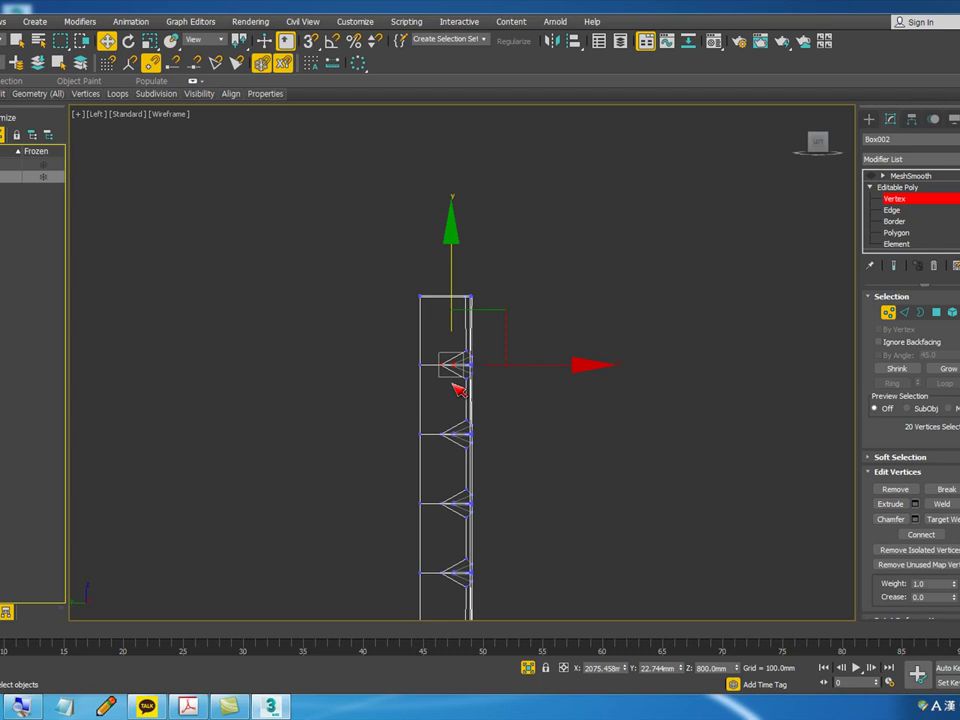
- Examine the selected inner vertices of the uppermost dimple row from an angled view
middle_click_drag(456, 388, 413, 401, "alt")
scroll(388, 392, "up", 5)
scroll(228, 385, "up", 5)
scroll(282, 402, "up", 3)
middle_click_drag(282, 402, 464, 336, "alt")
scroll(291, 416, "down", 5)
scroll(557, 435, "down", 2)
scroll(388, 320, "up", 6)
scroll(432, 316, "down", 5)
scroll(414, 358, "up", 4)
scroll(420, 380, "down", 4)
- Select the inner vertices of all four dimple rows from the Left view and check them at an angle
key("l")
scroll(490, 320, "down", 3)
scroll(465, 300, "up", 5)
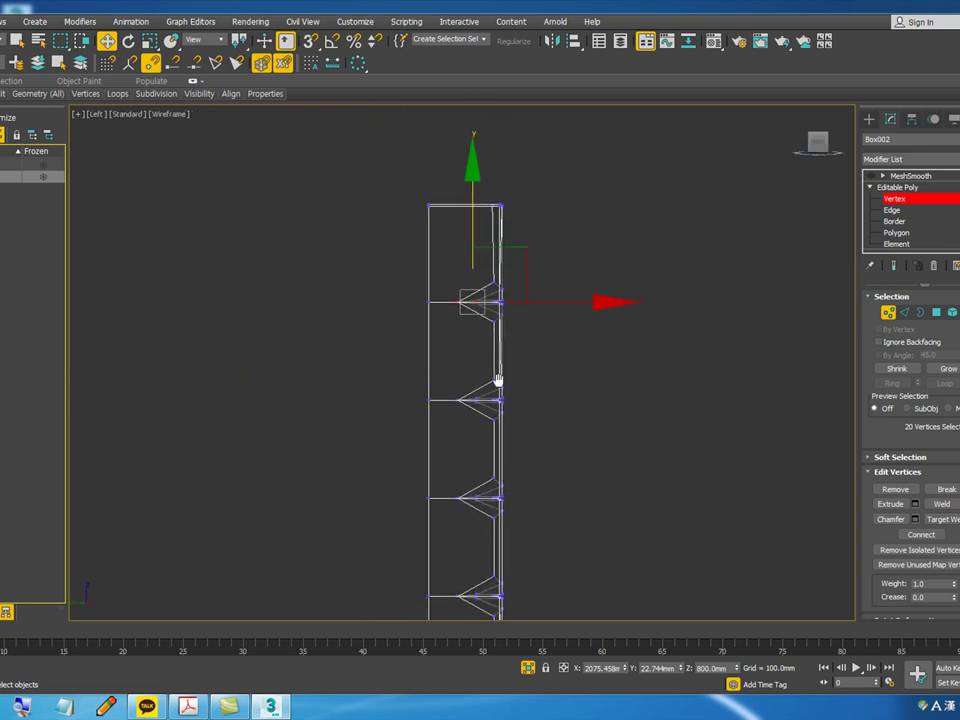
scroll(466, 250, "down", 5)
left_click(461, 248)
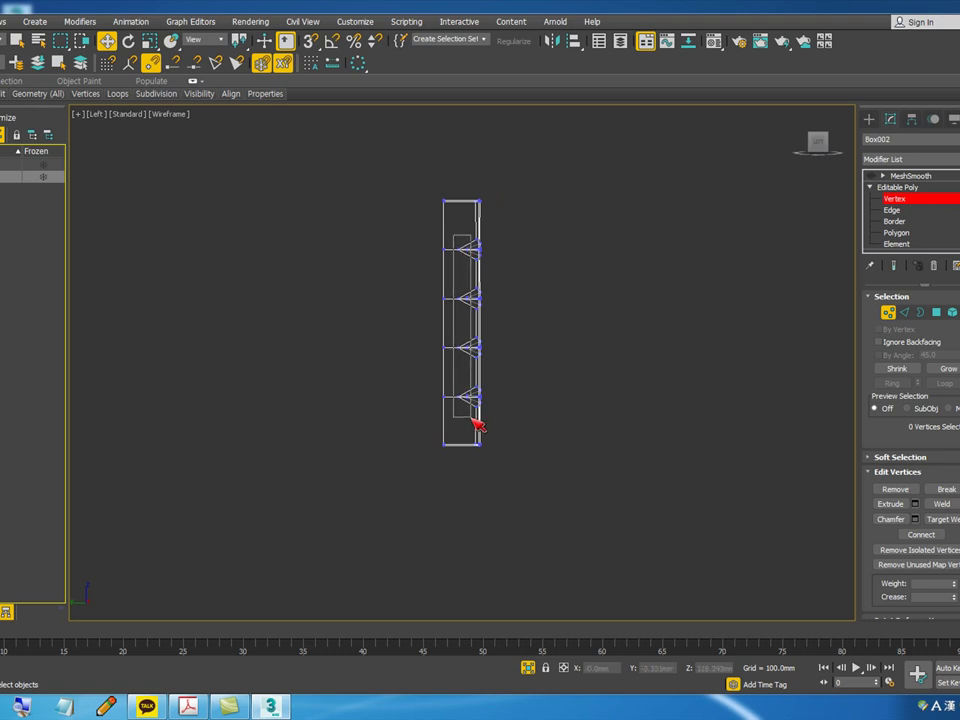
left_click_drag(472, 418, 472, 419)
scroll(472, 331, "up", 4)
middle_click_drag(588, 385, 514, 450, "alt")
- Clear the selection, reselect the innermost dimple vertices across all four rows in the Left view, and check every seam crossing
key("l")
scroll(514, 446, "down", 8)
left_click(582, 258)
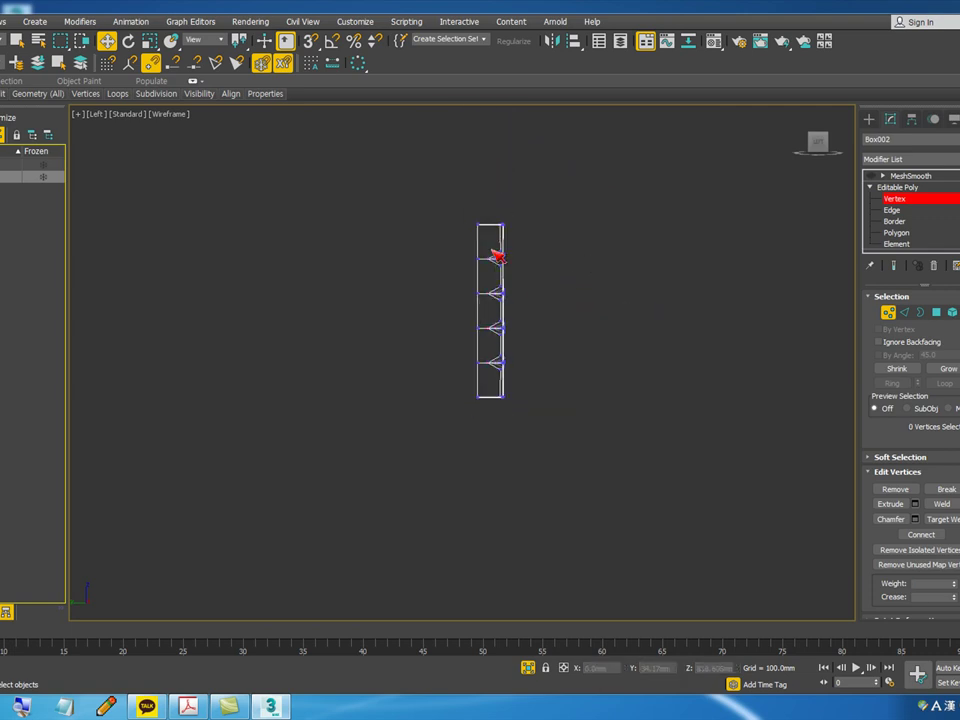
scroll(492, 262, "up", 6)
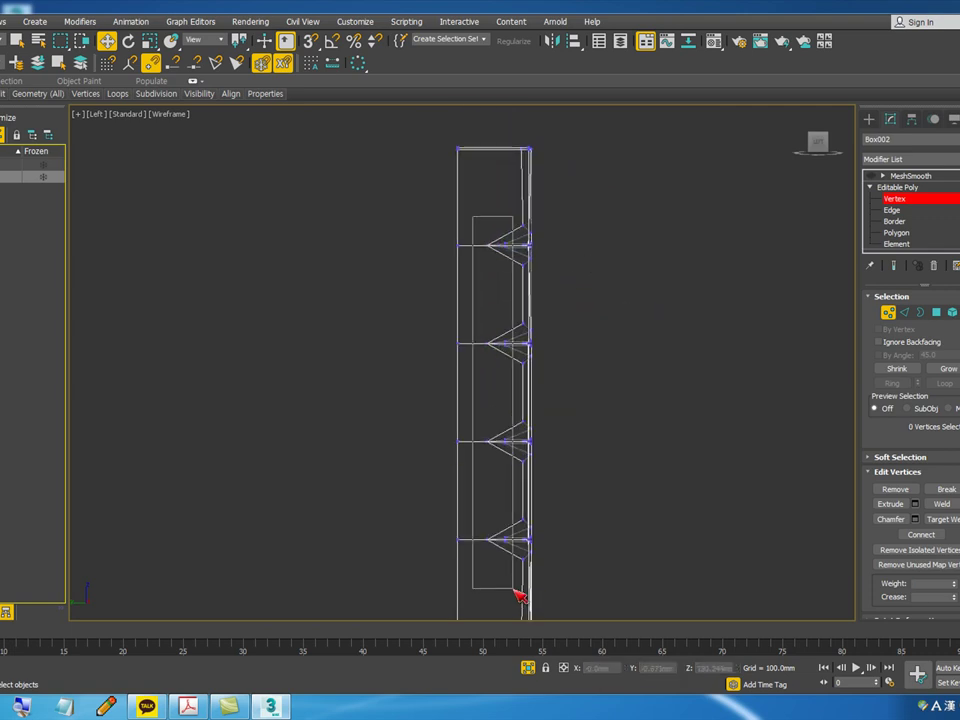
left_click_drag(514, 589, 514, 589)
scroll(502, 236, "up", 6)
middle_click_drag(542, 290, 523, 339)
scroll(422, 296, "up", 4)
scroll(409, 369, "down", 10)
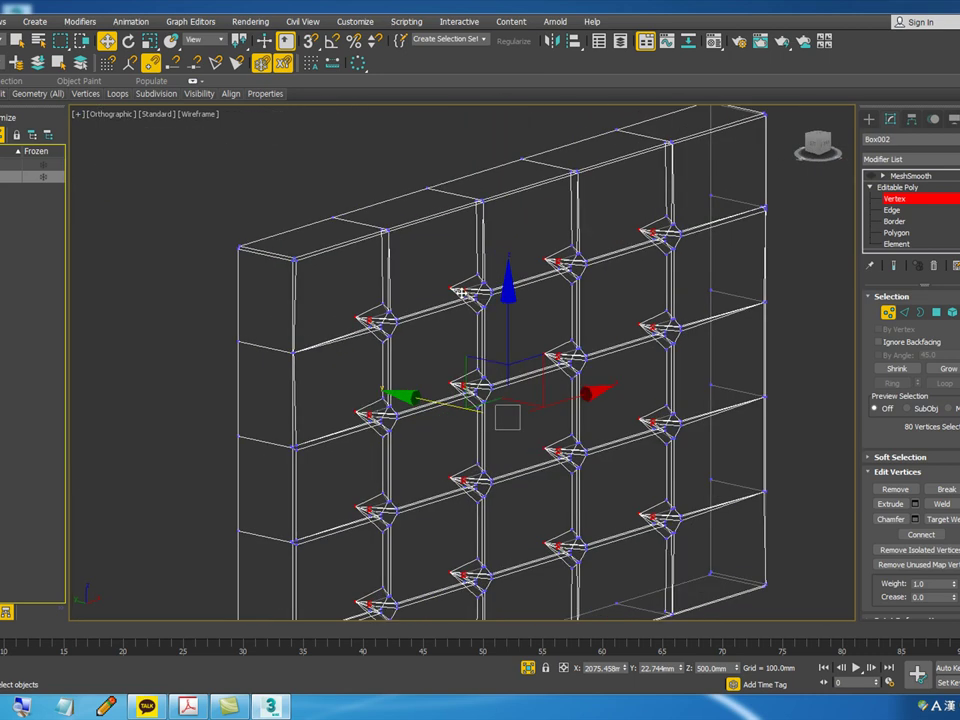
- Weld the selected dimple vertices with a threshold of about 50 mm so each crossing closes to one point, and check the shading
right_click(464, 296)
left_click(345, 368)
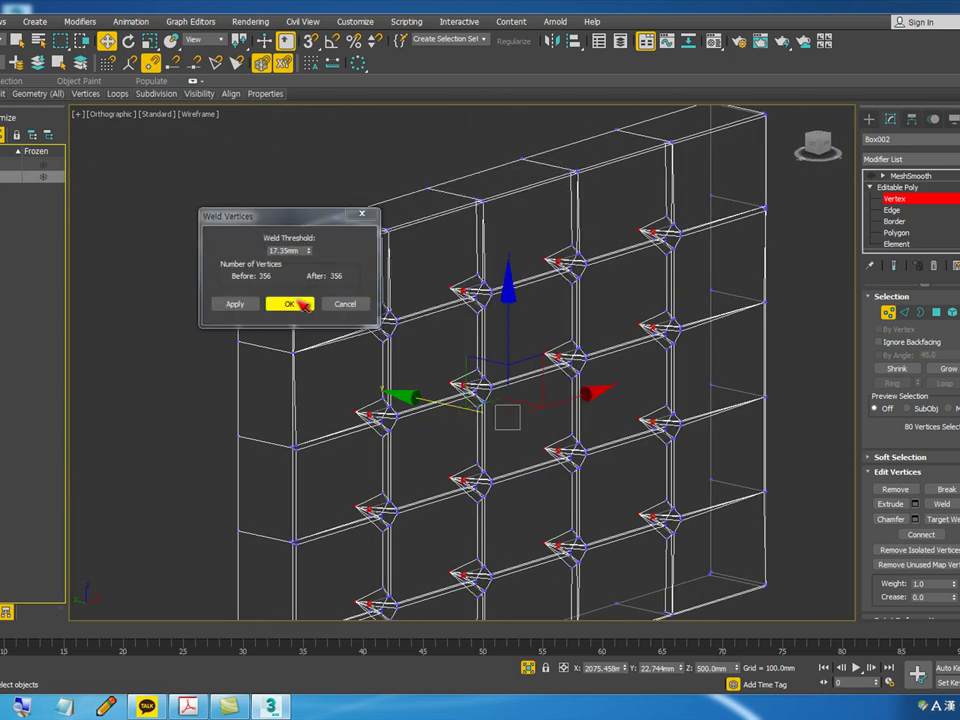
left_click_drag(309, 251, 304, 124)
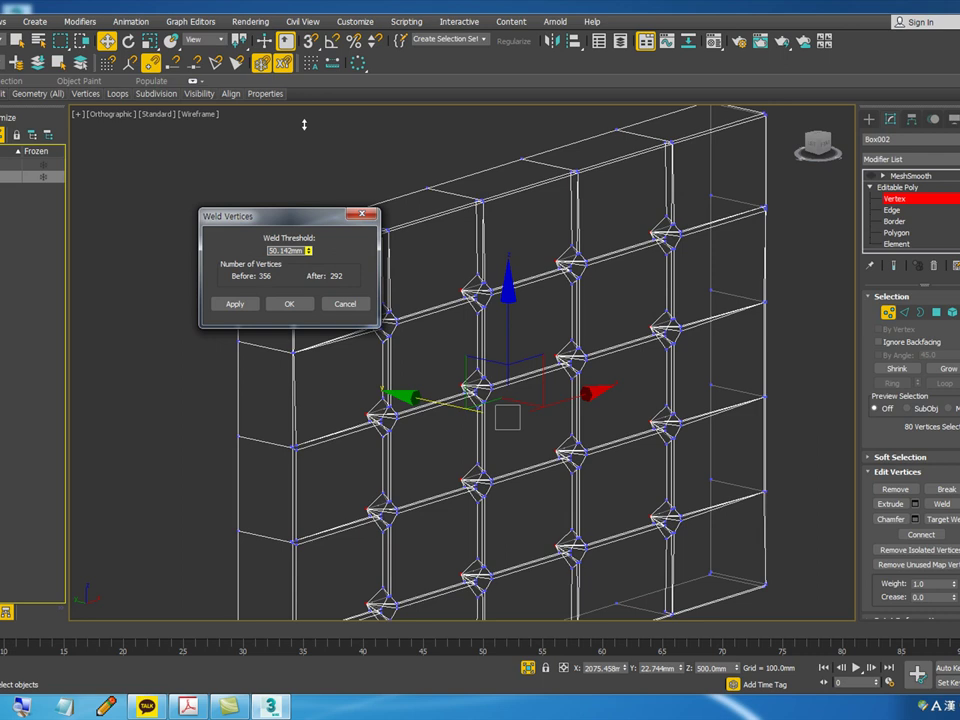
left_click(289, 303)
scroll(410, 308, "up", 3)
scroll(460, 330, "down", 3)
middle_click_drag(463, 356, 545, 384, "alt")
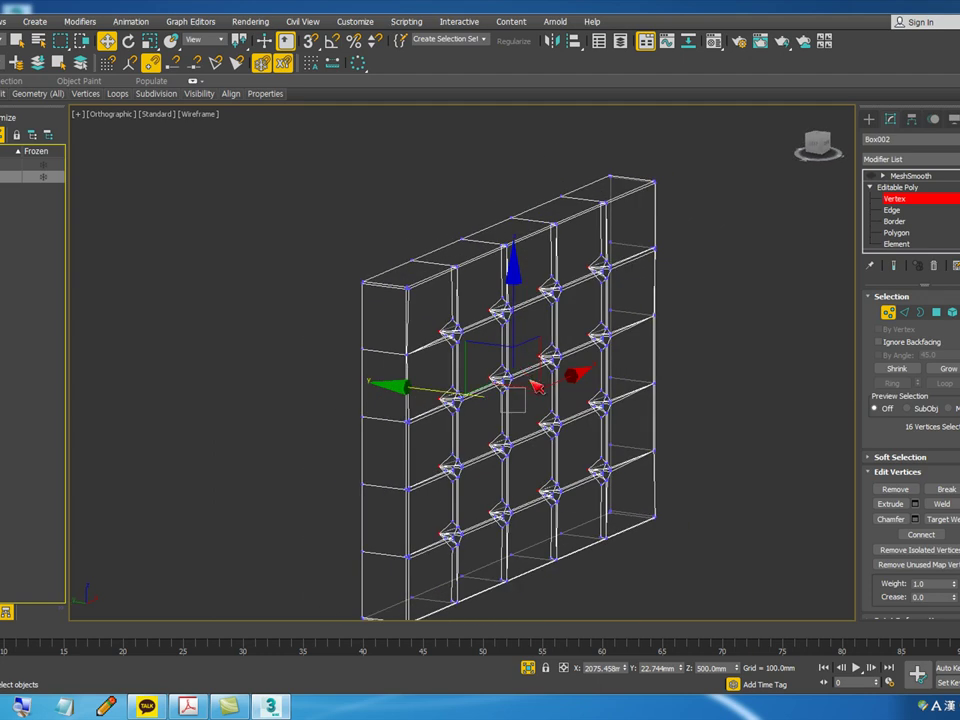
scroll(500, 349, "up", 3)
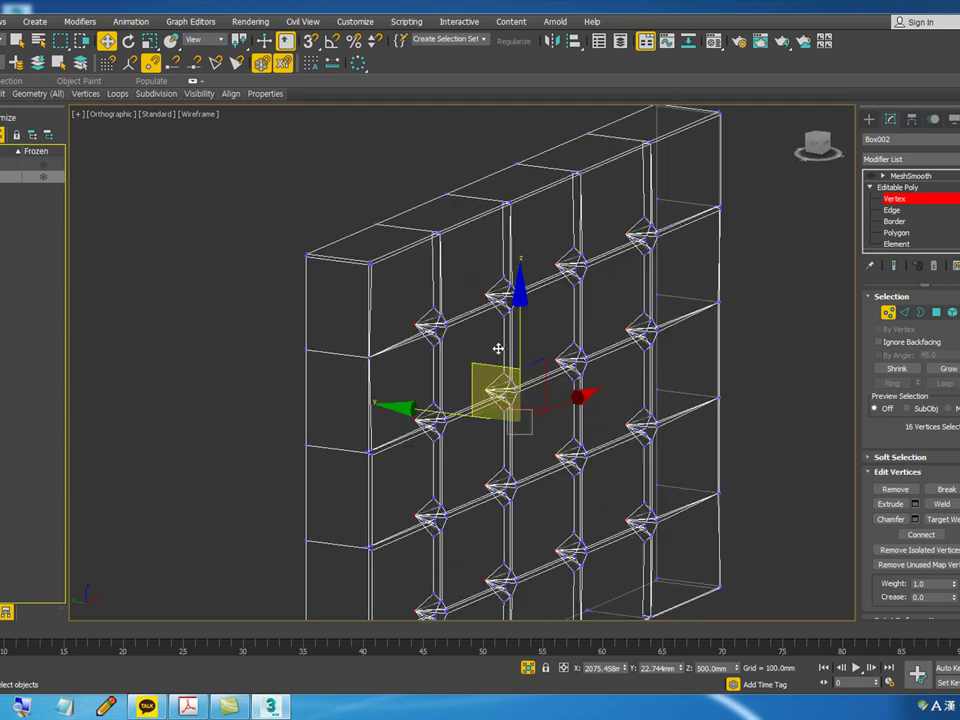
key("F3")
scroll(456, 328, "up", 5)
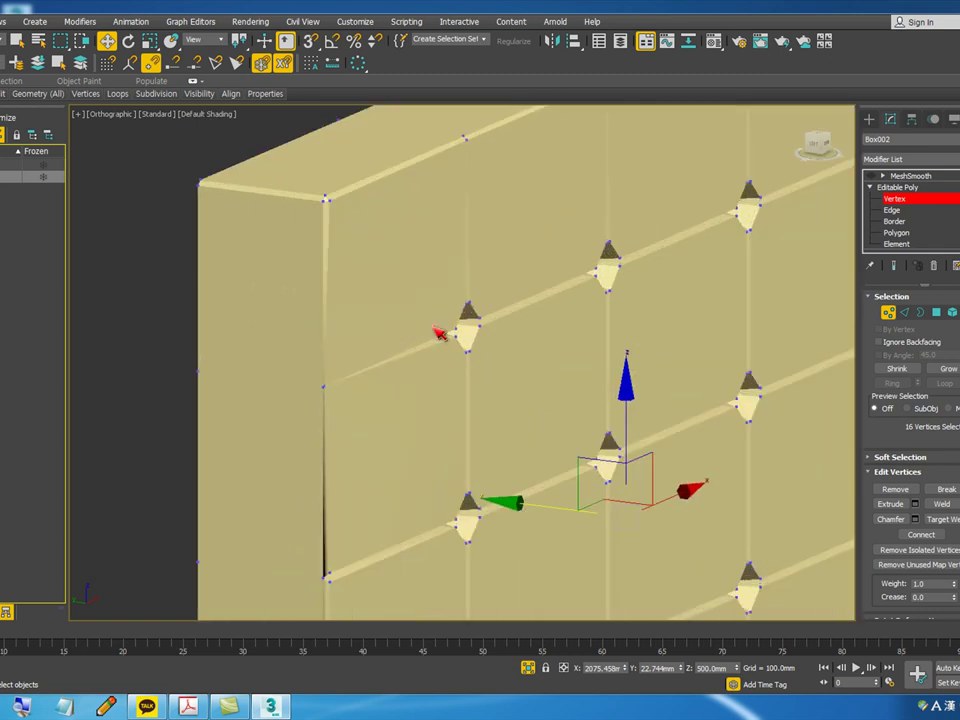
- Move the welded dimple points deeper into the panel along Y, to about Y 45 mm
key("F3")
scroll(447, 331, "down", 3)
middle_click_drag(448, 334, 478, 404, "alt")
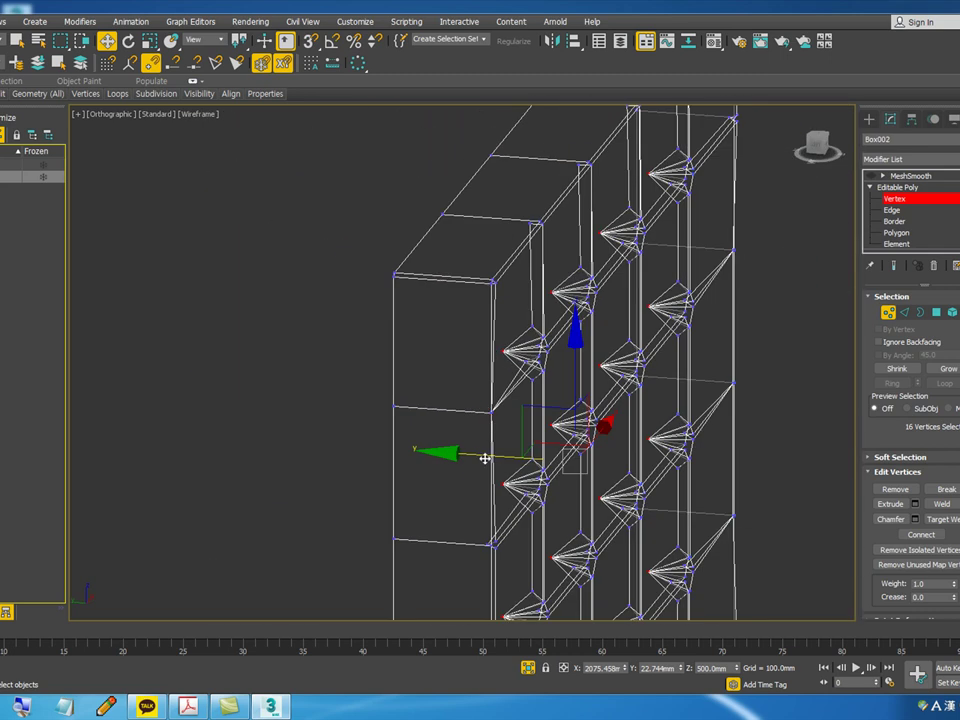
scroll(466, 454, "down", 4)
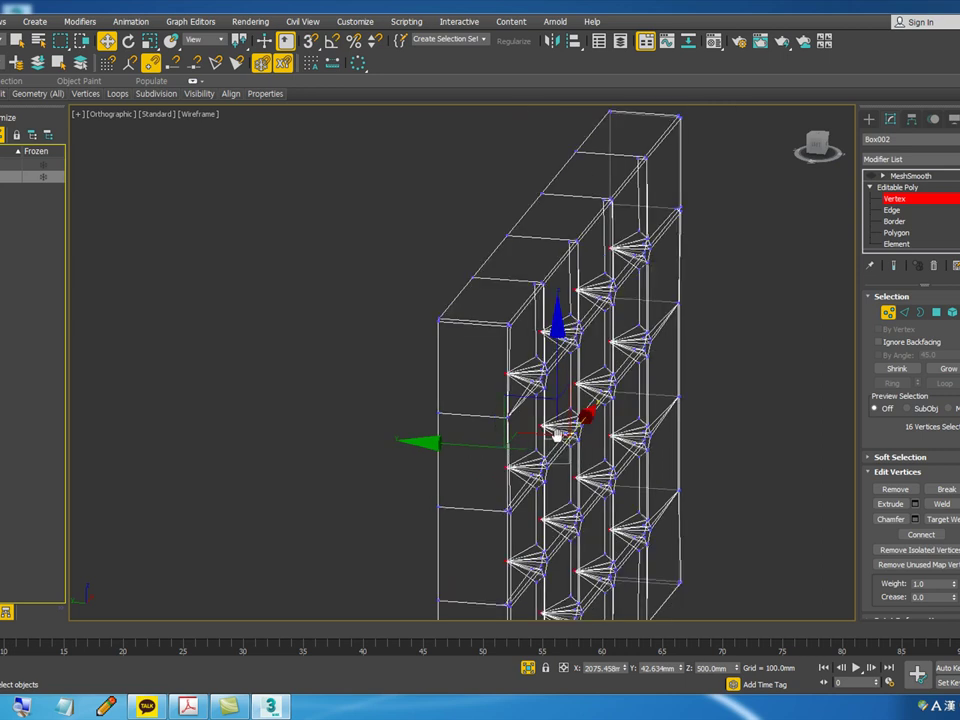
middle_click_drag(534, 438, 550, 405, "alt")
middle_click_drag(484, 434, 537, 438, "alt")
scroll(516, 306, "up", 2)
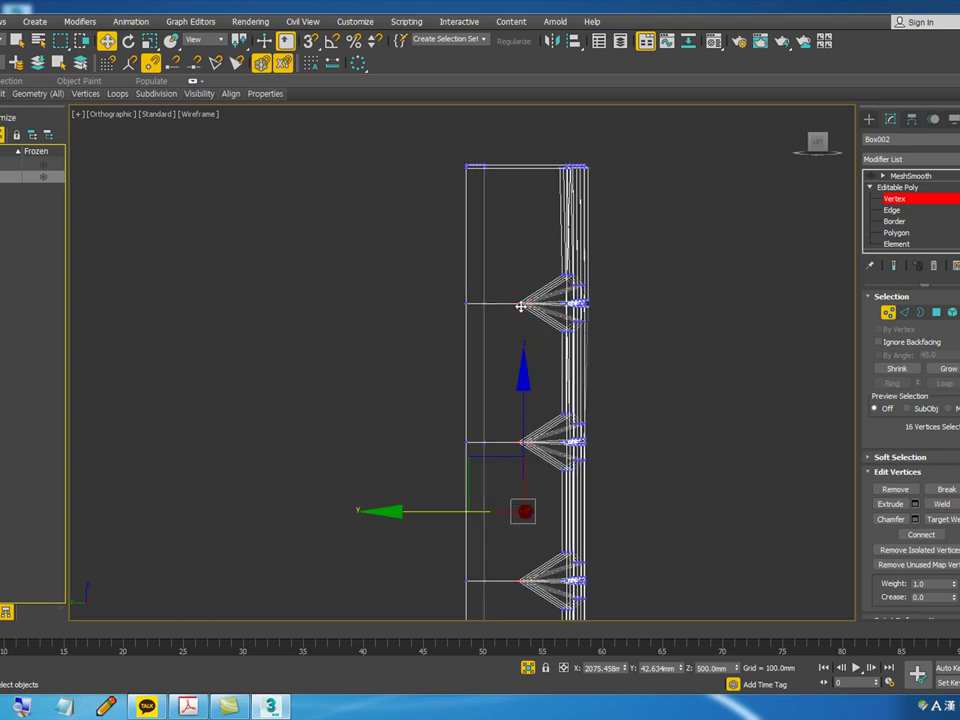
scroll(520, 306, "down", 2)
middle_click_drag(574, 364, 442, 410, "alt")
mouse_move(435, 410)
left_mouse_down()
mouse_move(444, 409)
mouse_move(428, 409)
left_mouse_up()
- Examine a single dimple at a seam crossing up close in wireframe and shaded display
middle_click_drag(441, 409, 478, 326, "alt")
scroll(463, 394, "up", 2)
scroll(446, 295, "up", 8)
scroll(476, 323, "down", 10)
scroll(467, 315, "up", 8)
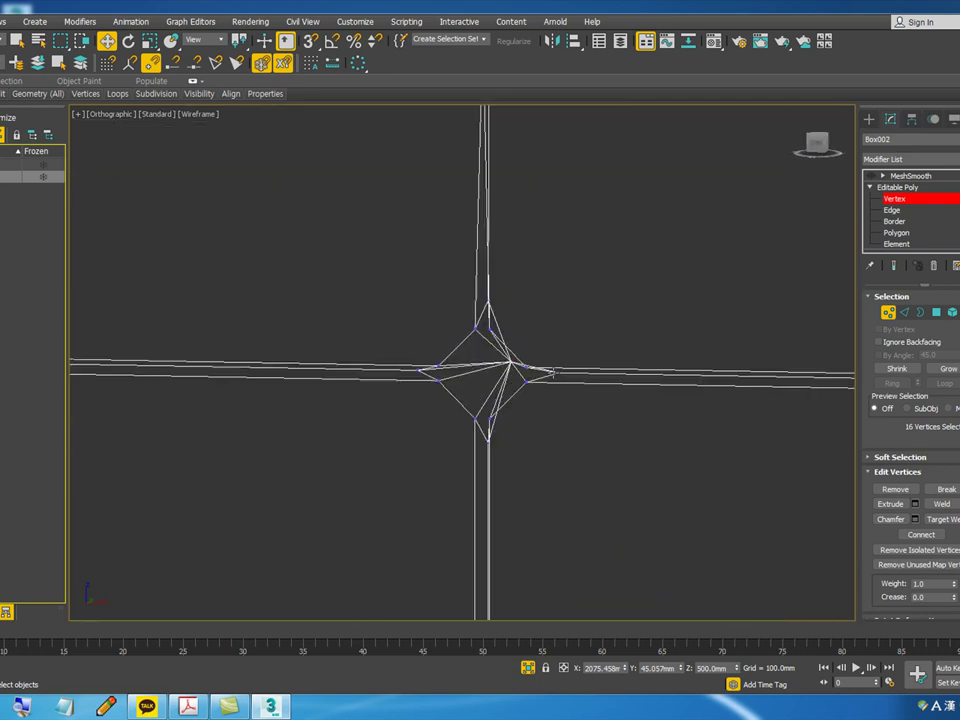
key("F3")
scroll(521, 381, "up", 10)
key("F3")
scroll(495, 340, "down", 10)
scroll(490, 333, "up", 10)
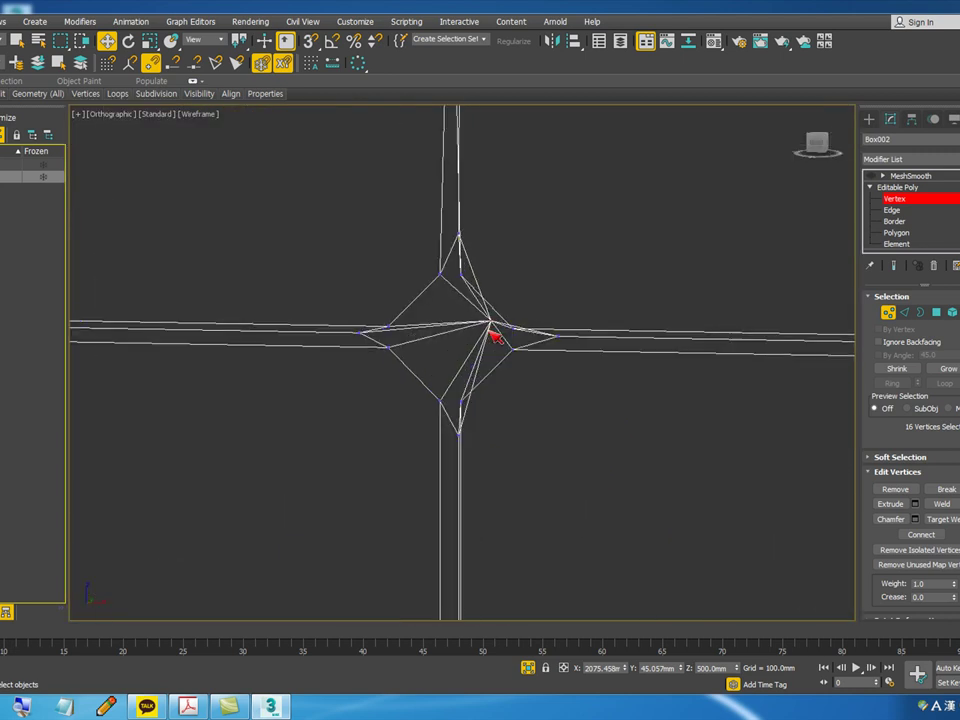
- Chamfer the welded dimple vertices by 20 mm
right_click(489, 333)
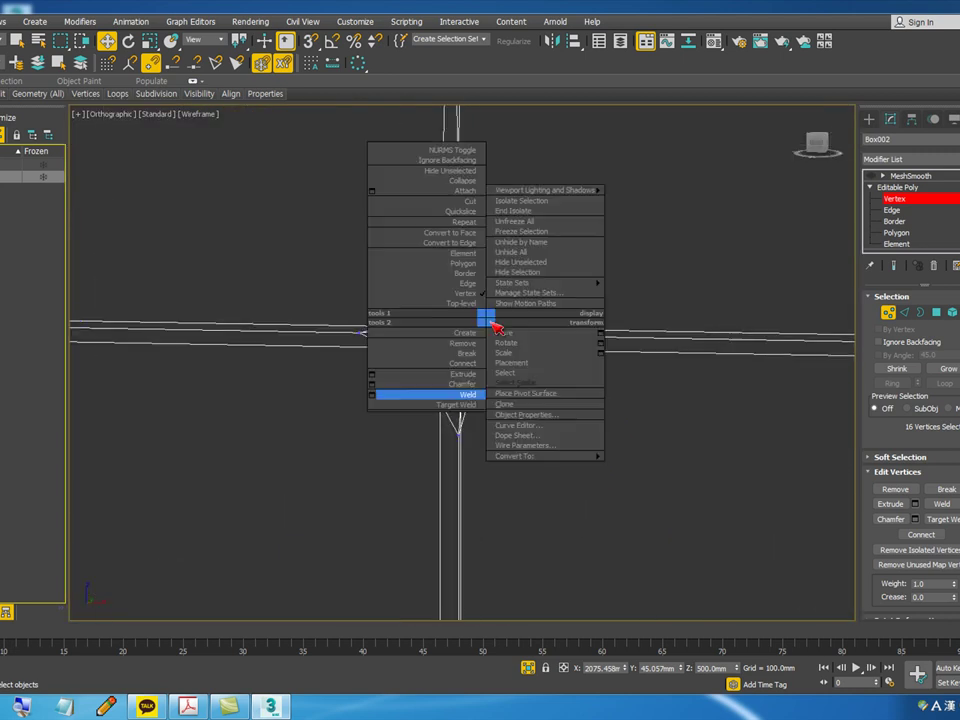
left_click(372, 384)
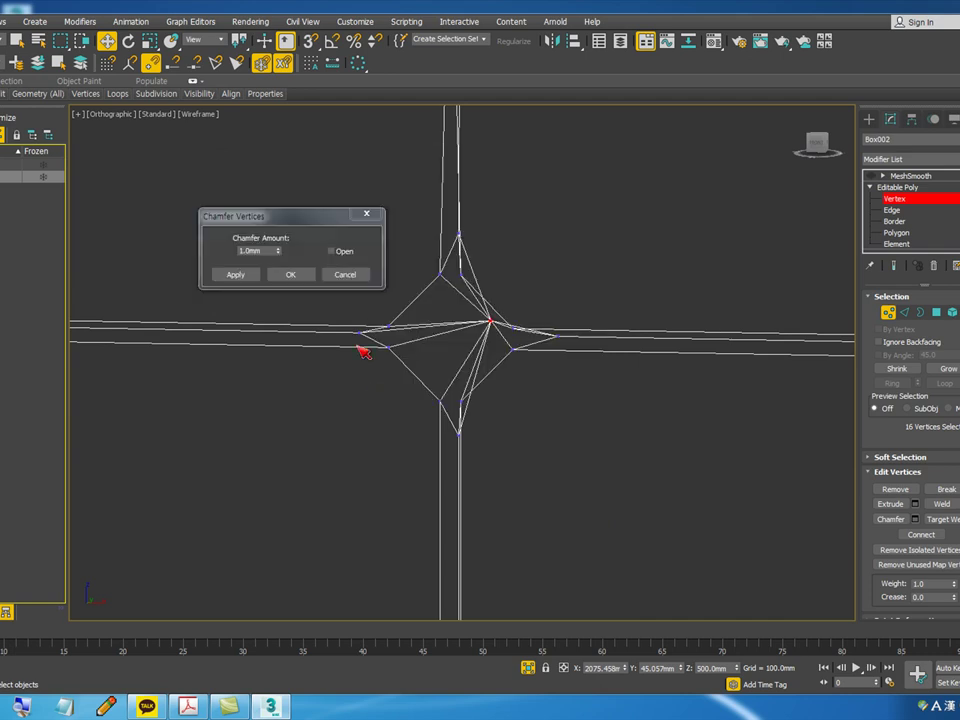
left_click_drag(279, 251, 276, 236)
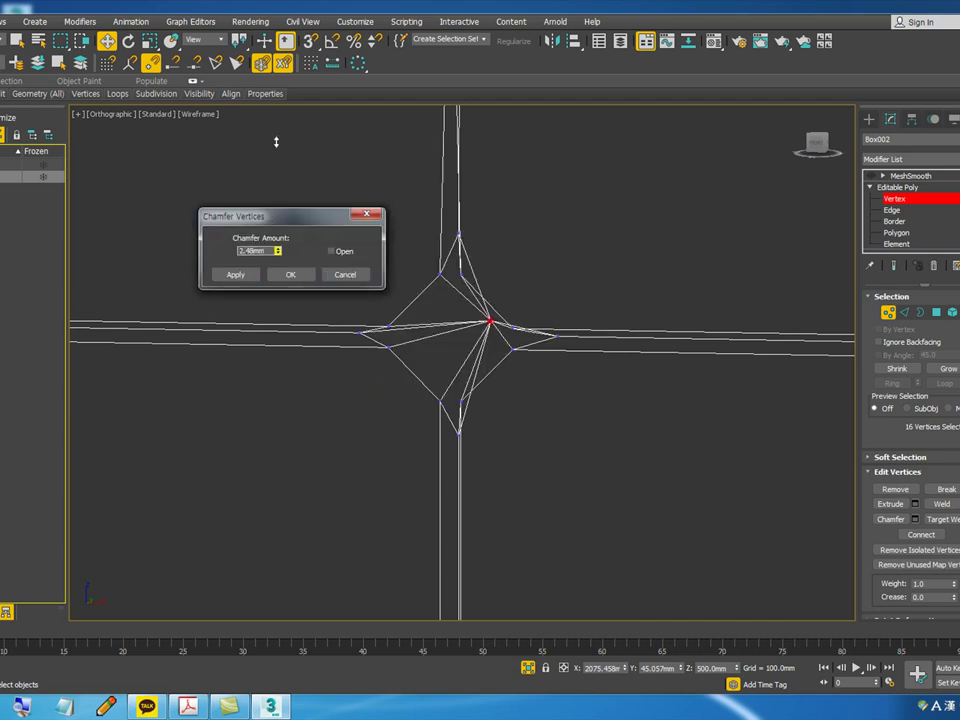
left_click_drag(286, 168, 290, 2)
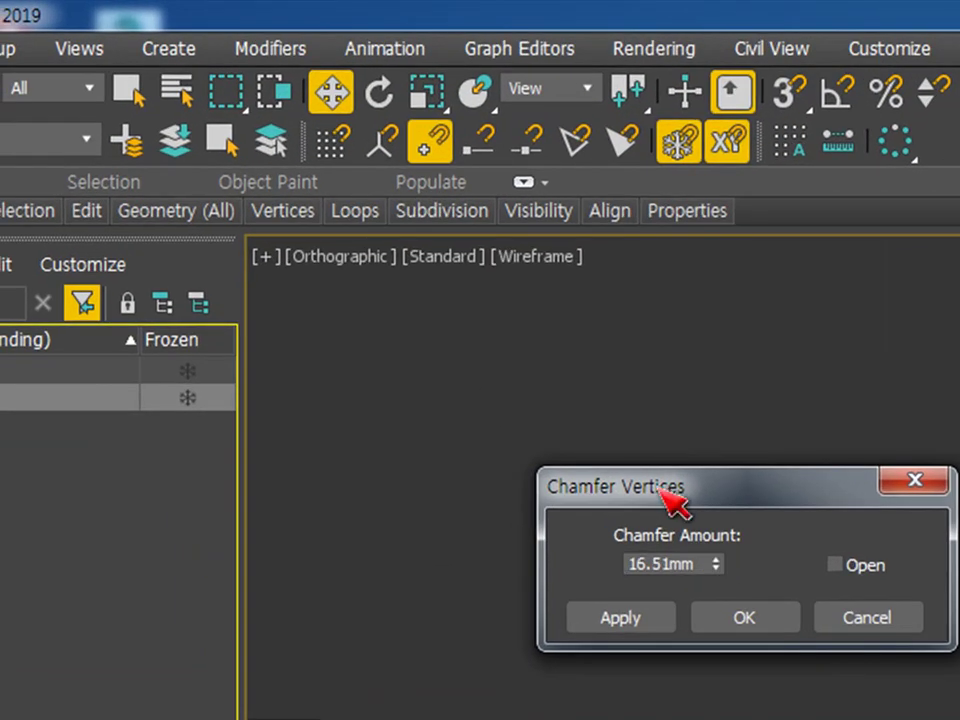
double_click(671, 564)
type("20")
key("Return")
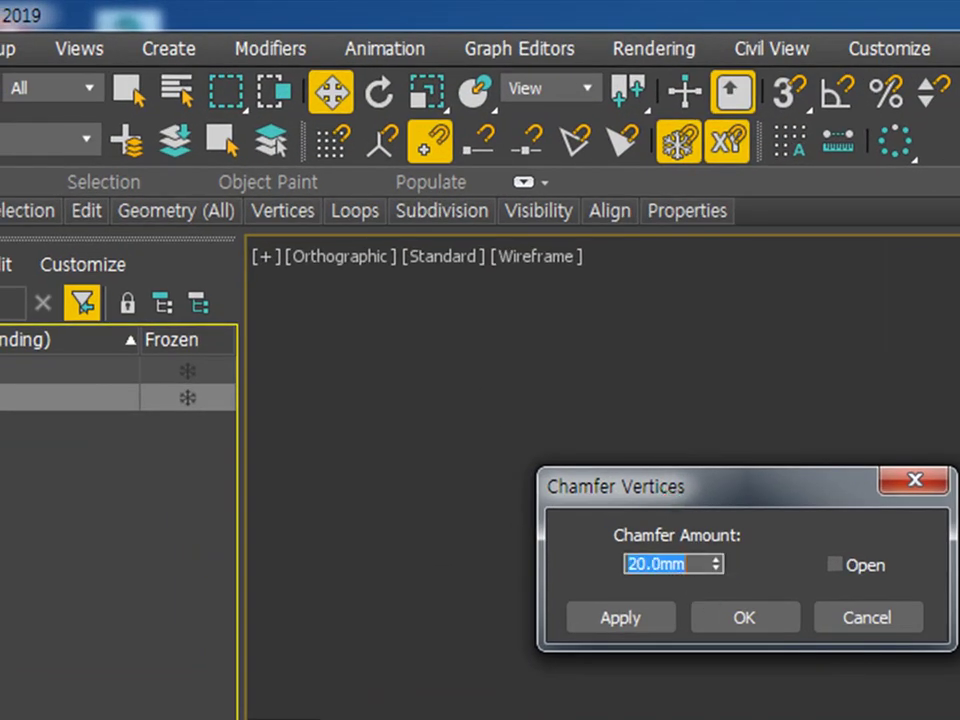
left_click(752, 618)
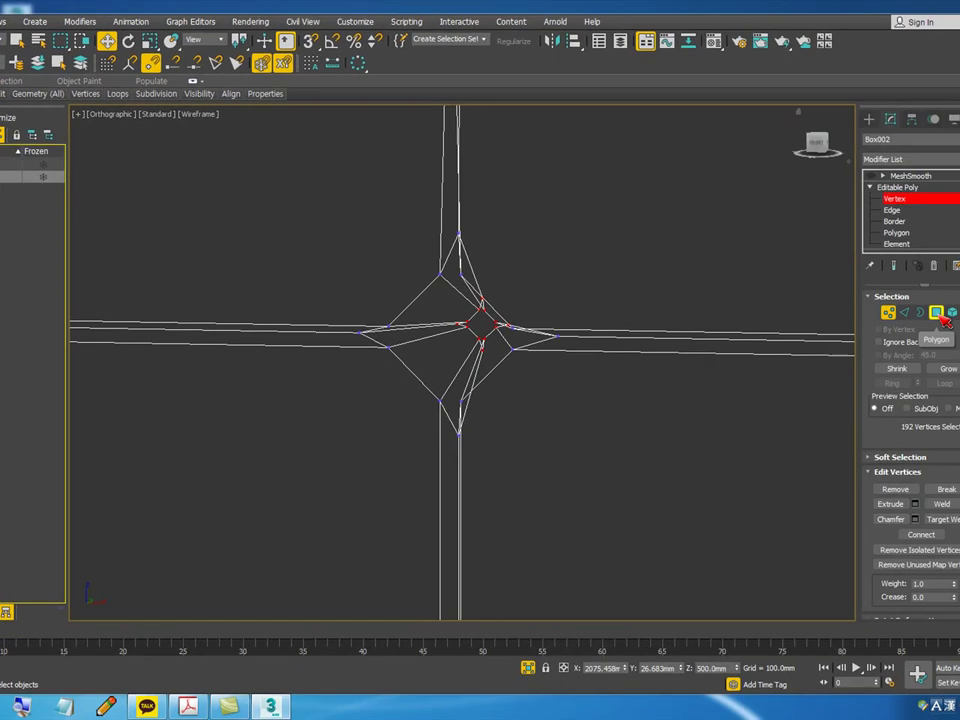
- Switch to polygon editing and regularize the small chamfer polygons at the dimple centres into circles
left_click(937, 313)
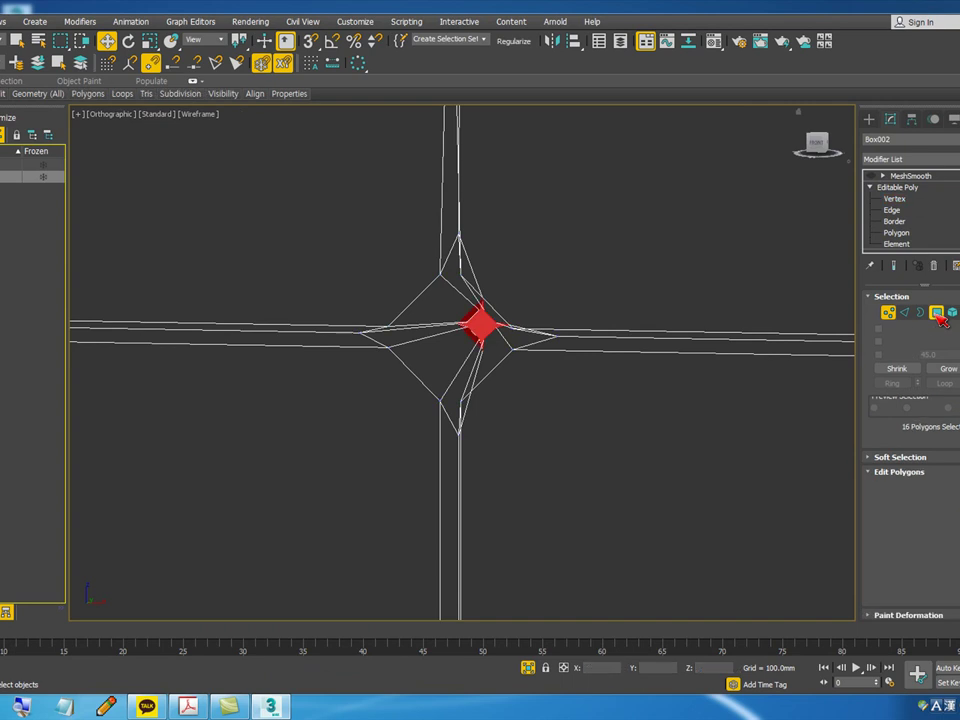
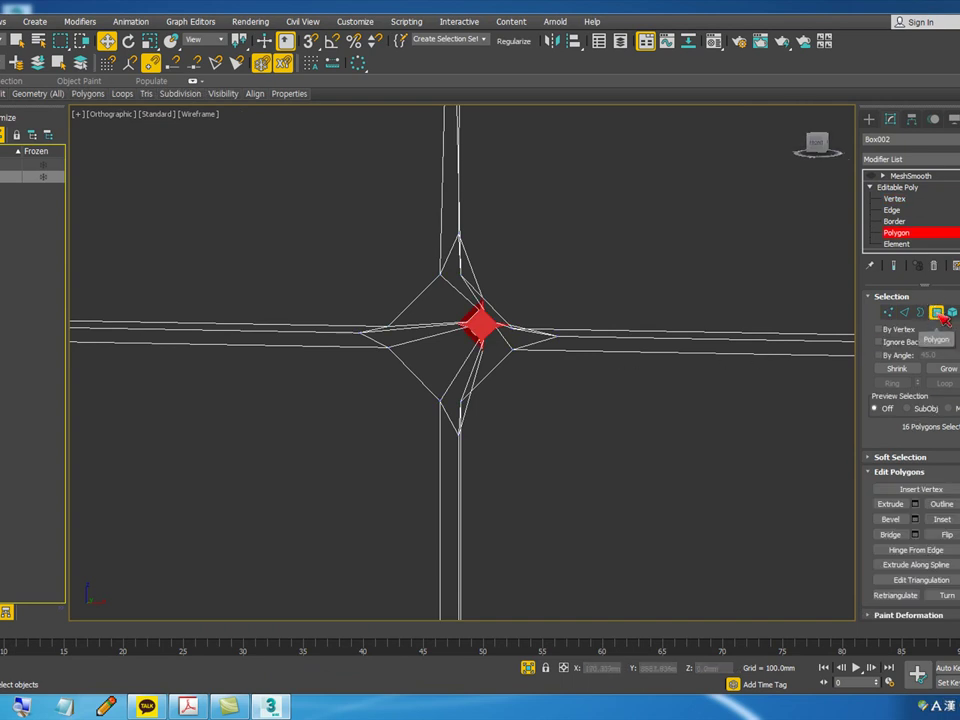
left_click(512, 45)
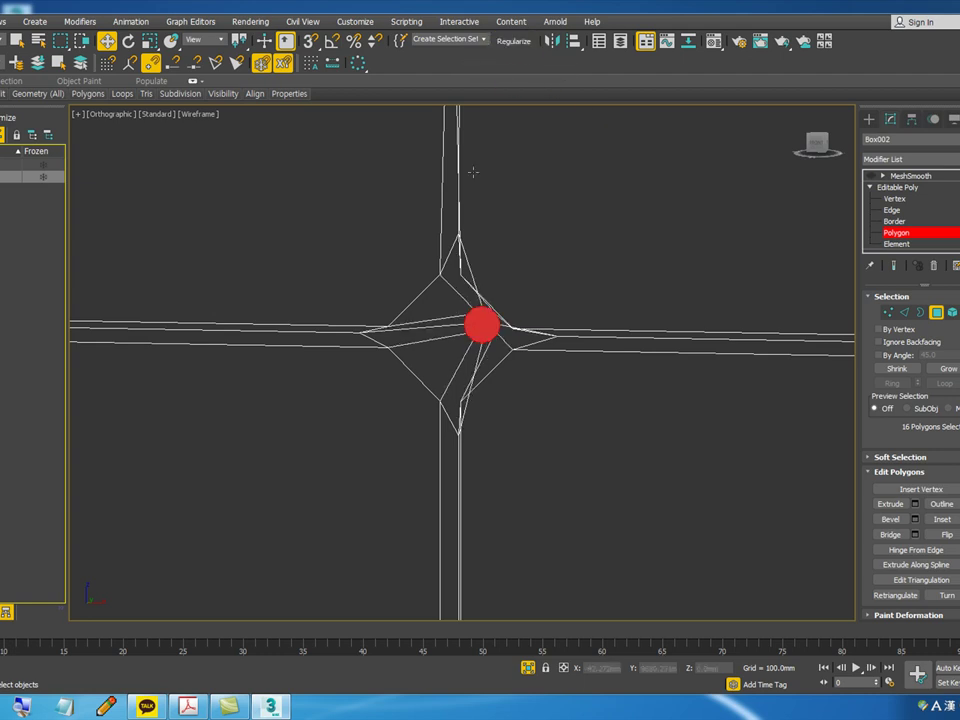
- Examine the circular faces at the seam crossings in wireframe, from the front and from the panel's side
middle_click_drag(465, 252, 455, 228)
scroll(456, 229, "down", 8)
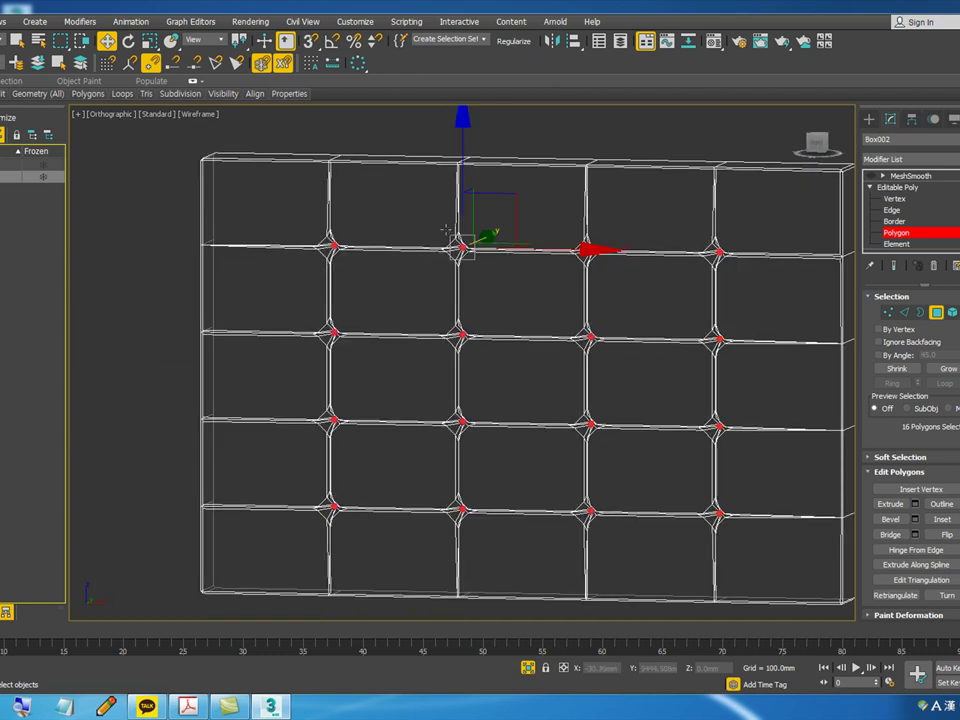
scroll(464, 243, "up", 8)
scroll(499, 256, "down", 8)
middle_click_drag(675, 348, 658, 362, "alt")
scroll(598, 357, "up", 6)
middle_click_drag(598, 357, 554, 390, "alt")
scroll(556, 391, "up", 4)
scroll(550, 370, "down", 9)
middle_click_drag(468, 371, 628, 347, "alt")
- Try beveling the 16 circular dimple faces as a group with 14.8 mm height and 6.51 mm outline amount
scroll(508, 355, "up", 6)
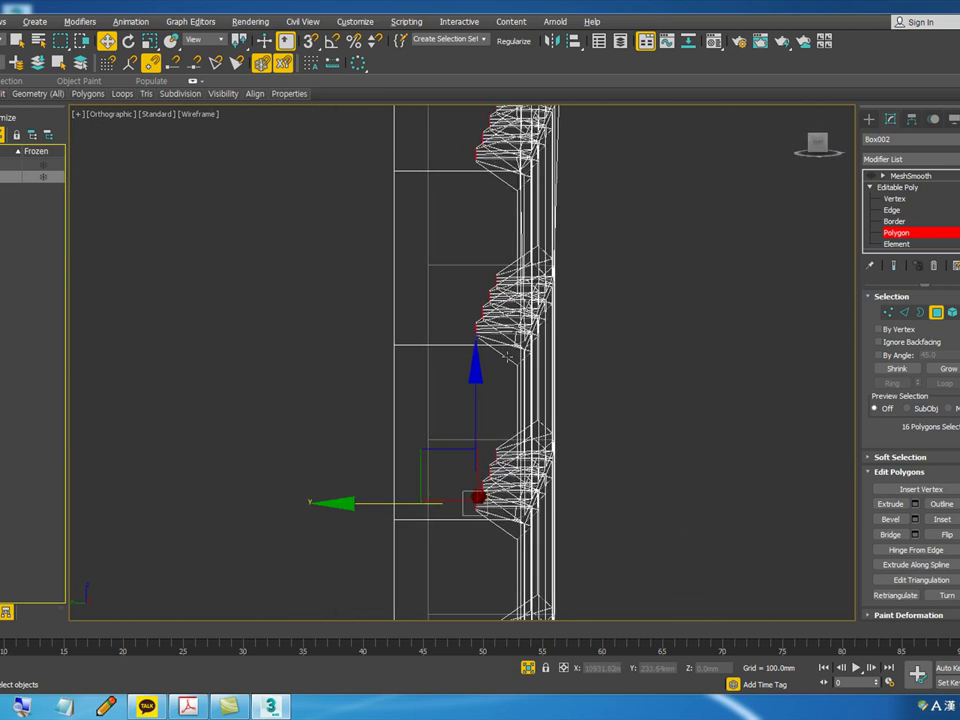
scroll(508, 354, "up", 4)
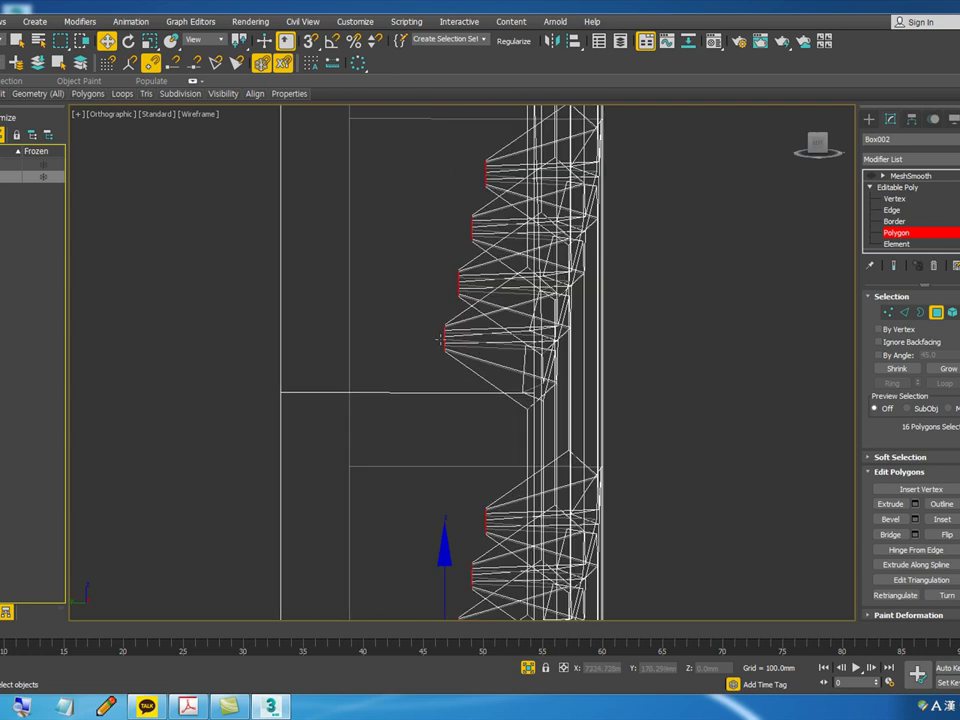
right_click(440, 338)
left_click(323, 382)
left_click_drag(359, 252, 360, 466)
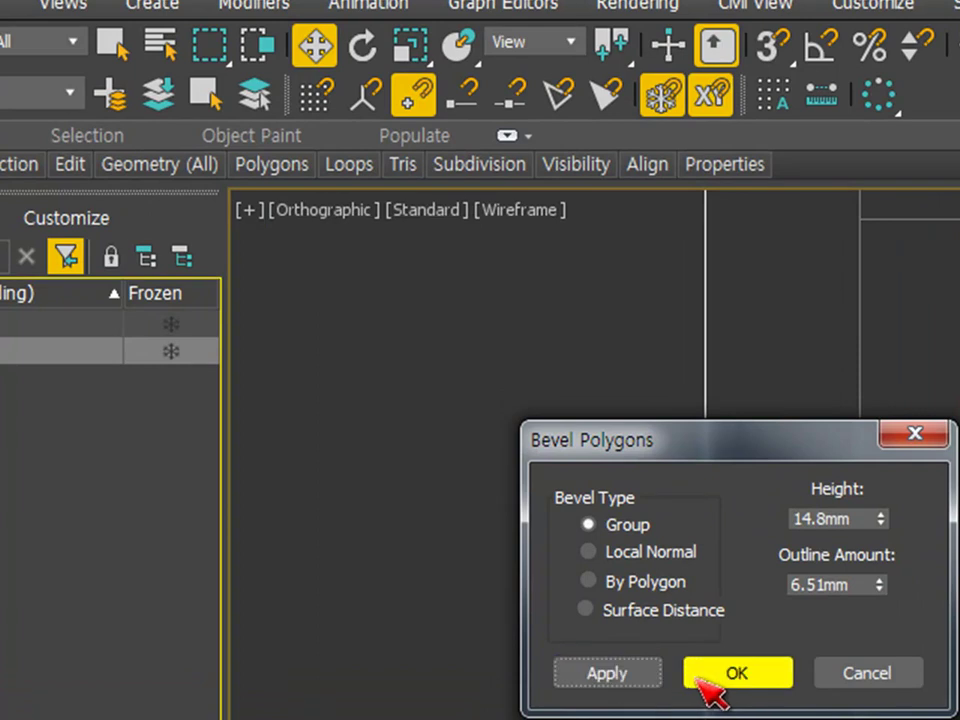
left_click(625, 674)
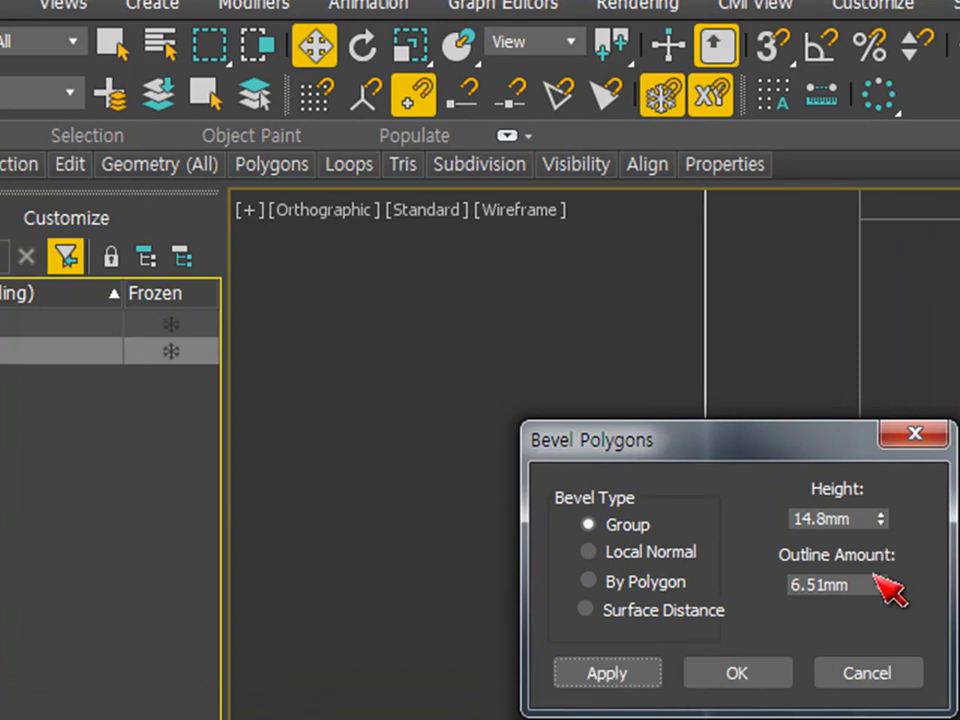
- Try a second bevel on the dimple faces with 14.8 mm height and -9.374 mm outline amount
left_click_drag(881, 584, 881, 714)
middle_click_drag(514, 549, 493, 454, "alt")
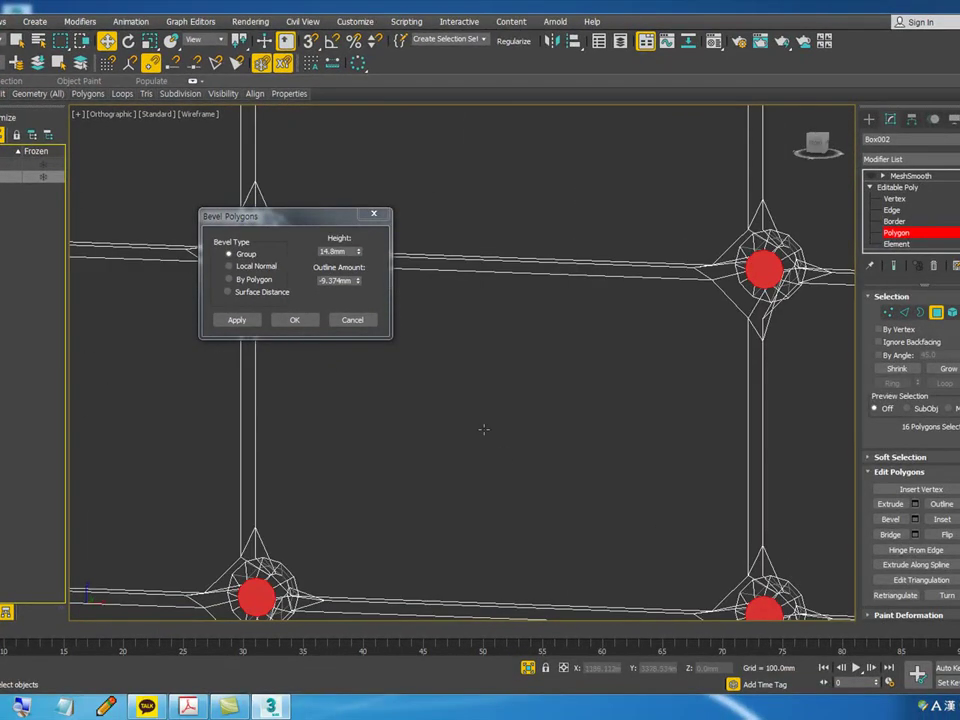
left_click(295, 320)
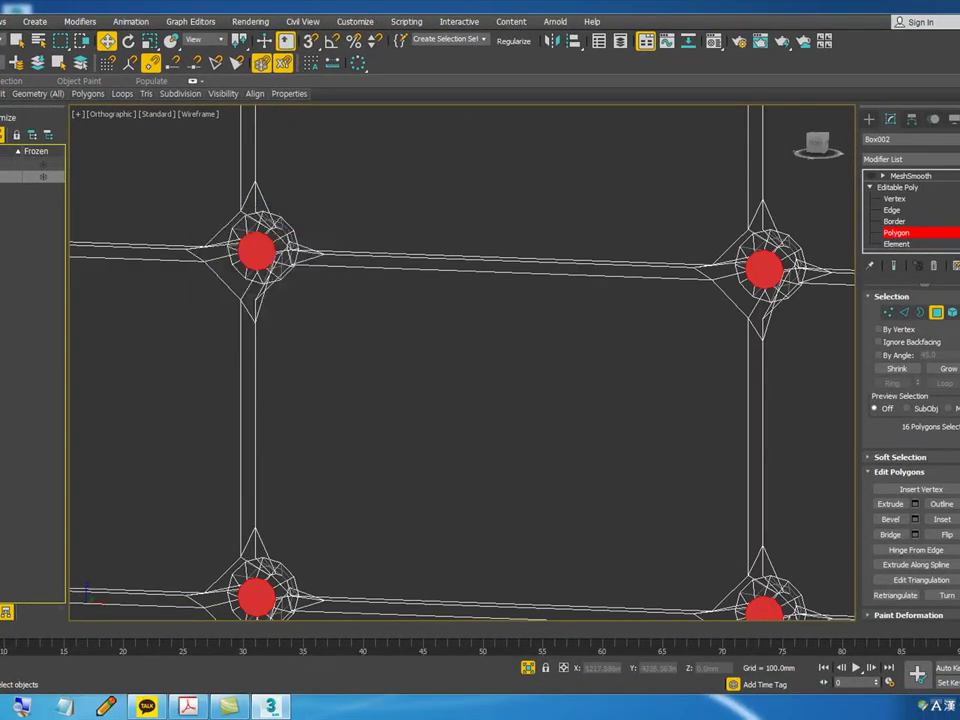
- Return to the MeshSmooth level and view the deselected panel in shaded display
left_click(944, 188)
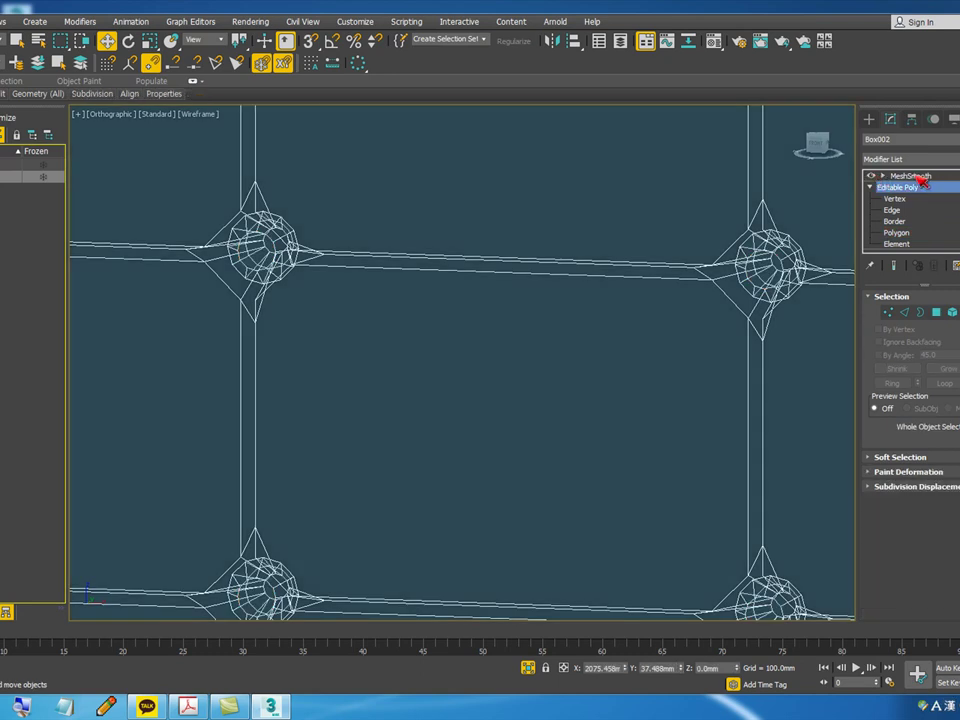
left_click(913, 178)
key("F3")
scroll(550, 307, "down", 3)
scroll(551, 308, "down", 3)
left_click(299, 319)
scroll(397, 298, "up", 6)
scroll(530, 293, "down", 4)
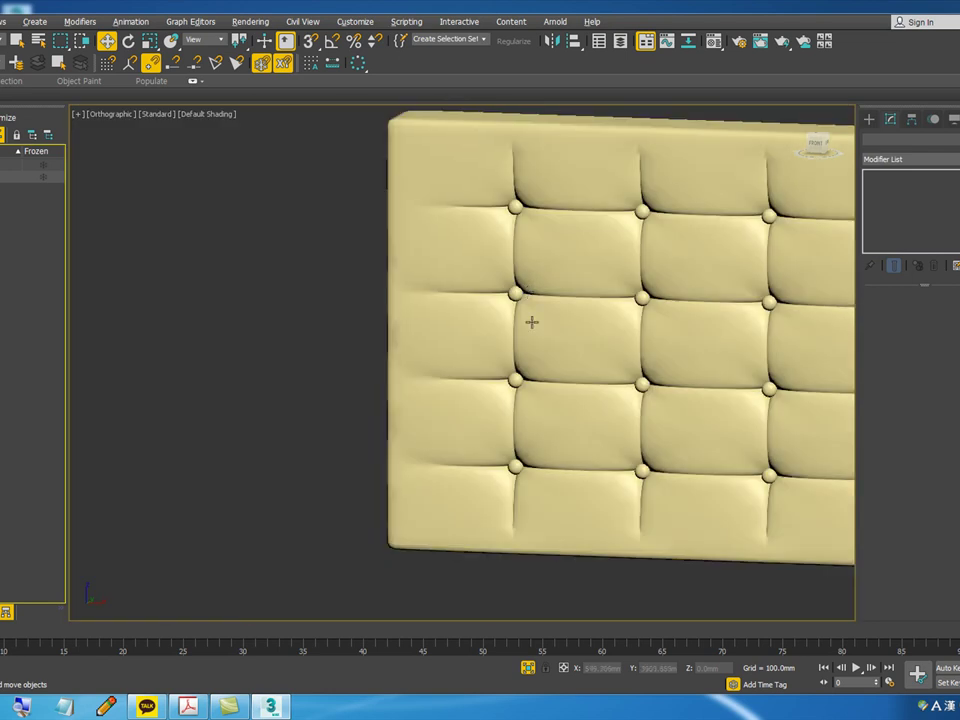
- Examine the smoothed round buttons and surrounding seams up close from several angles
middle_click_drag(528, 293, 514, 356, "alt")
scroll(396, 353, "down", 4)
middle_click_drag(338, 351, 482, 304)
scroll(425, 263, "up", 6)
scroll(425, 262, "up", 4)
scroll(460, 263, "down", 1)
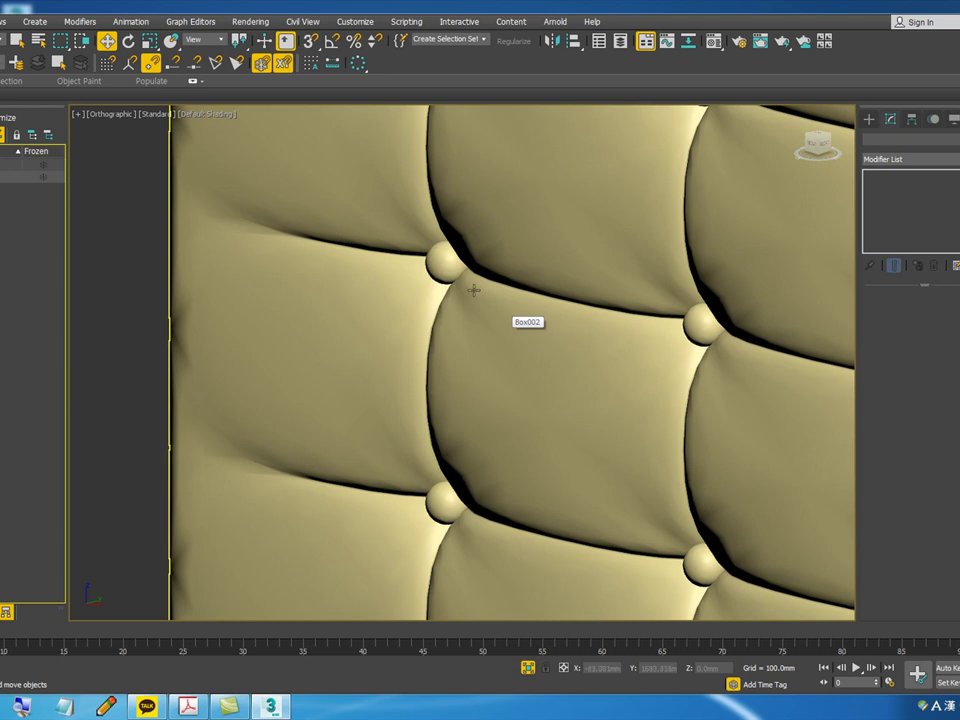
scroll(460, 268, "up", 2)
scroll(460, 268, "down", 7)
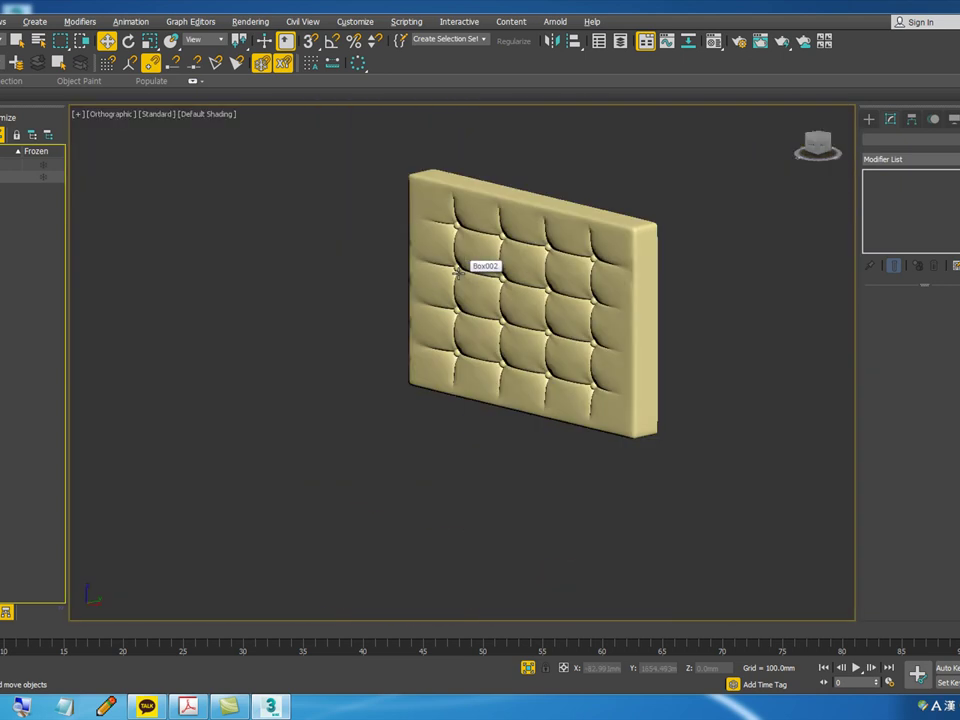
middle_click_drag(460, 268, 634, 312, "alt")
- Isolate the quilted panel, show it in the left view and switch to vertex editing
left_click(657, 310)
scroll(478, 306, "up", 8)
key("alt+q")
key("l")
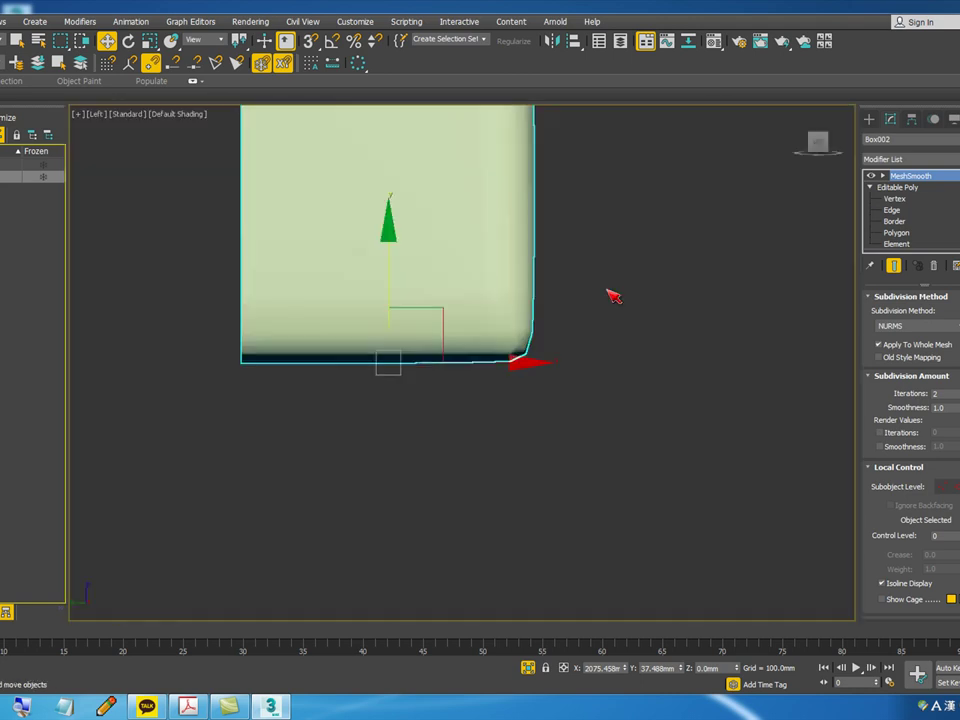
left_click(887, 200)
middle_click_drag(558, 272, 556, 490)
scroll(548, 465, "down", 5)
scroll(526, 385, "up", 3)
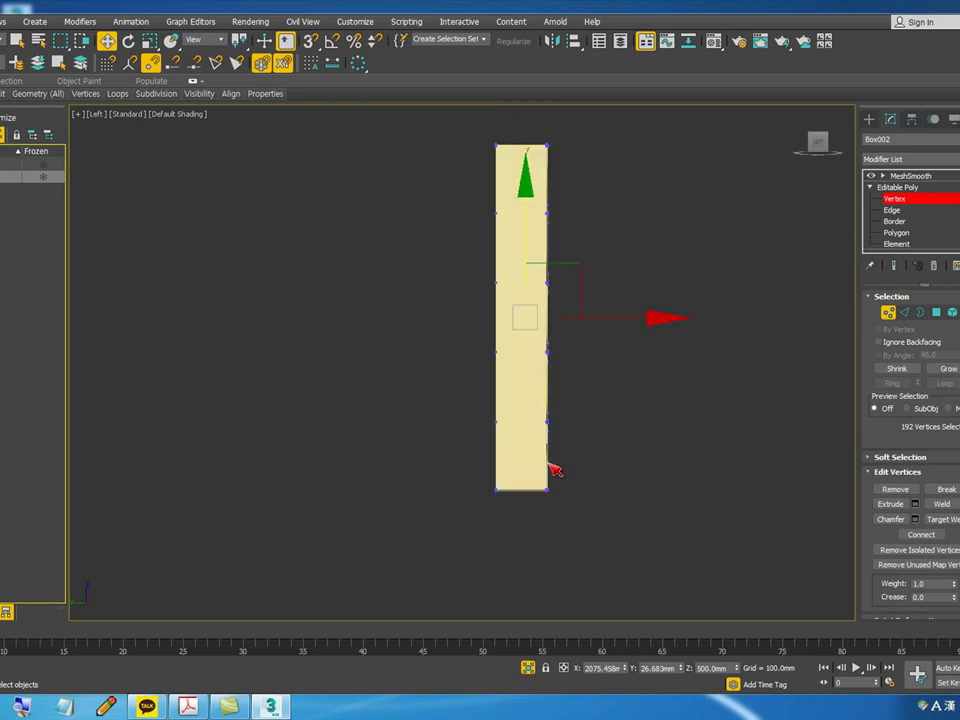
- Show the dimples in wireframe at an angle and switch to polygon editing of the 16 circular faces
key("F3")
mouse_move(546, 561)
middle_mouse_down("alt")
mouse_move(515, 480)
mouse_move(482, 482)
middle_mouse_up("alt")
scroll(354, 520, "up", 8)
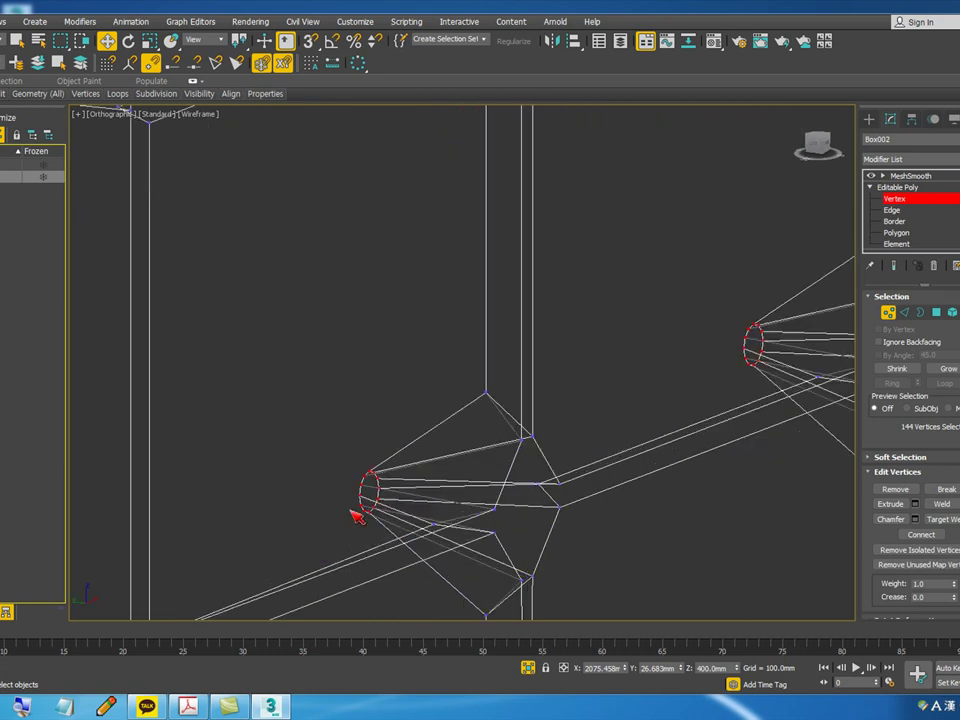
scroll(455, 463, "down", 8)
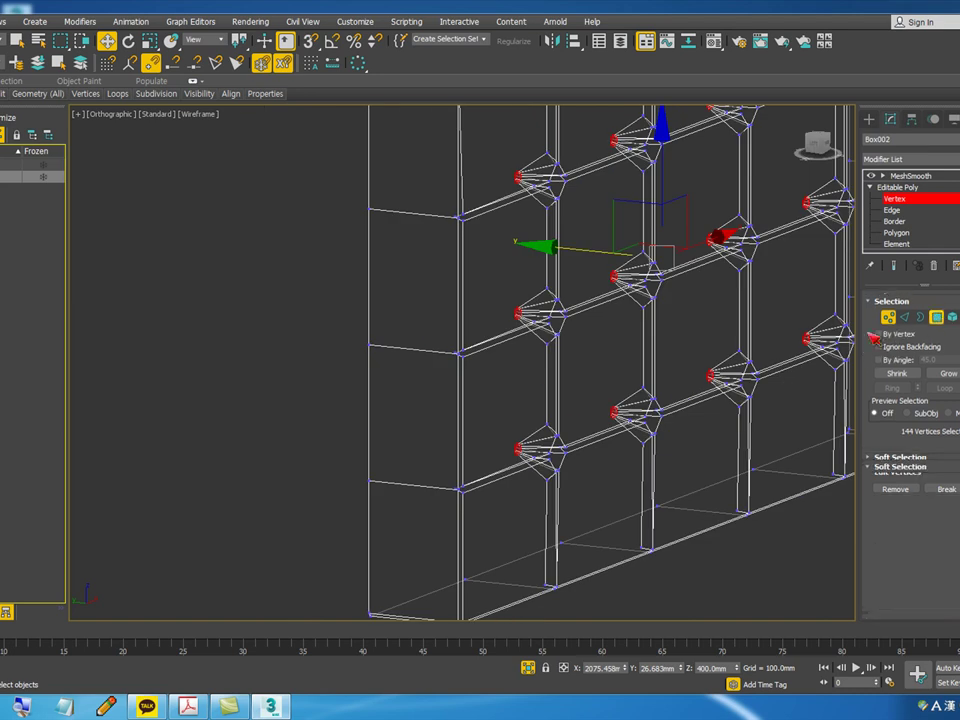
left_click(937, 313)
scroll(551, 474, "up", 10)
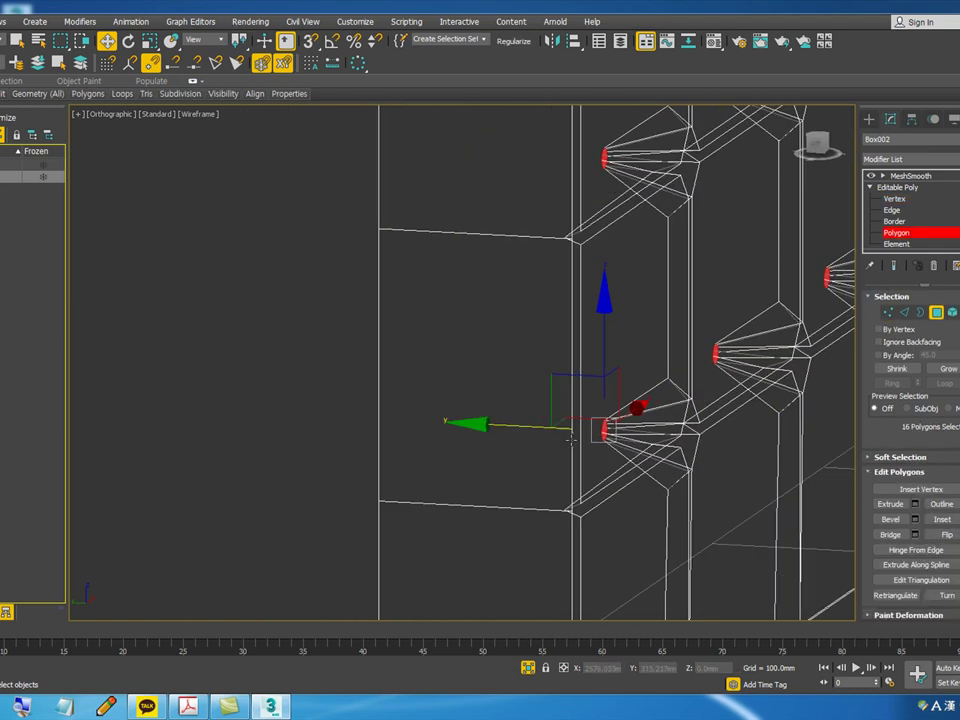
- Try beveling the 16 circular dimple faces twice with 15 mm height and 10 mm outline amount
right_click(429, 356)
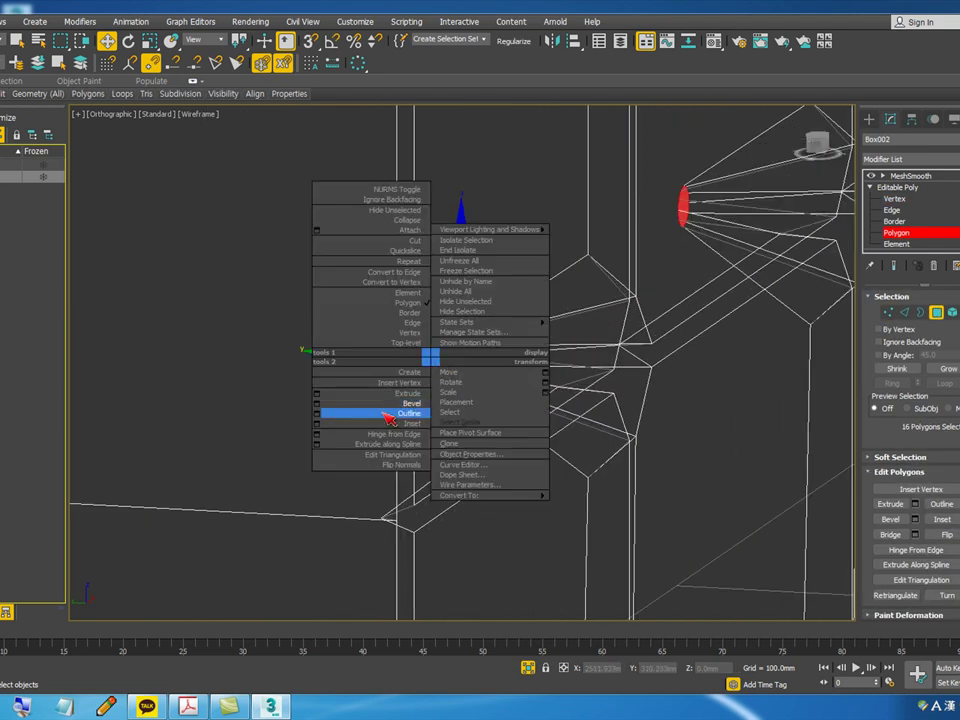
left_click(315, 400)
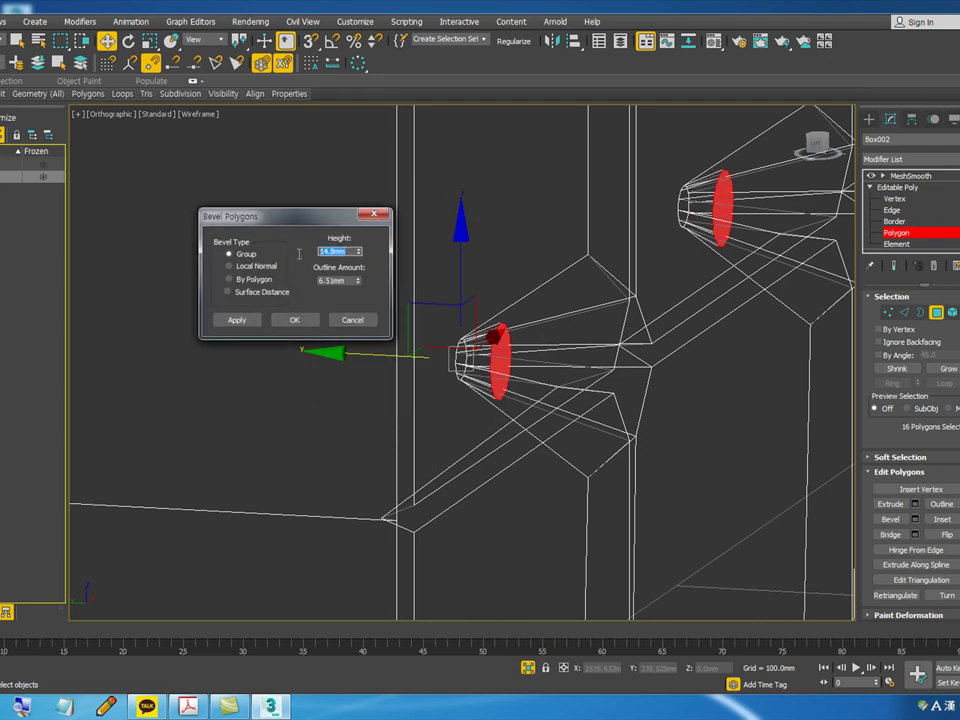
key("Tab")
type("10")
key("Return")
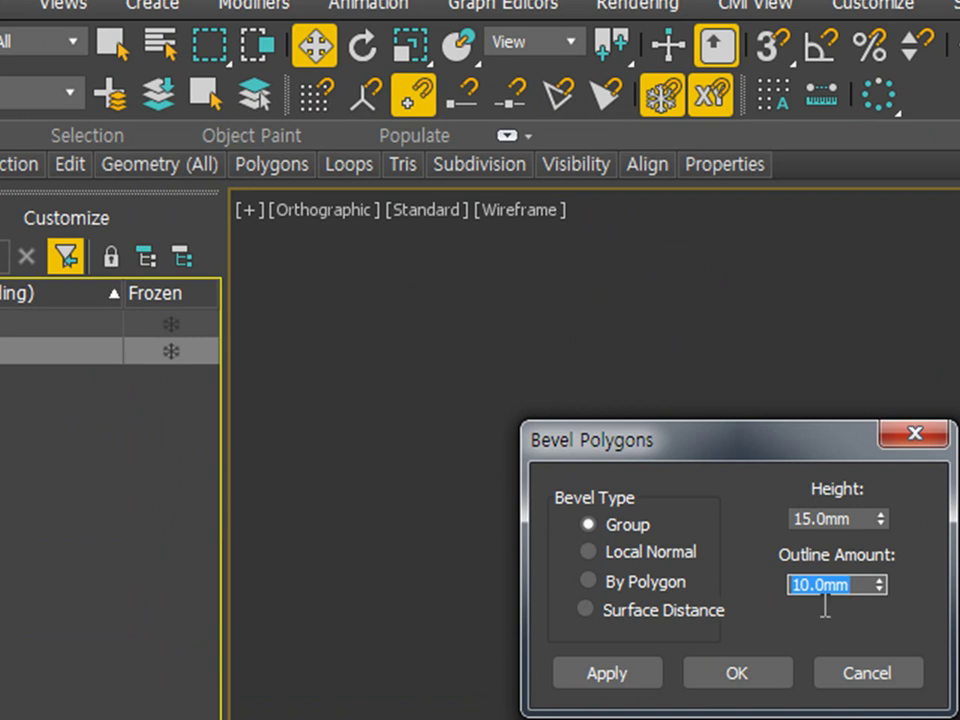
left_click(634, 684)
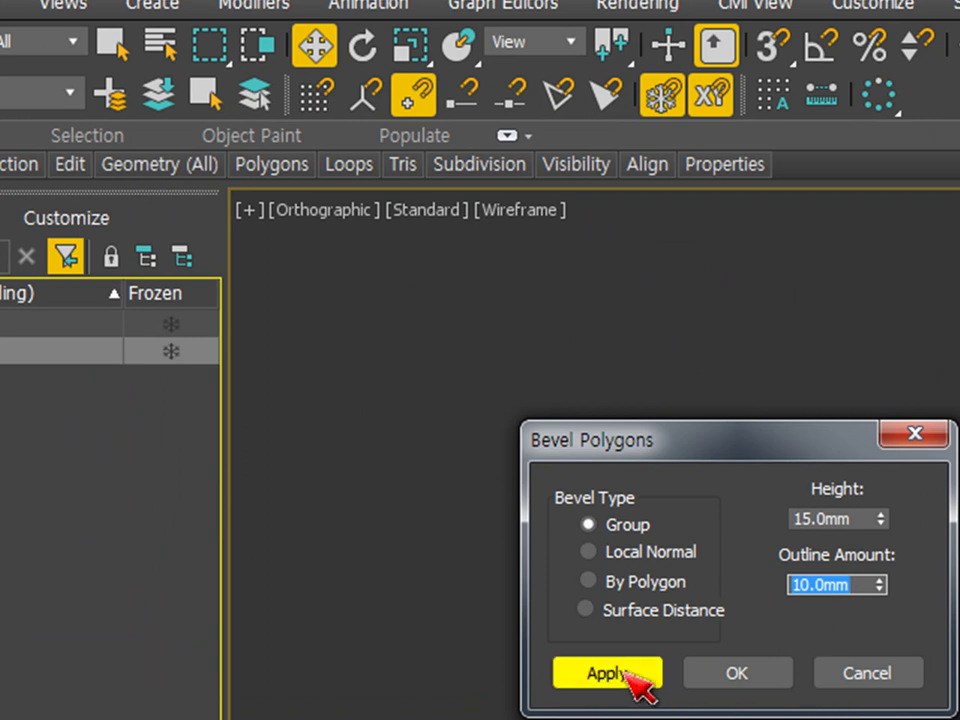
left_click(627, 679)
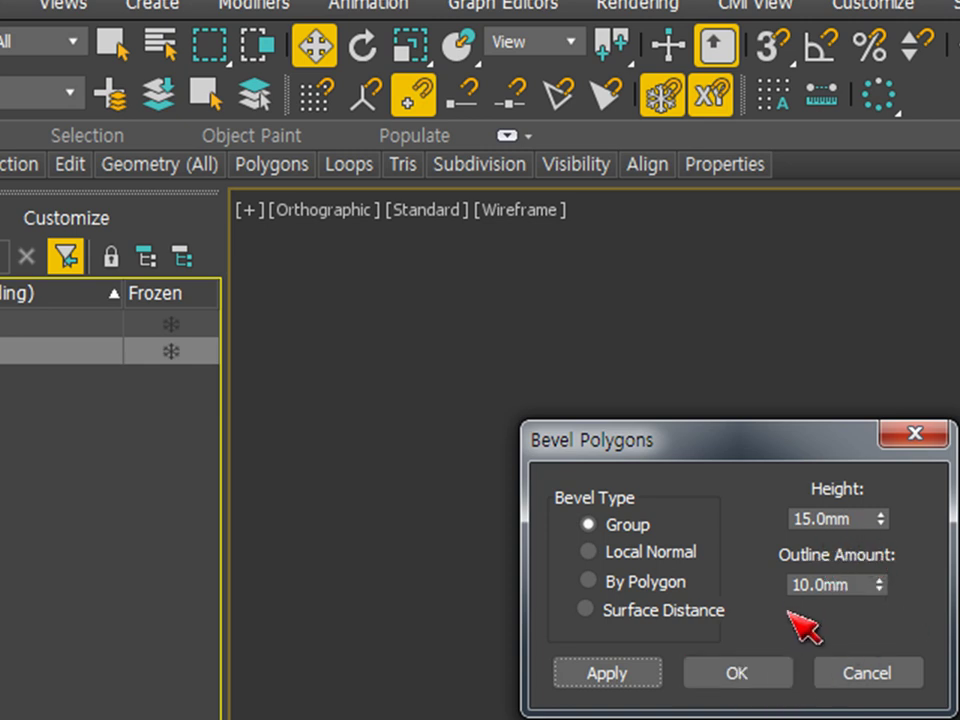
left_click(623, 675)
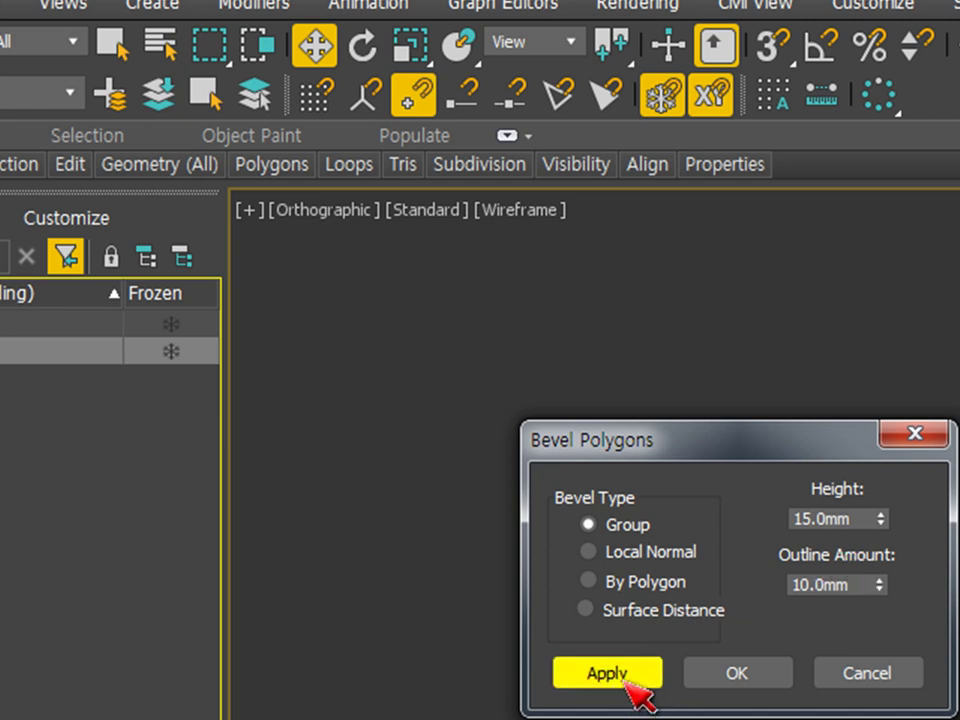
- Try closing the button shapes with a final bevel of 5 mm height and -5 mm outline amount
double_click(852, 518)
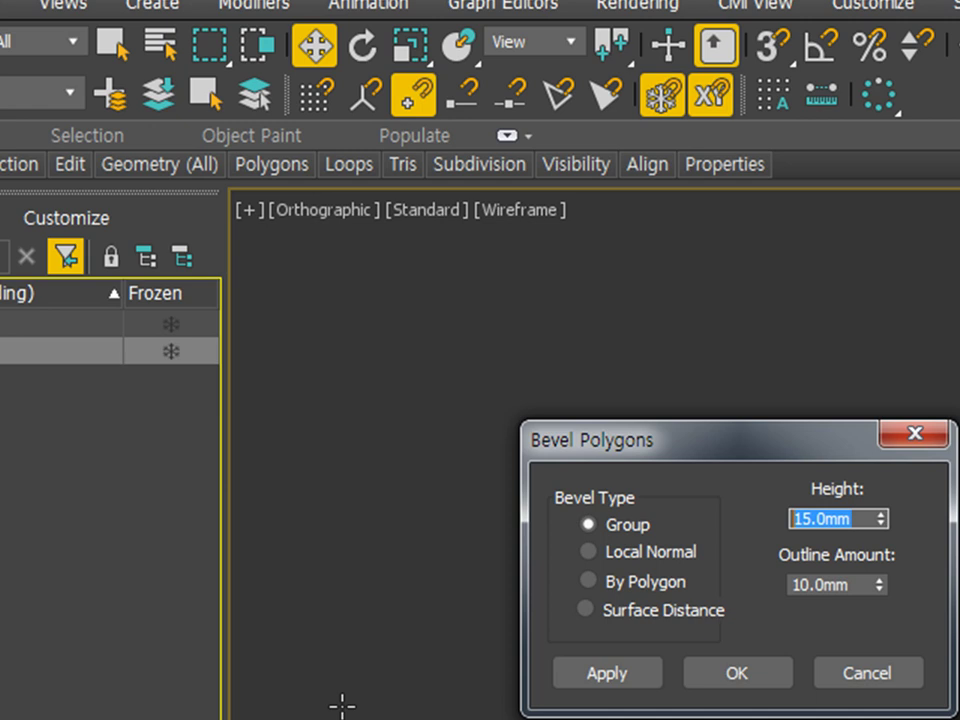
type("5")
key("Tab")
type("5")
key("Return")
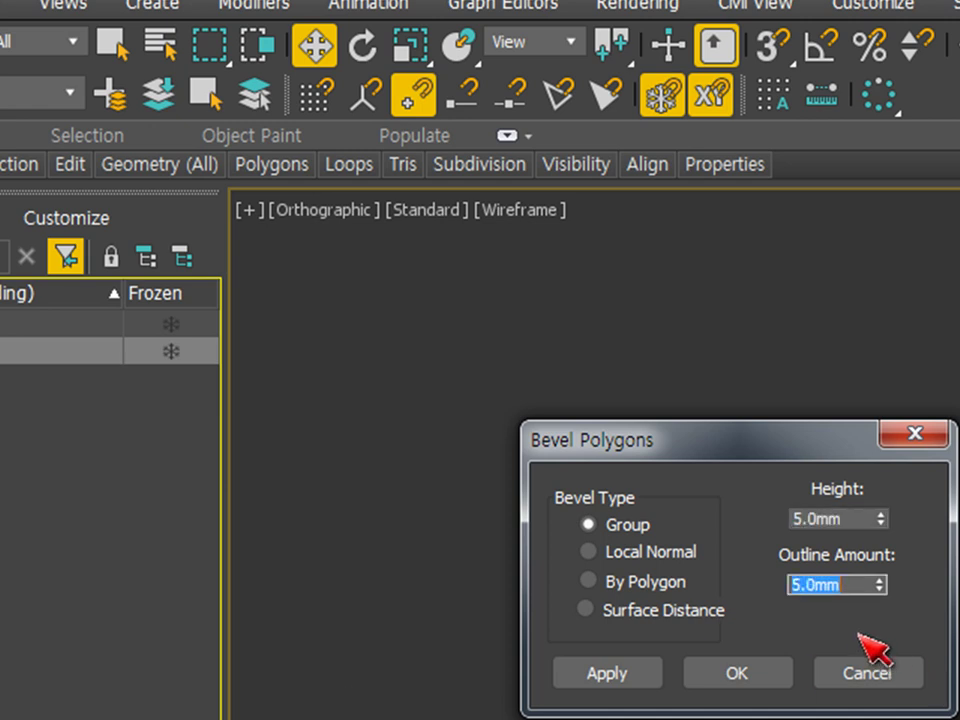
middle_click_drag(955, 260, 861, 475)
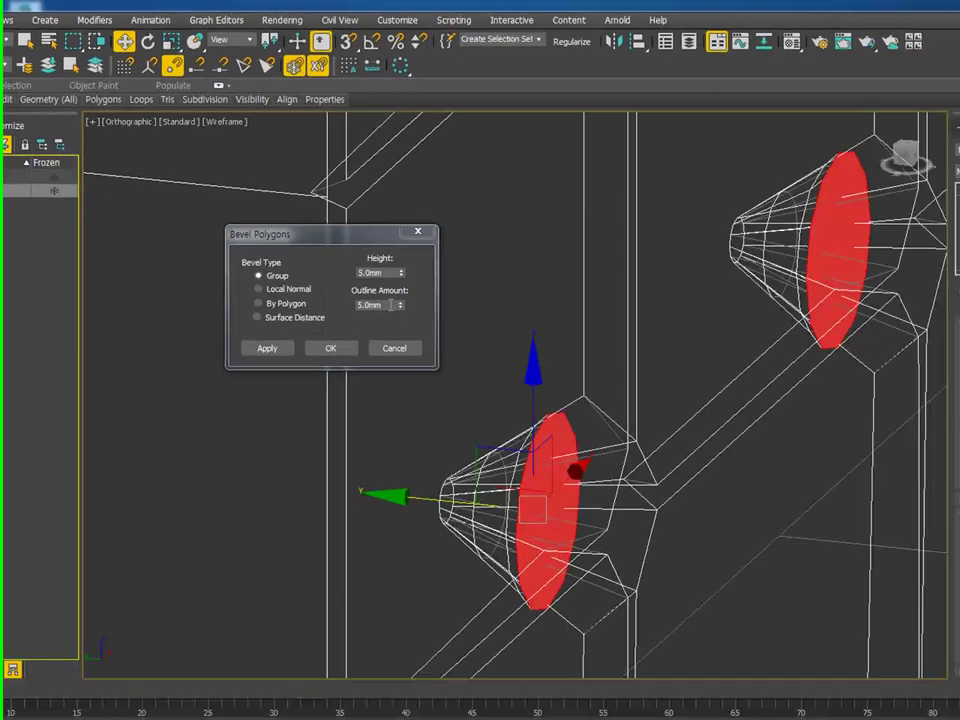
left_click_drag(391, 305, 290, 313)
type("-")
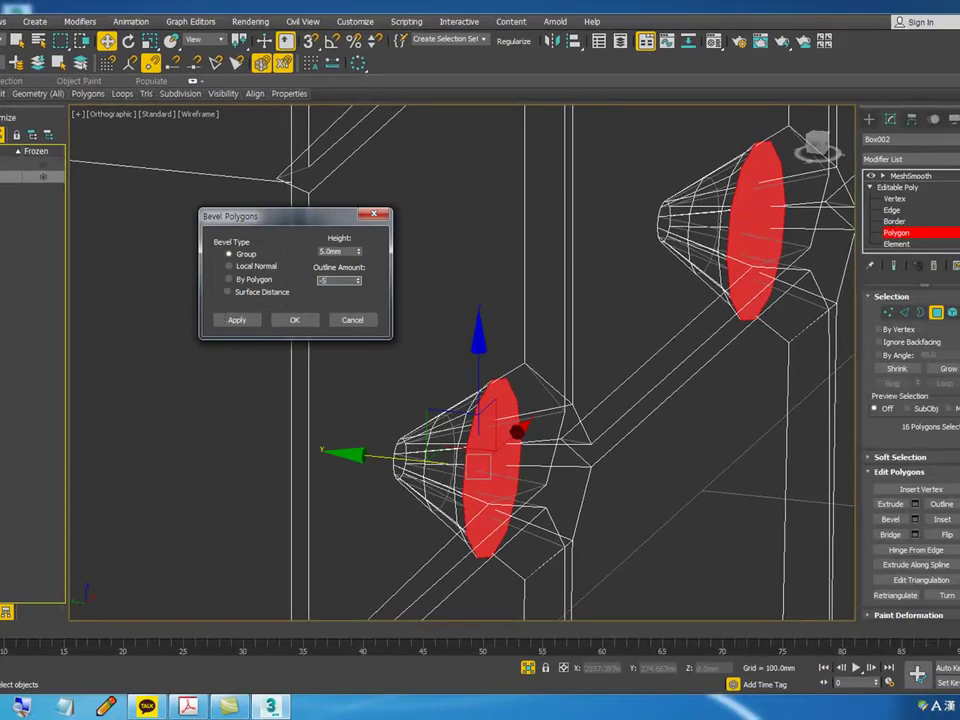
type("5")
key("Return")
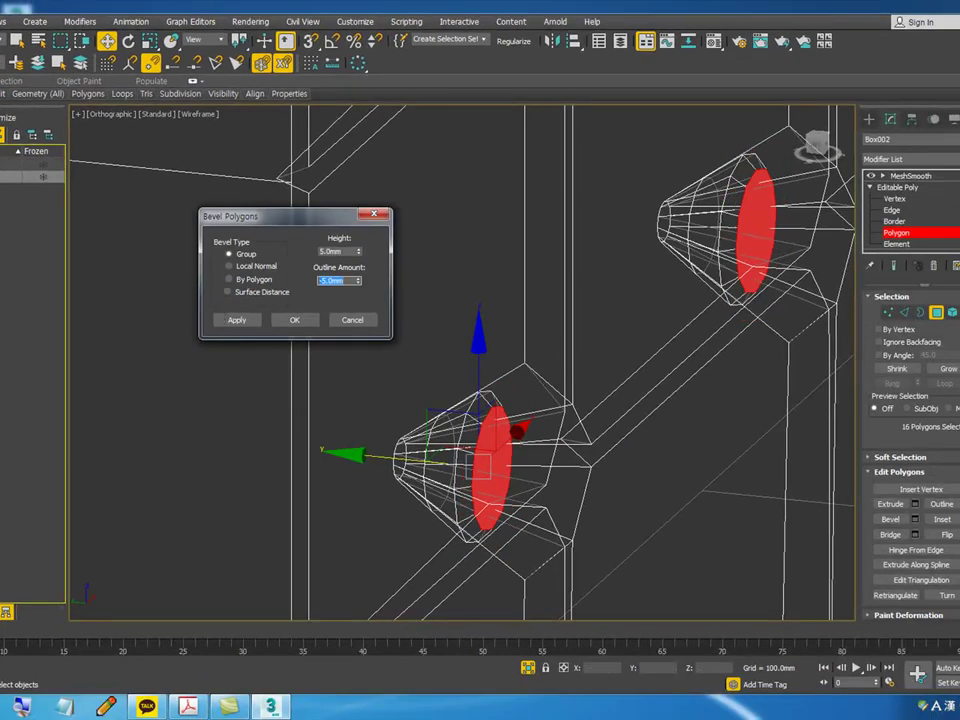
left_click(296, 320)
- Return to the MeshSmooth level and examine the shaded buttons at the seam crossings up close
scroll(591, 400, "down", 4)
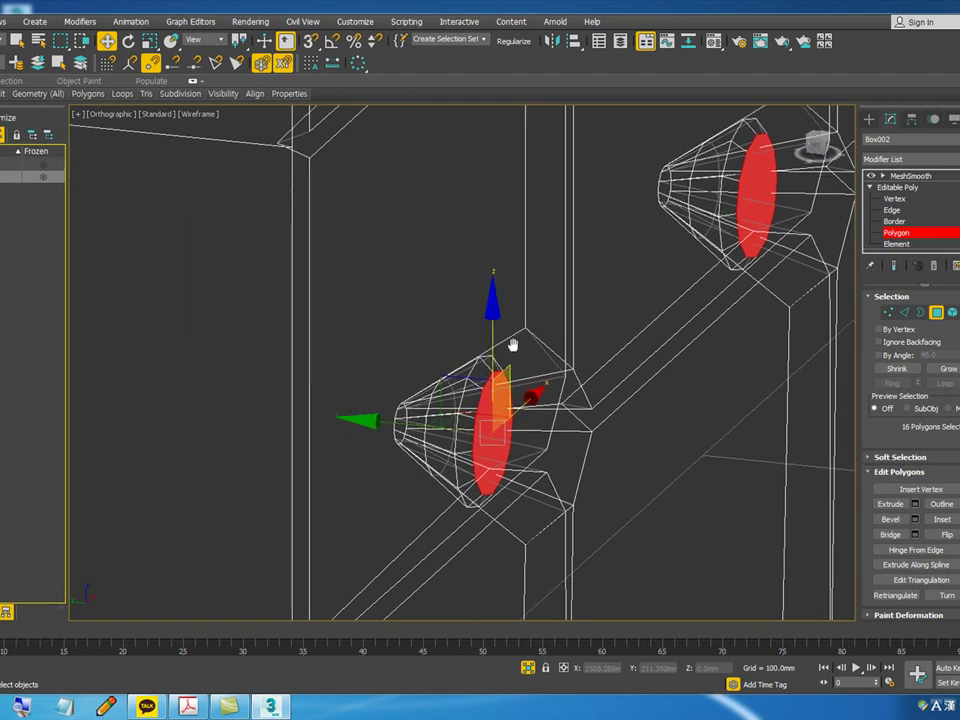
middle_click_drag(591, 400, 470, 386, "alt")
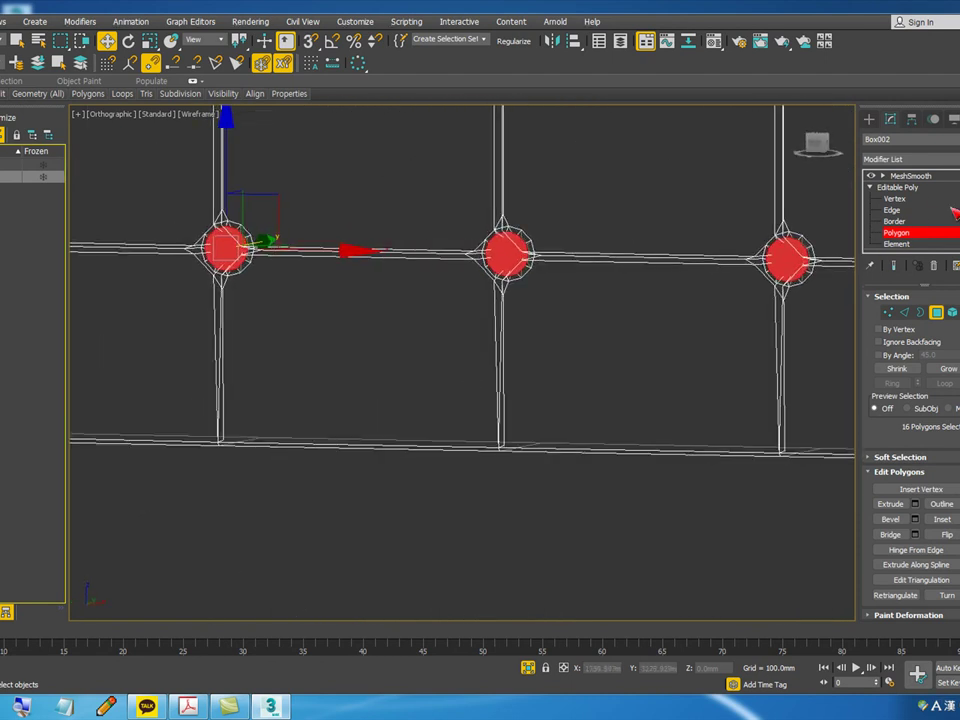
left_click(930, 188)
left_click(908, 176)
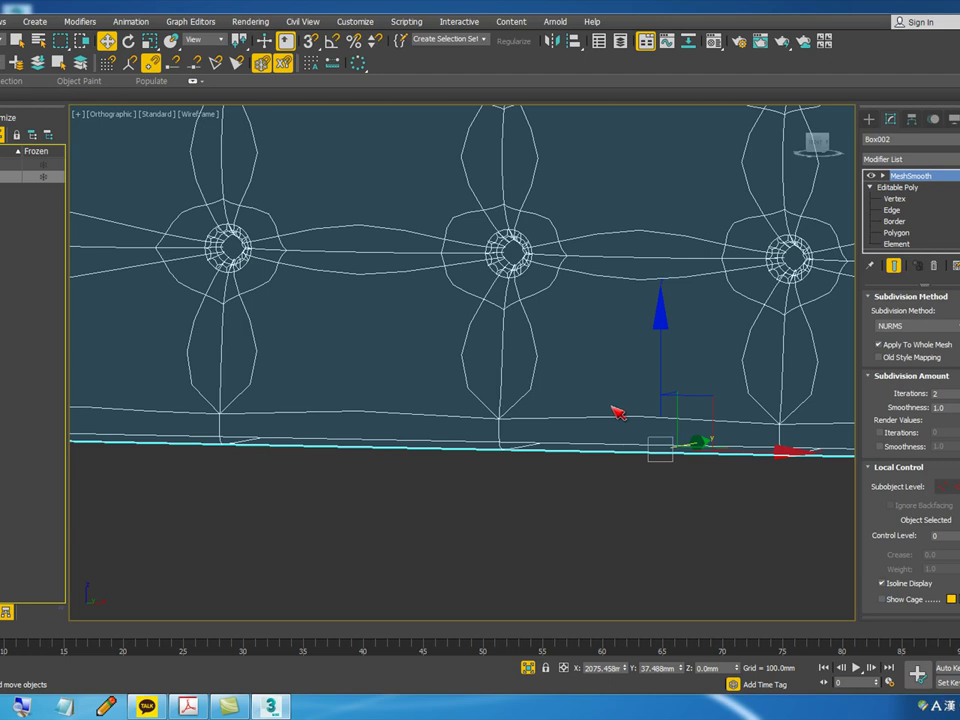
key("F3")
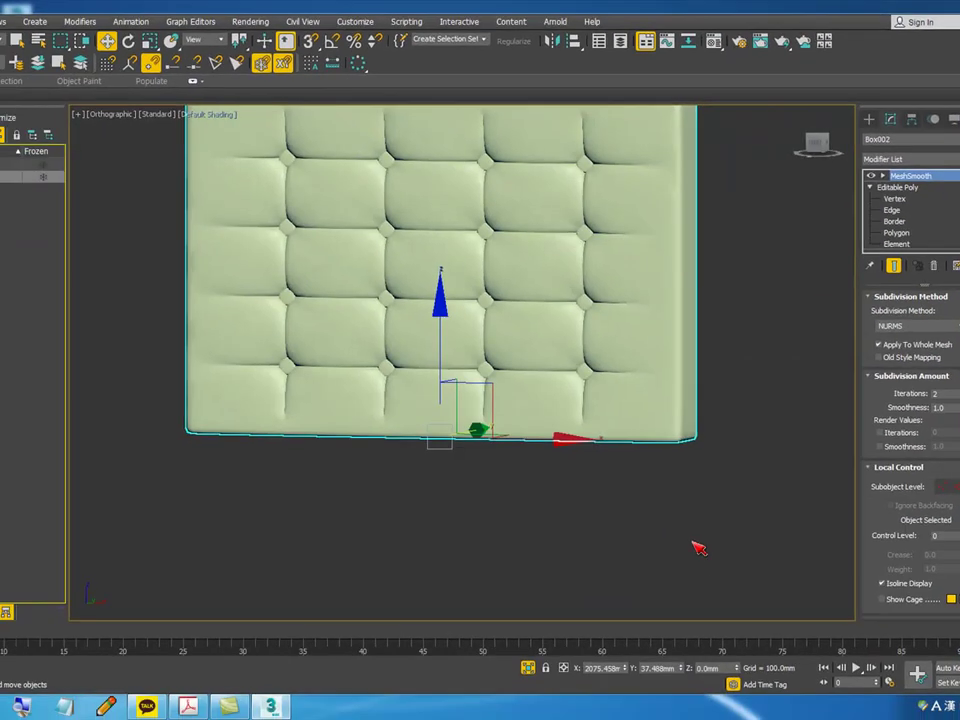
left_click(323, 601)
scroll(323, 601, "down", 3)
scroll(118, 346, "up", 6)
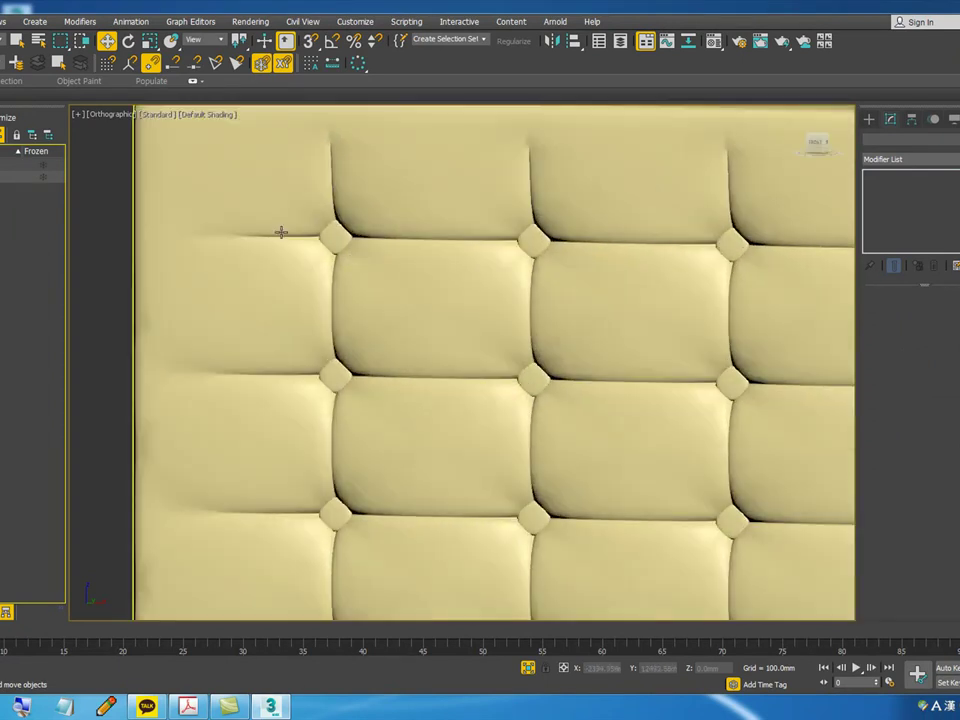
scroll(350, 240, "up", 3)
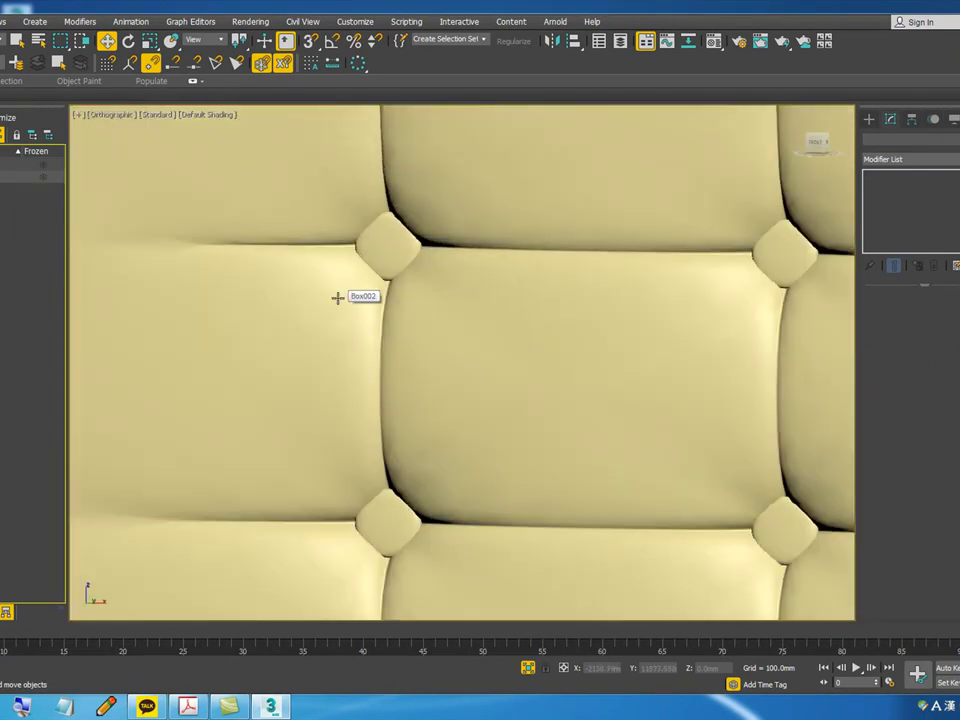
- Undo the latest bevels on the dimple faces and reselect the smoothed panel
left_click(400, 293)
key("ctrl+z")
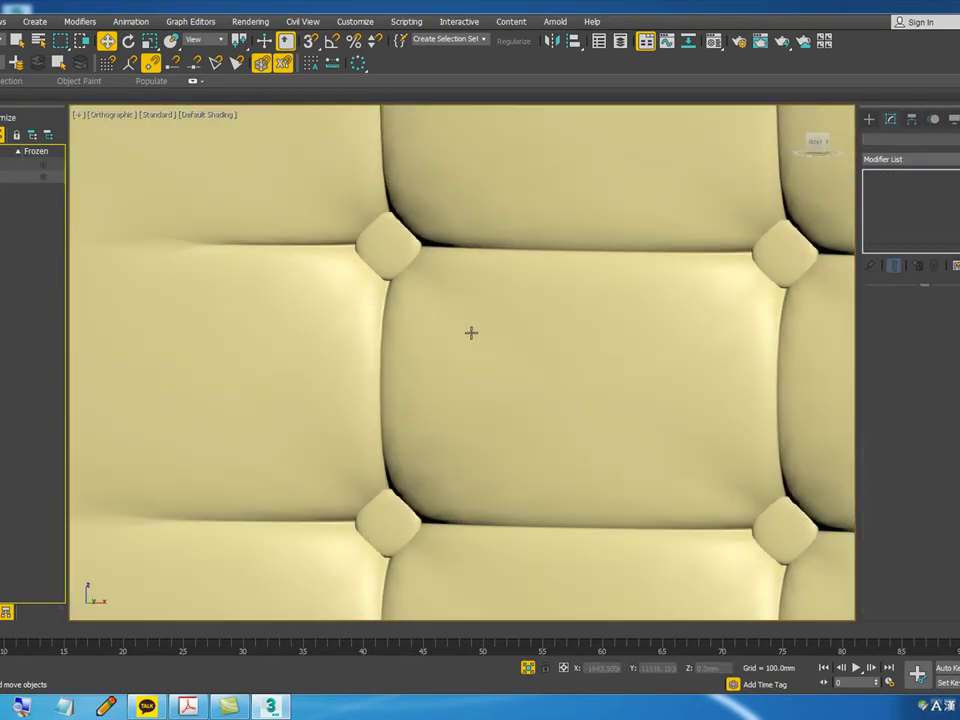
scroll(470, 332, "down", 2)
scroll(466, 331, "down", 5)
left_click(660, 377)
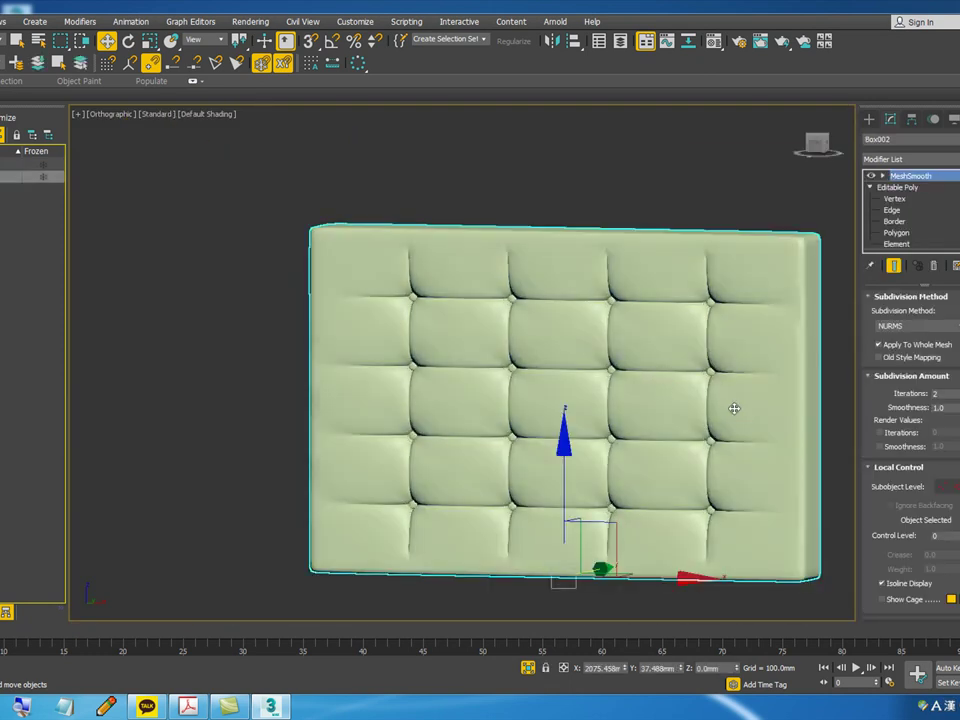
- Return to the Editable Poly's polygon level and display one selected dimple face up close in wireframe from an angled side view
key("l")
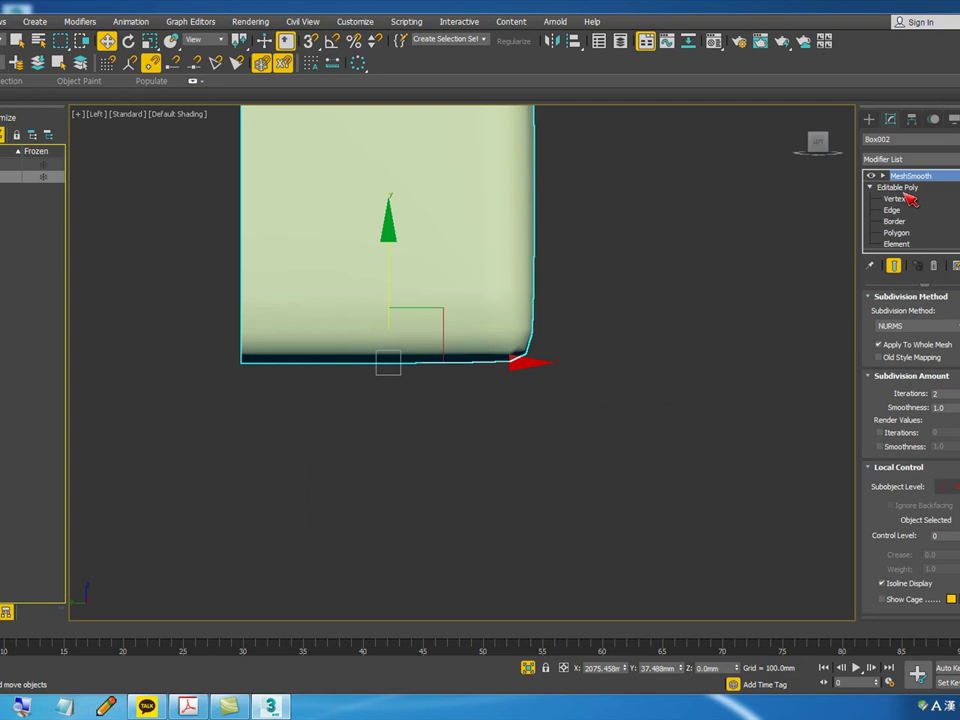
left_click(905, 235)
key("F3")
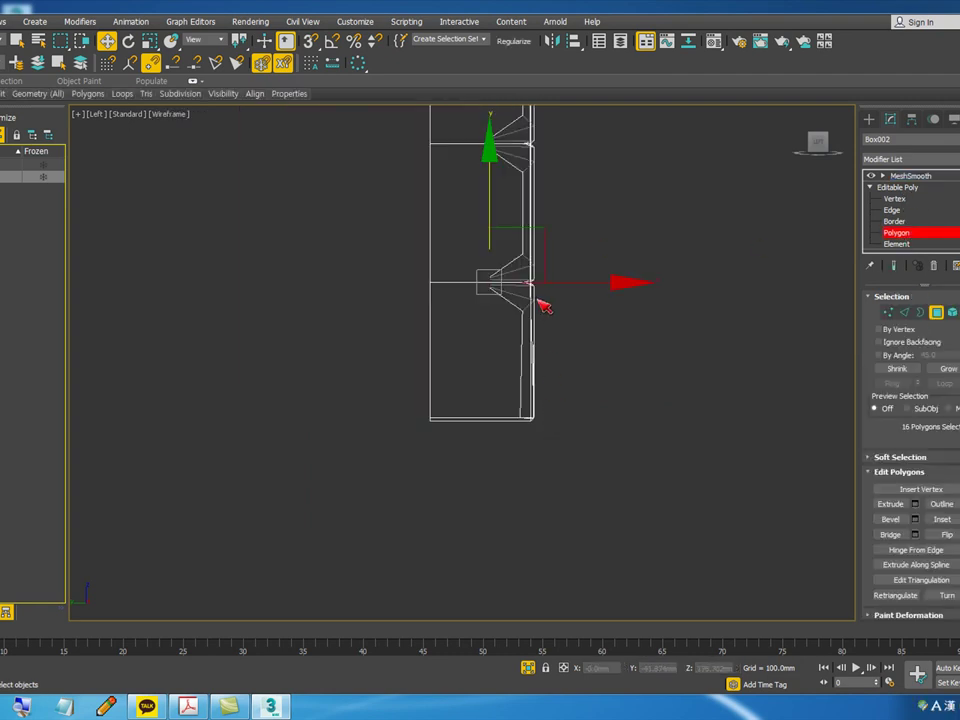
middle_click_drag(551, 381, 551, 441)
scroll(551, 441, "down", 2)
middle_click_drag(514, 289, 512, 360)
scroll(512, 360, "down", 2)
scroll(510, 298, "up", 2)
middle_click_drag(510, 240, 411, 263, "alt")
scroll(478, 256, "up", 2)
scroll(460, 280, "up", 5)
right_click(420, 296)
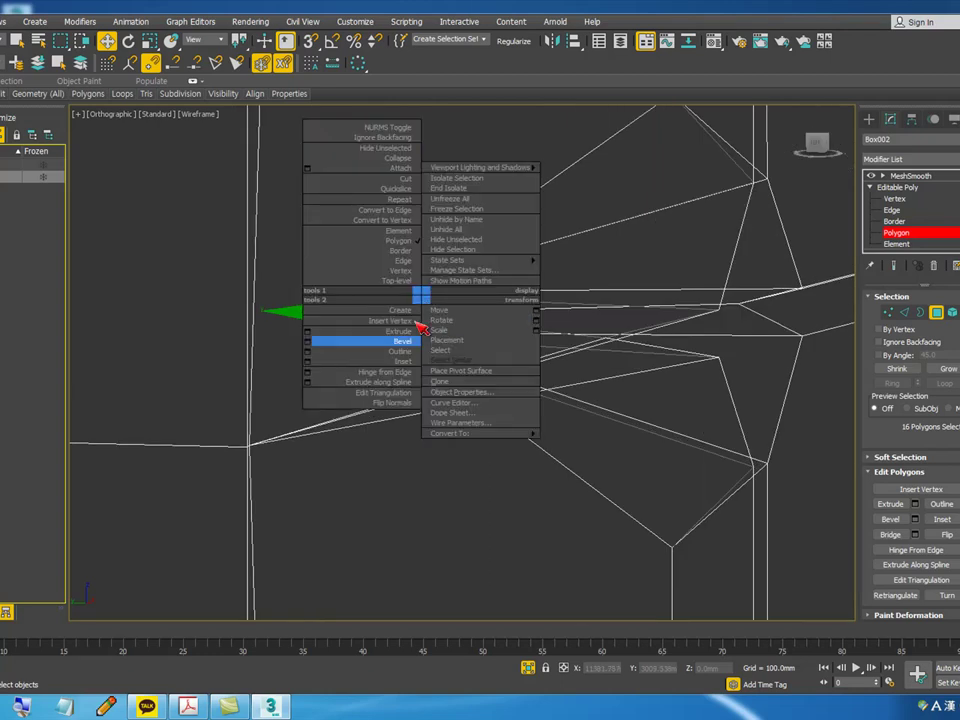
left_click(308, 342)
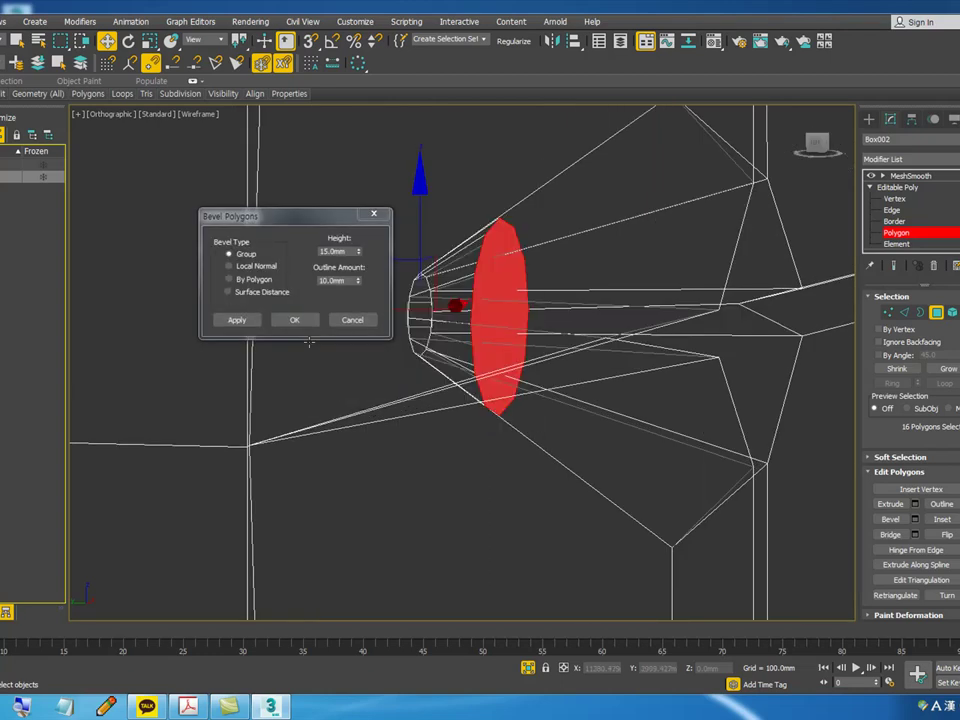
left_click(349, 251)
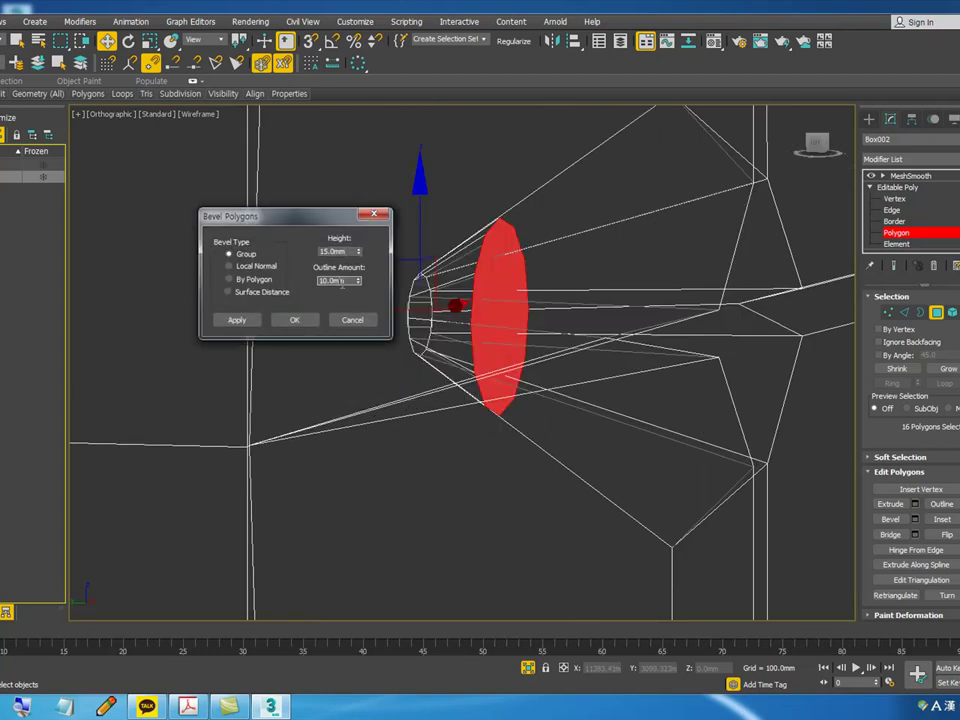
left_click(244, 321)
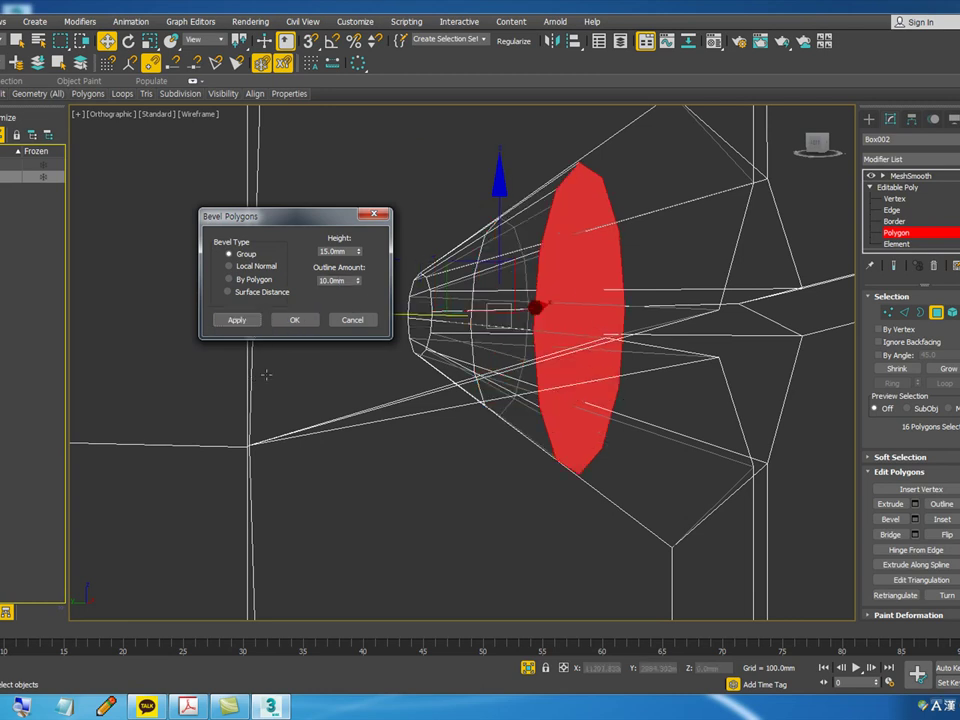
left_click(352, 320)
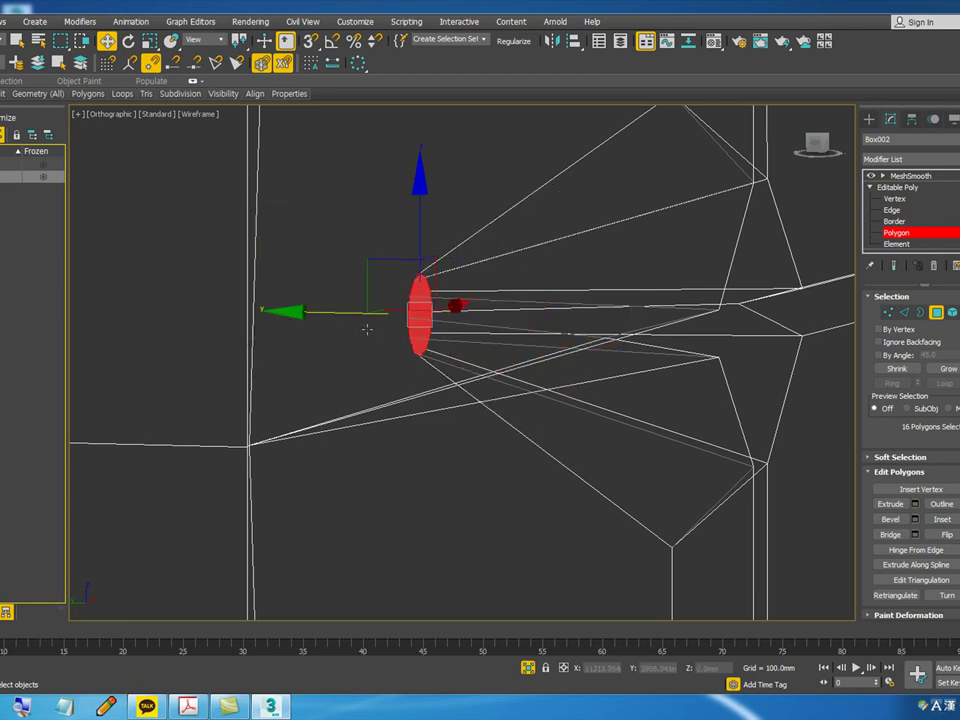
- Bevel the 16 circular dimple faces as a group with 15 mm height and 10 mm outline amount
right_click(421, 292)
left_click(306, 338)
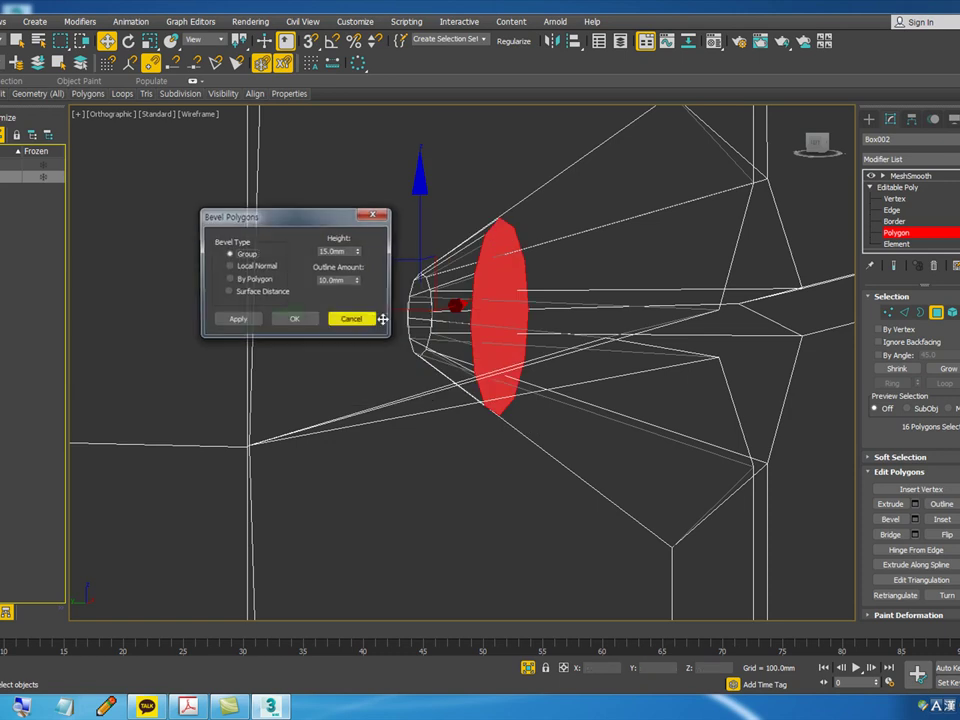
left_click(241, 325)
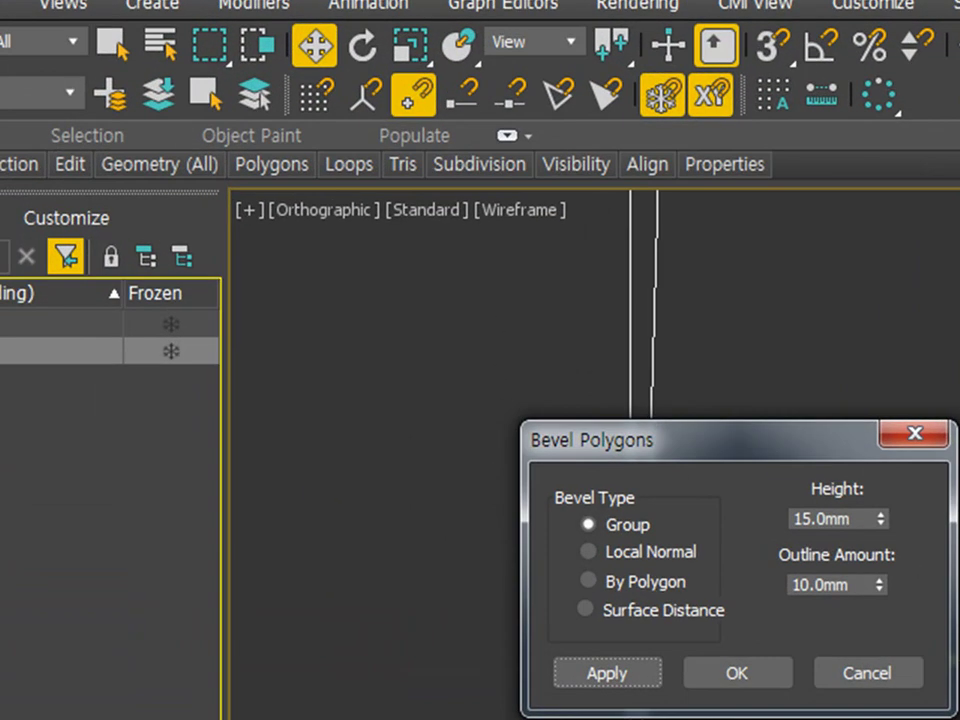
- Try a Group bevel on the selected button polygons with 5 mm height and -10 mm outline, and undo it
double_click(853, 514)
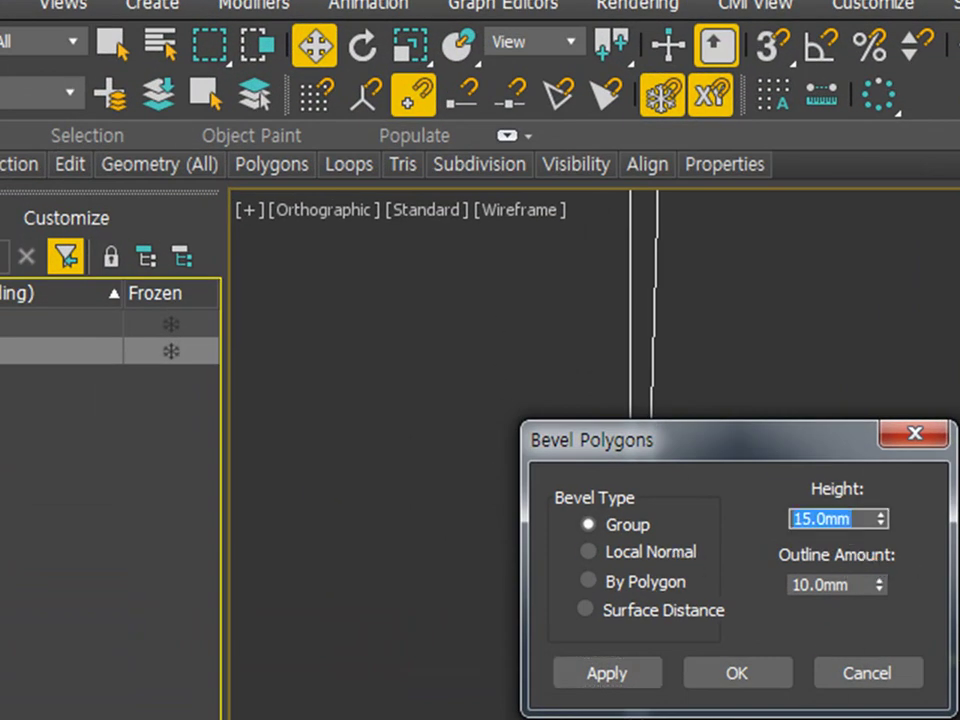
type("5")
key("Tab")
type("-10")
key("Return")
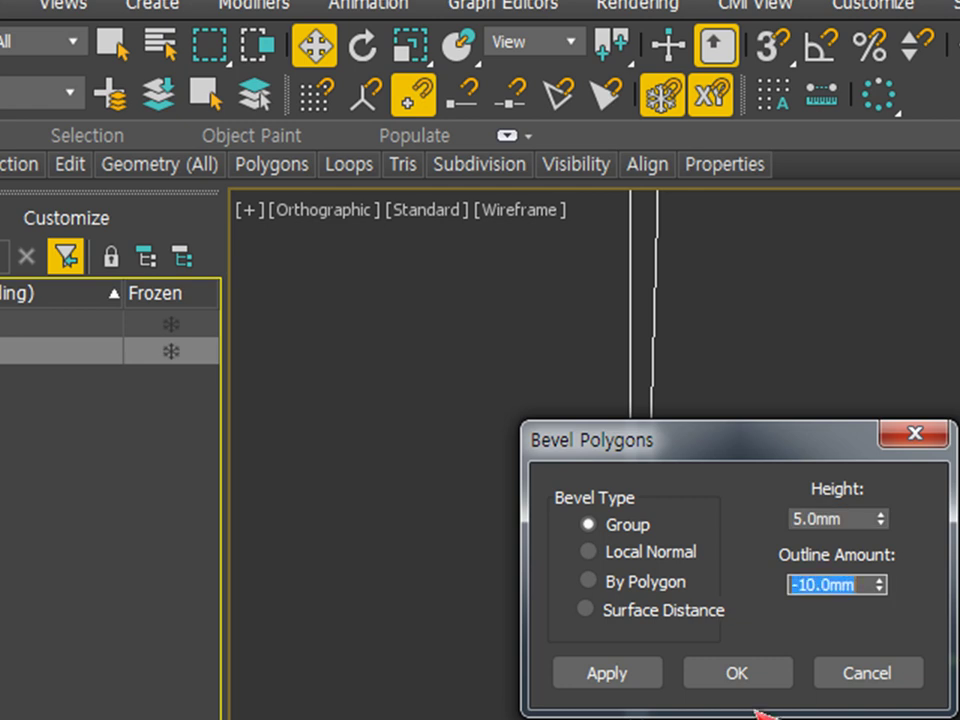
key("Tab")
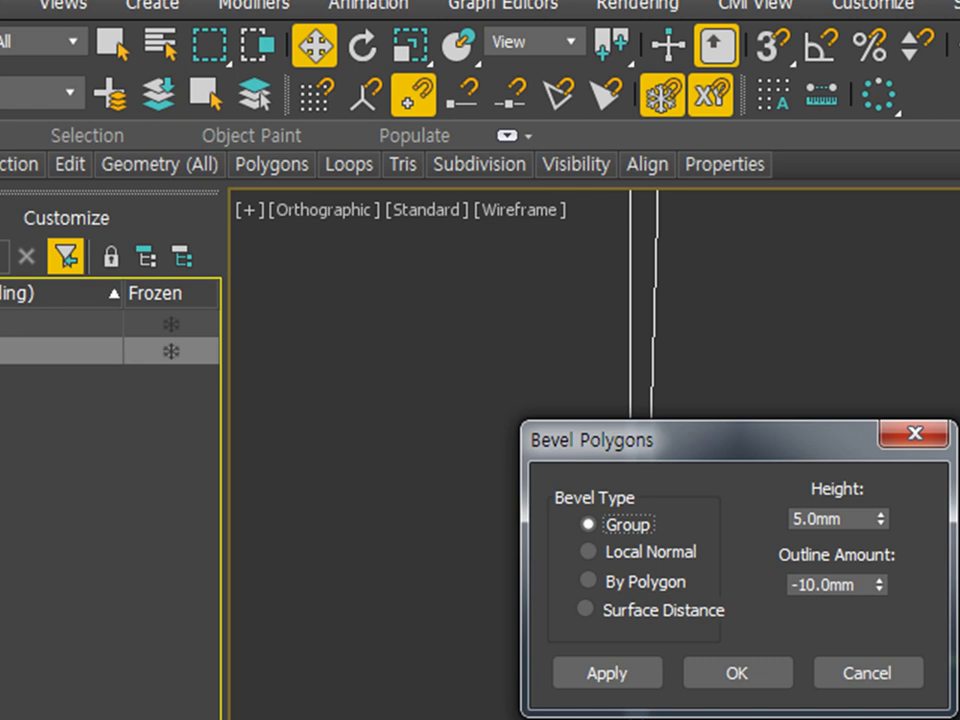
left_click(820, 682)
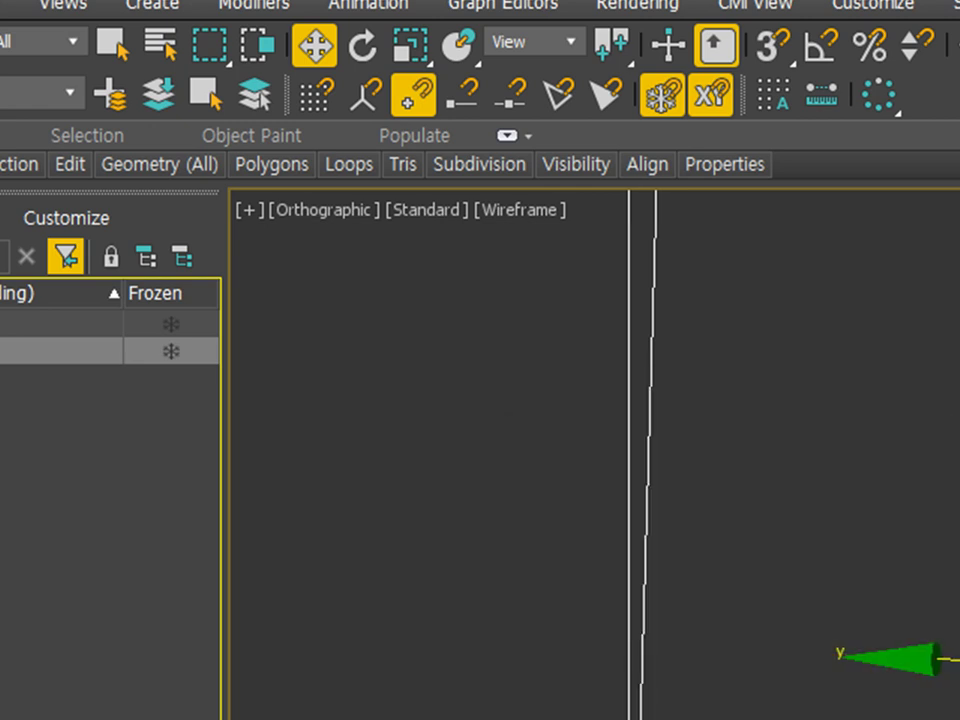
key("ctrl+z")
- Bevel the selected tuft polygons by group with a height of 15 mm and an outline amount of 10 mm
right_click(668, 402)
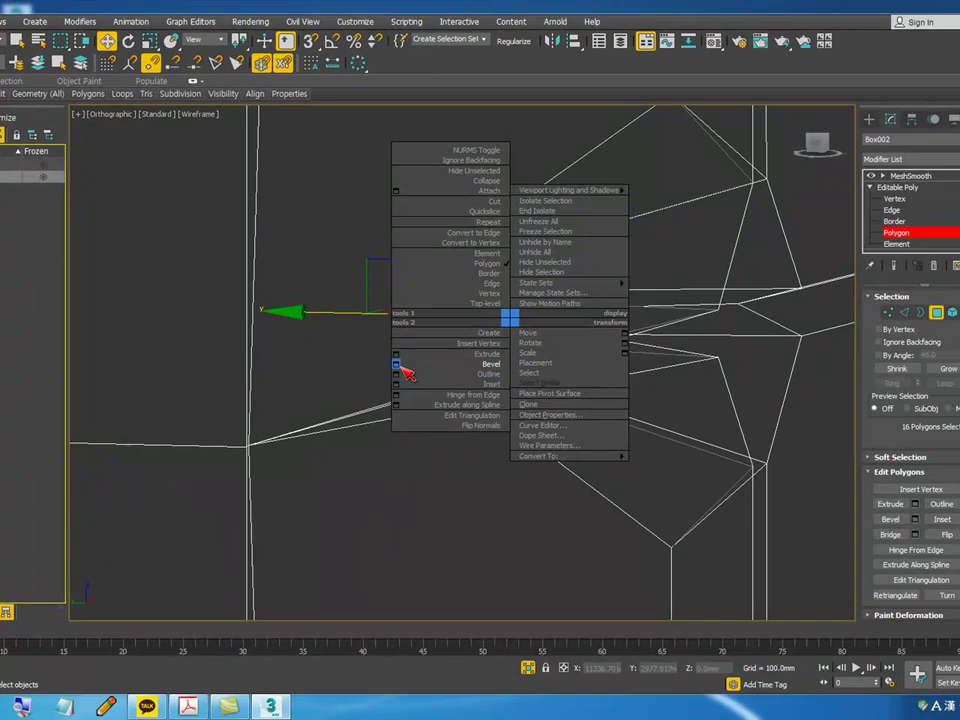
left_click(397, 366)
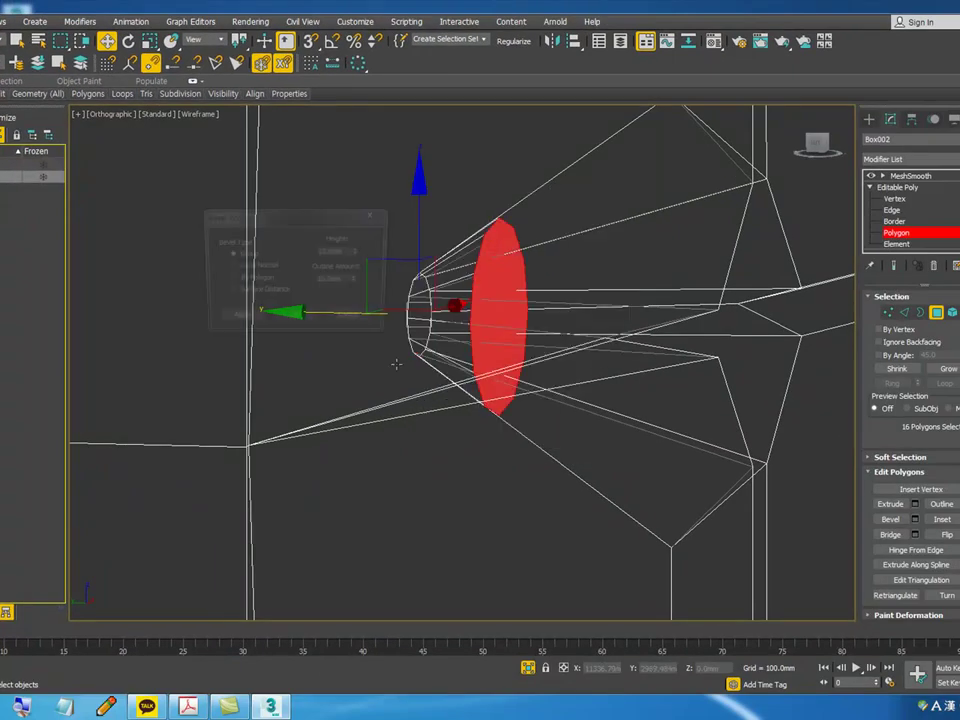
left_click(353, 247)
left_click(242, 321)
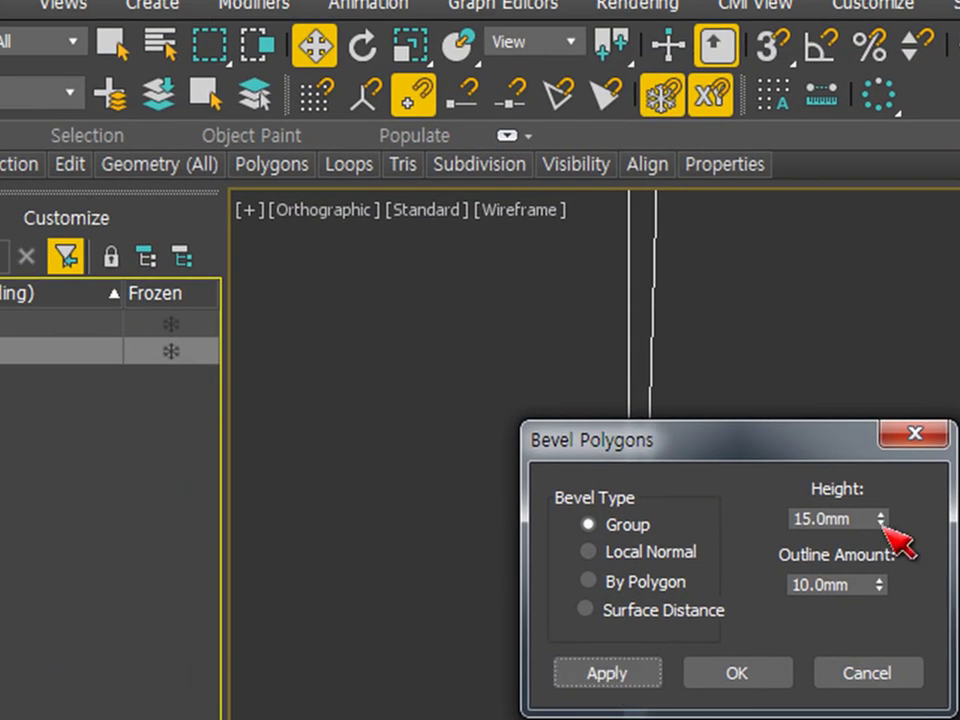
- Add a closing bevel to the button polygons with a height of 5 mm and an outline amount of -10 mm
left_click_drag(855, 518, 763, 516)
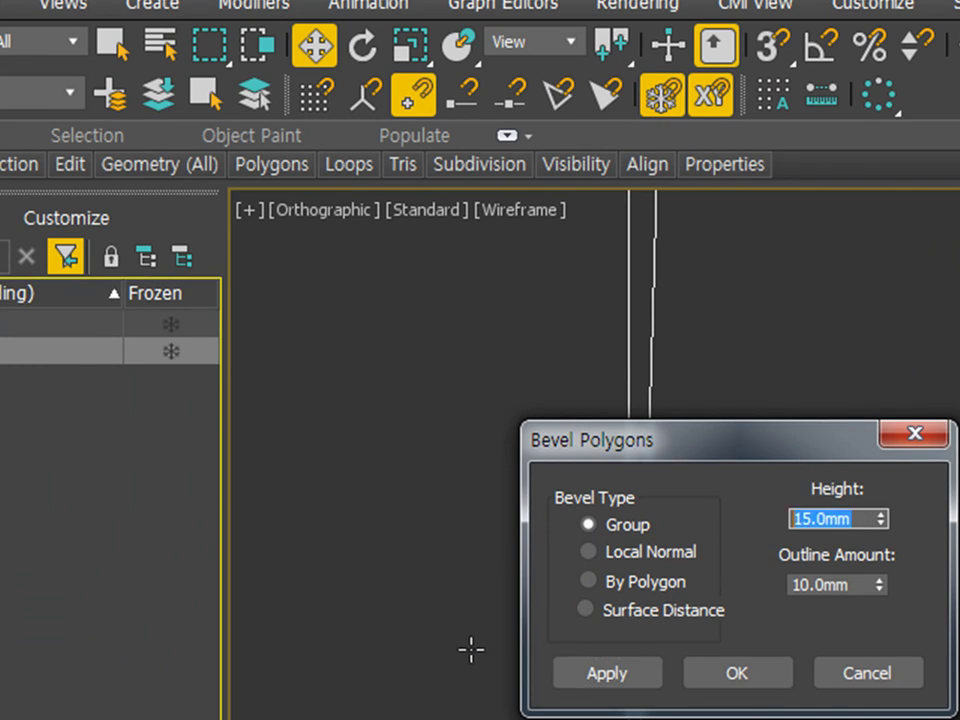
type("5")
key("Tab")
type("-10")
key("Return")
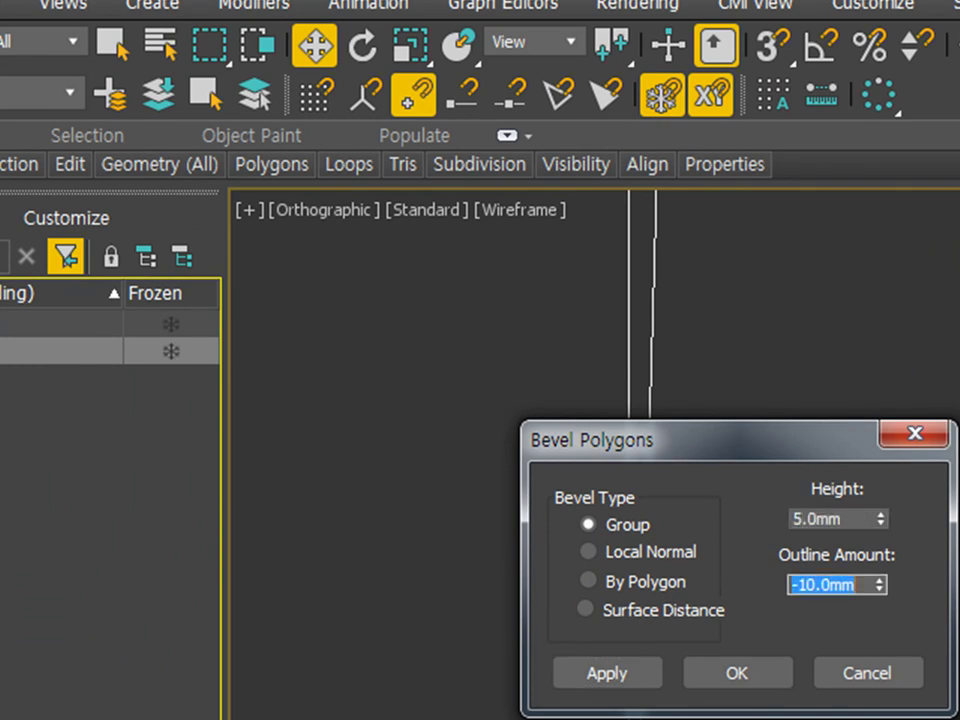
left_click(762, 692)
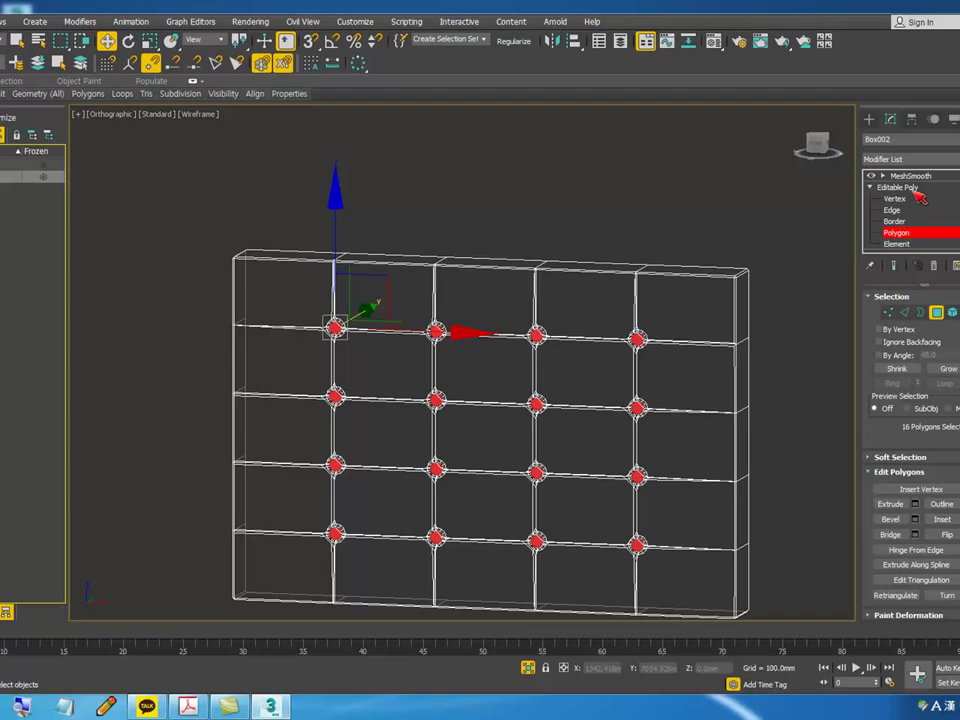
- Show the MeshSmooth result in default shading with the cushion deselected and examine the buttons at the tufts
left_click(898, 187)
left_click(905, 176)
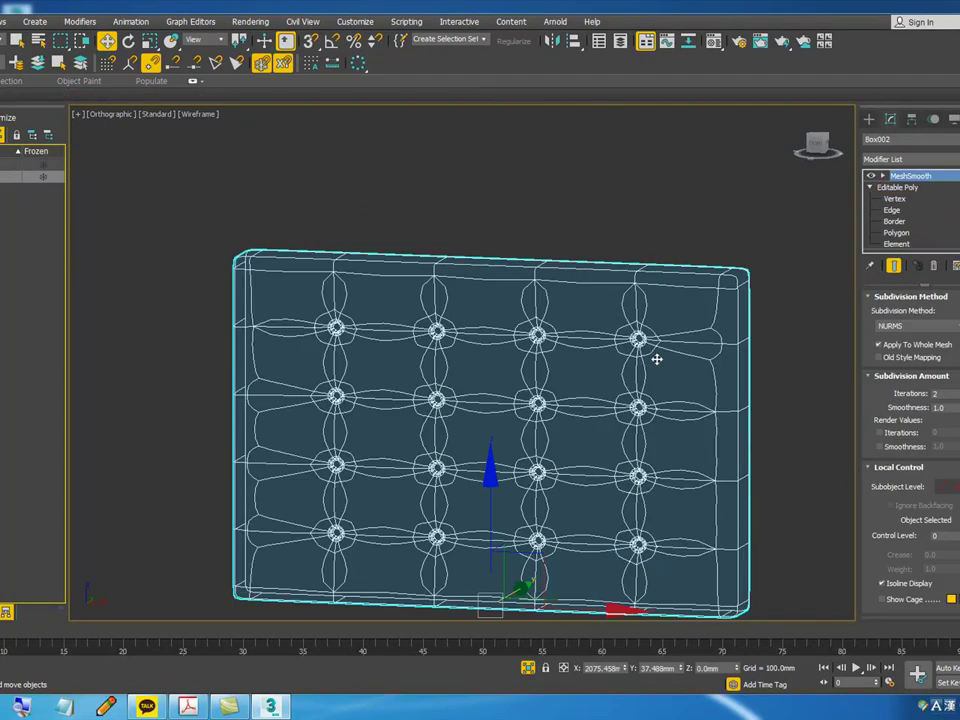
key("F3")
left_click(626, 229)
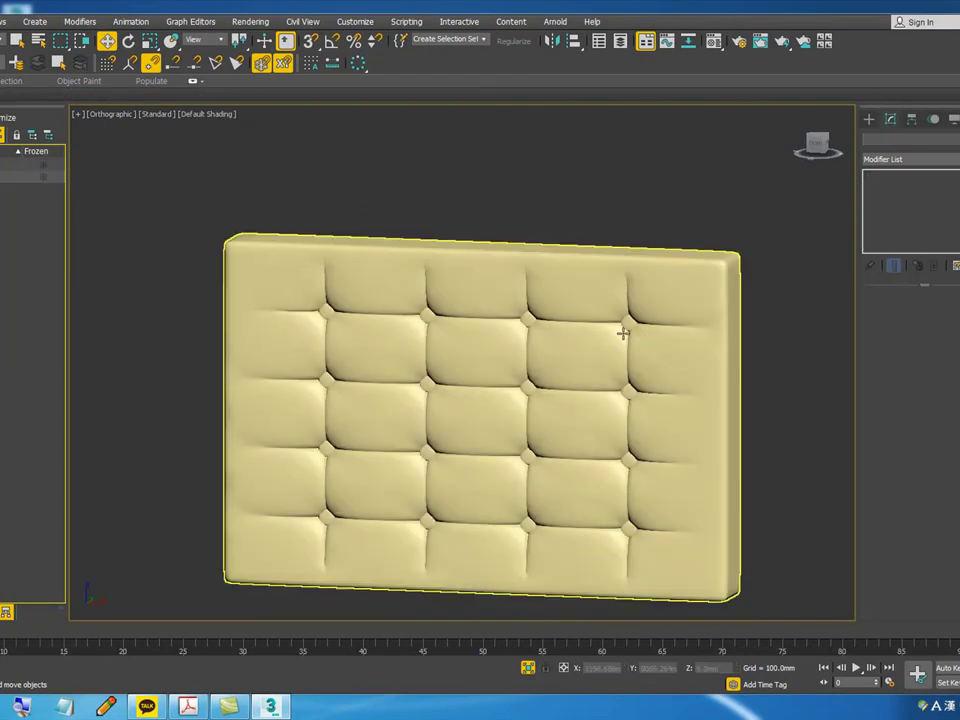
scroll(630, 400, "up", 5)
scroll(630, 402, "down", 5)
scroll(422, 255, "down", 2)
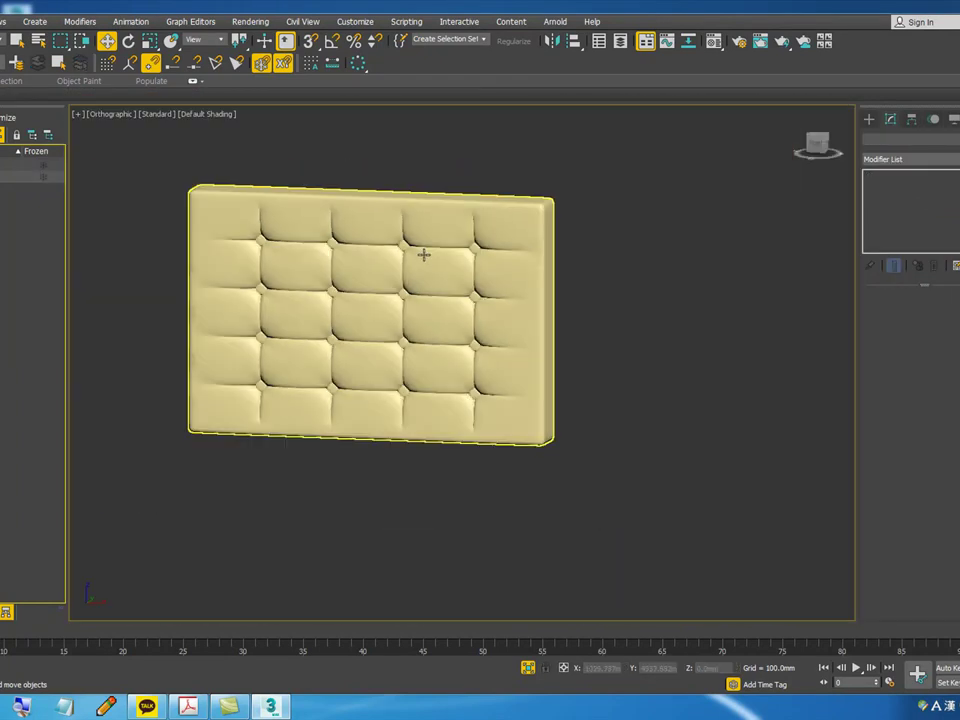
scroll(273, 254, "up", 2)
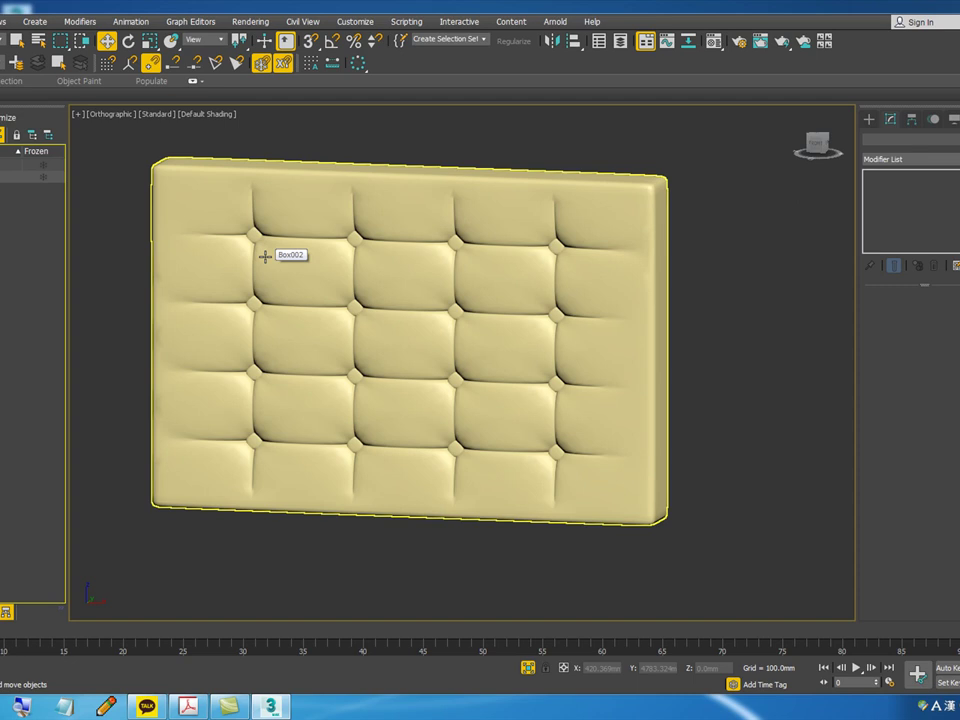
- Select the cushion box and delete the MeshSmooth modifier, leaving the Editable Poly at vertex level
left_click(399, 290)
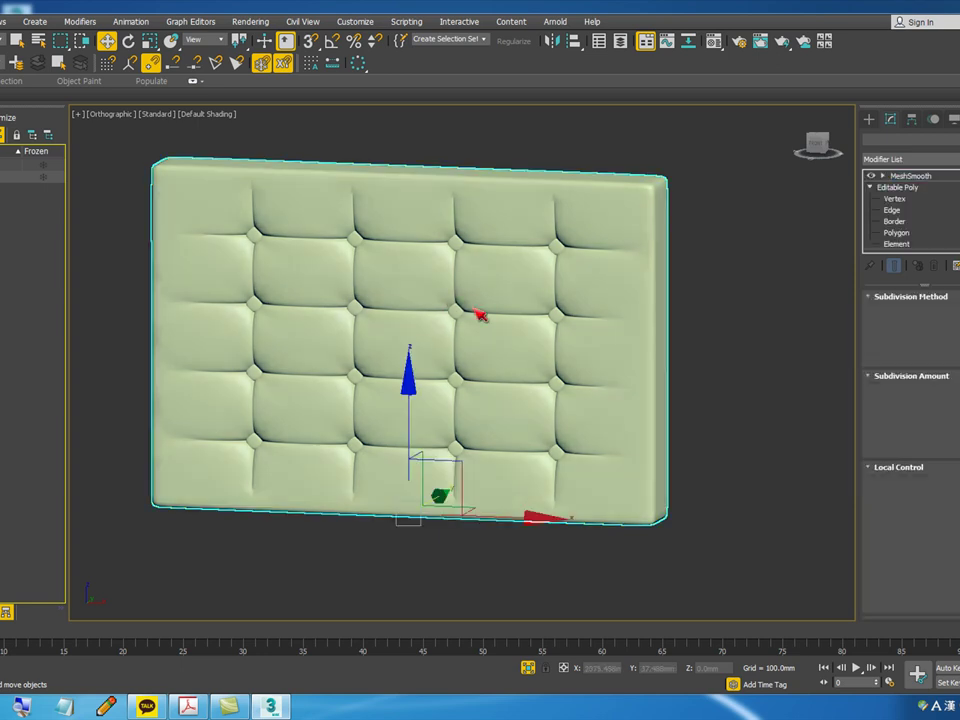
left_click(905, 199)
left_click(915, 176)
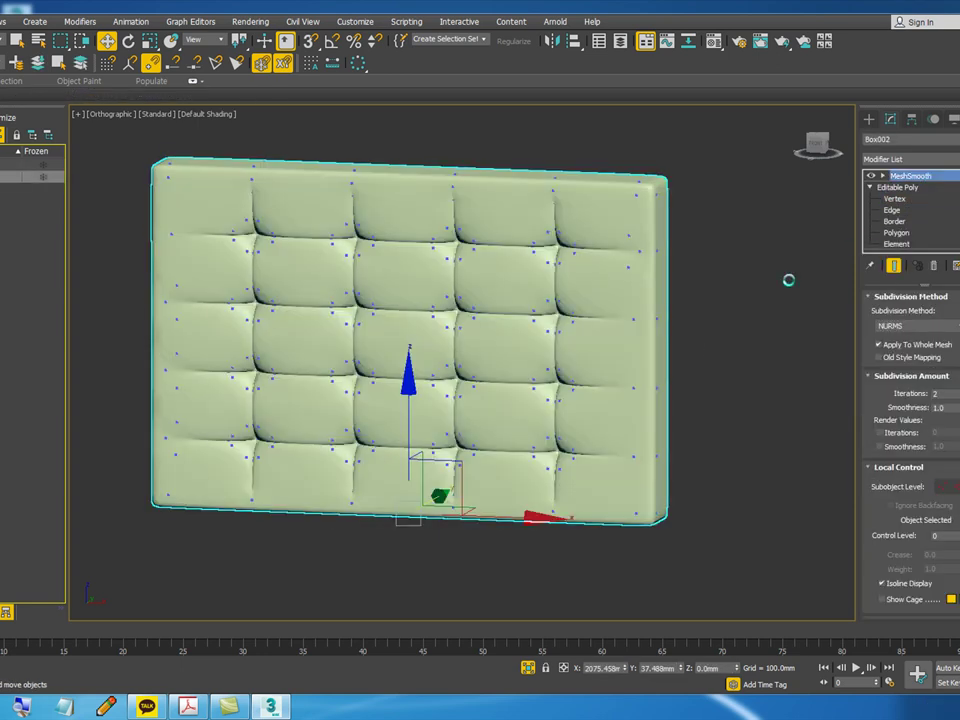
right_click(910, 177)
left_click(880, 191)
- Weld the selected vertices at each tuft into one point with a threshold of about 51 mm, working in a wireframe left view
key("f")
middle_click_drag(680, 363, 365, 360)
scroll(488, 314, "up", 9)
scroll(533, 283, "up", 4)
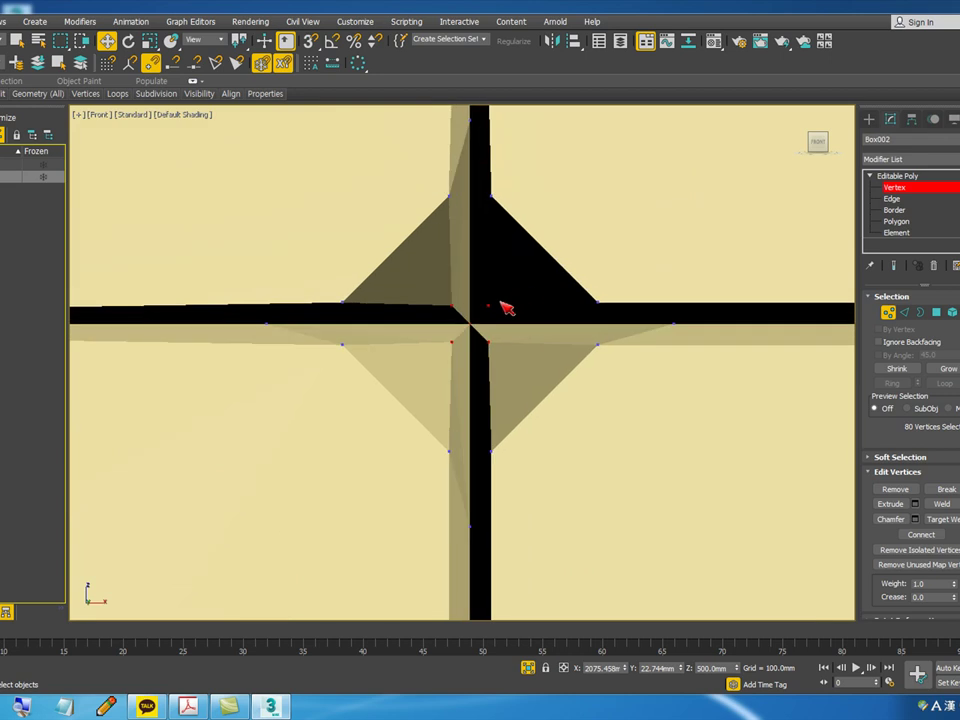
scroll(495, 333, "down", 10)
middle_click_drag(439, 328, 546, 347, "alt")
key("l")
middle_click_drag(497, 283, 545, 500)
key("F3")
scroll(540, 364, "down", 6)
scroll(539, 290, "up", 2)
right_click(521, 265)
left_click(413, 339)
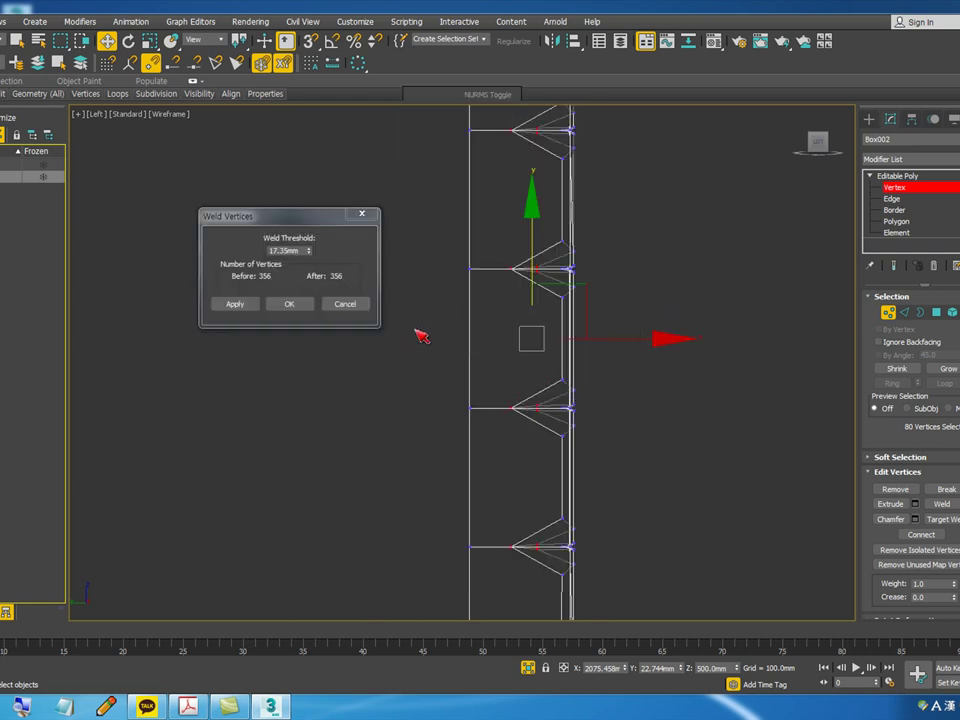
left_click_drag(310, 252, 310, 215)
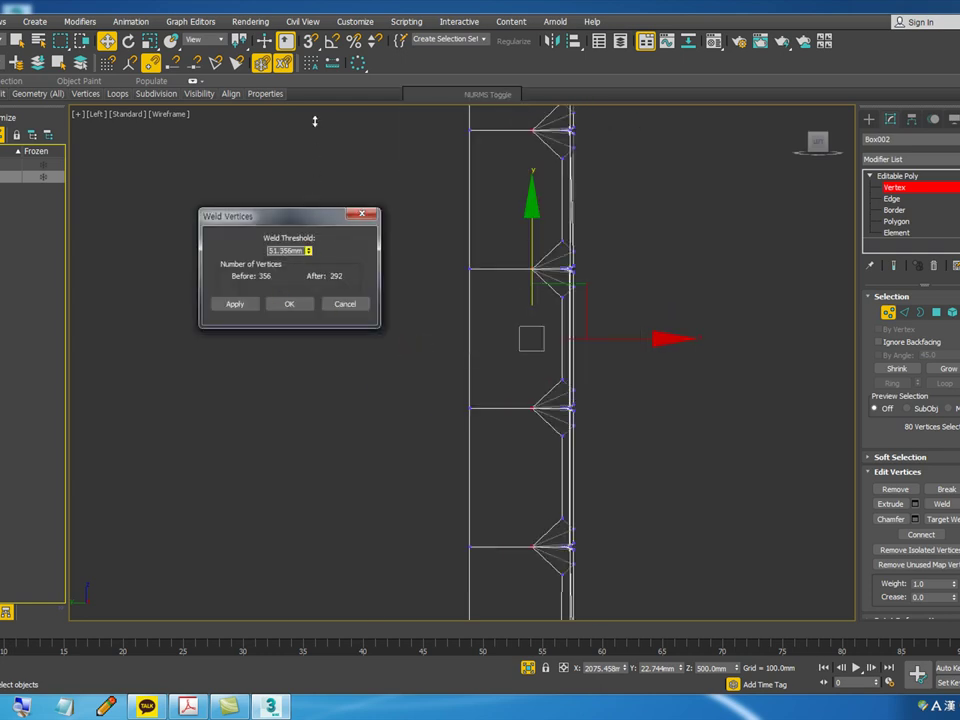
left_click(290, 304)
- Push the welded tuft vertices deeper into the cushion to about Y 58 mm and chamfer them by 20 mm
middle_click_drag(626, 313, 630, 321, "alt")
left_click_drag(450, 357, 417, 356)
right_click(449, 285)
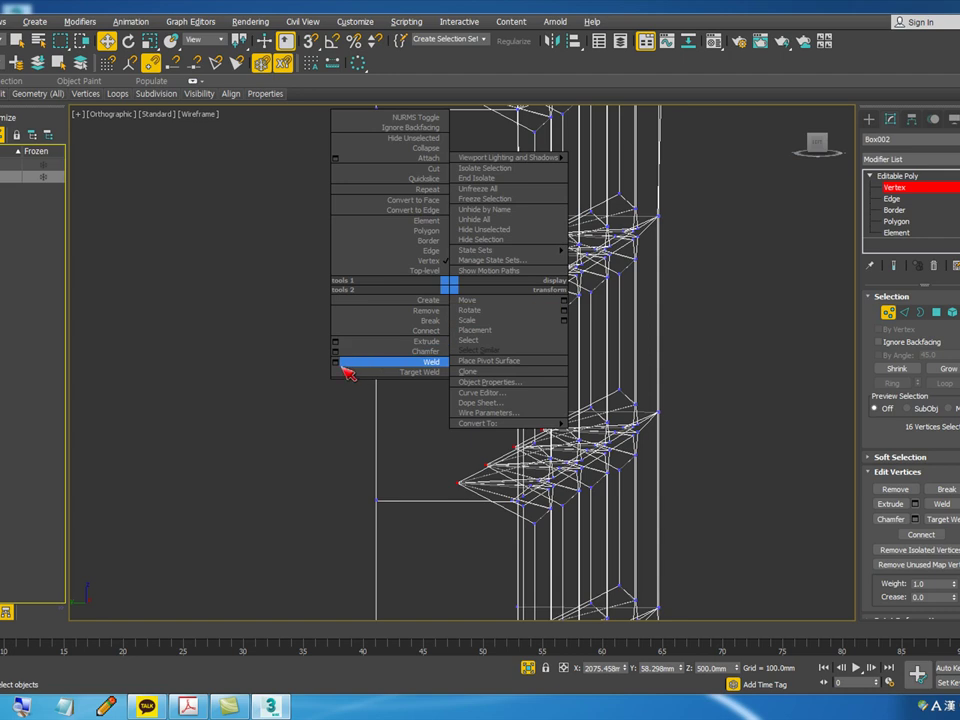
left_click(335, 351)
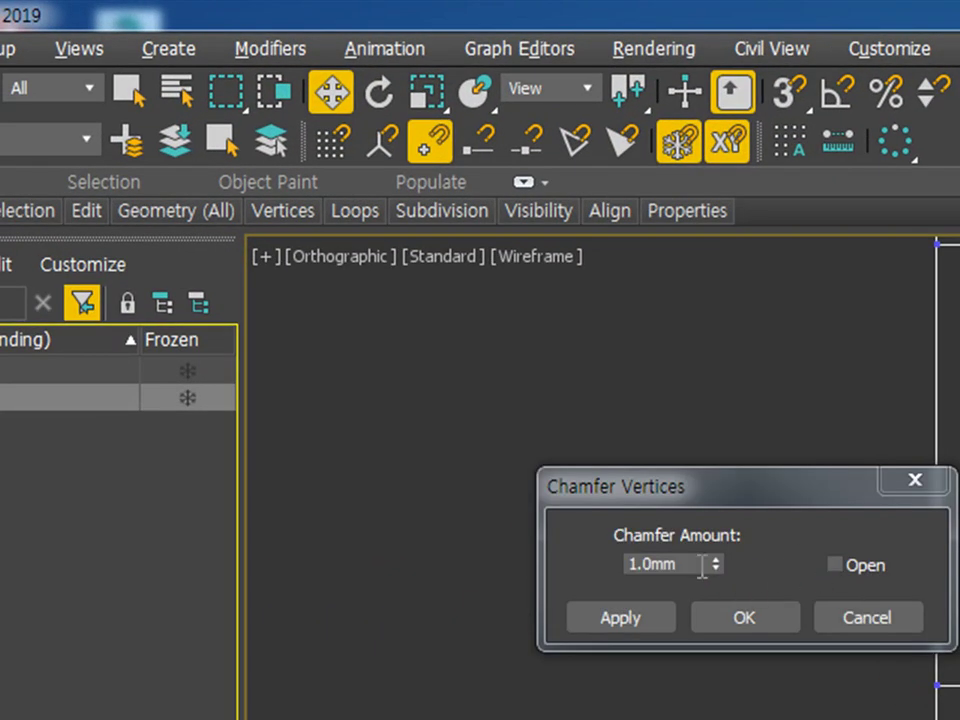
double_click(705, 565)
type("20")
key("Return")
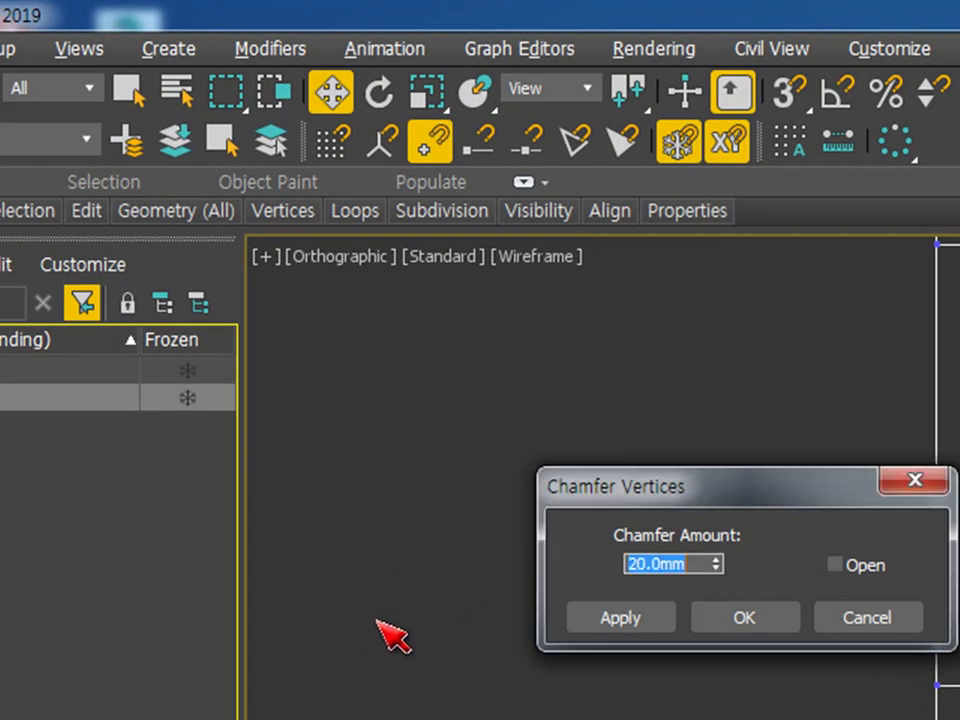
left_click(748, 620)
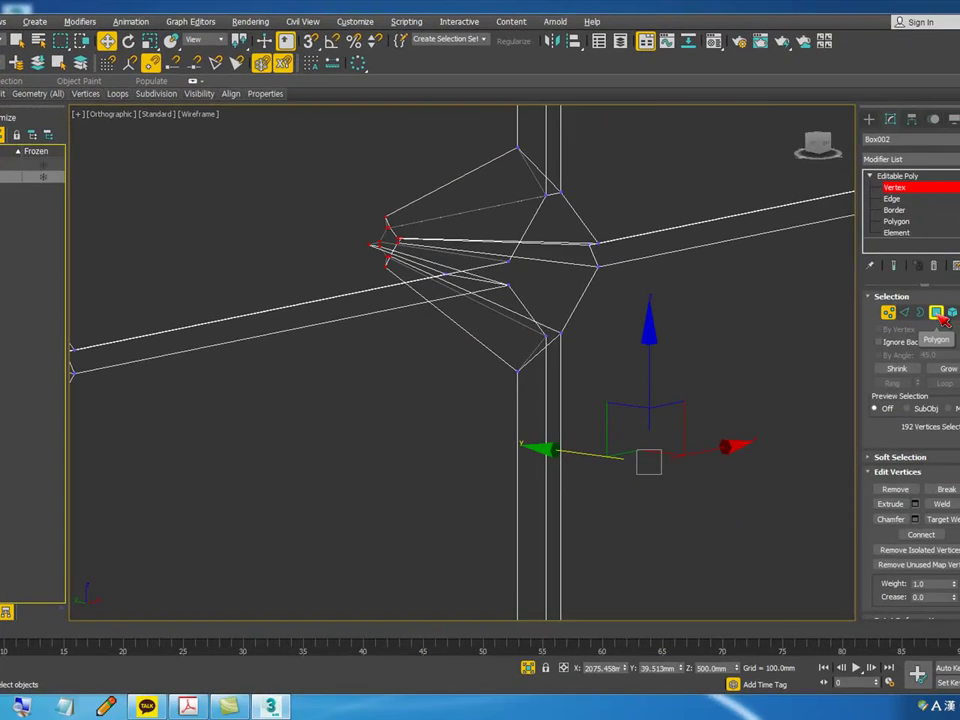
- Switch to the small polygons made by the chamfer at polygon level and regularize them into circles
left_click(937, 312)
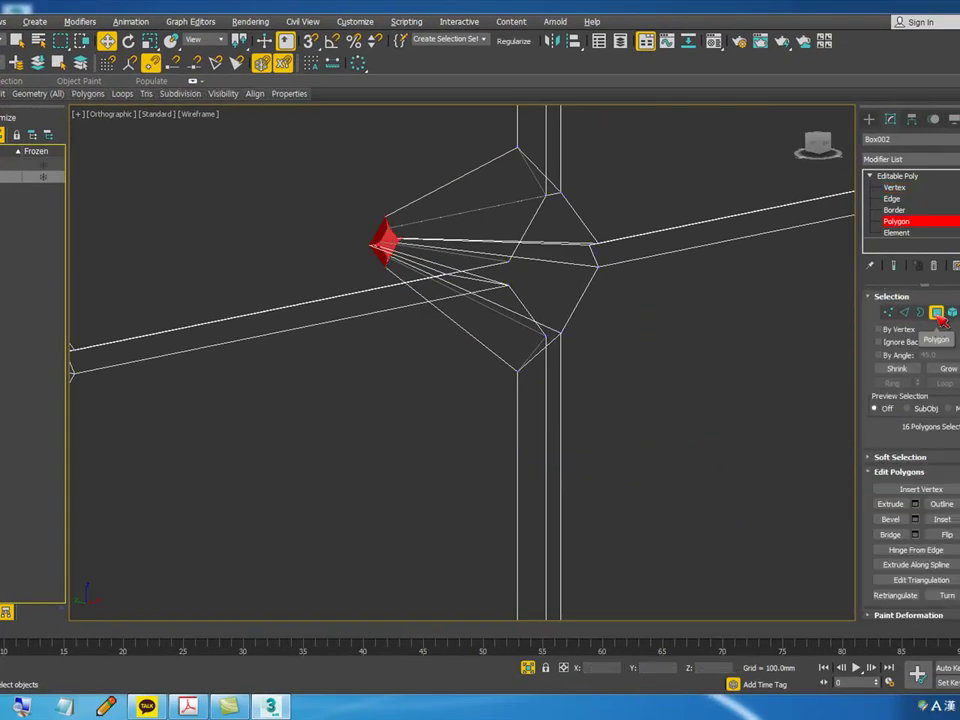
scroll(778, 319, "down", 9)
middle_click_drag(771, 319, 664, 349, "alt")
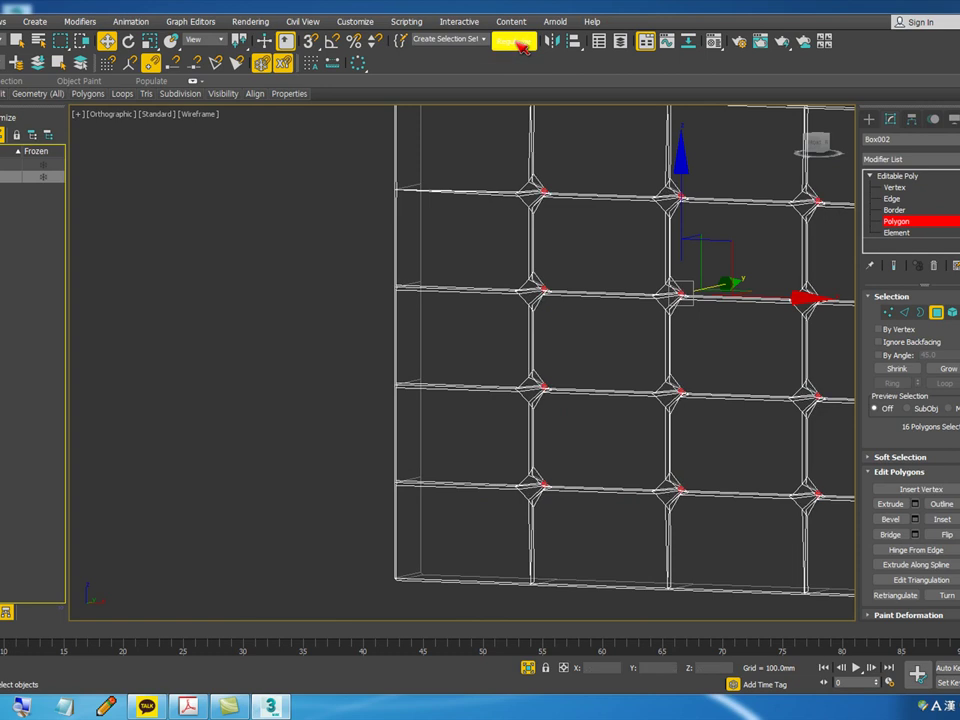
scroll(681, 287, "up", 8)
scroll(684, 320, "down", 8)
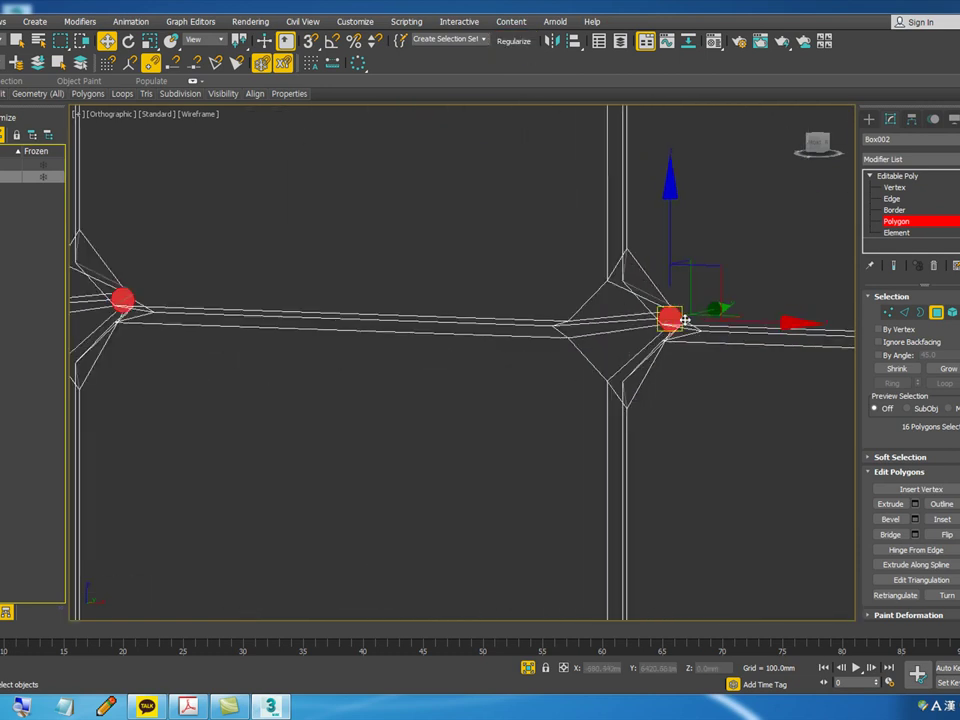
- Bevel the circular tuft polygons by group with a height of 15 mm and an outline amount of 10 mm, keeping the bevel settings open
middle_click_drag(684, 320, 760, 342, "alt")
scroll(605, 325, "up", 8)
scroll(534, 301, "up", 3)
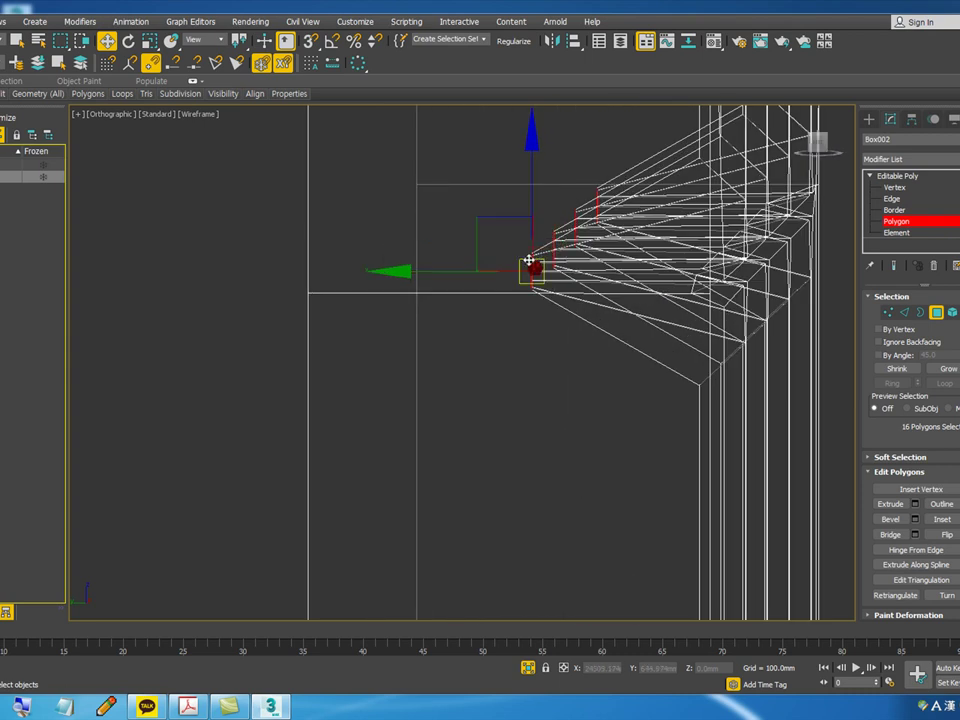
right_click(524, 255)
left_click(410, 301)
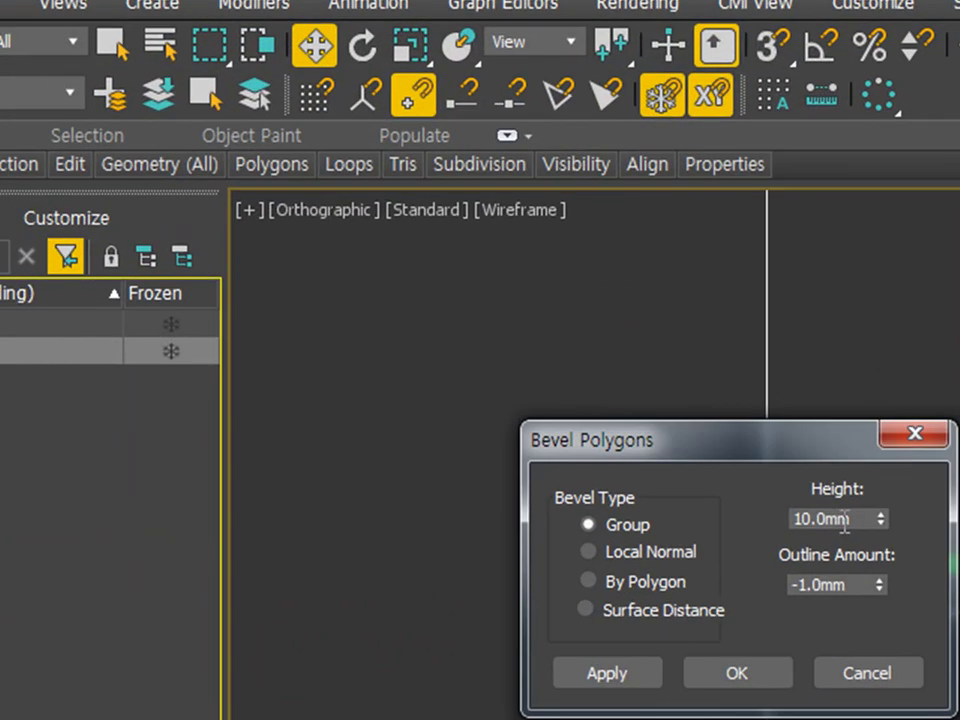
left_click_drag(860, 519, 697, 523)
type("10")
key("Tab")
type("15")
key("Return")
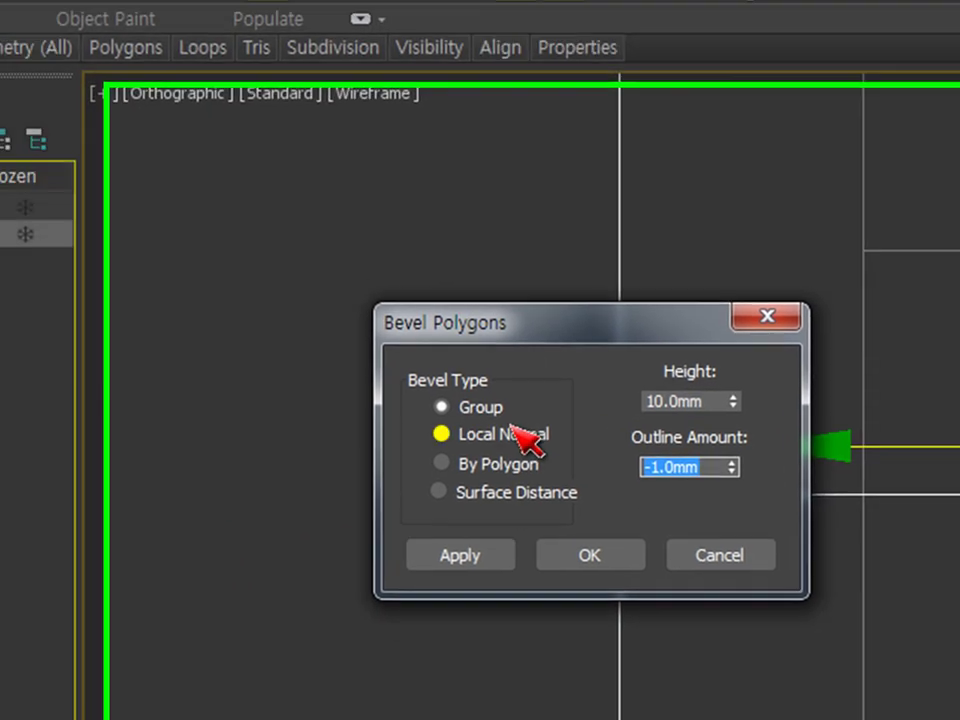
type("10")
key("Return")
key("Tab")
type("1")
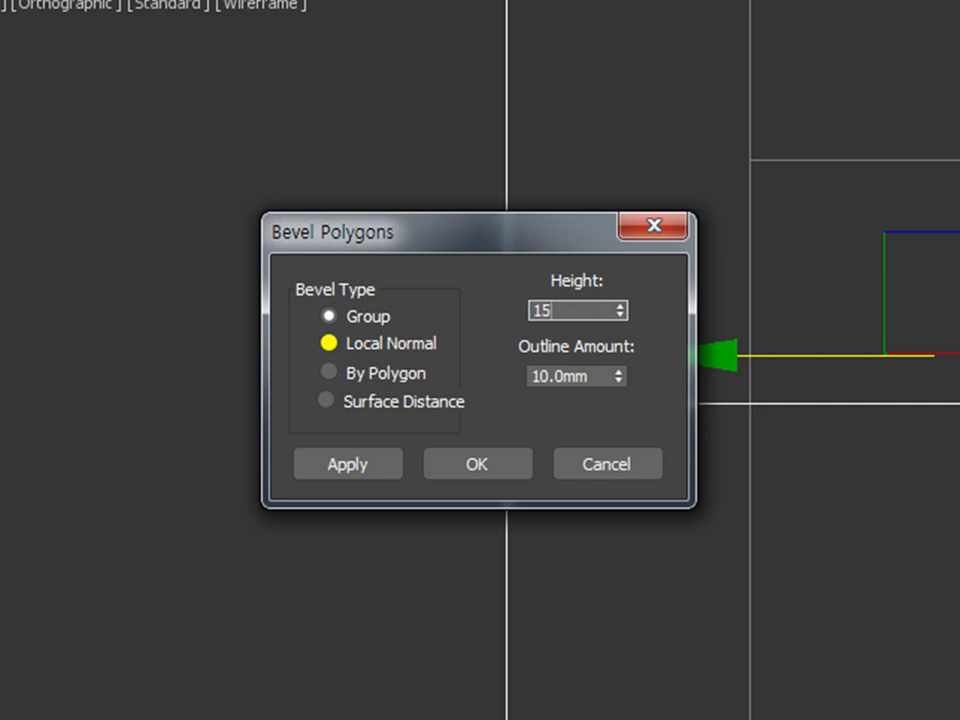
type("5")
key("Tab")
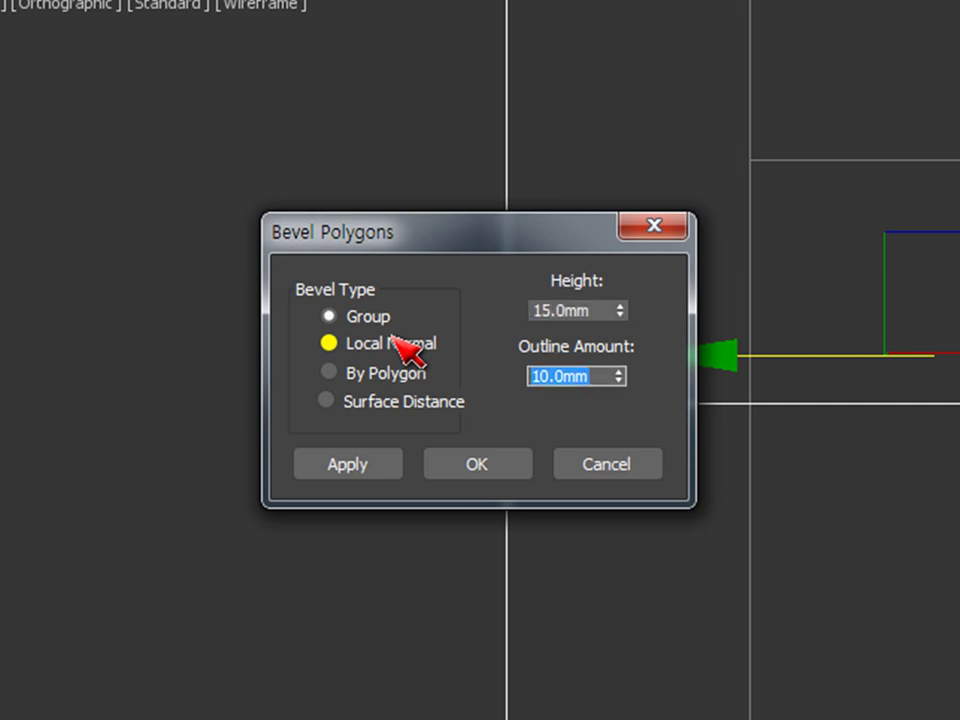
left_click(378, 474)
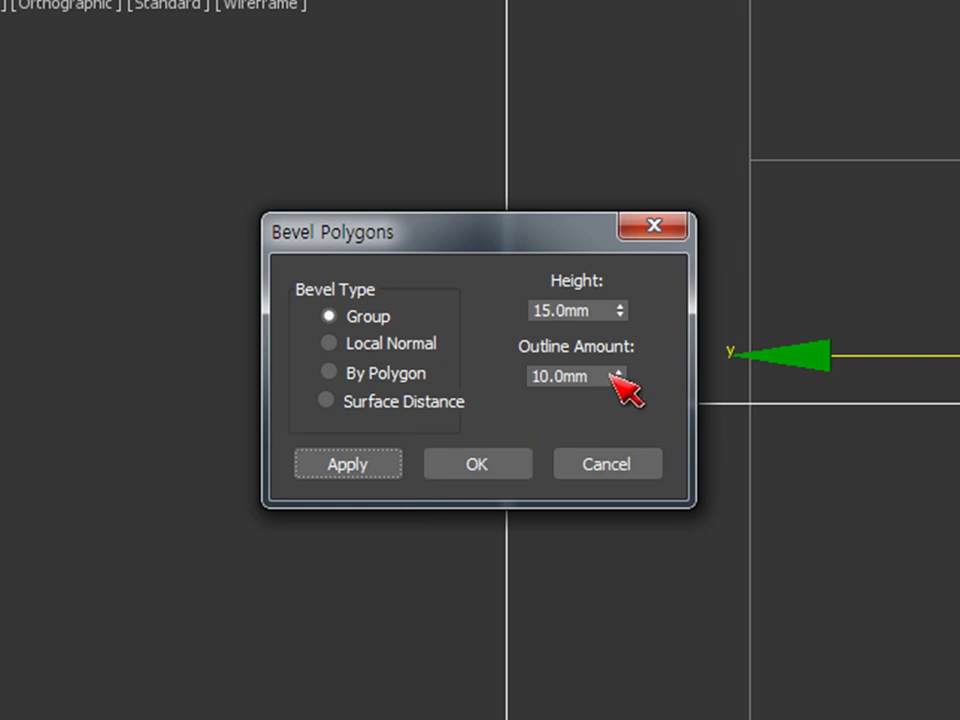
- Apply another bevel to the button polygons with the outline amount set to 5 mm and the height kept at 15 mm
left_click_drag(596, 374, 519, 386)
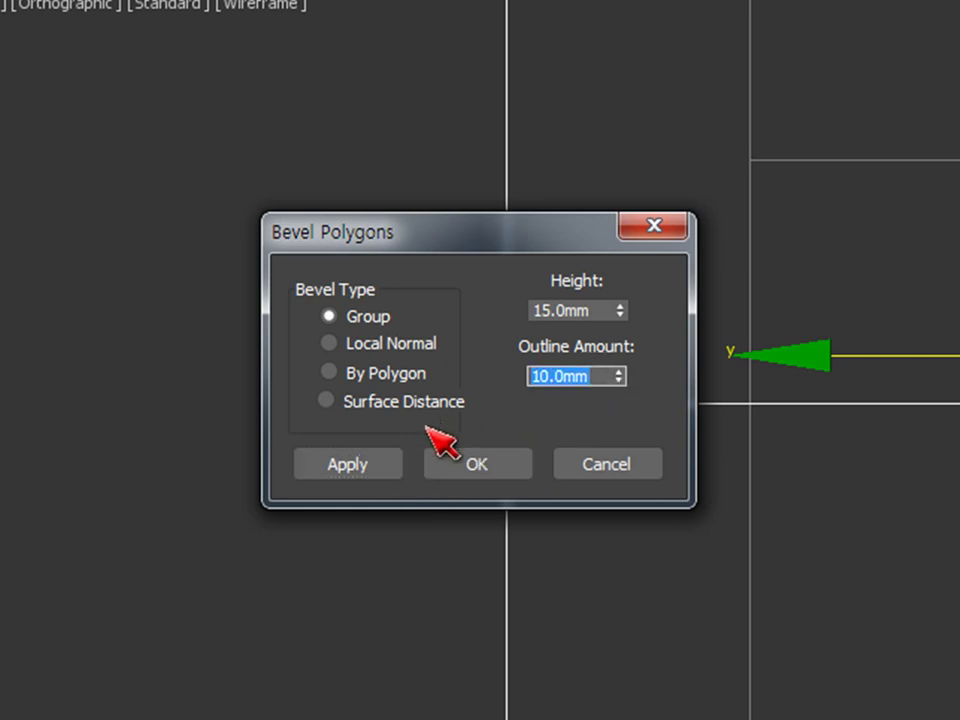
type("5")
key("Return")
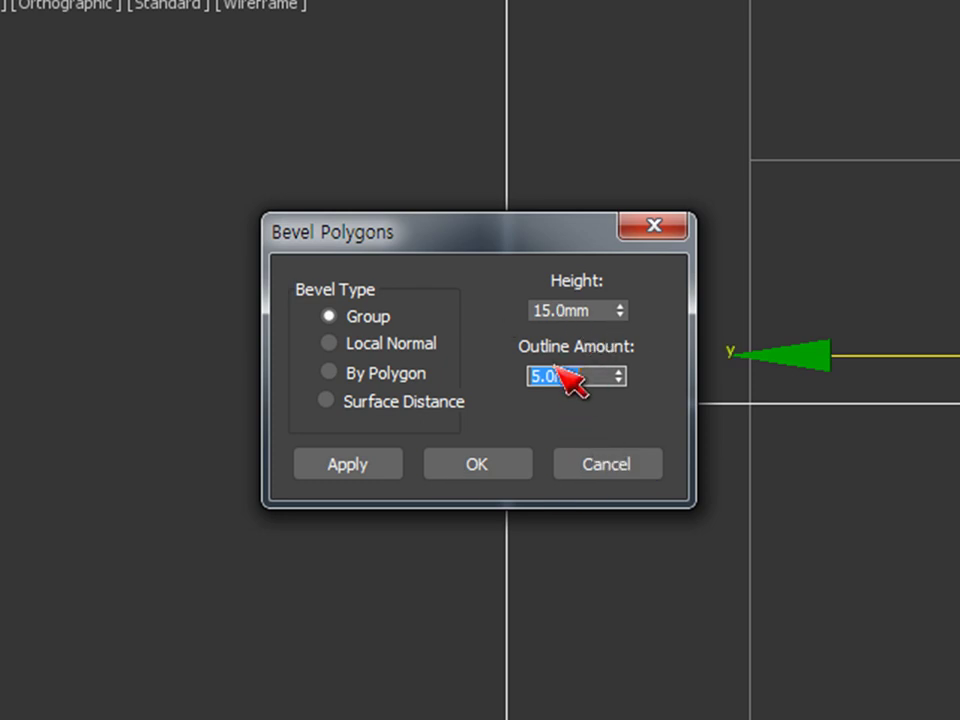
left_click(372, 464)
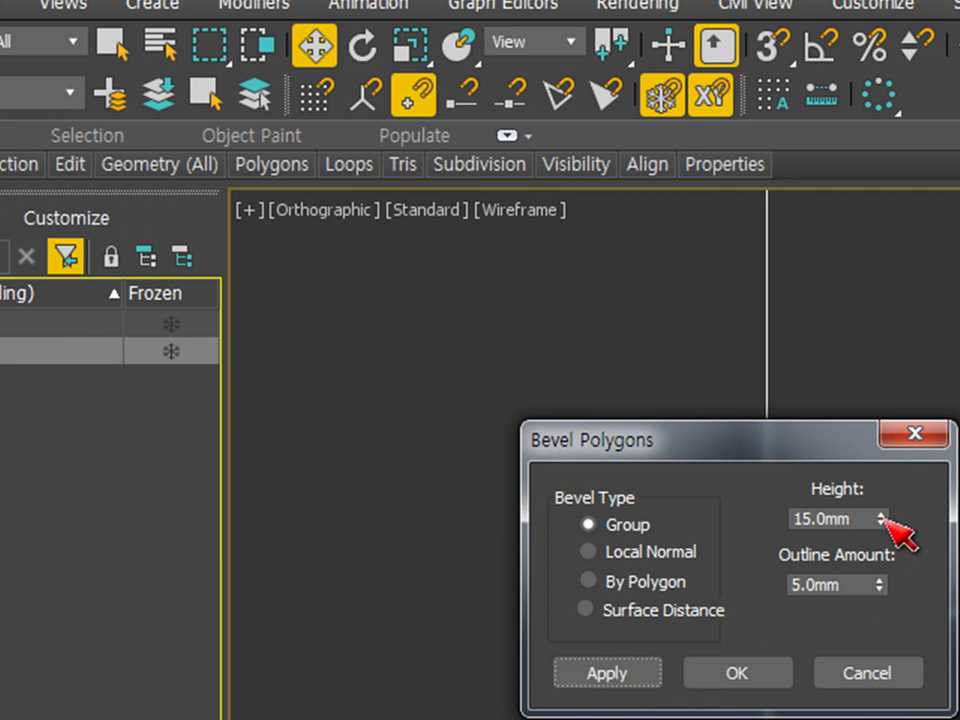
- Finish the button polygons with a final bevel of 5 mm height and -10 mm outline amount
left_click_drag(872, 517, 690, 534)
type("5")
key("Tab")
type("-10")
key("Return")
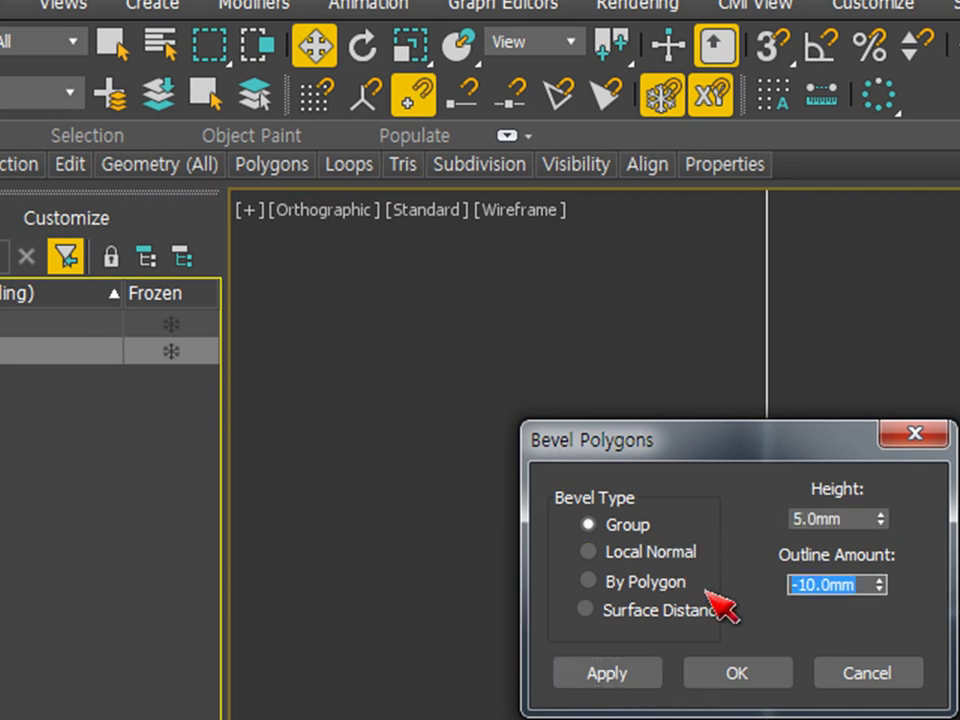
left_click(765, 681)
- Show the panel shaded, leave polygon level, and apply a MeshSmooth modifier with 2 iterations
mouse_move(780, 550)
middle_mouse_down("alt")
mouse_move(660, 530)
mouse_move(630, 510)
middle_mouse_up("alt")
key("F3")
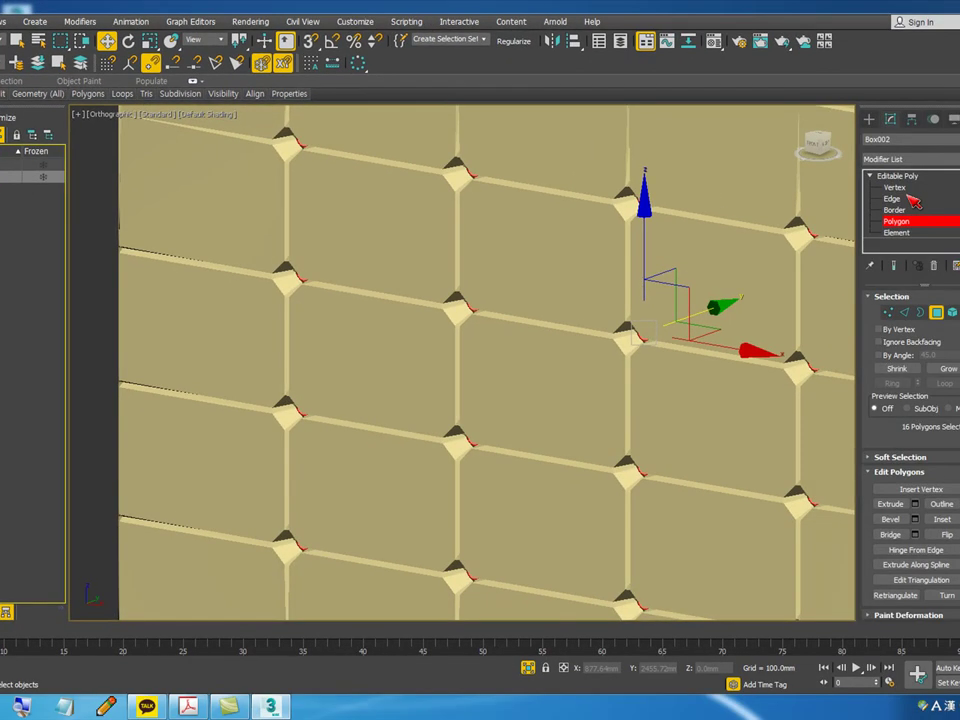
left_click(944, 195)
left_click(953, 182)
left_click(921, 177)
left_click(908, 188)
left_click(919, 178)
left_click(926, 163)
key("m")
key("m")
key("m")
key("m")
left_click(923, 240)
scroll(470, 291, "down", 5)
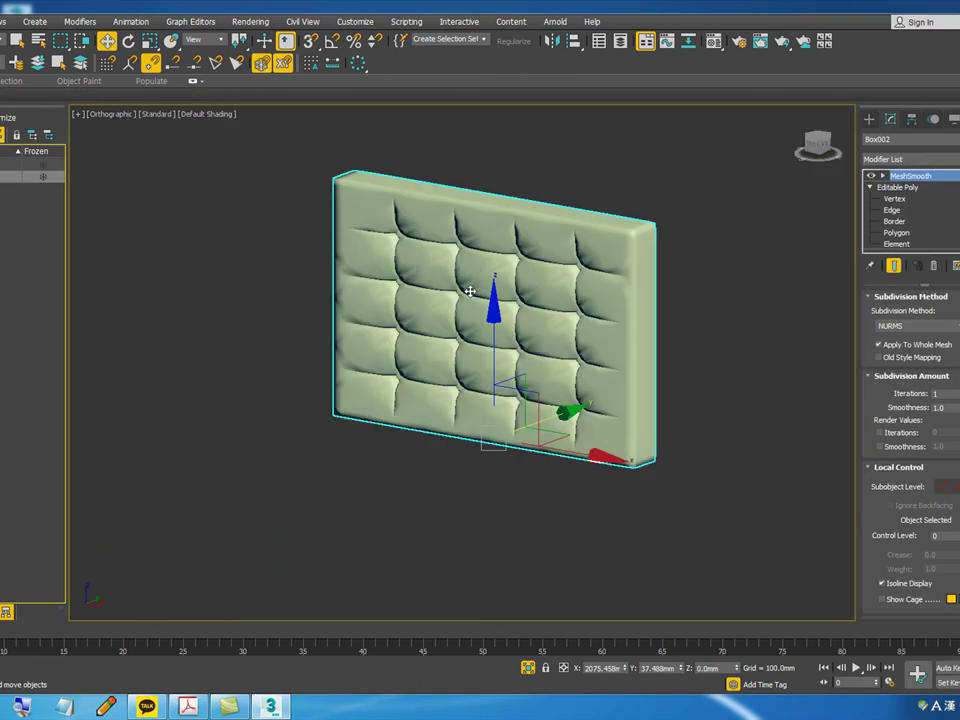
left_click(797, 364)
- Examine the smoothed cushion panel and its tuft buttons up close and from different angles
scroll(553, 317, "up", 10)
scroll(641, 306, "up", 3)
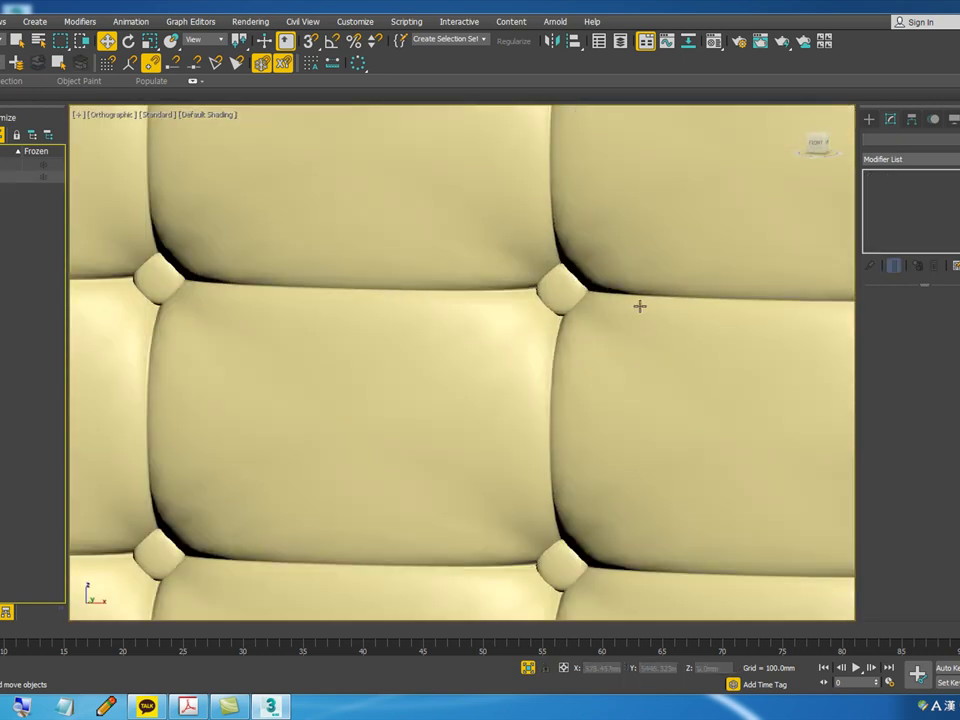
scroll(558, 282, "down", 8)
middle_click_drag(452, 279, 537, 318, "alt")
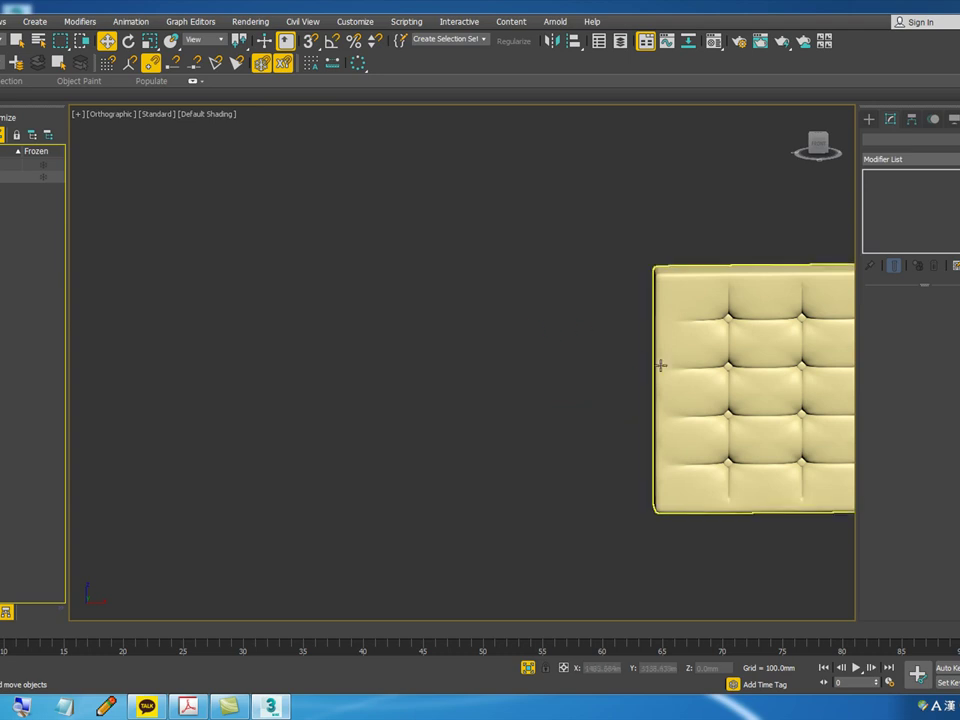
middle_click_drag(836, 422, 474, 334)
middle_click_drag(645, 425, 556, 396, "alt")
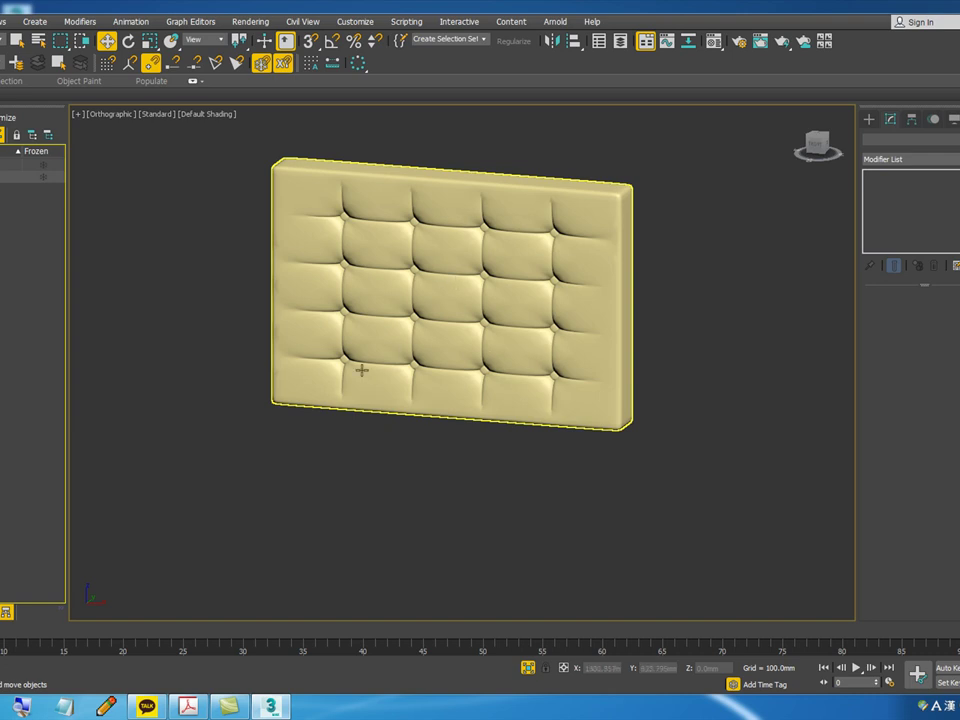
scroll(343, 379, "up", 2)
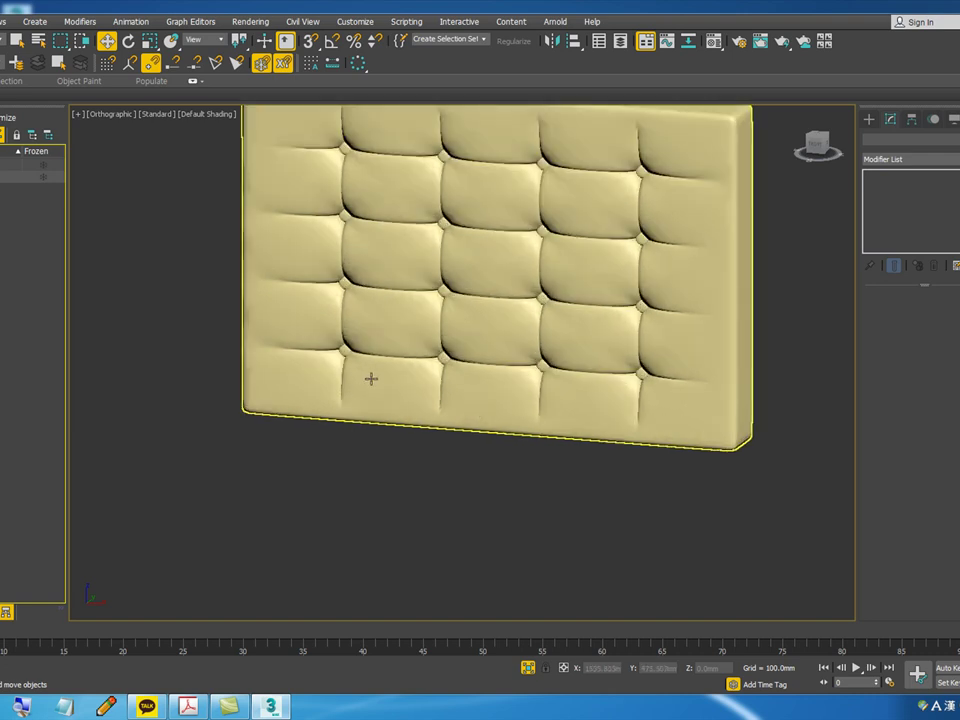
middle_click_drag(376, 375, 420, 364)
scroll(397, 364, "up", 2)
scroll(447, 341, "down", 2)
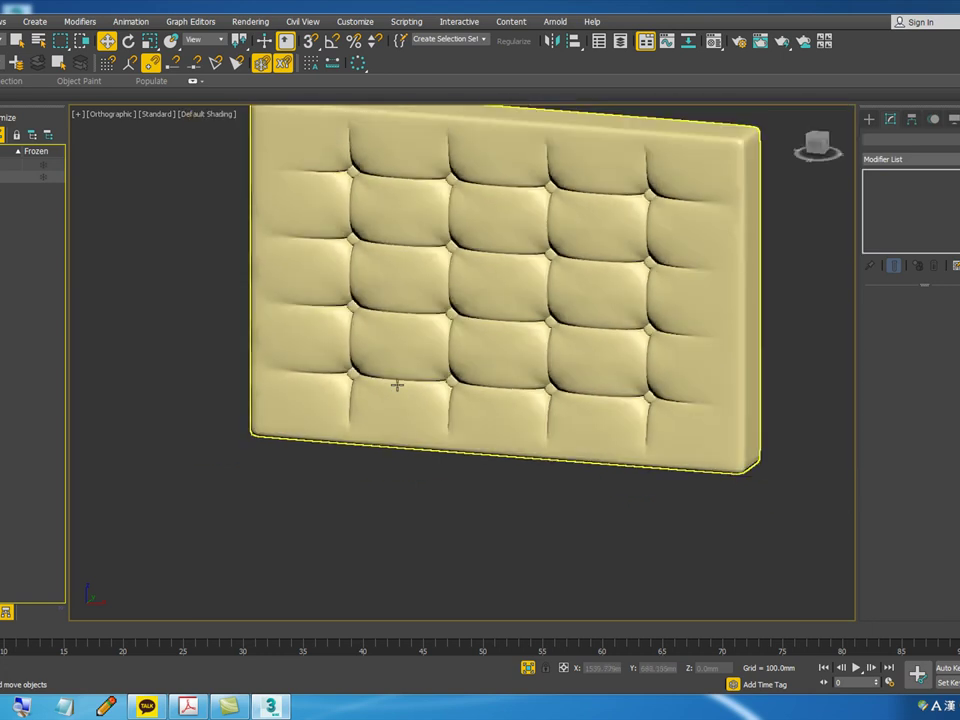
scroll(510, 345, "up", 2)
scroll(500, 300, "down", 2)
- Select the cushion panel and add an Edit Poly modifier above MeshSmooth
left_click(490, 294)
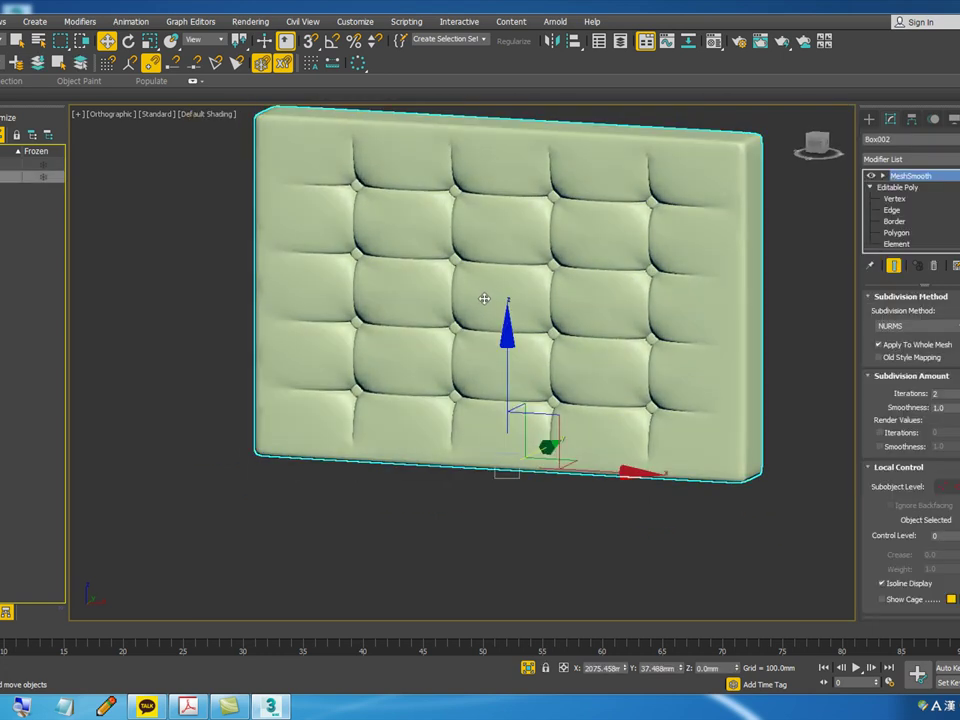
right_click(544, 240)
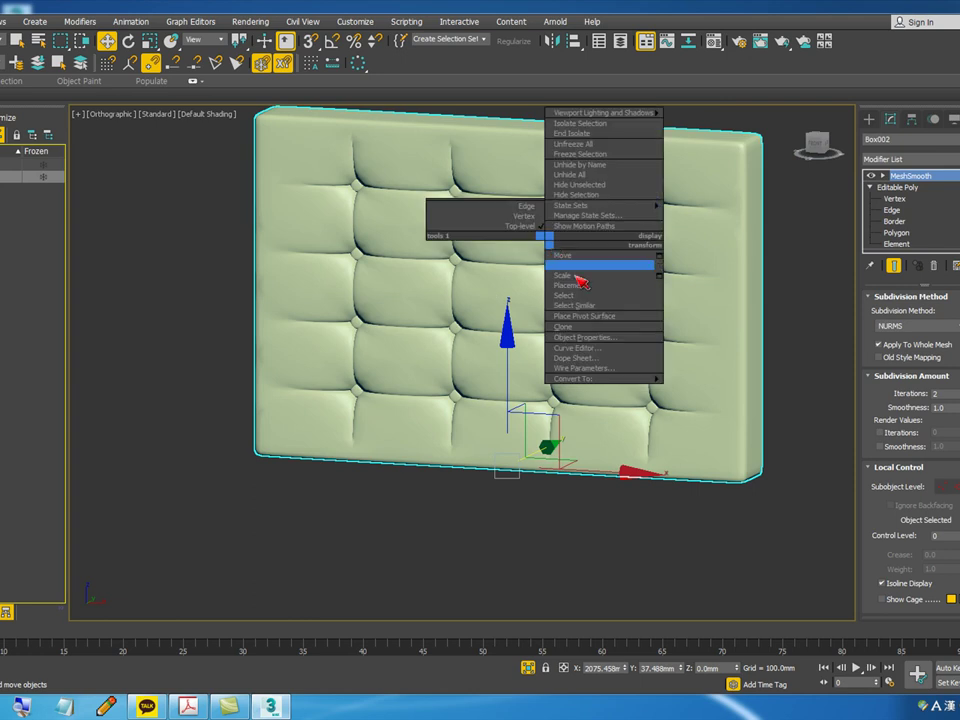
left_click(948, 160)
key("e")
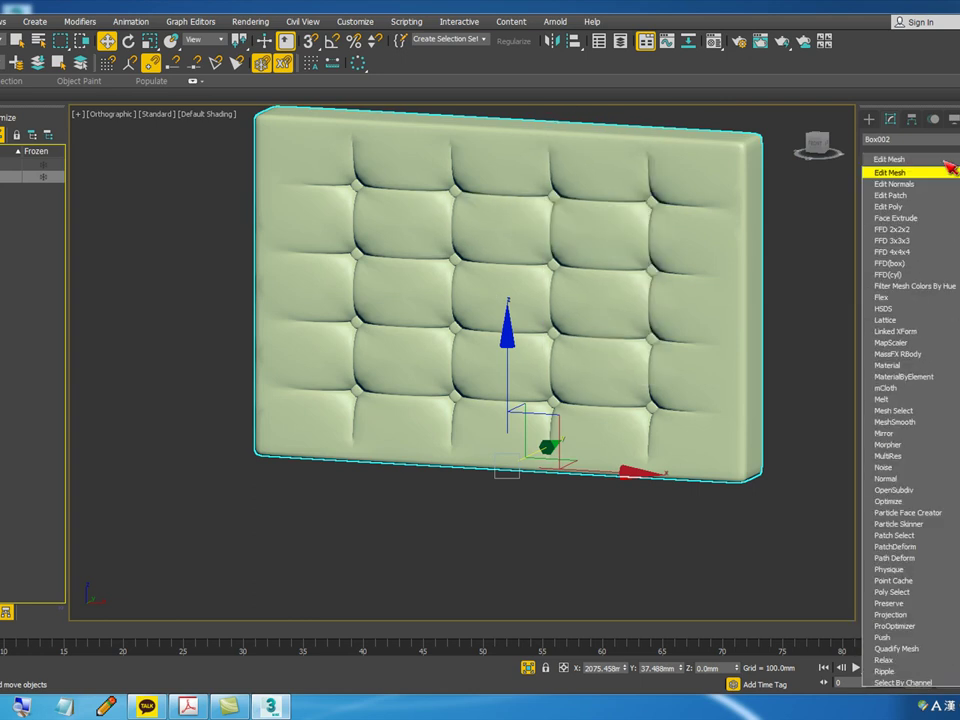
left_click(912, 207)
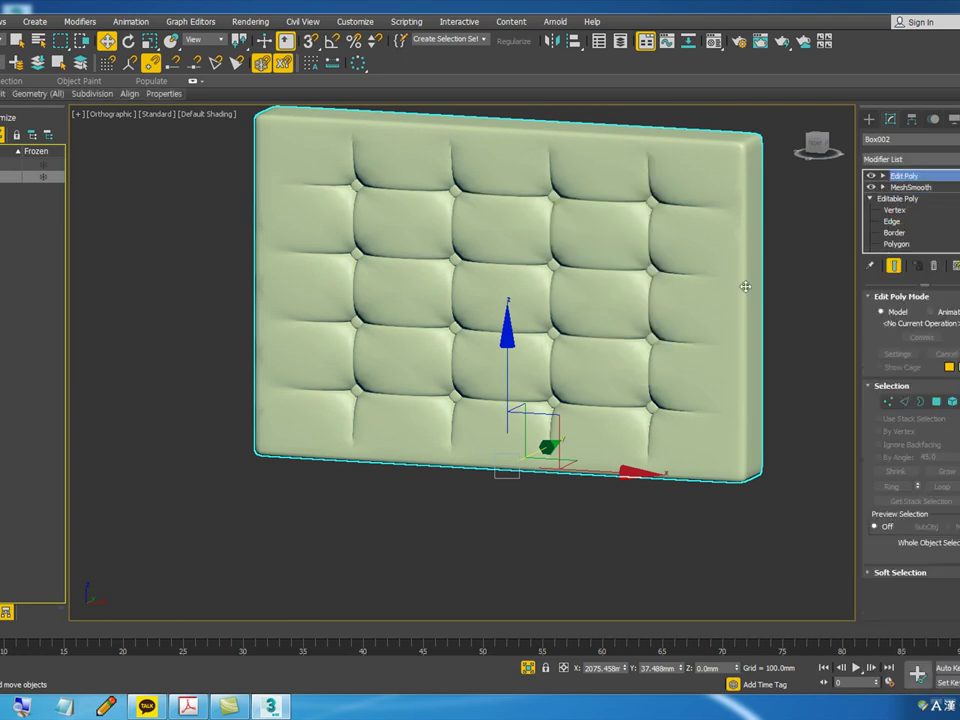
- Show the panel's mesh edges and examine the smoothed topology around the lower tuft buttons in wireframe
key("F4")
scroll(391, 404, "up", 10)
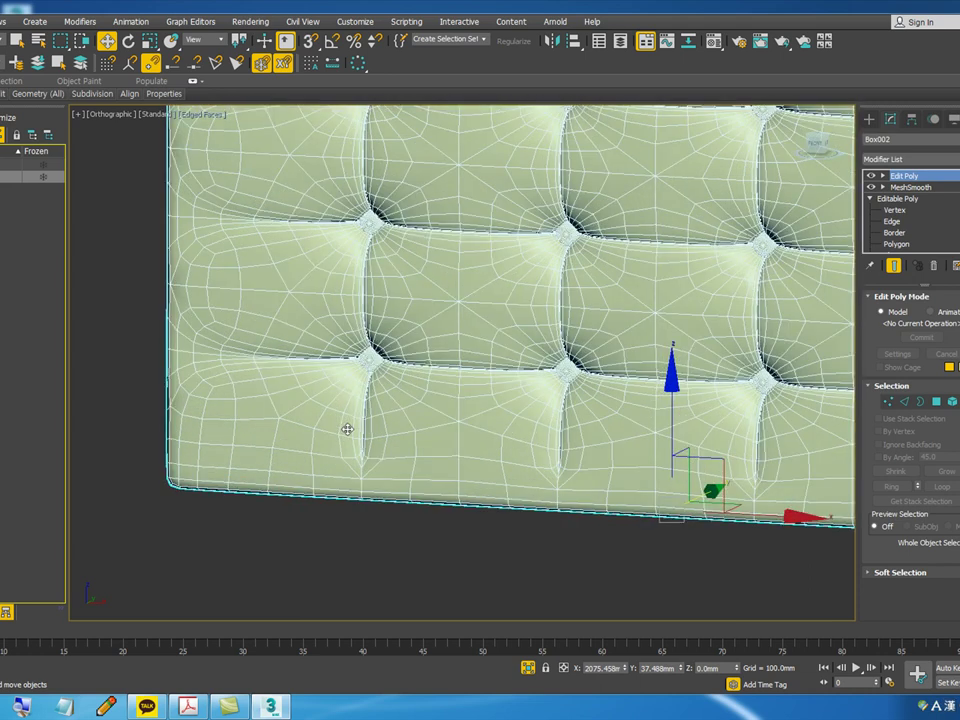
scroll(401, 272, "down", 8)
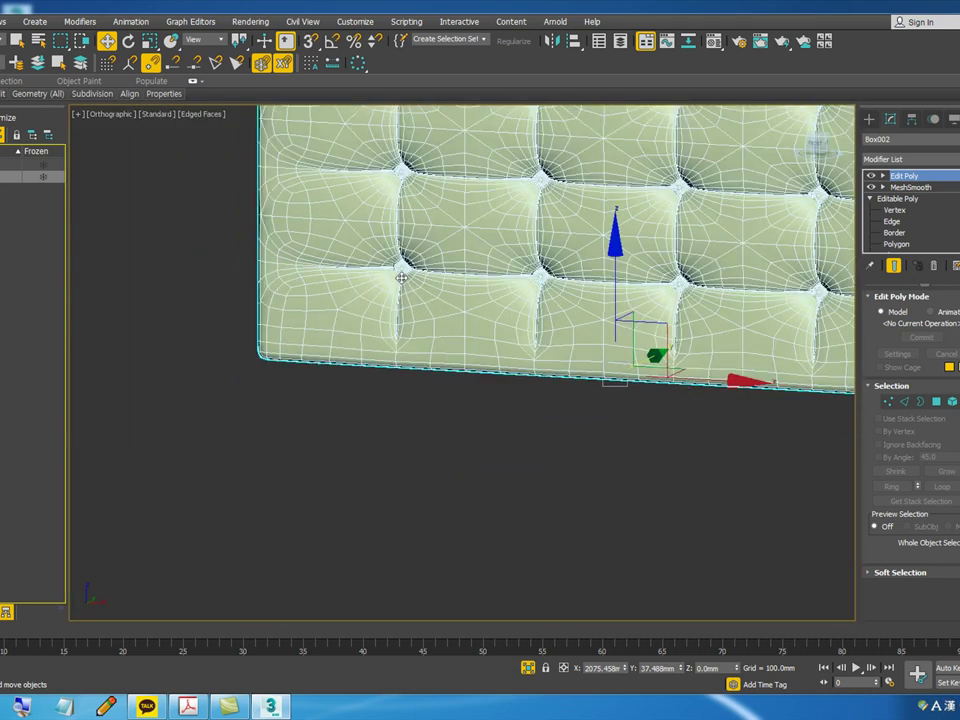
scroll(430, 290, "up", 7)
scroll(393, 247, "down", 2)
key("F3")
scroll(393, 247, "down", 3)
scroll(399, 286, "up", 8)
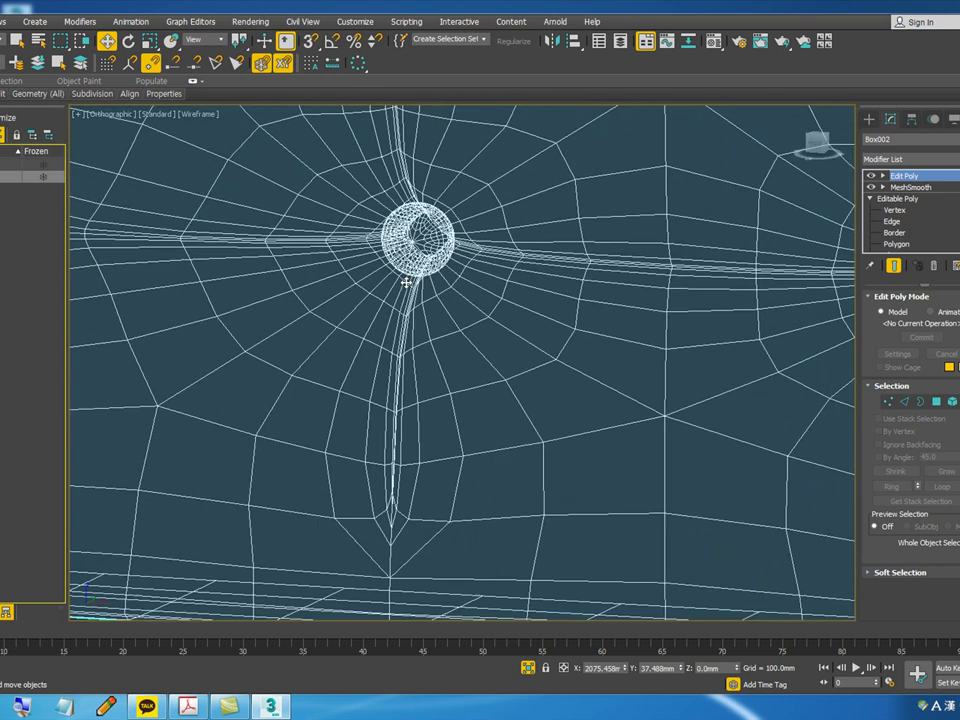
scroll(406, 255, "down", 8)
scroll(389, 253, "up", 8)
scroll(480, 255, "up", 2)
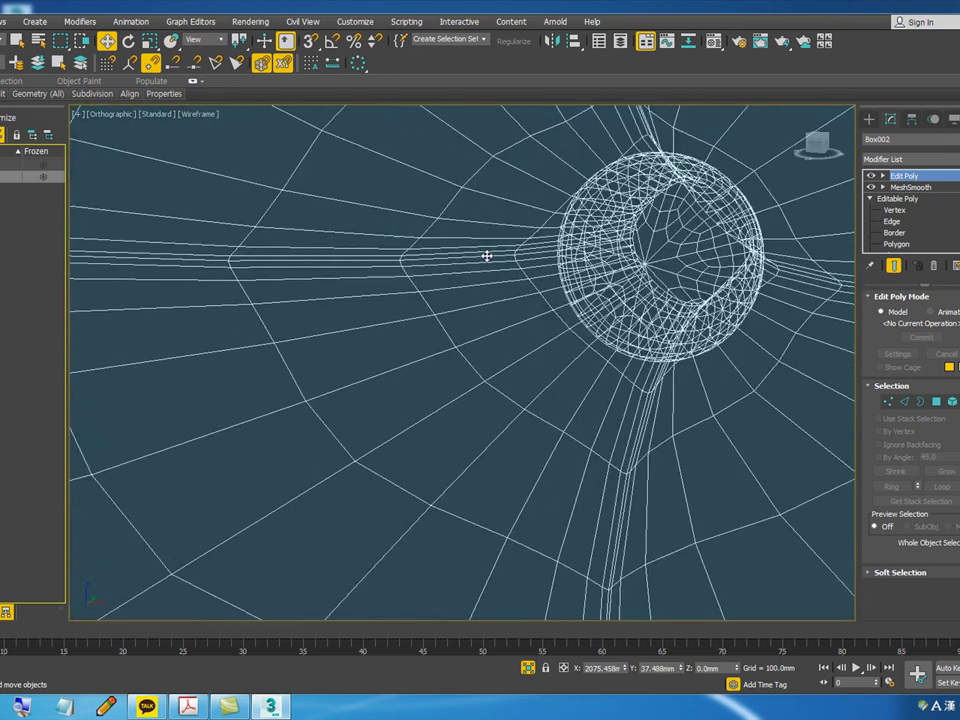
scroll(486, 260, "down", 7)
scroll(485, 259, "down", 6)
scroll(487, 265, "up", 6)
- In the Front view at Edit Poly edge level, select the upper centre-crease edges running down from the bottom-left button
key("f")
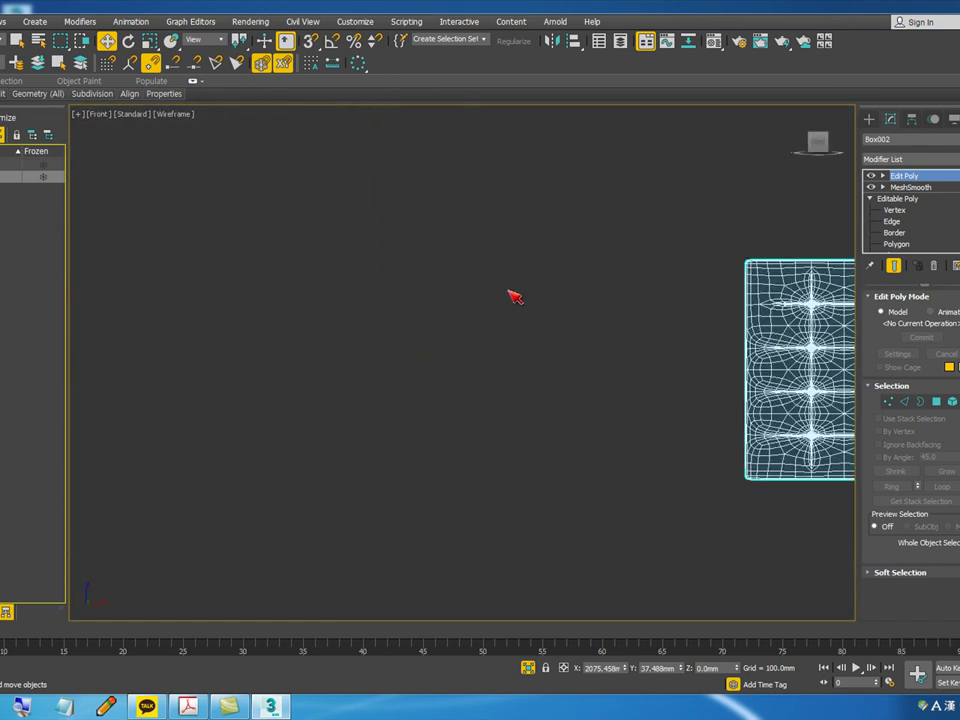
scroll(280, 277, "down", 3)
scroll(407, 366, "up", 7)
scroll(466, 318, "up", 3)
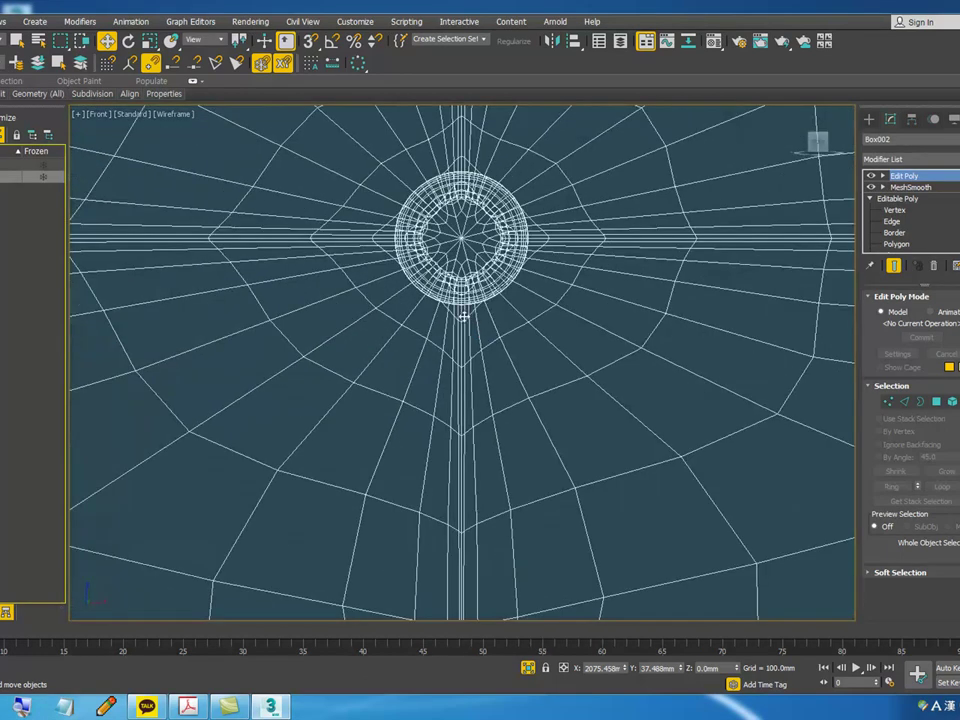
scroll(463, 313, "up", 2)
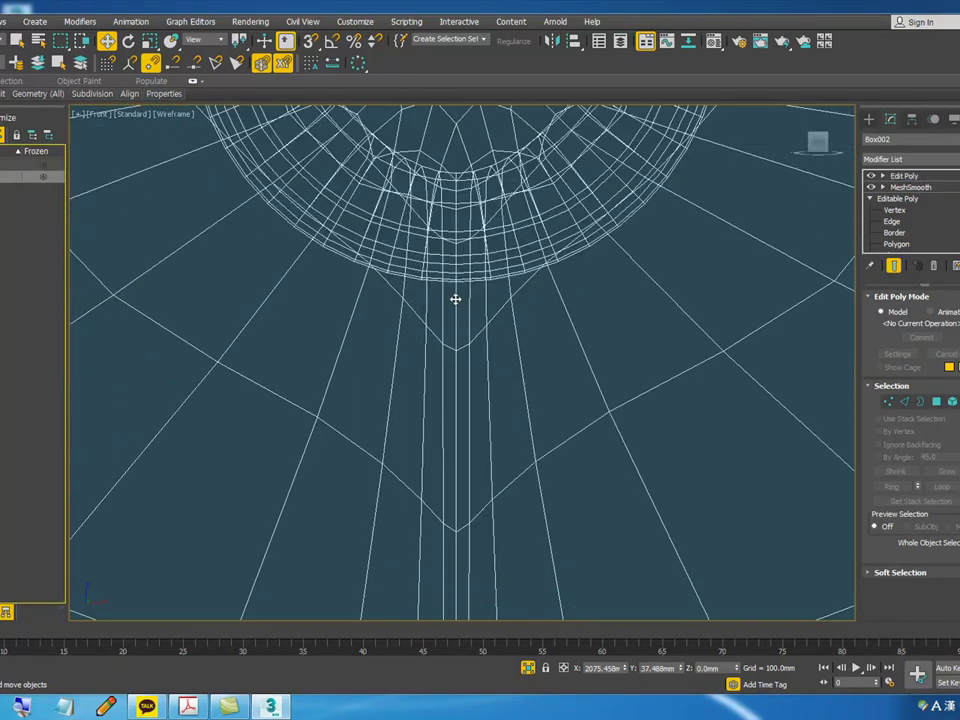
key("2")
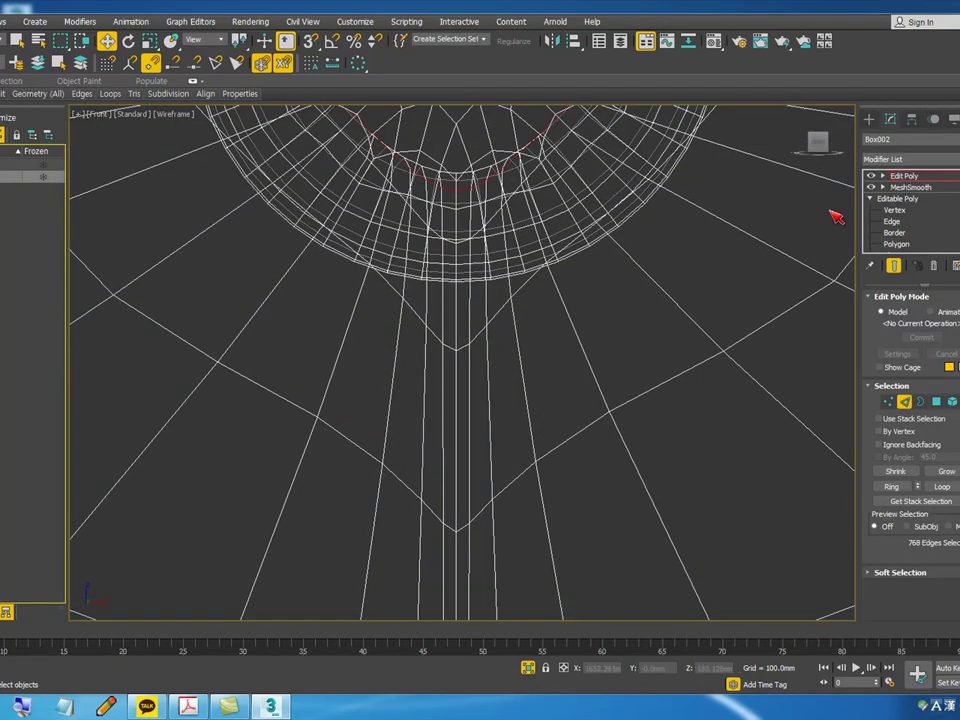
left_click(455, 299)
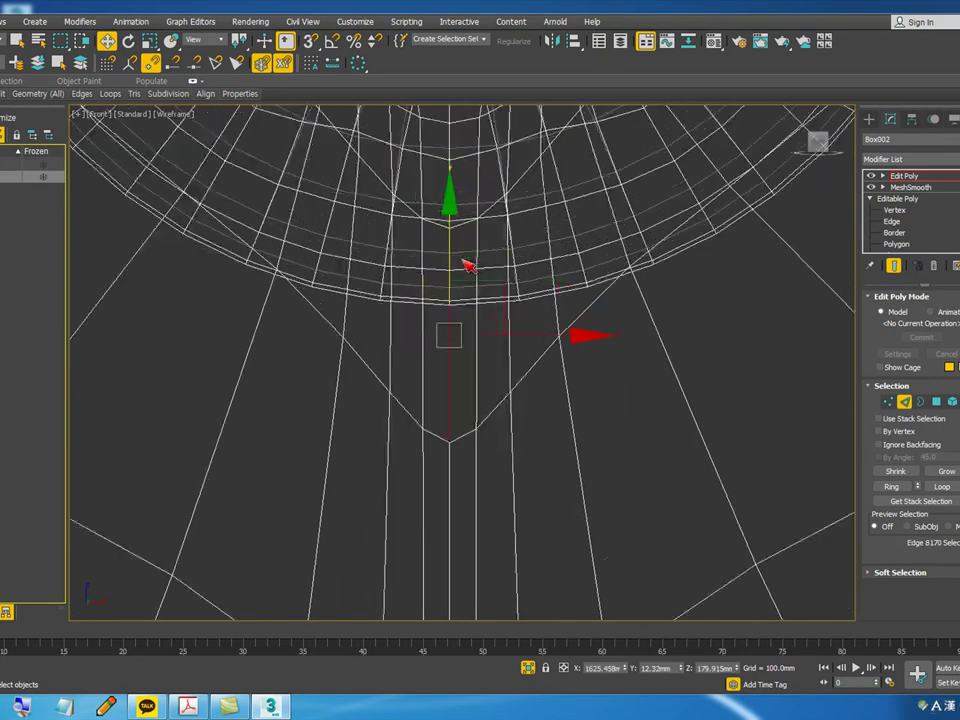
left_click(467, 379, "ctrl")
scroll(467, 379, "down", 2)
scroll(464, 362, "down", 3)
scroll(460, 375, "up", 2)
left_click(459, 383, "ctrl")
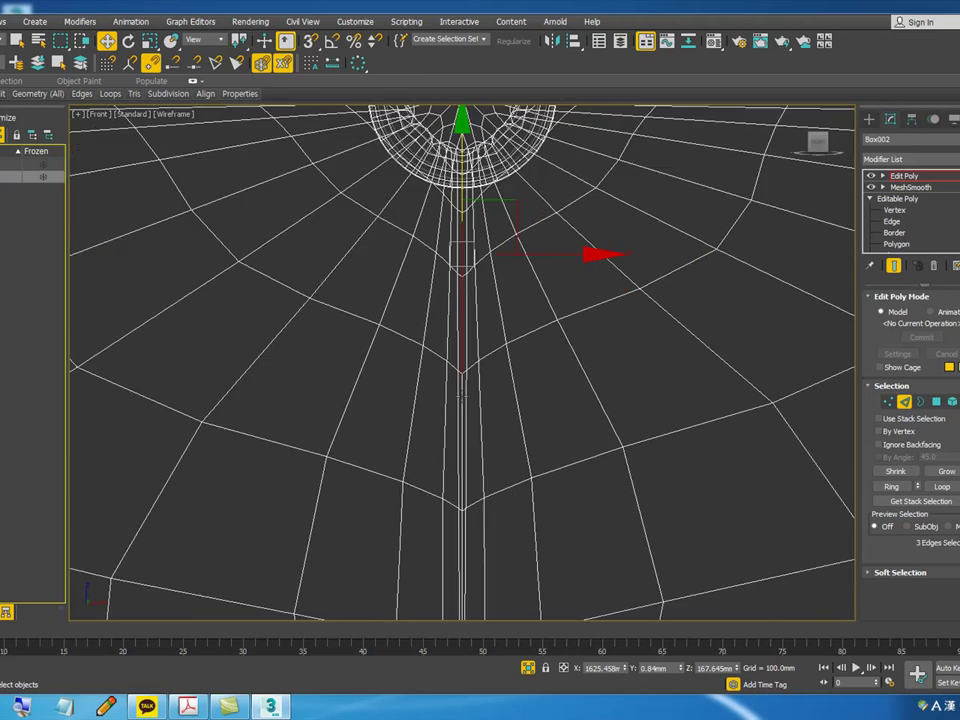
scroll(462, 392, "down", 2)
scroll(463, 398, "up", 3)
left_click(464, 404, "ctrl")
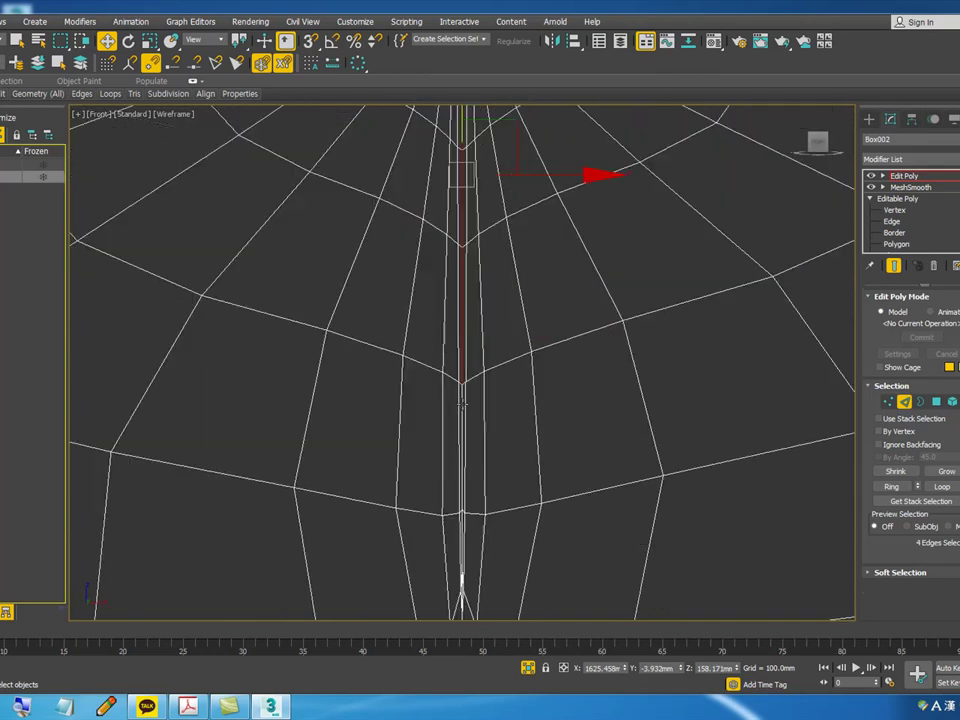
left_click(462, 399, "ctrl")
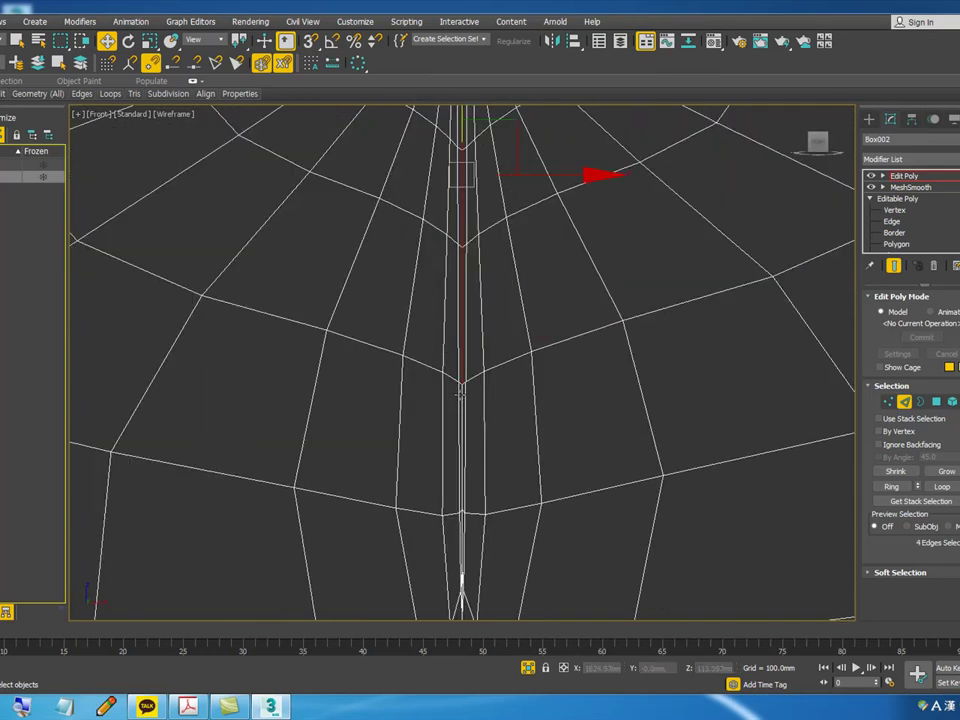
- Extend the edge selection down the vertical crease through its narrow pointed end below the bottom-left button
scroll(463, 393, "up", 3)
scroll(464, 385, "down", 2)
scroll(462, 395, "up", 3)
left_click(461, 400, "ctrl")
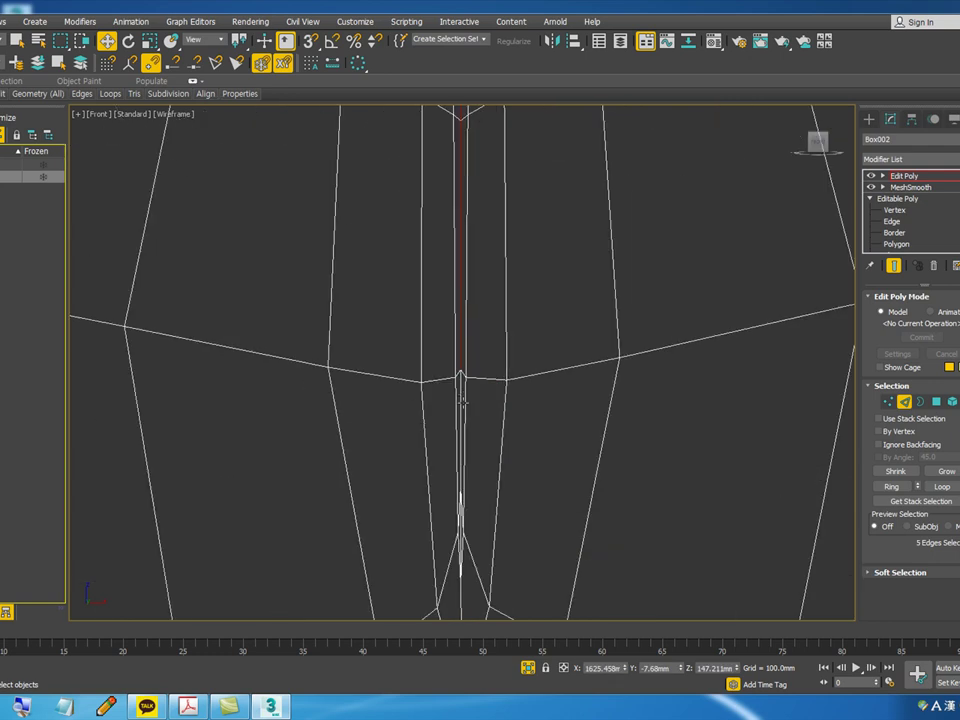
left_click(461, 389, "ctrl")
scroll(468, 313, "down", 2)
scroll(466, 398, "up", 5)
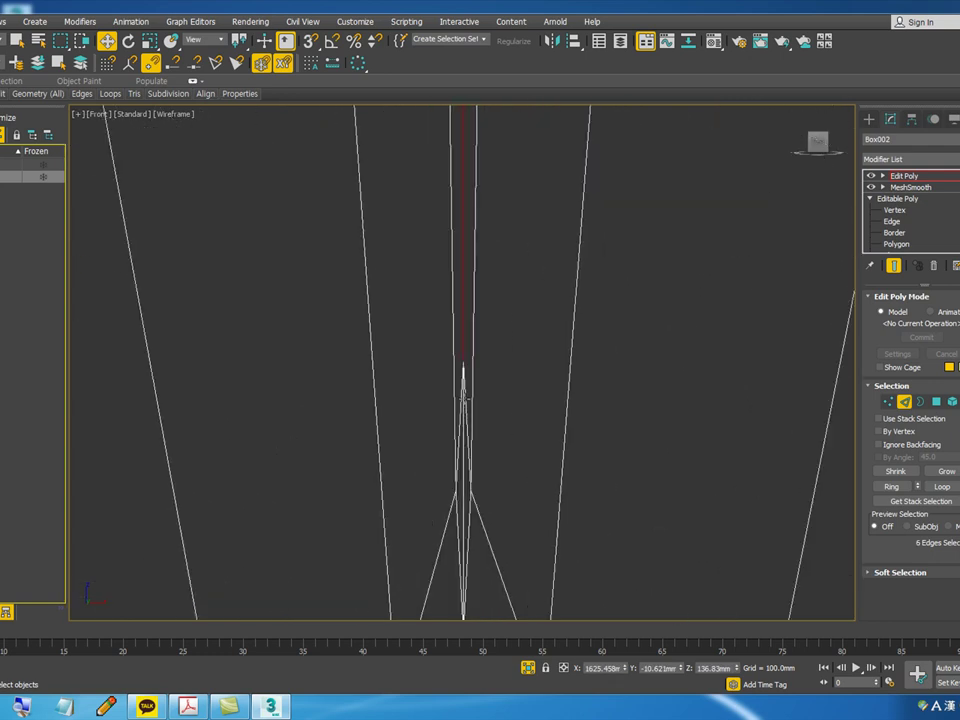
left_click(466, 279, "ctrl")
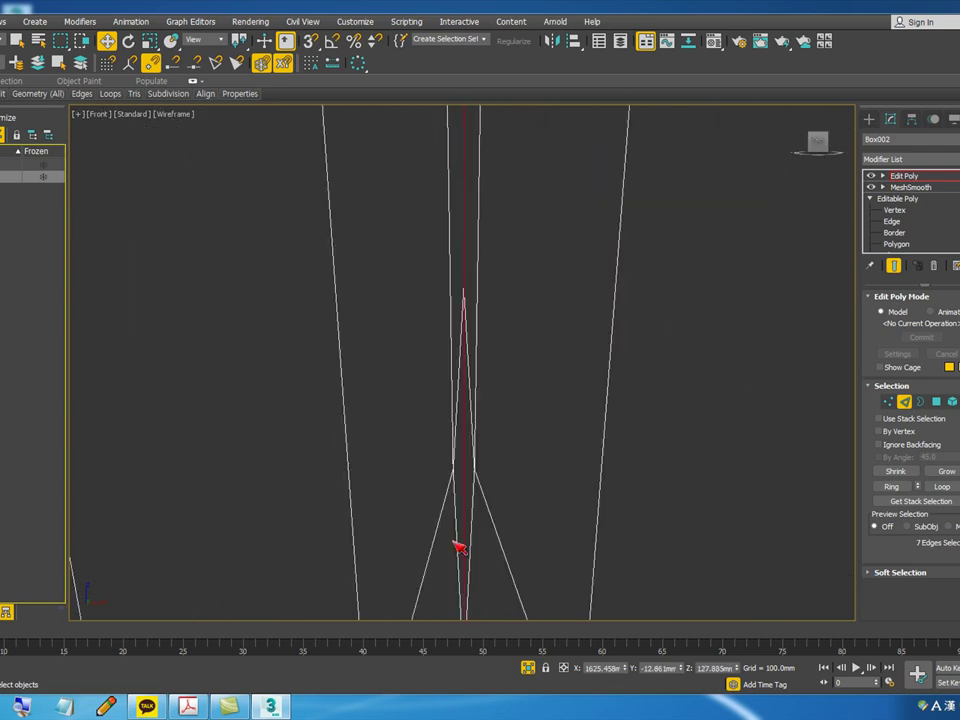
scroll(468, 410, "down", 4)
left_click(445, 297, "ctrl")
scroll(454, 360, "down", 2)
left_click(450, 343, "ctrl")
- Add the remaining vertical centre edges between the crease tip and the panel's bottom border to the selection
scroll(450, 343, "up", 2)
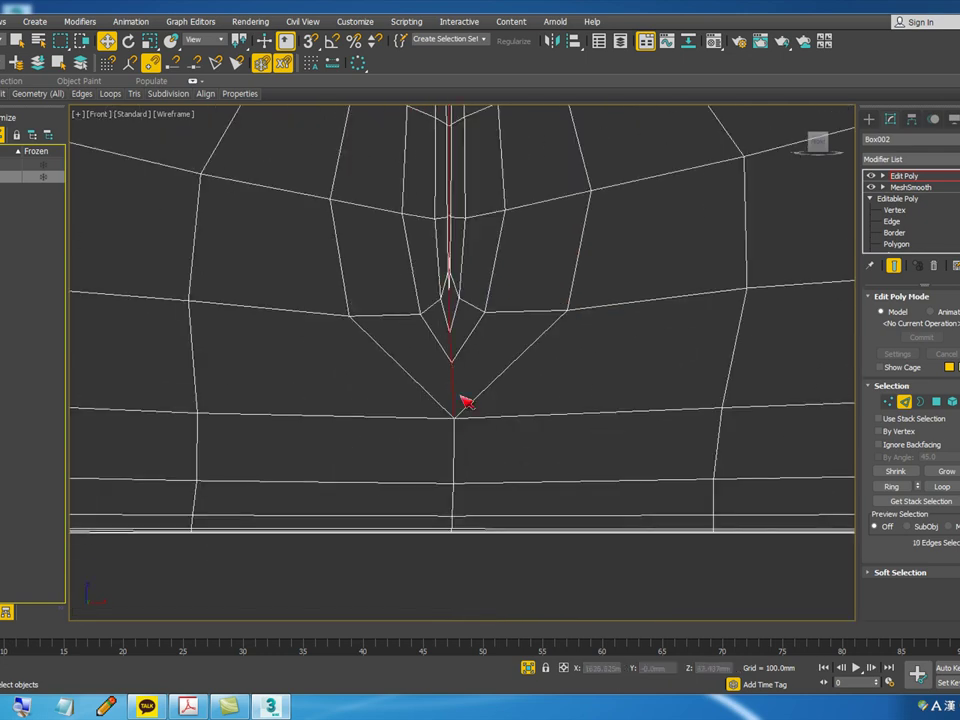
scroll(454, 490, "down", 1)
left_click(452, 499, "ctrl")
scroll(452, 515, "up", 3)
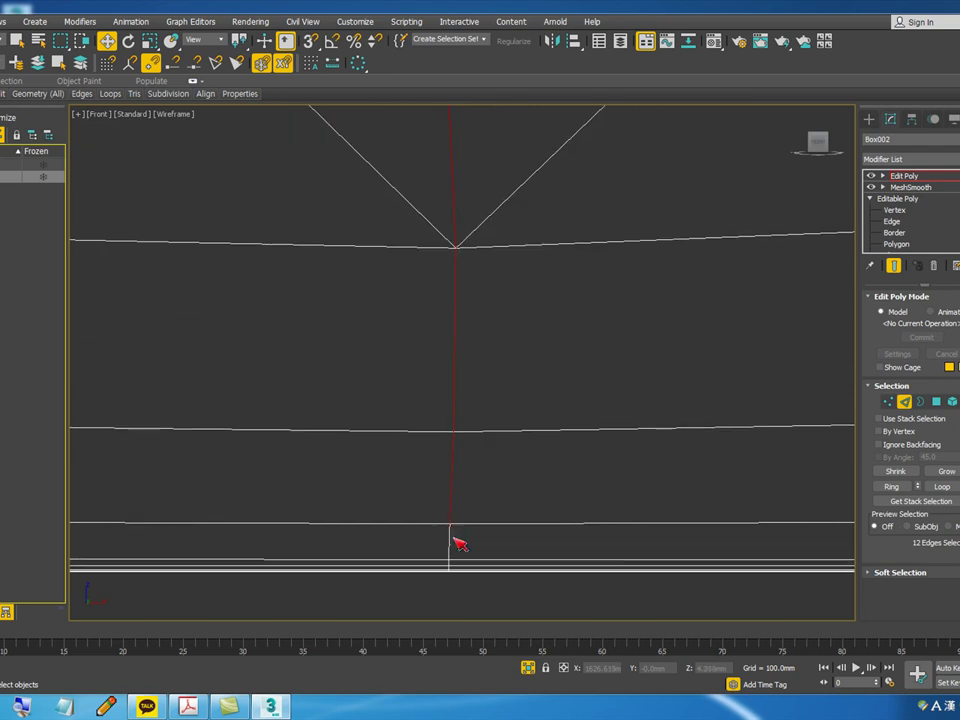
left_click(450, 541, "ctrl")
scroll(456, 568, "up", 5)
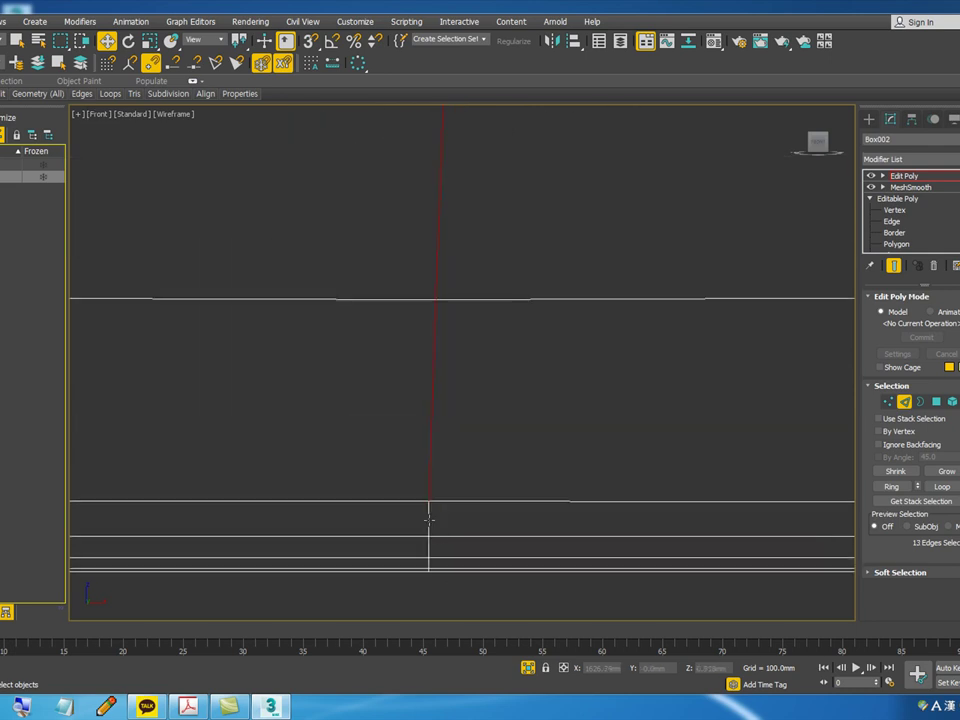
left_click(429, 520, "ctrl")
- Add the first horizontal centre-crease edges on the left side of the bottom-left button to the selection
scroll(490, 558, "down", 9)
scroll(438, 283, "up", 4)
scroll(420, 311, "up", 4)
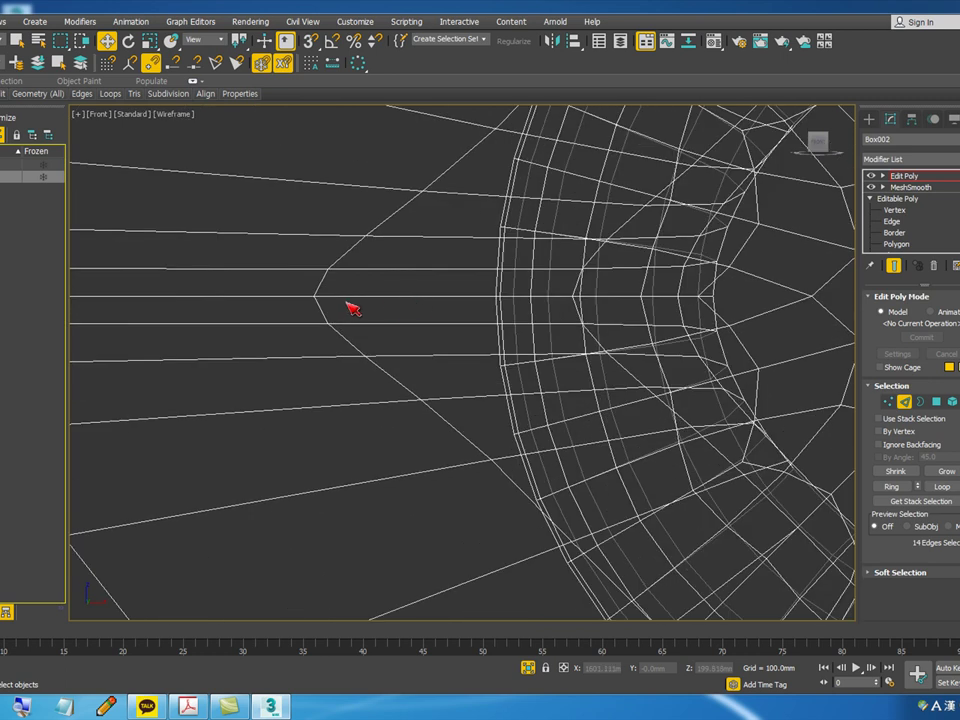
left_click(425, 296, "ctrl")
scroll(473, 295, "down", 3)
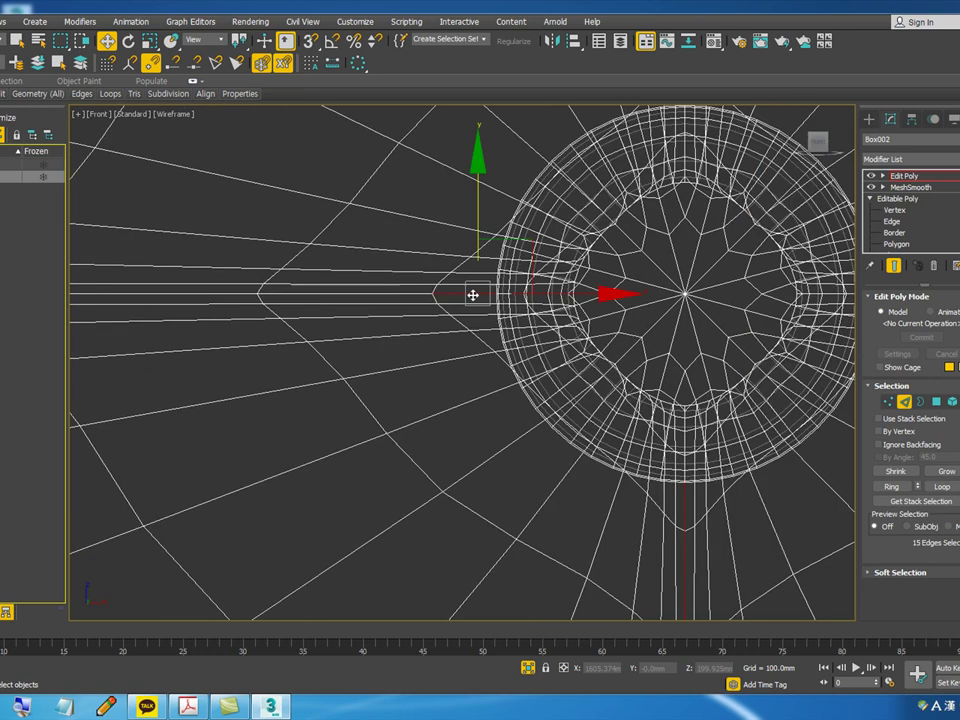
left_click(422, 293, "ctrl")
scroll(530, 295, "down", 2)
left_click(325, 295, "ctrl")
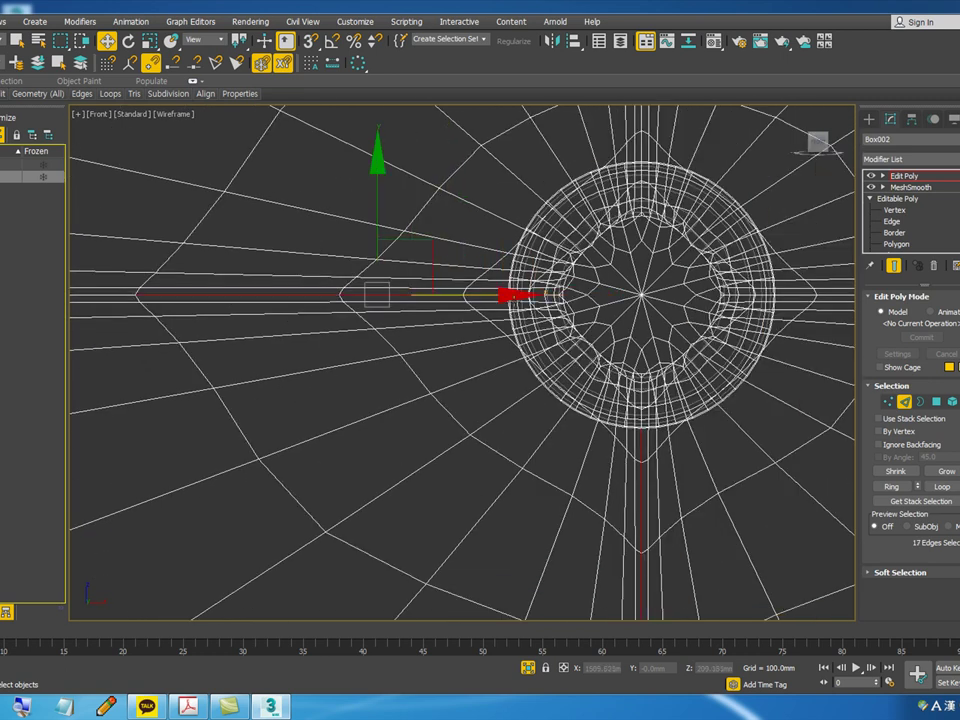
- Extend the edge selection along the horizontal centre crease from the bottom-left button toward the panel's left border
scroll(532, 301, "down", 4)
scroll(278, 312, "up", 3)
left_click(321, 296, "ctrl")
scroll(321, 296, "down", 4)
scroll(347, 302, "up", 4)
left_click(347, 302, "ctrl")
scroll(480, 308, "down", 5)
scroll(357, 311, "up", 4)
left_click(356, 311, "ctrl")
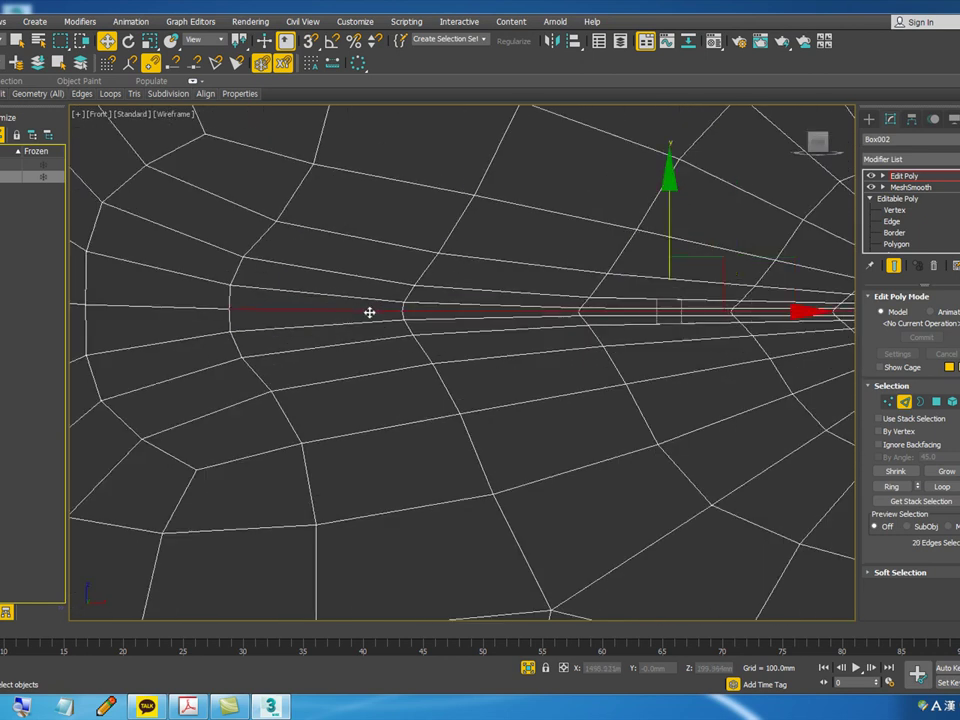
scroll(438, 316, "down", 3)
left_click(311, 311, "ctrl")
left_click(253, 311, "ctrl")
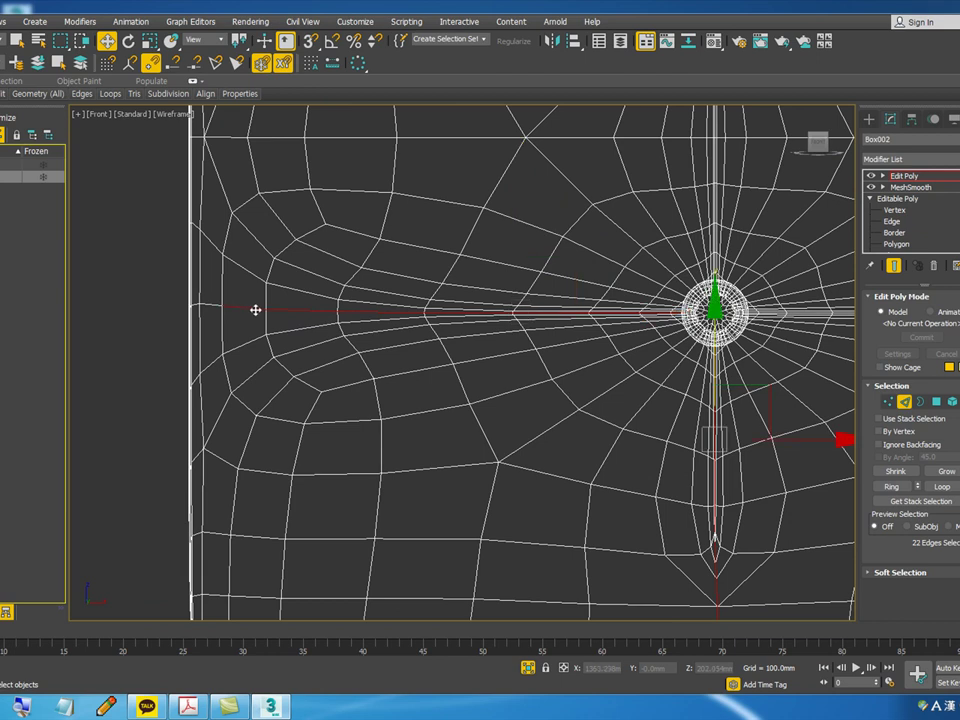
- Add the horizontal centre-crease edges running right from the bottom-left button to the selection
scroll(253, 311, "down", 3)
scroll(530, 331, "up", 8)
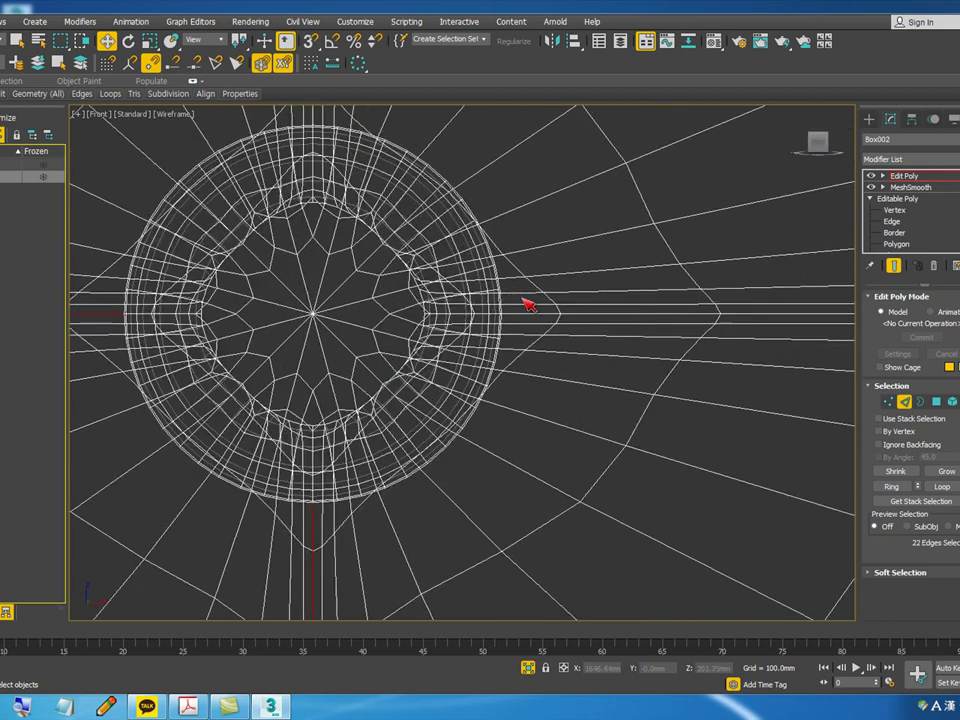
left_click(538, 321, "ctrl")
scroll(413, 326, "down", 4)
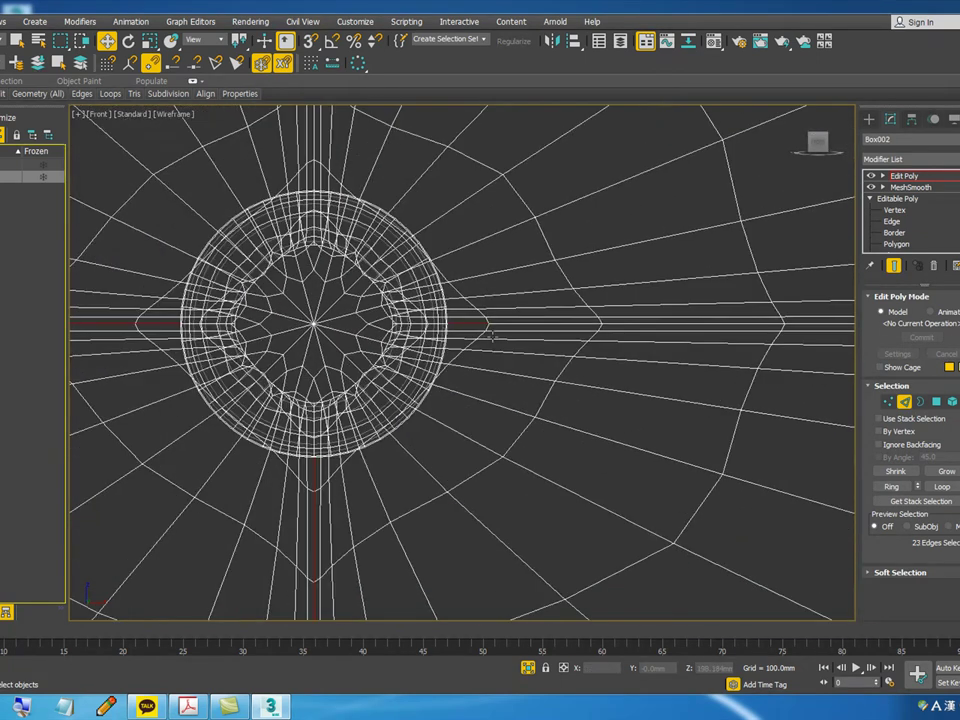
scroll(497, 325, "up", 4)
left_click(501, 316, "ctrl")
scroll(474, 324, "down", 5)
scroll(609, 337, "up", 3)
scroll(613, 342, "up", 2)
left_click(630, 307, "ctrl")
scroll(630, 307, "down", 5)
scroll(640, 315, "up", 4)
scroll(631, 313, "down", 5)
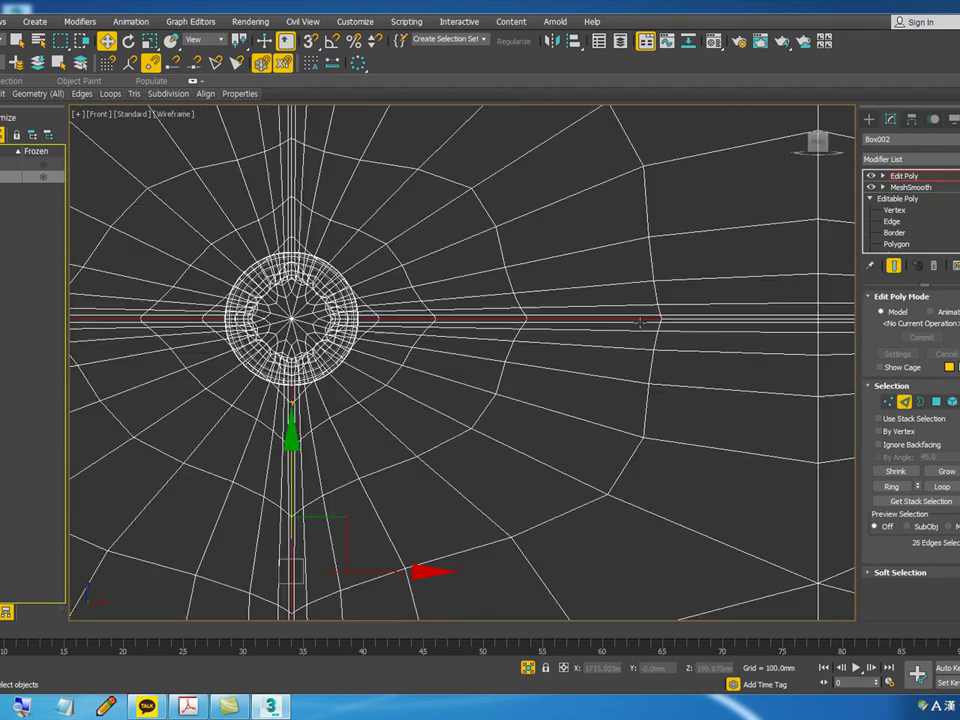
- Extend that right-hand crease selection to the midline between the first two buttons of the bottom row
scroll(693, 318, "up", 5)
left_click(704, 312, "ctrl")
scroll(704, 312, "down", 5)
scroll(704, 312, "up", 3)
scroll(704, 312, "down", 6)
- Add the vertical centre-crease edges from the bottom-left button up to halfway toward the button above it
scroll(438, 310, "up", 10)
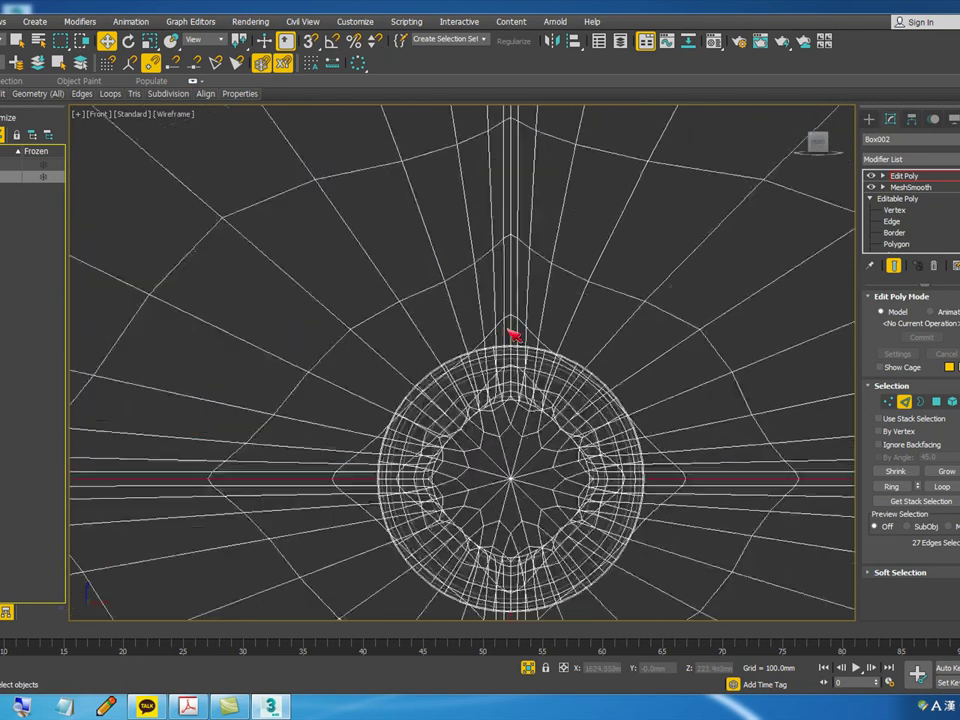
left_click(512, 338, "ctrl")
left_click(511, 279, "ctrl")
scroll(510, 400, "down", 5)
scroll(514, 295, "up", 4)
left_click(502, 289, "ctrl")
scroll(491, 365, "down", 6)
scroll(491, 282, "up", 4)
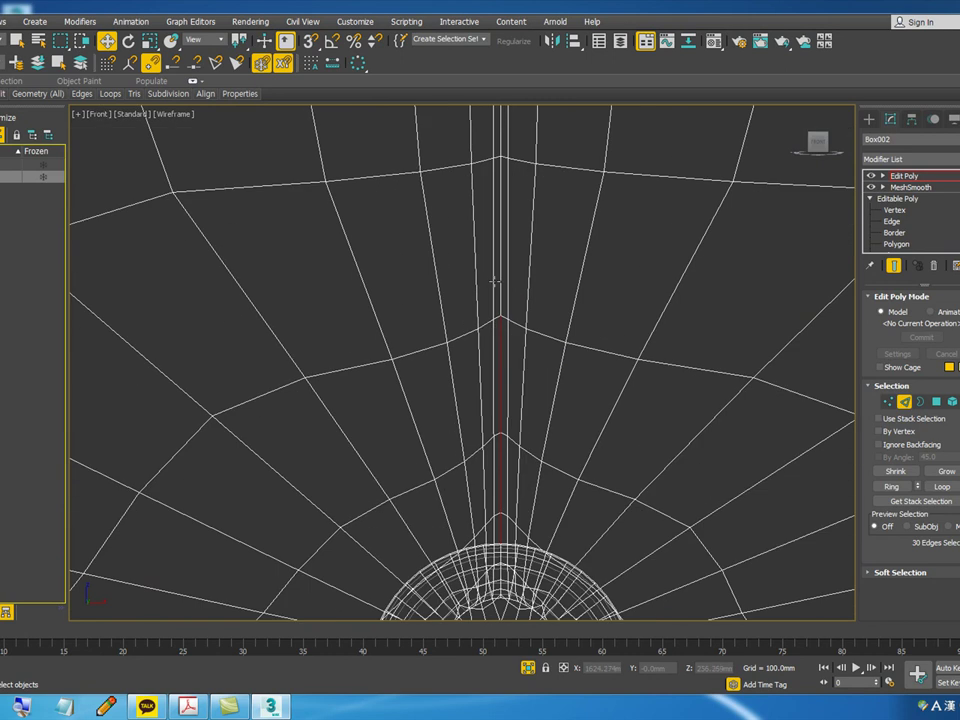
left_click(500, 275, "ctrl")
scroll(488, 390, "down", 6)
scroll(492, 313, "up", 4)
left_click(492, 316, "ctrl")
scroll(492, 316, "down", 3)
scroll(530, 425, "up", 2)
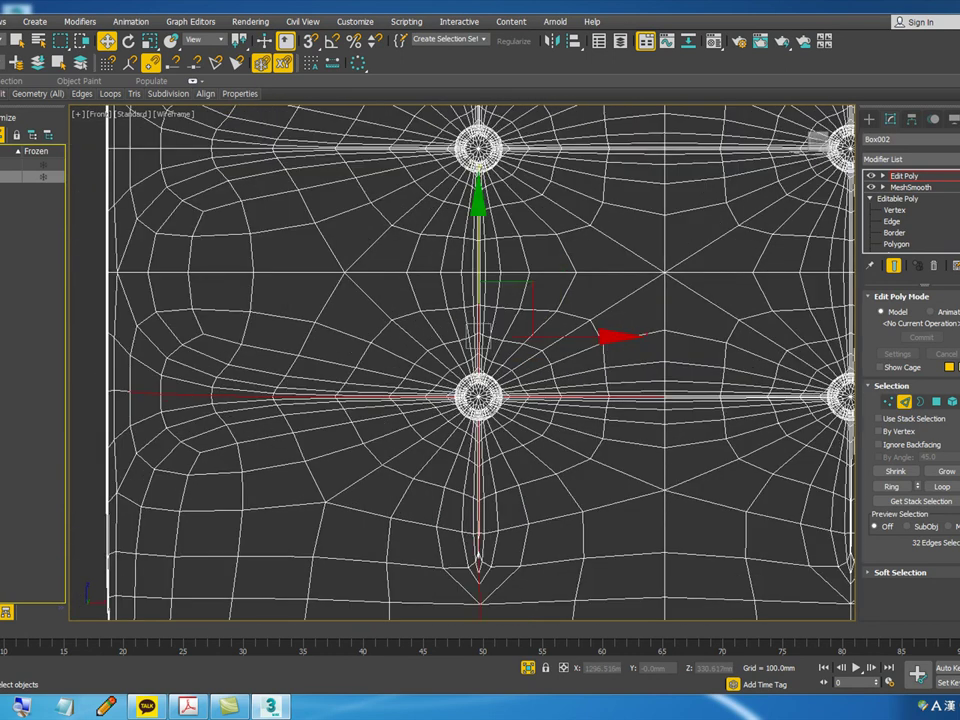
- Expand the selection to all similar crease edges across the panel
mouse_move(0, 94)
left_click(4, 222)
scroll(280, 342, "down", 5)
scroll(275, 250, "down", 2)
- Add the missing horizontal crease edges between the top-right button and the panel's right border to the selection
scroll(700, 238, "up", 5)
scroll(750, 264, "up", 2)
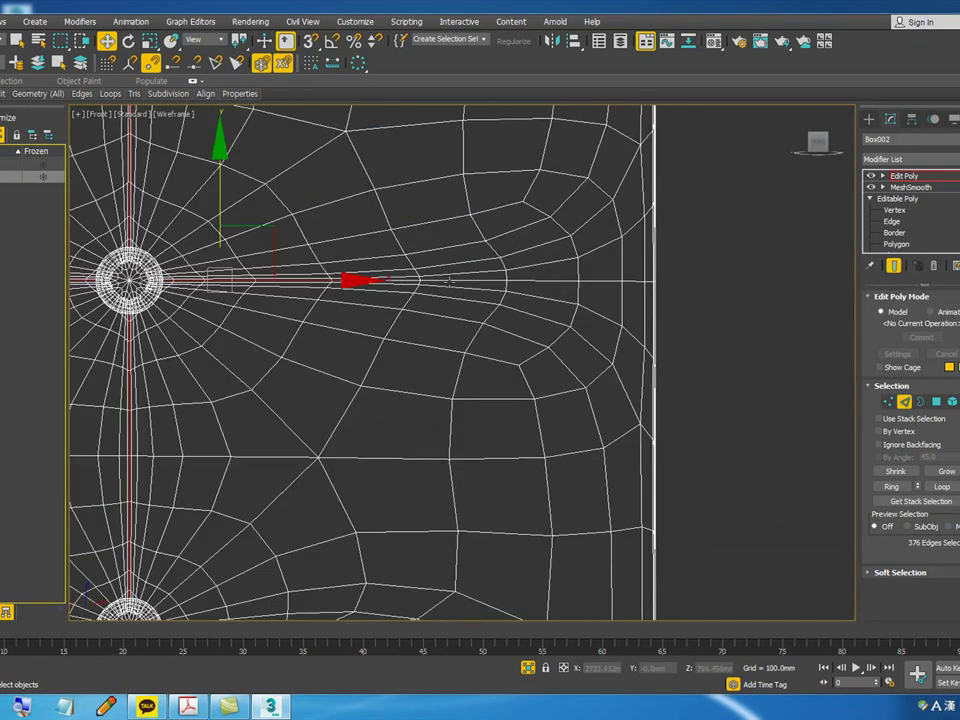
scroll(450, 282, "up", 3)
left_click(364, 273, "ctrl")
left_click(621, 274, "ctrl")
scroll(528, 279, "down", 2)
scroll(659, 277, "up", 2)
left_click(684, 277, "ctrl")
scroll(502, 289, "down", 3)
scroll(688, 286, "up", 3)
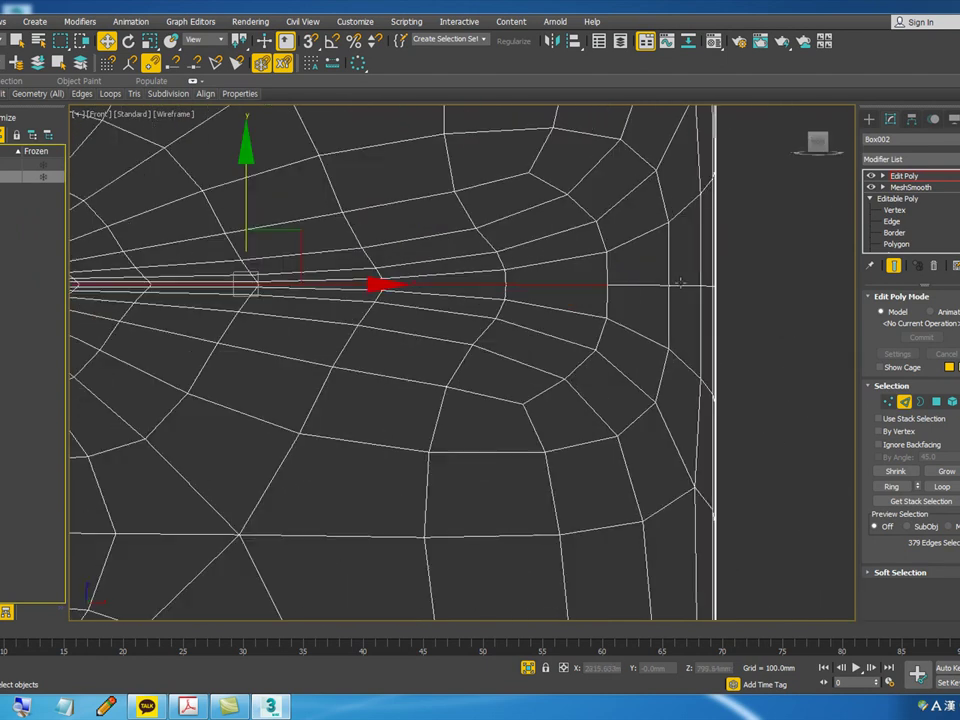
left_click(695, 285, "ctrl")
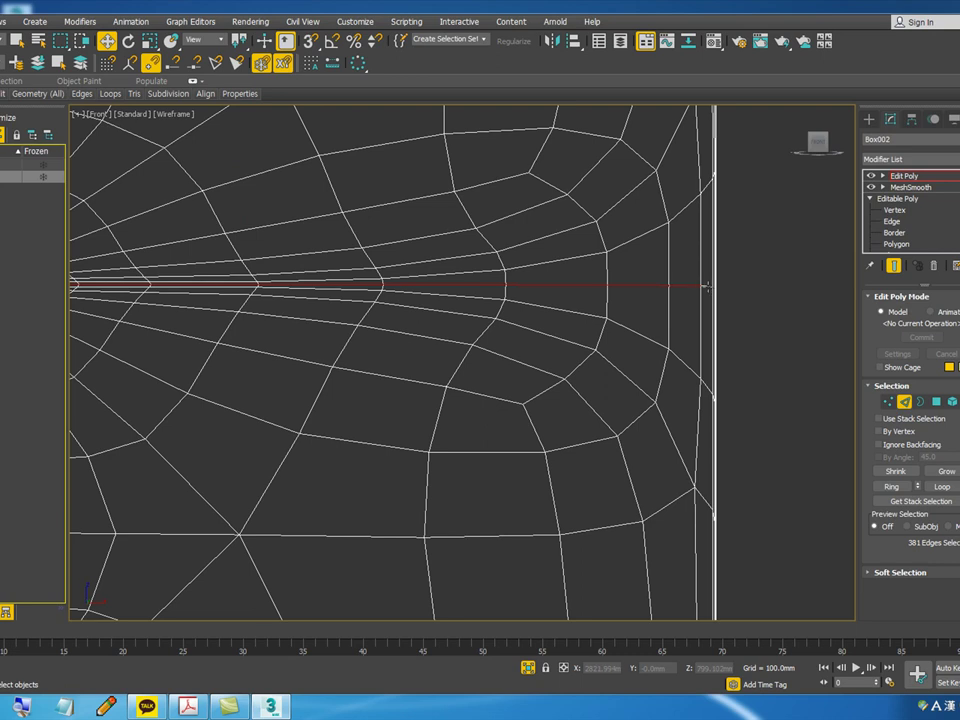
scroll(670, 320, "down", 5)
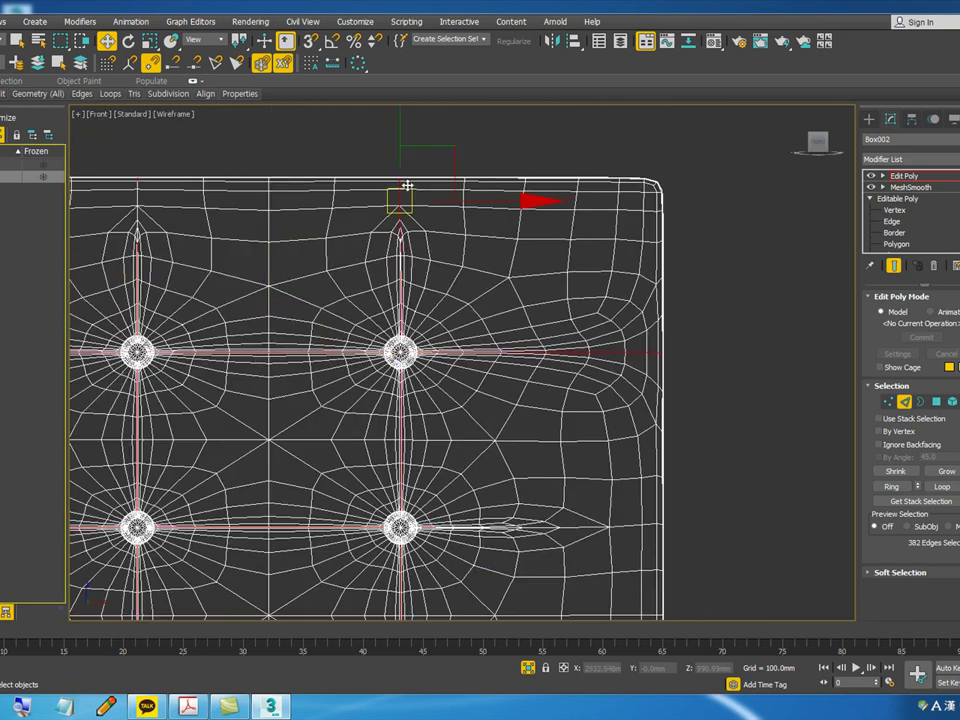
- Add the horizontal crease edges right of the second-row right button, through the narrow pointed part, to the selection
scroll(582, 383, "down", 3)
scroll(582, 383, "up", 6)
scroll(332, 314, "up", 4)
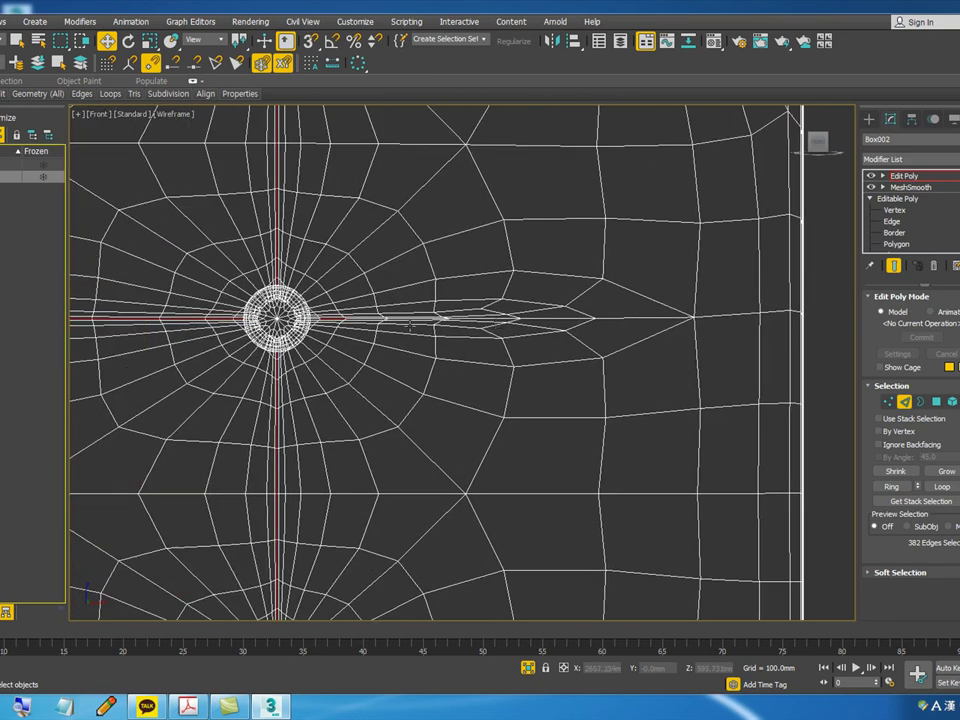
scroll(332, 314, "down", 2)
left_click(380, 314, "ctrl")
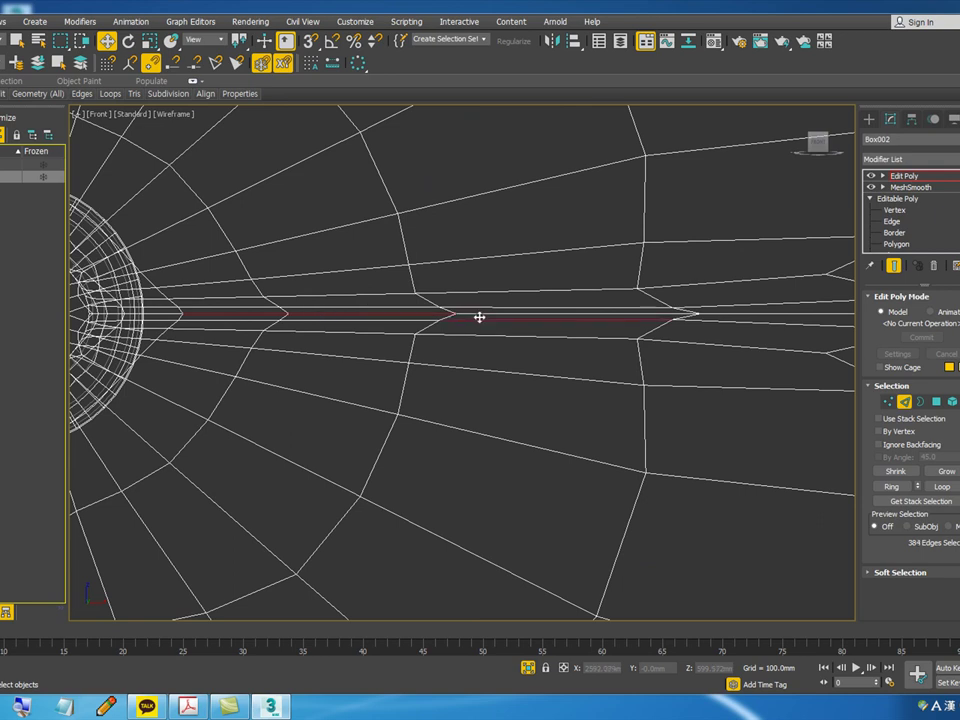
left_click(484, 315, "ctrl")
scroll(403, 317, "down", 3)
scroll(557, 321, "up", 5)
left_click(598, 315, "ctrl")
scroll(363, 316, "down", 3)
scroll(556, 315, "up", 2)
left_click(566, 315, "ctrl")
scroll(434, 320, "down", 3)
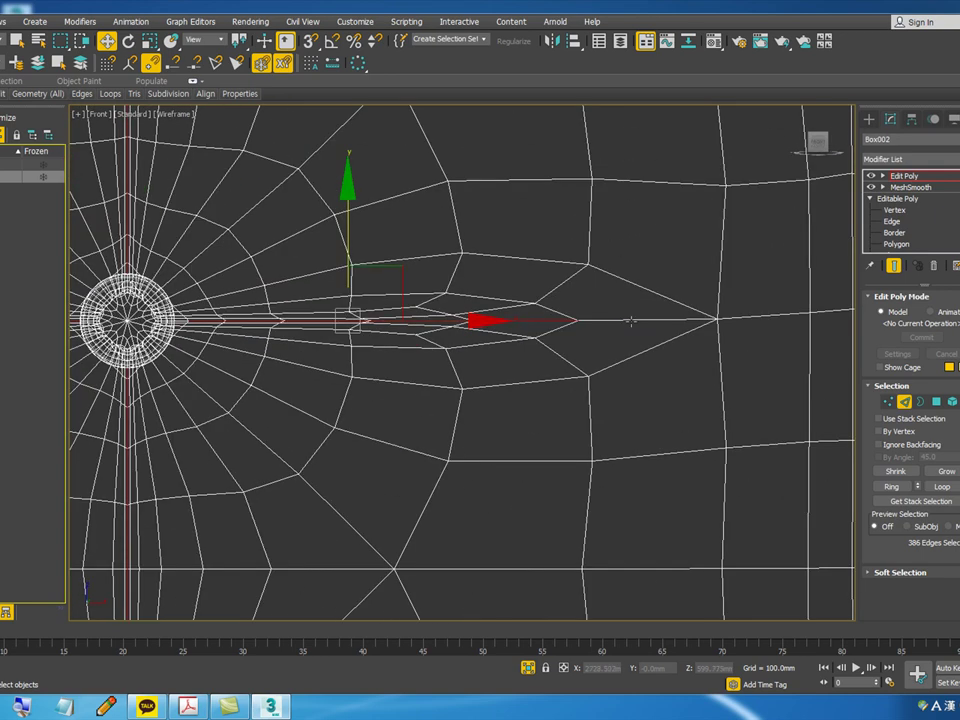
- Extend the second-row crease selection from its pointed tip out to the panel's right border
scroll(632, 321, "up", 2)
left_click(631, 321, "ctrl")
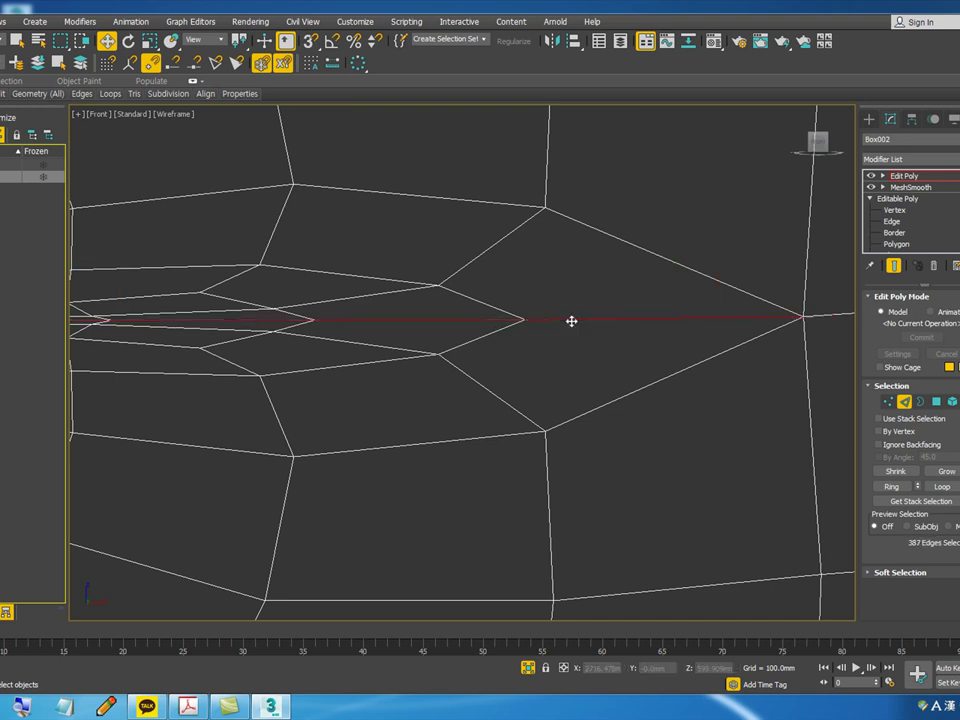
scroll(628, 320, "down", 3)
scroll(619, 321, "up", 2)
left_click(604, 317, "ctrl")
left_click(690, 310, "ctrl")
scroll(721, 321, "down", 3)
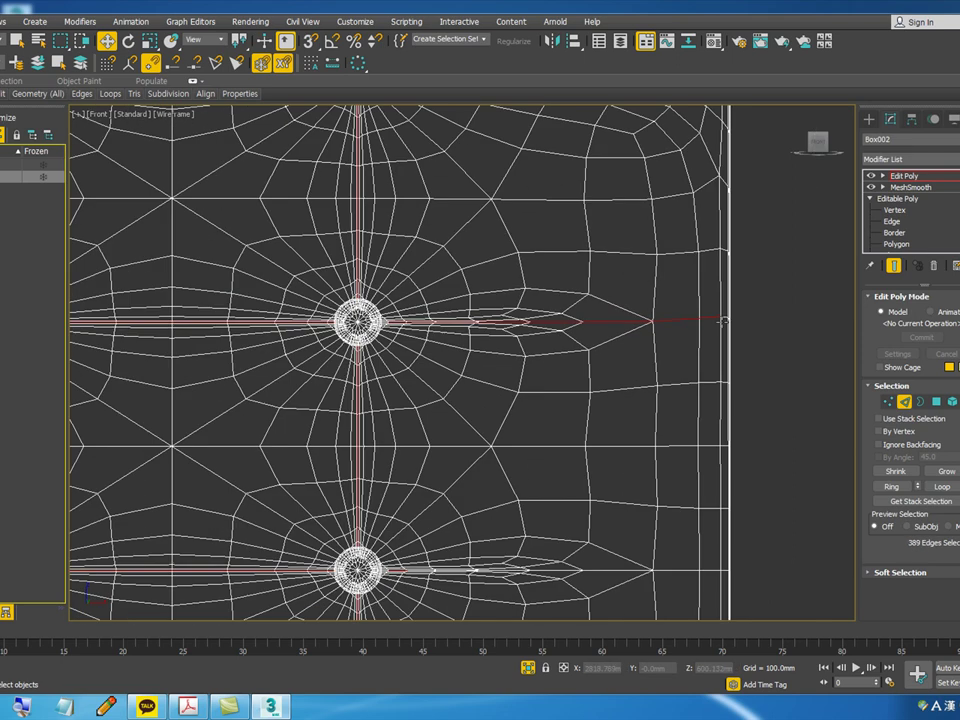
- Add the outer horizontal crease edges on the left side of the top-left button to the selection
scroll(730, 311, "down", 4)
scroll(405, 258, "up", 4)
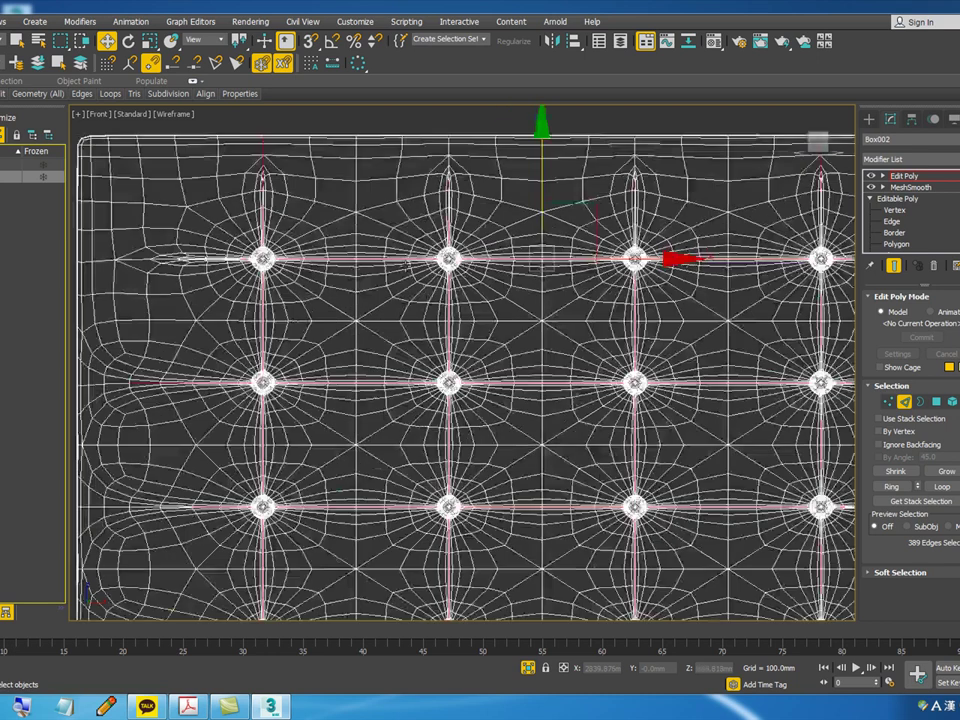
scroll(397, 259, "down", 3)
scroll(282, 272, "up", 5)
left_click(282, 272, "ctrl")
scroll(382, 271, "up", 3)
left_click(383, 271, "ctrl")
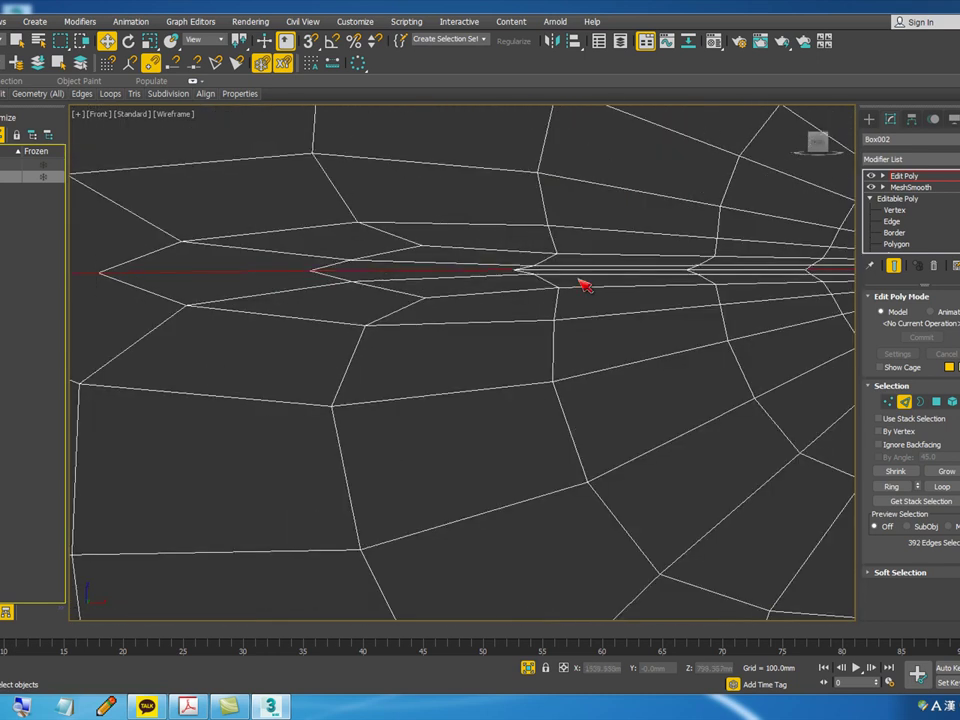
- Add the remaining narrow centre-crease edges leading in to the top-left button
scroll(577, 269, "up", 3)
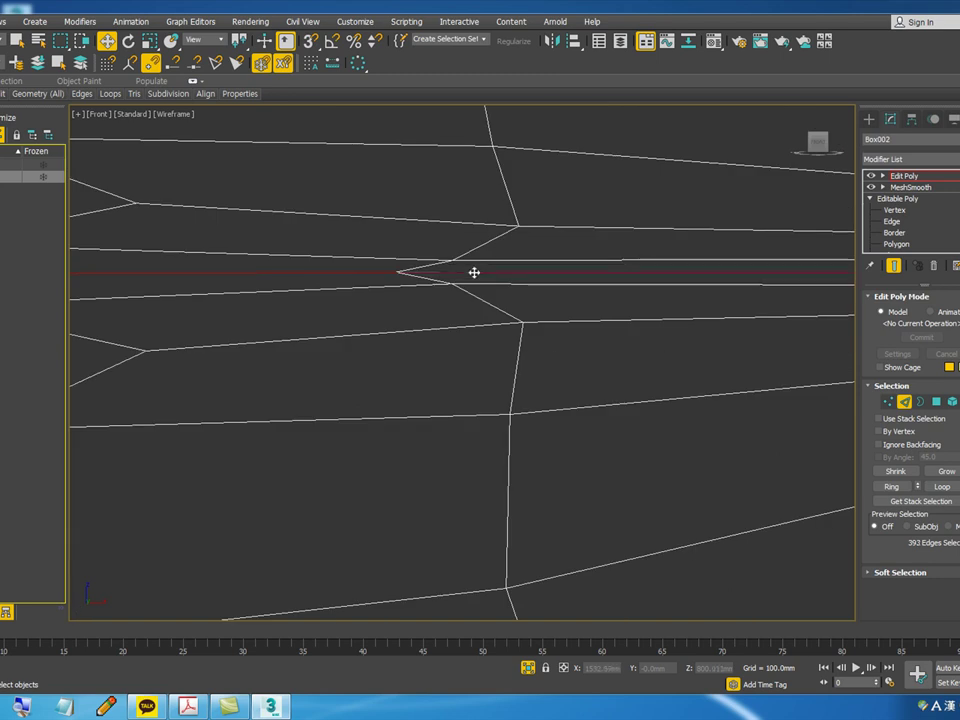
left_click(473, 271, "ctrl")
scroll(473, 271, "down", 5)
scroll(520, 273, "up", 3)
scroll(568, 266, "up", 3)
left_click(563, 292, "ctrl")
scroll(623, 292, "down", 3)
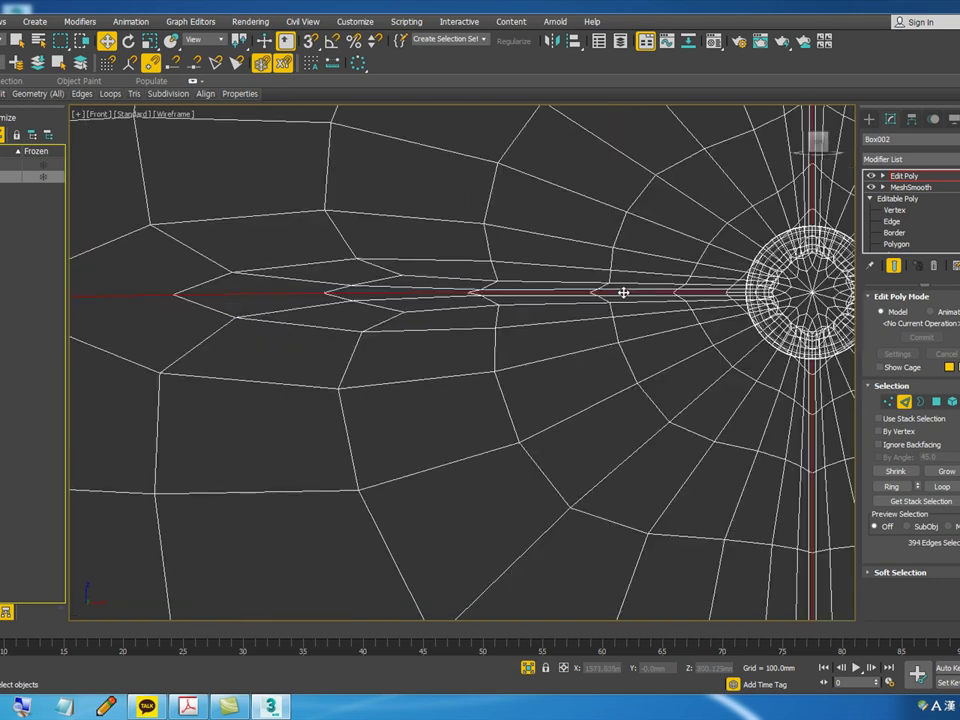
- Complete the second-row horizontal crease selection out to the panel's left border
scroll(364, 272, "down", 6)
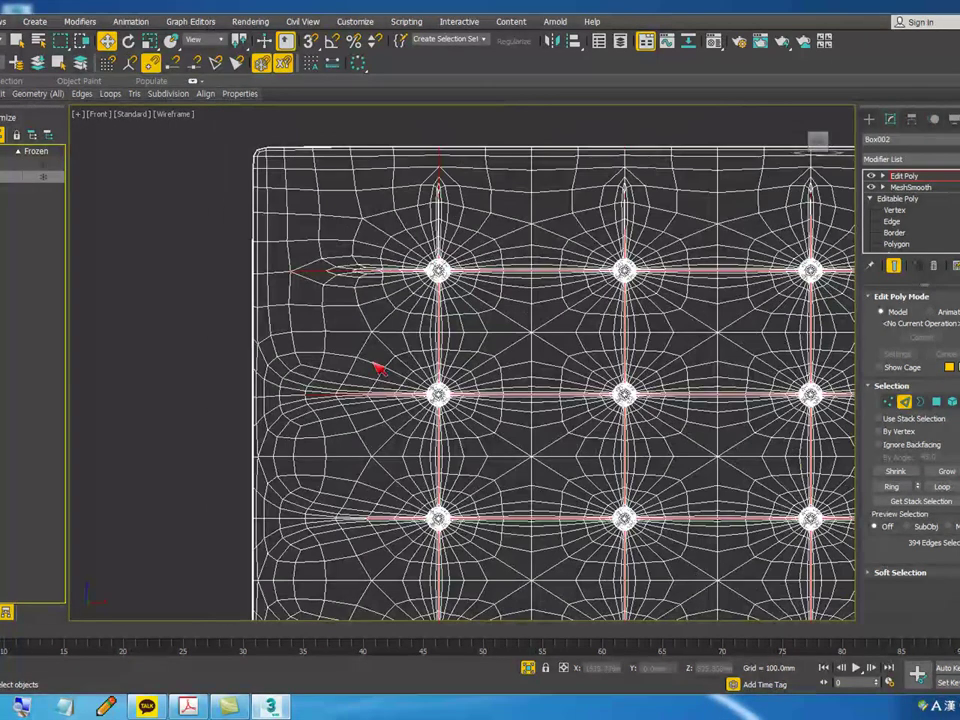
scroll(294, 216, "up", 3)
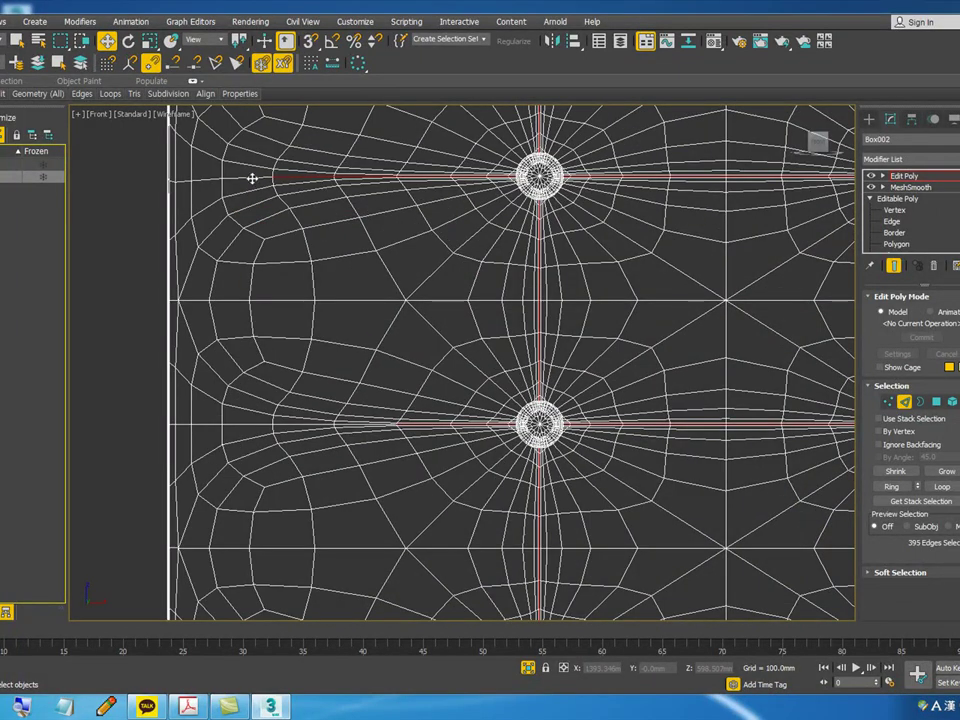
scroll(238, 174, "up", 3)
scroll(242, 182, "down", 3)
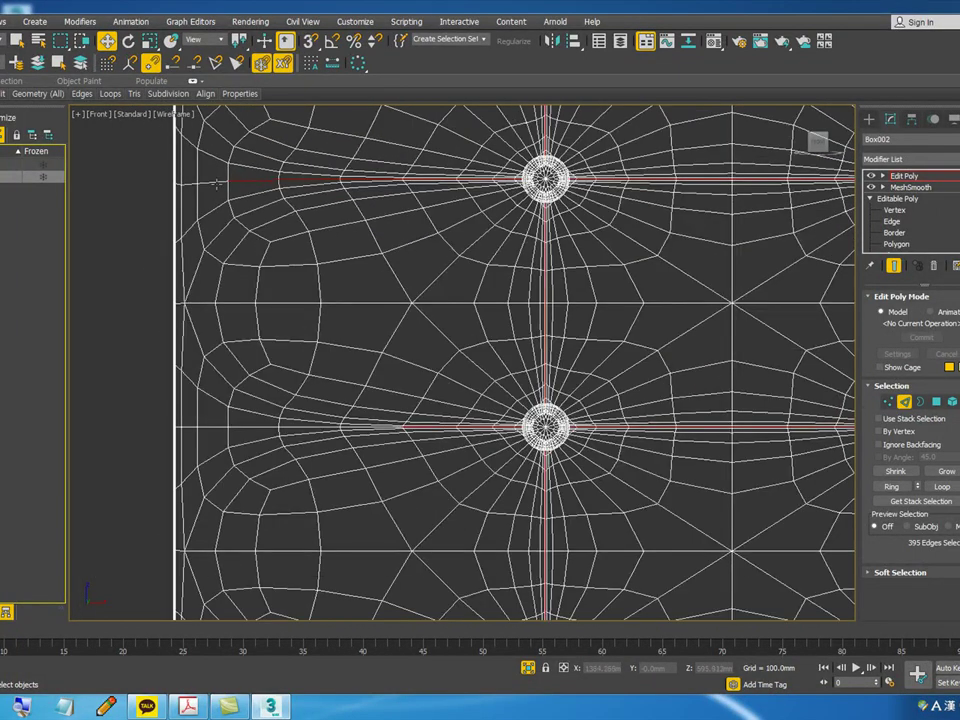
scroll(210, 182, "up", 1)
scroll(184, 186, "down", 4)
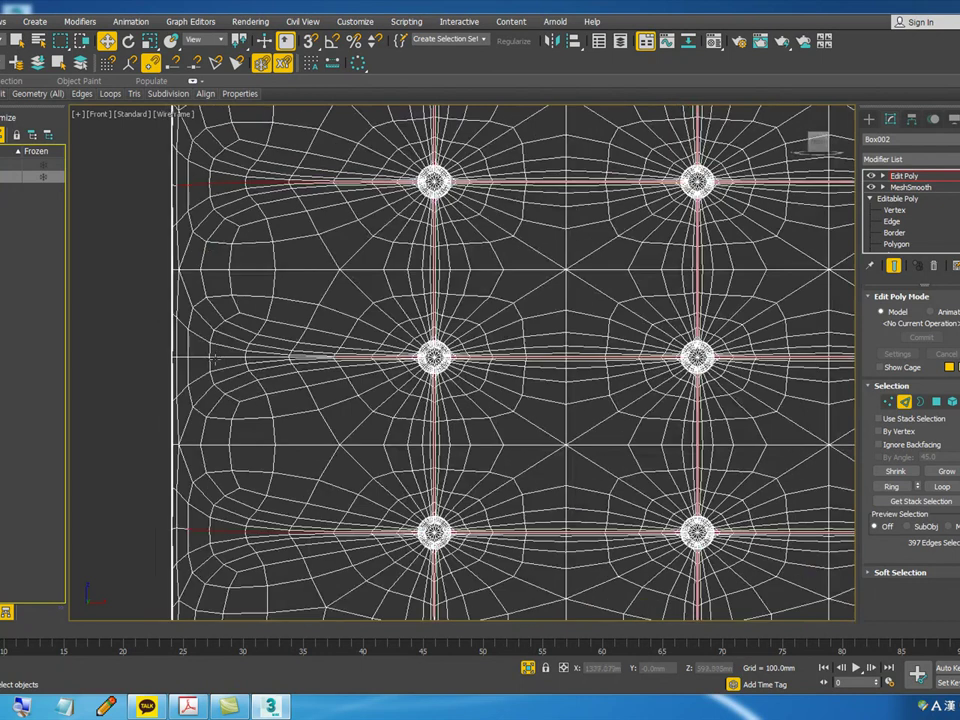
- Add the third-row horizontal crease edges between the panel's left border and the leftmost button to the selection
scroll(168, 357, "up", 3)
left_click(170, 358, "ctrl")
left_click(196, 358, "ctrl")
scroll(229, 358, "up", 3)
left_click(235, 357, "ctrl")
left_click(351, 356, "ctrl")
scroll(446, 355, "up", 2)
left_click(440, 356, "ctrl")
- Add the last bottom-row crease edges at the panel's left border to the selection
scroll(338, 297, "down", 6)
scroll(261, 452, "up", 3)
scroll(278, 395, "up", 4)
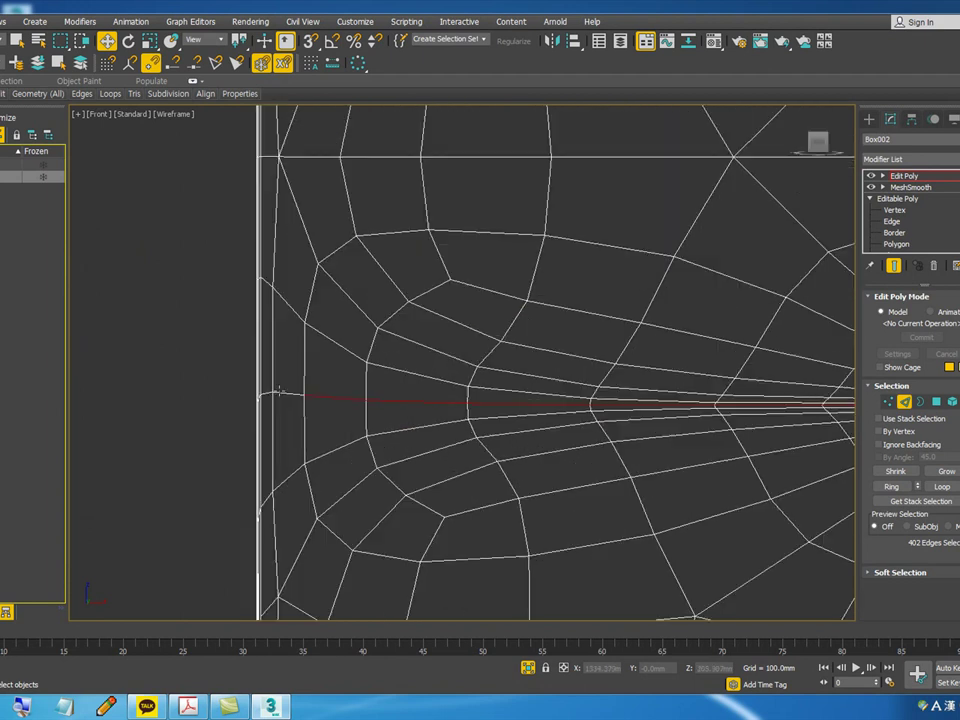
scroll(278, 391, "up", 2)
left_click(267, 393, "ctrl")
scroll(267, 393, "down", 2)
scroll(268, 281, "up", 1)
- Add the missing vertical crease edges below the second button of the bottom row, down to the panel's bottom border
scroll(262, 327, "down", 7)
scroll(369, 386, "up", 1)
scroll(370, 385, "up", 5)
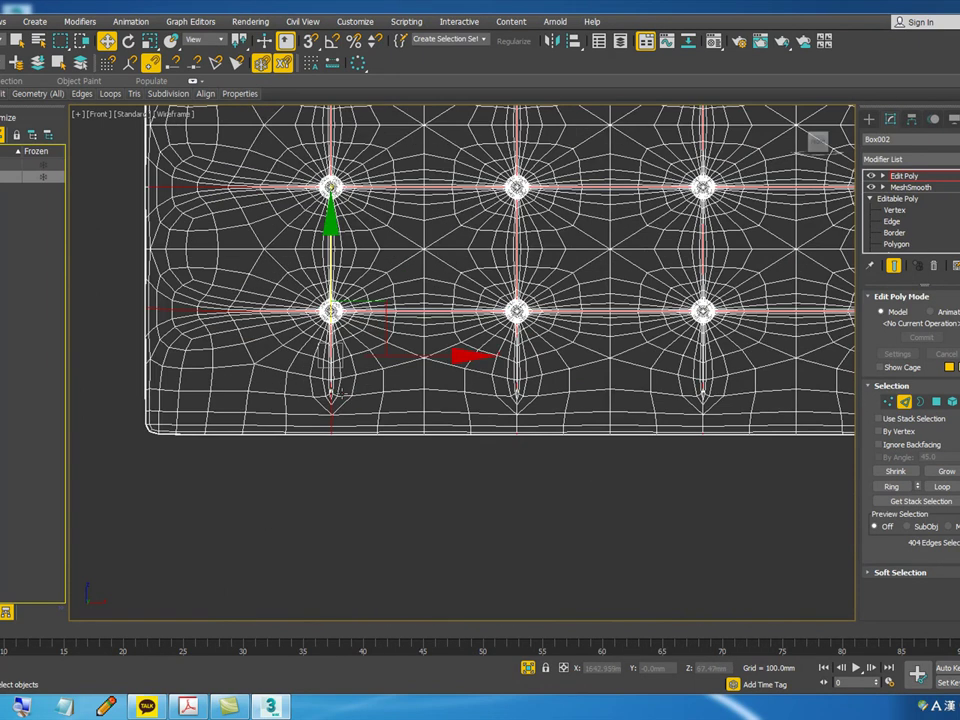
scroll(518, 391, "up", 3)
left_click(518, 391, "ctrl")
left_click(519, 442, "ctrl")
left_click(514, 489, "ctrl")
scroll(426, 428, "down", 5)
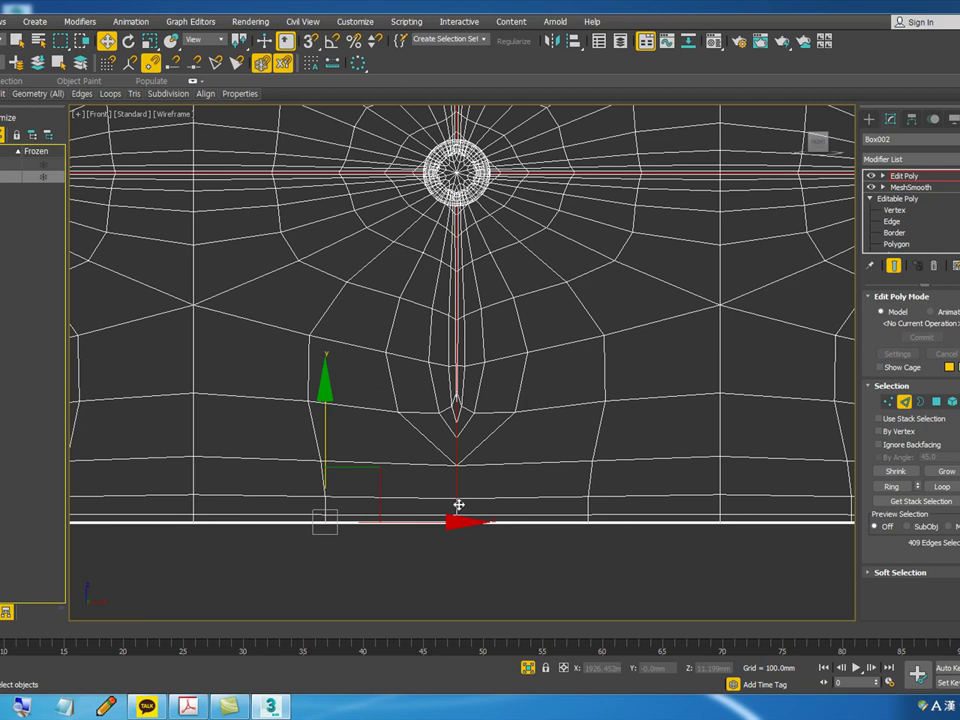
left_click(457, 504, "ctrl")
scroll(349, 439, "down", 1)
scroll(375, 470, "up", 2)
scroll(270, 448, "down", 2)
- Add the missing vertical crease-tip and border edges below the third button of the bottom row to the selection
scroll(373, 449, "down", 3)
scroll(340, 452, "up", 6)
left_click(436, 500, "ctrl")
left_click(436, 503, "ctrl")
scroll(435, 364, "up", 2)
left_click(435, 273, "ctrl")
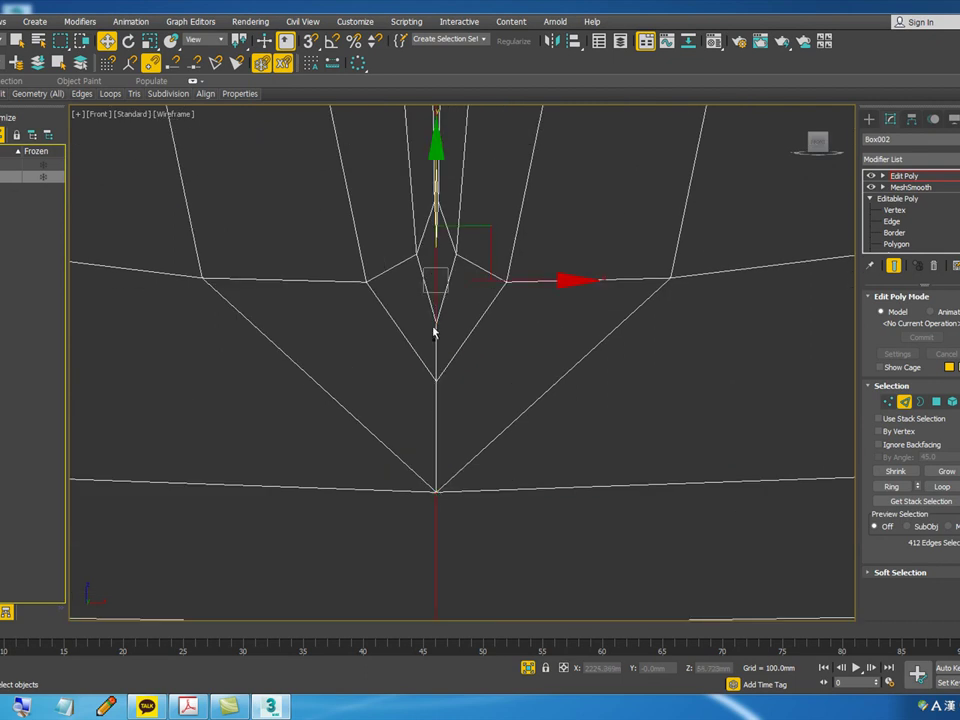
left_click(435, 336, "ctrl")
left_click(435, 404, "ctrl")
- Add the narrow horizontal centre-crease edges on the right side of the bottom-right button to the selection
scroll(432, 211, "down", 10)
scroll(598, 268, "up", 3)
middle_click_drag(588, 305, 685, 336)
scroll(547, 289, "up", 3)
scroll(407, 351, "up", 2)
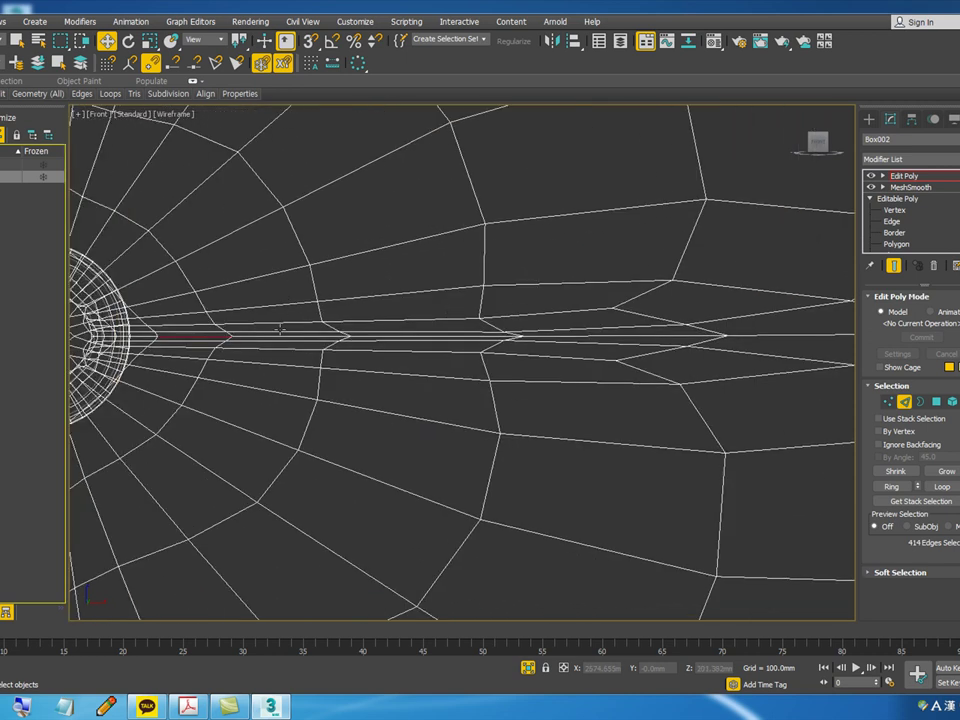
scroll(280, 328, "up", 2)
left_click(360, 340, "ctrl")
left_click(432, 339, "ctrl")
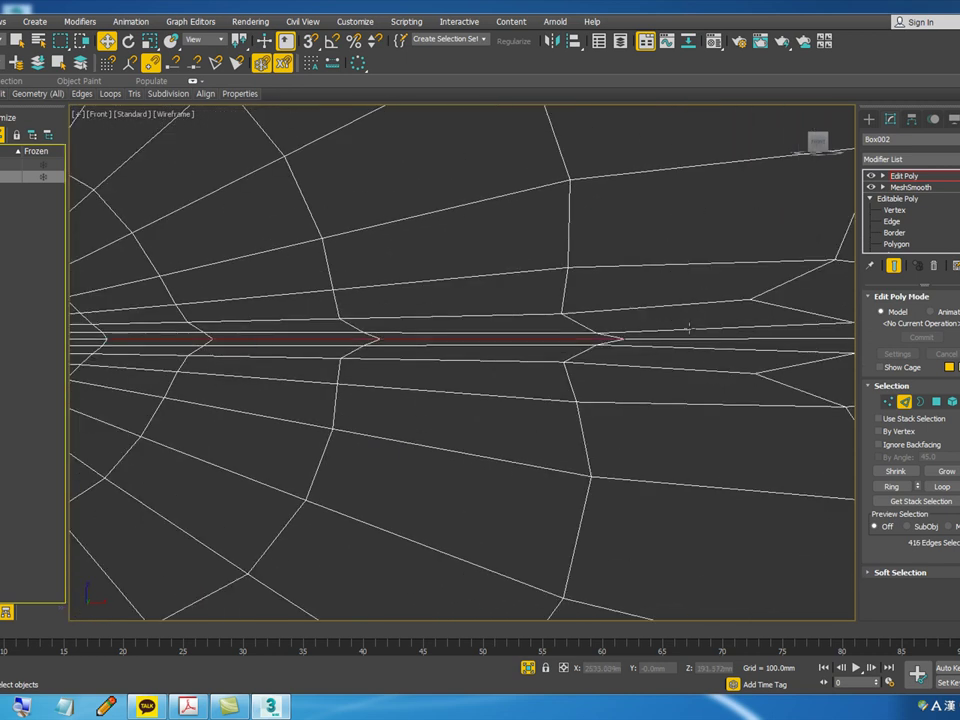
left_click(677, 338, "ctrl")
- Extend the bottom-right button's crease selection through its pointed tip to the panel's right border
scroll(358, 321, "down", 3)
left_click(602, 326, "ctrl")
left_click(715, 327, "ctrl")
scroll(638, 343, "down", 4)
scroll(630, 331, "up", 3)
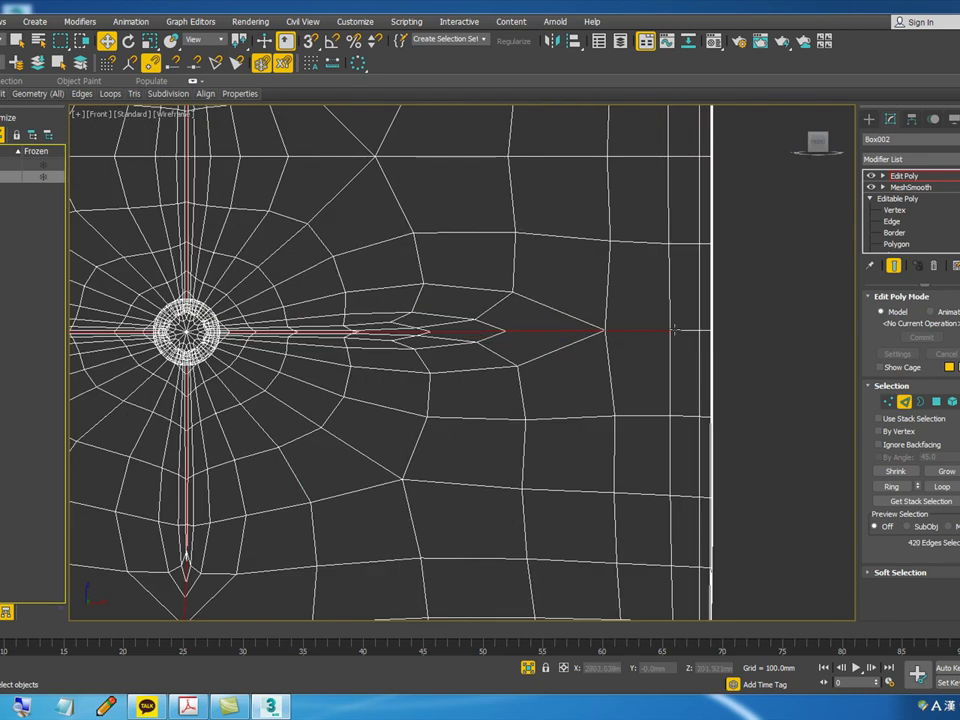
scroll(699, 330, "down", 4)
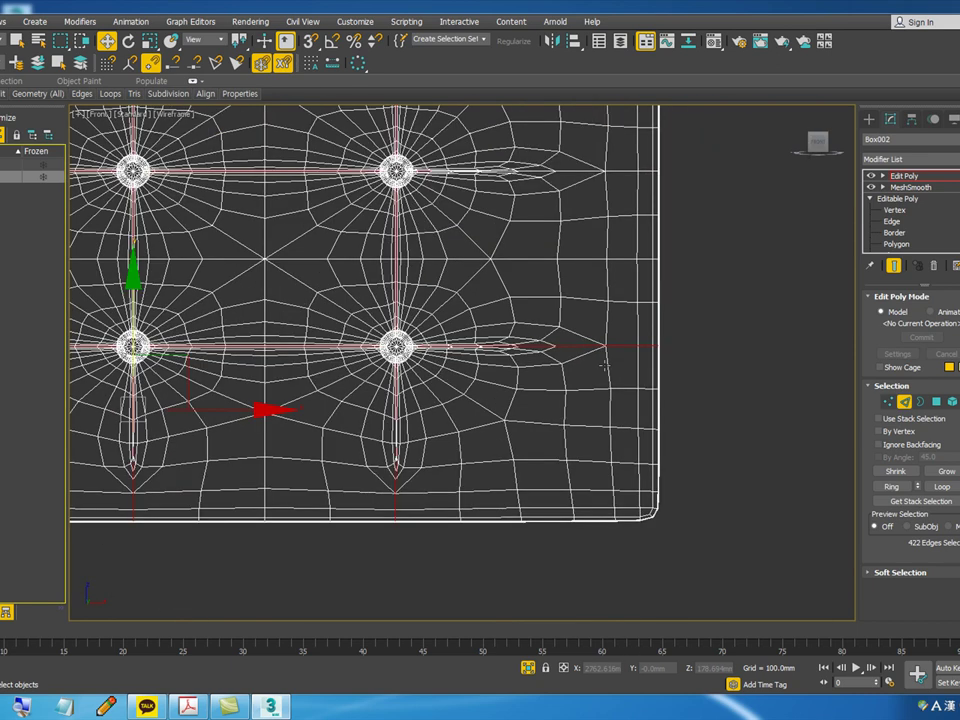
- Add the horizontal crease edges right of the right-column button above the bottom row, out through its pointed tip to the border
scroll(590, 265, "up", 4)
left_click(660, 258, "ctrl")
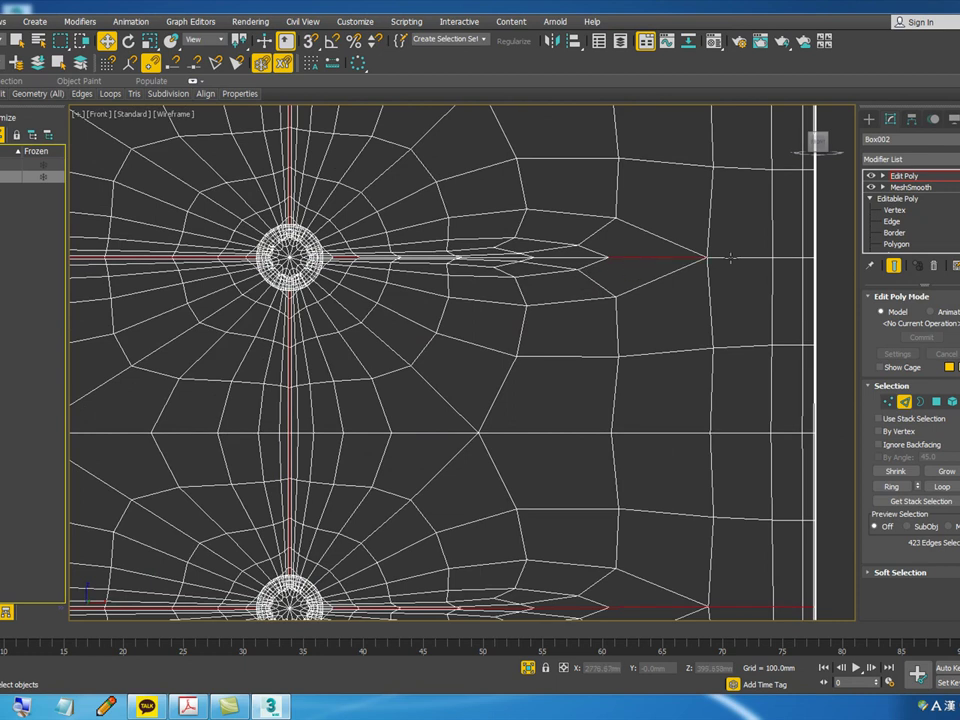
left_click(784, 258, "ctrl")
scroll(576, 260, "up", 2)
left_click(510, 257, "ctrl")
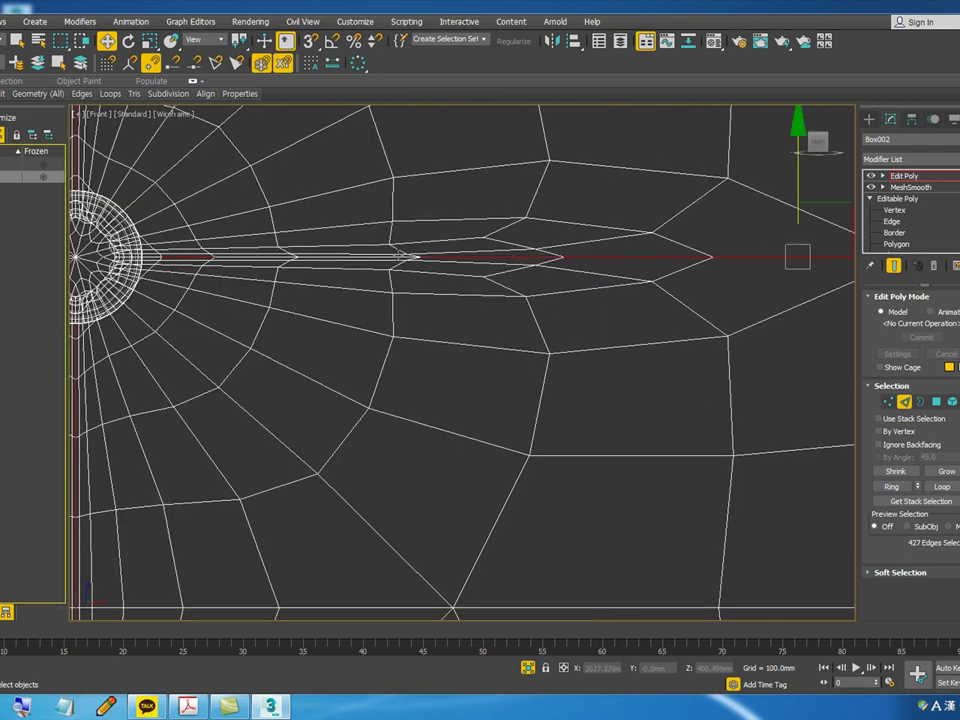
scroll(413, 268, "up", 2)
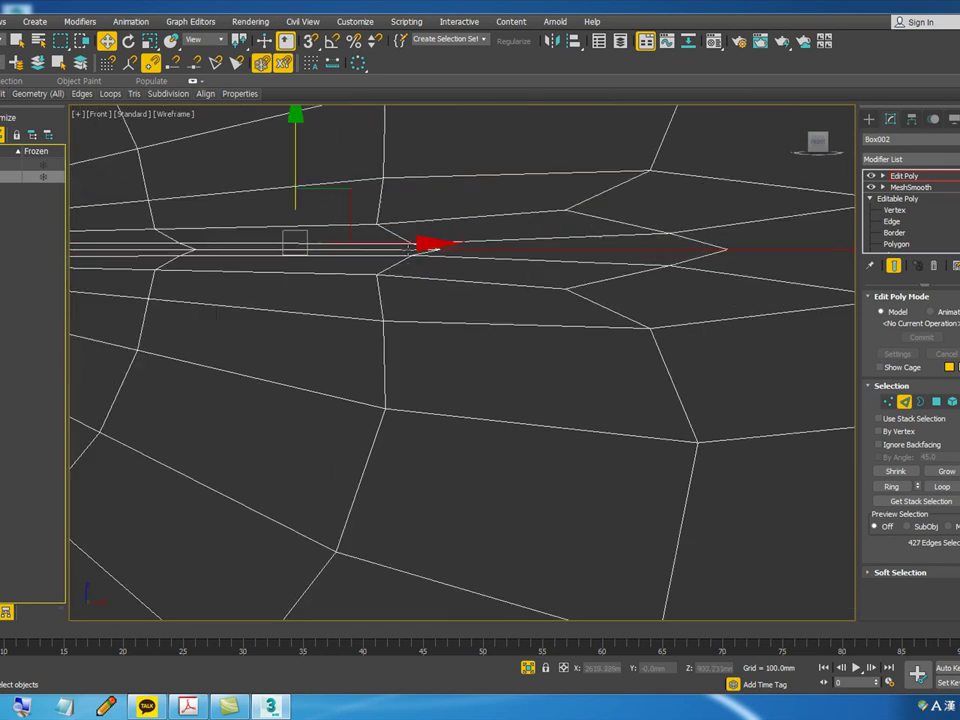
left_click(409, 251, "ctrl")
scroll(705, 305, "down", 2)
scroll(332, 262, "up", 2)
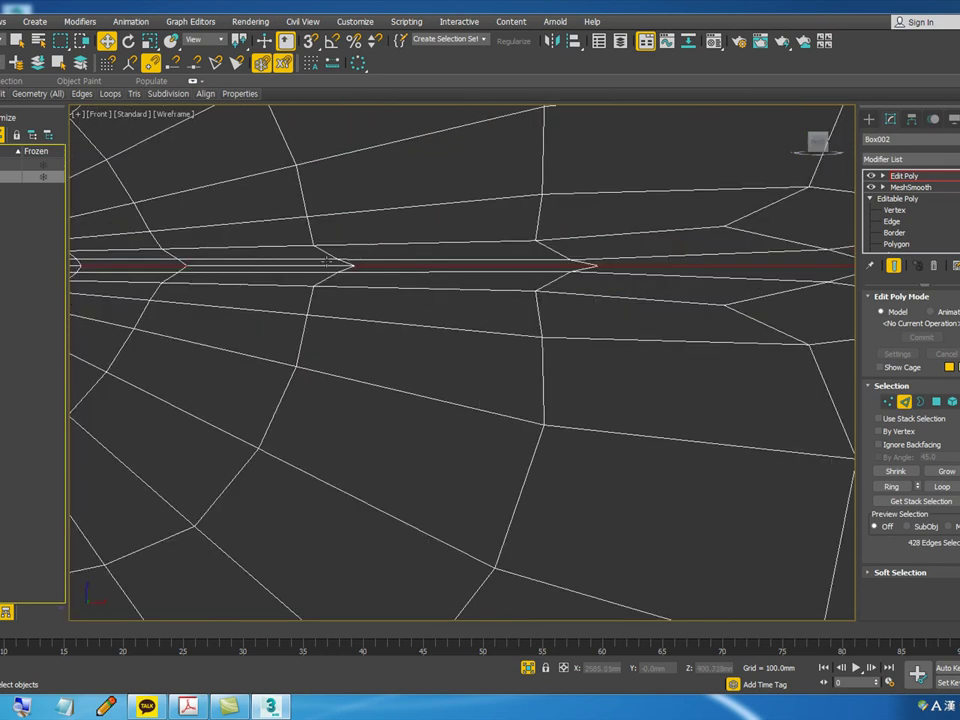
- Save the selected crease edges as a named selection set called 12345
scroll(328, 265, "down", 5)
middle_click_drag(522, 307, 690, 333)
scroll(714, 414, "up", 2)
scroll(366, 279, "down", 3)
scroll(422, 240, "up", 5)
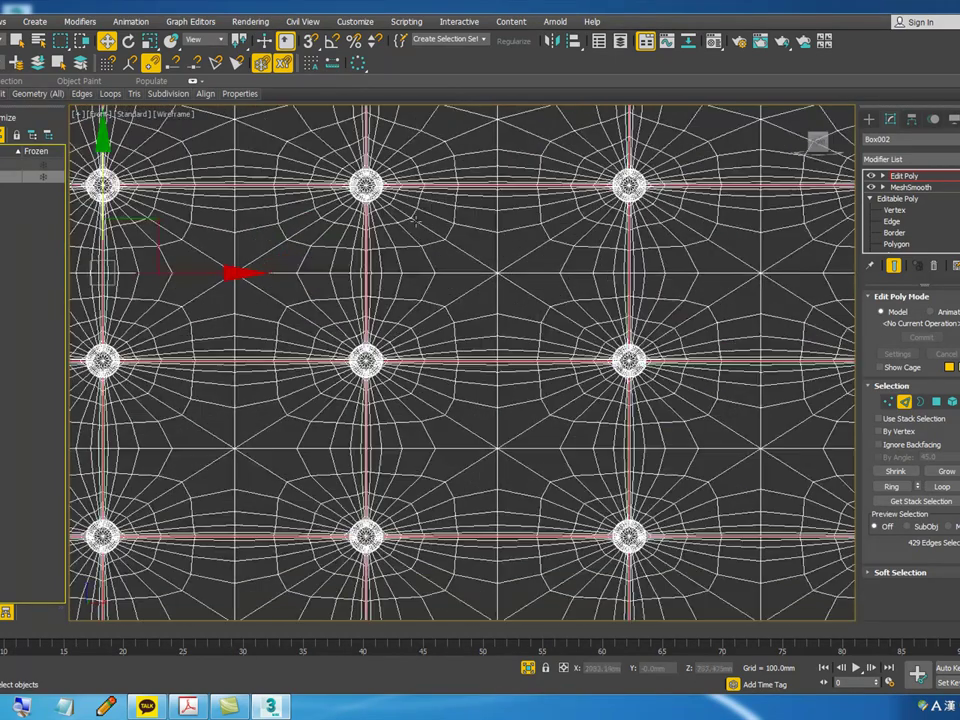
key("z")
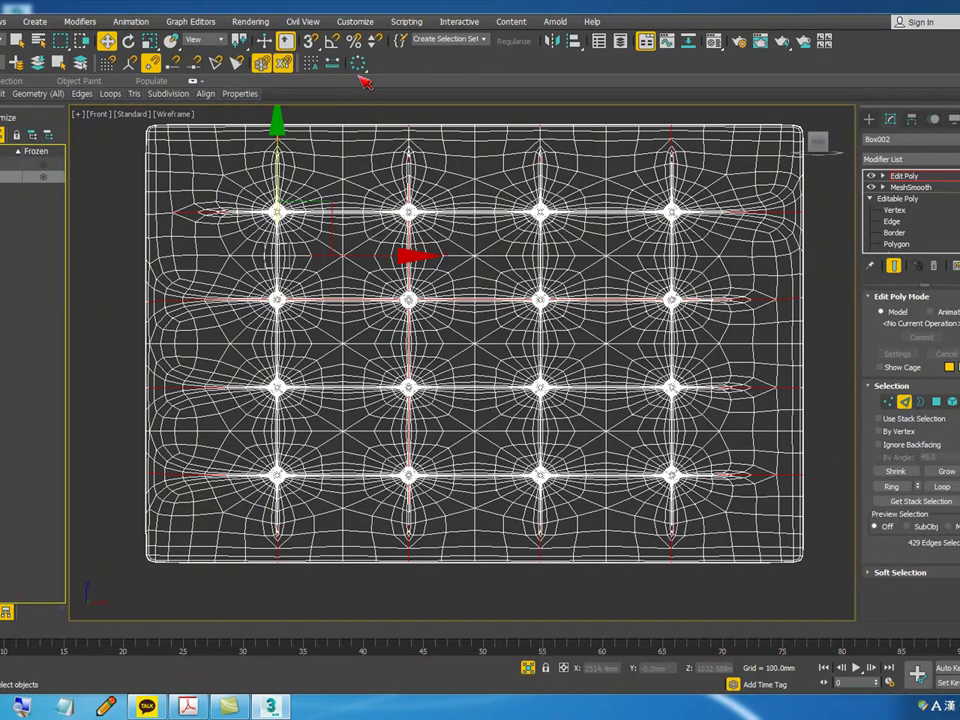
key("super")
left_click(438, 41)
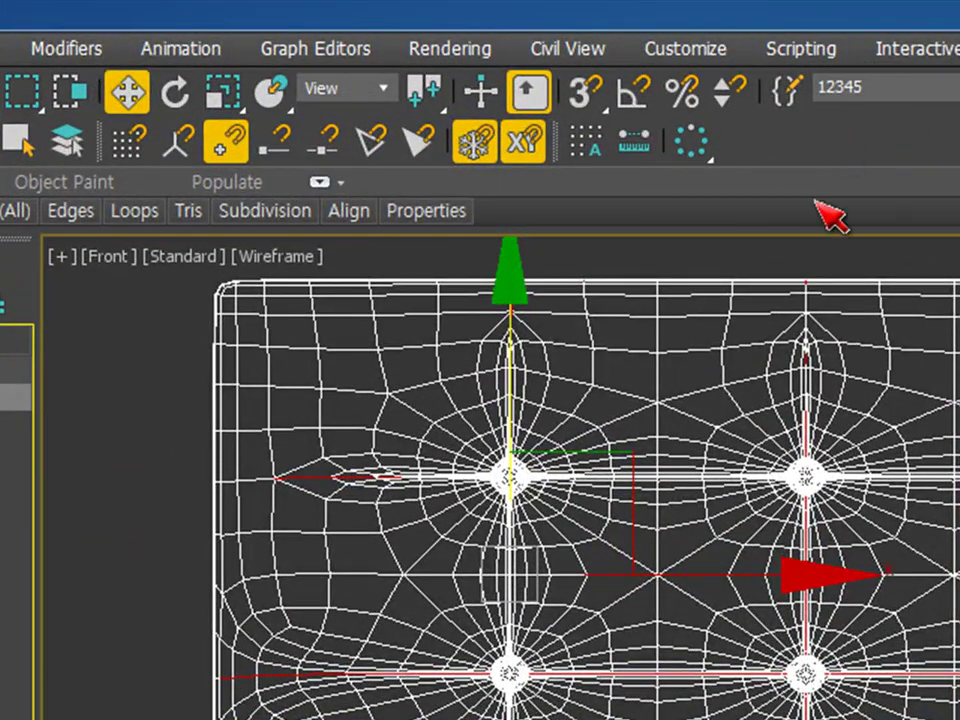
- Switch to the base Editable Poly's edge level and select a single horizontal edge right of the top-right button
left_click(908, 418)
key("3")
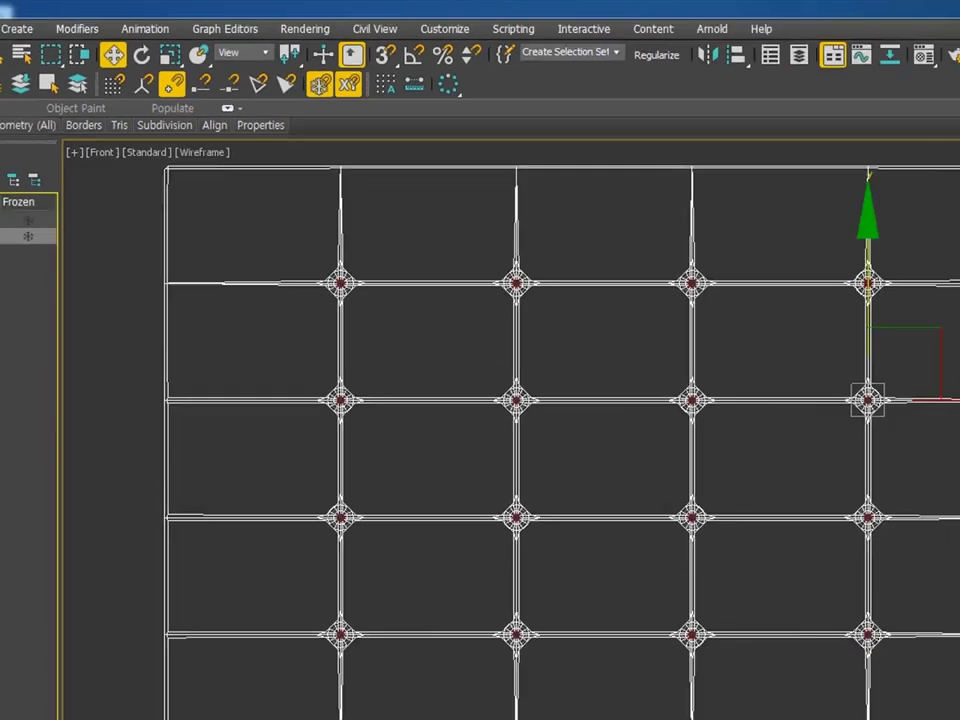
key("4")
left_click(742, 200)
left_click(751, 243)
key("2")
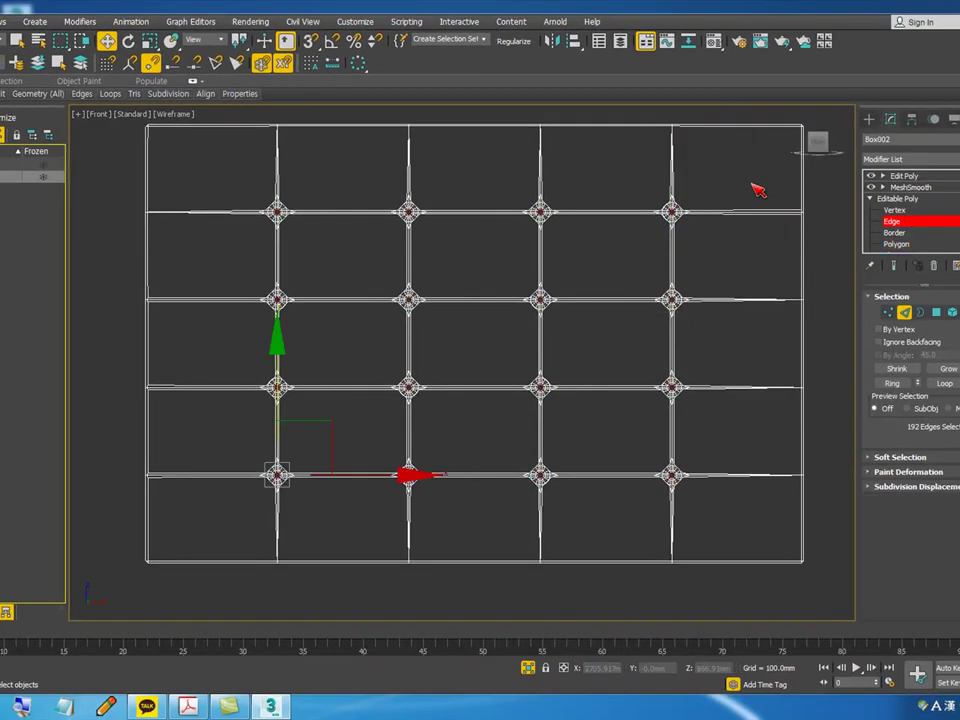
left_click(739, 212)
- Check the named selection sets offered at the base Editable Poly's edge level
scroll(739, 212, "up", 5)
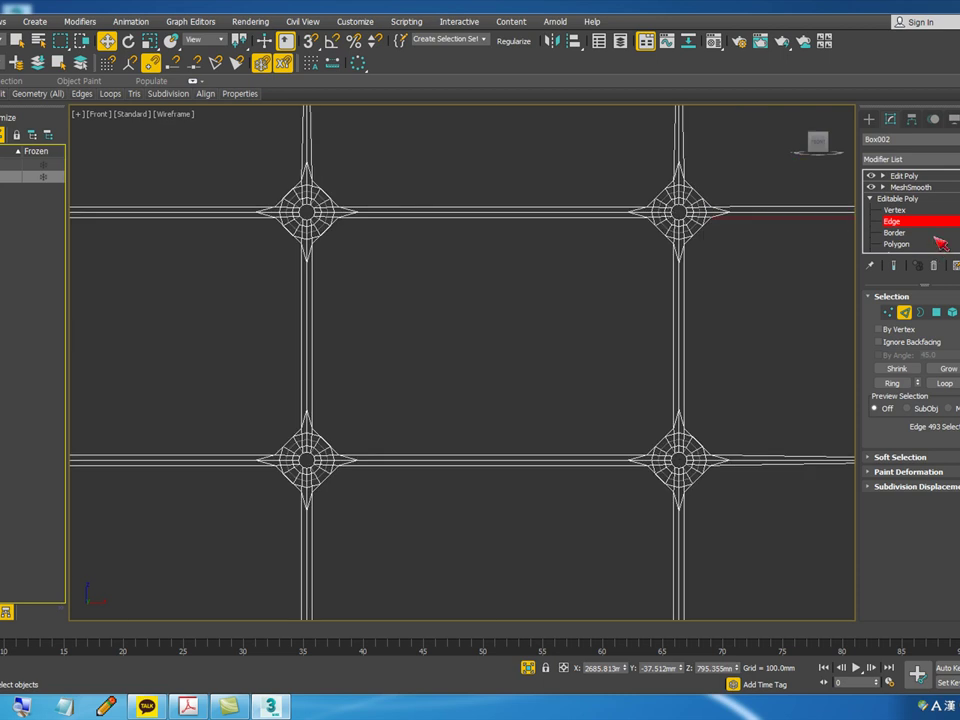
left_click(905, 199)
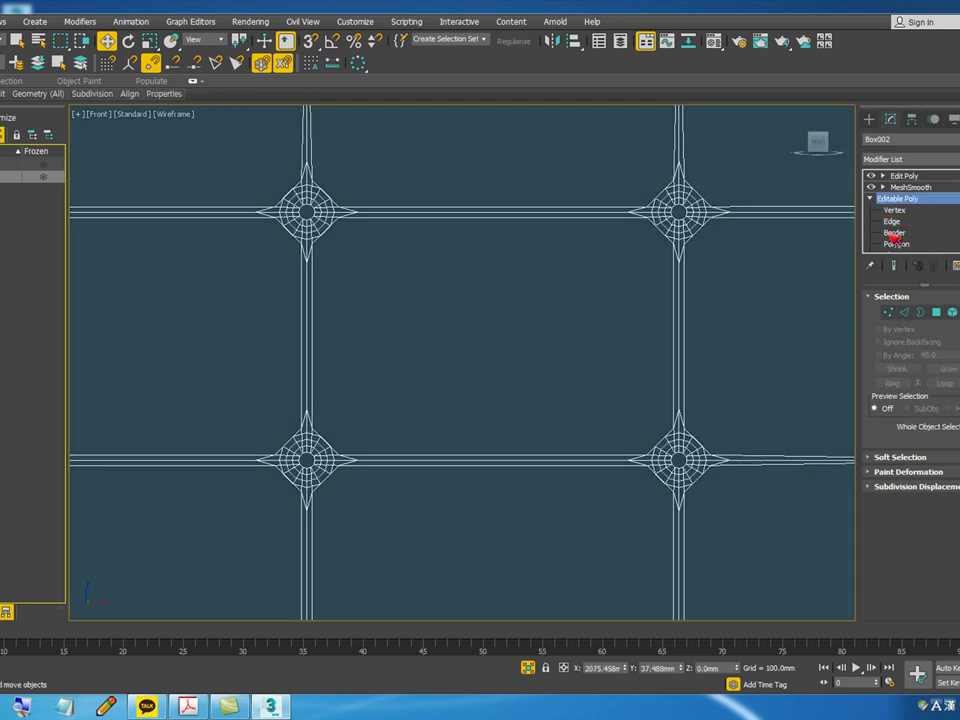
left_click(892, 221)
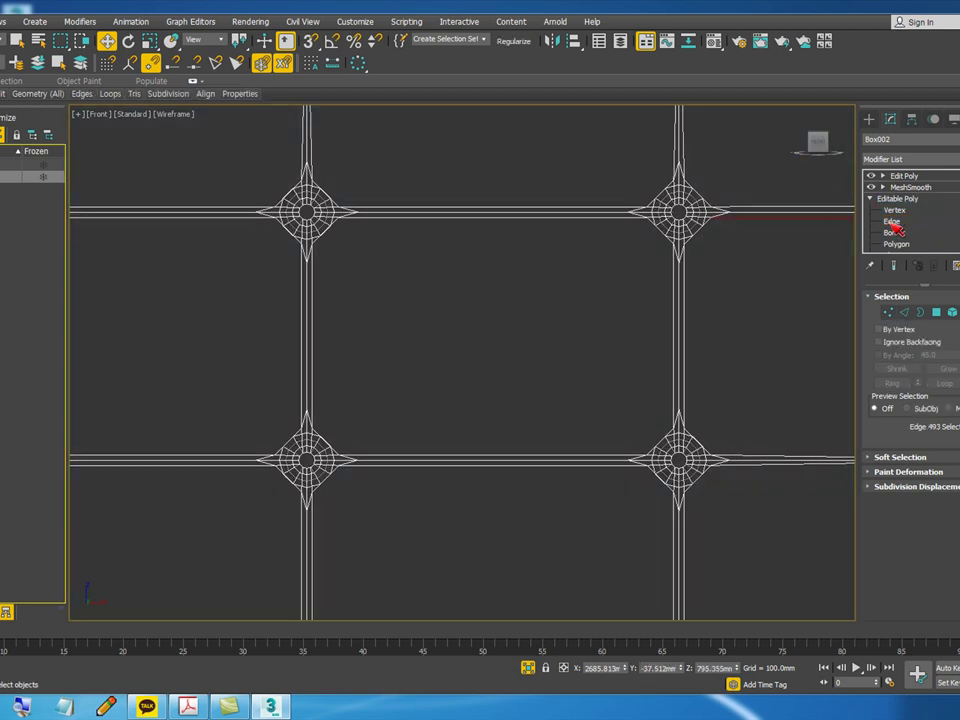
left_click(464, 42)
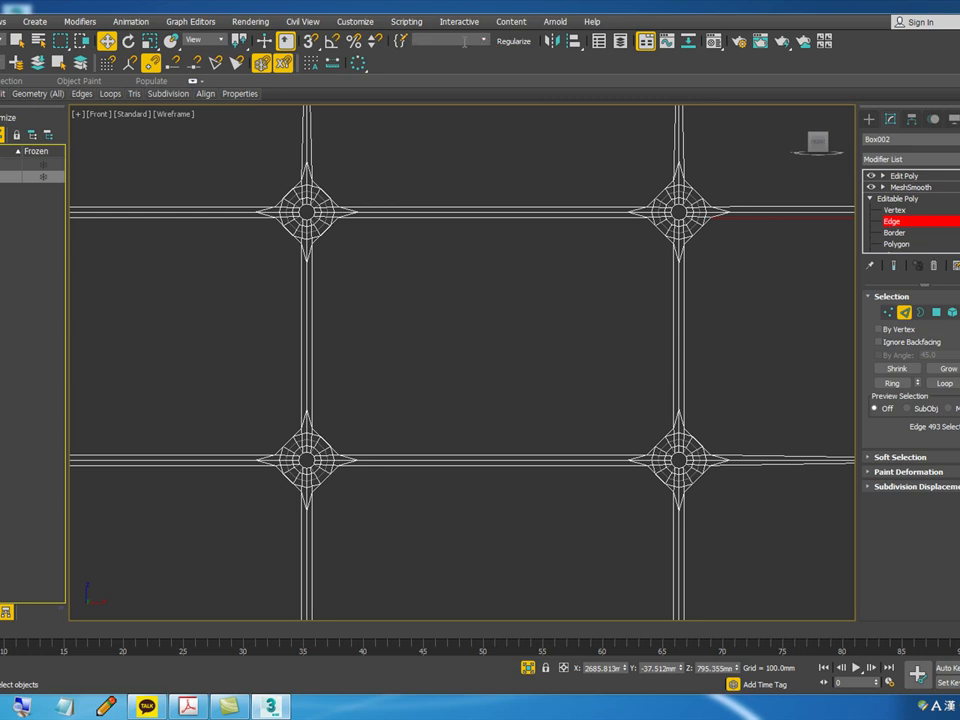
- Return to the Edit Poly modifier and switch through its border level to the edge level
left_click(916, 199)
left_click(914, 177)
left_click(883, 176)
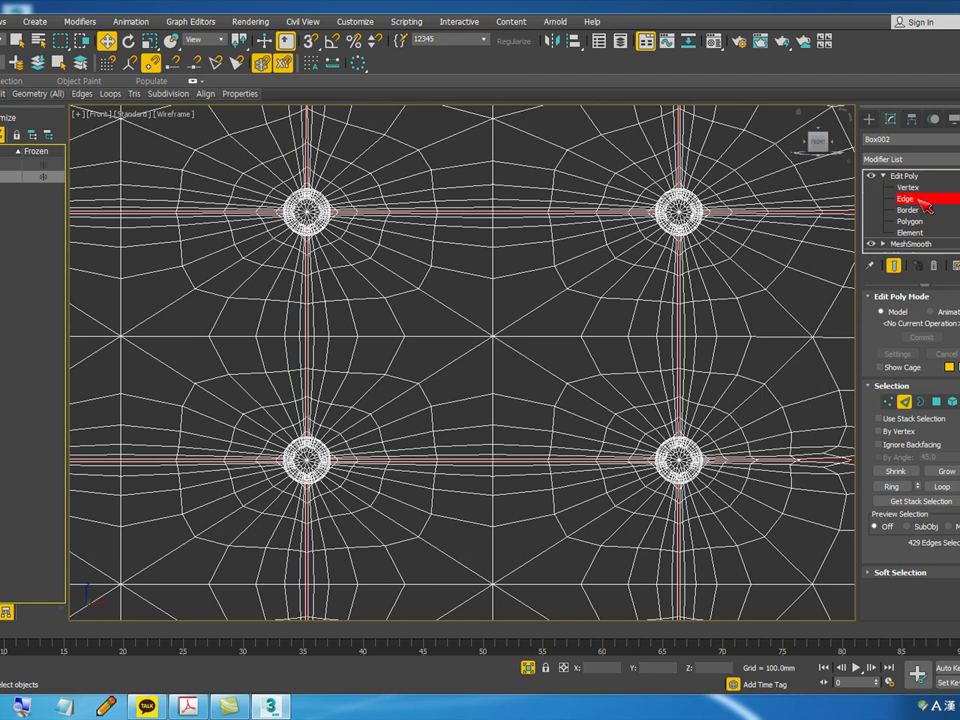
left_click(908, 210)
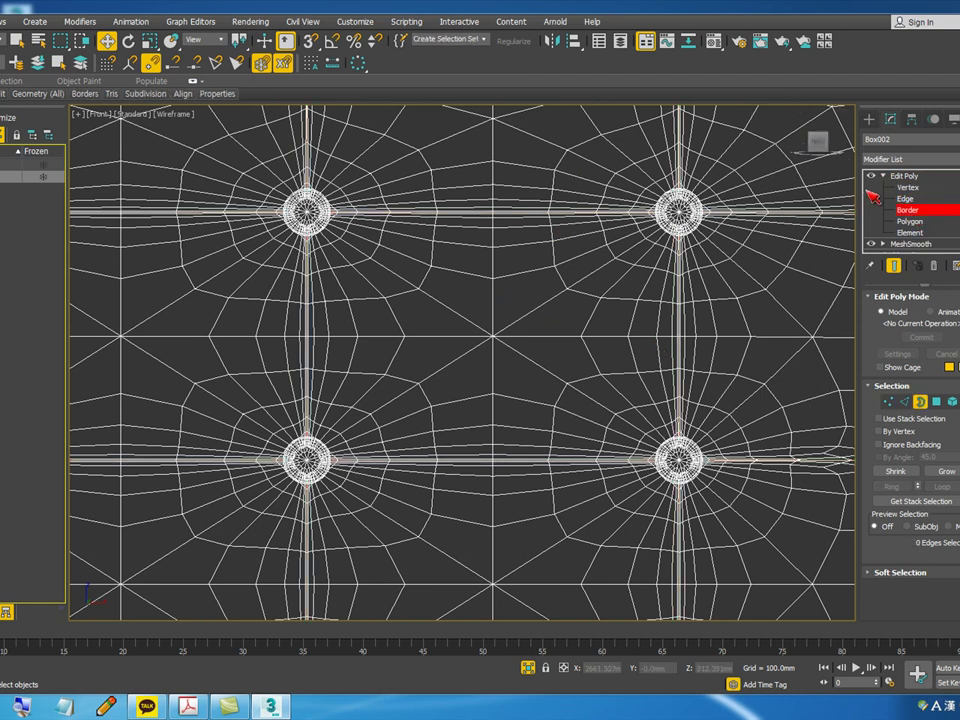
key("2")
- Select other edges around the top row instead, ending with those between the third and fourth buttons
left_click(610, 217)
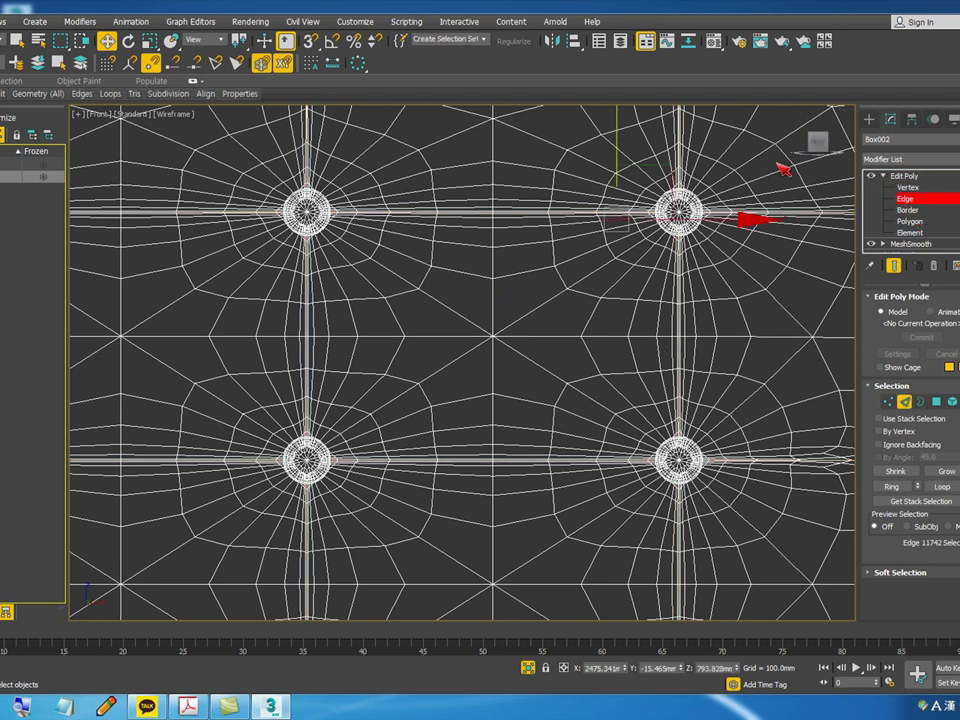
left_click_drag(779, 160, 652, 249)
left_click_drag(473, 243, 343, 153)
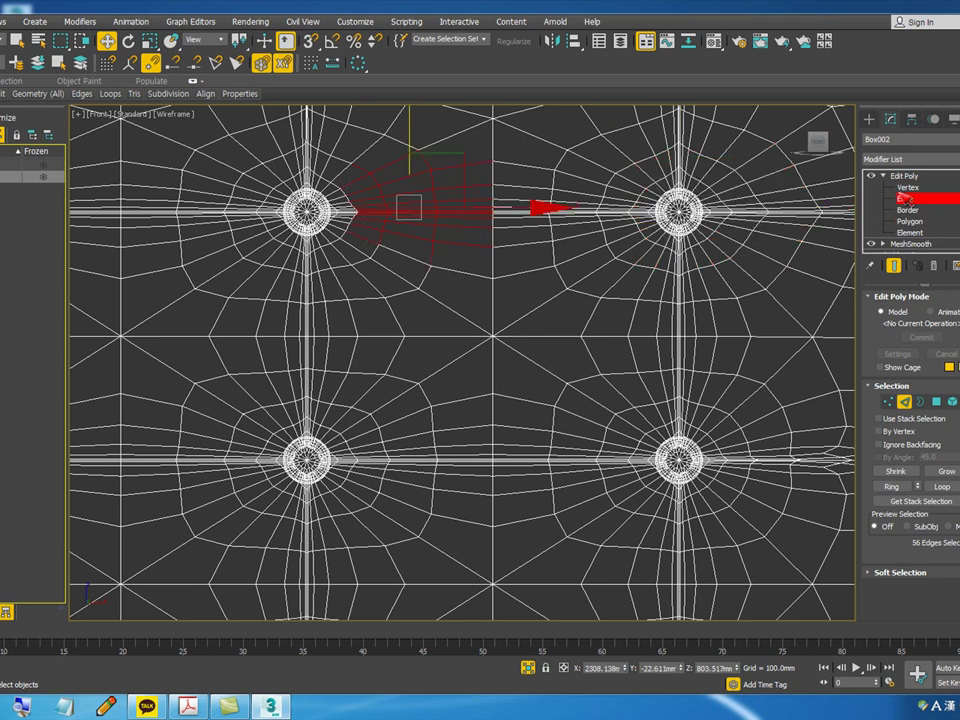
- Compare the named selection sets at the vertex level, and recall set 12345 at the edge level
key("1")
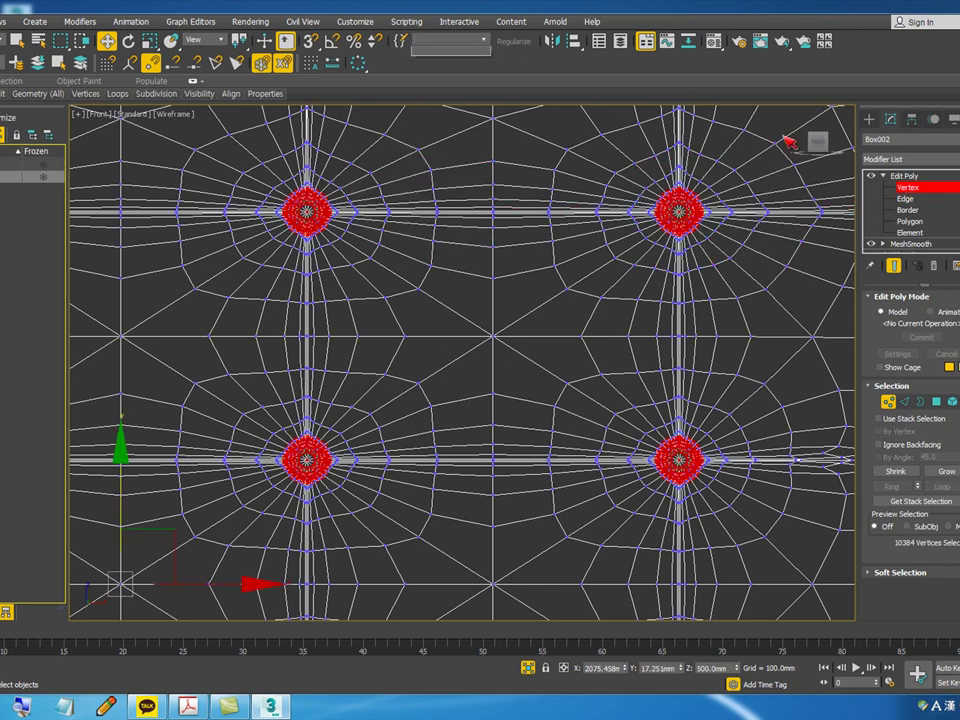
key("2")
left_click(483, 39)
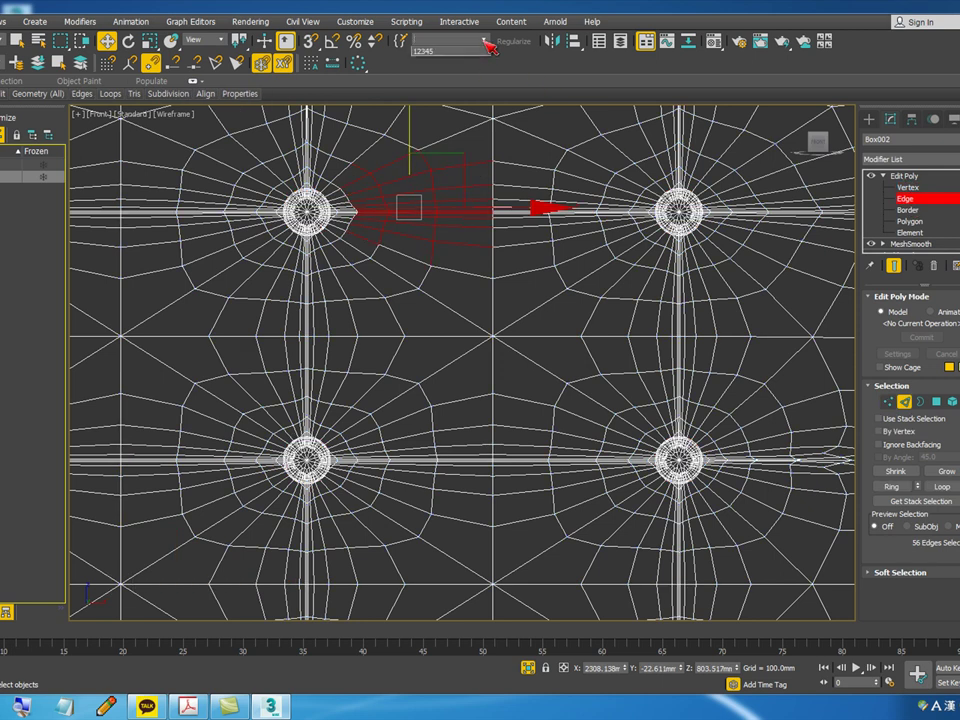
left_click(445, 55)
- Deselect the extra crease edges that run over the panel's top side
key("z")
scroll(537, 262, "up", 2)
middle_click_drag(348, 357, 315, 385, "alt")
scroll(386, 235, "up", 5)
scroll(300, 272, "up", 4)
scroll(370, 300, "down", 8)
middle_click_drag(370, 305, 414, 287, "alt")
middle_click_drag(480, 311, 477, 308, "alt")
left_click_drag(347, 202, 652, 264, "alt")
- Add the missing crease-tip and border edges above a middle top-row button back to the selection
scroll(343, 258, "up", 5)
scroll(290, 238, "up", 3)
left_click(388, 331, "ctrl")
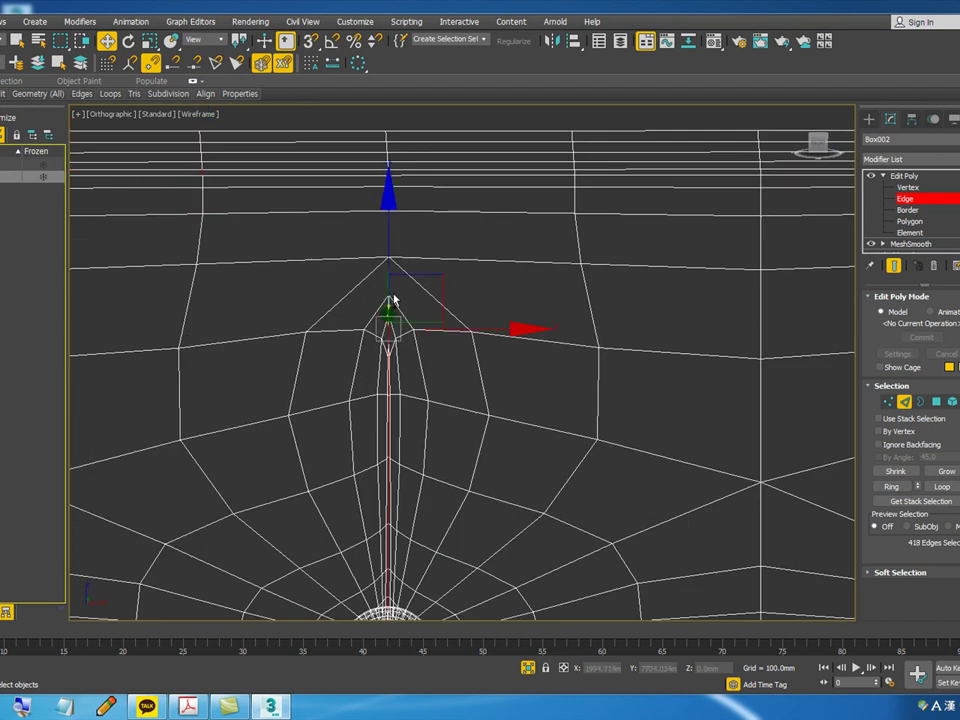
middle_click_drag(482, 344, 532, 372, "alt")
scroll(403, 251, "up", 3)
left_click(404, 240, "ctrl")
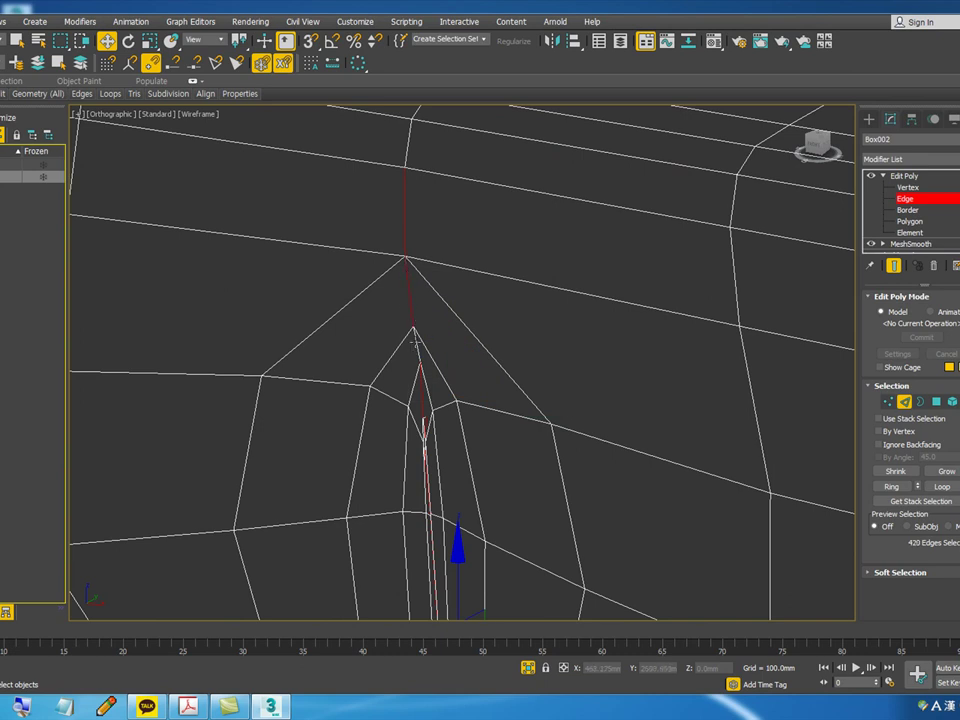
scroll(320, 195, "down", 5)
scroll(320, 195, "up", 2)
scroll(350, 204, "down", 2)
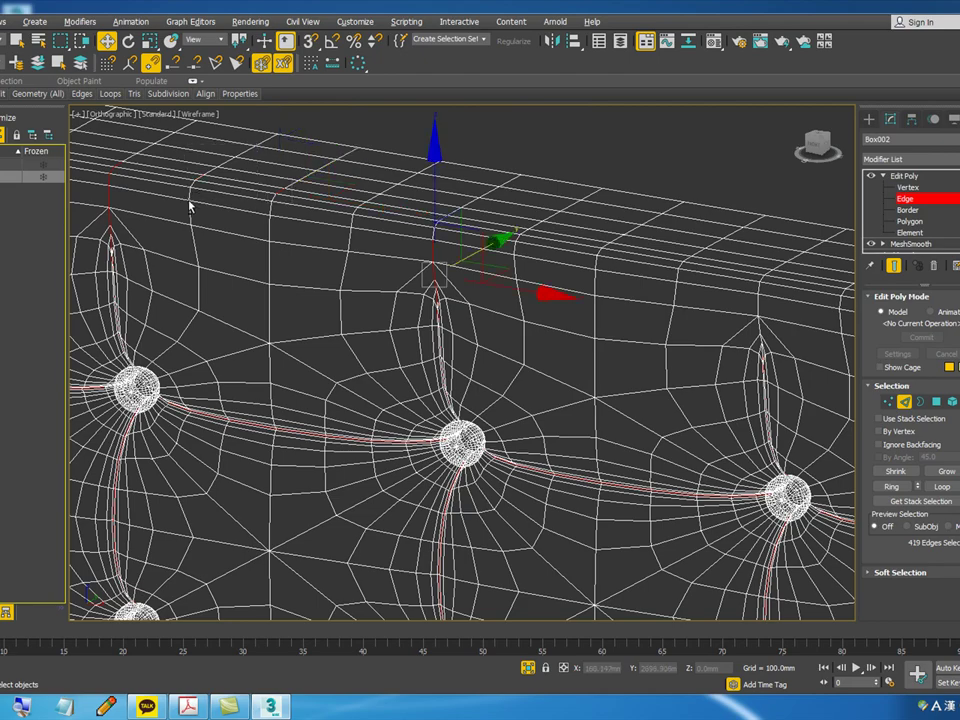
- Deselect the extra edges that wrap onto the panel's underside below the bottom-row buttons
scroll(304, 200, "down", 5)
middle_click_drag(310, 203, 318, 42)
middle_click_drag(543, 451, 586, 365, "alt")
scroll(576, 433, "up", 4)
left_click_drag(568, 418, 460, 403, "alt")
middle_click_drag(460, 415, 665, 413)
left_click_drag(565, 424, 402, 386, "alt")
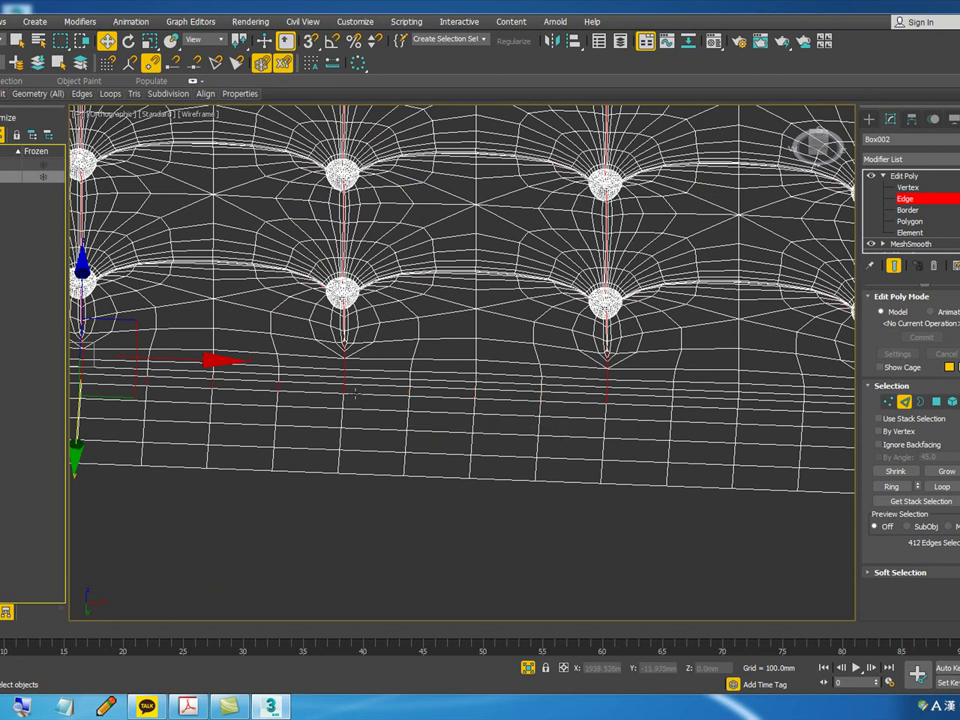
- Deselect the extra underside edges toward the left end of the bottom row
middle_click_drag(369, 392, 455, 435)
left_click_drag(323, 378, 289, 374, "alt")
middle_click_drag(411, 388, 686, 388)
scroll(338, 391, "down", 4)
middle_click_drag(349, 390, 632, 410, "alt")
scroll(540, 456, "up", 4)
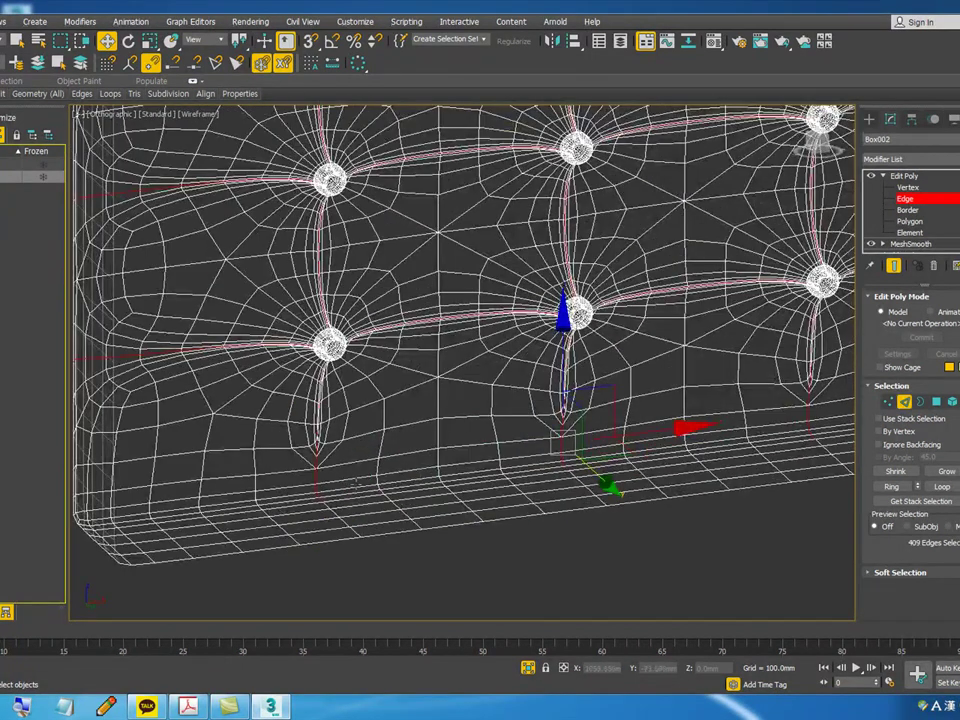
- Deselect the remaining crease edges that wrap past the bottom rim onto the underside
scroll(275, 431, "down", 8)
middle_click_drag(559, 448, 594, 437, "alt")
scroll(511, 300, "up", 6)
middle_click_drag(505, 334, 832, 167)
scroll(551, 504, "up", 4)
middle_click_drag(549, 505, 549, 476)
scroll(523, 477, "up", 6)
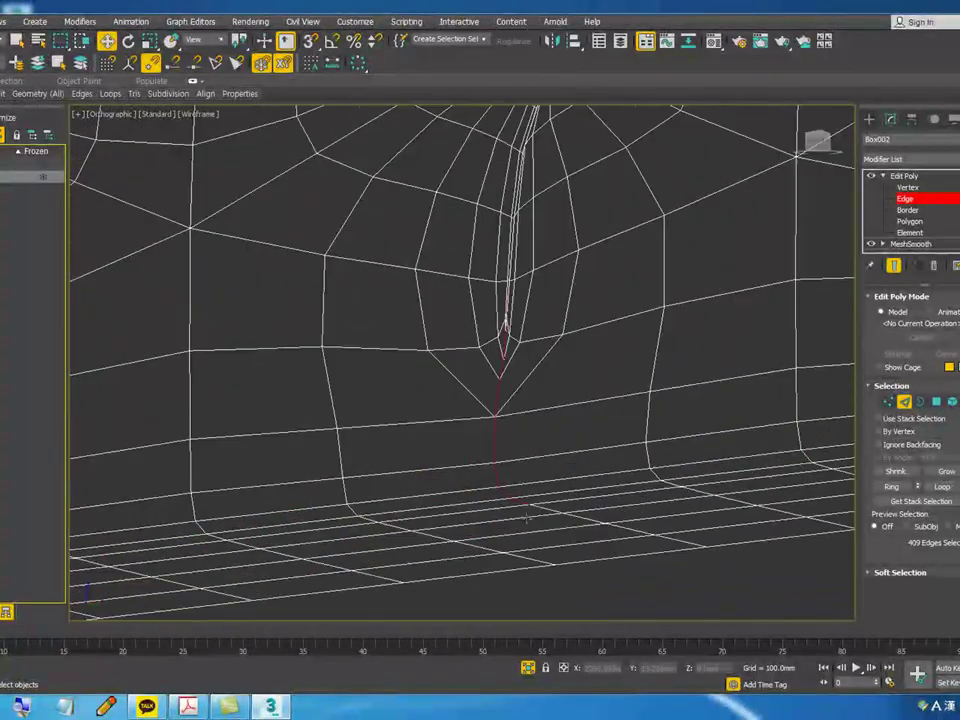
left_click_drag(533, 527, 493, 496, "alt")
scroll(494, 502, "down", 6)
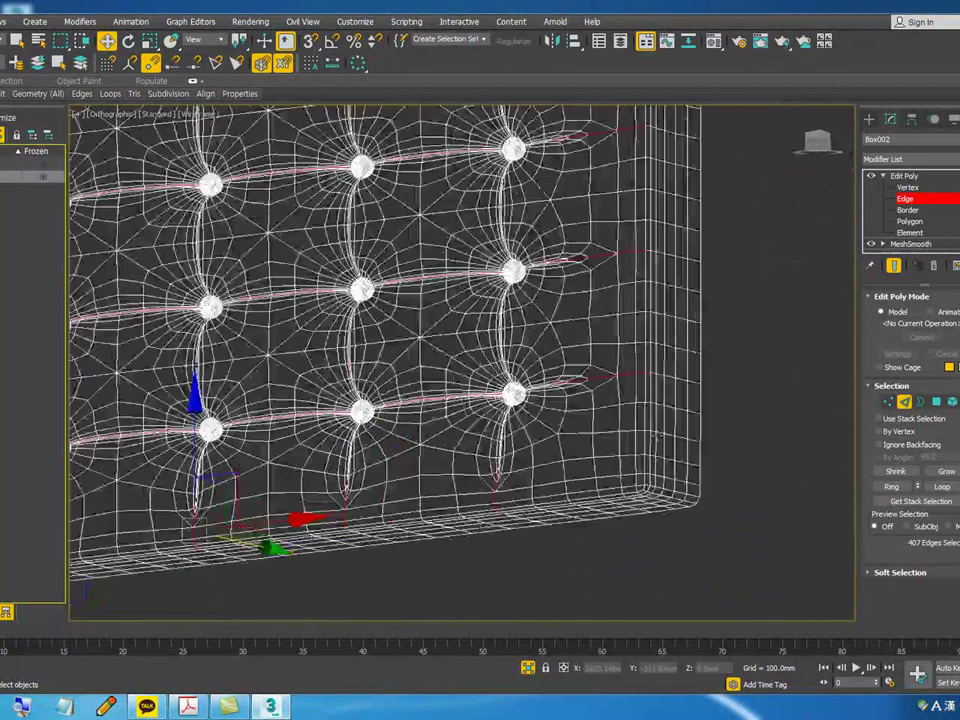
- Try to select the panel's rim by adding the vertical edge at the lower-right corner and applying Loop to the selection
scroll(637, 510, "up", 5)
scroll(637, 510, "up", 3)
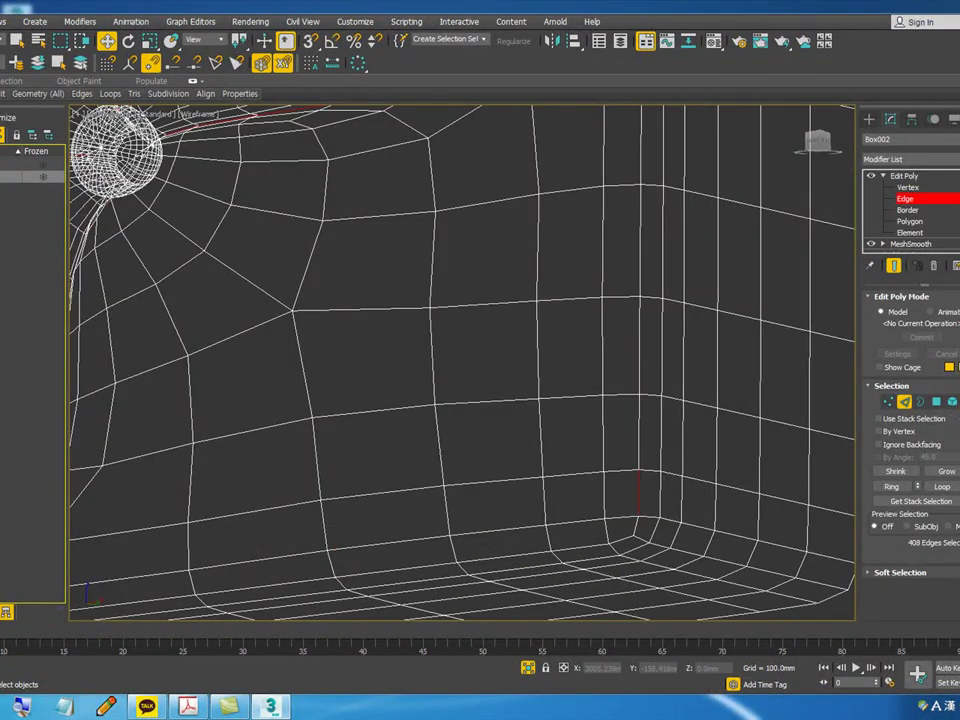
left_click(942, 487)
scroll(623, 508, "down", 5)
scroll(622, 508, "down", 3)
scroll(671, 439, "up", 3)
scroll(632, 456, "down", 6)
left_click_drag(671, 490, 598, 249, "alt")
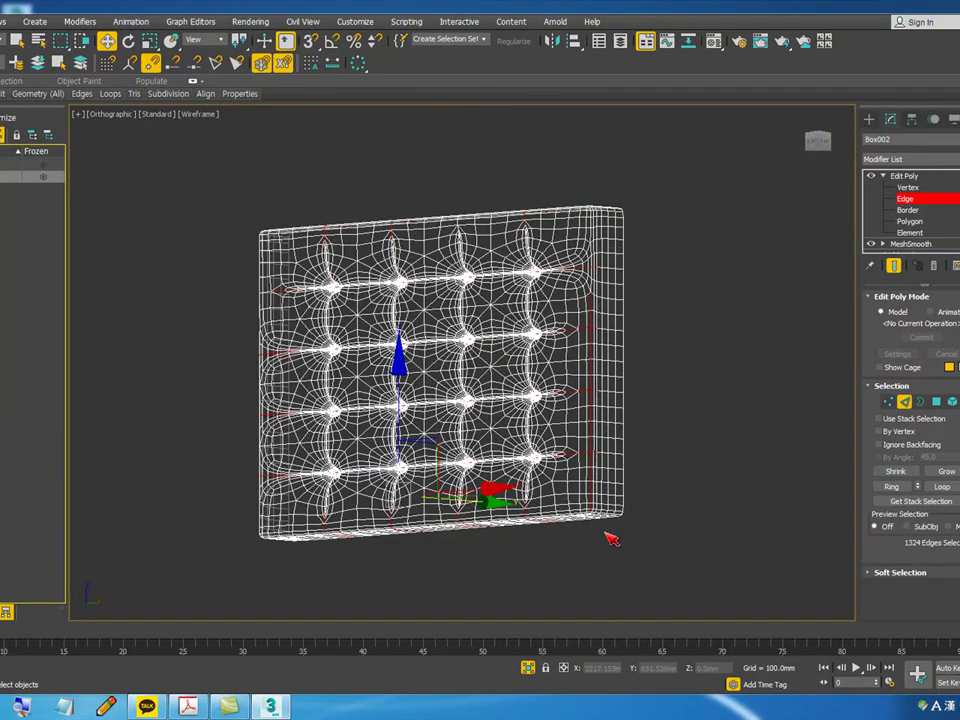
- Try to trim the short horizontal edges extending past the right-hand rim loop, and undo the last deselection
scroll(594, 518, "up", 4)
scroll(590, 432, "down", 1)
scroll(604, 319, "up", 2)
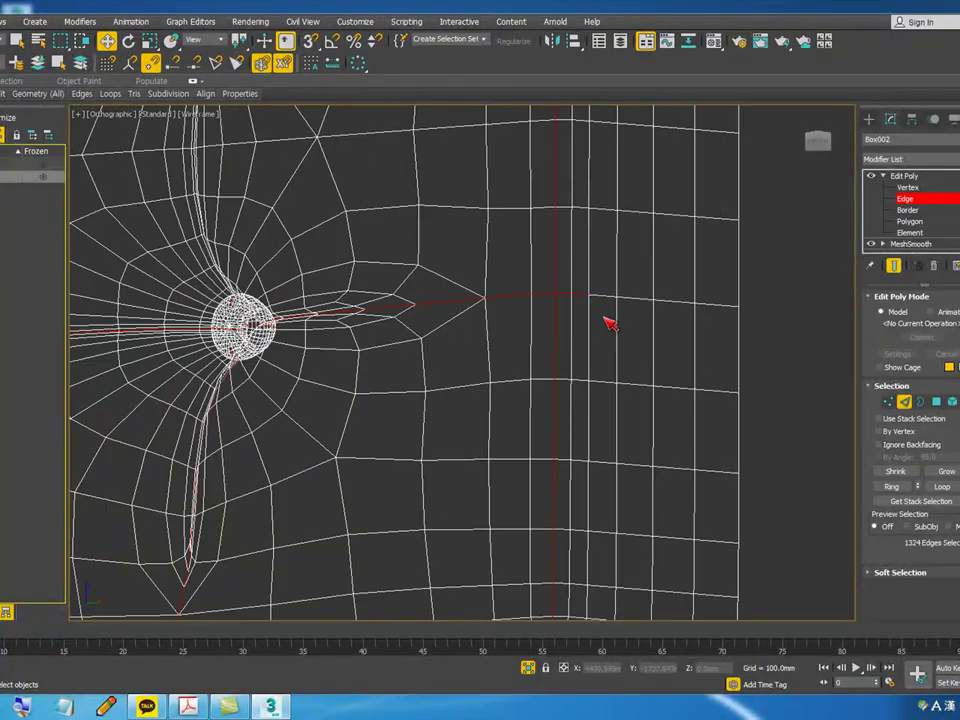
left_click_drag(576, 295, 565, 288, "alt")
scroll(582, 357, "down", 4)
scroll(601, 233, "up", 3)
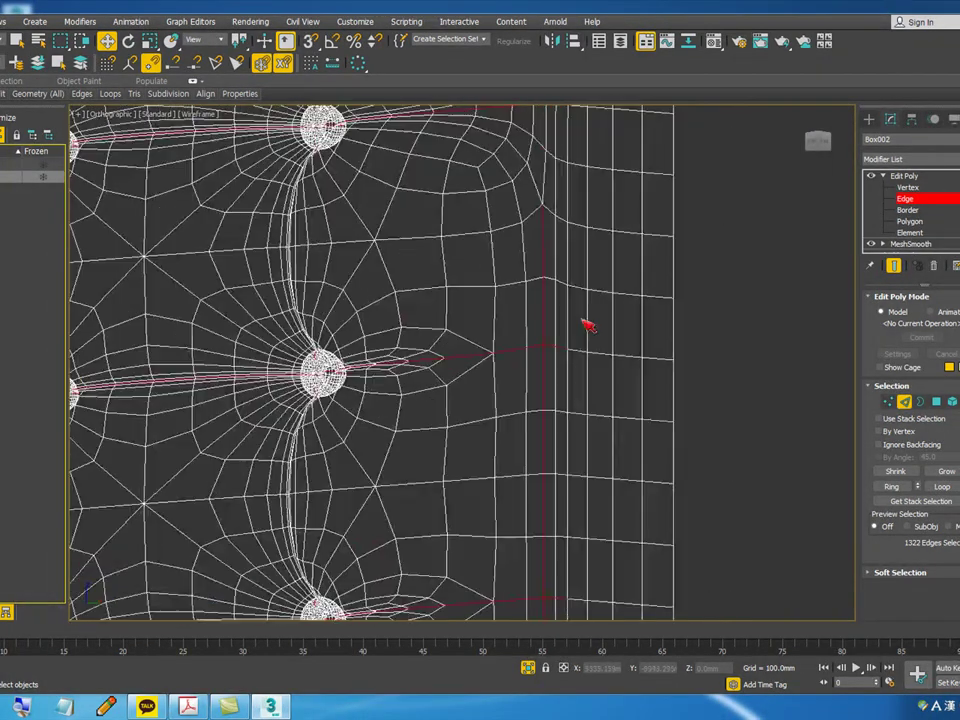
left_click(545, 388, "alt")
scroll(546, 388, "down", 4)
scroll(546, 331, "up", 4)
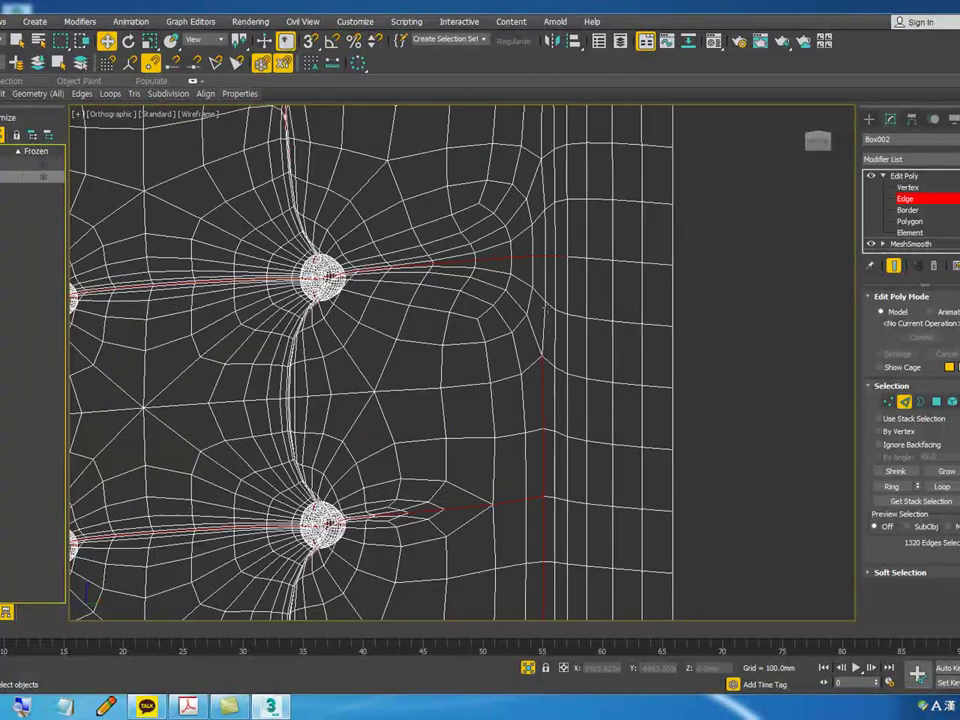
key("ctrl+z")
- Revert the looped rim selection to the plain crease-edge selection
scroll(633, 246, "down", 4)
scroll(690, 439, "up", 6)
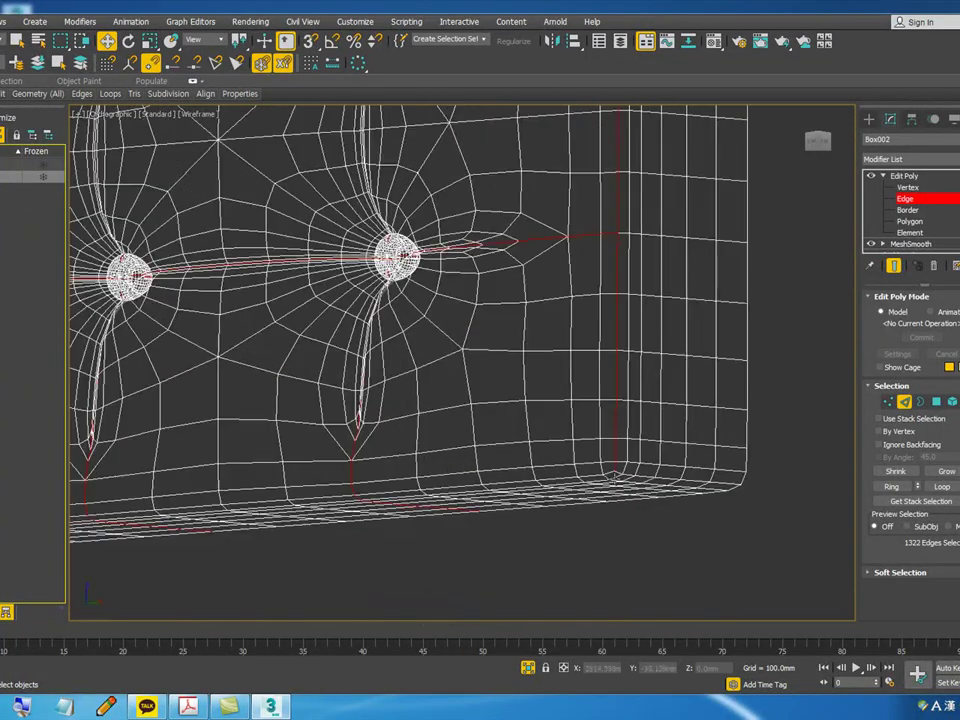
scroll(466, 358, "down", 3)
middle_click_drag(621, 475, 548, 468, "alt")
left_click_drag(545, 427, 616, 522, "alt")
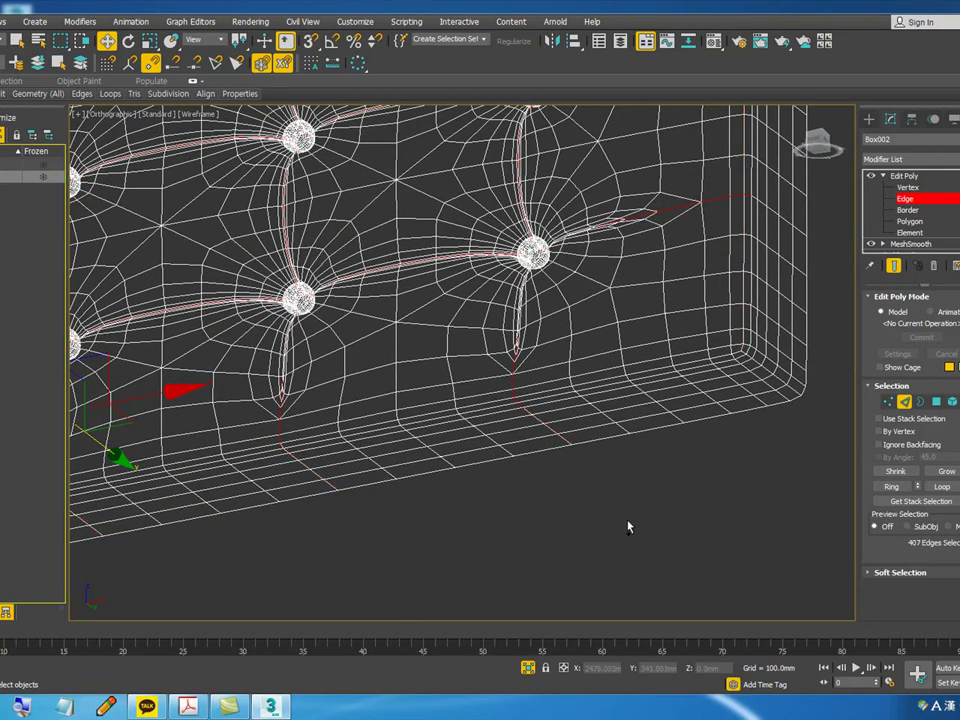
- Add rim edges at the panel's lower-left corner to the crease selection and extend it around the panel with Loop
scroll(605, 505, "down", 5)
scroll(244, 439, "up", 10)
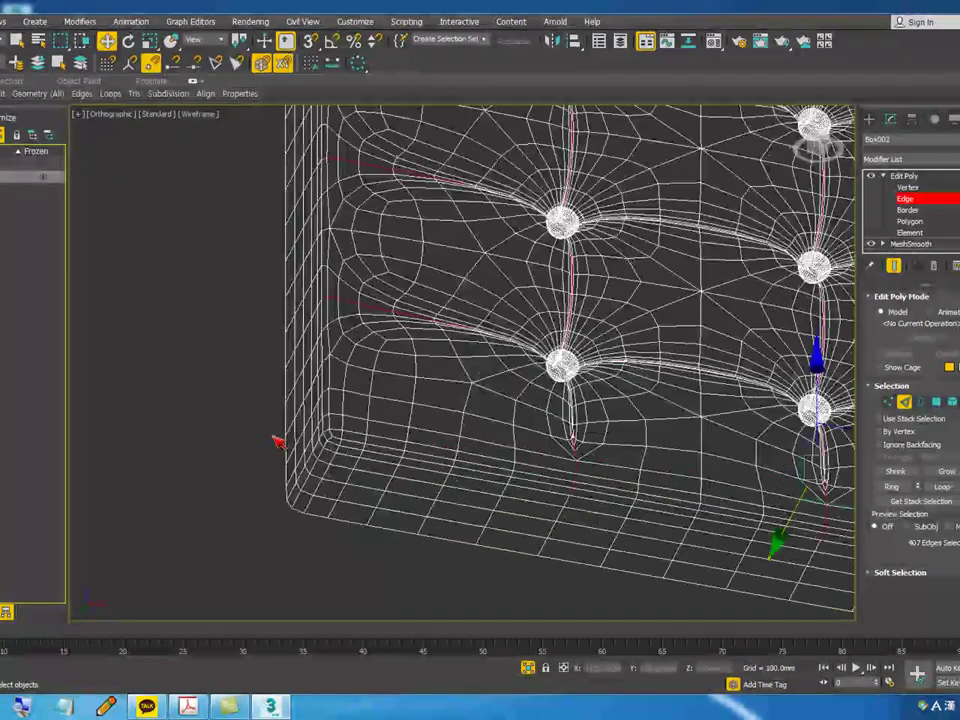
left_click(366, 441)
double_click(370, 445)
left_click(943, 487)
scroll(387, 416, "down", 7)
middle_click_drag(480, 420, 434, 453, "alt")
scroll(434, 453, "down", 5)
middle_click_drag(575, 450, 530, 472, "alt")
scroll(426, 288, "up", 8)
scroll(411, 283, "down", 5)
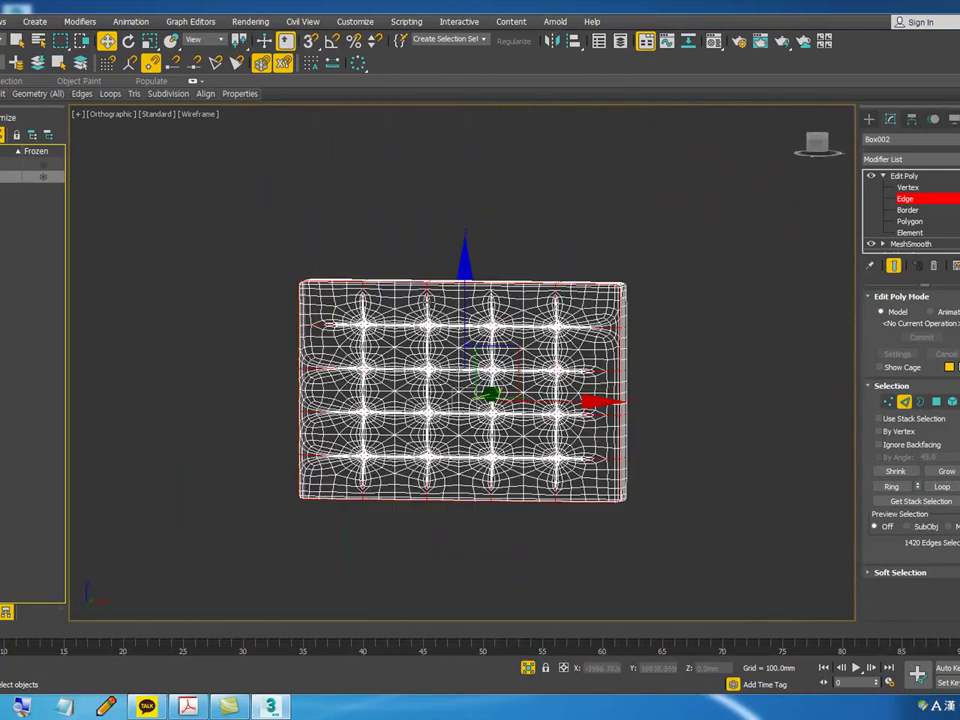
- Deselect the short horizontal edges that extend past the rim loop on the panel's left side
middle_click_drag(328, 445, 388, 449, "alt")
scroll(290, 468, "up", 8)
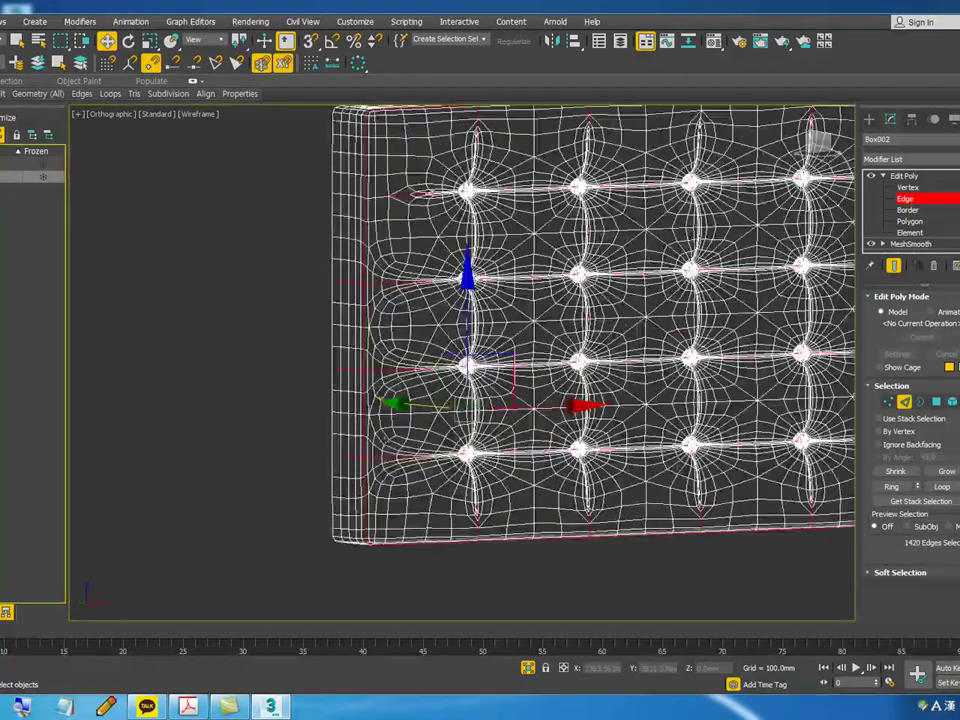
scroll(339, 490, "up", 3)
left_click_drag(332, 484, 128, 456)
scroll(128, 456, "down", 5)
scroll(319, 298, "up", 5)
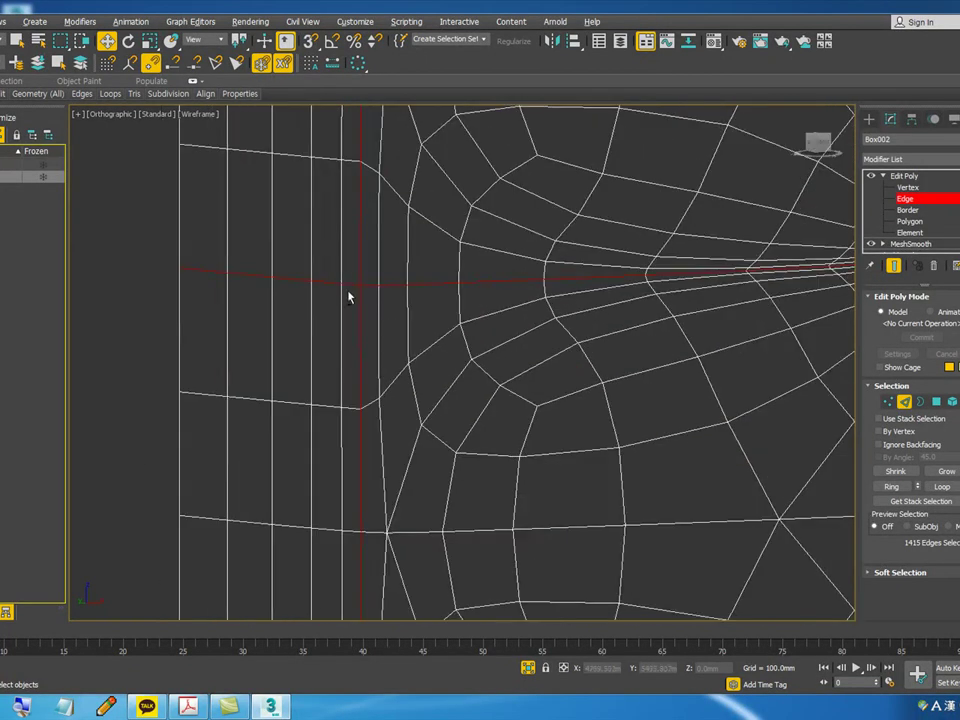
left_click_drag(138, 246, 137, 245, "alt")
middle_click_drag(232, 284, 316, 450)
scroll(316, 450, "down", 4)
scroll(358, 187, "up", 2)
middle_click_drag(360, 195, 386, 314)
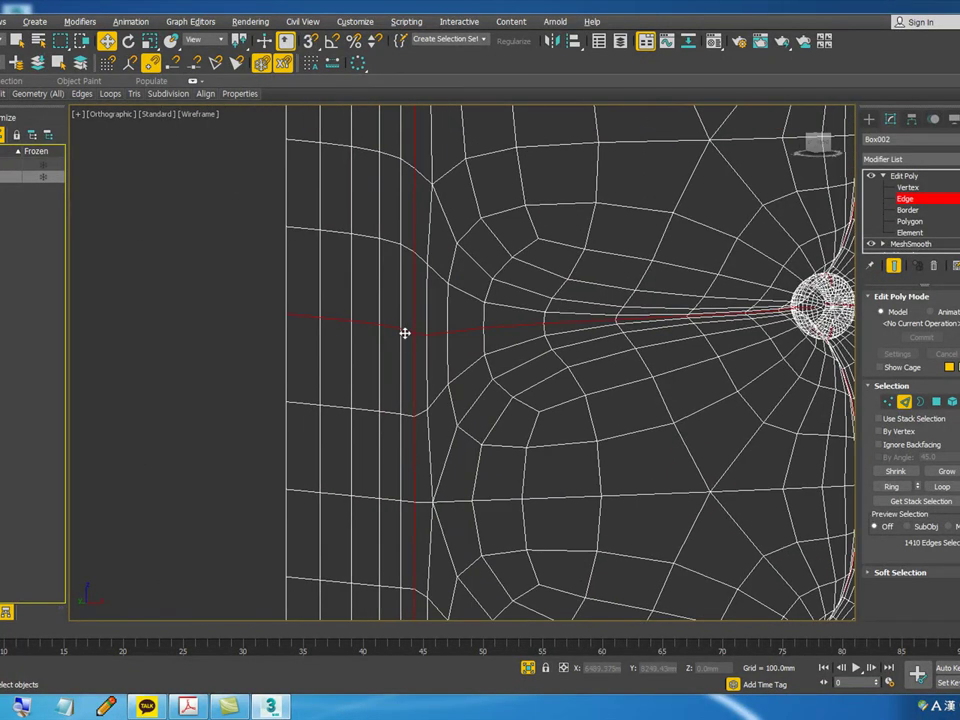
left_click(409, 338, "alt")
scroll(414, 216, "down", 5)
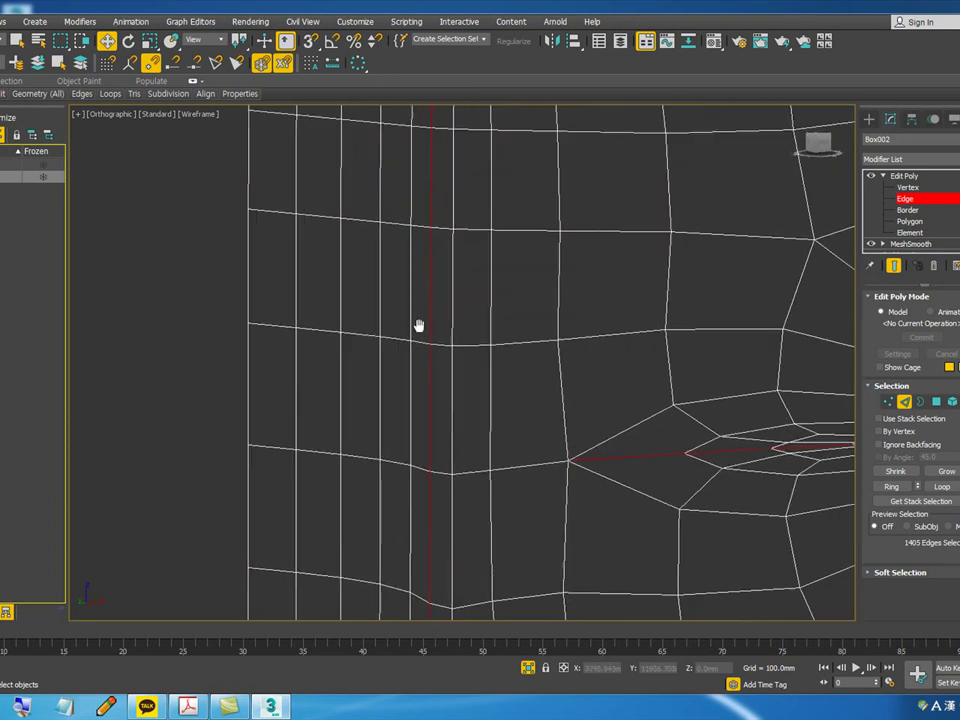
- Deselect the short vertical edges that extend past the rim loop along the panel's upper side
scroll(398, 298, "up", 5)
scroll(324, 281, "down", 5)
middle_click_drag(564, 322, 513, 350, "alt")
left_click_drag(540, 182, 495, 276, "alt")
scroll(497, 277, "down", 1)
middle_click_drag(489, 278, 159, 297)
left_click_drag(462, 241, 423, 272, "alt")
left_click_drag(395, 318, 394, 318, "alt")
middle_click_drag(570, 317, 395, 324)
middle_click_drag(661, 297, 417, 267)
left_click_drag(537, 256, 432, 341, "alt")
middle_click_drag(658, 393, 531, 180)
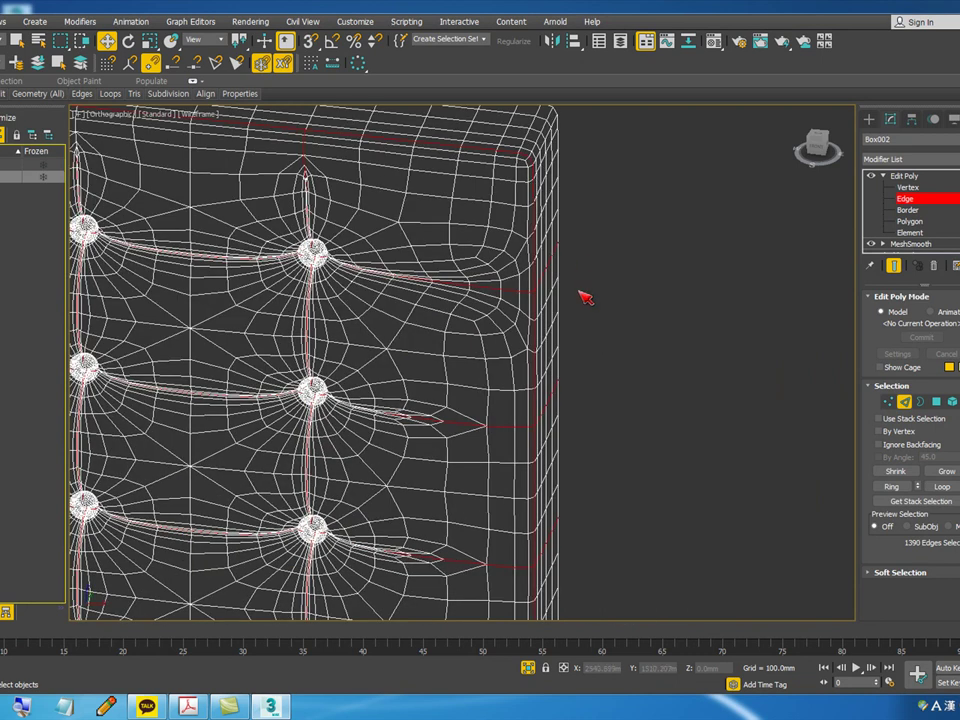
- Deselect the three lower rows of short horizontal edges extending past the rim loop on the panel's right side
middle_click_drag(579, 261, 564, 291, "alt")
left_click_drag(555, 285, 510, 253, "alt")
middle_click_drag(575, 363, 567, 333)
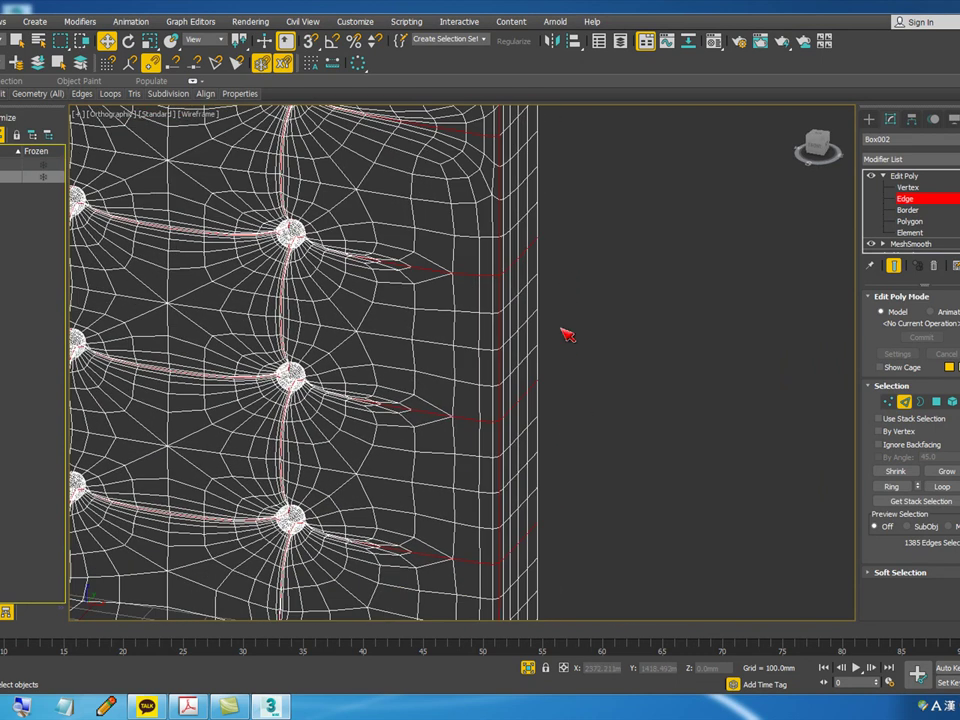
left_click_drag(531, 377, 502, 361, "alt")
middle_click_drag(543, 467, 525, 243)
left_click_drag(498, 293, 484, 290, "alt")
- Deselect the edges below the rim at the two right-hand vertical creases and the remaining row on the panel's right side
scroll(587, 413, "down", 3)
middle_click_drag(469, 472, 461, 400, "alt")
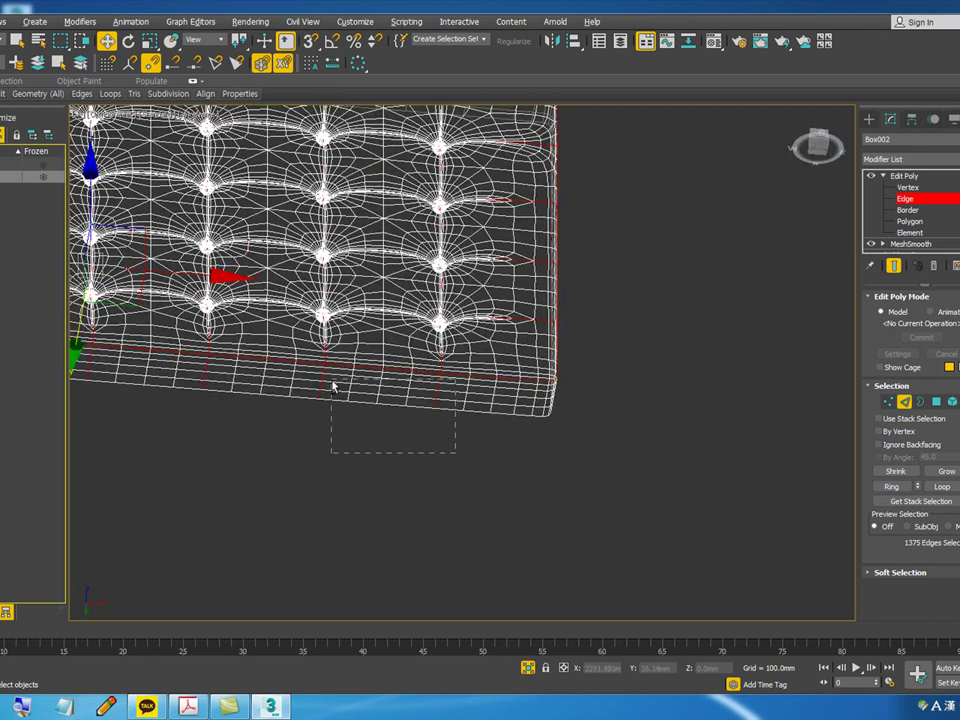
scroll(446, 384, "up", 6)
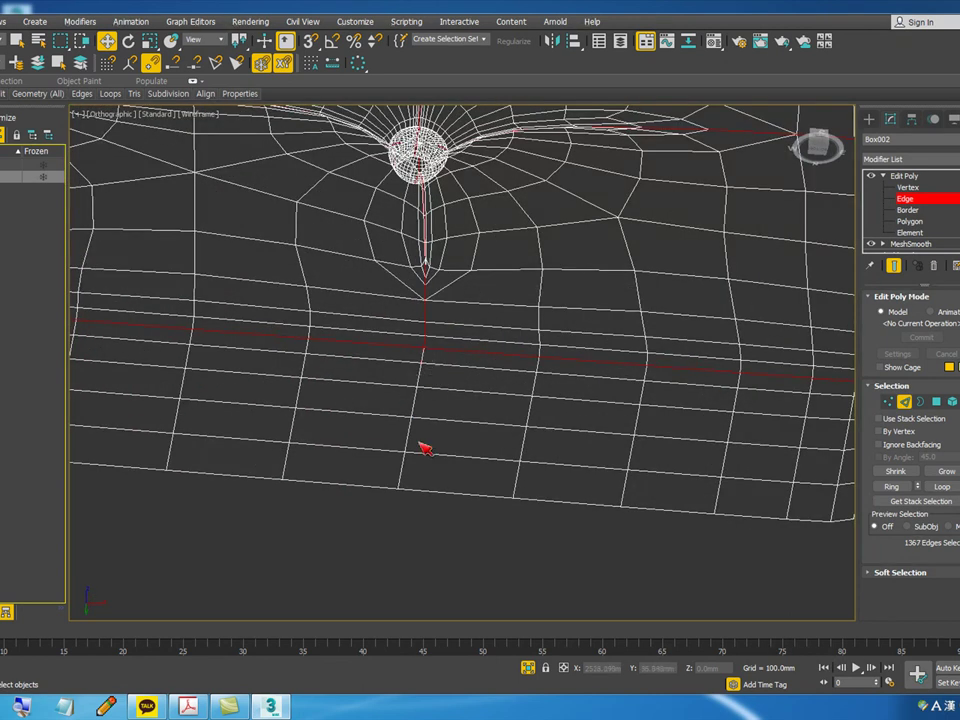
scroll(404, 384, "down", 5)
middle_click_drag(404, 384, 430, 407, "alt")
scroll(430, 407, "up", 4)
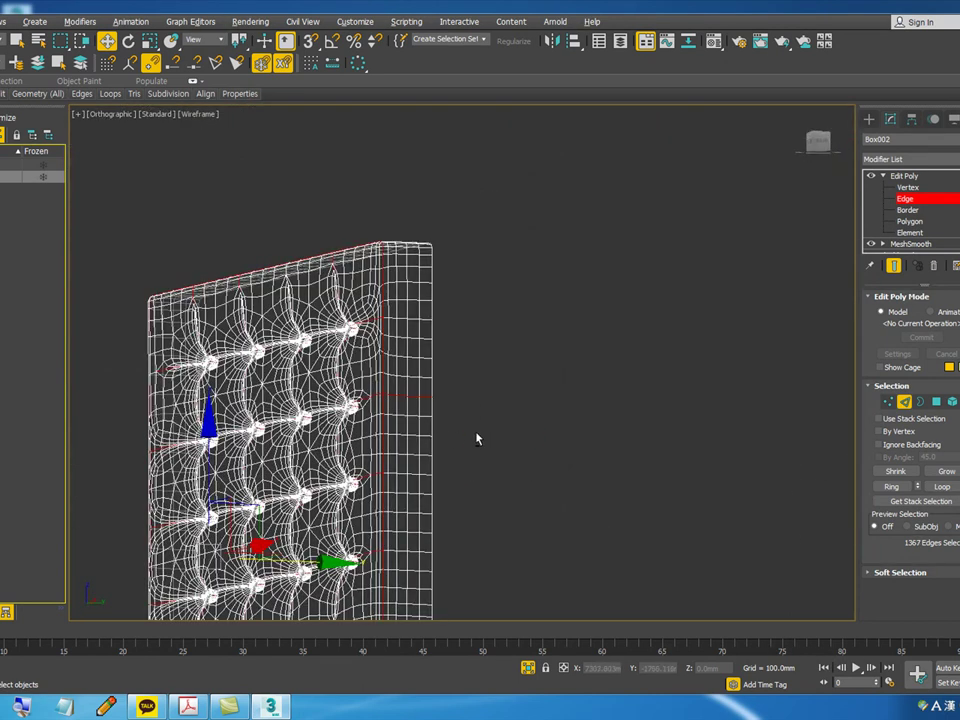
left_click_drag(393, 384, 386, 383, "alt")
- Deselect the leftover short edges just below the rim loop at the two right-hand vertical creases
scroll(480, 388, "down", 4)
middle_click_drag(461, 407, 530, 375, "alt")
scroll(392, 484, "up", 4)
middle_click_drag(345, 500, 413, 484)
left_click_drag(552, 534, 560, 460, "alt")
scroll(551, 461, "up", 4)
scroll(551, 461, "up", 2)
left_click(555, 461, "alt")
scroll(555, 462, "down", 5)
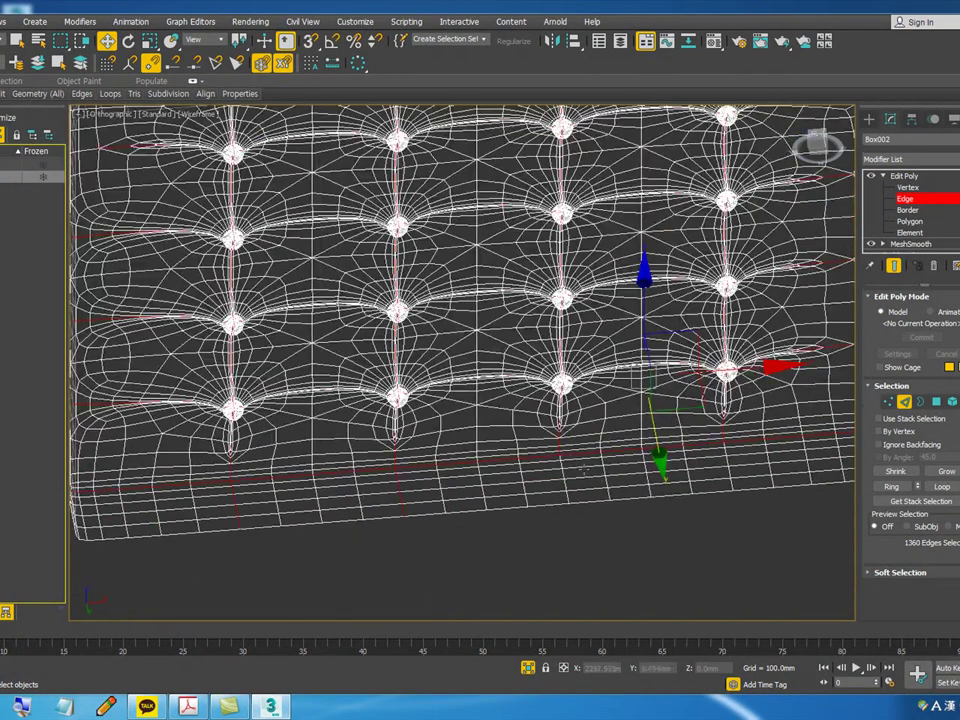
- Deselect the edges extending below the rim loop at the two left-hand vertical creases
scroll(606, 476, "down", 2)
scroll(431, 515, "up", 3)
left_click_drag(583, 612, 521, 439, "alt")
left_click_drag(287, 480, 288, 456, "alt")
- Save the cleaned crease and rim edge selection as a named selection set called 11111
scroll(380, 471, "down", 4)
middle_click_drag(372, 471, 352, 525, "alt")
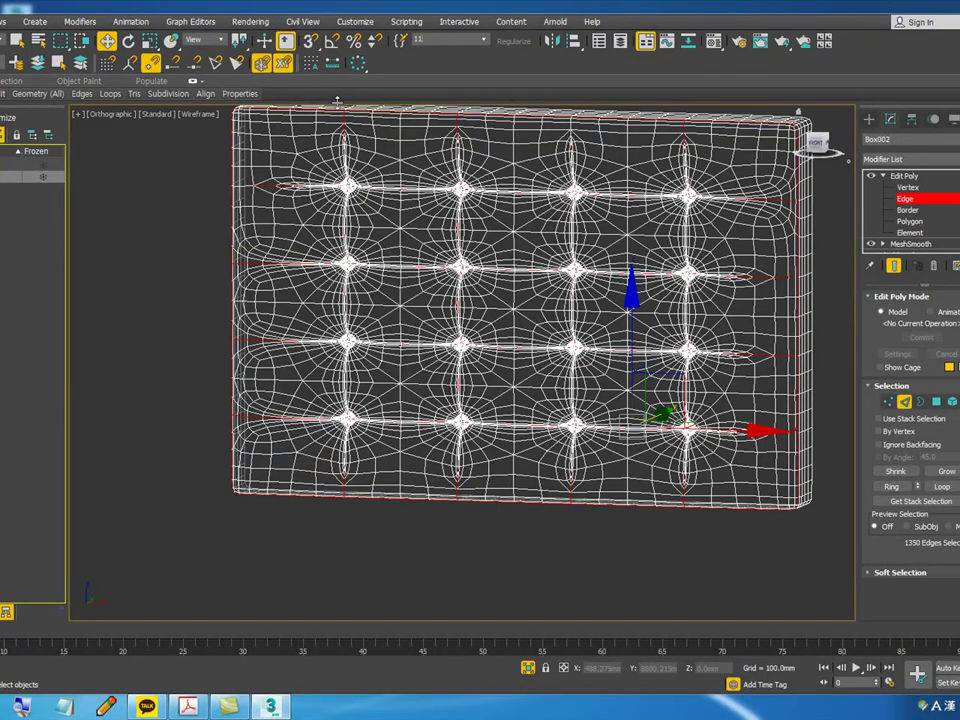
type("111")
left_click(891, 486)
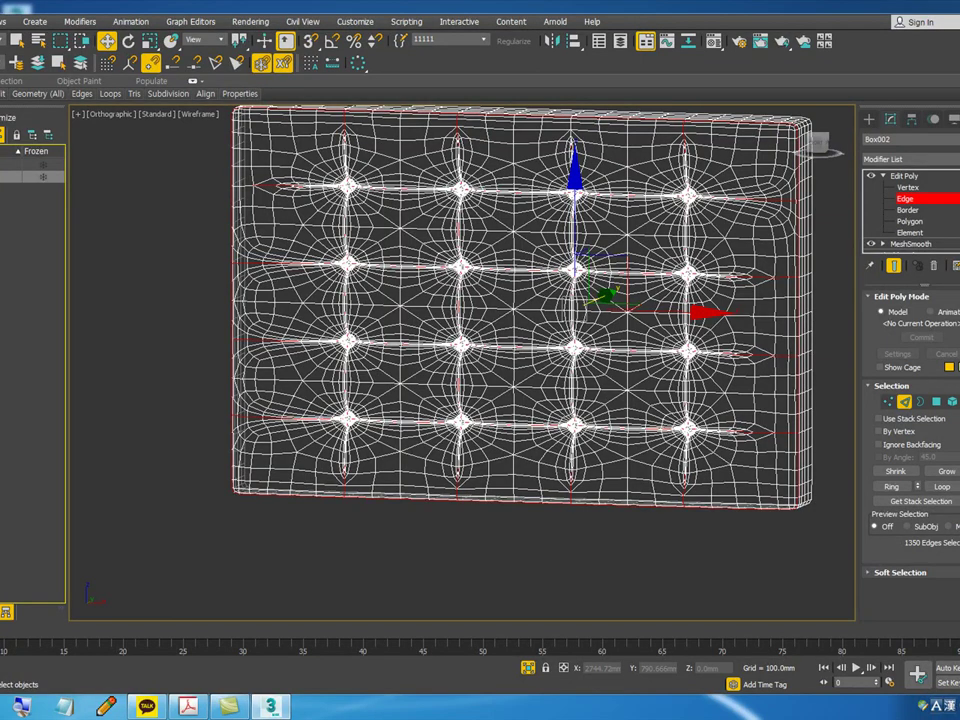
key("super")
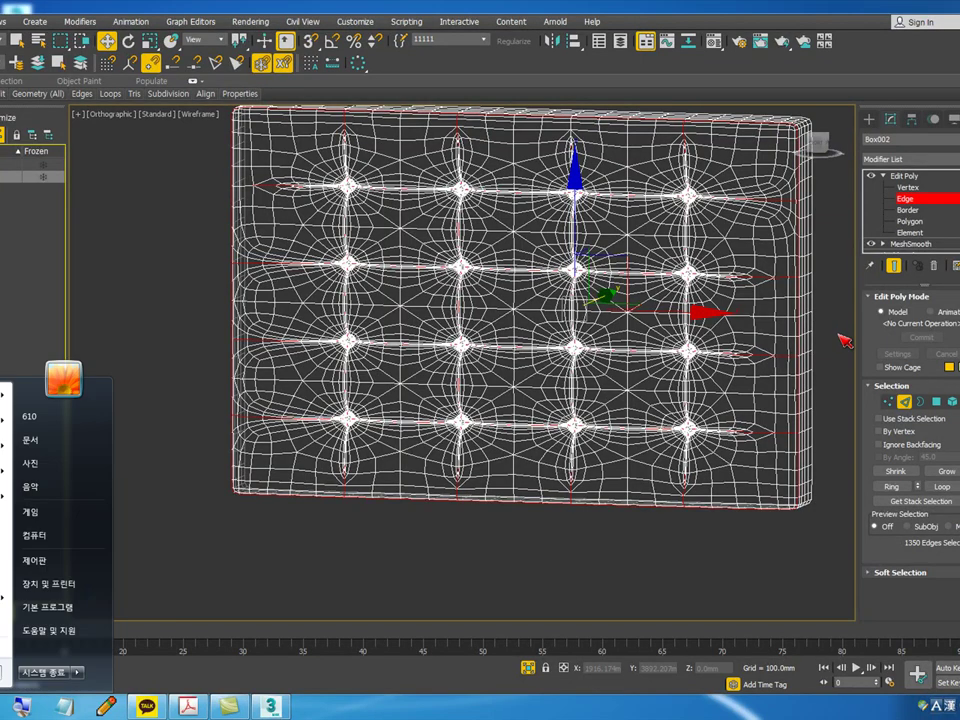
key("super")
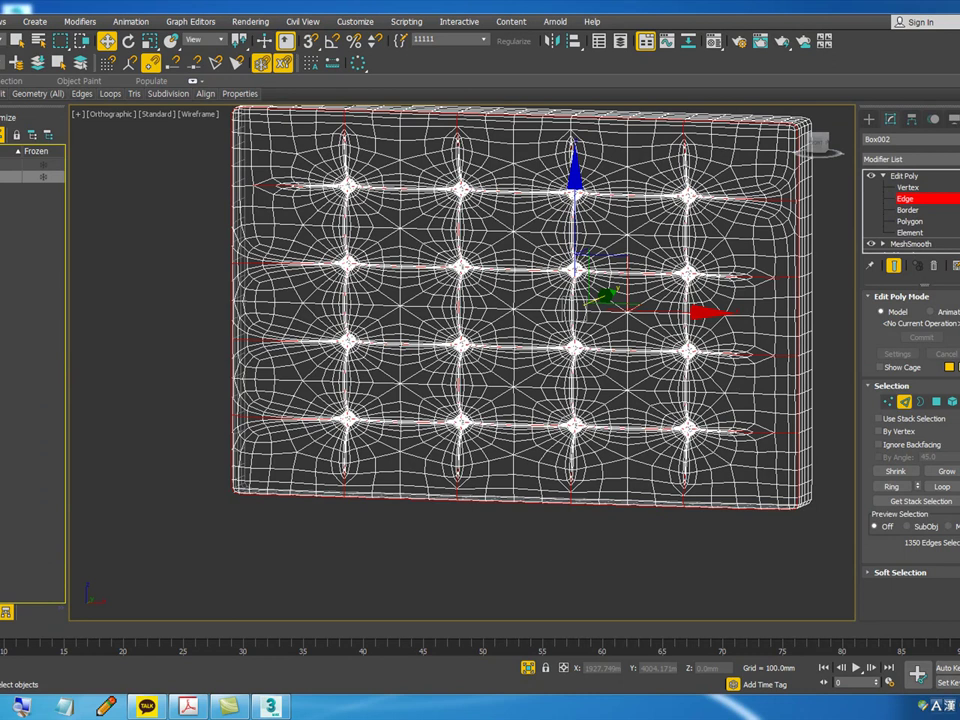
- Create a Linear shape named Shape001 from the selected edges and leave edge sub-object editing
right_click(428, 298)
left_click(380, 262)
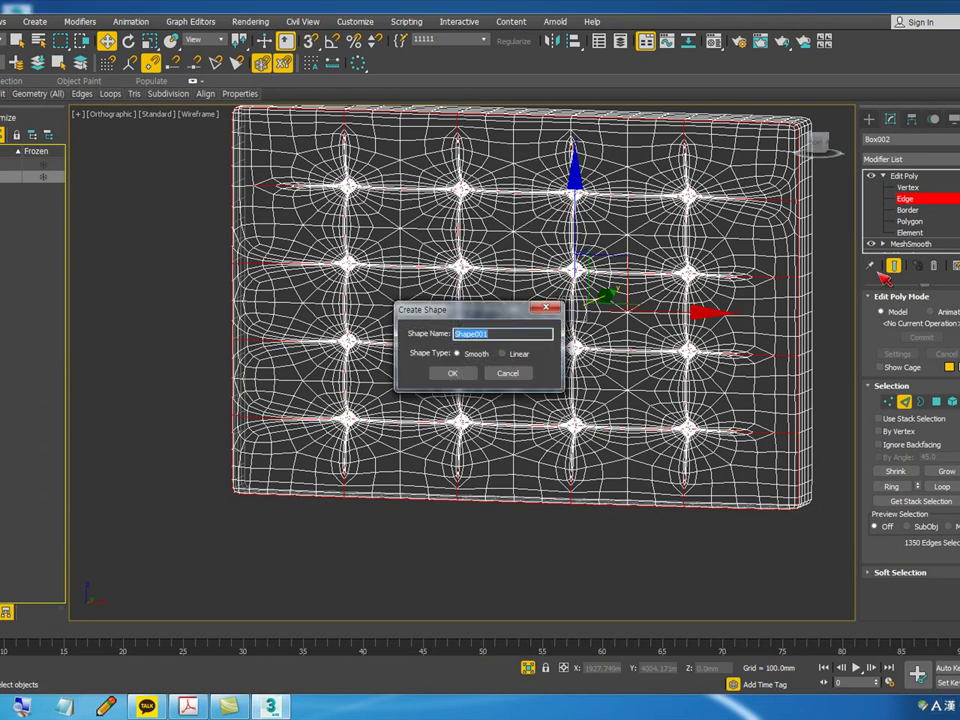
left_click(503, 353)
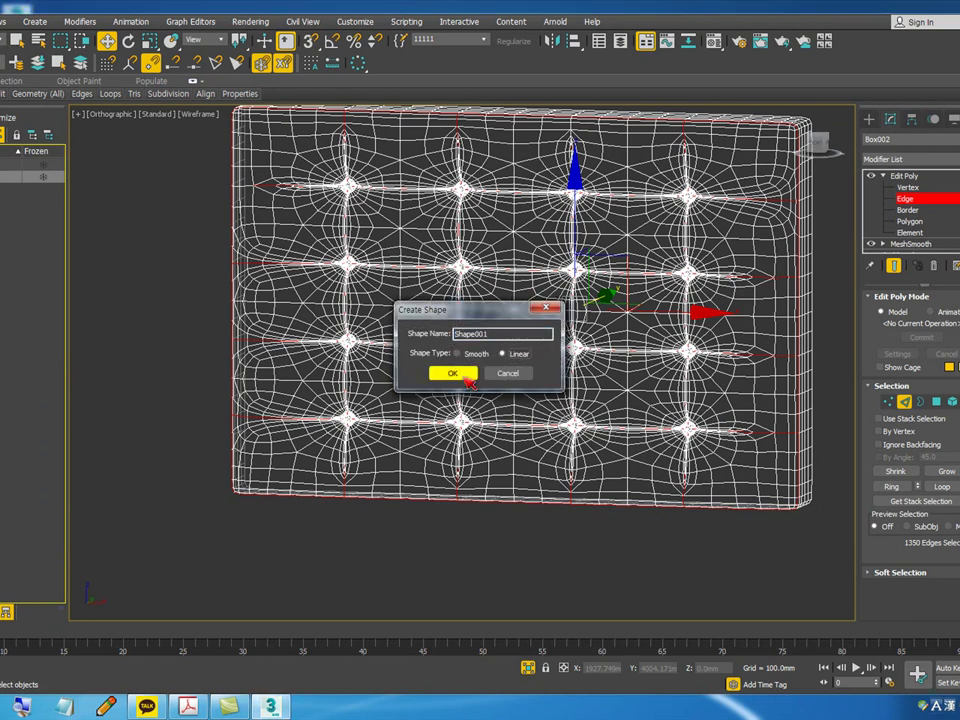
left_click(452, 373)
left_click(917, 176)
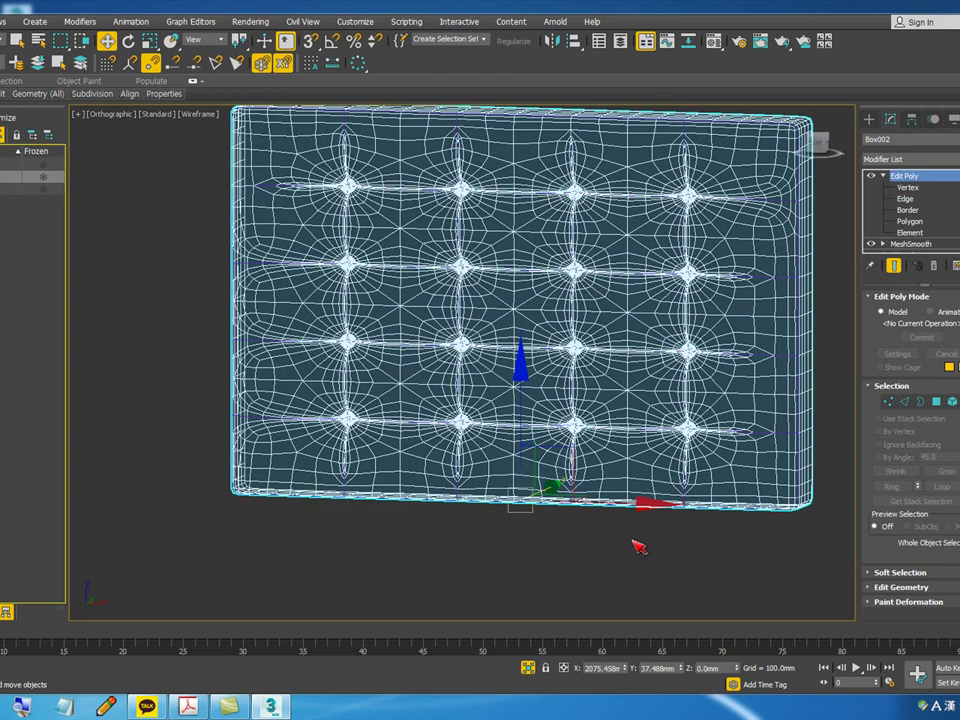
- Try moving the cushion panel away from the extracted seam shape, and undo the move
left_click(669, 545)
scroll(640, 450, "down", 5)
middle_click_drag(672, 385, 612, 445, "alt")
left_click(467, 493)
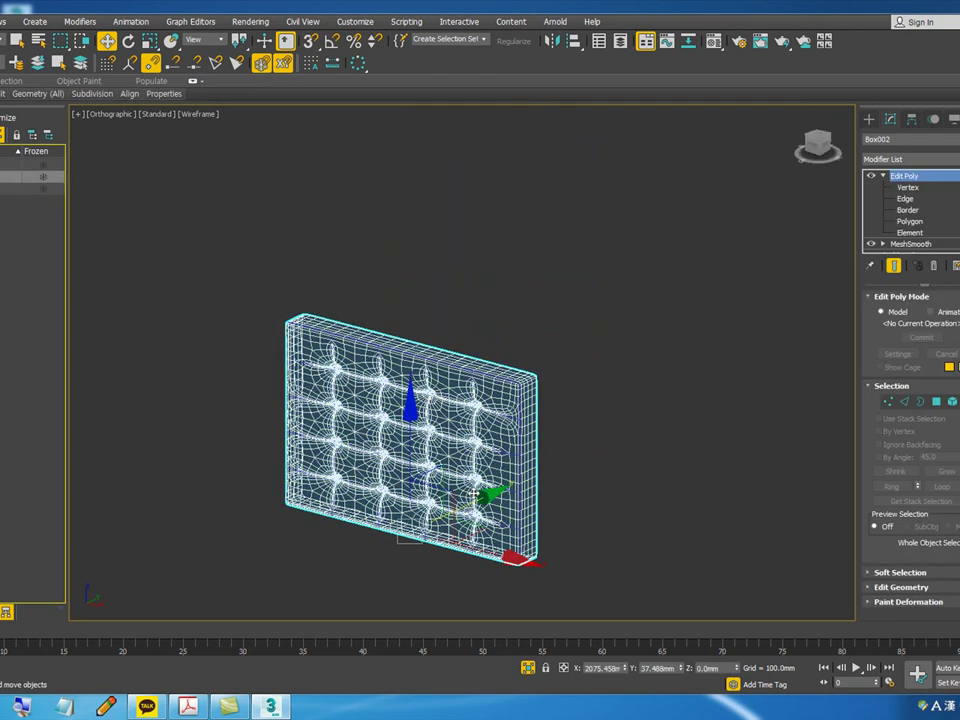
left_click_drag(458, 500, 703, 385)
scroll(396, 378, "up", 3)
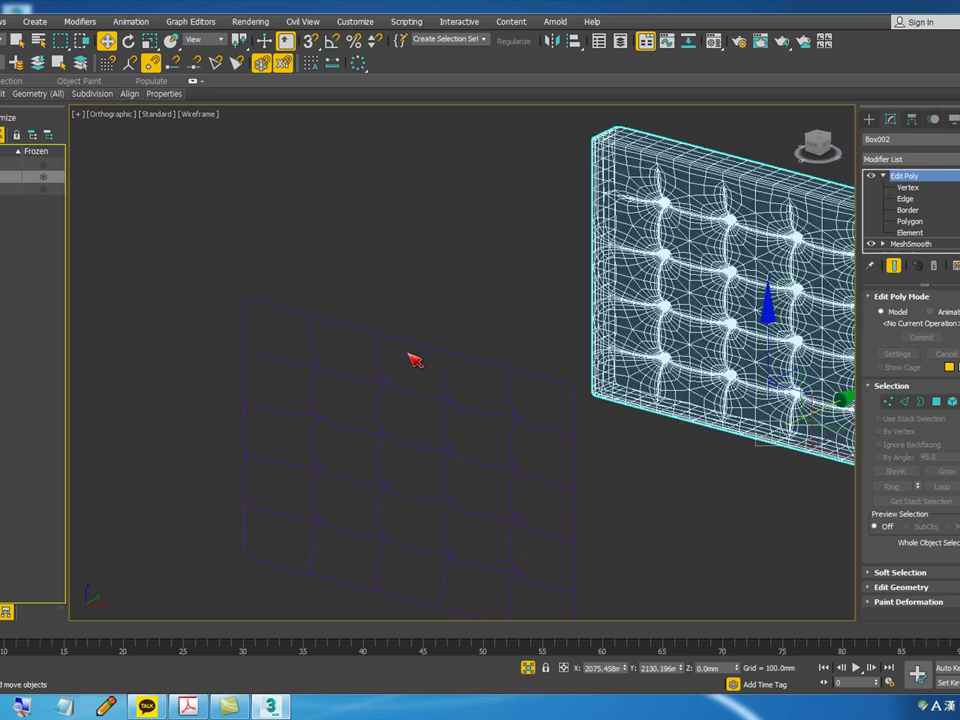
key("ctrl+z")
- Enable the seam shape in the renderer and viewport, and set its radial thickness to 1.41 mm
scroll(571, 416, "up", 5)
left_click(594, 386)
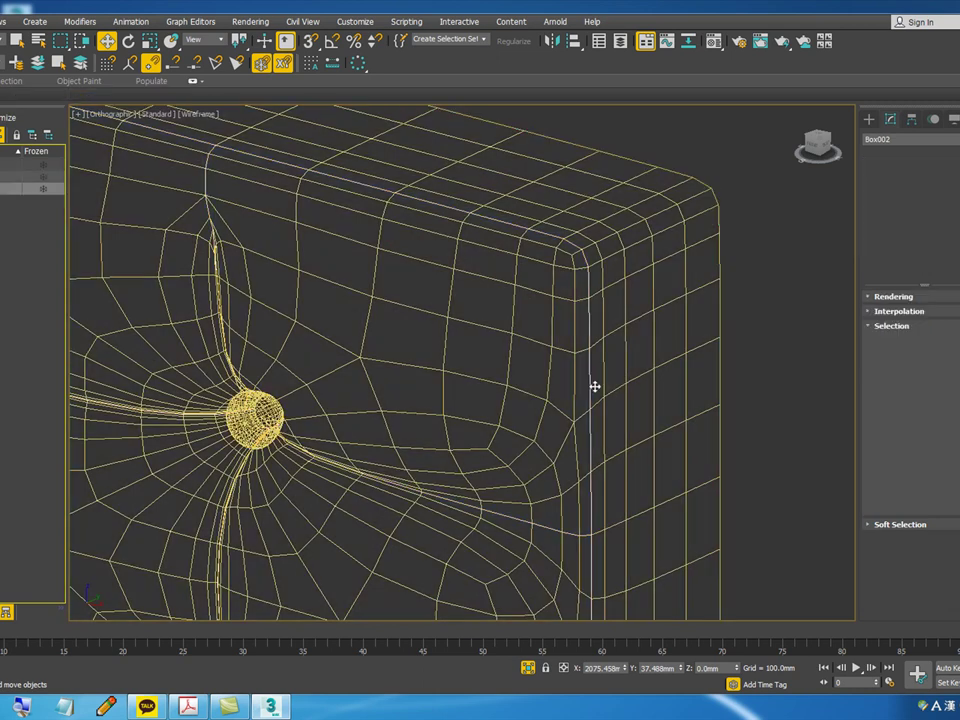
left_click(882, 298)
left_click(877, 321)
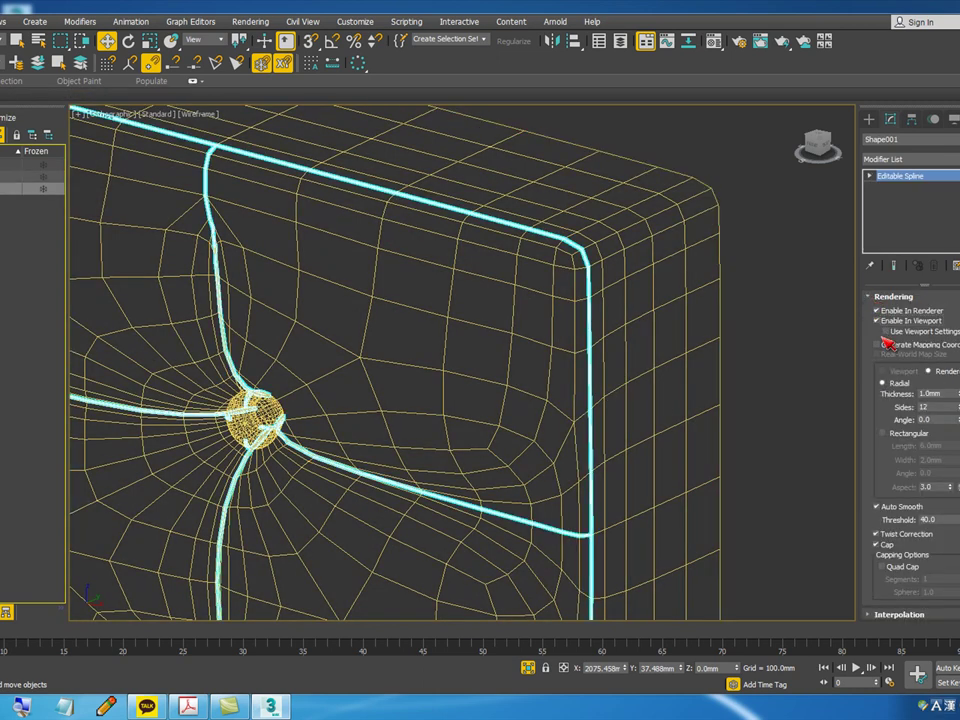
scroll(750, 369, "down", 5)
left_click_drag(958, 393, 958, 364)
- Display the model in default shading without edged faces and clear the selection
key("F3")
scroll(739, 366, "down", 3)
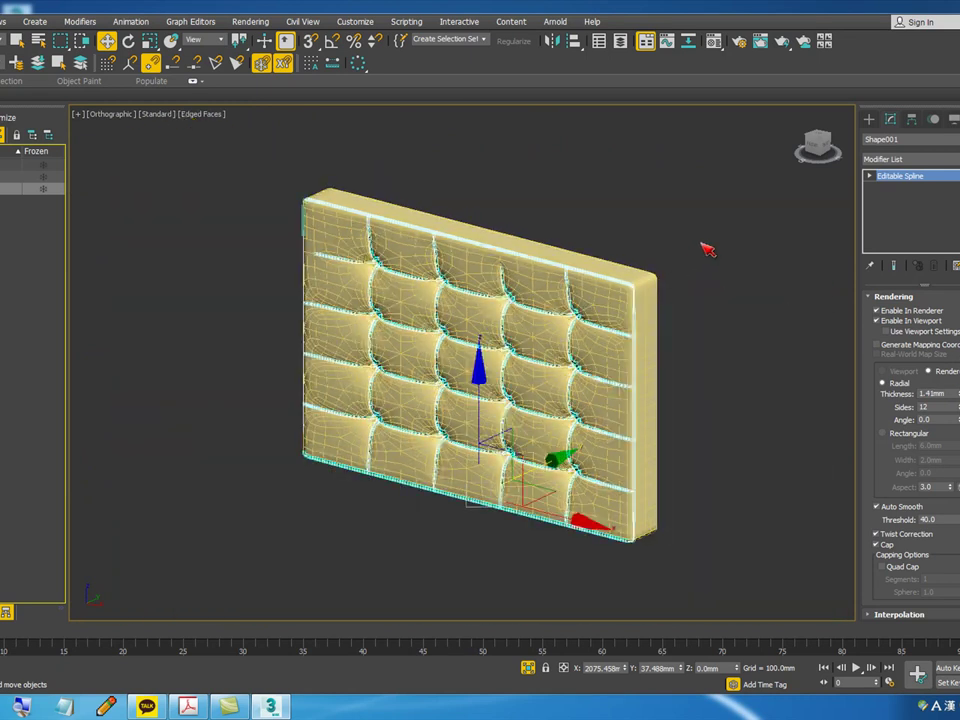
left_click(695, 251)
middle_click_drag(643, 455, 665, 446, "alt")
key("F4")
scroll(680, 394, "up", 2)
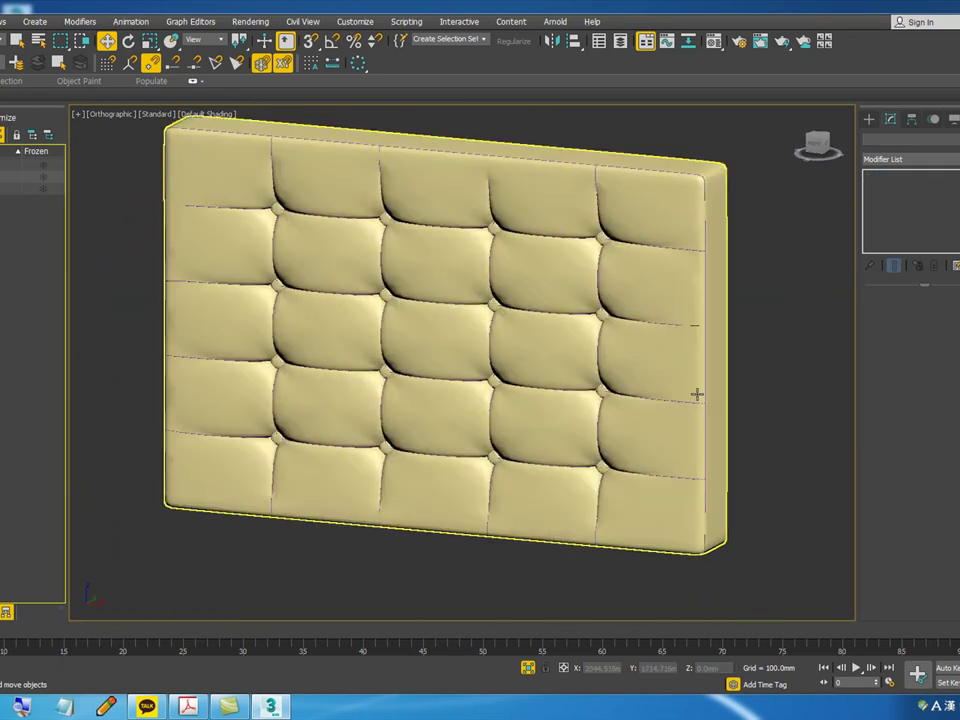
- Increase the seam shape's radial thickness to 8.545 mm
scroll(718, 257, "up", 6)
scroll(776, 272, "up", 2)
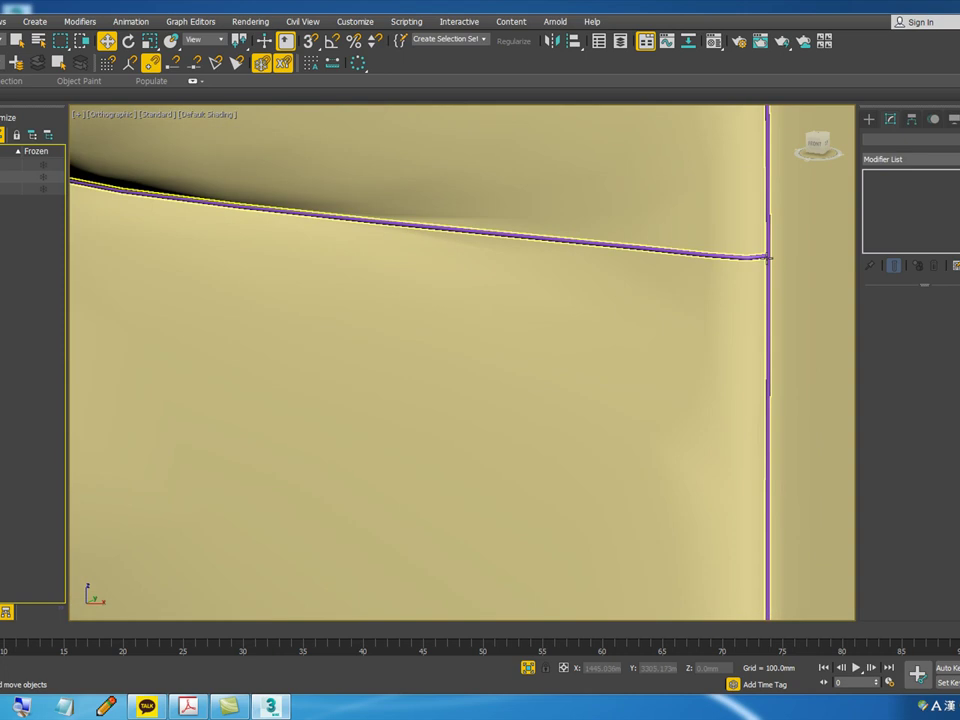
left_click(767, 266)
left_click_drag(958, 391, 958, 12)
scroll(529, 274, "down", 10)
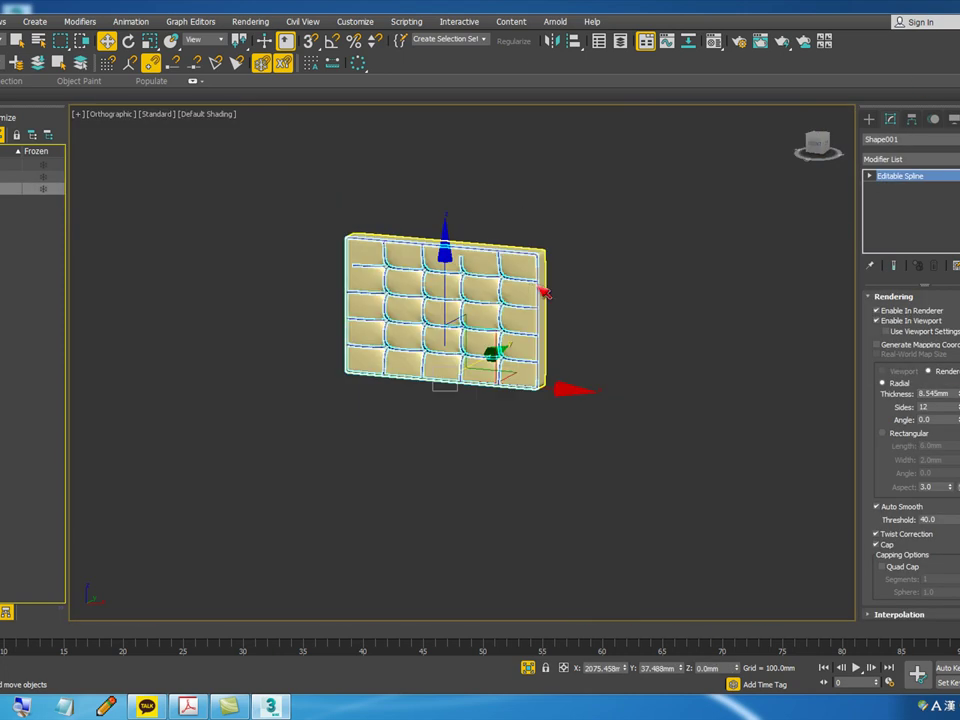
- Assign the white object color to both the cushion panel and the seam shape
left_click(627, 282)
scroll(428, 321, "up", 4)
left_click_drag(707, 297, 491, 381)
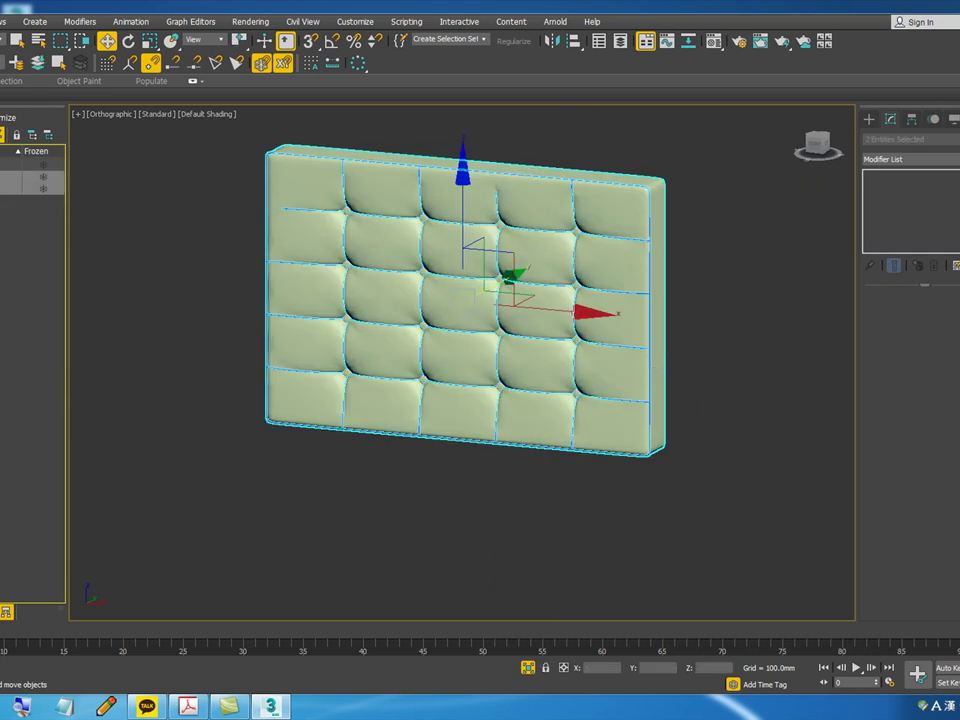
left_click(958, 139)
left_click(599, 381)
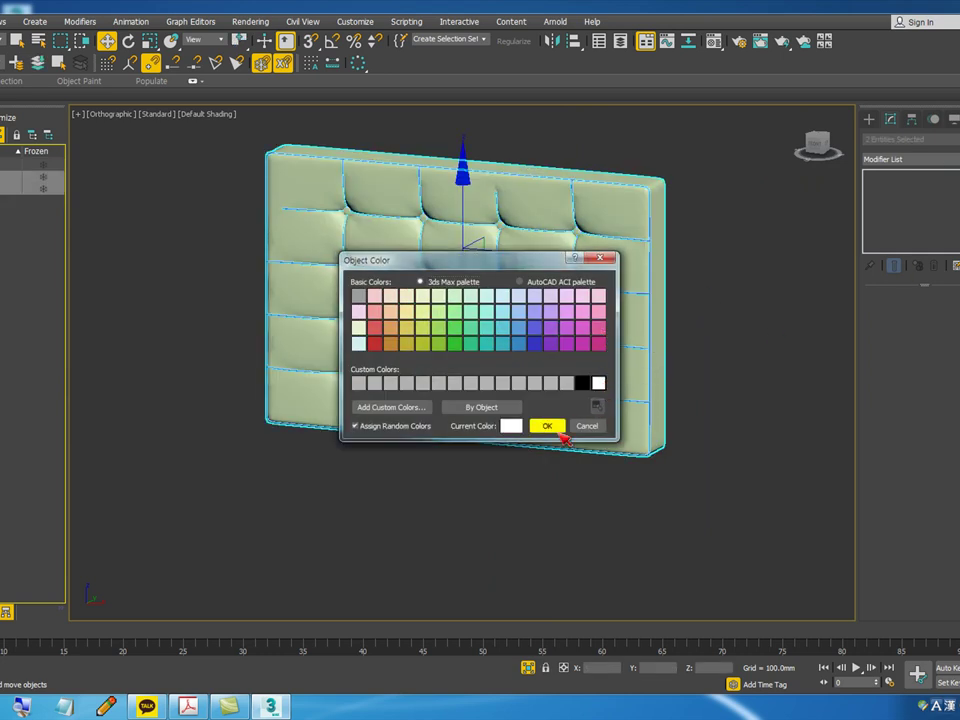
left_click(558, 430)
left_click(686, 476)
- Examine how the seam piping runs along the creases and meets the round buttons
scroll(396, 444, "up", 3)
scroll(394, 459, "down", 3)
scroll(453, 455, "up", 1)
left_click(418, 392)
scroll(371, 366, "up", 10)
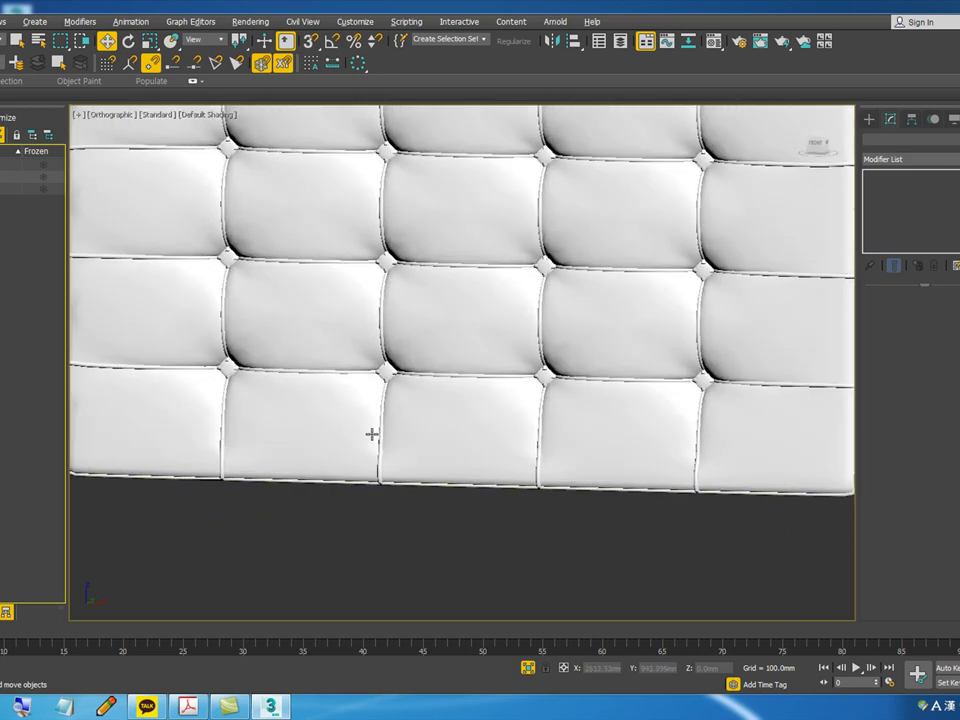
scroll(388, 375, "up", 3)
scroll(410, 377, "down", 10)
scroll(568, 456, "up", 1)
scroll(498, 284, "up", 4)
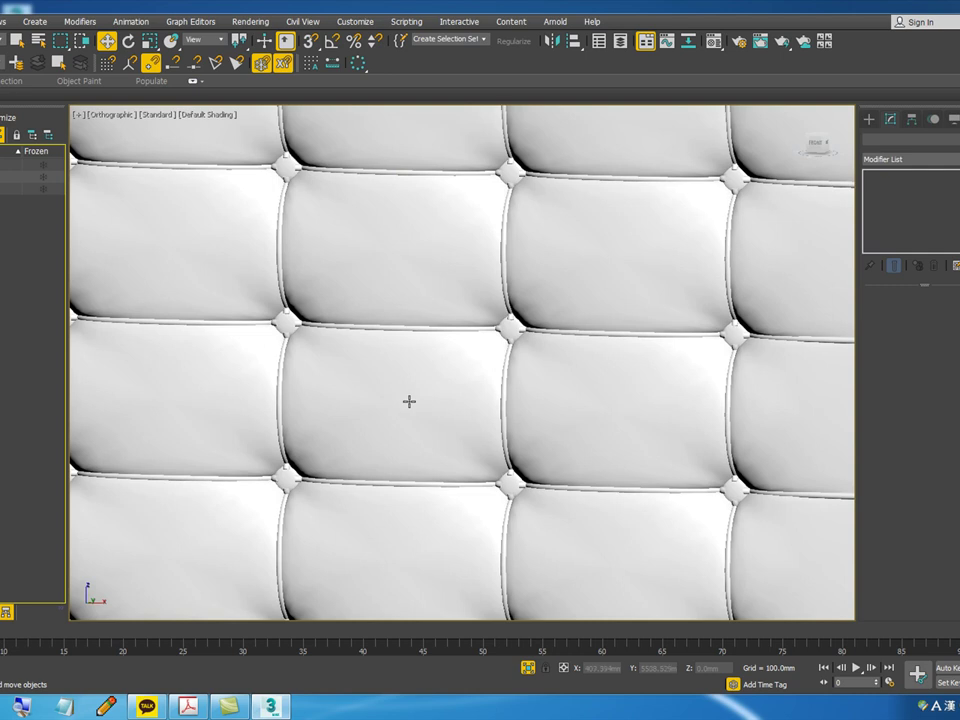
left_click(457, 318)
scroll(460, 330, "up", 6)
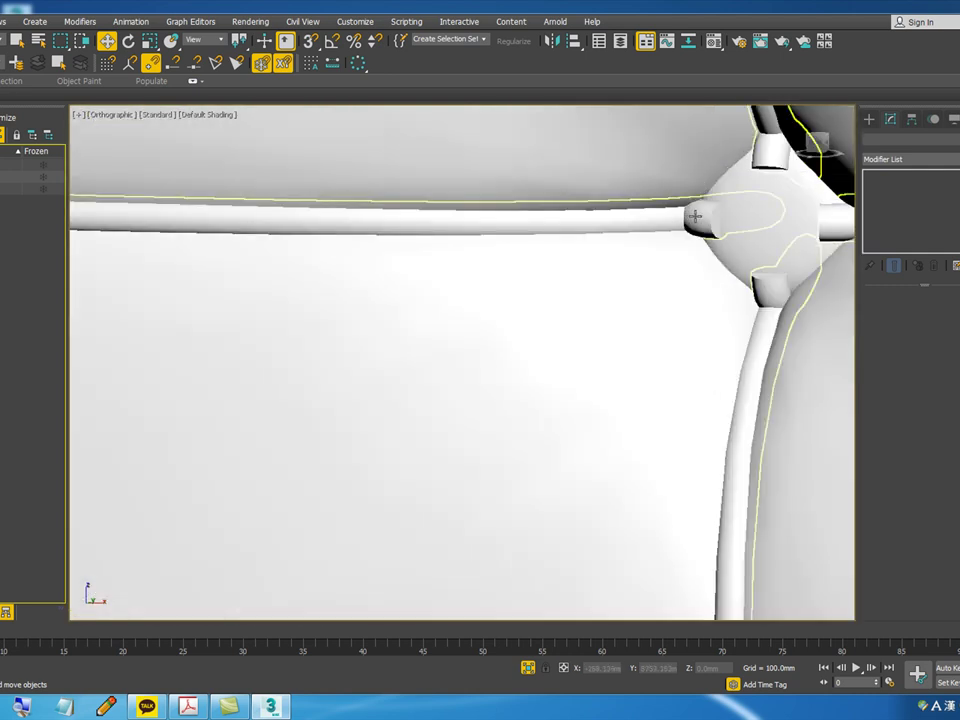
scroll(705, 219, "down", 12)
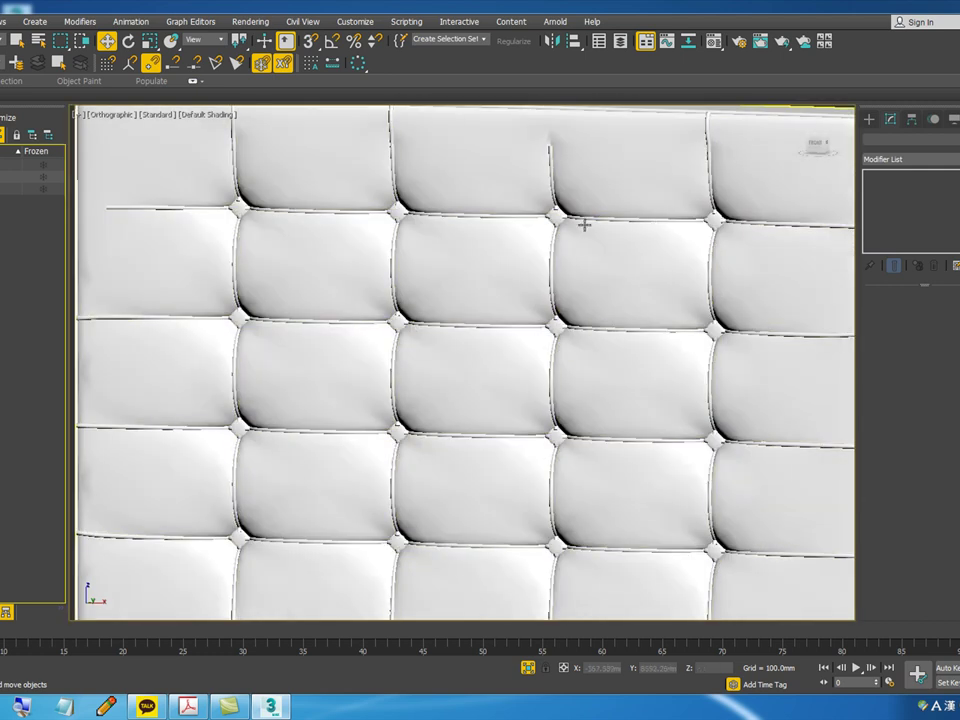
- Examine the piping around the panel's rim, its lower-left corner and the crease junctions on the right side
middle_click_drag(582, 260, 330, 180)
scroll(339, 282, "up", 5)
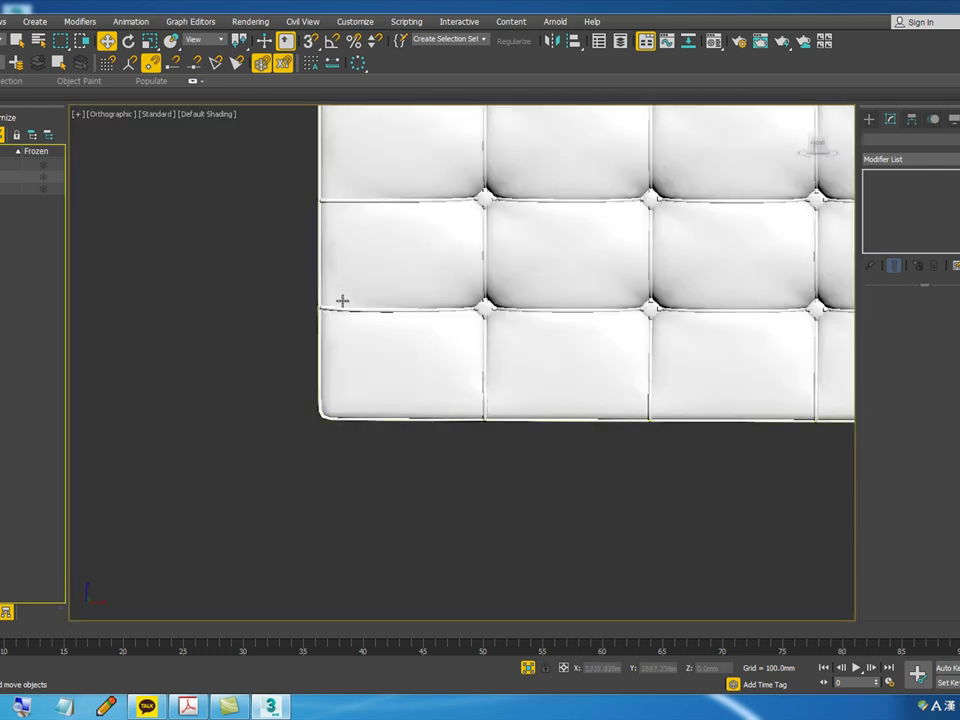
scroll(318, 309, "up", 5)
scroll(323, 316, "down", 10)
middle_click_drag(490, 322, 424, 338, "alt")
scroll(439, 204, "up", 2)
scroll(550, 218, "up", 2)
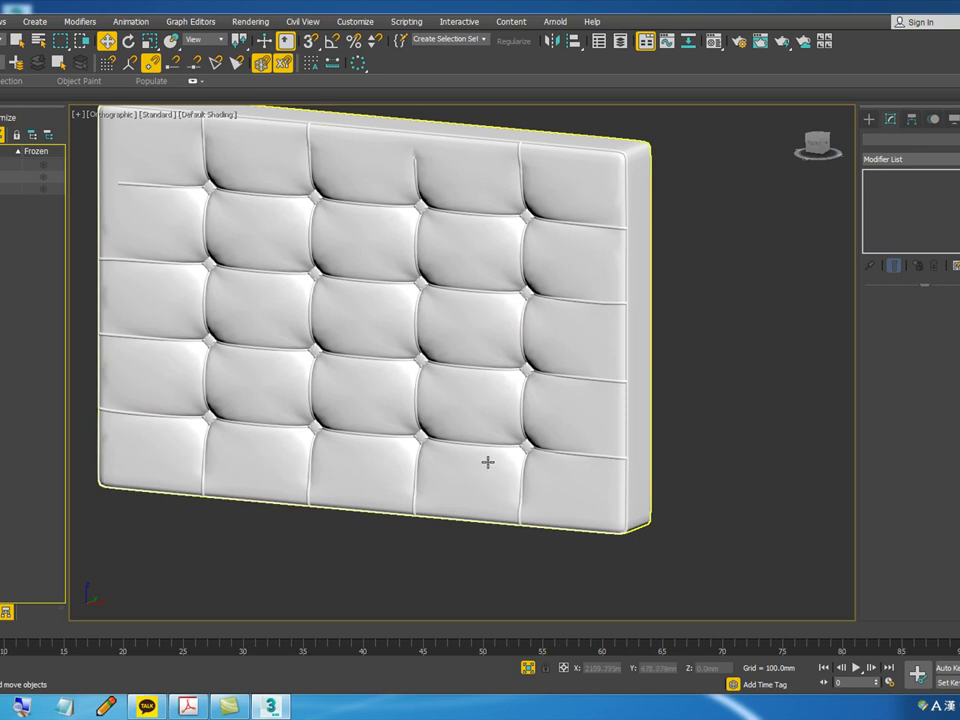
scroll(485, 458, "down", 2)
scroll(485, 458, "down", 2)
middle_click_drag(570, 448, 502, 431)
scroll(441, 379, "up", 3)
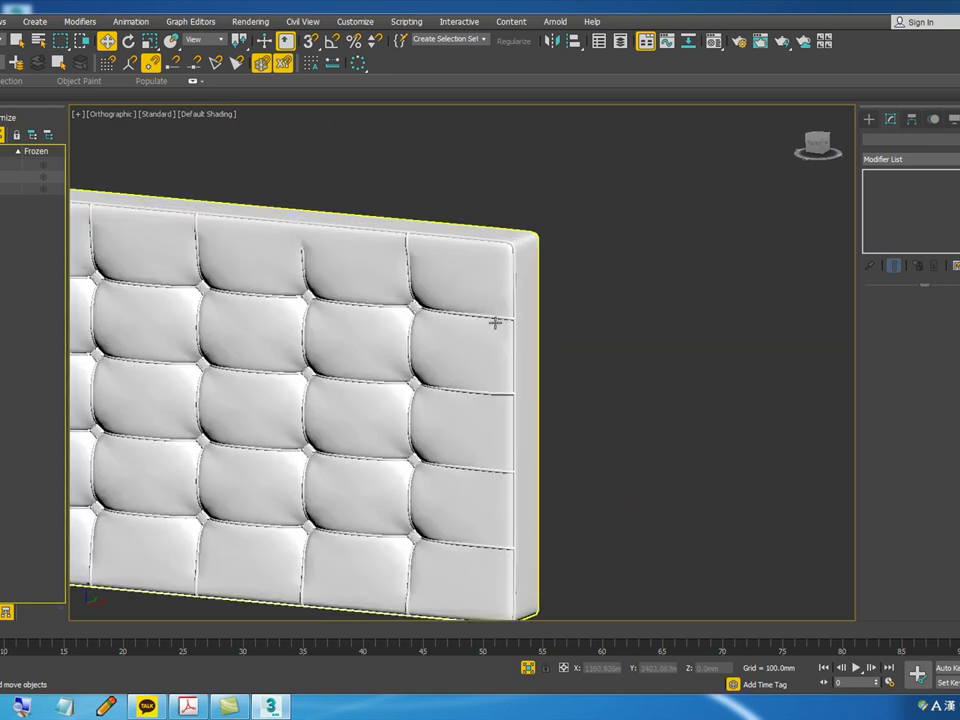
scroll(499, 314, "up", 2)
scroll(527, 340, "up", 3)
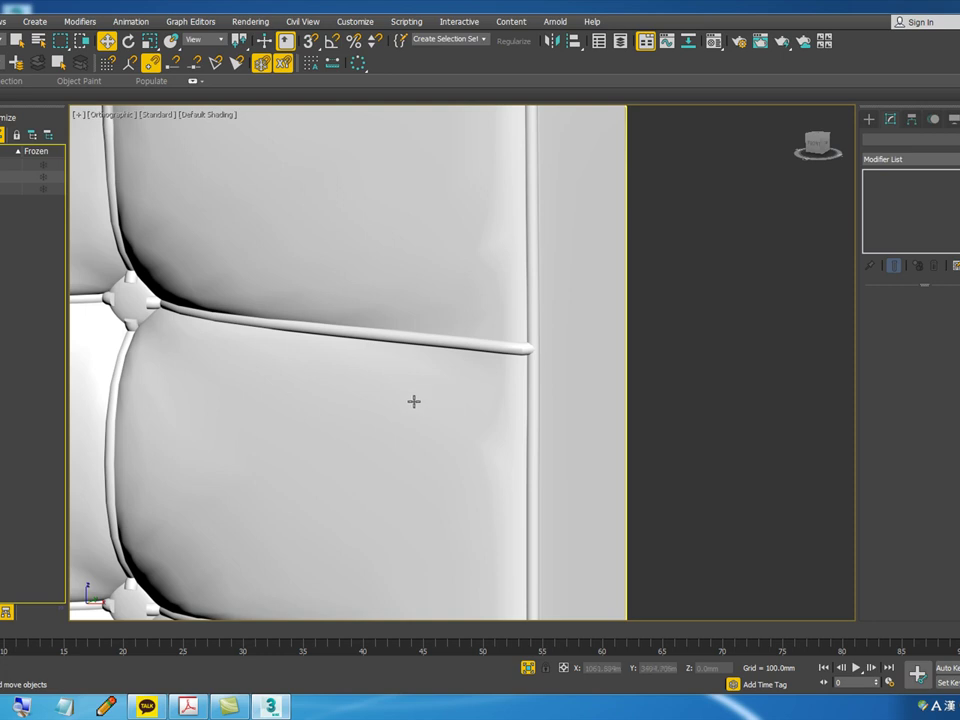
- Delete the seam shape that has a gap at the upper end of the third vertical crease
scroll(358, 418, "down", 6)
middle_click_drag(377, 399, 654, 279)
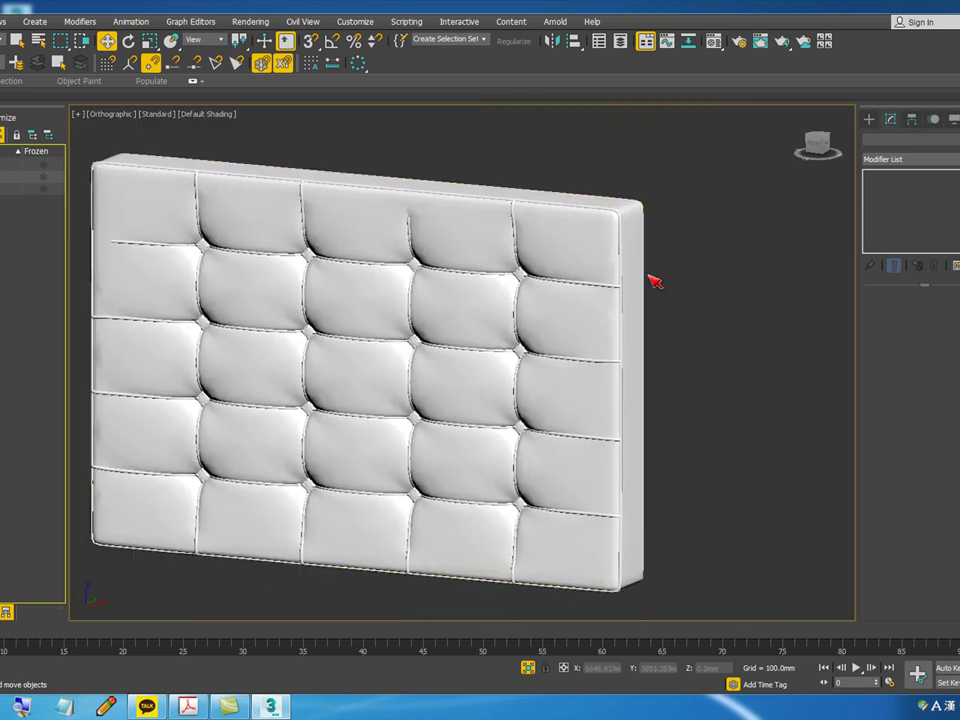
middle_click_drag(407, 239, 467, 248)
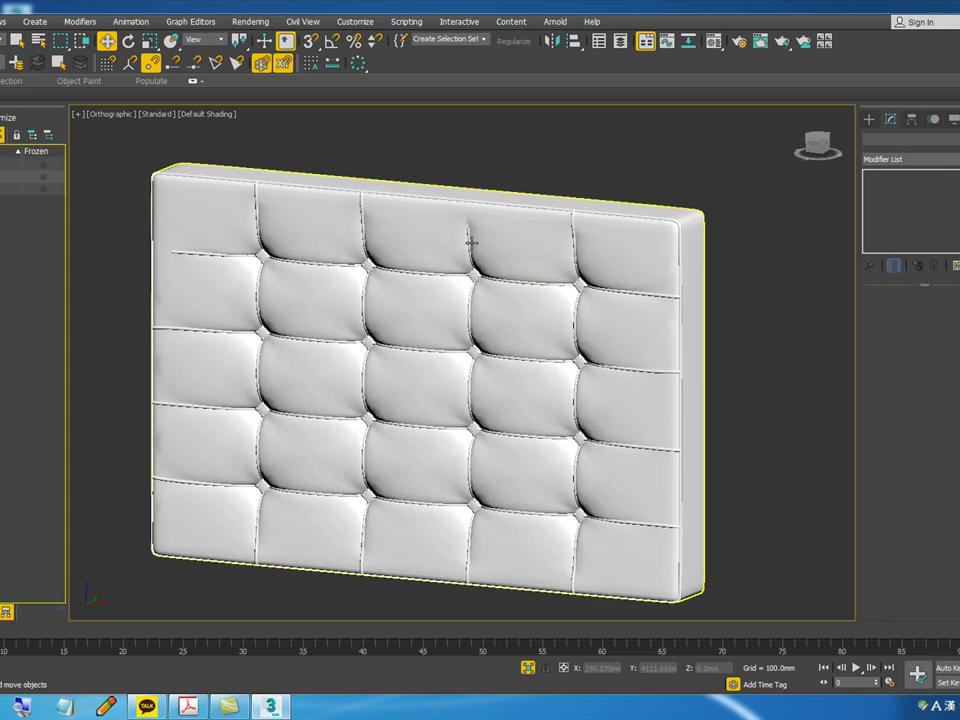
scroll(471, 221, "up", 5)
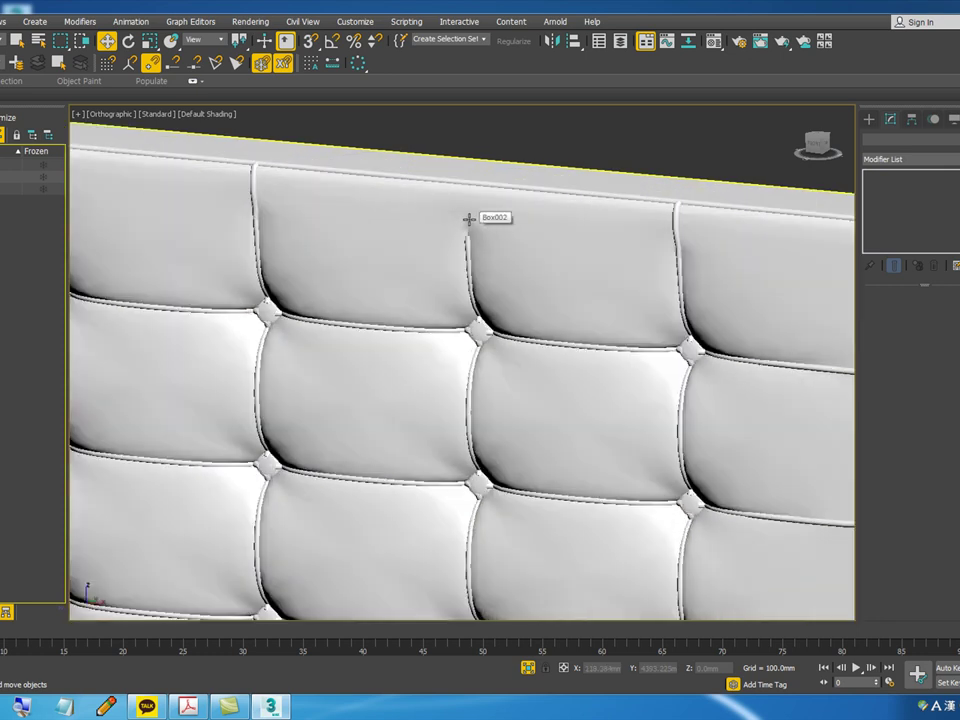
scroll(469, 220, "up", 3)
left_click(468, 240)
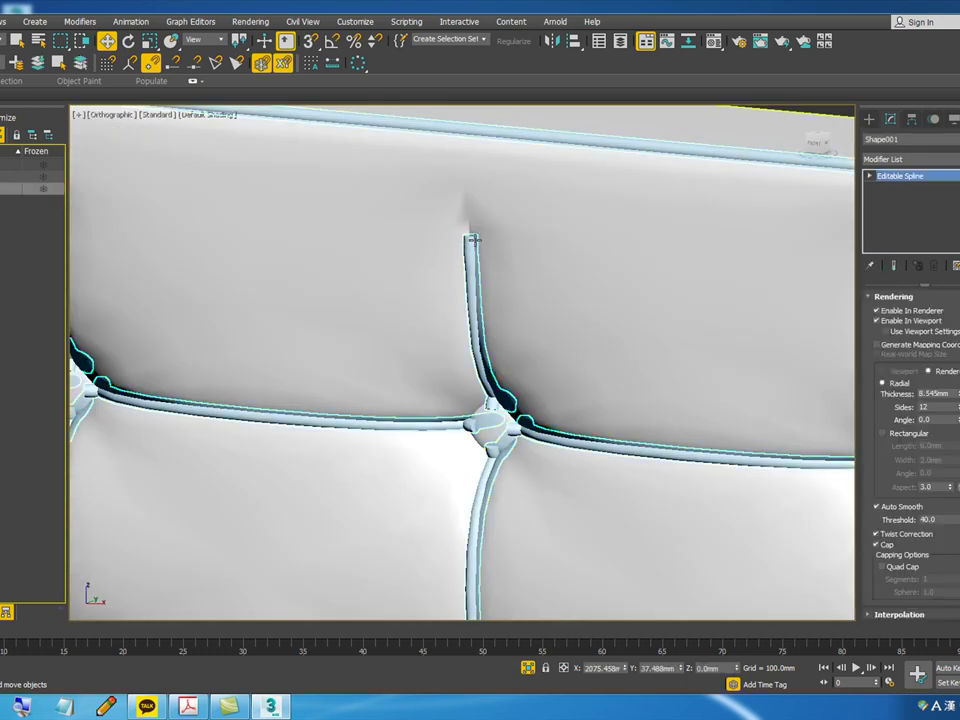
key("Delete")
scroll(476, 232, "down", 6)
scroll(485, 238, "up", 4)
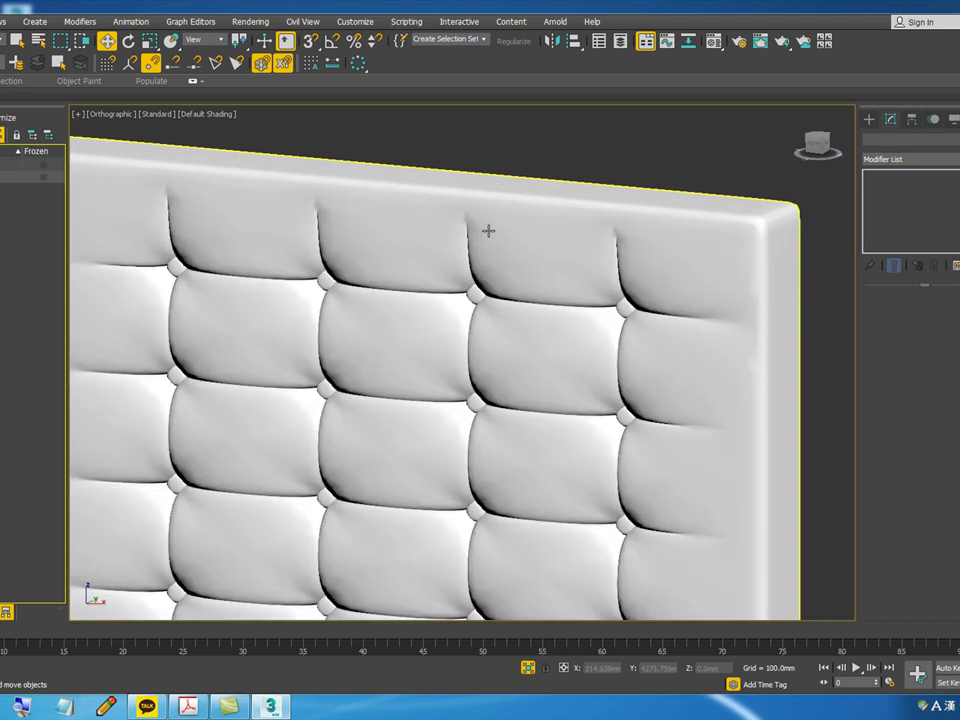
- Edit the cushion panel's edges in wireframe and deselect the stray edge at the upper end of the third vertical crease
left_click(491, 228)
left_click(902, 198)
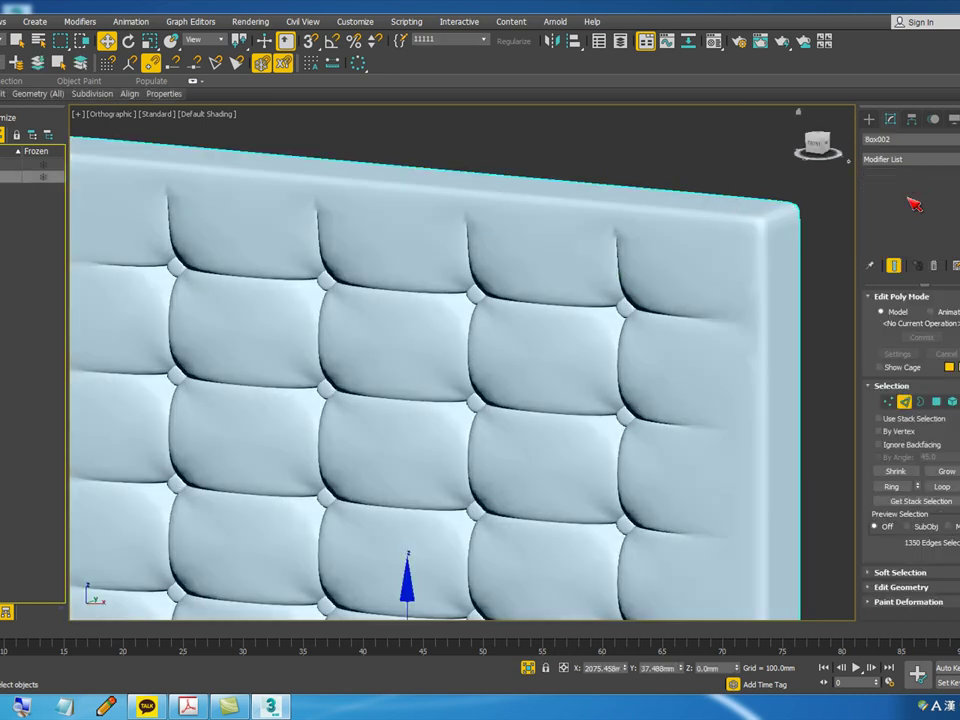
key("F3")
scroll(476, 221, "up", 6)
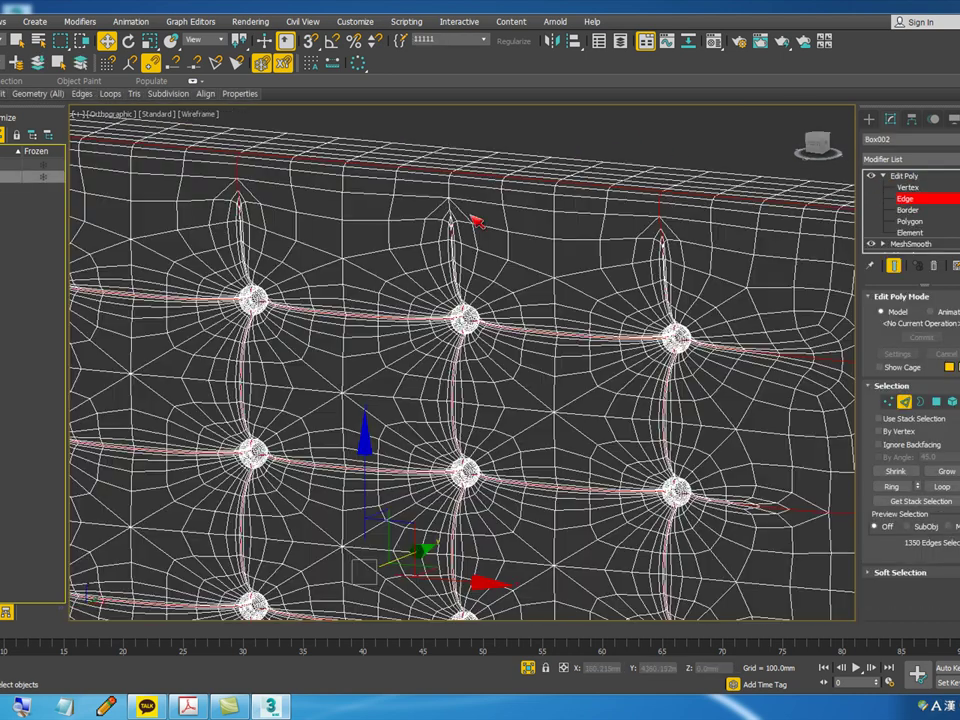
scroll(457, 231, "up", 8)
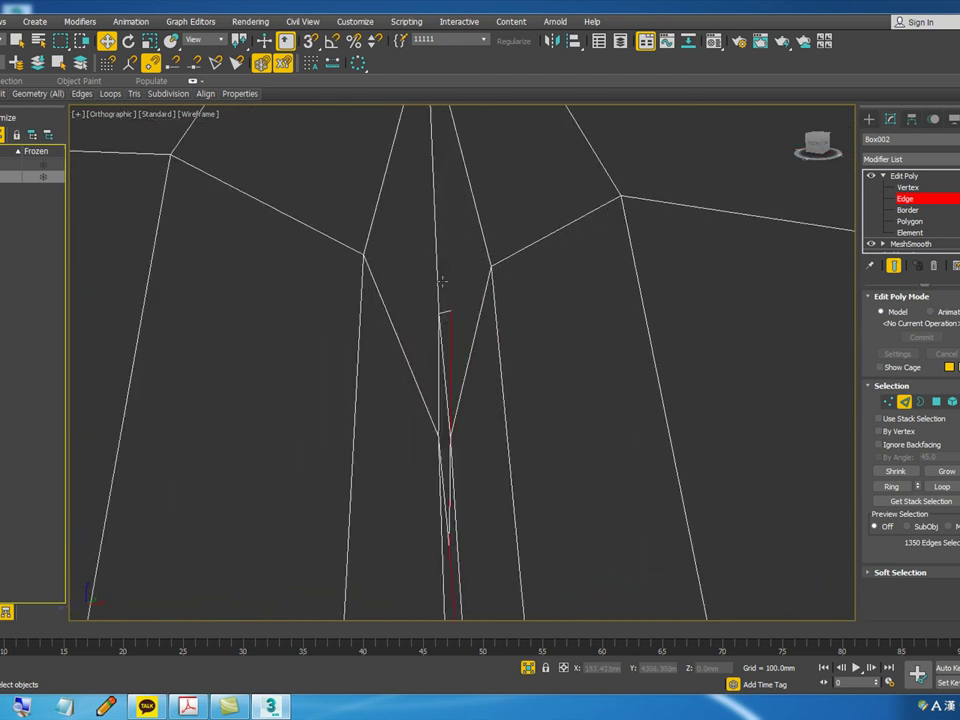
left_click(451, 329, "alt")
scroll(476, 284, "down", 3)
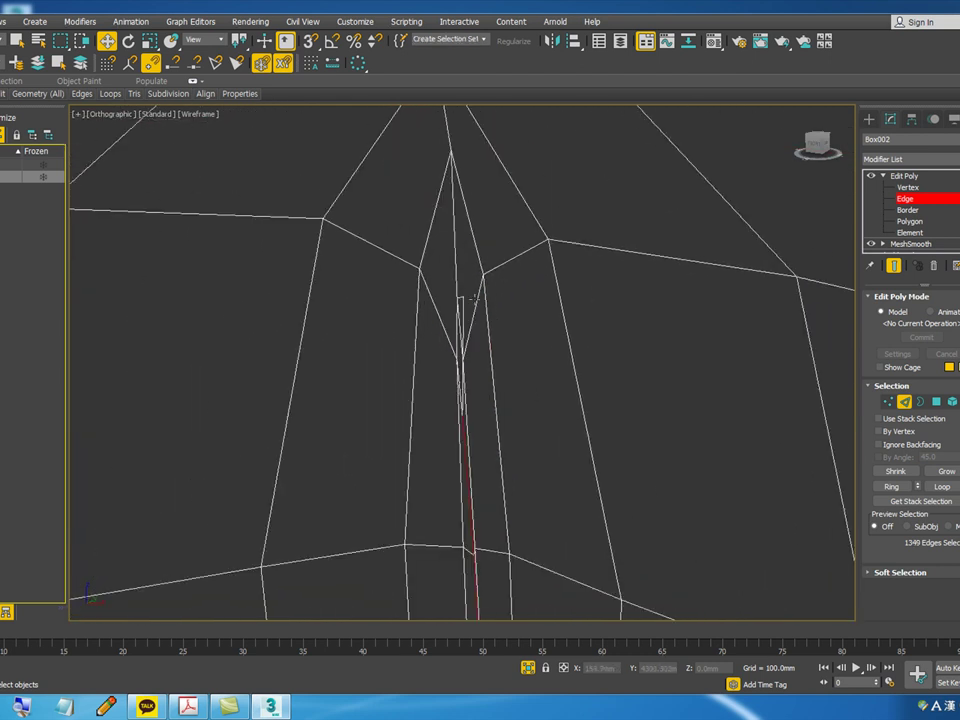
- Add the missing edges between the third vertical crease's upper end and the top rim to the selection
scroll(463, 396, "up", 5)
scroll(468, 385, "down", 6)
middle_click_drag(482, 392, 503, 394, "alt")
middle_click_drag(603, 388, 465, 431)
scroll(536, 389, "up", 2)
scroll(545, 390, "up", 5)
left_click(574, 369, "ctrl")
scroll(539, 452, "down", 2)
scroll(539, 452, "down", 2)
left_click(545, 280, "ctrl")
scroll(555, 404, "down", 2)
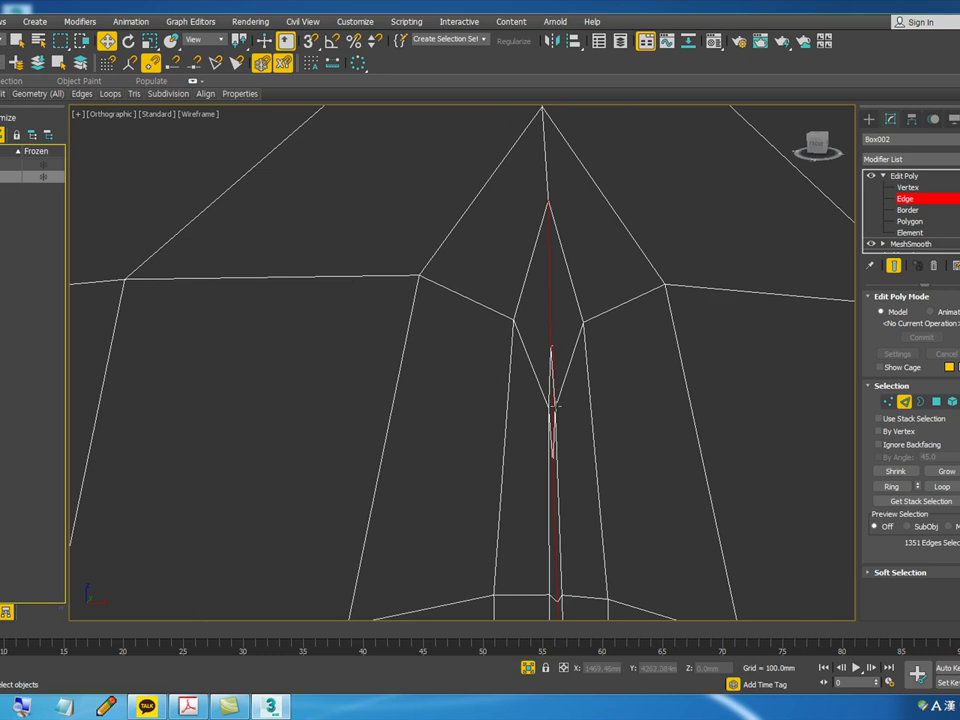
left_click(545, 165, "ctrl")
scroll(548, 205, "down", 2)
scroll(553, 204, "up", 2)
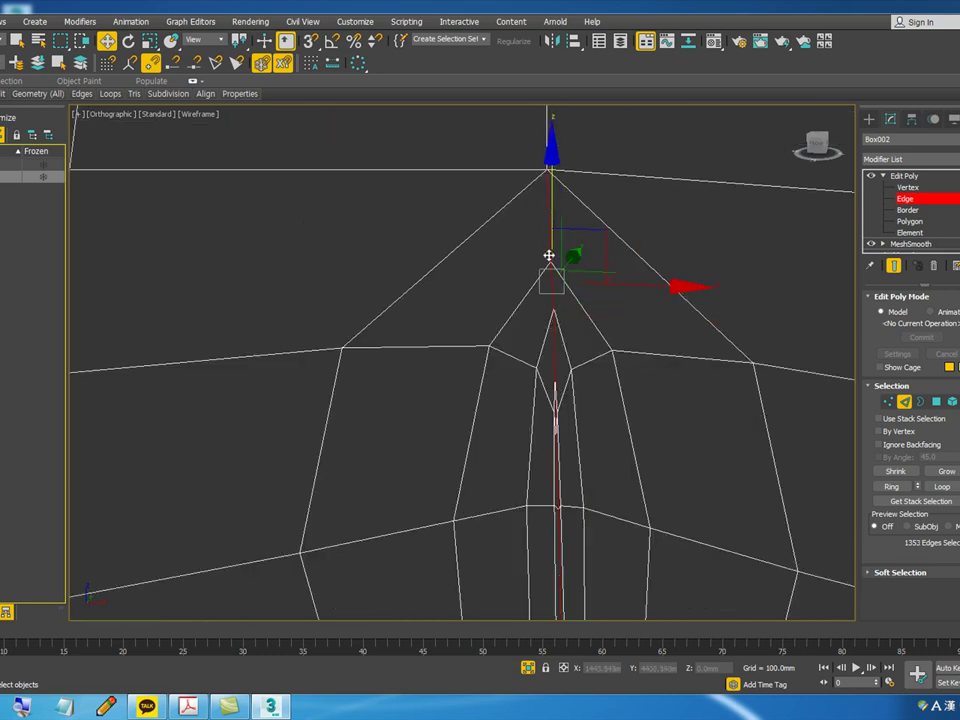
scroll(549, 230, "down", 2)
scroll(549, 247, "up", 2)
left_click(548, 247, "ctrl")
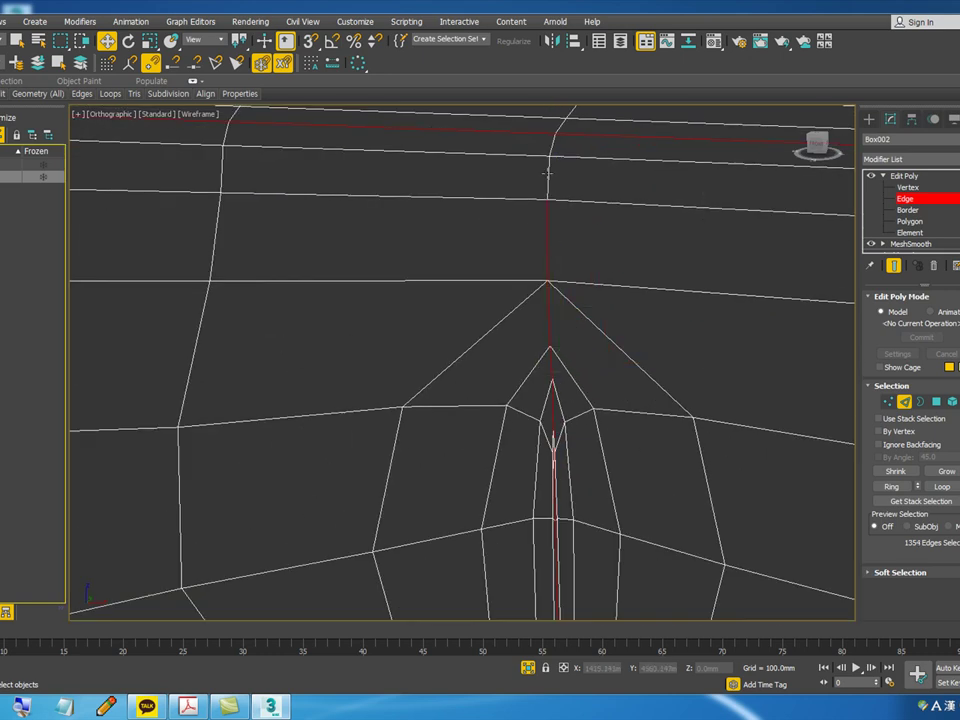
- Add the missing edges joining the left end of the uppermost horizontal crease to the rim to the selection
scroll(595, 185, "down", 4)
scroll(300, 235, "up", 4)
left_click(267, 251, "ctrl")
scroll(265, 252, "up", 3)
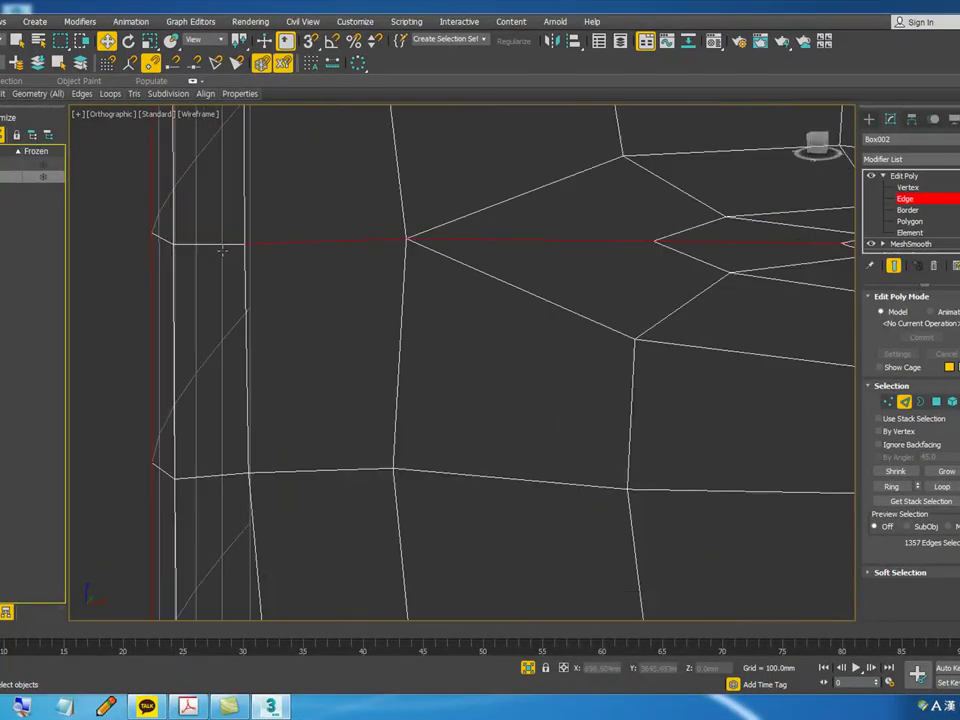
left_click(230, 243, "ctrl")
- Save the completed edge selection as a named selection set called 123131
scroll(165, 239, "down", 8)
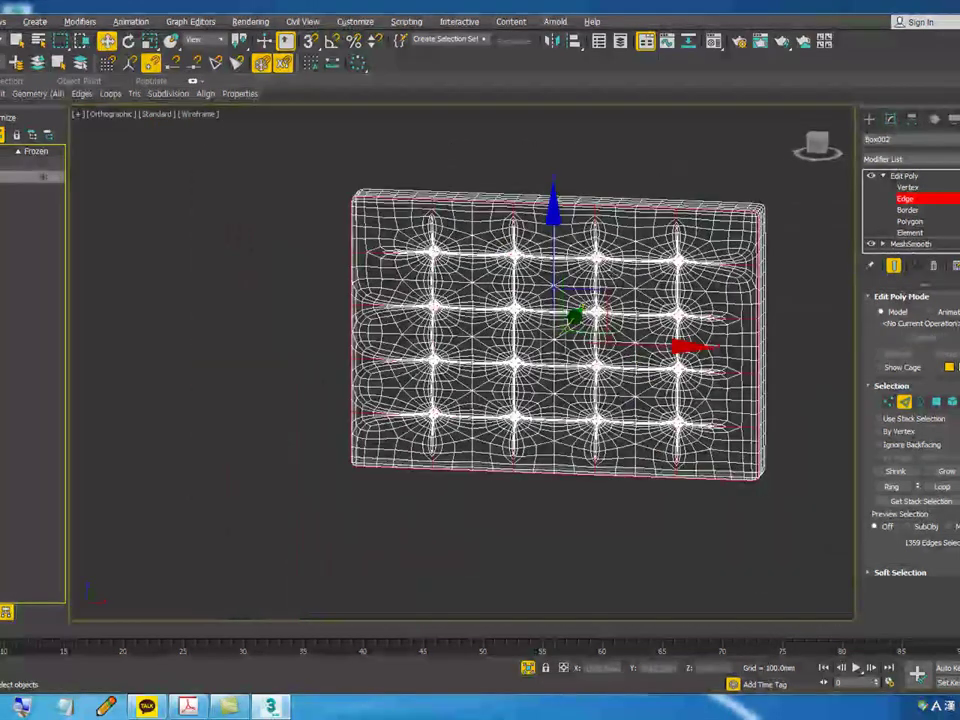
middle_click_drag(672, 188, 624, 210, "alt")
left_click(470, 41)
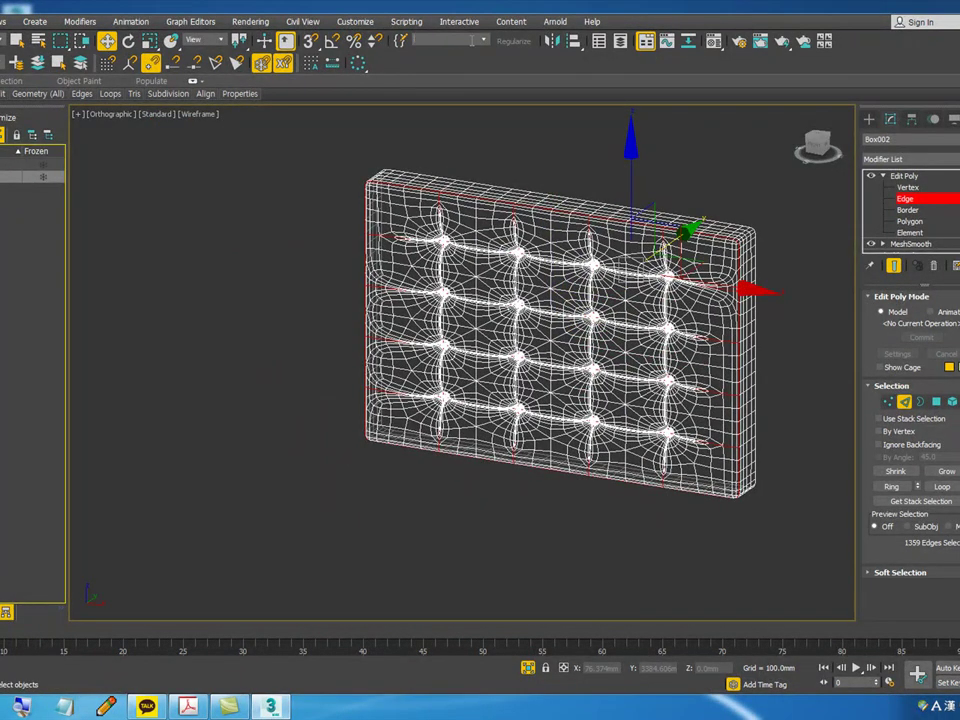
left_click(470, 40)
type("123131")
key("Return")
- Examine the unsmoothed mesh around the buttons and creases with MeshSmooth temporarily disabled
left_click(871, 244)
scroll(354, 236, "up", 8)
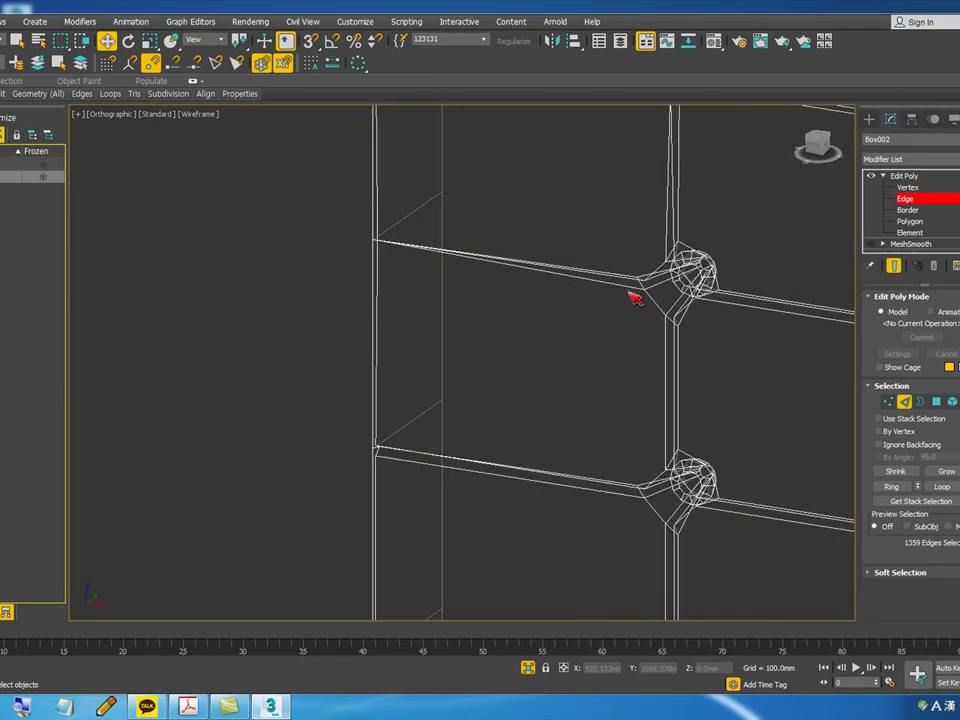
left_click(910, 176)
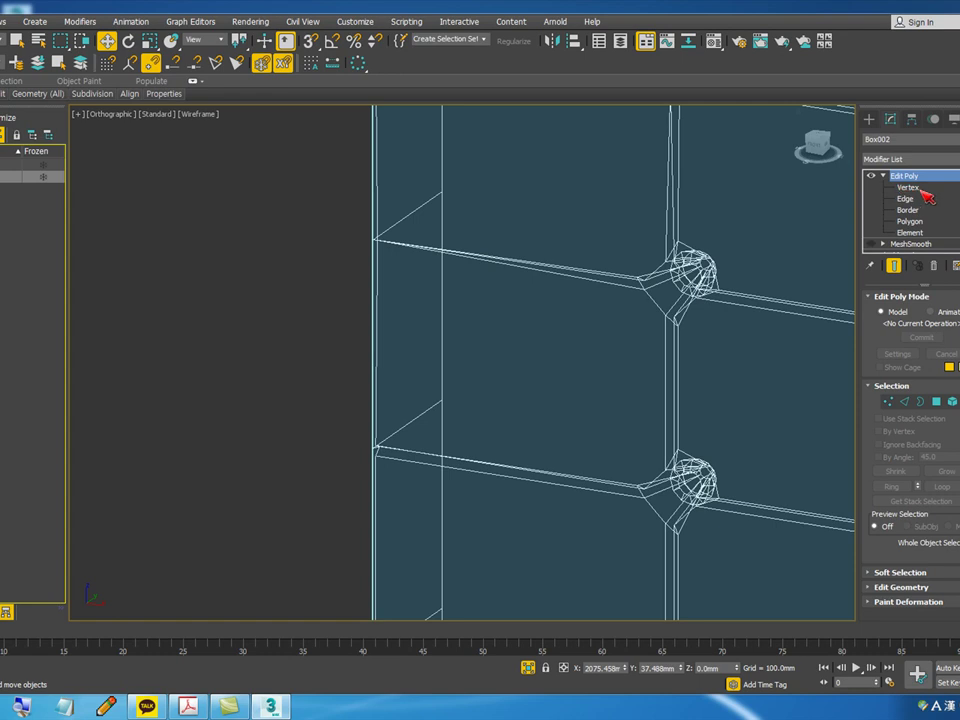
left_click(906, 199)
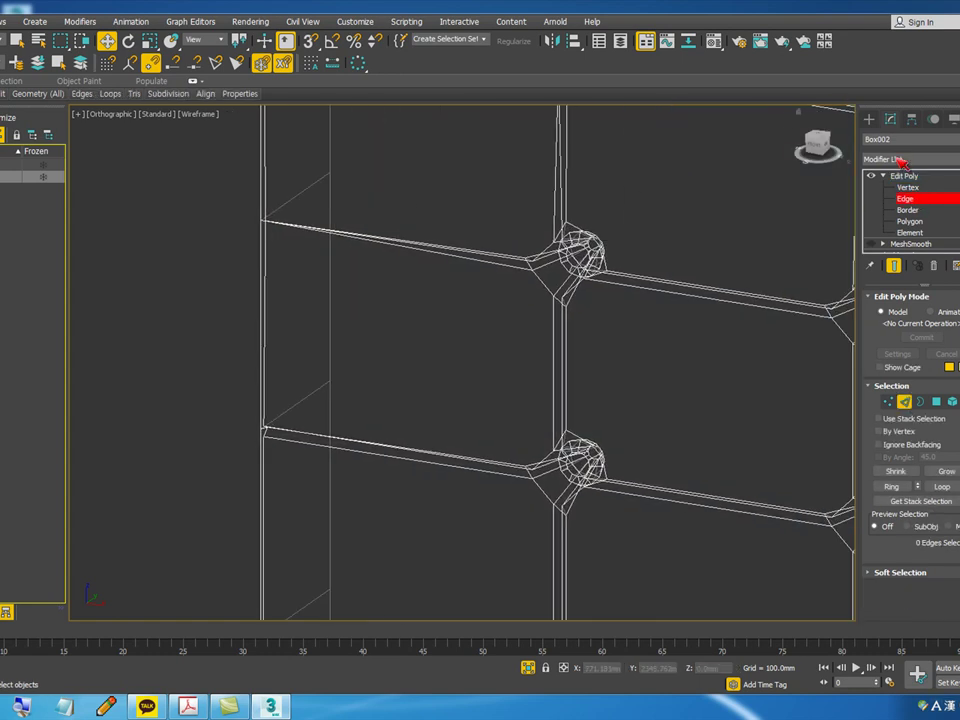
left_click(870, 243)
- Recall the 123131 edge selection and try to create a linear shape from it
scroll(534, 229, "down", 5)
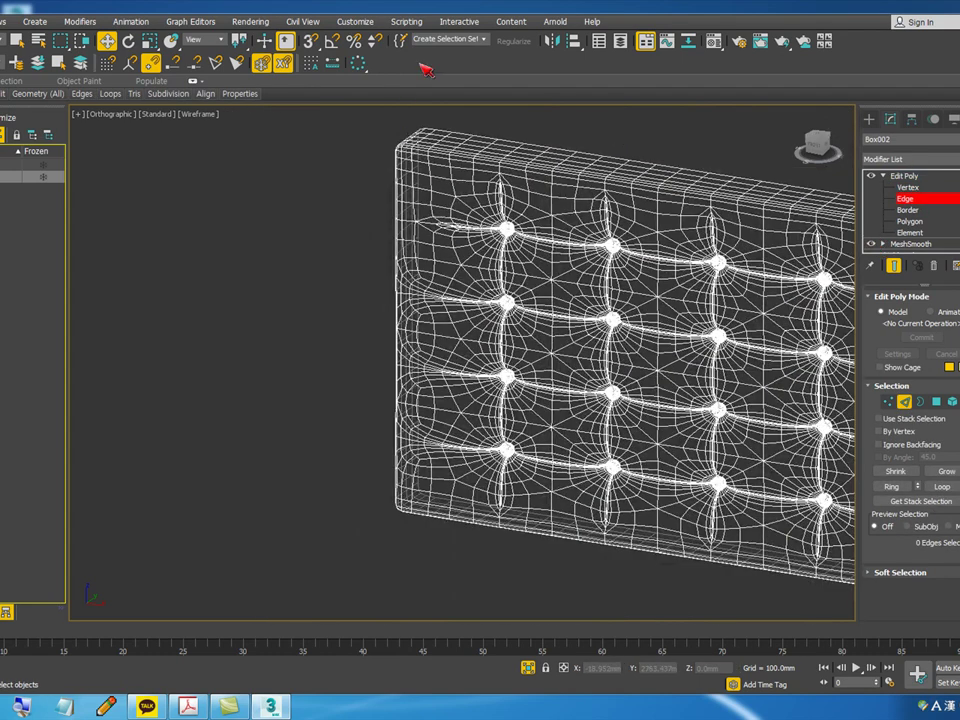
left_click(485, 40)
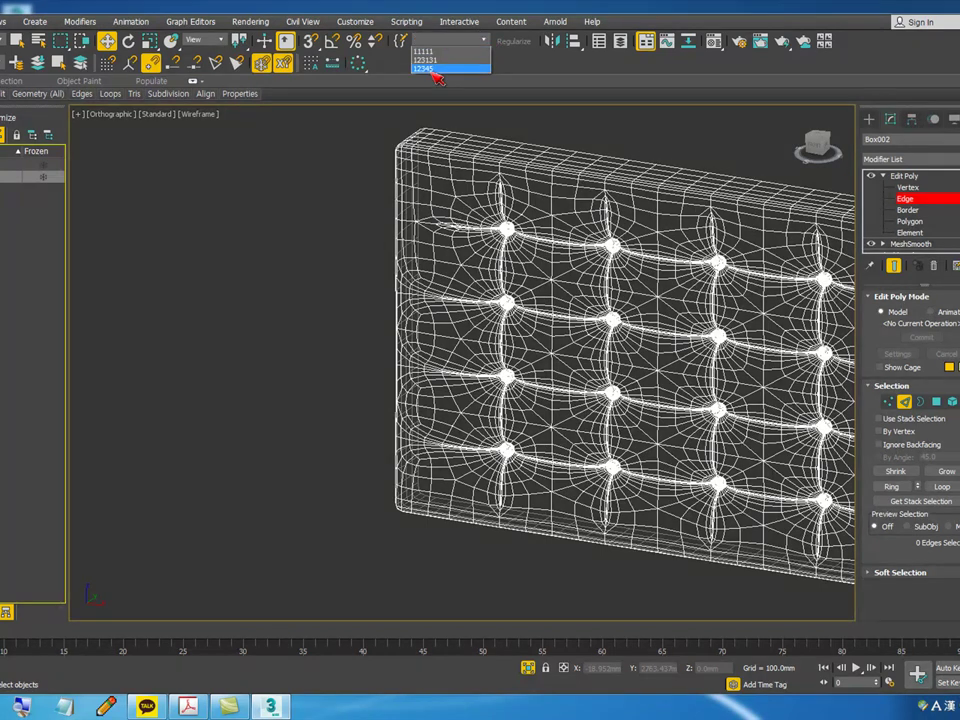
left_click(447, 62)
scroll(223, 268, "down", 4)
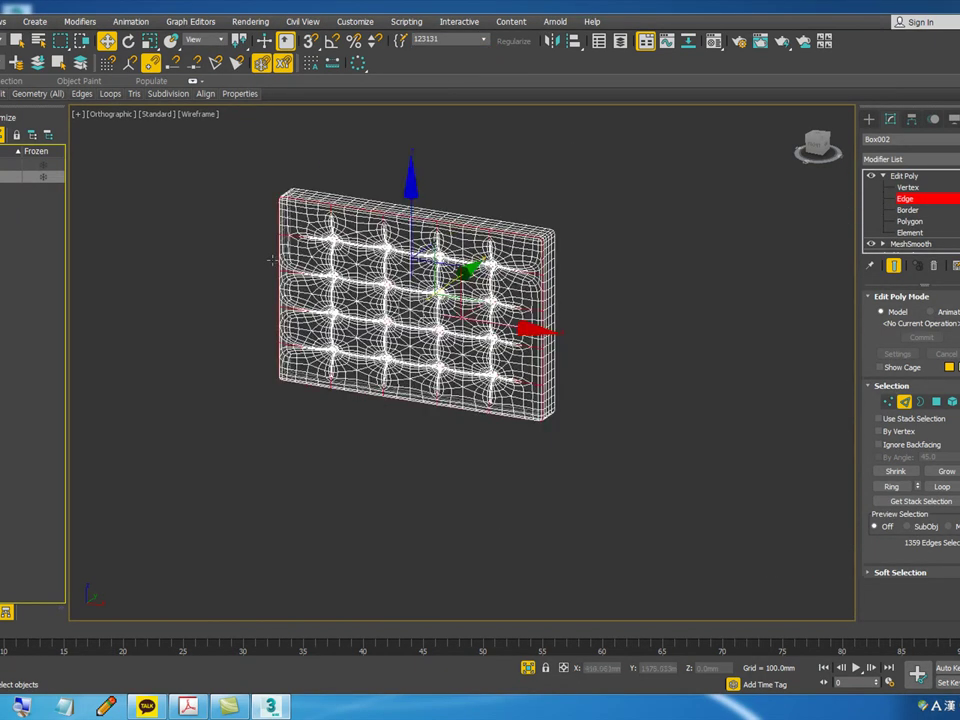
left_click(952, 252)
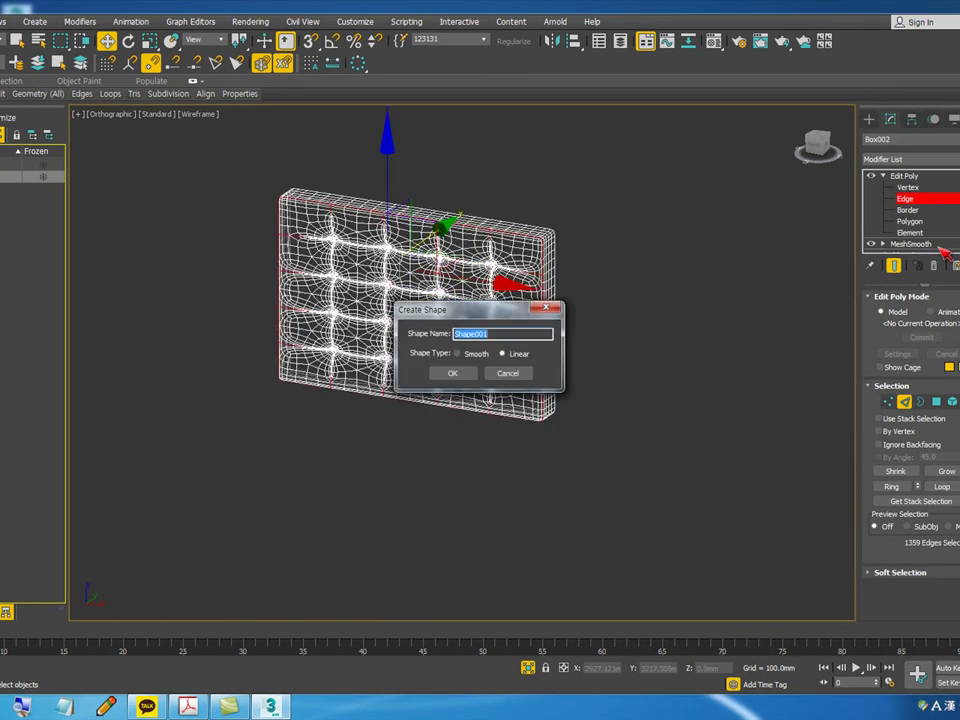
left_click(452, 373)
- Set the selection region to circular and focus the front view on the first button of the top row
middle_click_drag(452, 373, 483, 389)
key("f")
middle_click_drag(726, 280, 360, 271)
scroll(406, 286, "up", 5)
scroll(520, 312, "up", 6)
scroll(513, 314, "up", 6)
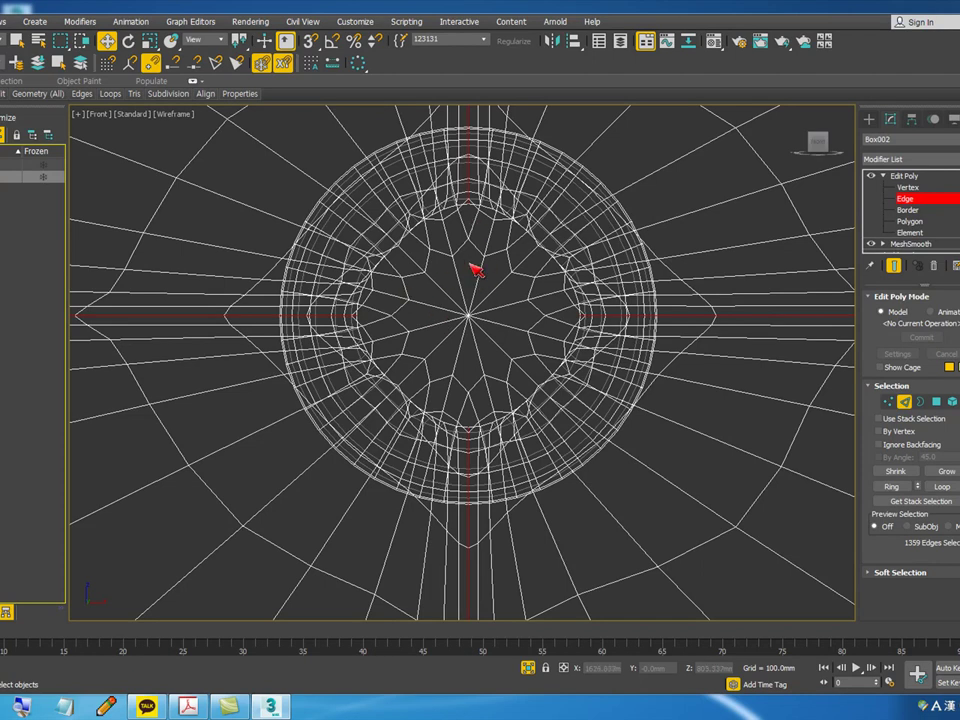
scroll(450, 228, "down", 10)
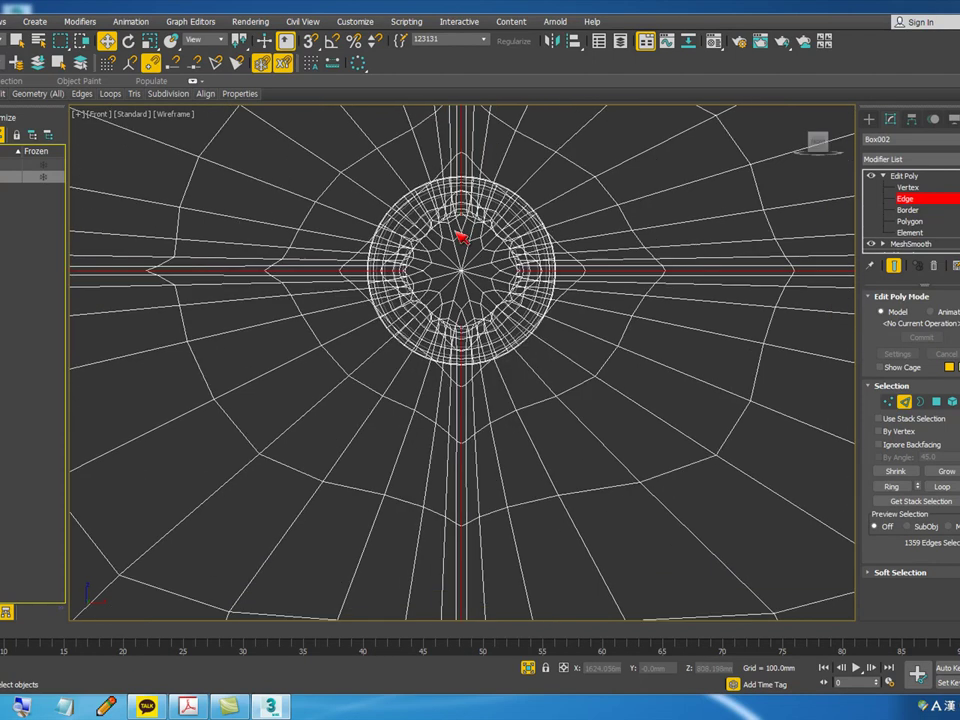
scroll(468, 240, "up", 5)
left_click_drag(67, 43, 72, 61)
left_click(61, 82)
left_click(82, 93)
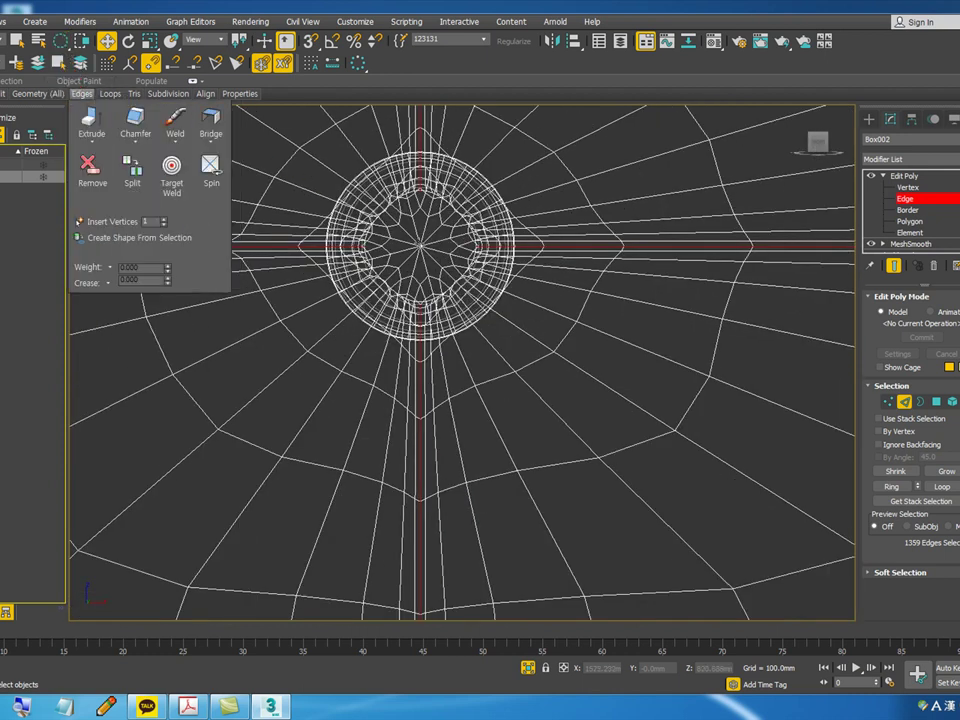
- Deselect the seam edges that run inside the buttons of the top row
mouse_move(510, 213)
left_mouse_down("alt")
mouse_move(520, 207)
mouse_move(513, 213)
left_mouse_up("alt")
scroll(514, 214, "down", 8)
scroll(612, 232, "up", 5)
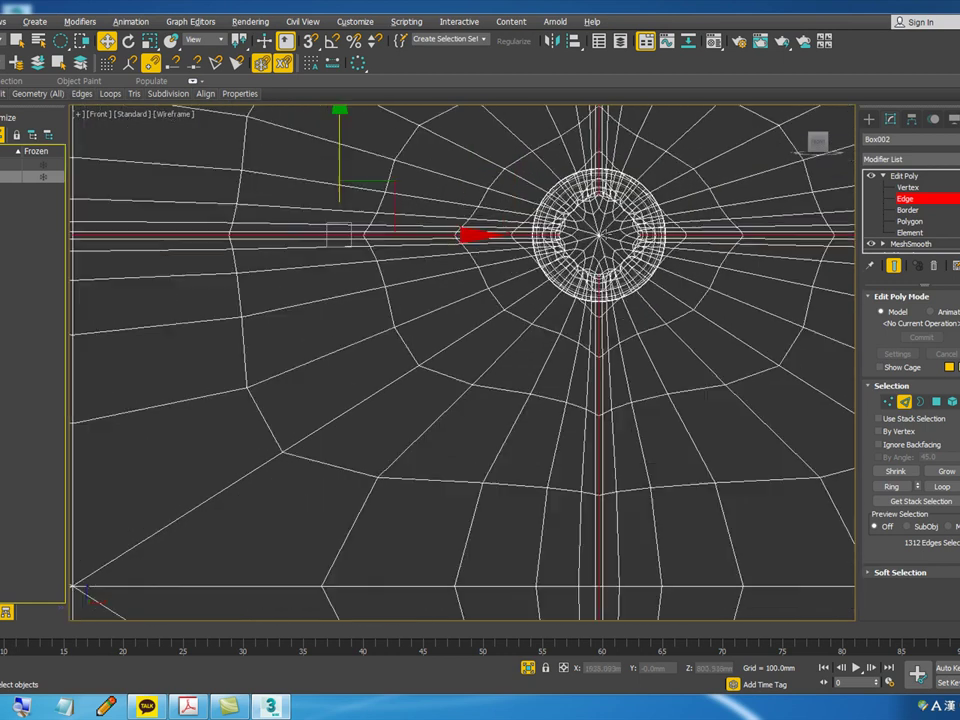
middle_click_drag(666, 216, 354, 298)
scroll(611, 257, "down", 3)
scroll(690, 268, "up", 2)
left_click_drag(704, 270, 754, 254, "alt")
middle_click_drag(709, 270, 328, 274)
scroll(328, 274, "down", 2)
scroll(694, 262, "up", 2)
left_click_drag(703, 290, 751, 279, "alt")
- Deselect the seam edges inside the last buttons of the second and third rows
middle_click_drag(750, 279, 212, 233)
scroll(212, 233, "down", 1)
scroll(518, 236, "down", 2)
middle_click_drag(388, 336, 550, 236)
scroll(515, 305, "up", 4)
left_click_drag(488, 358, 552, 337, "alt")
scroll(613, 289, "down", 3)
middle_click_drag(574, 569, 581, 450)
scroll(581, 450, "up", 3)
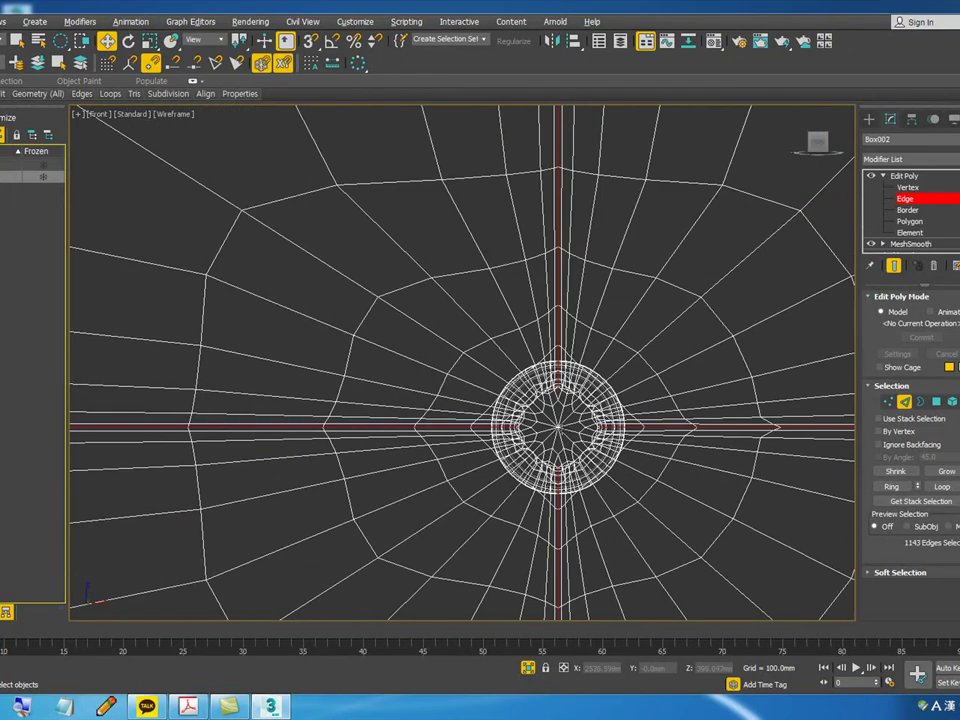
left_click_drag(624, 411, 634, 405, "alt")
- Deselect the seam edges inside the two middle buttons of the third row
scroll(644, 397, "down", 3)
middle_click_drag(243, 407, 314, 385)
scroll(314, 385, "up", 2)
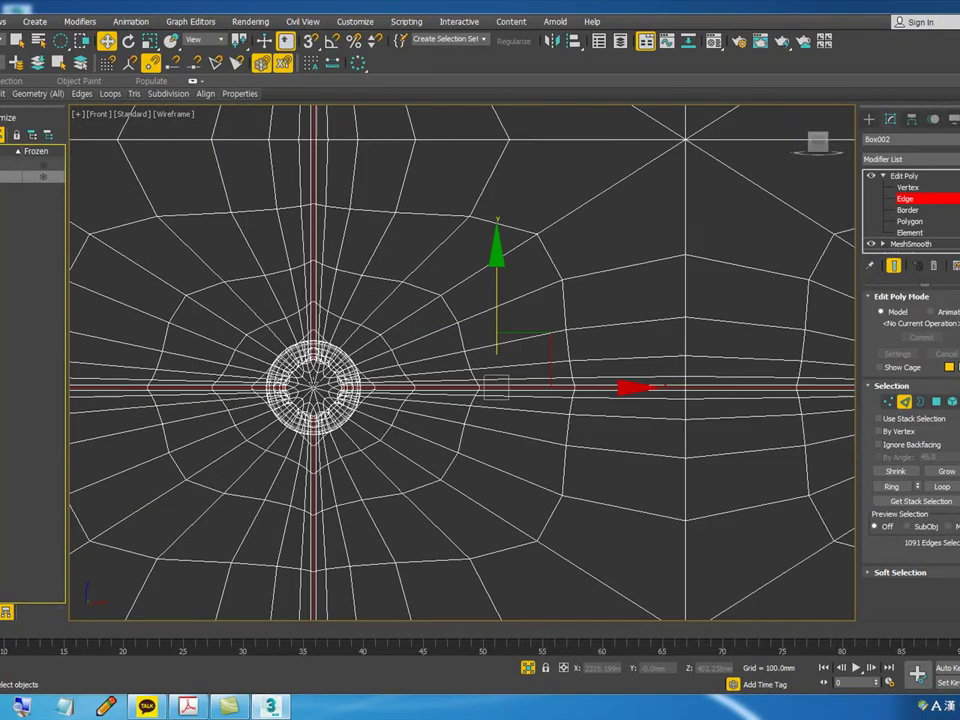
left_click_drag(313, 387, 361, 371, "alt")
scroll(545, 400, "down", 3)
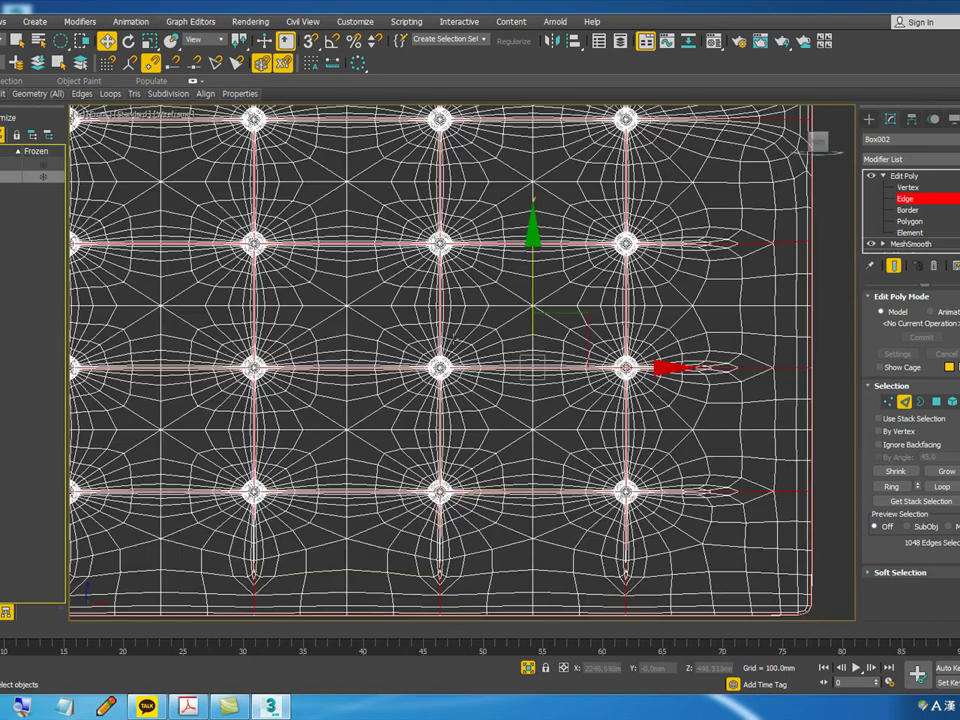
middle_click_drag(386, 350, 445, 348)
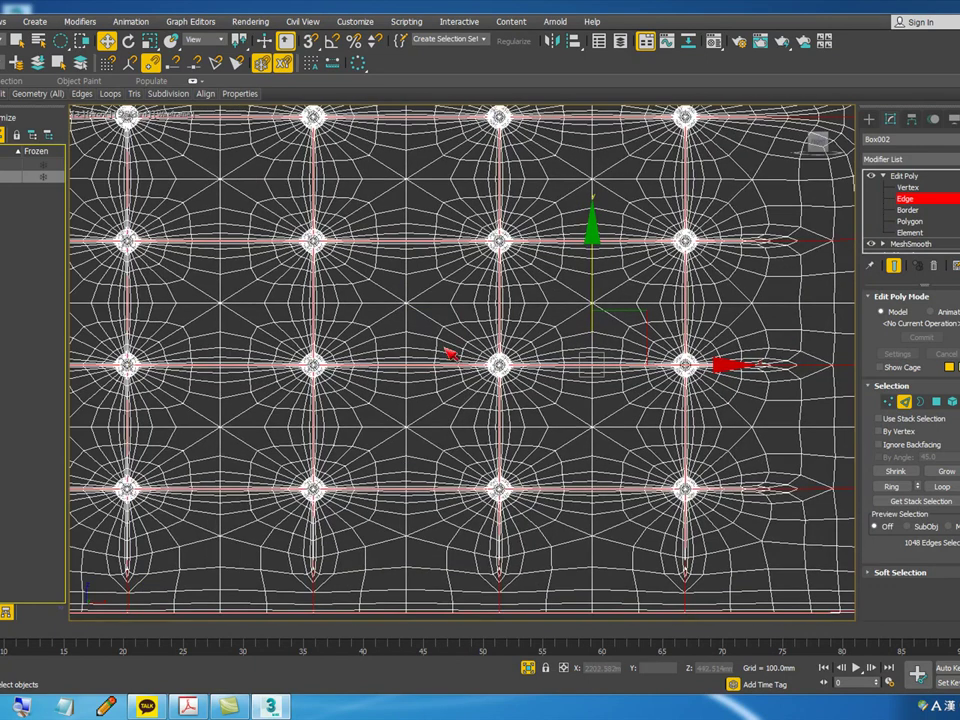
left_click(330, 367, "alt")
- Deselect the seam edges inside the second row's two middle buttons and the bottom row's last two buttons
left_click_drag(315, 241, 331, 247, "alt")
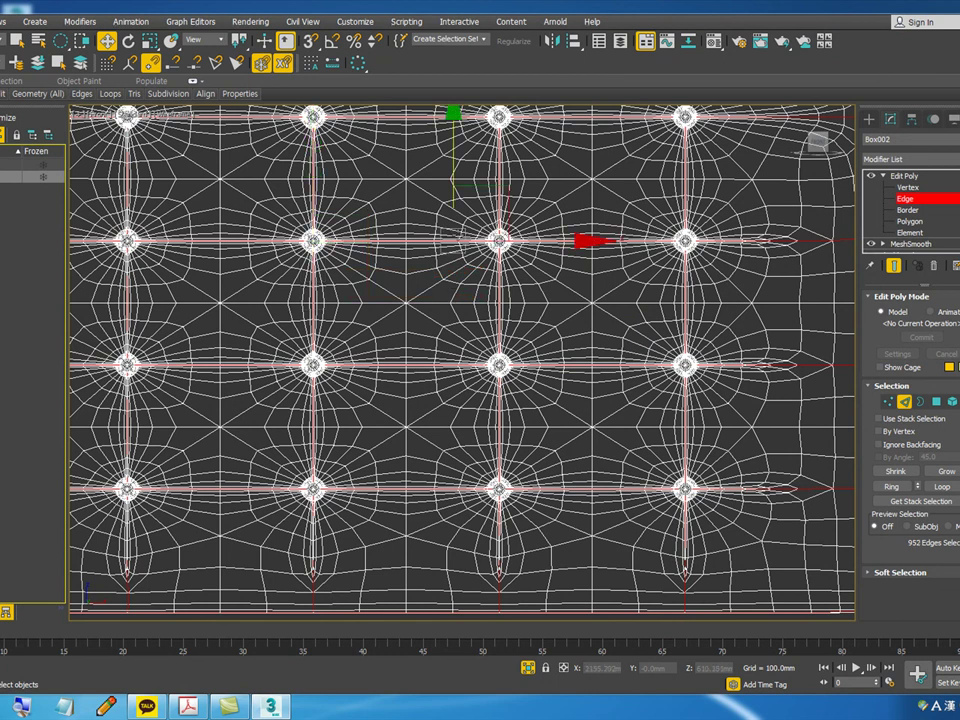
left_click_drag(501, 240, 517, 245, "alt")
left_click_drag(502, 487, 519, 493, "alt")
left_click_drag(686, 489, 701, 494, "alt")
- Deselect the seam edges inside the remaining buttons of the bottom row and the first column
middle_click_drag(425, 461, 558, 429)
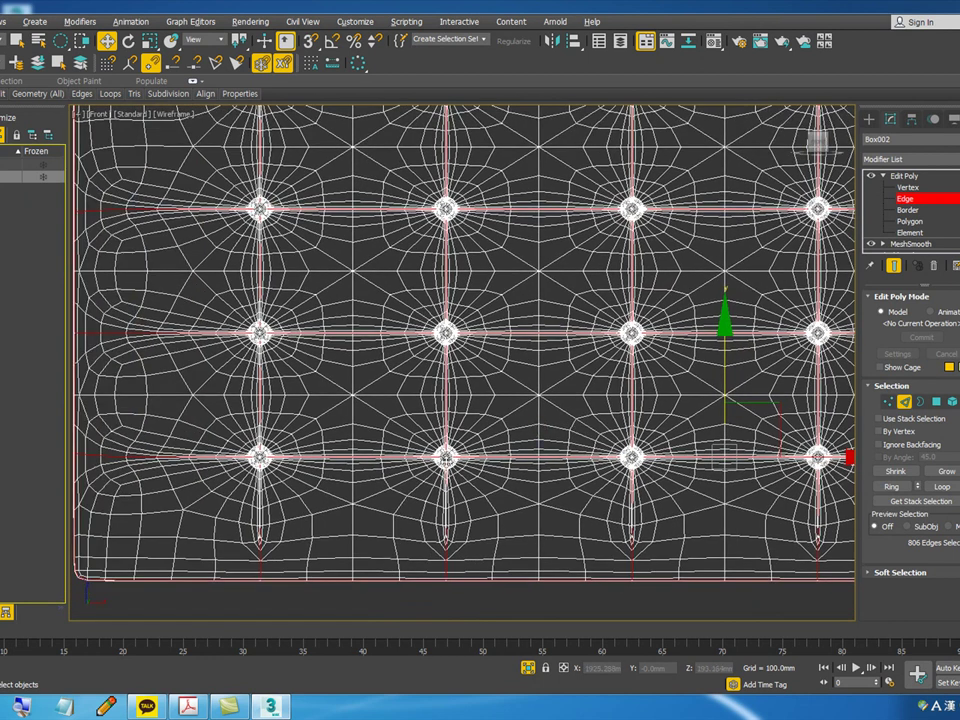
left_click_drag(447, 457, 462, 462, "alt")
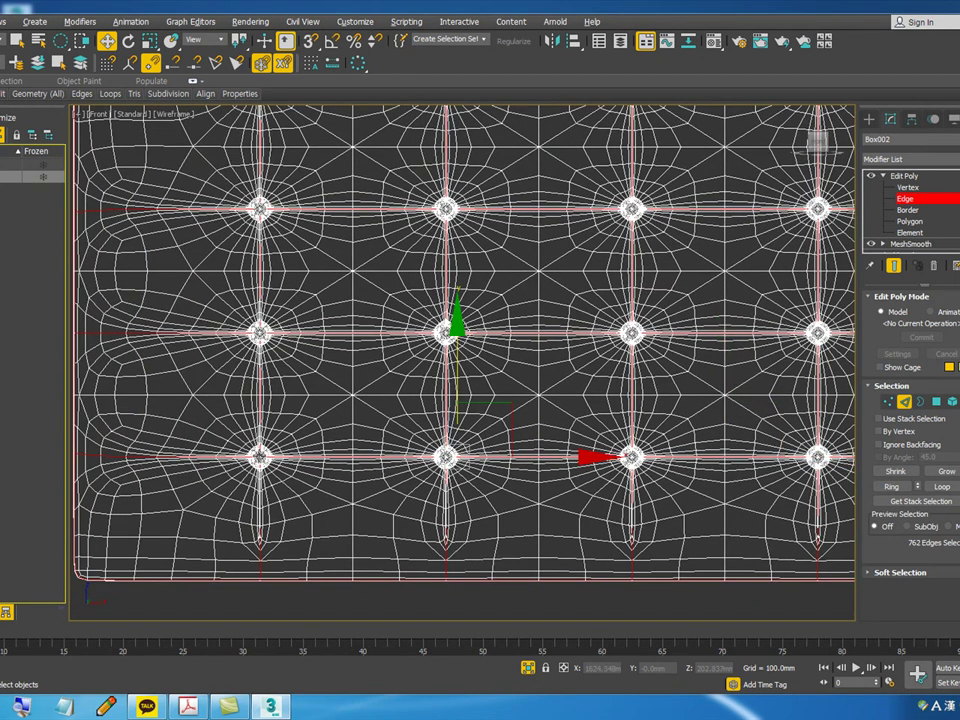
left_click(274, 330, "alt")
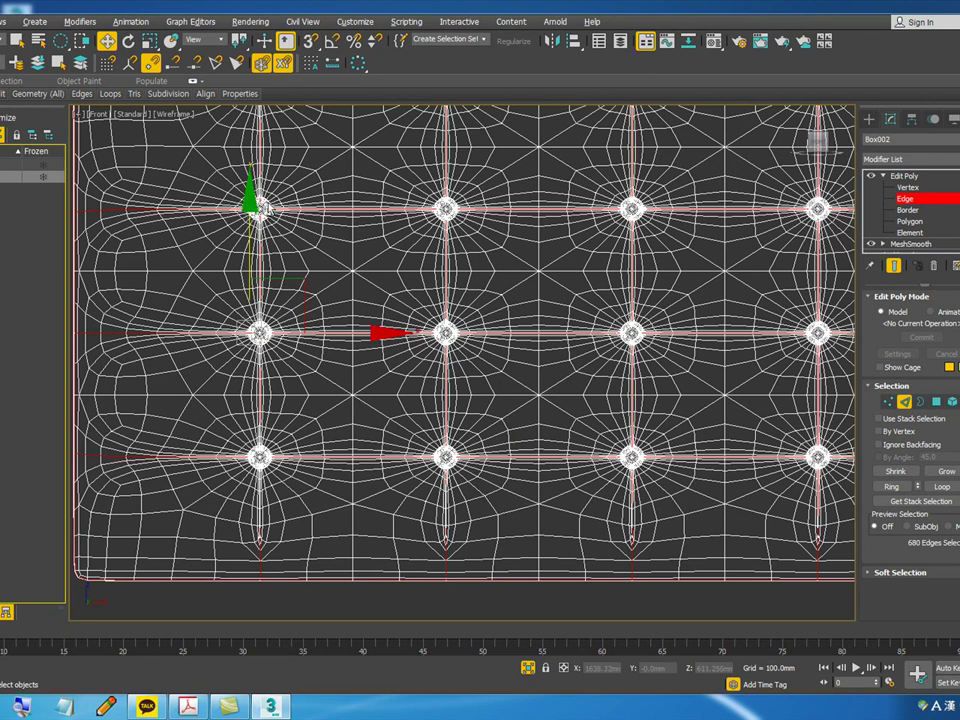
left_click(257, 332, "alt")
left_click(406, 334, "alt")
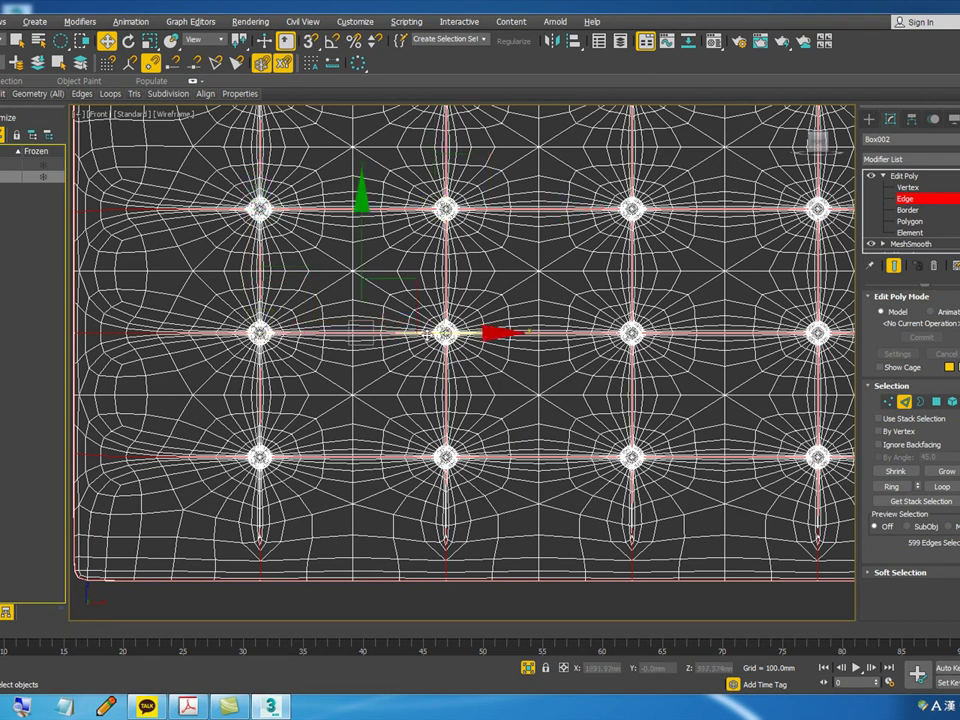
- Save the selected seam edges as selection set 2222, create a linear shape from them, and return to the shaded display
scroll(406, 334, "down", 8)
middle_click_drag(406, 334, 480, 340, "alt")
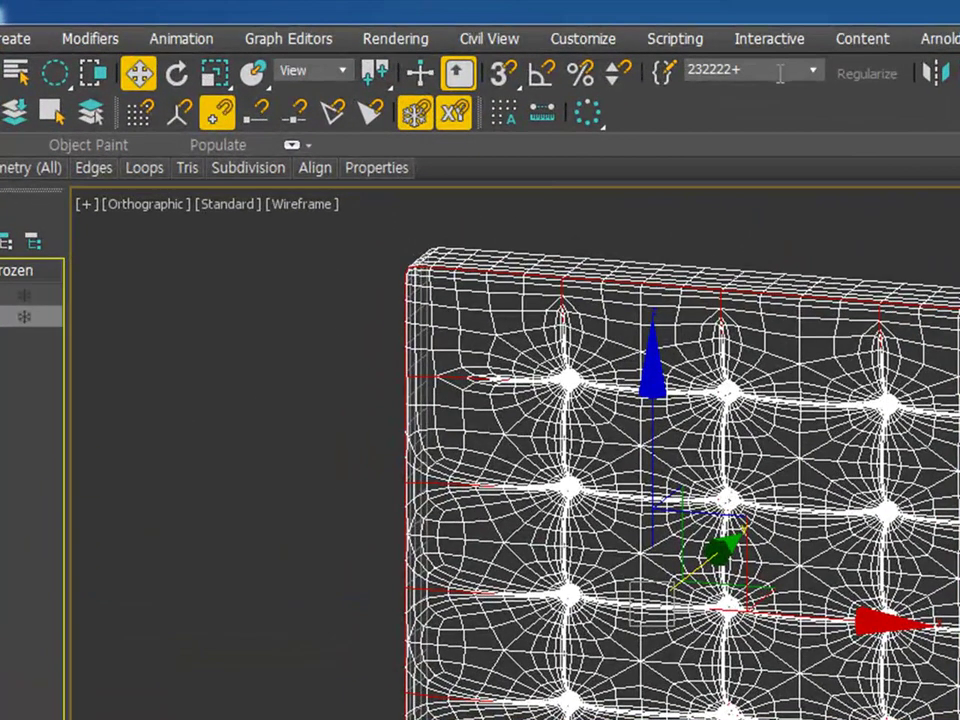
type("222")
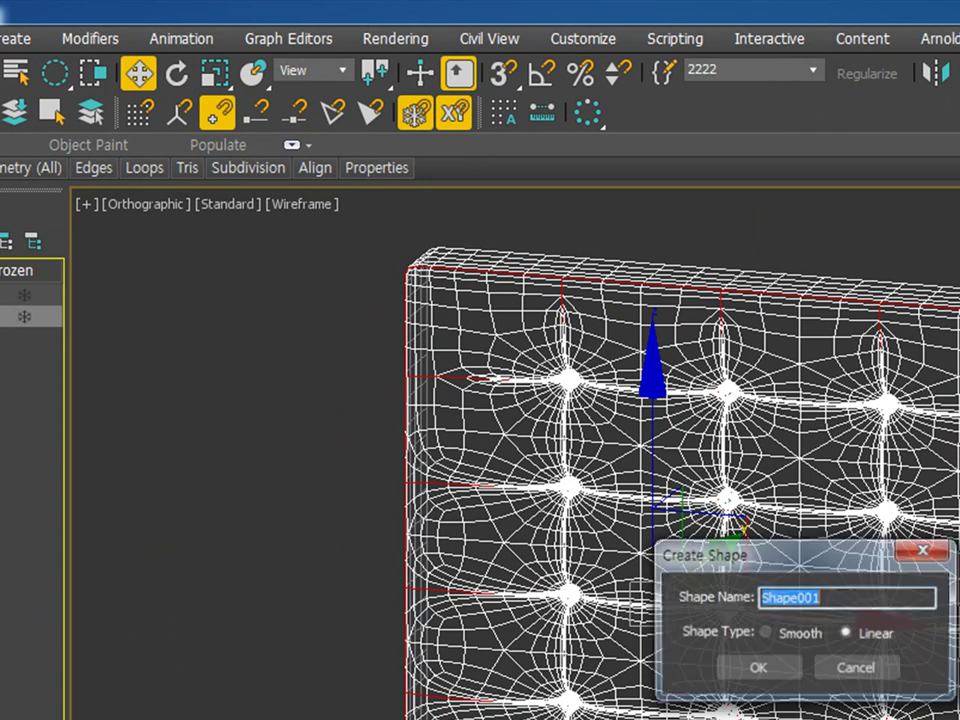
left_click(782, 668)
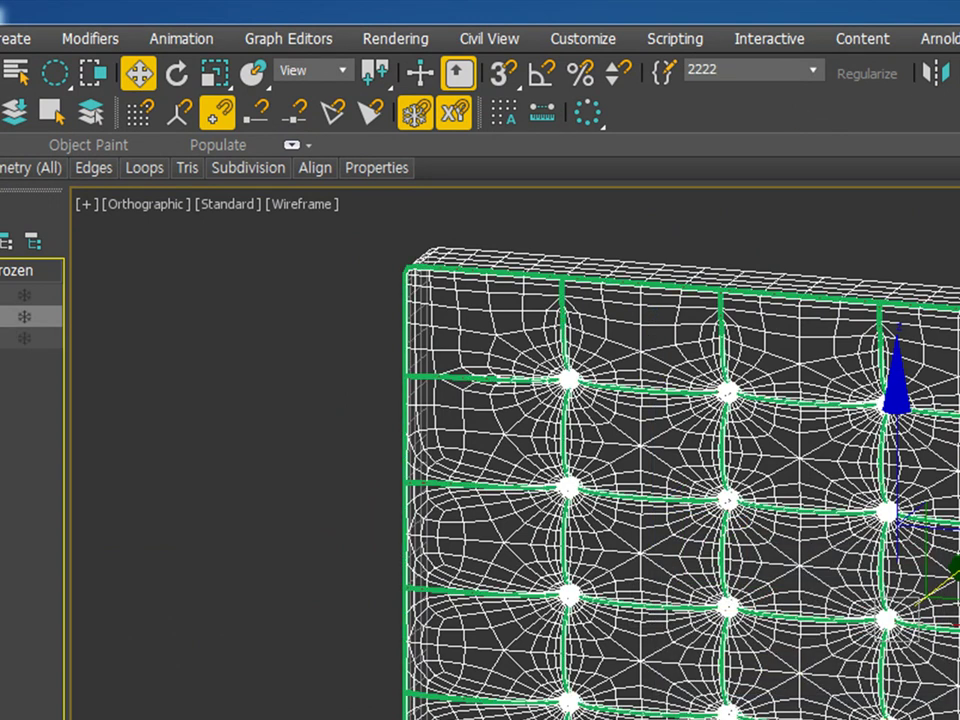
key("2")
left_click(778, 320)
key("F3")
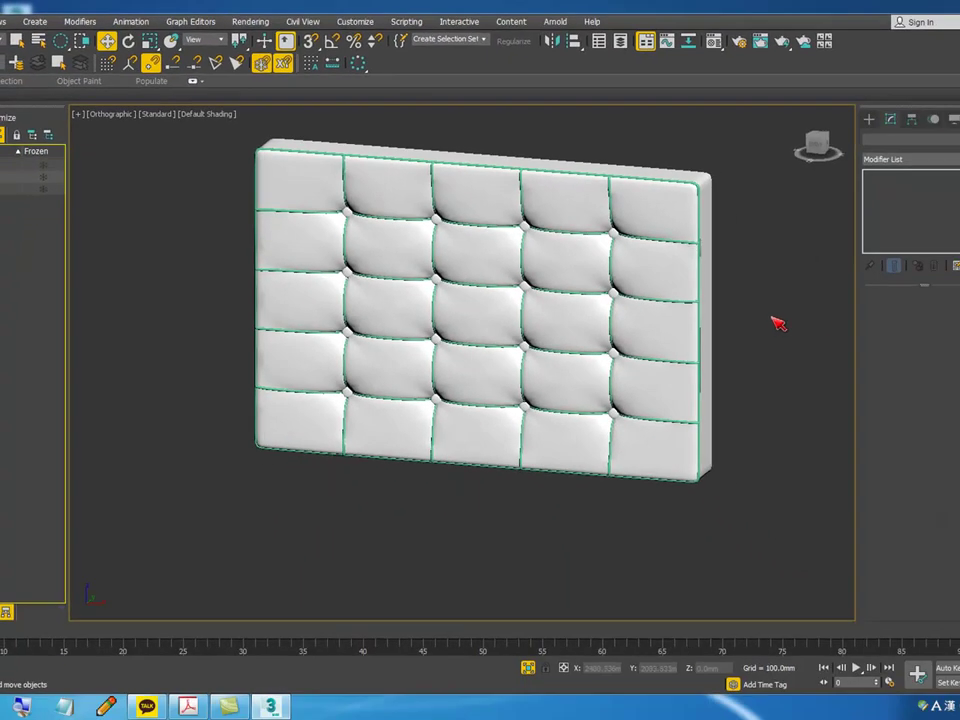
- Assign one light blue object color to both the cushion panel and its seam piping
left_click(654, 391)
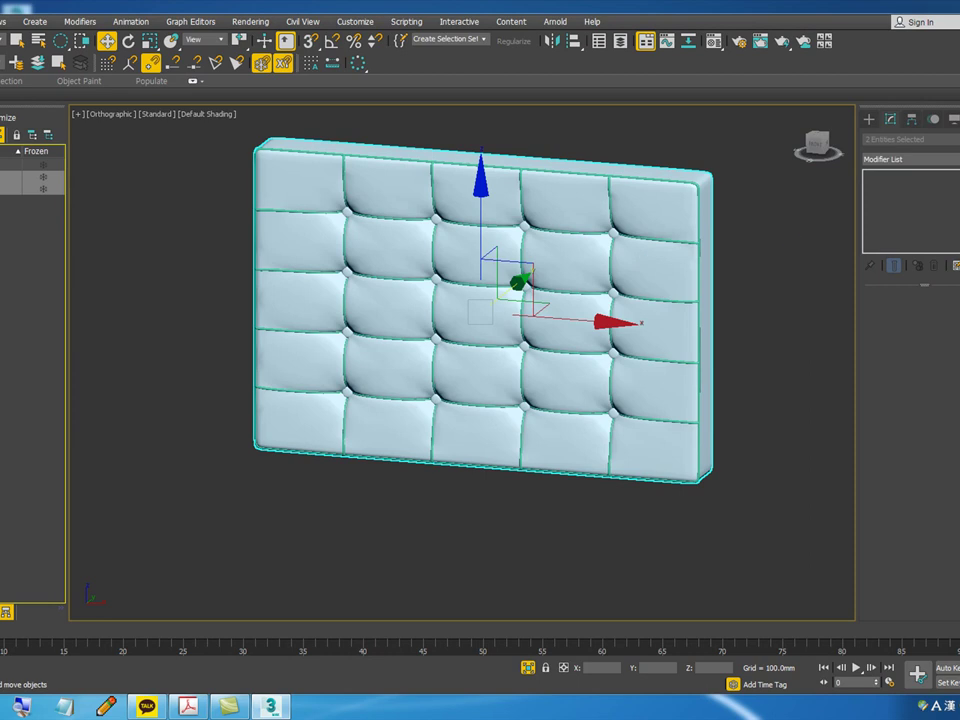
left_click(958, 140)
left_click(516, 299)
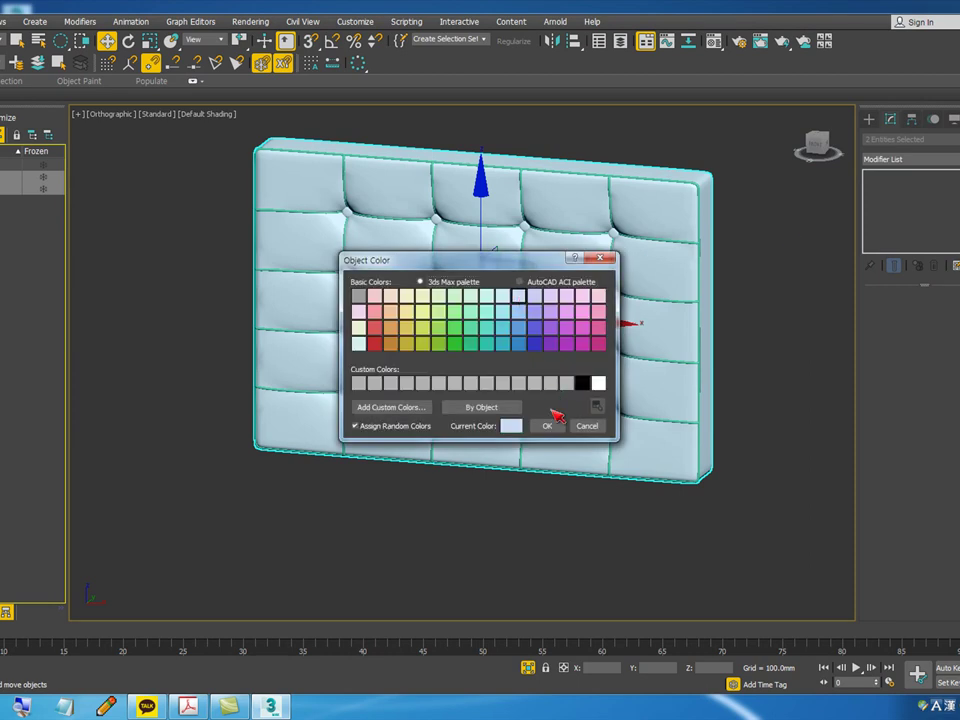
left_click(546, 424)
left_click(737, 397)
- Examine the piped seams and buttons of the cushion panel from an angle and from the front
scroll(629, 386, "up", 2)
scroll(446, 454, "down", 2)
middle_click_drag(446, 454, 394, 366, "alt")
scroll(341, 229, "up", 5)
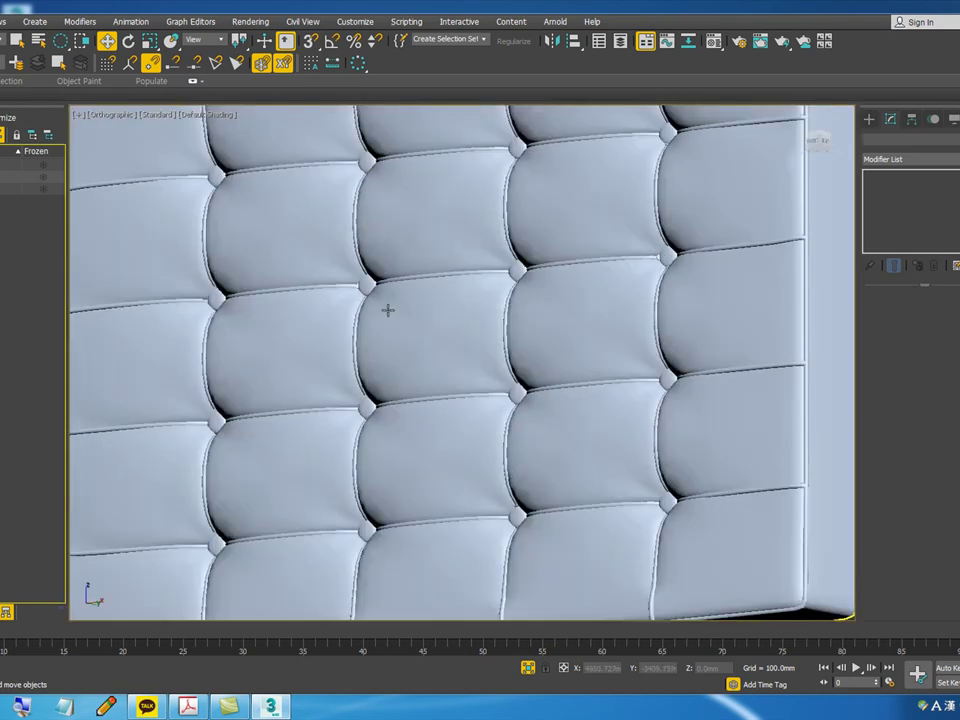
scroll(387, 317, "down", 2)
middle_click_drag(434, 335, 464, 357, "alt")
scroll(466, 360, "down", 1)
middle_click_drag(470, 365, 546, 448)
scroll(548, 457, "down", 1)
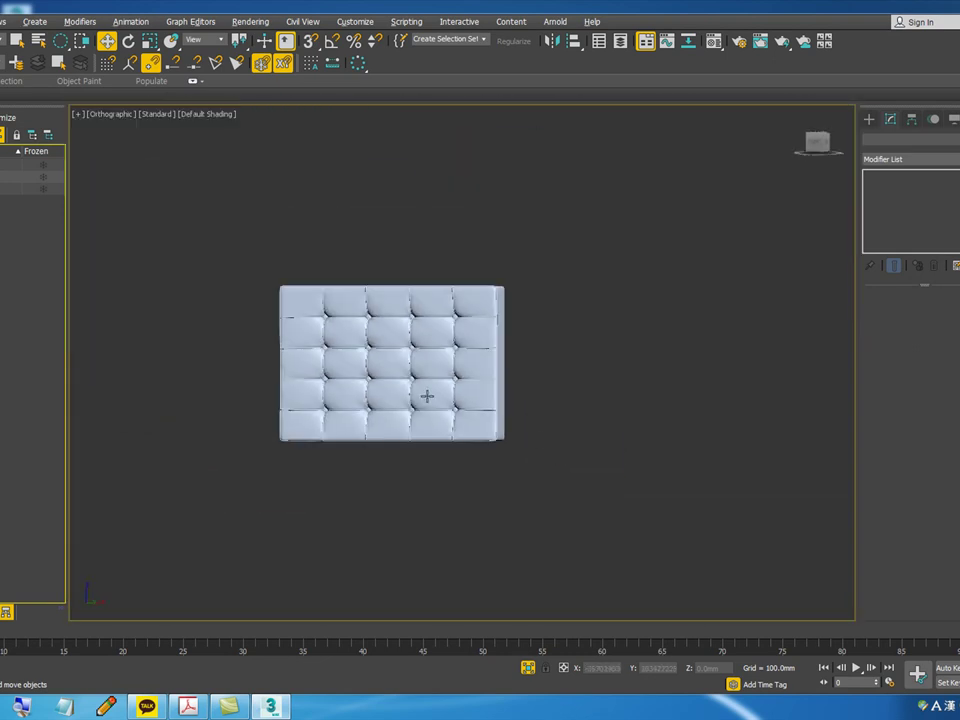
middle_click_drag(427, 396, 437, 388, "alt")
key("f")
key("z")
scroll(393, 320, "up", 3)
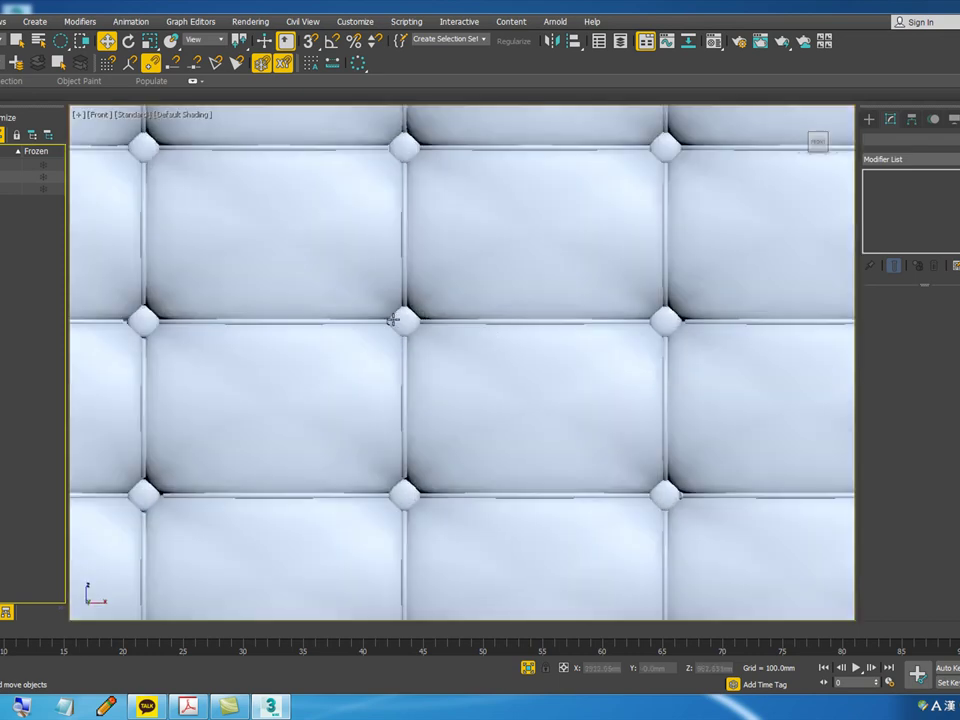
- Create a box beside the cushion panel, about 181 mm long, 1509 mm wide and 935 mm high
scroll(359, 328, "down", 5)
middle_click_drag(521, 350, 443, 341)
left_click(869, 119)
left_click(896, 199)
left_click_drag(426, 415, 705, 437)
middle_click_drag(703, 430, 682, 448, "alt")
right_click(572, 463)
middle_click_drag(596, 439, 583, 461, "alt")
left_click_drag(478, 436, 772, 513)
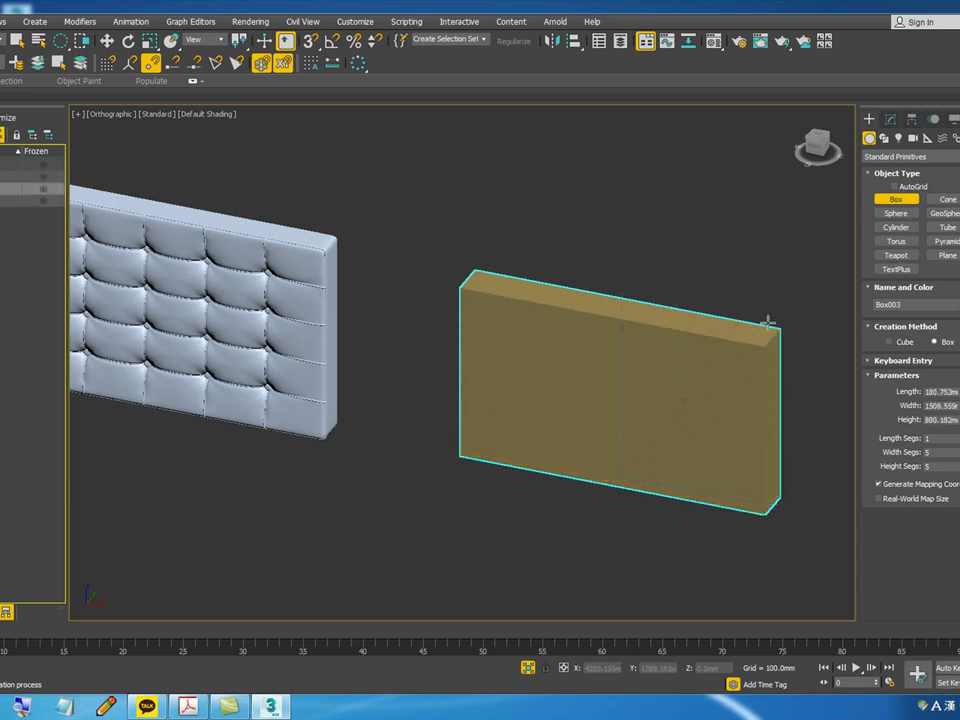
middle_click_drag(768, 311, 680, 327)
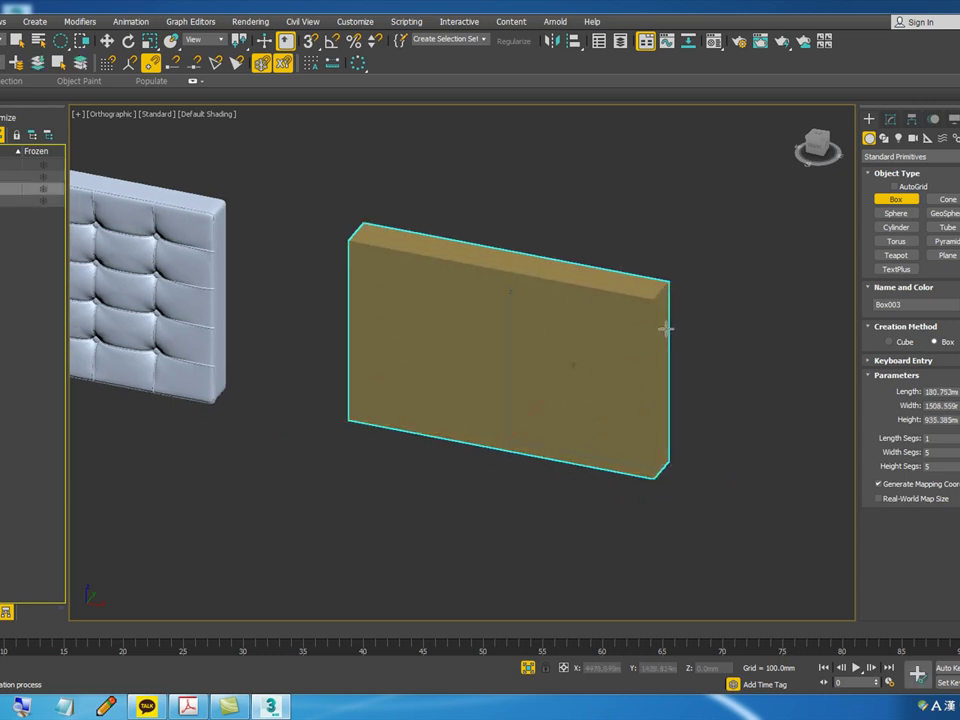
- Set the new box's length to 150 mm, width to 1500 mm and height to 1000 mm
double_click(942, 391)
type("150")
key("Tab")
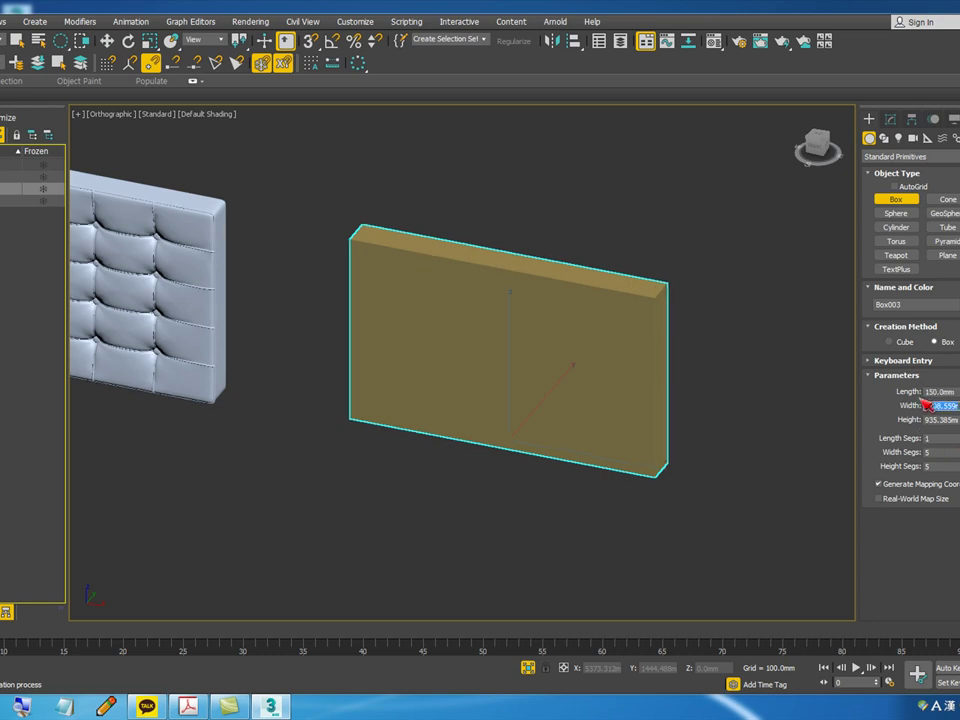
type("1500")
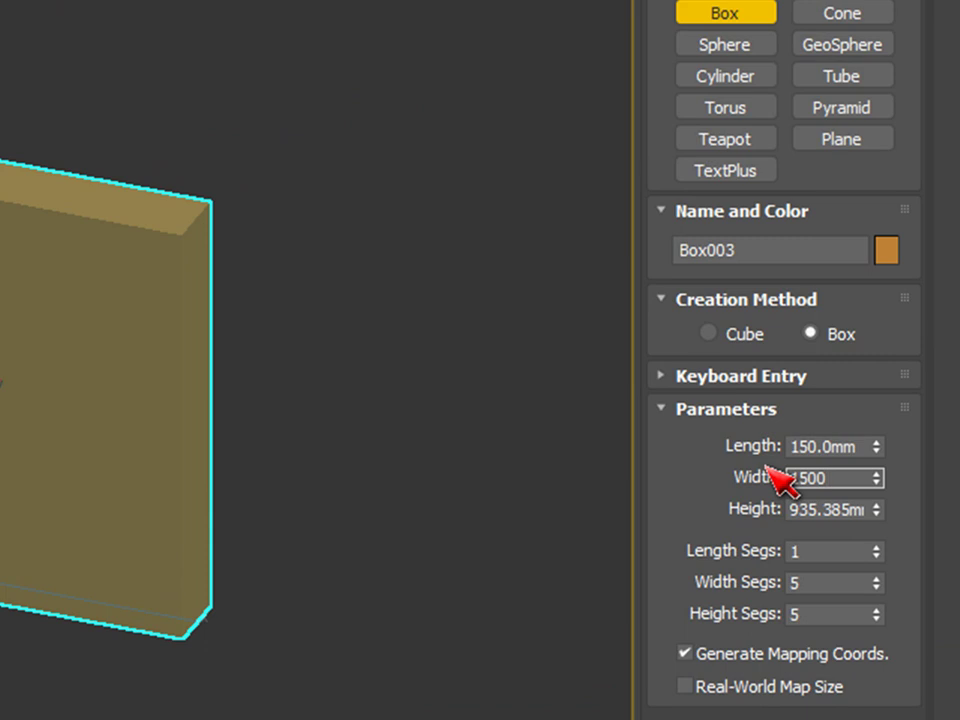
key("Tab")
type("1")
key("Tab")
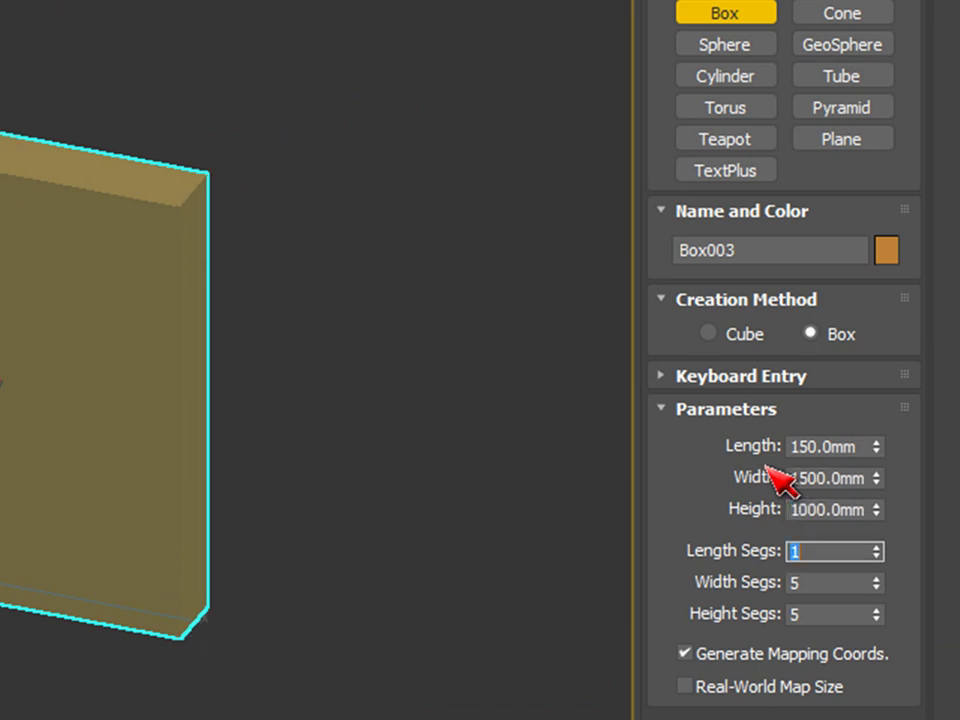
- Show edged faces and divide the box into 10 width segments and 10 height segments
key("F4")
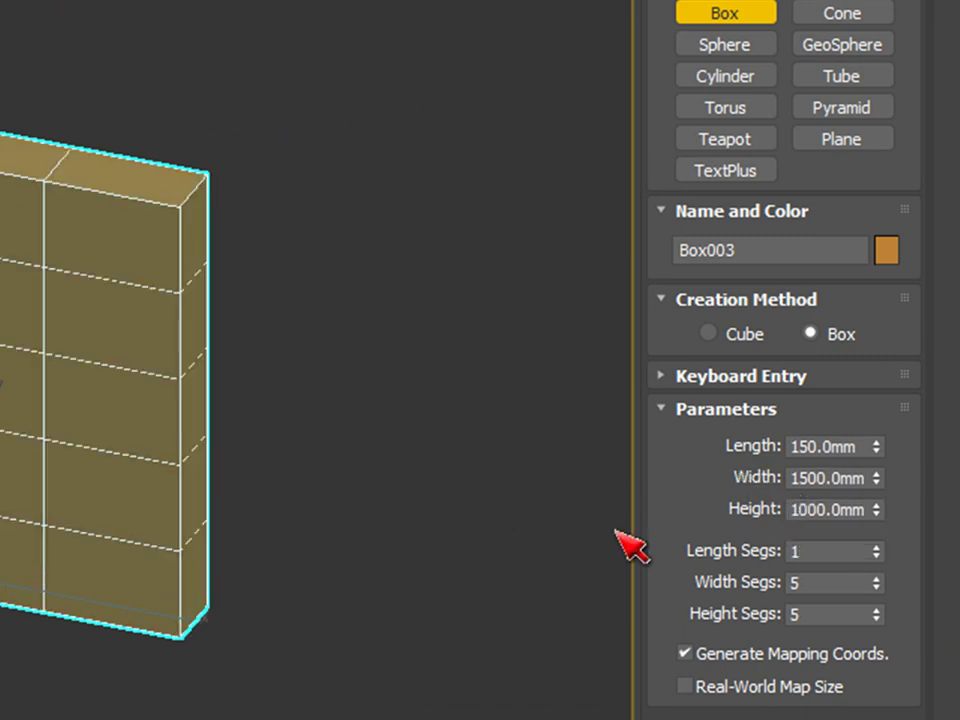
double_click(840, 585)
type("10")
key("Tab")
type("10")
key("Return")
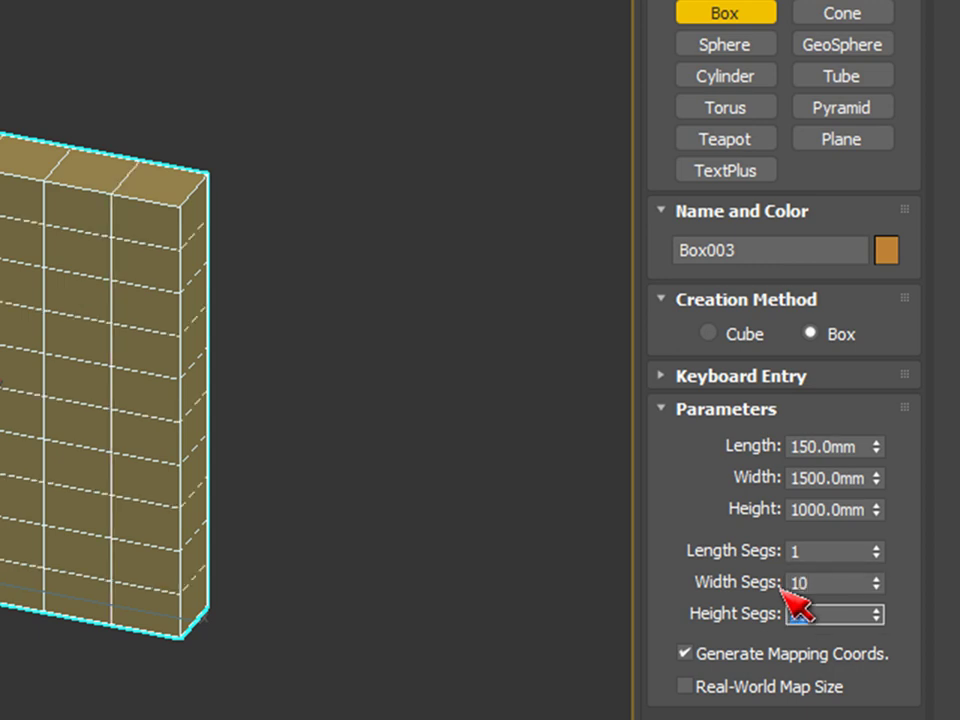
- Convert the segmented box to an Editable Poly
middle_click_drag(330, 568, 242, 499, "alt")
scroll(194, 325, "up", 3)
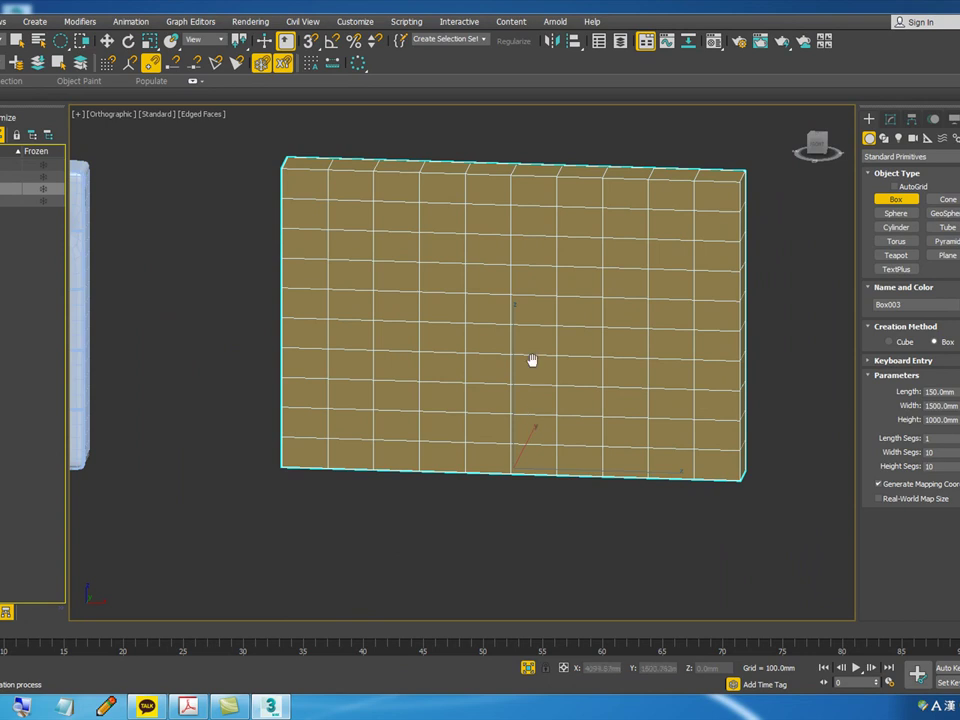
scroll(531, 360, "down", 5)
scroll(630, 399, "up", 3)
mouse_move(734, 402)
middle_mouse_down()
mouse_move(630, 399)
mouse_move(731, 384)
middle_mouse_up()
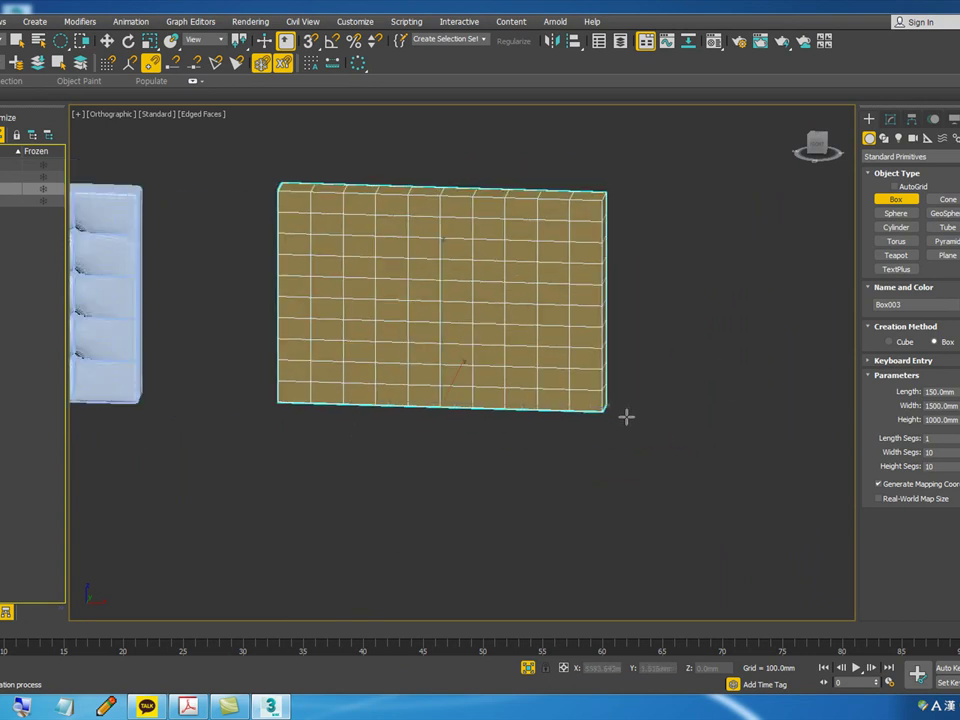
scroll(630, 416, "up", 4)
scroll(615, 412, "down", 5)
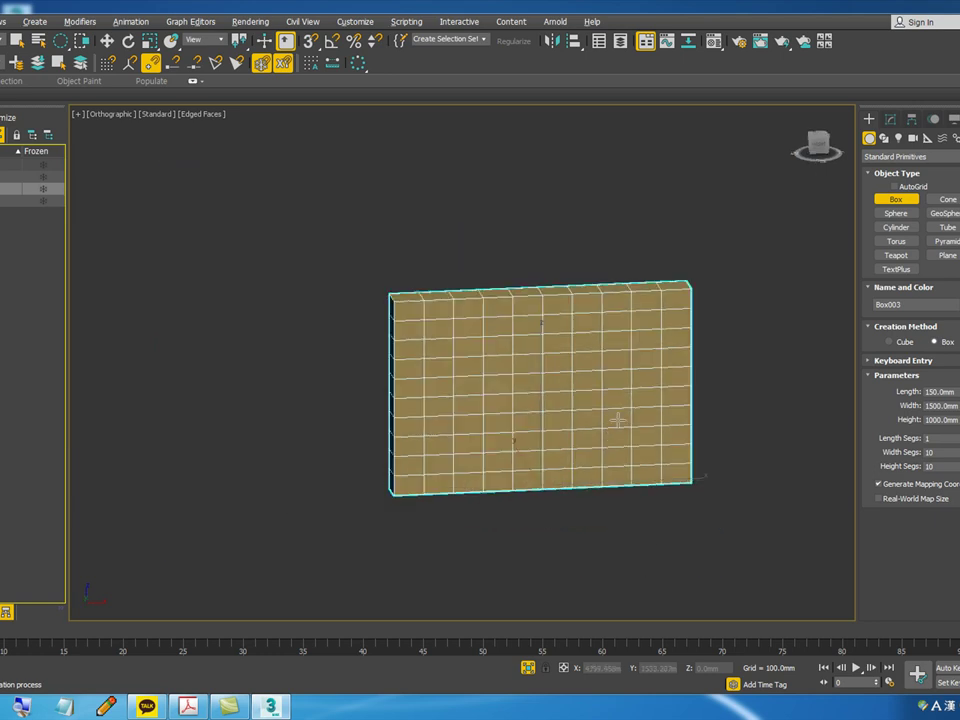
key("w")
right_click(533, 342)
mouse_move(626, 484)
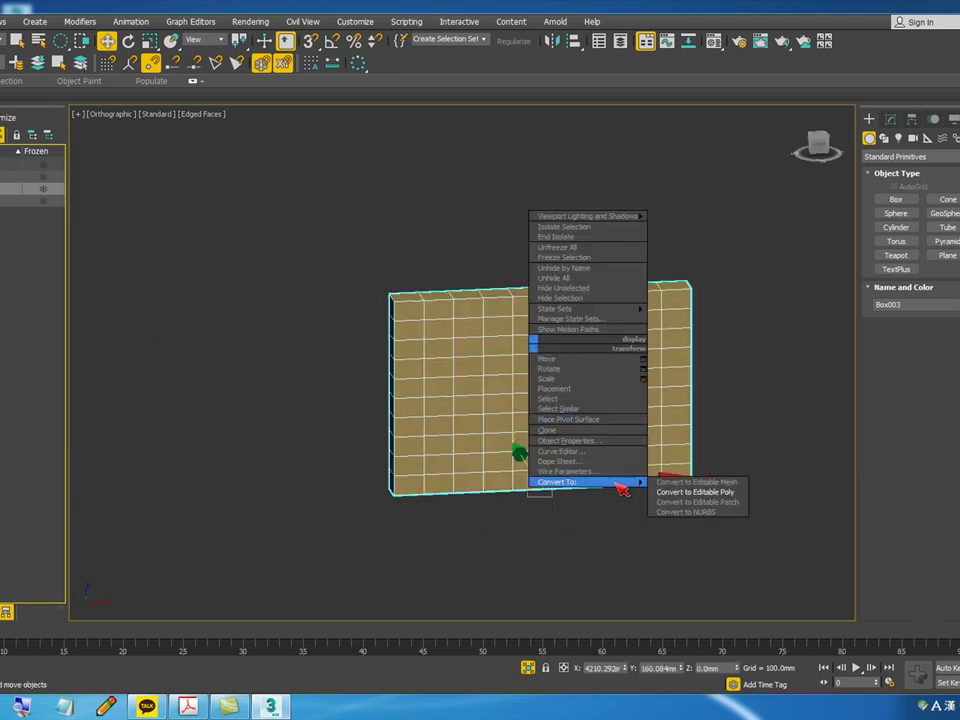
left_click(674, 492)
- Switch to rectangular region selection and delete all polygons on the back side of the box
middle_click_drag(514, 448, 589, 435, "alt")
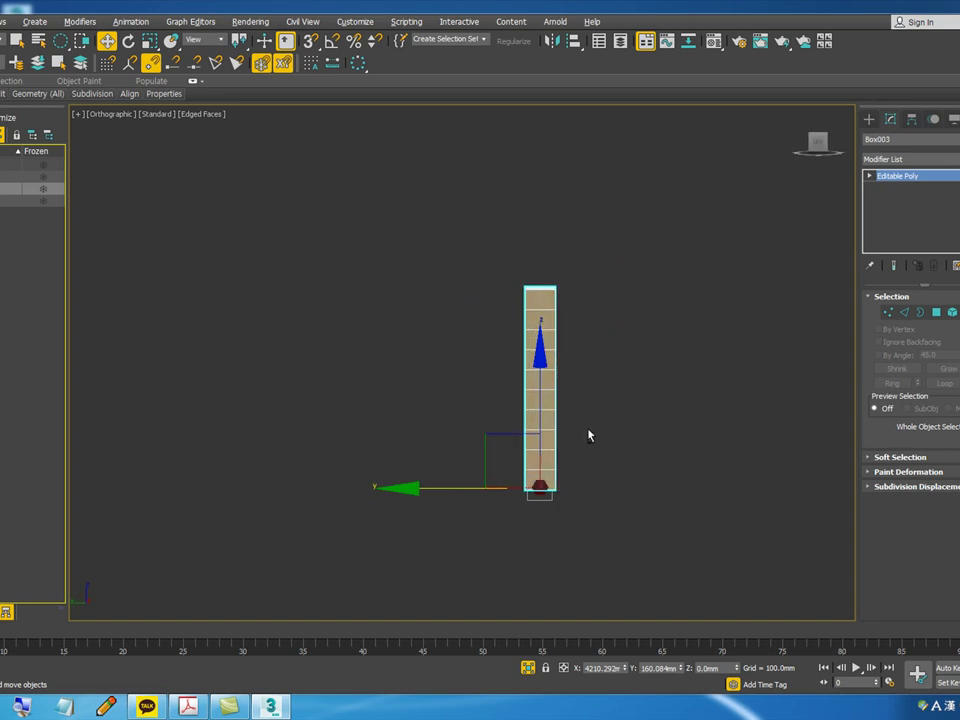
left_click(937, 312)
left_click_drag(476, 240, 510, 462)
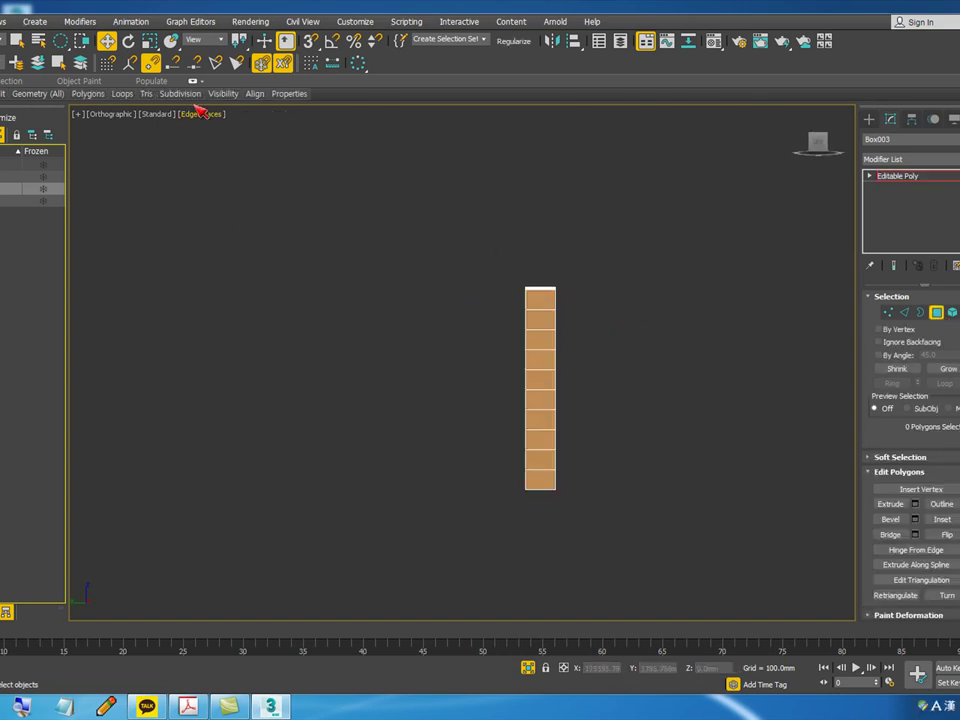
mouse_move(61, 40)
left_mouse_down()
mouse_move(62, 60)
mouse_move(62, 42)
left_mouse_up()
left_click_drag(441, 251, 510, 540)
middle_click_drag(521, 390, 467, 424, "alt")
scroll(467, 424, "down", 5)
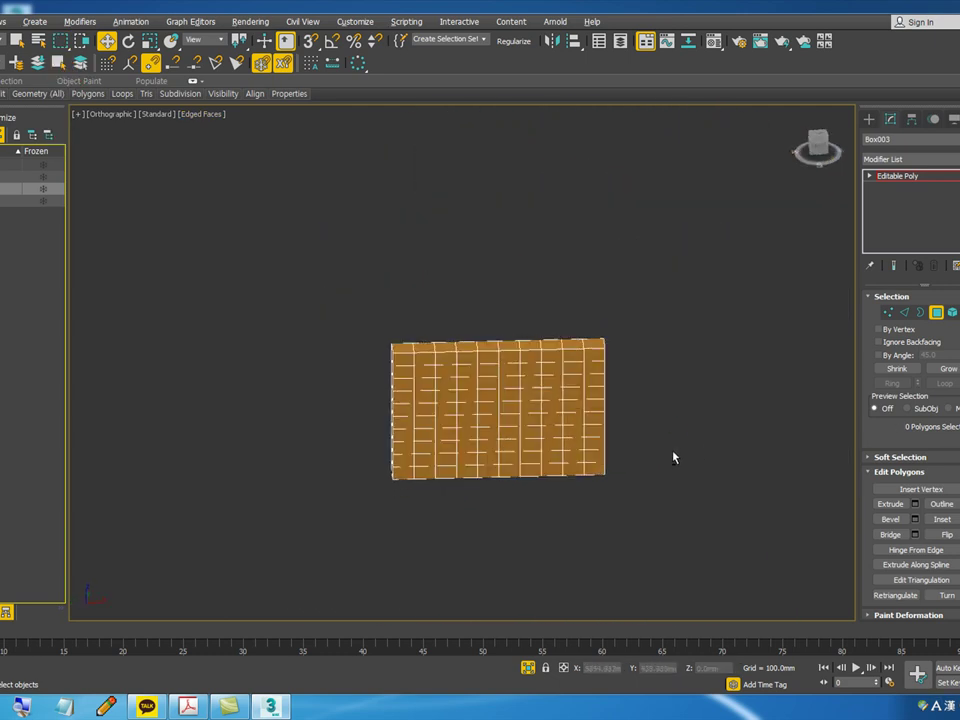
scroll(569, 400, "up", 4)
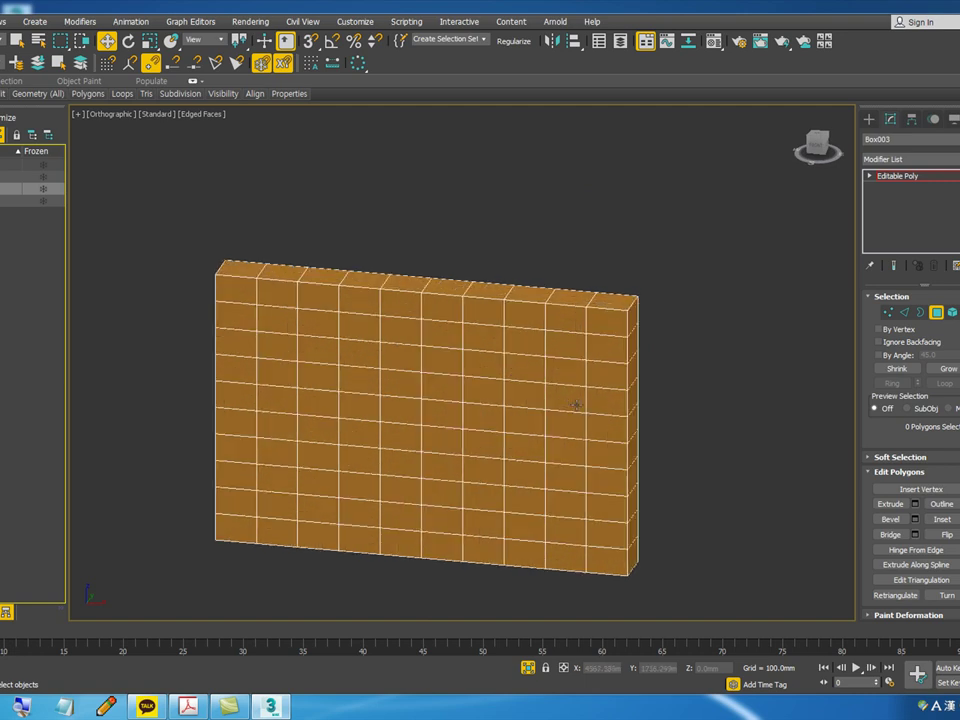
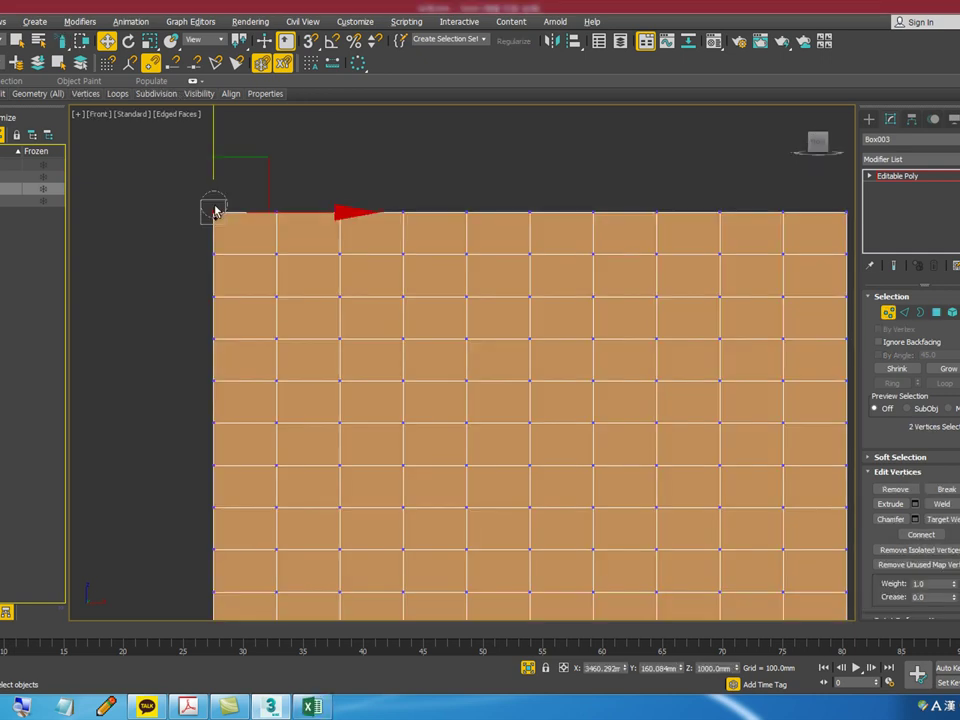
- Select alternating, staggered vertices across the top two rows and the first half of the third and fourth rows
key("q")
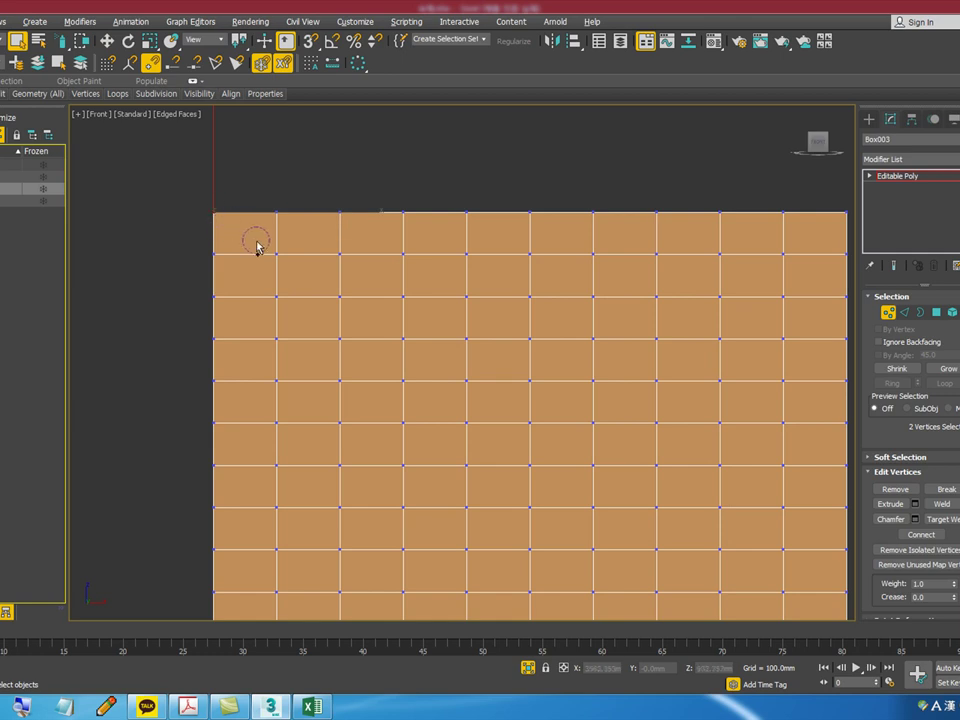
mouse_move(256, 240)
left_mouse_down()
mouse_move(287, 247)
mouse_move(341, 212)
mouse_move(398, 248)
mouse_move(465, 214)
mouse_move(519, 255)
mouse_move(579, 221)
mouse_move(636, 251)
mouse_move(697, 230)
mouse_move(717, 211)
left_mouse_up()
middle_click_drag(701, 225, 633, 224)
mouse_move(701, 246)
left_mouse_down("ctrl")
mouse_move(732, 255)
mouse_move(784, 216)
left_mouse_up("ctrl")
scroll(171, 302, "up", 2)
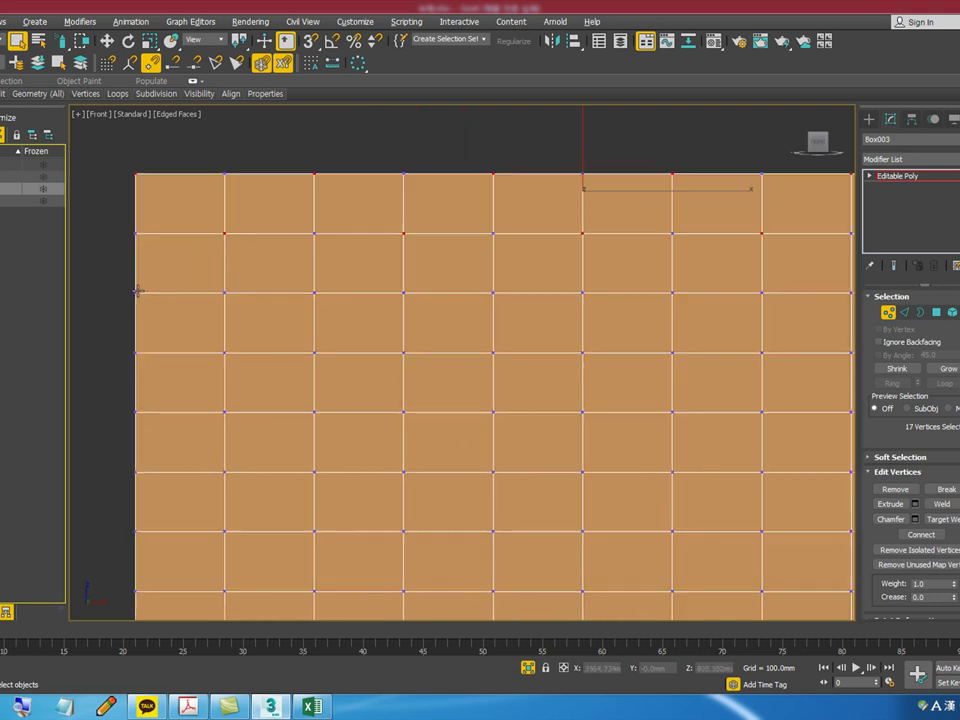
mouse_move(131, 292)
left_mouse_down("ctrl")
mouse_move(201, 345)
mouse_move(300, 302)
mouse_move(403, 352)
mouse_move(495, 306)
mouse_move(587, 362)
left_mouse_up("ctrl")
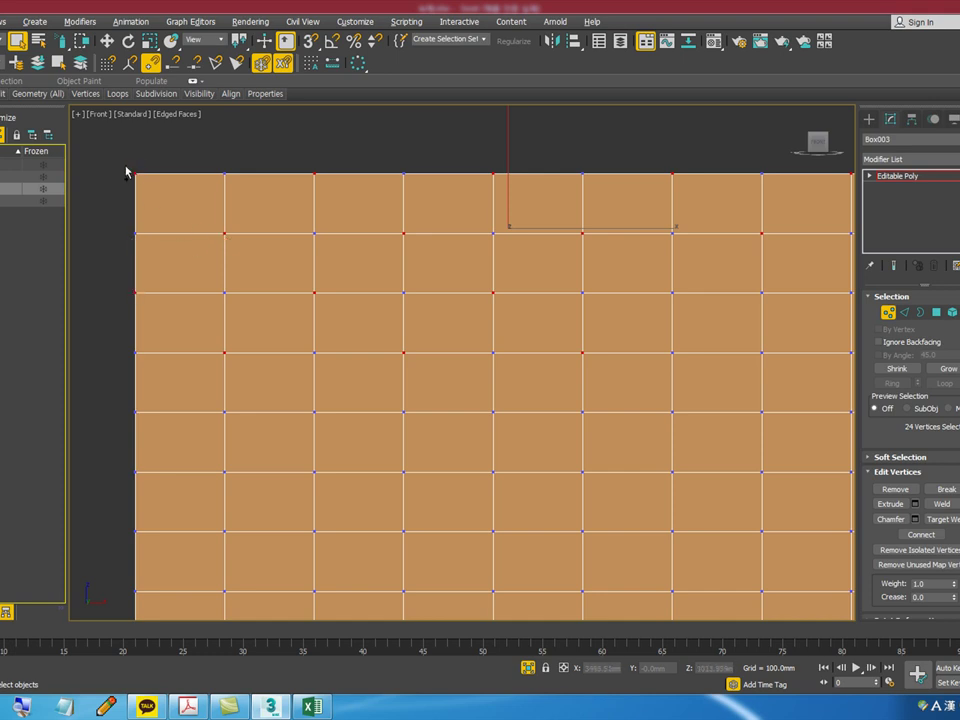
left_click_drag(130, 170, 136, 176)
left_click_drag(217, 166, 233, 181)
left_click_drag(233, 166, 217, 181)
left_click_drag(311, 169, 317, 176)
mouse_move(396, 169)
left_mouse_down()
mouse_move(412, 181)
mouse_move(397, 180)
left_mouse_up()
left_click_drag(124, 227, 140, 243)
left_click_drag(139, 227, 122, 243)
mouse_move(222, 228)
left_mouse_down()
mouse_move(216, 240)
mouse_move(233, 240)
left_mouse_up()
key("Escape")
- Add the remaining alternating vertices of the third and fourth rows to the selection
middle_click_drag(476, 308, 425, 305)
left_click(620, 291, "ctrl")
left_click(710, 350, "ctrl")
left_click(799, 291, "ctrl")
middle_click_drag(798, 322, 575, 301)
left_click(678, 341, "ctrl")
left_click(768, 281, "ctrl")
- Add the alternating, staggered vertices of the fifth and sixth rows to the selection
middle_click_drag(625, 325, 705, 293)
scroll(705, 293, "down", 2)
scroll(341, 342, "up", 1)
middle_click_drag(346, 346, 256, 331)
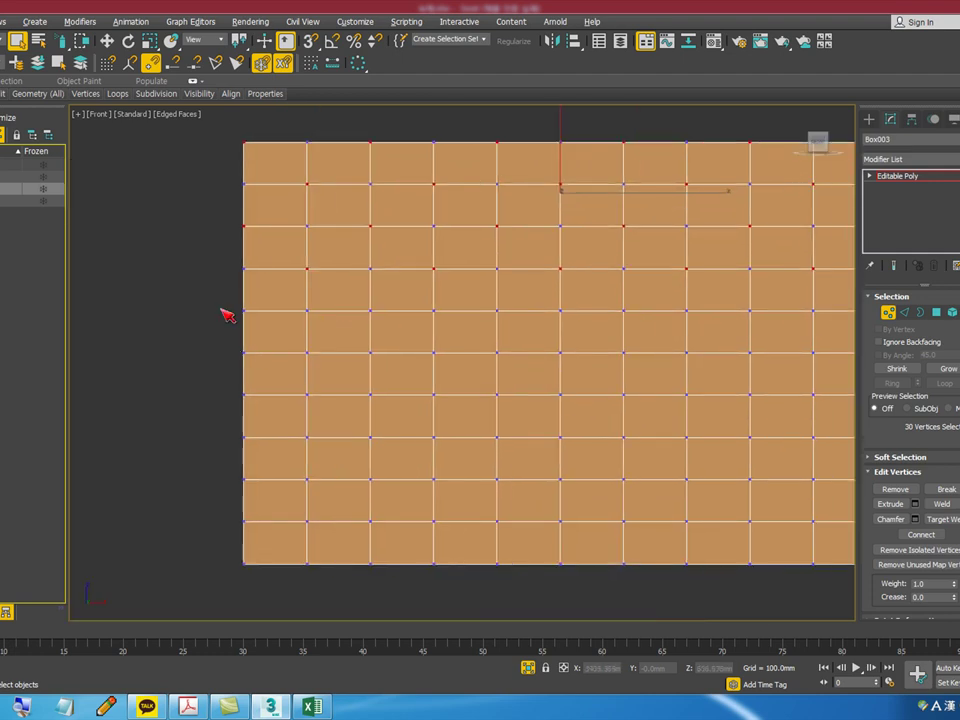
mouse_move(220, 318)
left_mouse_down("ctrl")
mouse_move(244, 311)
mouse_move(326, 349)
mouse_move(381, 321)
mouse_move(470, 341)
mouse_move(525, 332)
mouse_move(681, 351)
mouse_move(786, 326)
mouse_move(810, 358)
left_mouse_up("ctrl")
middle_click_drag(810, 358, 660, 343)
- Add the alternating, staggered vertices from the seventh row down to the bottom edge to the selection
middle_click_drag(175, 451, 293, 388)
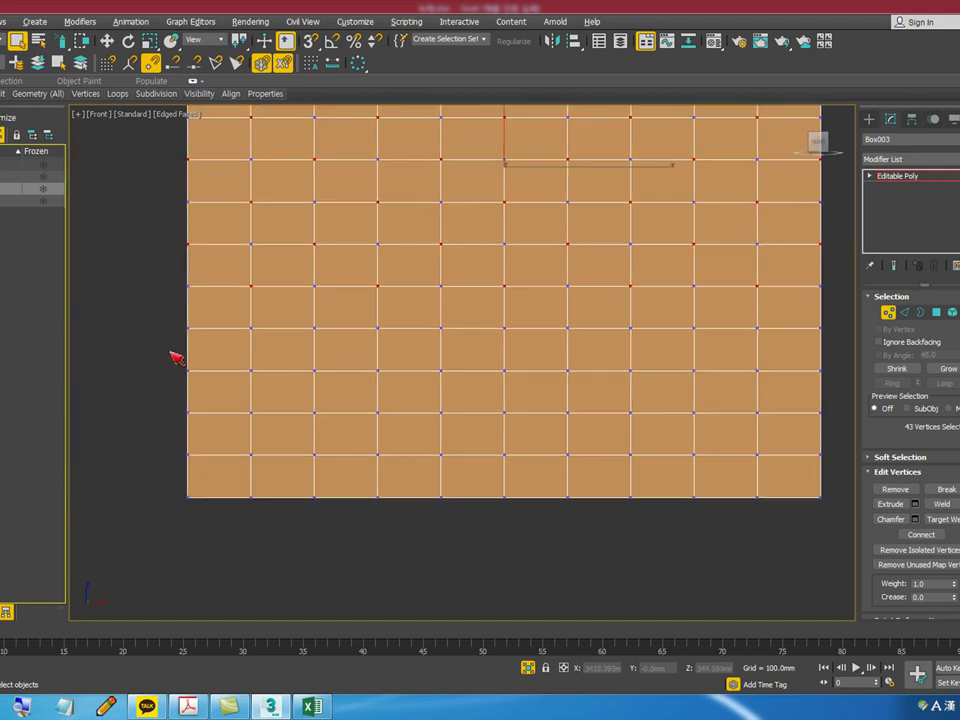
mouse_move(171, 336)
left_mouse_down("ctrl")
mouse_move(266, 362)
mouse_move(328, 346)
mouse_move(246, 455)
mouse_move(279, 444)
mouse_move(356, 446)
mouse_move(441, 424)
mouse_move(513, 453)
mouse_move(585, 431)
mouse_move(621, 444)
mouse_move(688, 426)
mouse_move(766, 457)
mouse_move(835, 414)
left_mouse_up("ctrl")
mouse_move(185, 506)
left_mouse_down("ctrl")
mouse_move(229, 531)
mouse_move(324, 511)
mouse_move(546, 508)
mouse_move(671, 530)
mouse_move(709, 499)
mouse_move(797, 534)
mouse_move(829, 508)
mouse_move(765, 623)
left_mouse_up("ctrl")
middle_click_drag(778, 596, 764, 623)
middle_click_drag(508, 357, 502, 402)
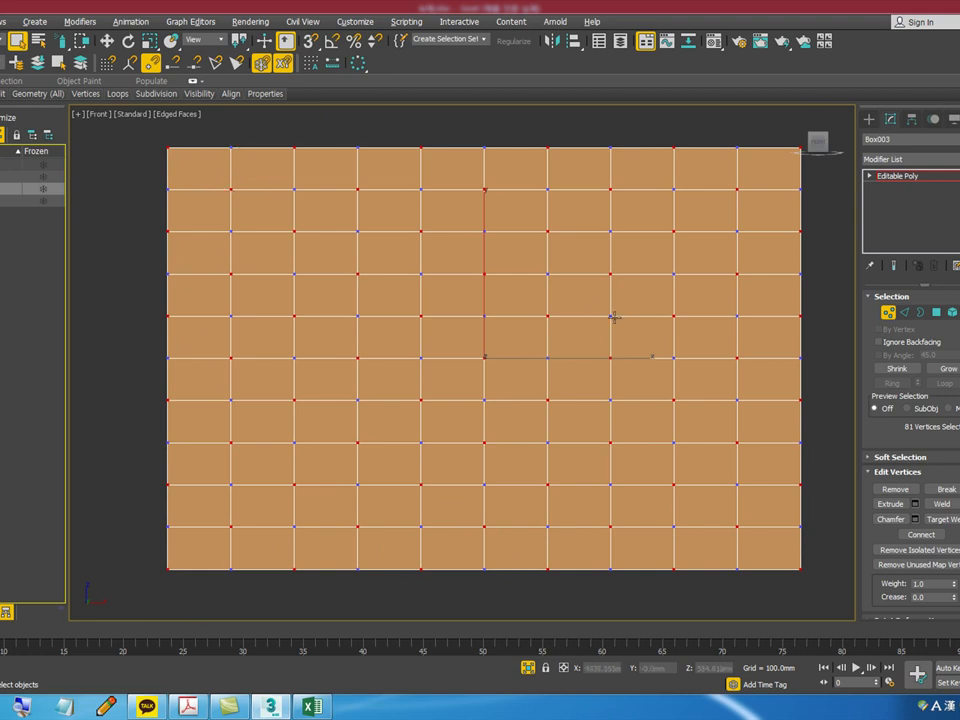
- Connect the selected vertices with diagonal edges to form a diamond pattern across the box face
middle_click_drag(535, 375, 514, 364, "alt")
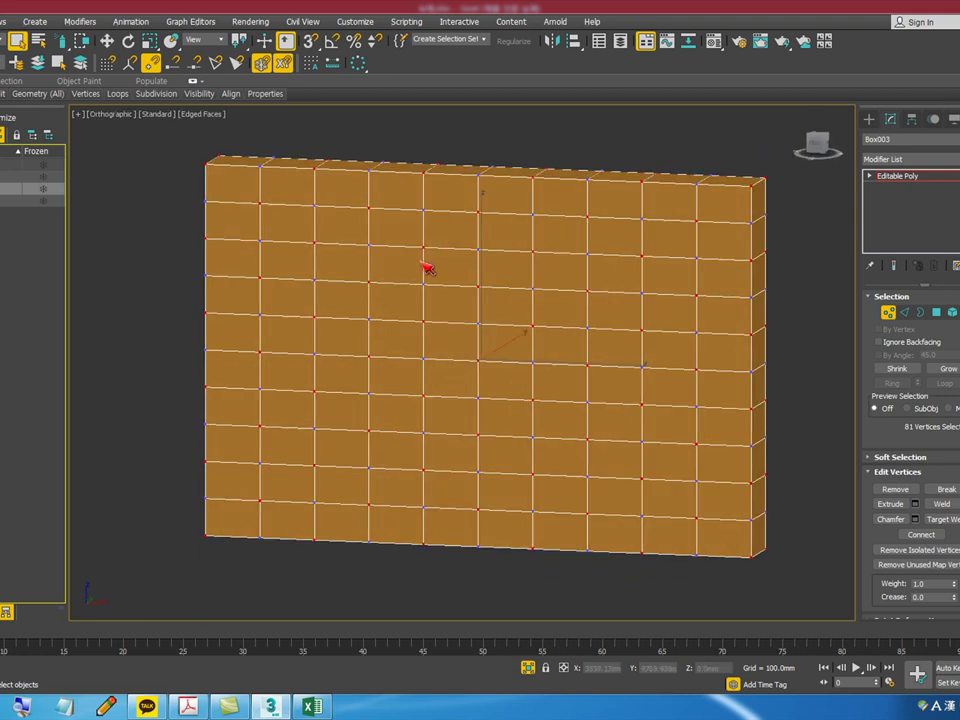
scroll(429, 270, "up", 3)
right_click(389, 260)
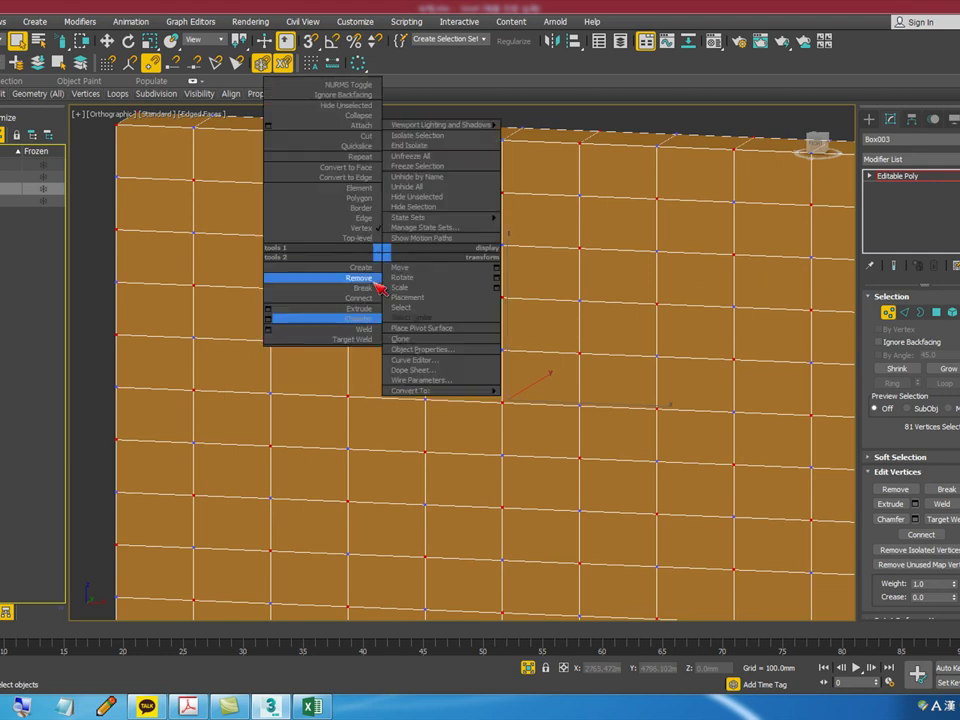
left_click(130, 132)
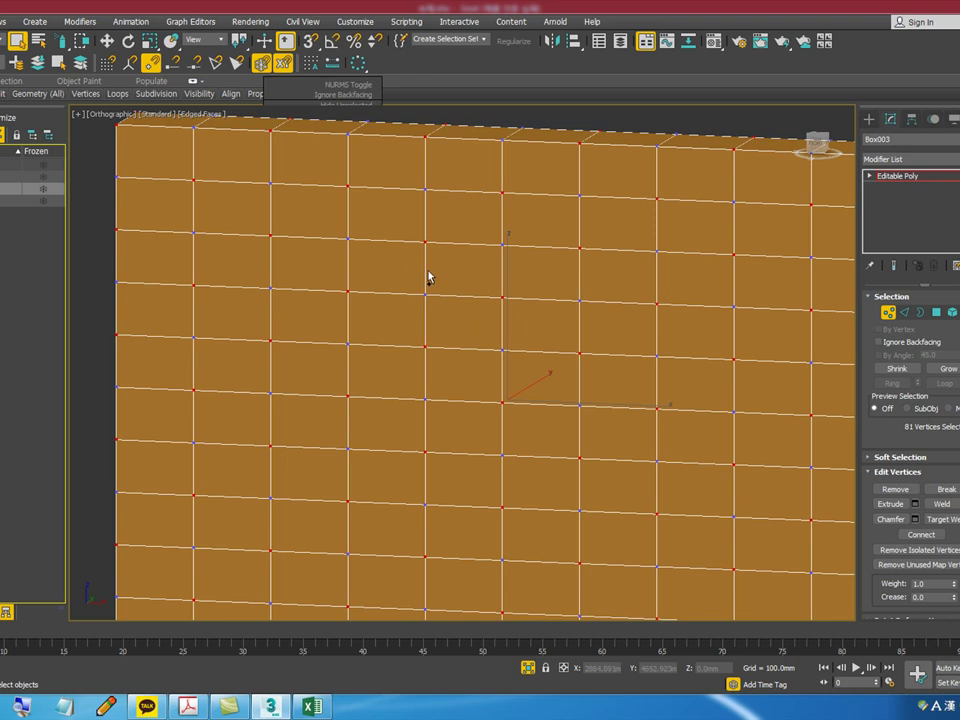
key("ctrl+shift+e")
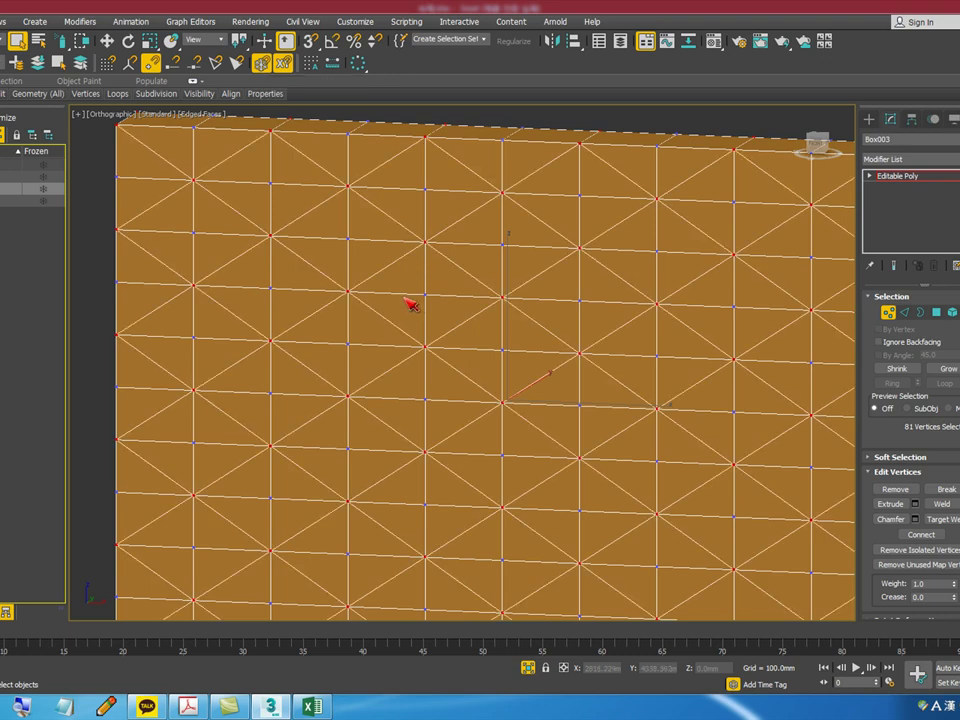
- Remove the vertices along the outer border of the box face from the selection, keeping only the inner diamond-pattern vertices
scroll(366, 291, "down", 6)
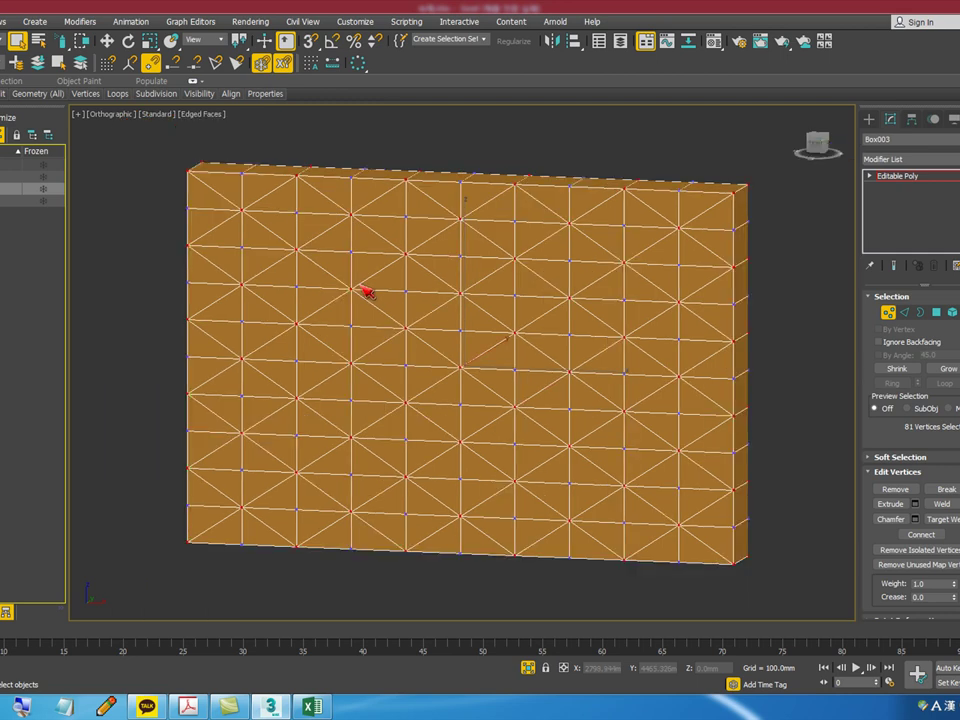
mouse_move(458, 317)
middle_mouse_down("alt")
mouse_move(439, 332)
mouse_move(375, 328)
mouse_move(469, 313)
mouse_move(460, 310)
middle_mouse_up("alt")
scroll(386, 290, "up", 3)
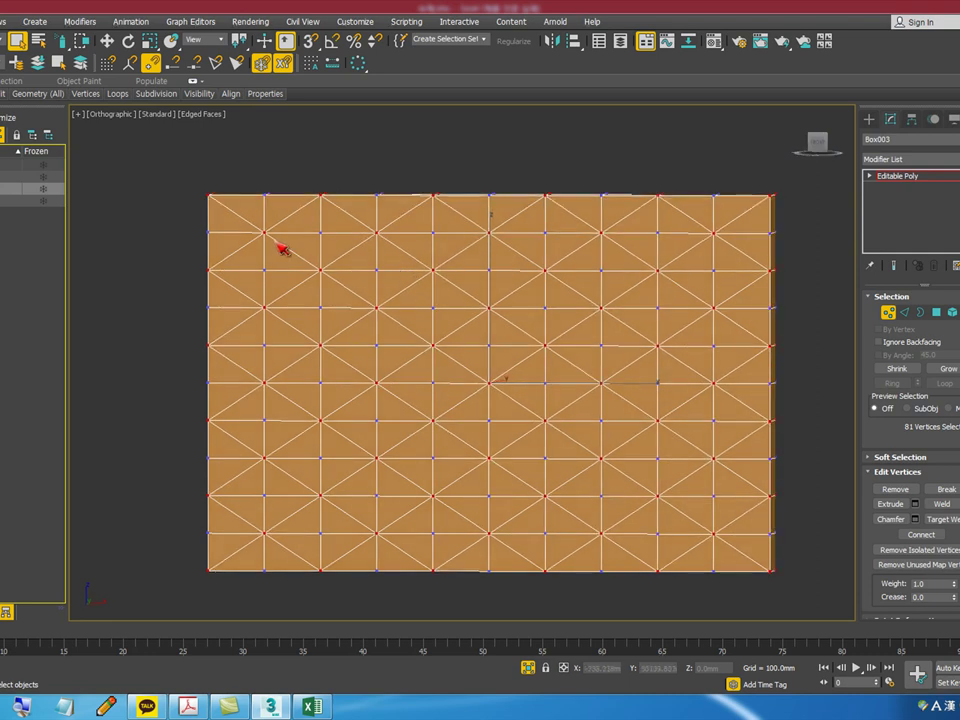
scroll(251, 219, "up", 3)
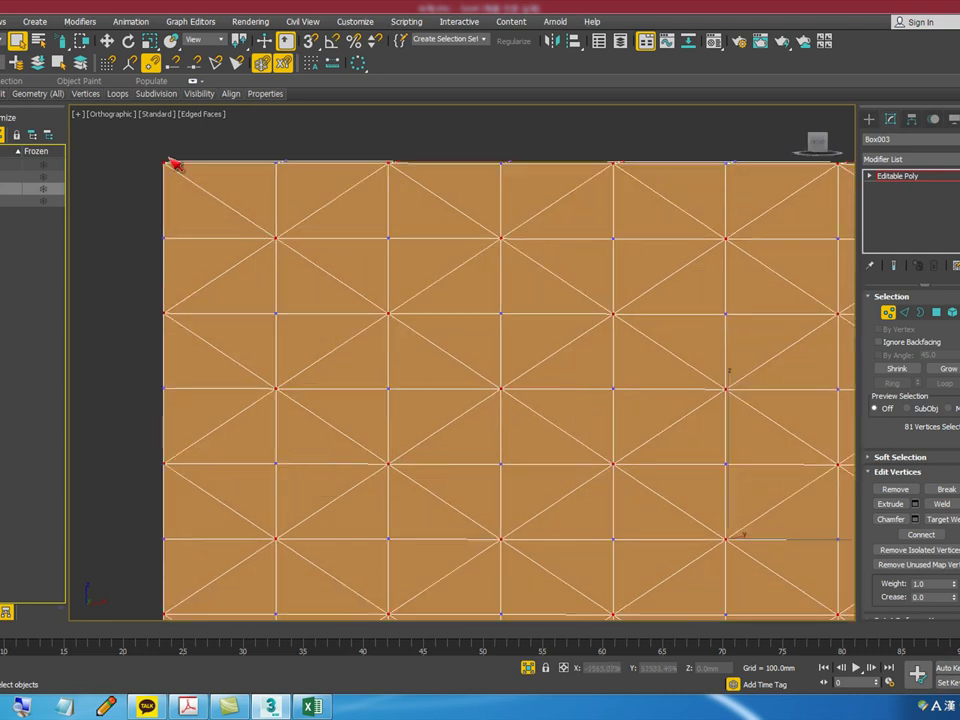
scroll(215, 210, "down", 4)
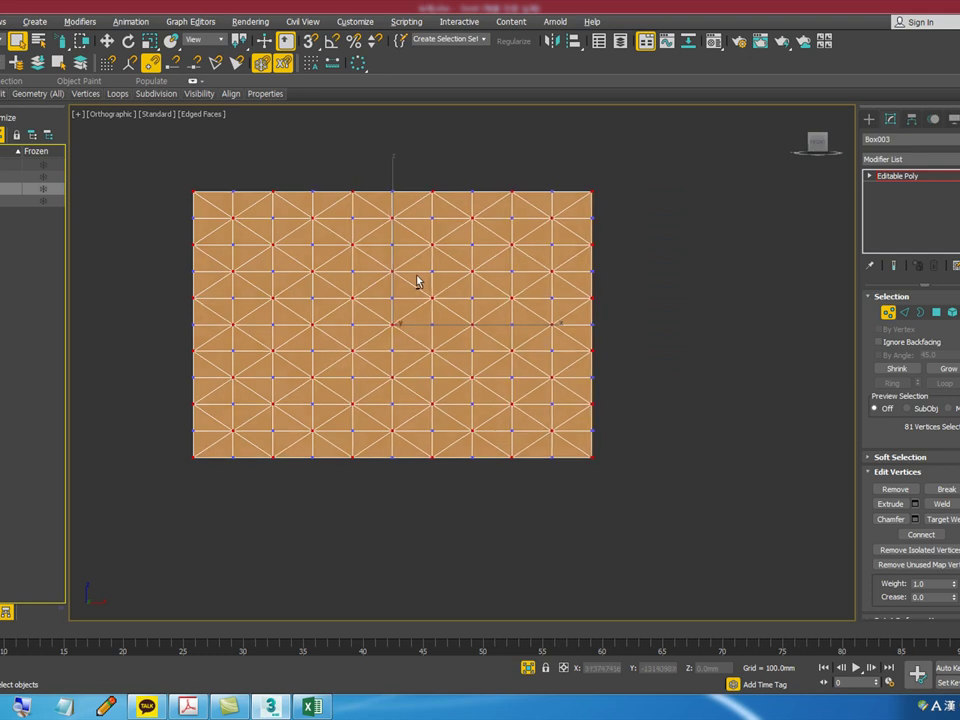
scroll(420, 281, "up", 2)
middle_click_drag(409, 253, 491, 251)
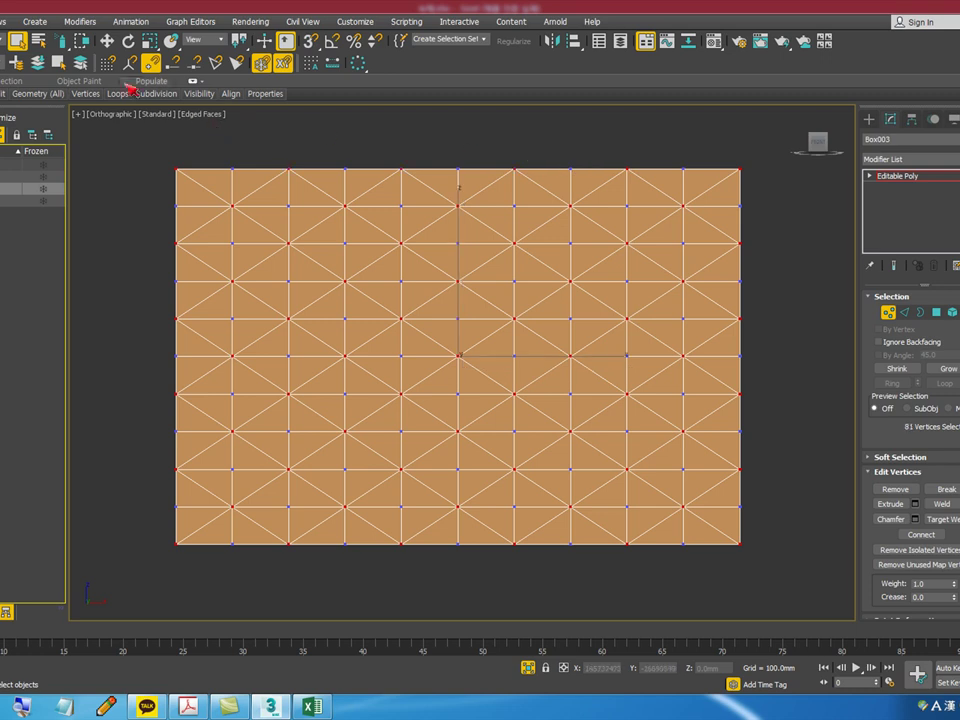
left_click(62, 62)
left_click_drag(153, 143, 787, 555, "alt")
left_click_drag(139, 525, 752, 548, "alt")
left_click_drag(126, 137, 184, 596, "alt")
- Extrude the selected inner vertices with a height of -70 mm and a base width of 30 mm to form the tufting holes
middle_click_drag(321, 482, 349, 476, "alt")
scroll(243, 213, "up", 10)
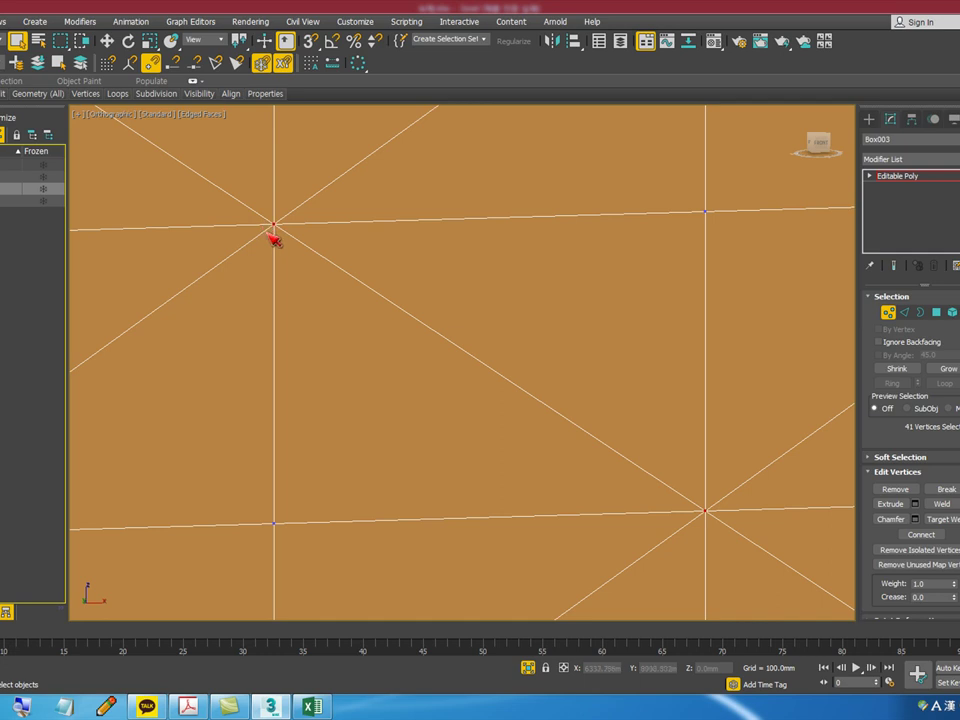
scroll(278, 231, "down", 5)
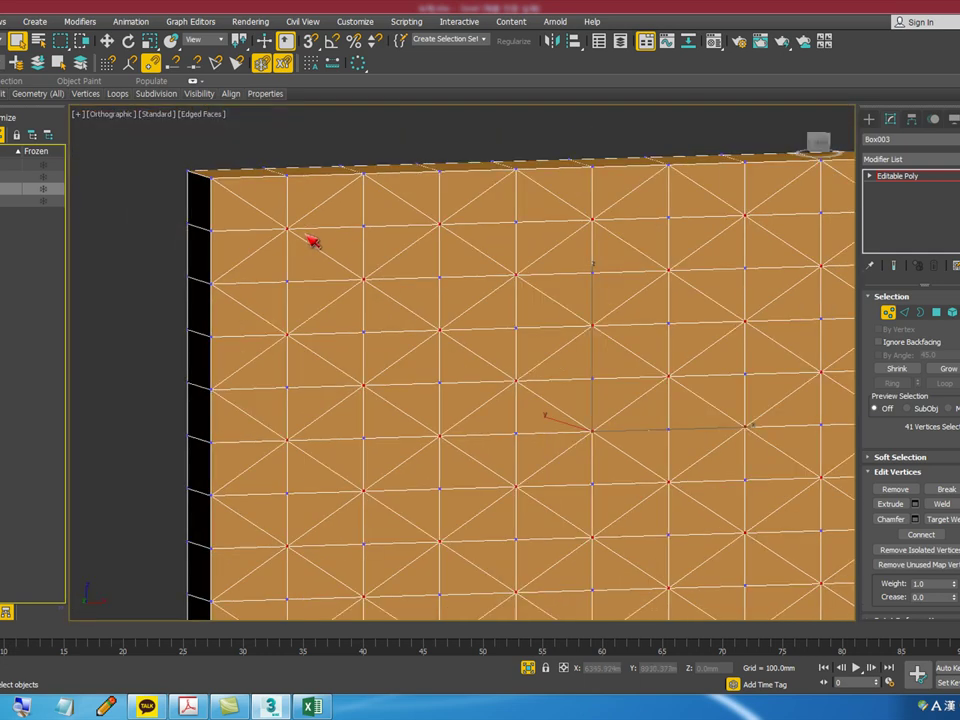
scroll(306, 237, "up", 8)
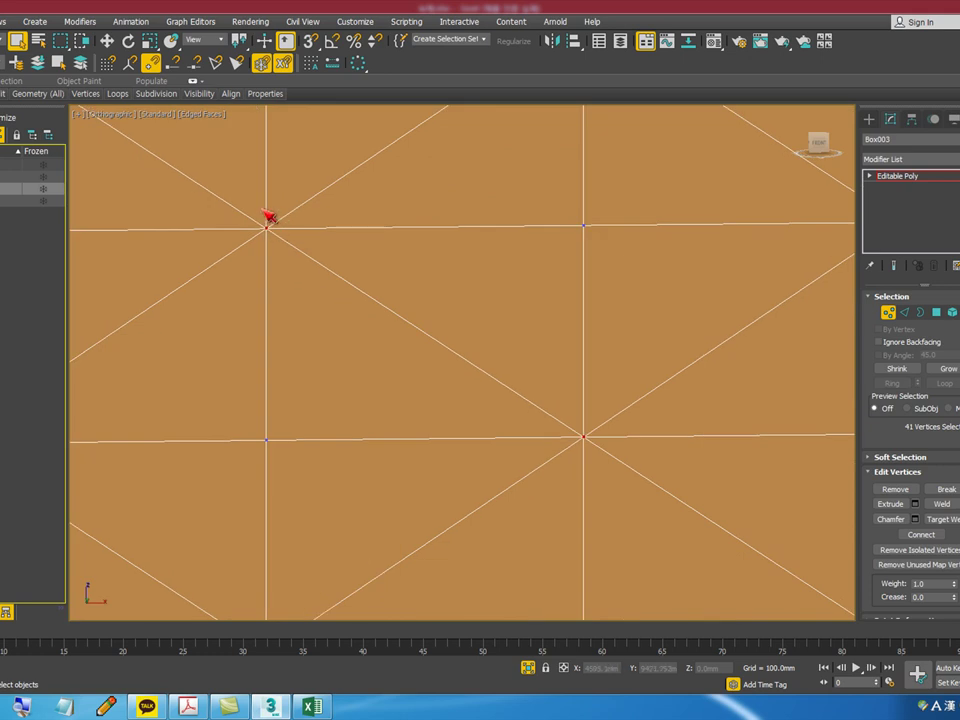
scroll(281, 216, "down", 6)
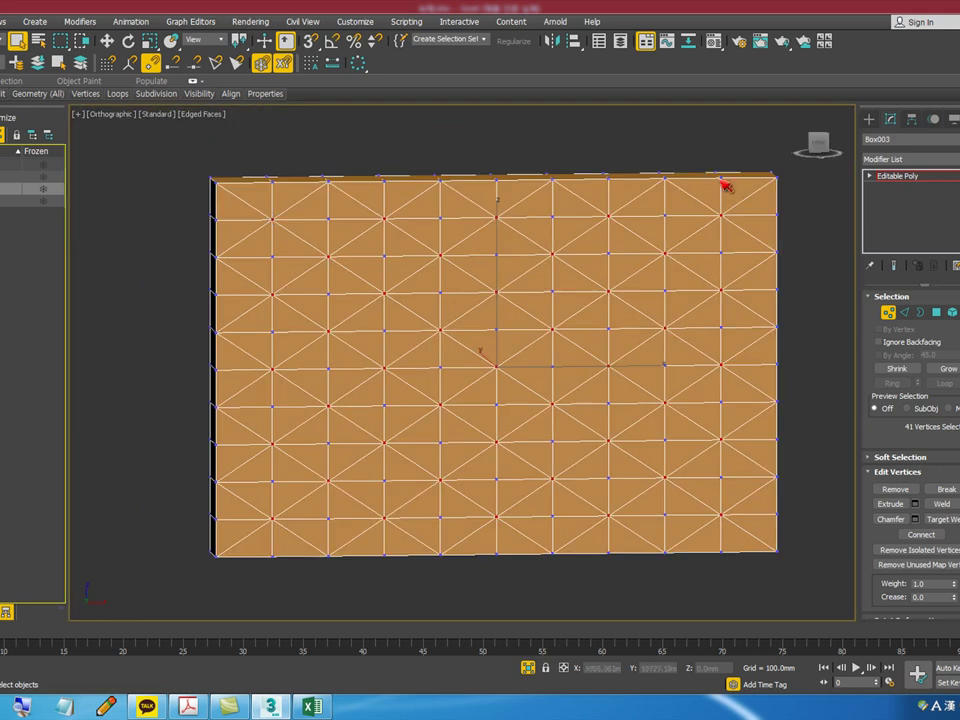
scroll(270, 232, "up", 3)
right_click(276, 201)
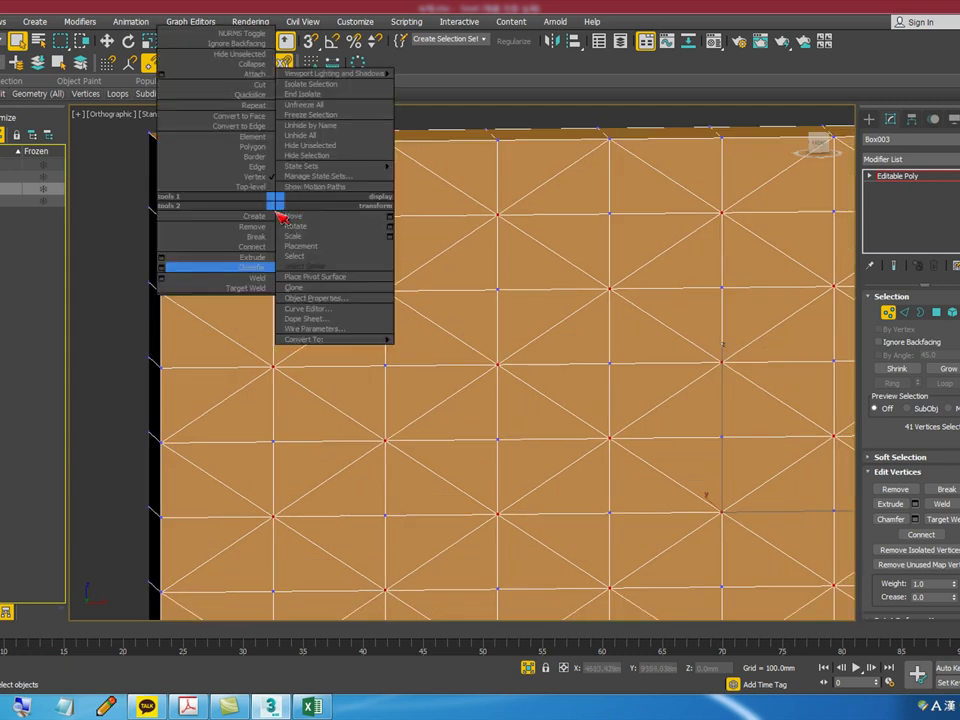
left_click(161, 258)
left_click_drag(305, 251, 278, 252)
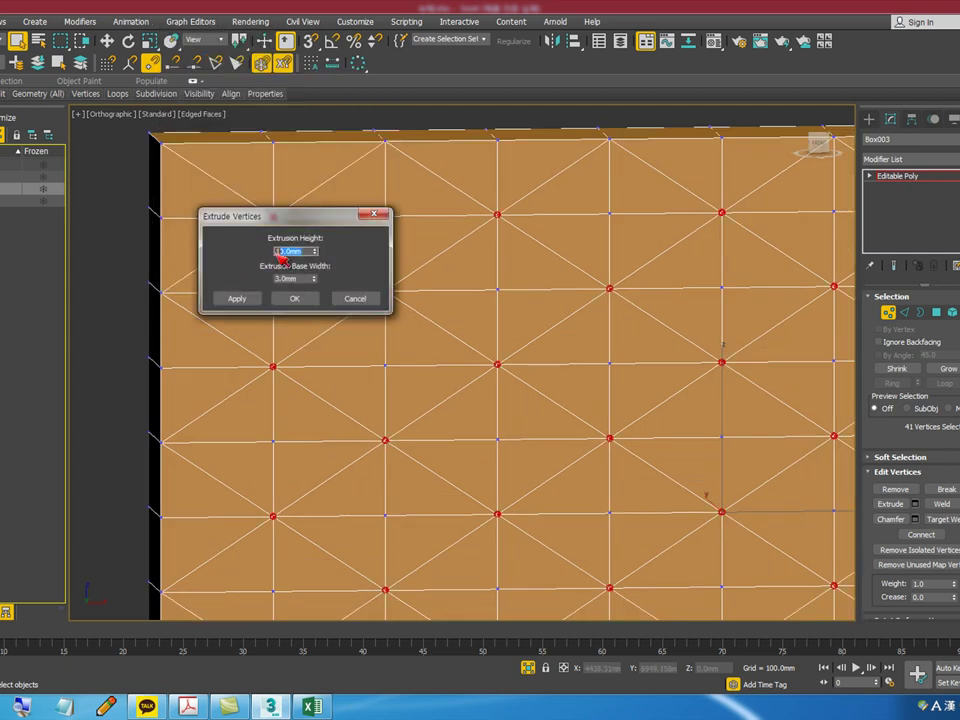
type("-")
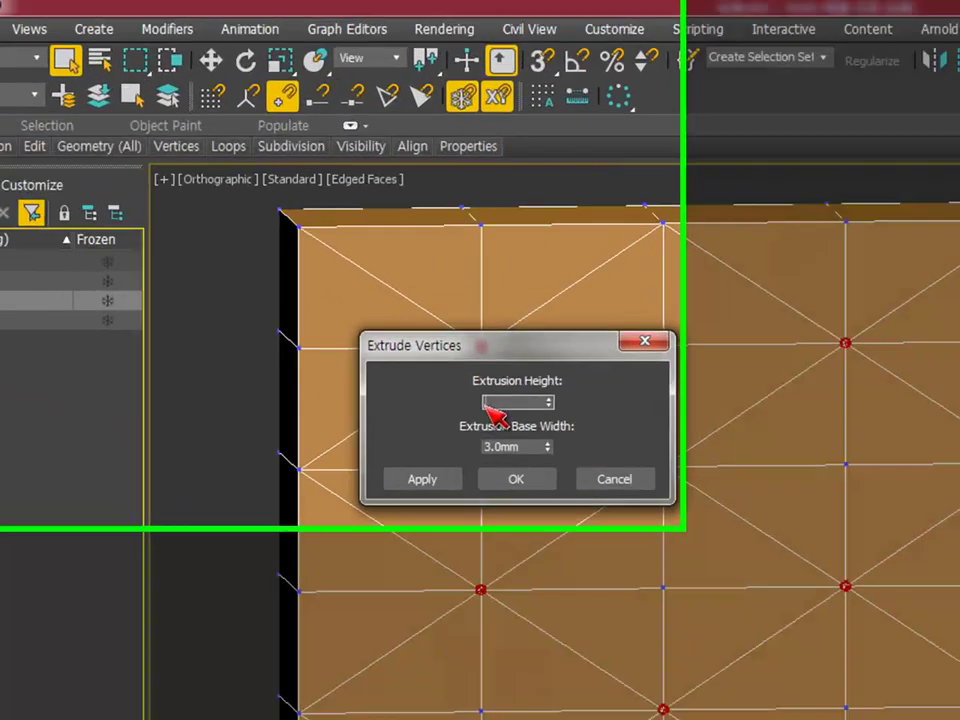
type("40")
key("Tab")
key("shift+Tab")
type("-4")
type("0")
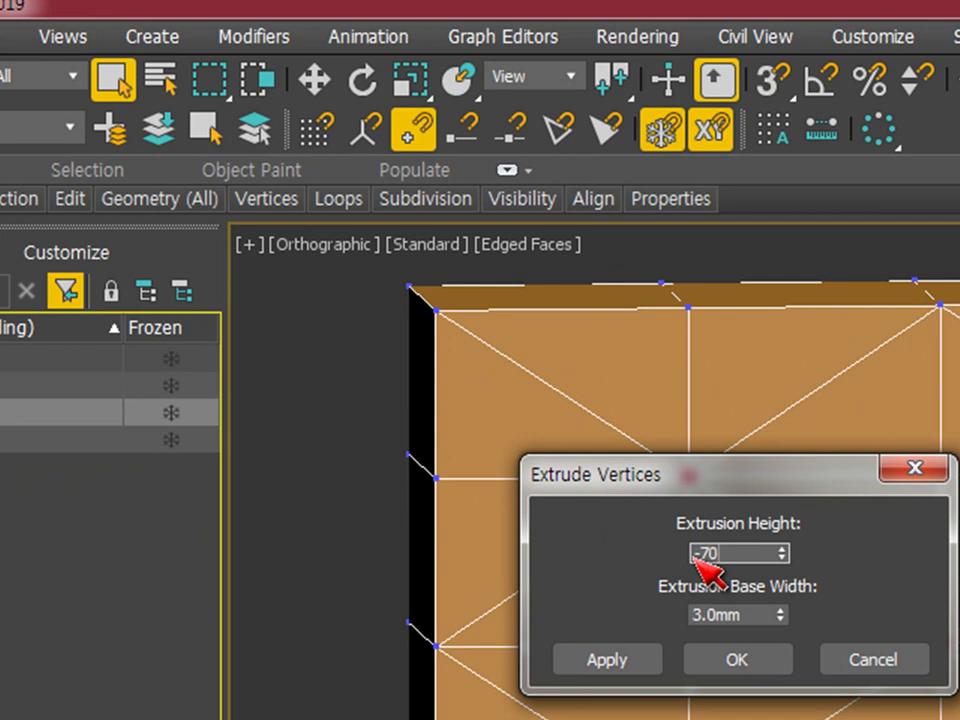
key("Tab")
type("30")
key("Return")
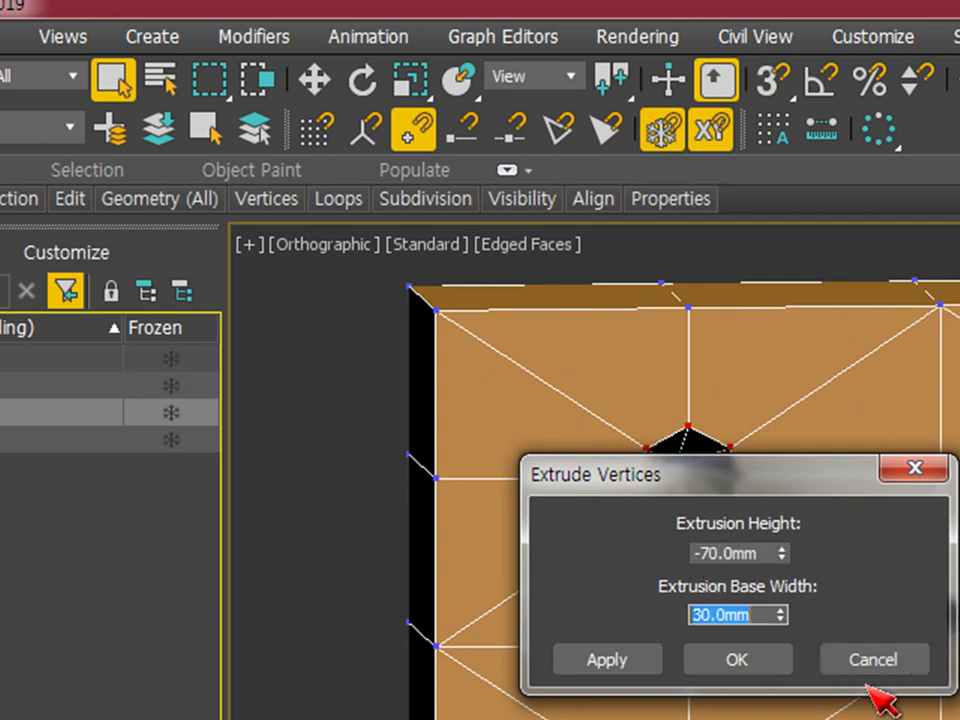
left_click(765, 670)
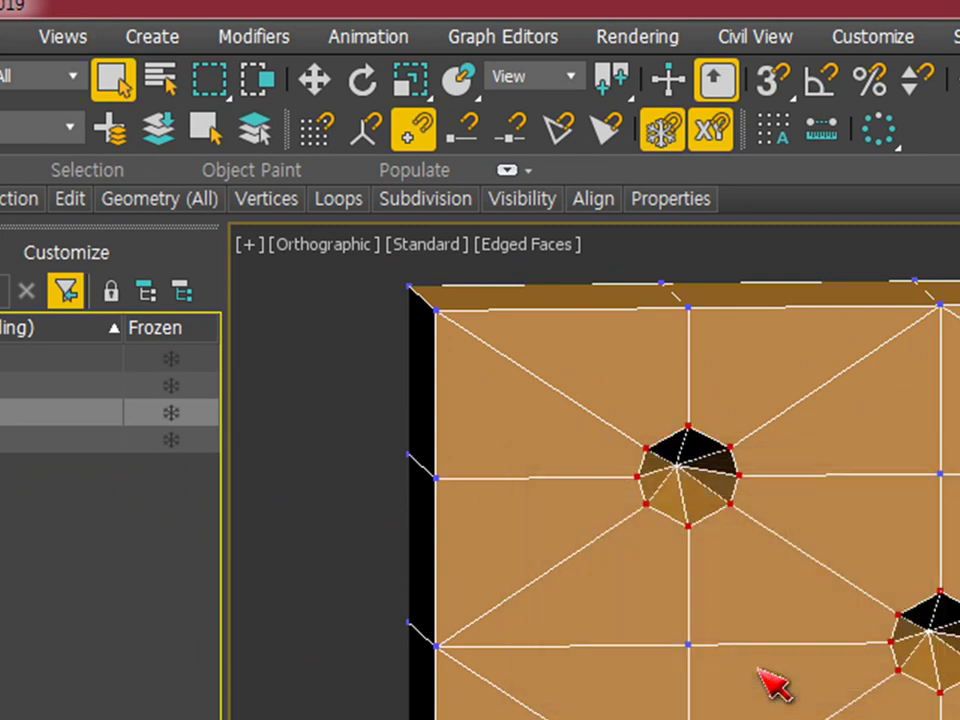
- Switch to edge editing and extrude the selected diagonal edges with a height of -20 mm and a base width of 5 mm
scroll(890, 688, "down", 4)
middle_click_drag(950, 700, 850, 718, "alt")
scroll(955, 715, "up", 1)
scroll(697, 451, "up", 2)
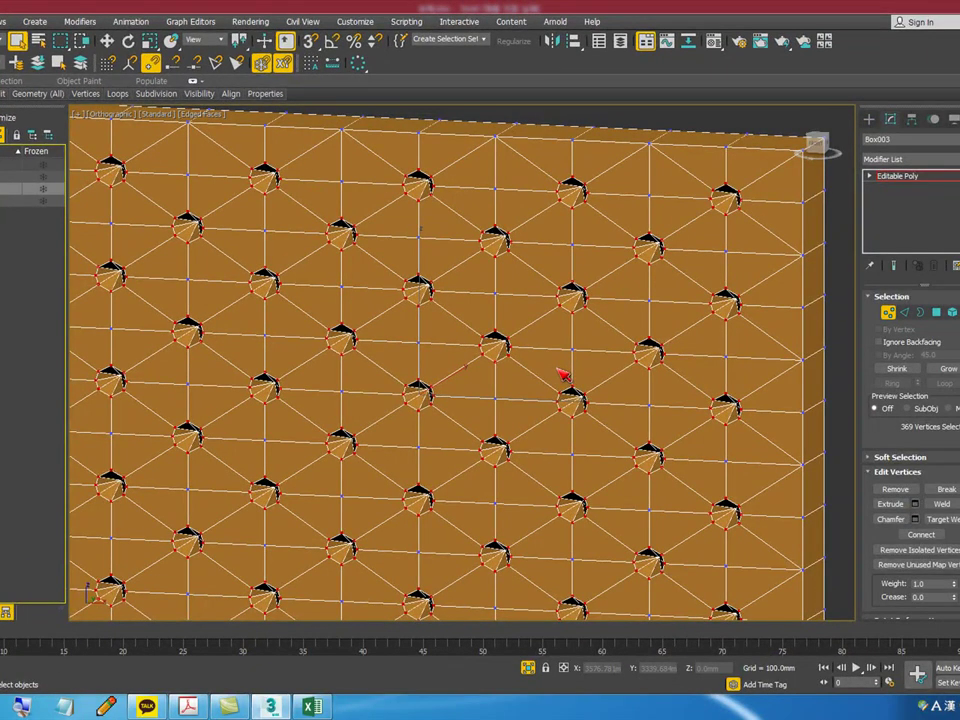
scroll(562, 373, "down", 2)
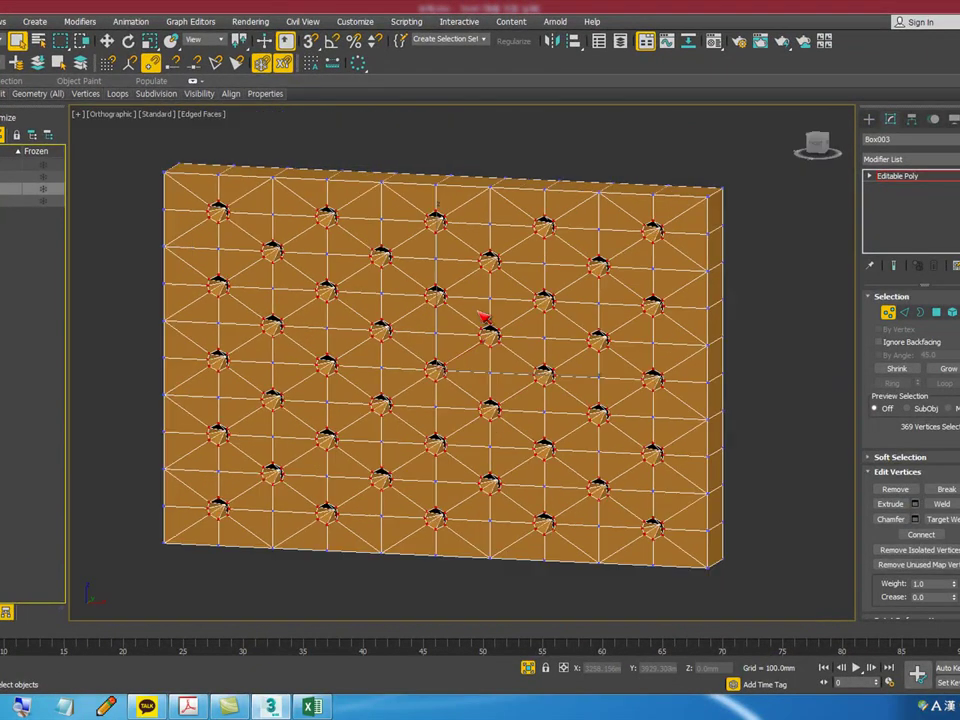
left_click(905, 313)
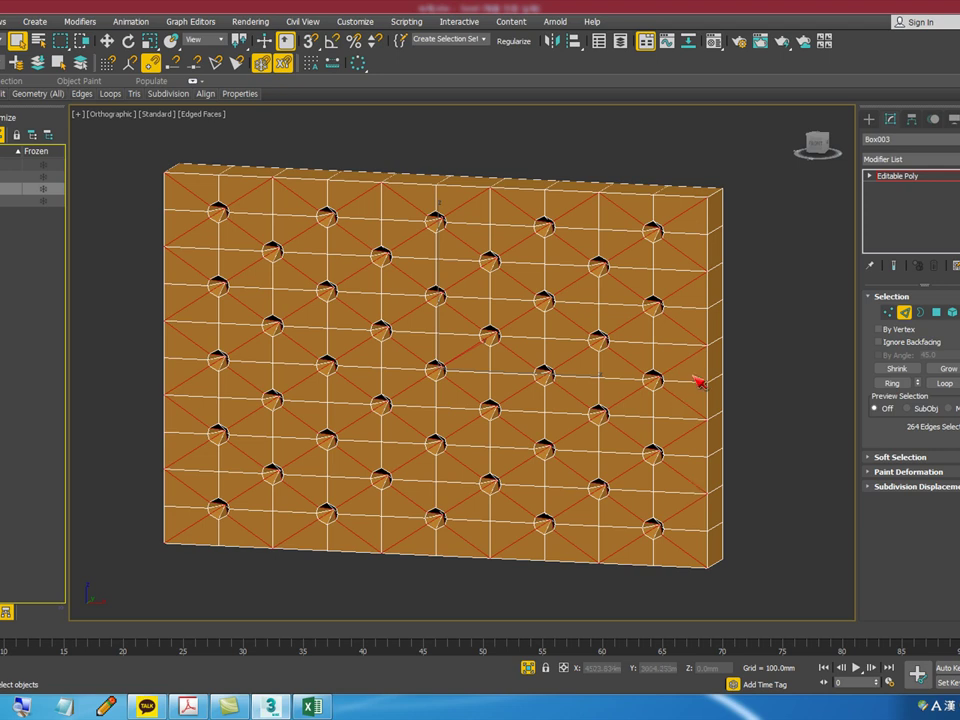
scroll(718, 355, "up", 4)
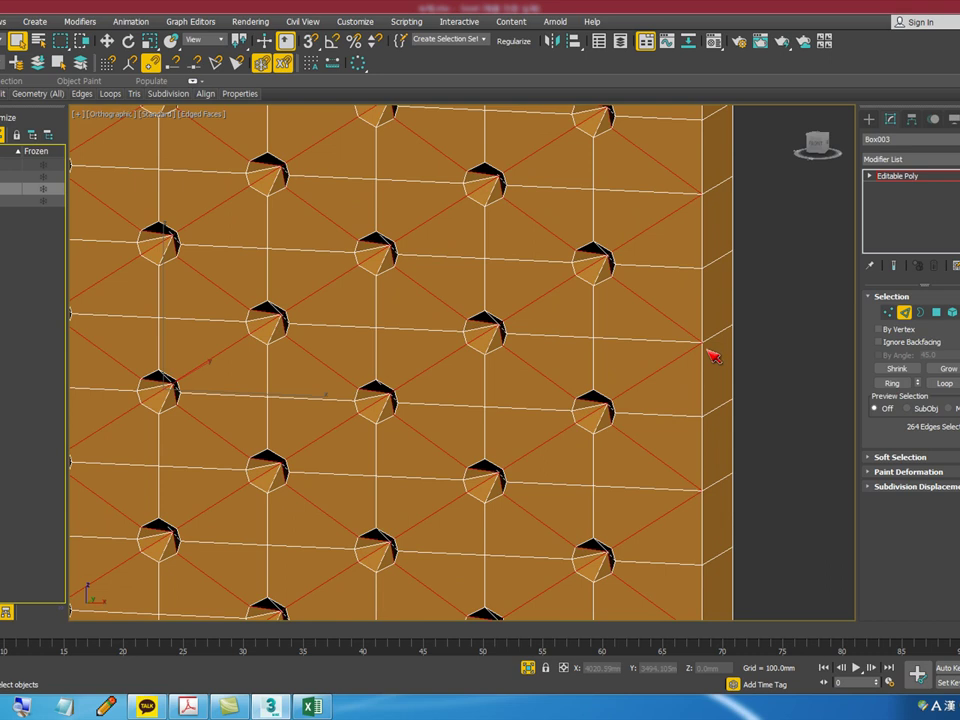
right_click(520, 228)
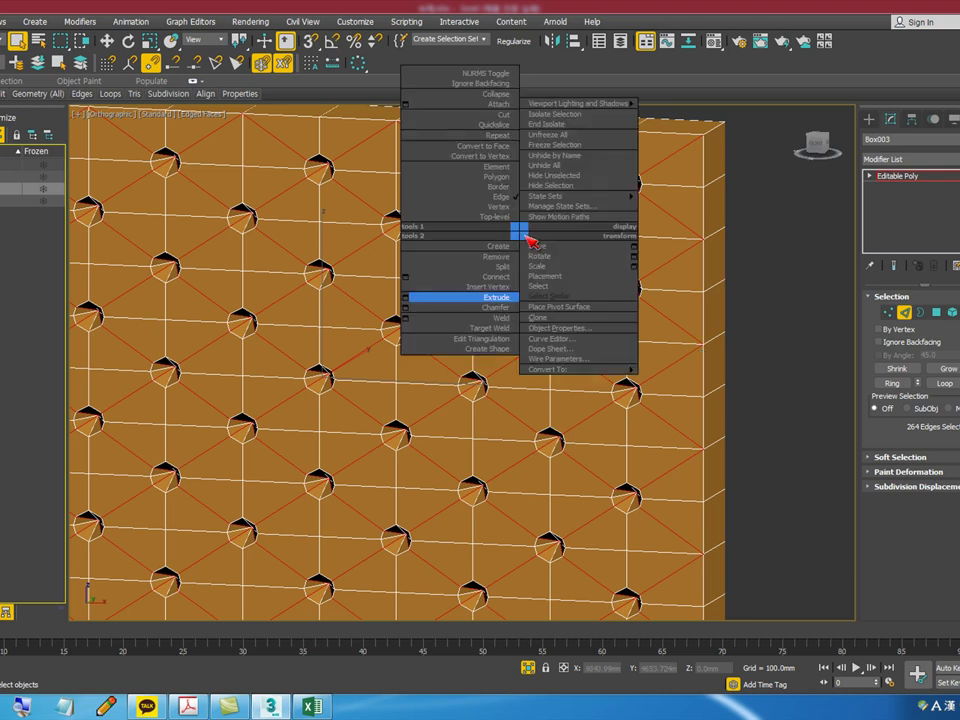
left_click(405, 299)
left_click_drag(309, 252, 264, 249)
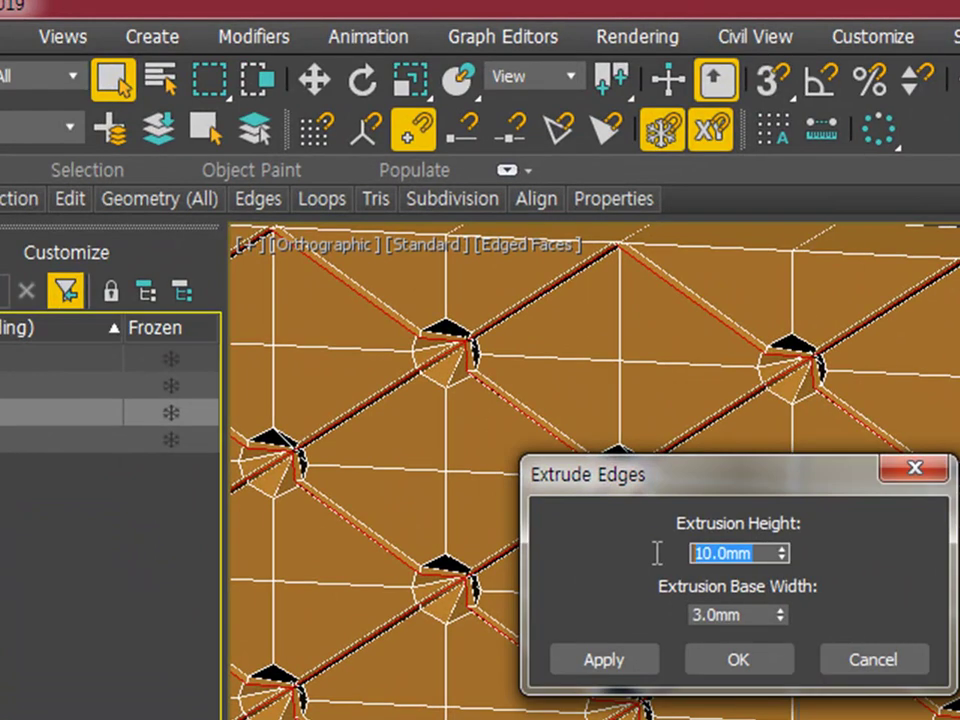
type("-20")
key("Tab")
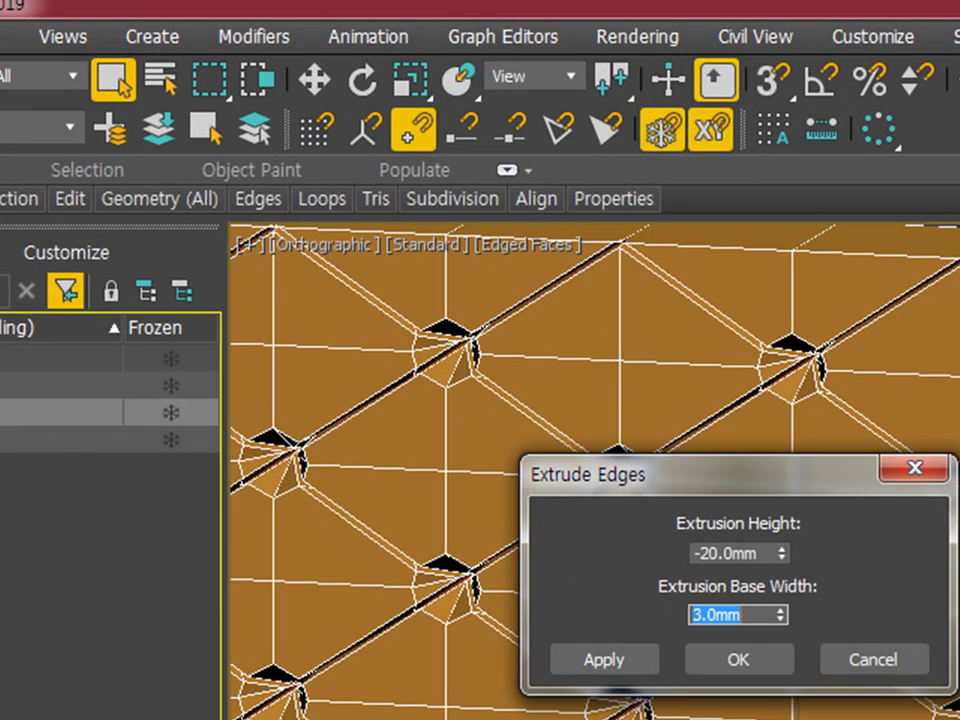
type("5")
key("Return")
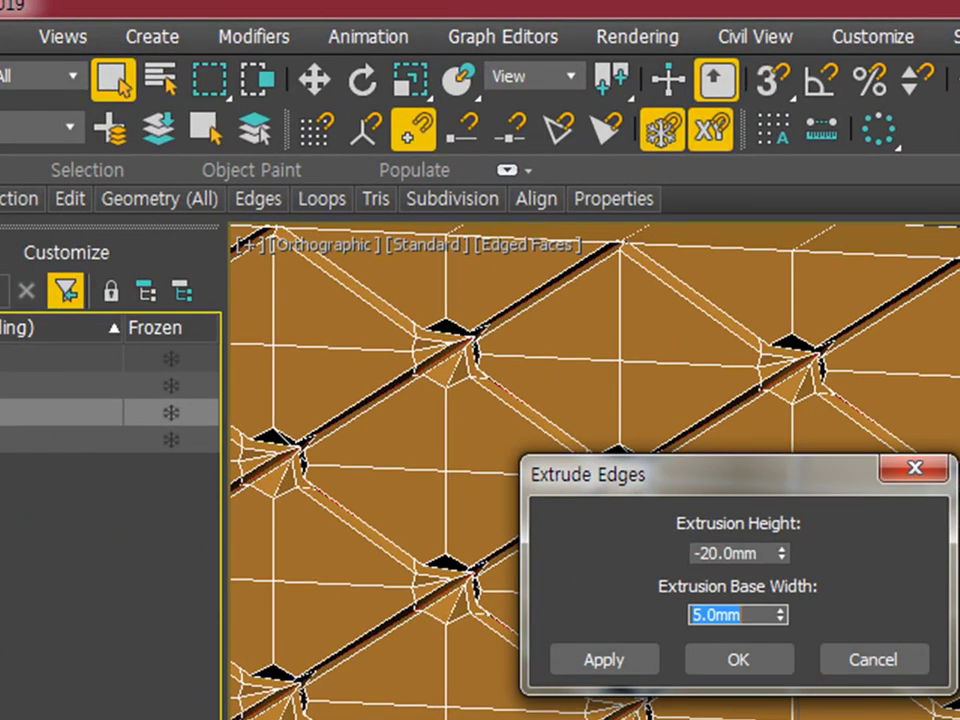
left_click(740, 665)
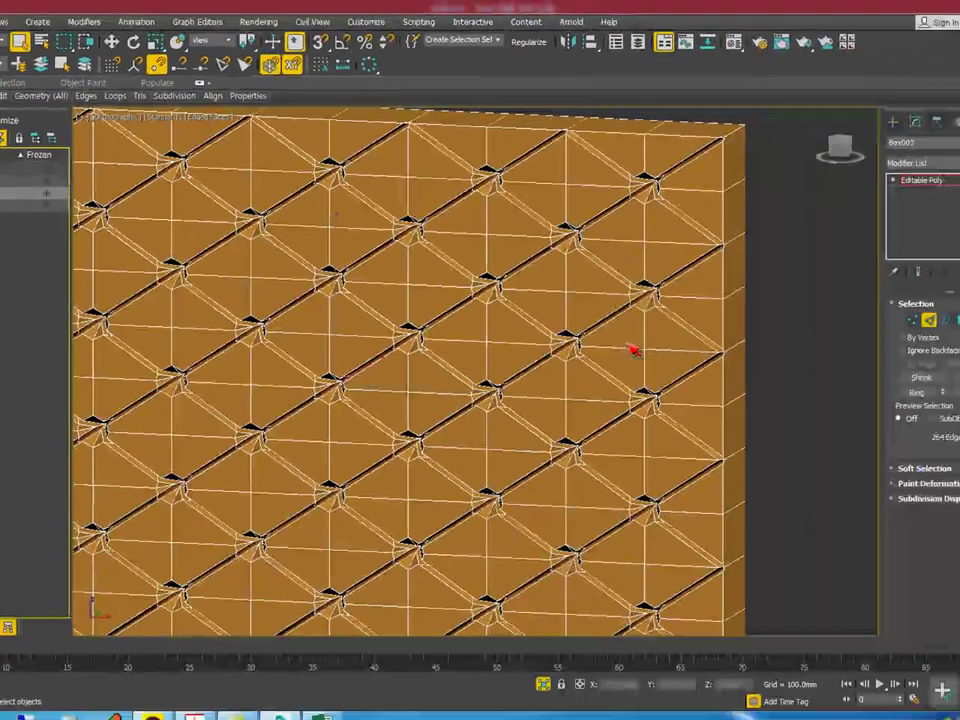
- Try smoothing the diamond-tufted panel with the MeshSmooth modifier and check its shaded surface without edge lines
scroll(631, 346, "down", 3)
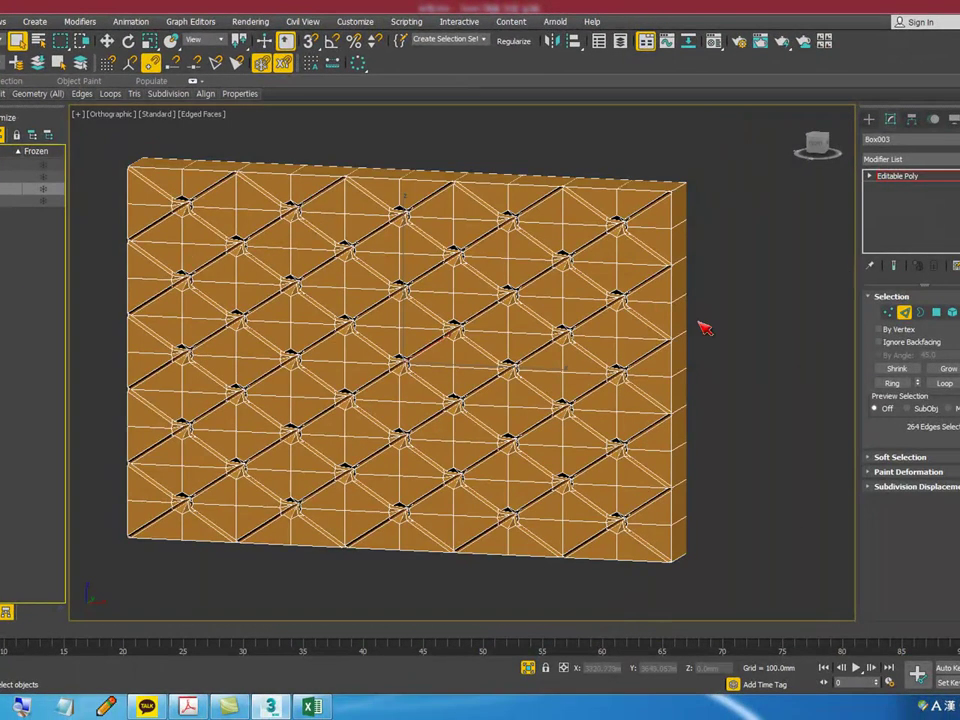
left_click(921, 179)
left_click(948, 160)
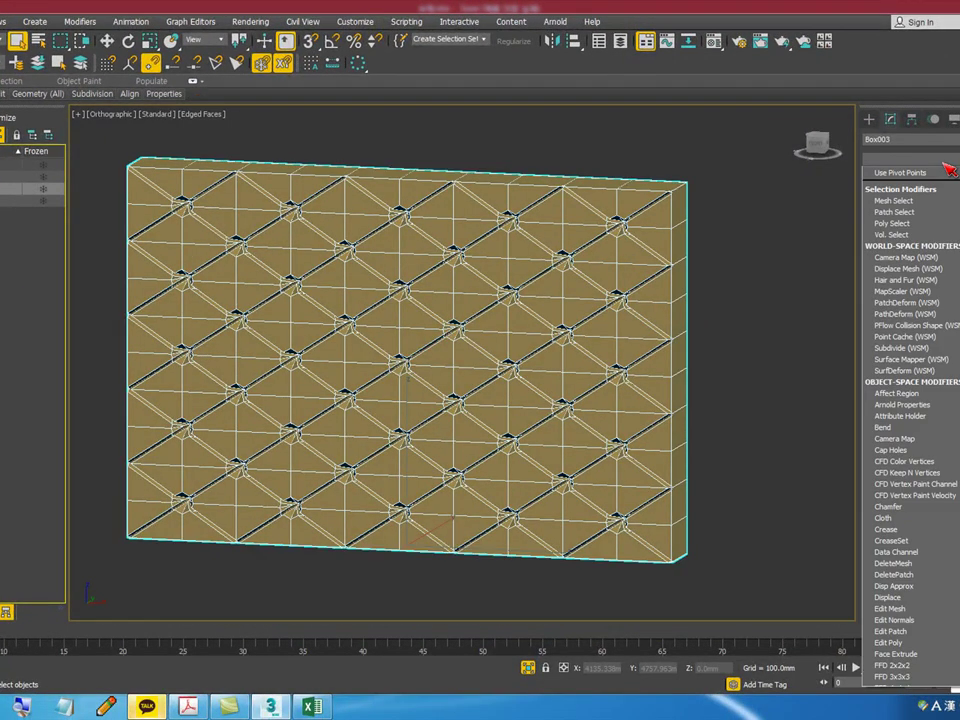
scroll(877, 184, "down", 10)
left_click(885, 250)
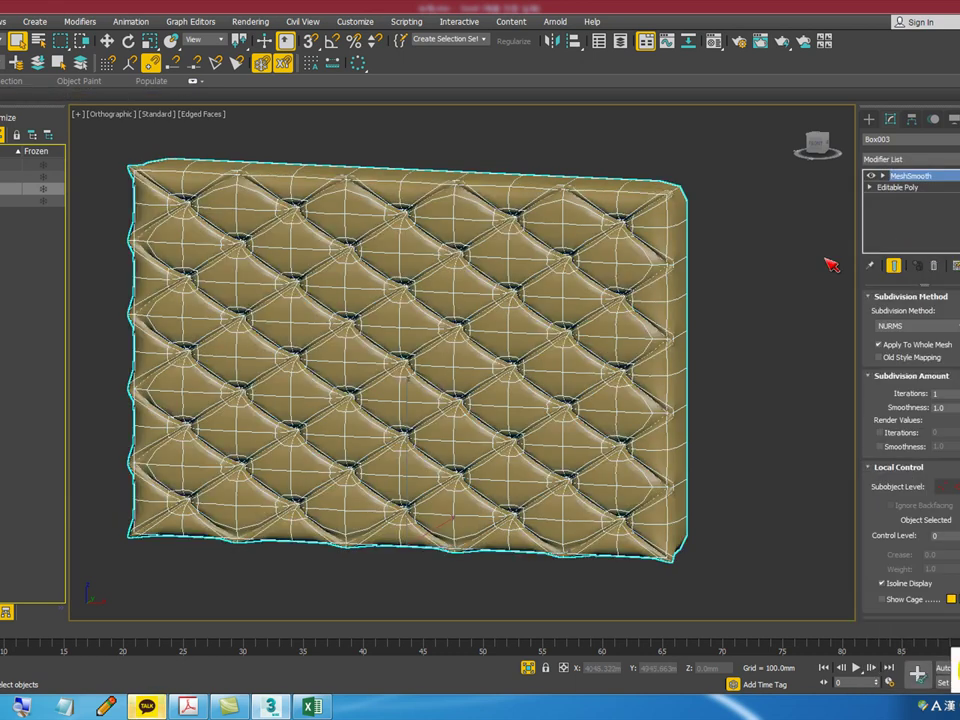
left_click(750, 304)
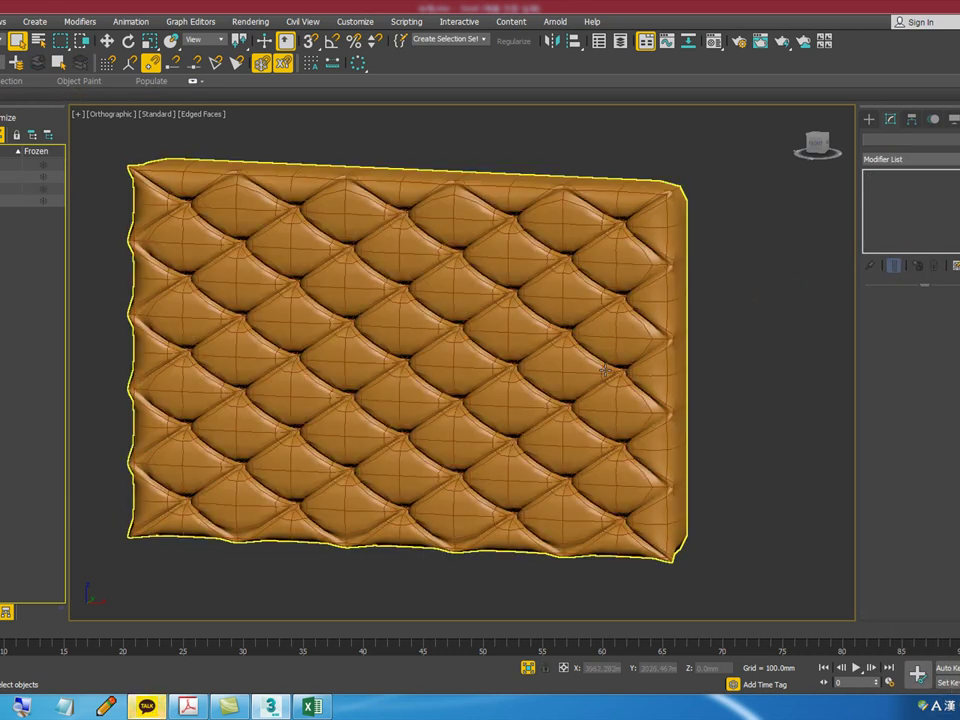
key("F4")
scroll(691, 182, "up", 5)
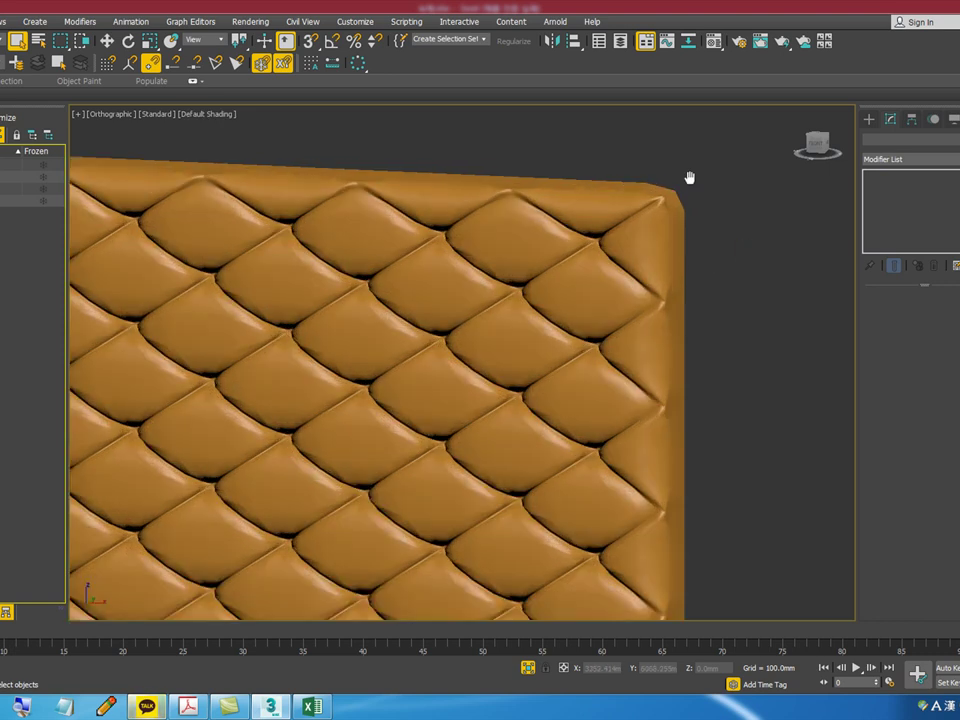
key("ctrl+z")
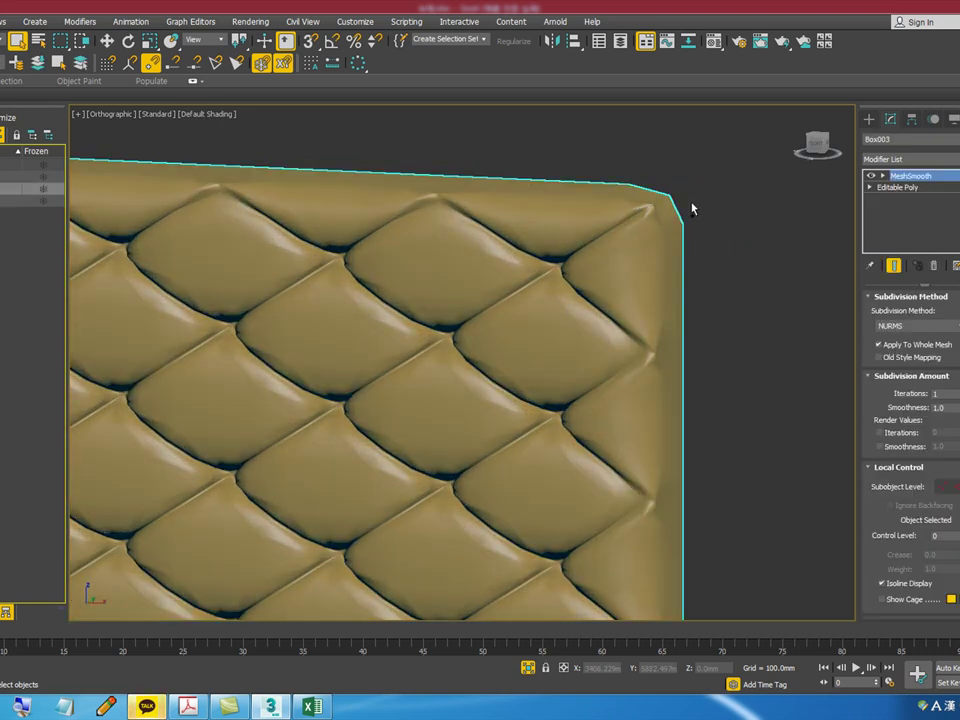
key("ctrl+z")
- Switch to vertex editing, clear the existing selection and select the groove-end vertices at the panel's upper-right corner
key("1")
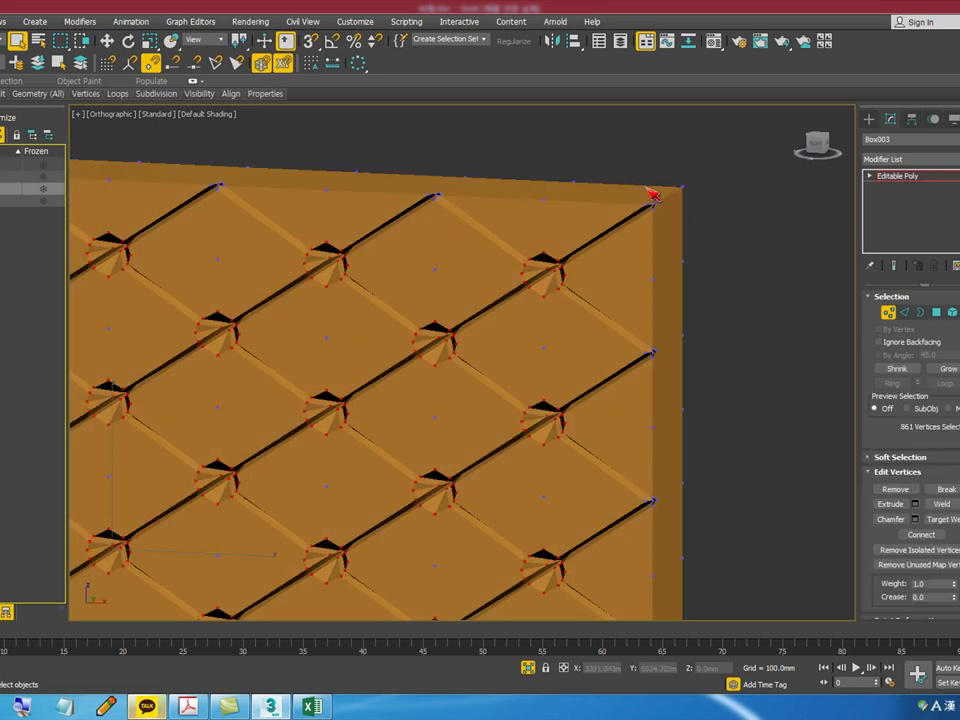
scroll(645, 193, "down", 2)
scroll(645, 203, "up", 4)
scroll(680, 243, "down", 5)
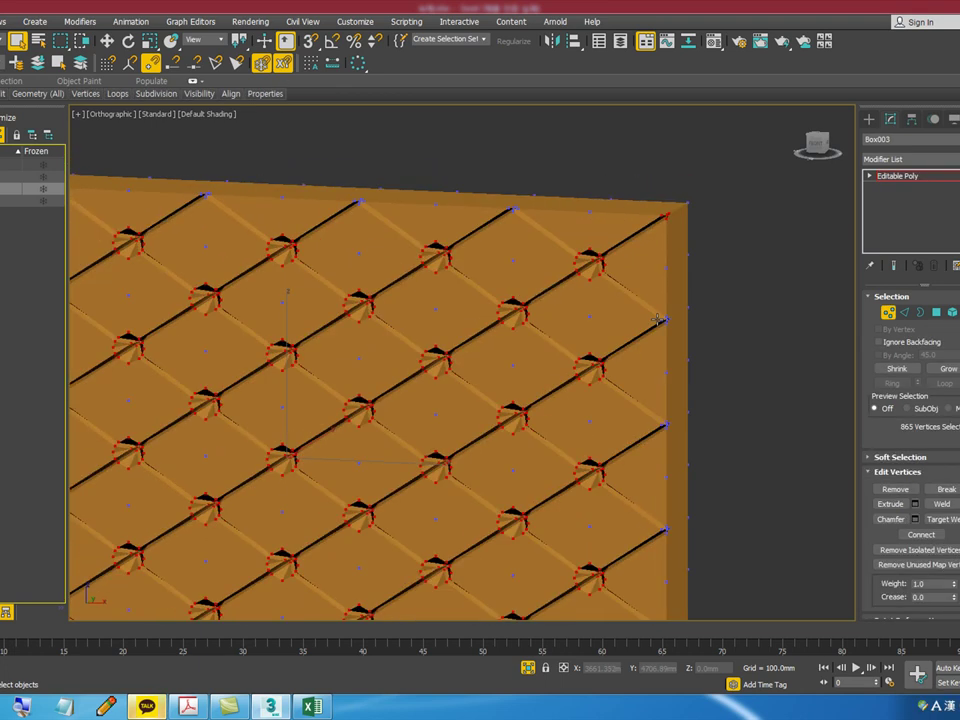
scroll(657, 303, "up", 4)
scroll(633, 224, "down", 3)
left_click(729, 210)
scroll(671, 172, "up", 3)
left_click_drag(650, 207, 658, 212)
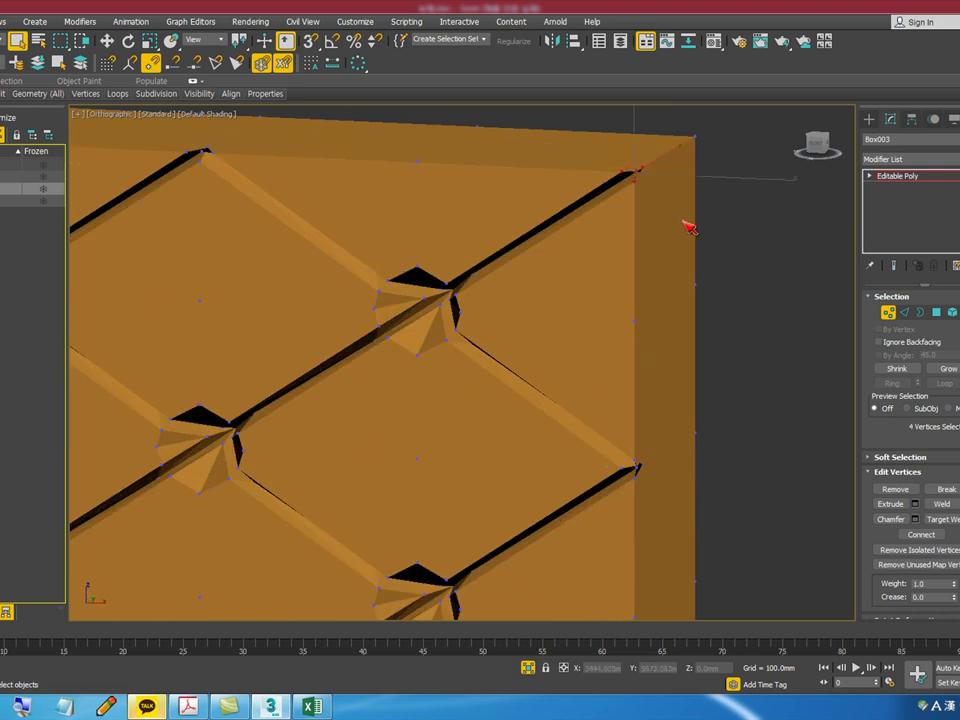
- Show the panel's edged faces and add the groove-end vertices at the next seam junction along the top edge to the selection
key("F4")
middle_click_drag(690, 227, 701, 242)
middle_click_drag(480, 158, 529, 227)
middle_click_drag(329, 239, 500, 260)
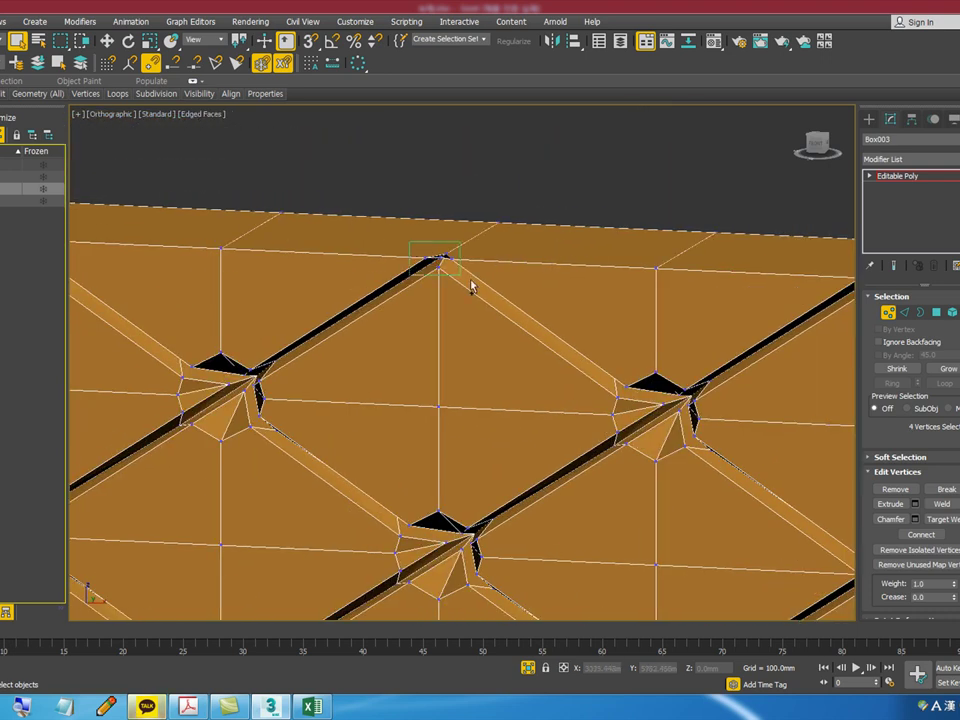
left_click_drag(421, 251, 460, 275, "ctrl")
- In the front view, select all vertices along the panel's four outer borders, including every groove end
scroll(590, 258, "down", 3)
key("f")
scroll(510, 264, "down", 6)
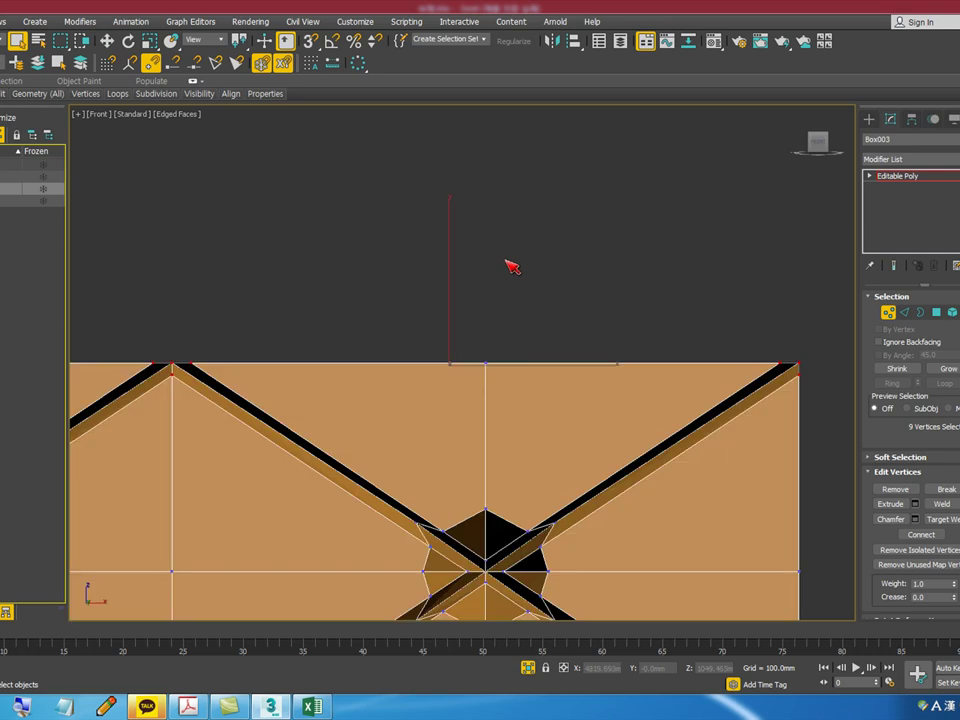
left_click_drag(173, 250, 612, 535)
left_click_drag(174, 530, 658, 555, "ctrl")
left_click_drag(131, 209, 178, 561, "ctrl")
middle_click_drag(355, 272, 336, 286, "alt")
scroll(150, 252, "up", 5)
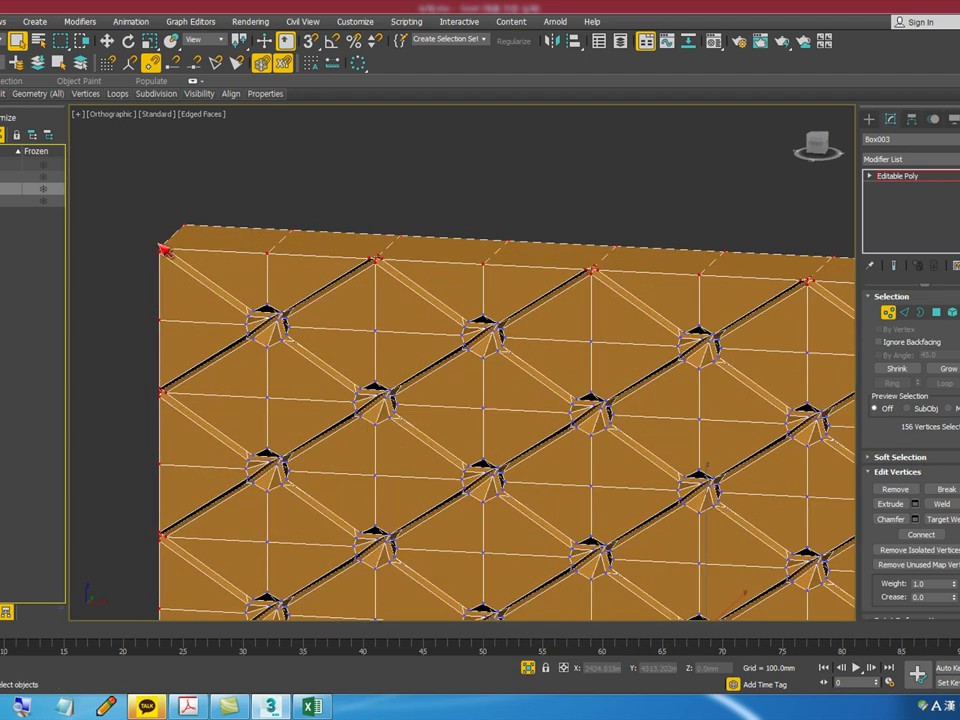
- Weld the selected border vertices with a threshold large enough to merge each groove end into one point, and leave vertex editing
scroll(154, 242, "up", 2)
right_click(237, 247)
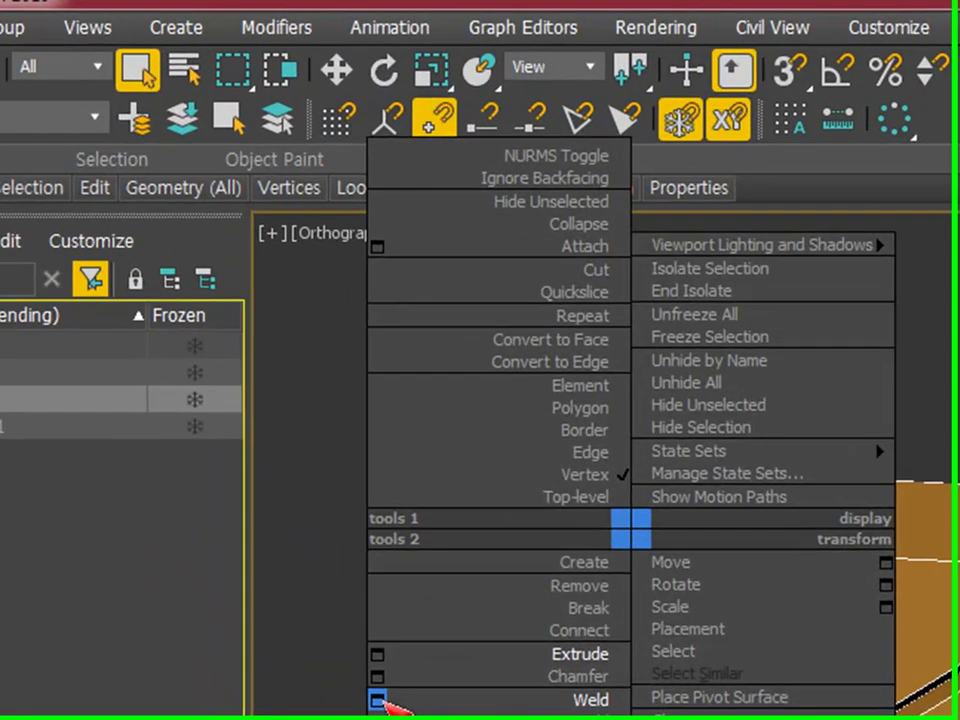
left_click(126, 323)
left_click_drag(795, 545, 799, 15)
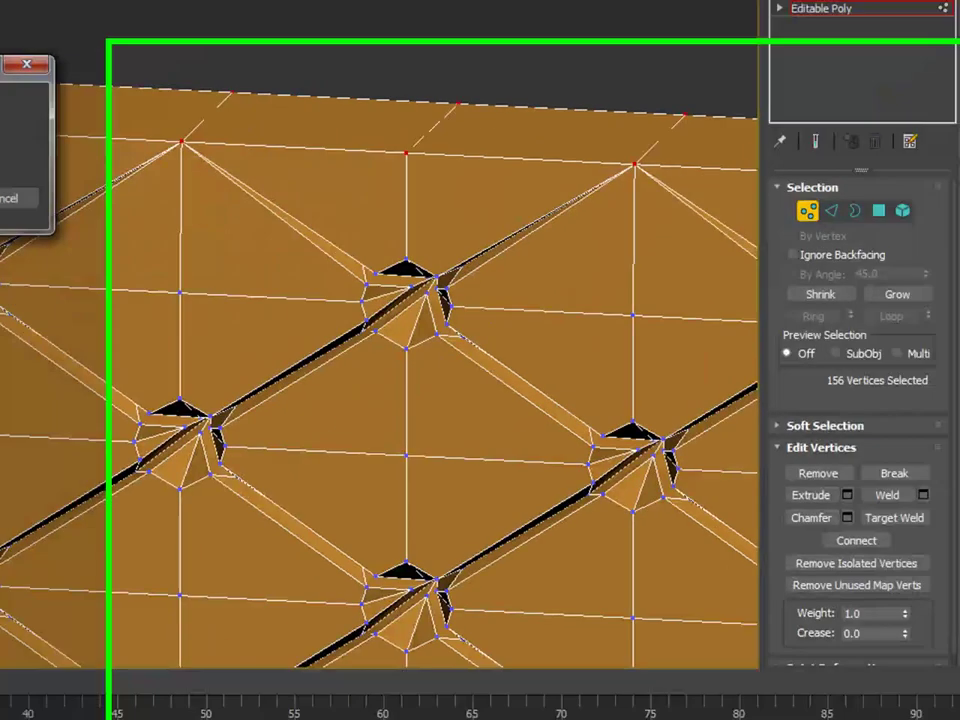
left_click(752, 662)
scroll(26, 153, "down", 5)
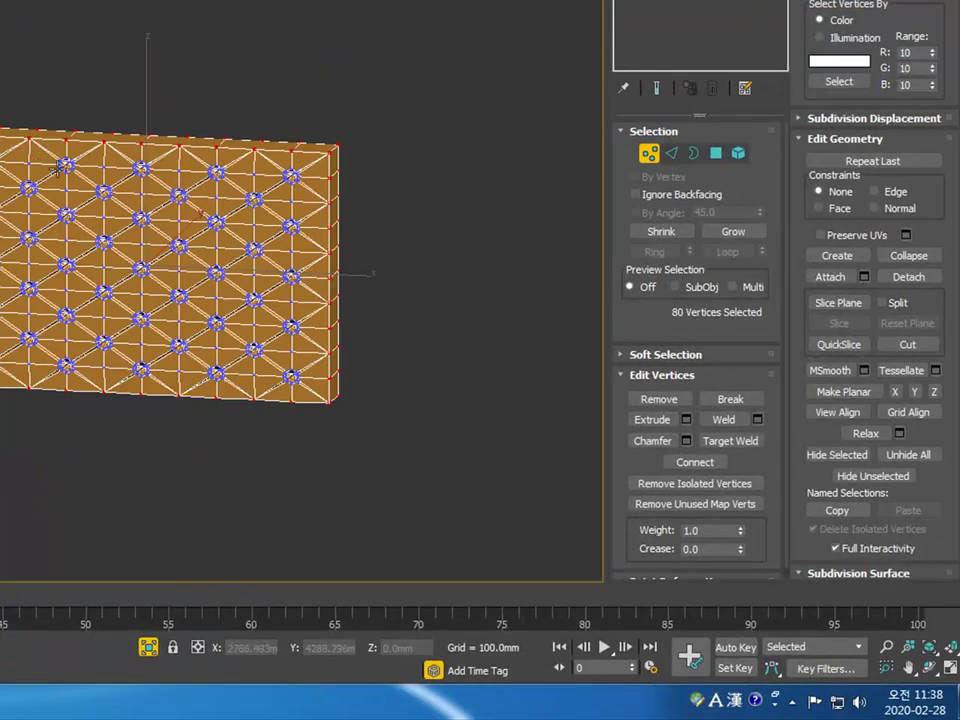
scroll(290, 300, "up", 3)
key("1")
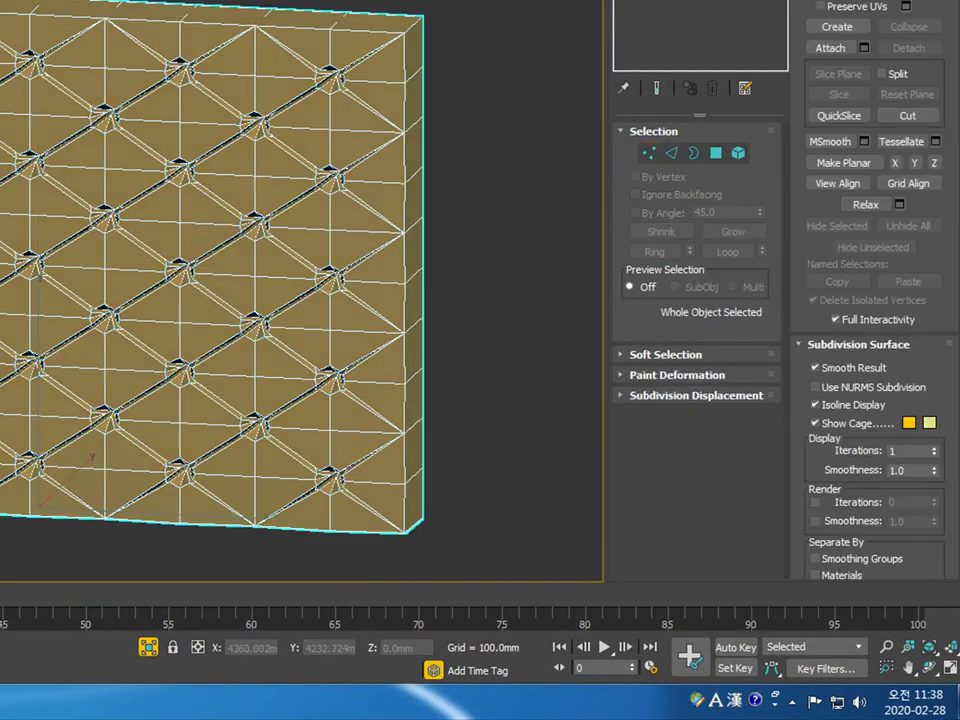
- Apply the MeshSmooth modifier to the welded panel, hide its edge lines and deselect it to show the smooth shaded surface
left_click(700, 2)
scroll(700, 336, "down", 15)
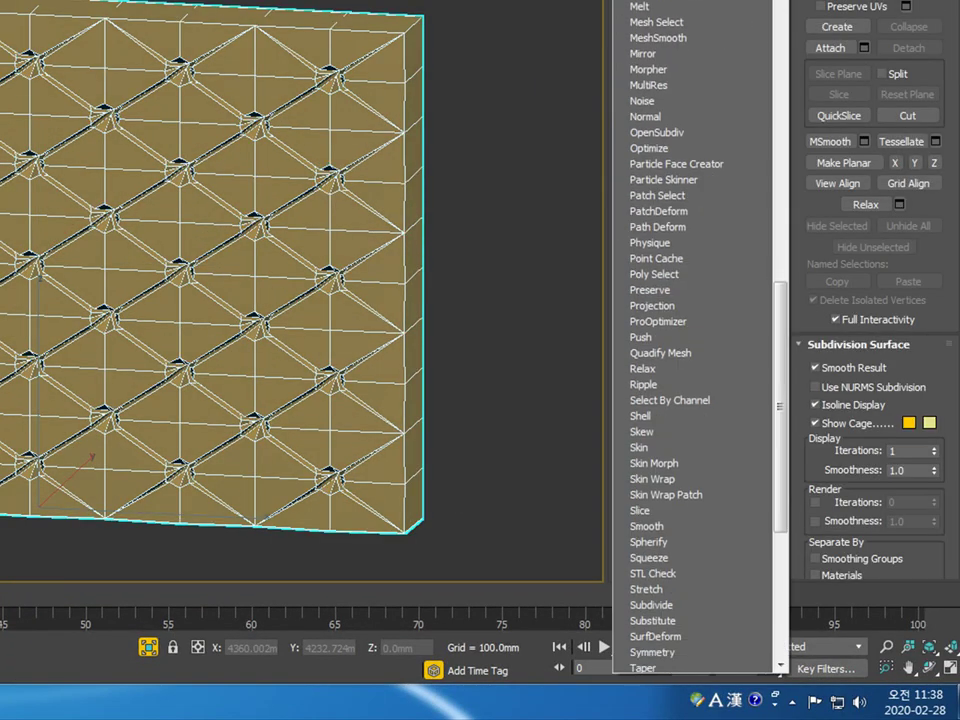
left_click(703, 37)
left_click(437, 14)
key("F4")
left_click(370, 195)
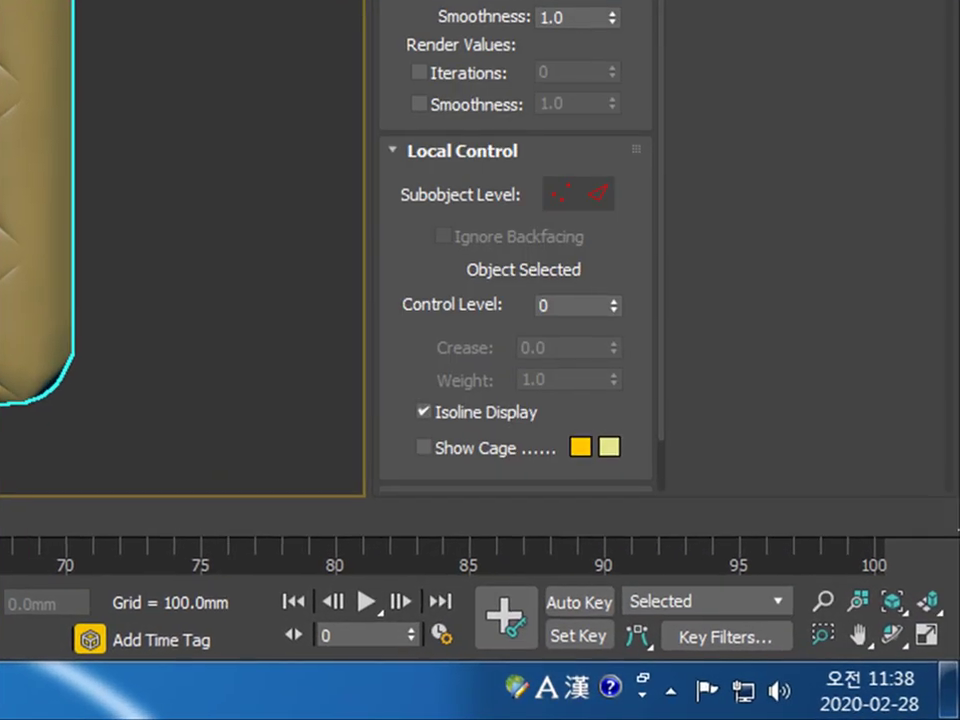
left_click(615, 0)
left_click(250, 2)
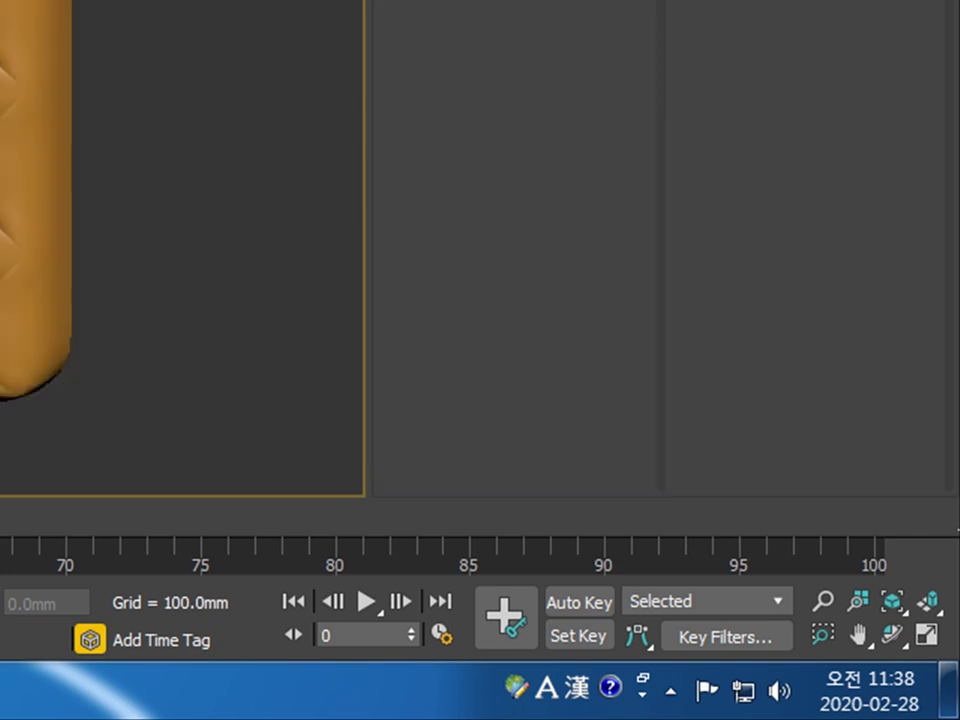